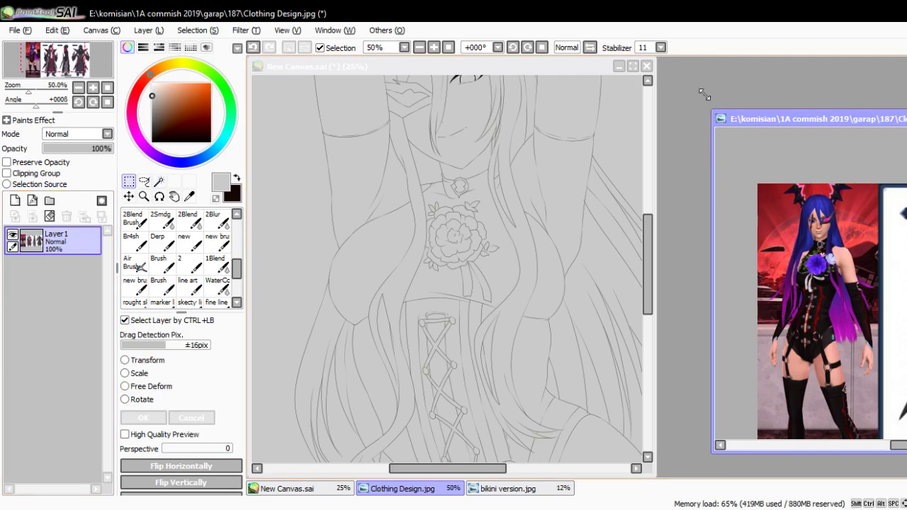
- Enlarge the Clothing Design.jpg reference view around the character's upper body and make Layer3 of New Canvas.sai the active layer
drag(705, 94, 685, 60)
scroll(815, 319, up, 2)
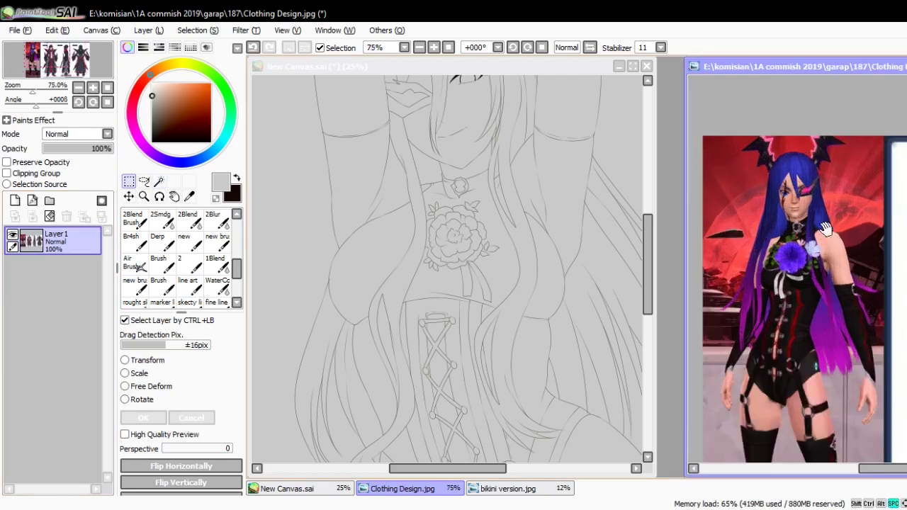
scroll(488, 270, down, 1)
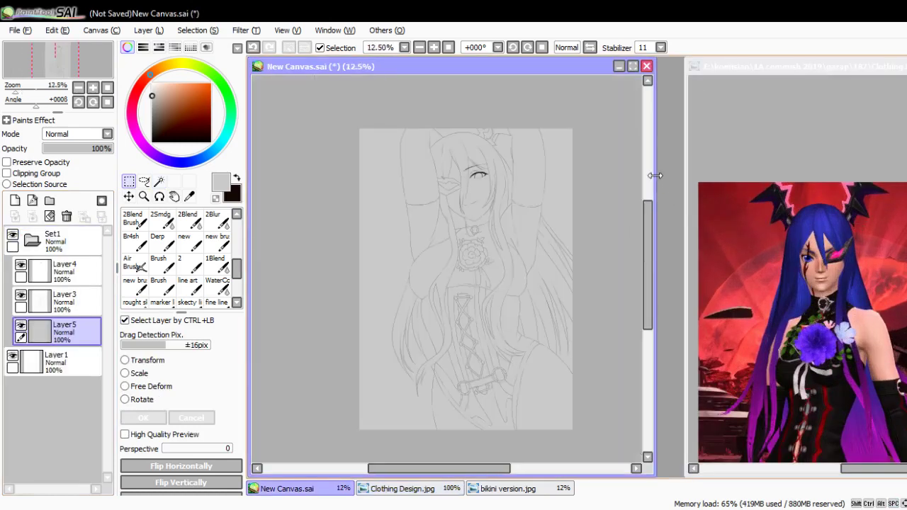
scroll(512, 236, up, 1)
click(63, 297)
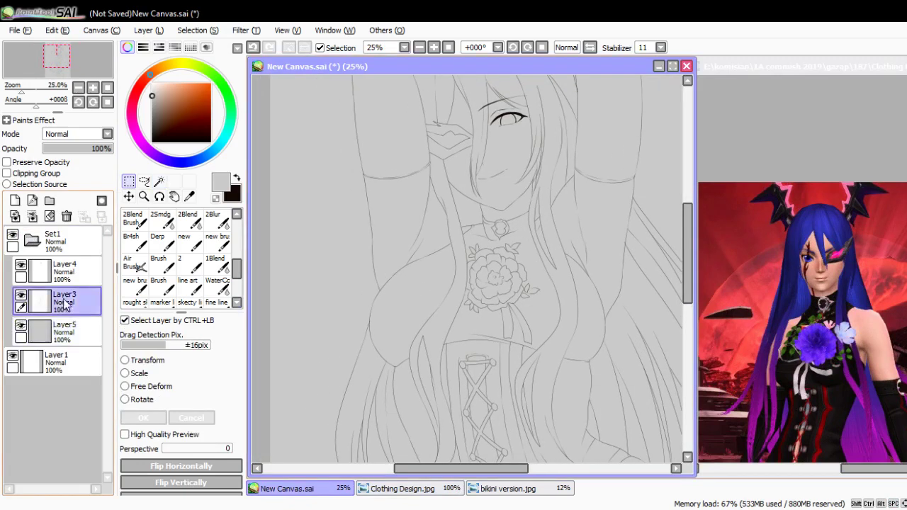
click(309, 227)
key(ctrl+d)
drag(345, 228, 380, 270)
click(375, 284)
scroll(360, 329, up, 4)
key(ctrl+d)
- Close the open tip of the hair strand beside the hip with the black line art brush
key(n)
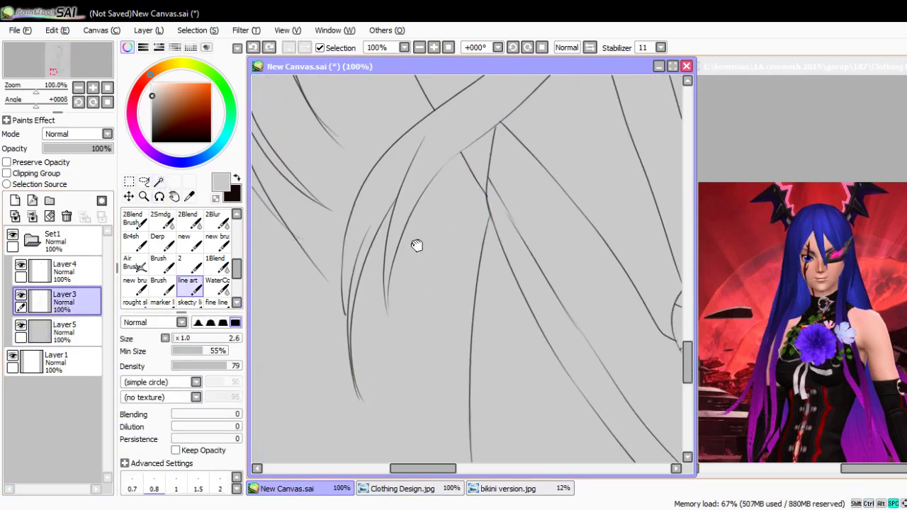
key(x)
drag(417, 223, 421, 164)
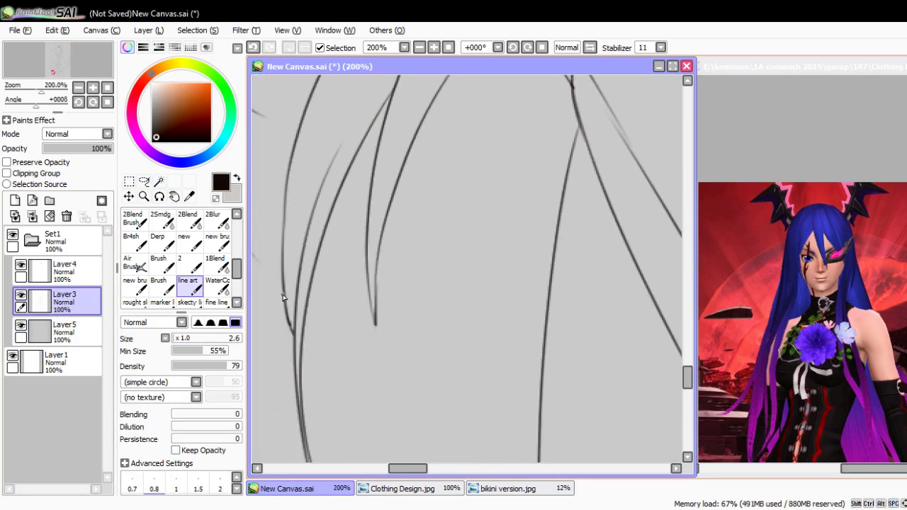
- Select the background left of the figure with the Magic Wand, including the gap between the hair and waist
click(158, 182)
click(423, 318)
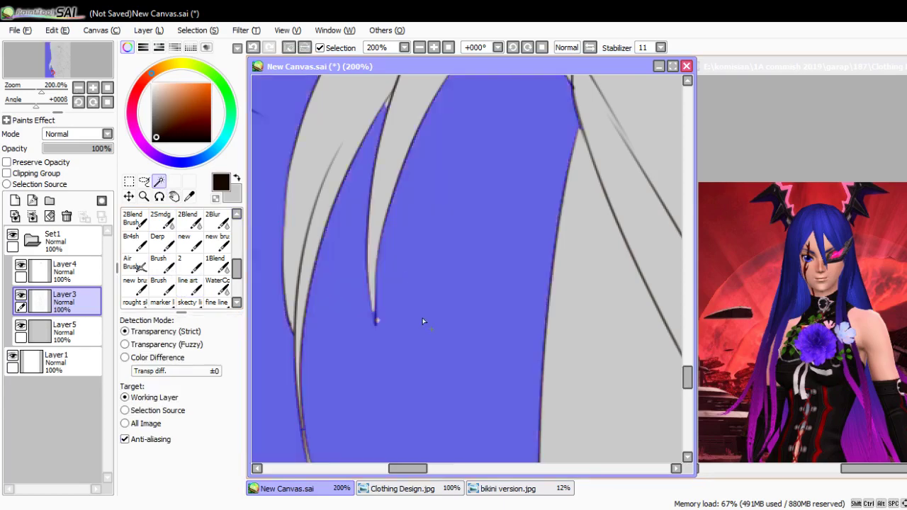
scroll(461, 360, down, 4)
drag(460, 360, 453, 330)
- Try to add the narrow area inside the curled hair lock beside the waist to the selection
click(475, 276)
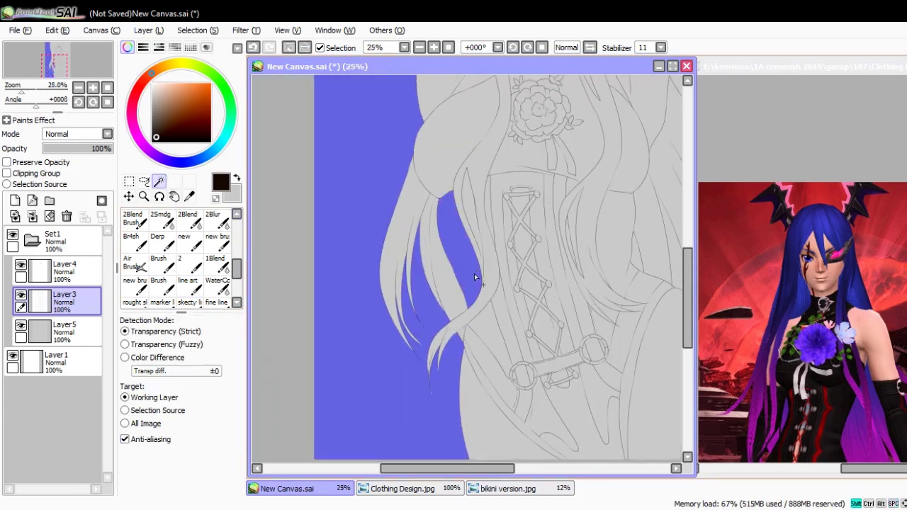
scroll(472, 222, up, 1)
click(465, 226)
scroll(476, 238, up, 2)
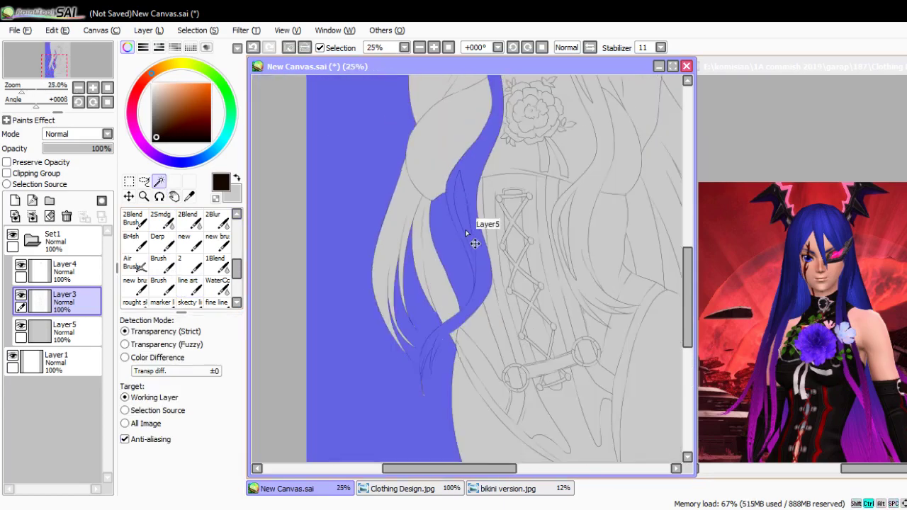
- Reduce the selection pen to size 5 and paint across the break between the hair lines beside the waist
scroll(496, 284, up, 4)
key(b)
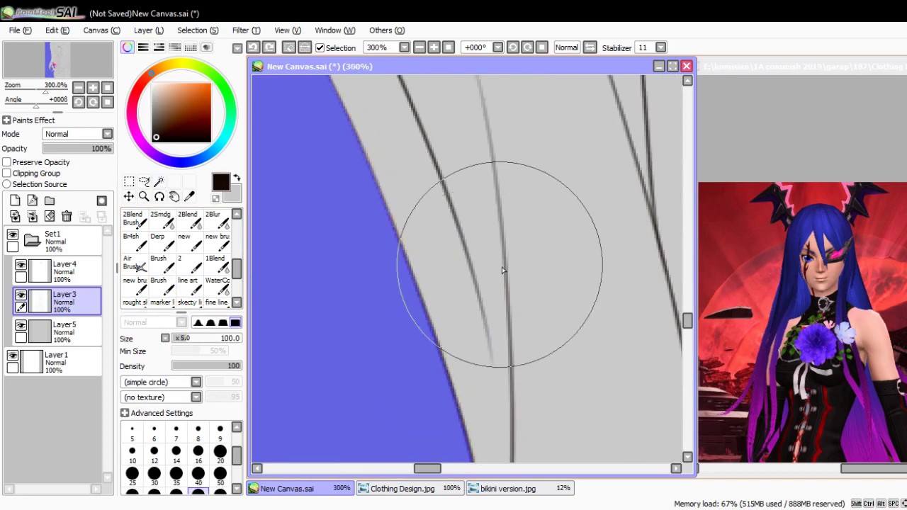
key(bracketleft)
key(bracketleft)
key(bracketleft)
key(bracketleft)
key(bracketleft)
key(bracketleft)
key(bracketleft)
key(bracketleft)
key(bracketleft)
key(bracketleft)
key(bracketleft)
key(bracketleft)
key(bracketleft)
key(bracketleft)
drag(506, 399, 482, 327)
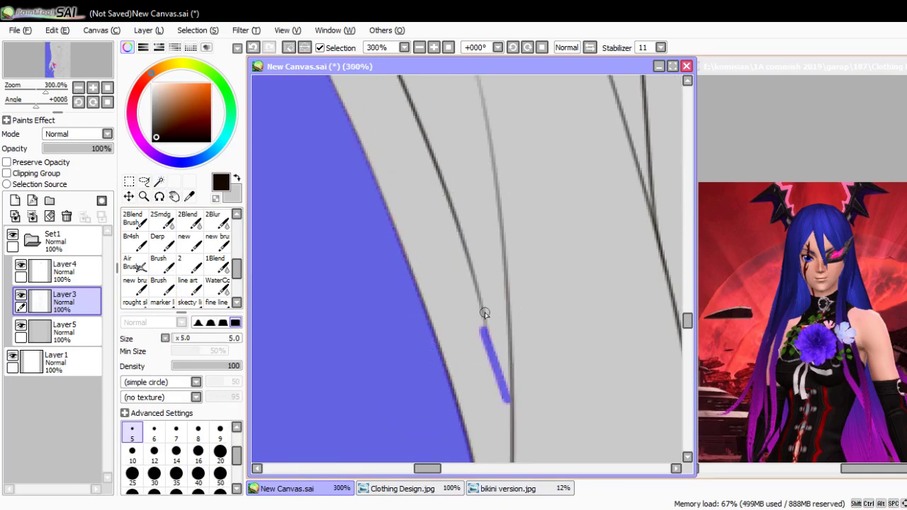
- Try to include the enclosed sliver between the hair lines beside the corset in the selection
key(w)
scroll(454, 188, down, 5)
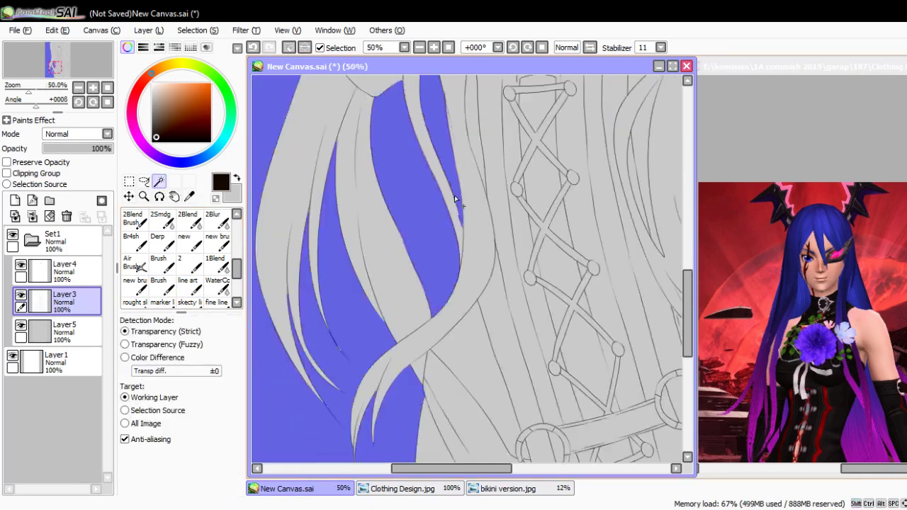
drag(454, 194, 445, 255)
scroll(447, 230, down, 2)
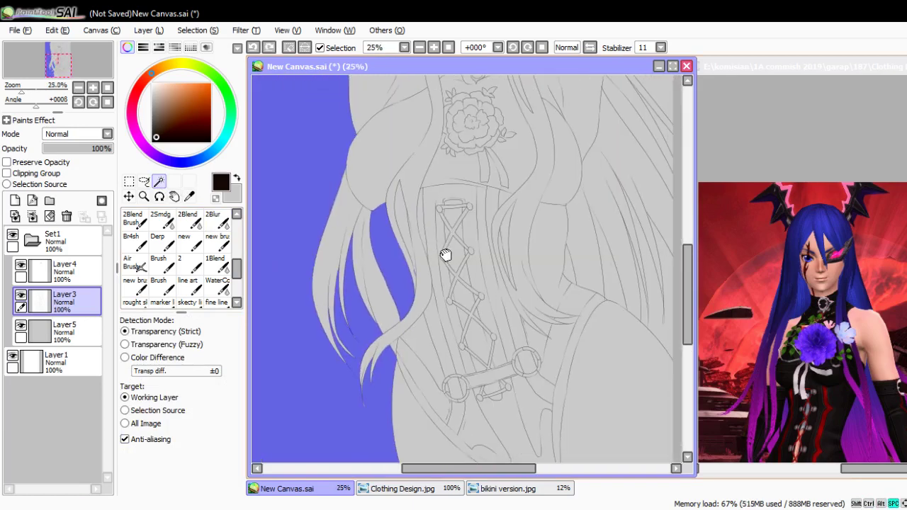
- Add the background areas between the raised arms, the head and the horn to the selection
scroll(405, 284, up, 6)
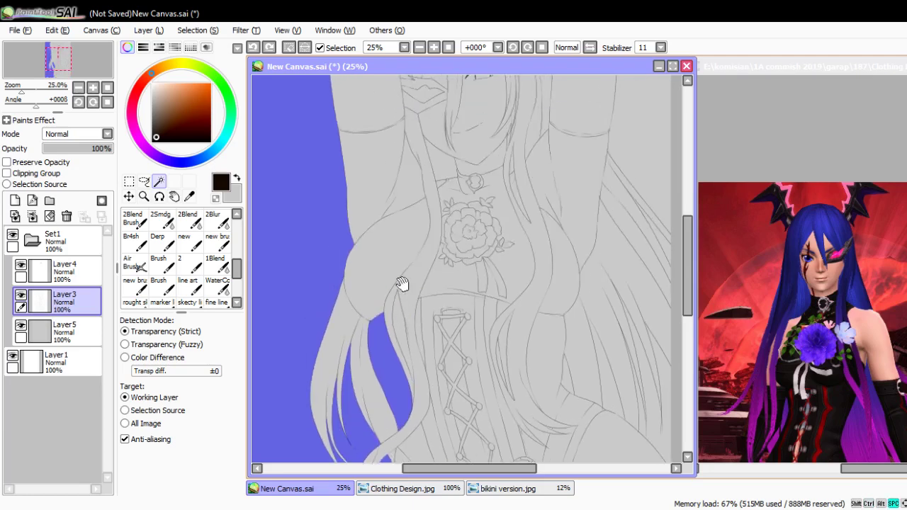
scroll(409, 162, up, 1)
scroll(560, 212, up, 5)
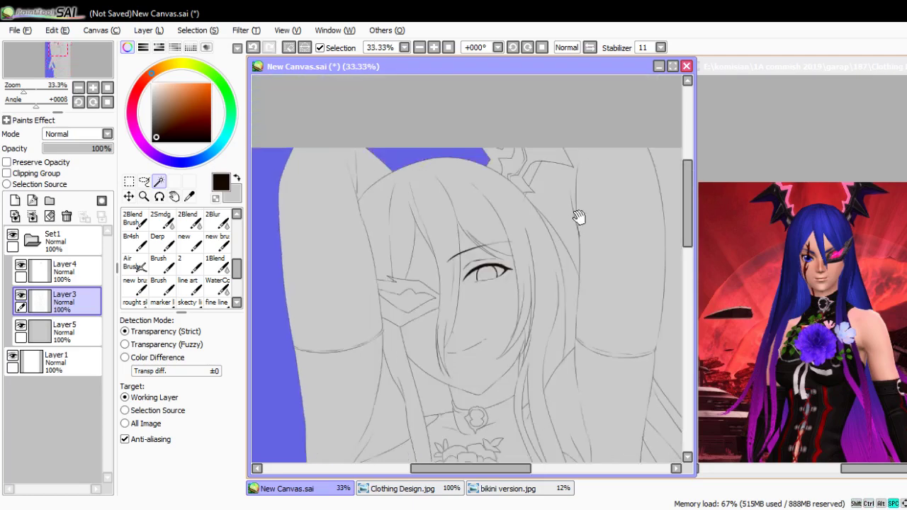
scroll(512, 250, down, 5)
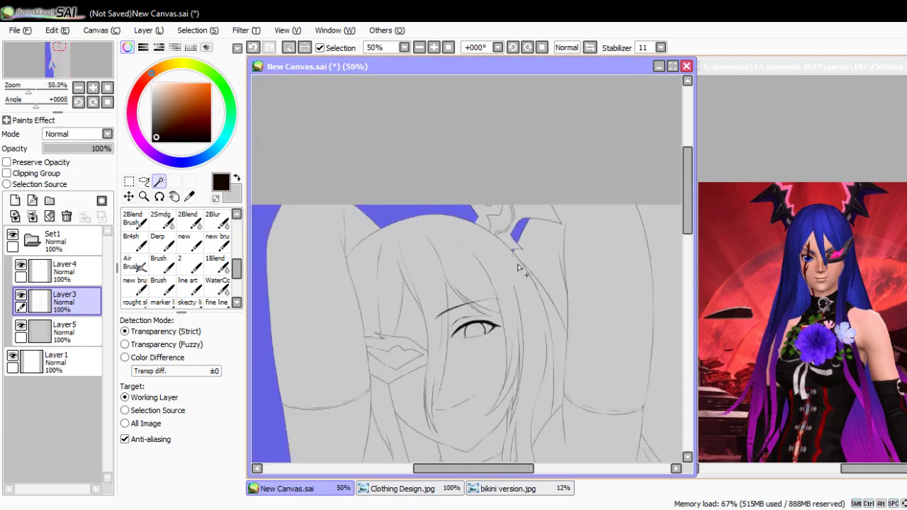
- Add the background right of the figure and the upper gaps between the flowing hair strands to the selection
scroll(626, 304, up, 2)
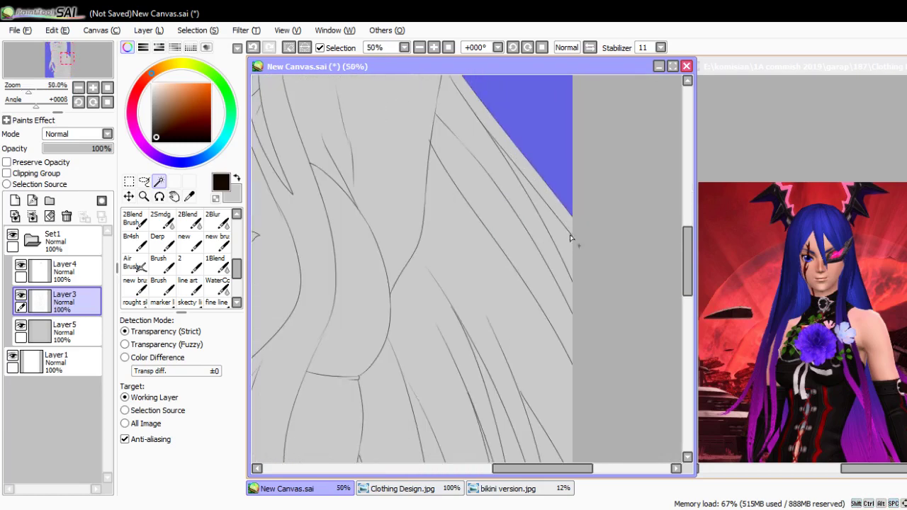
click(546, 272)
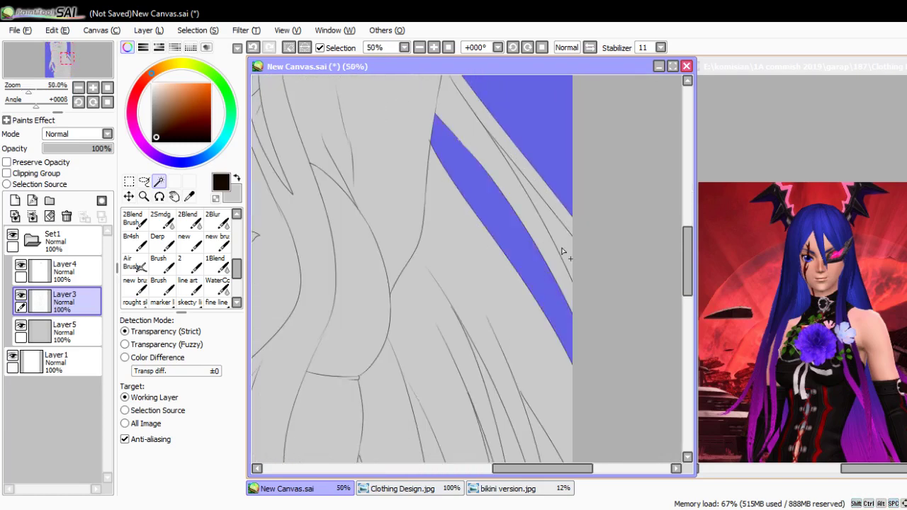
click(98, 300)
drag(532, 378, 527, 295)
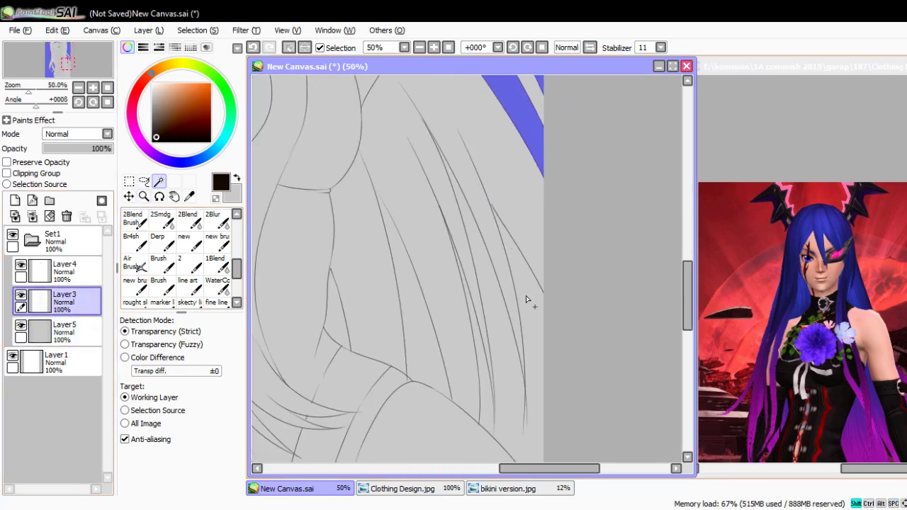
- Undo the last area added and bridge the broken hair line near the canvas's right edge with the size 5 selection pen
click(528, 297)
key(ctrl+z)
scroll(516, 166, up, 3)
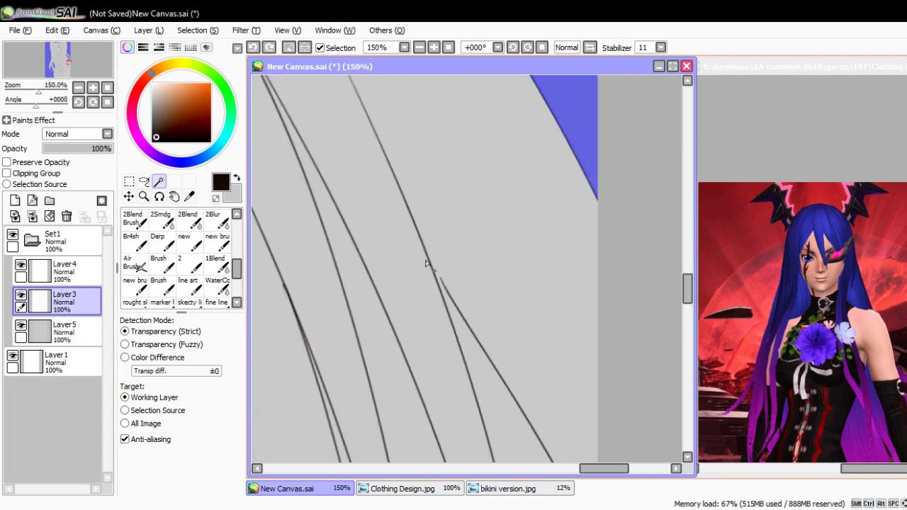
key(b)
scroll(425, 263, up, 3)
click(459, 297)
scroll(450, 269, down, 3)
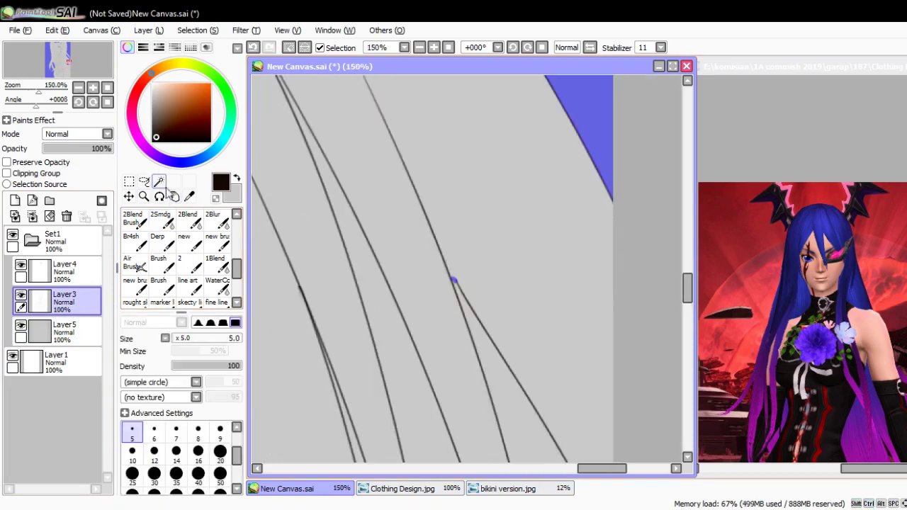
- Add the lower gaps between the right-hand hair strands, above the thigh and beside the waist, to the Magic Wand selection
key(w)
scroll(451, 263, down, 2)
scroll(450, 244, down, 1)
click(497, 314)
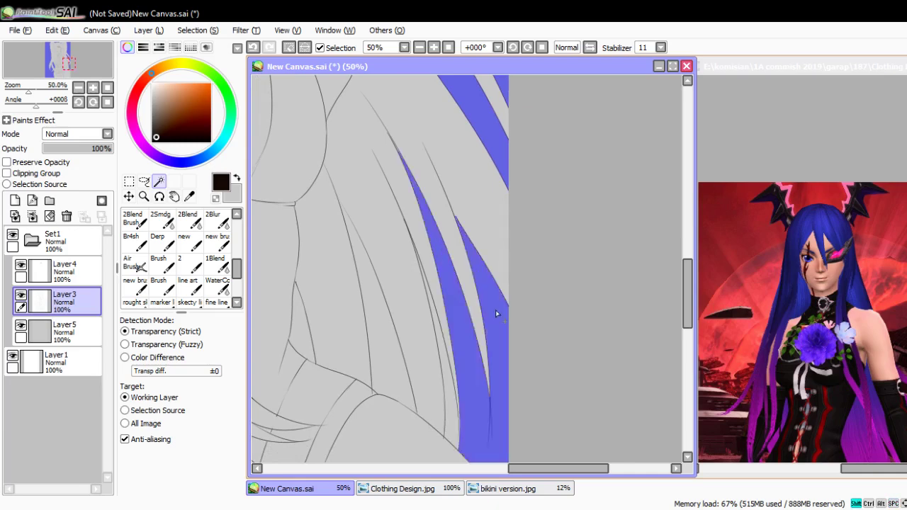
click(445, 386)
click(407, 387)
drag(290, 355, 378, 324)
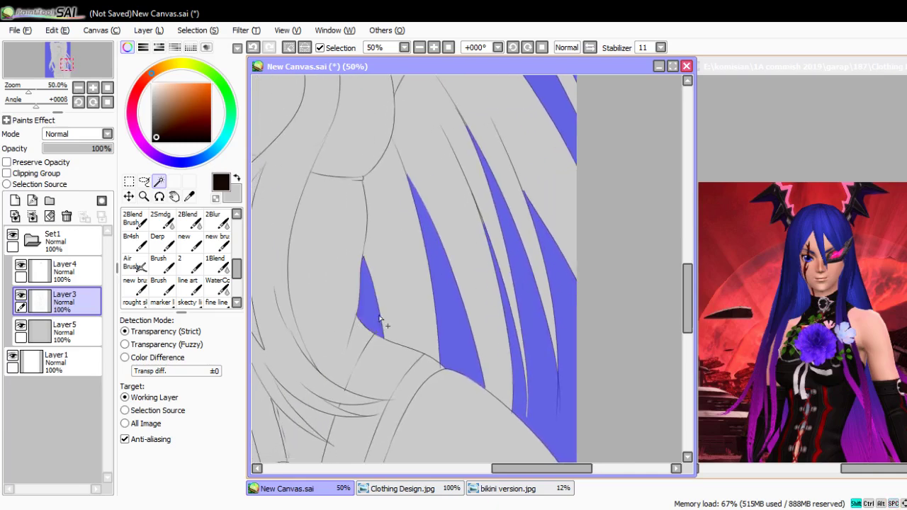
- Check the background selection and take the gap between the left-hand hair strands and the waist out of it
scroll(447, 259, down, 3)
drag(447, 259, 400, 331)
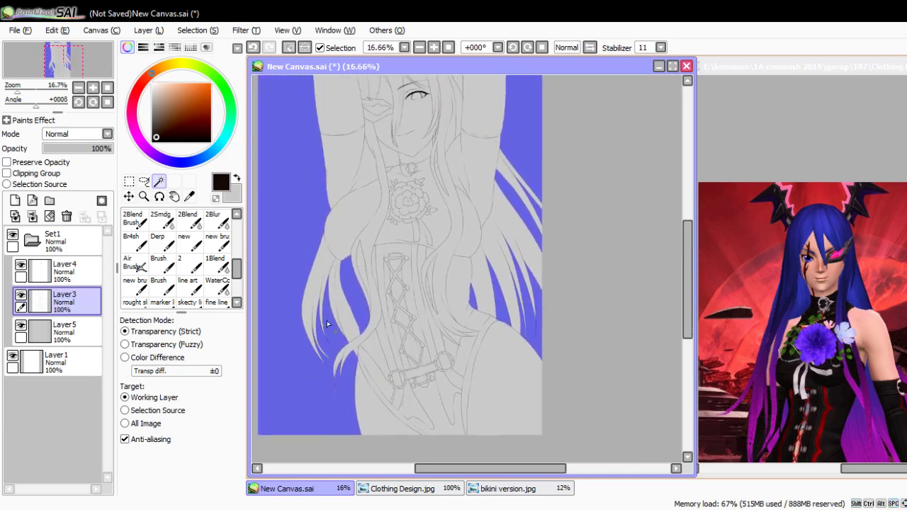
scroll(328, 321, up, 2)
scroll(481, 256, down, 1)
scroll(415, 270, up, 1)
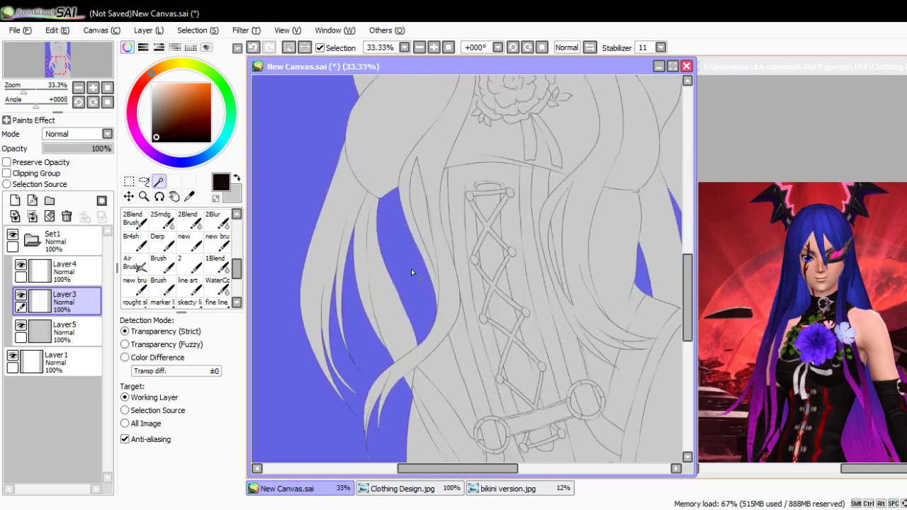
scroll(416, 216, down, 1)
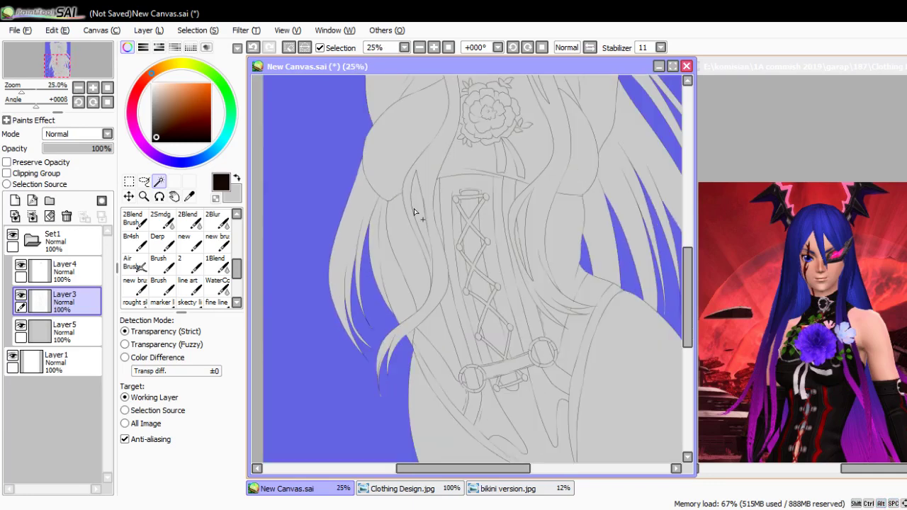
scroll(411, 212, down, 1)
scroll(411, 219, up, 1)
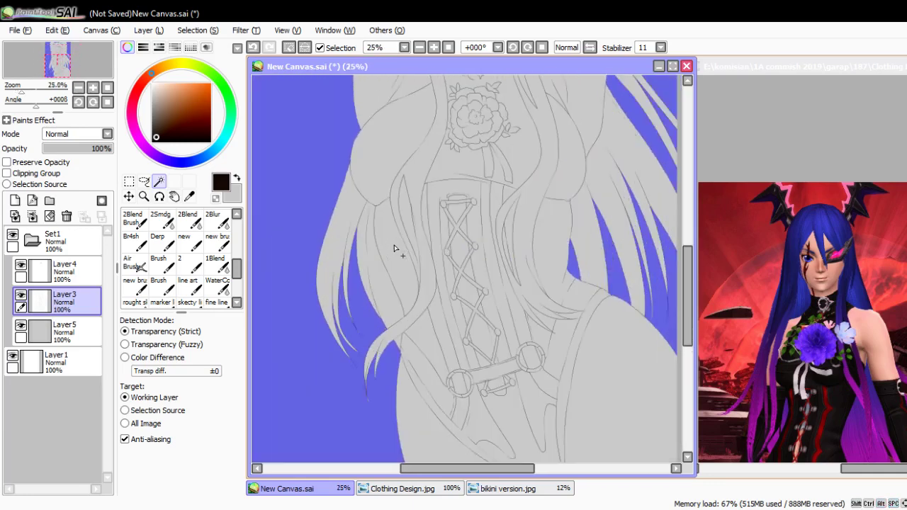
- Clear the selected background from the grey base fill on Layer5
drag(394, 248, 410, 358)
scroll(411, 358, down, 1)
click(68, 324)
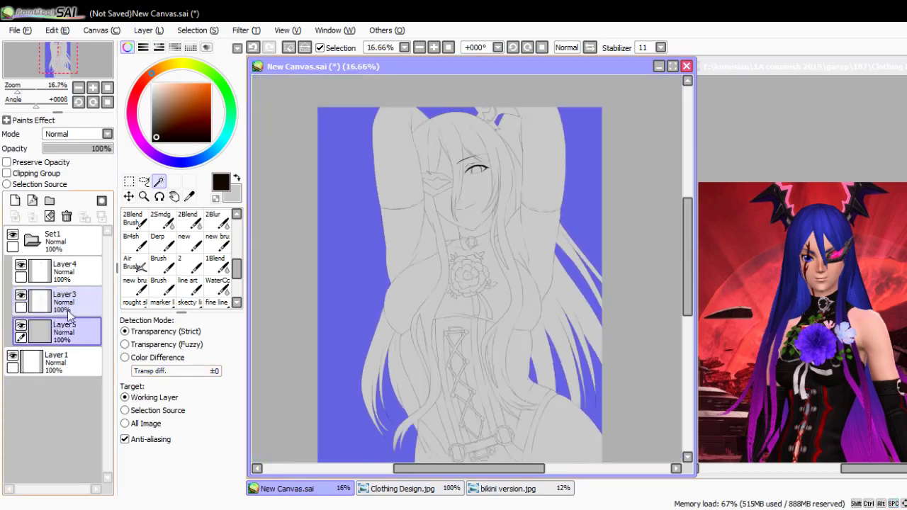
click(129, 181)
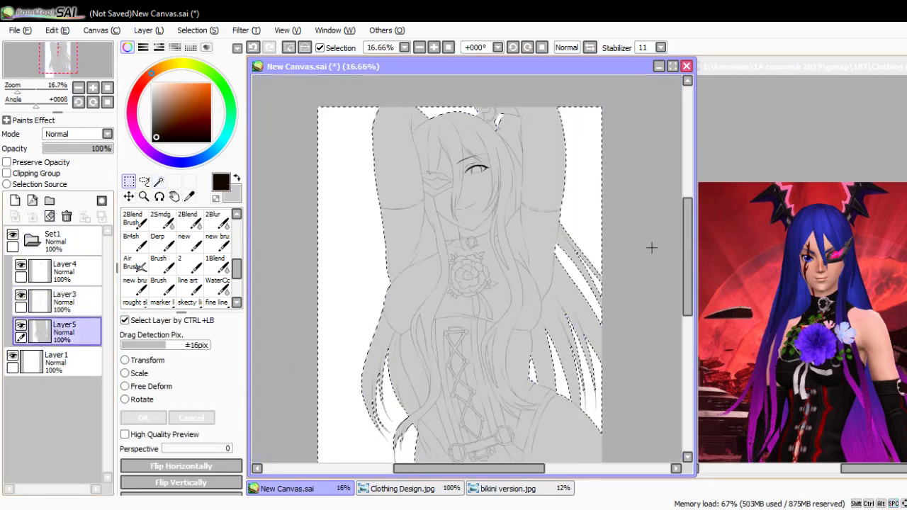
- Drop the background selection and select the fringe, crown, left side lock and hair behind the neck from Layer3's line art
click(99, 304)
key(w)
scroll(409, 170, up, 2)
click(408, 166)
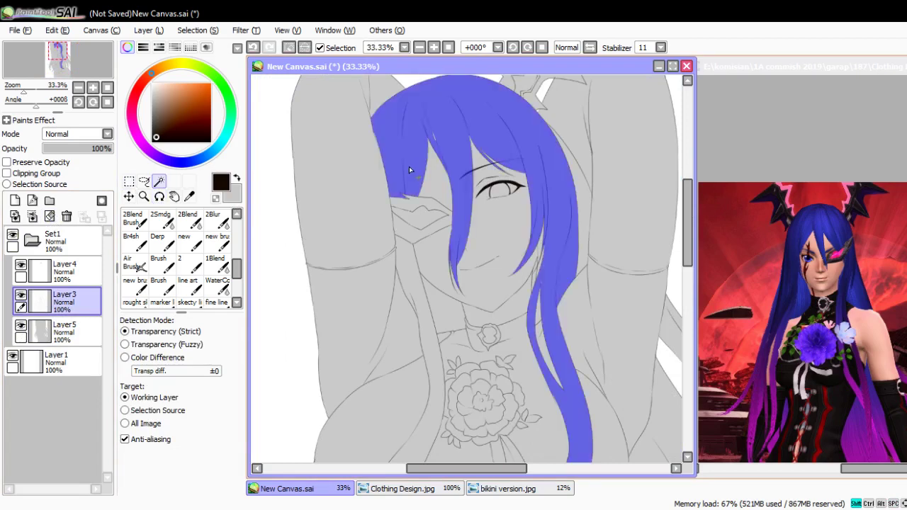
click(413, 283)
drag(452, 326, 439, 278)
click(437, 268)
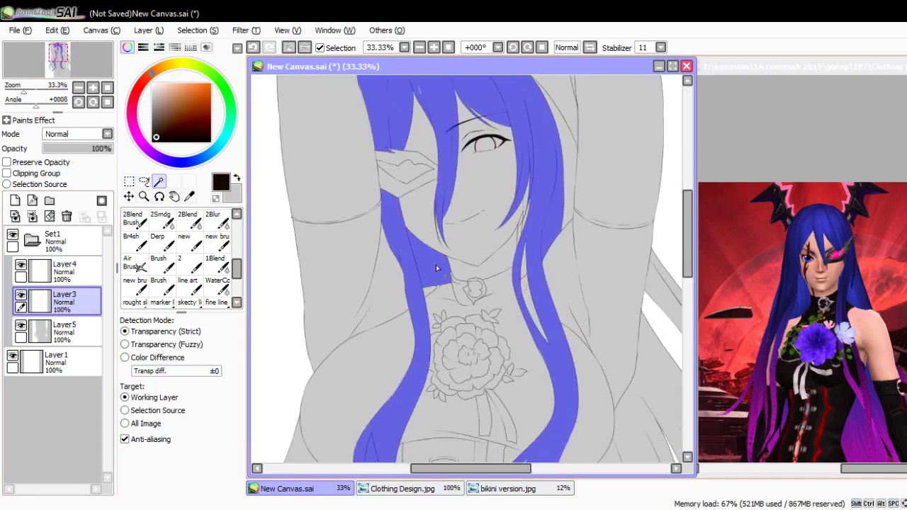
- Add the hair beside the raised arm and the thin overlapping strands next to the right cheek to the selection
scroll(437, 268, up, 1)
drag(496, 213, 446, 255)
click(582, 222)
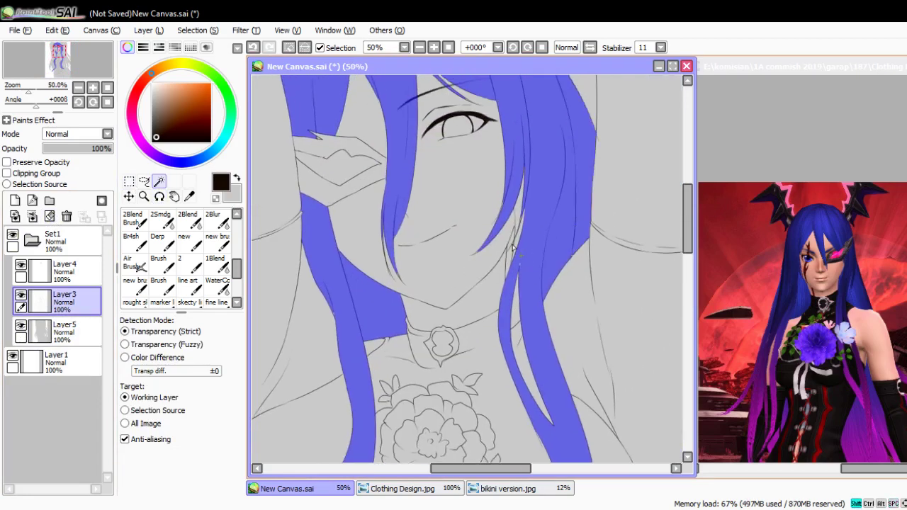
scroll(513, 248, up, 3)
click(519, 167)
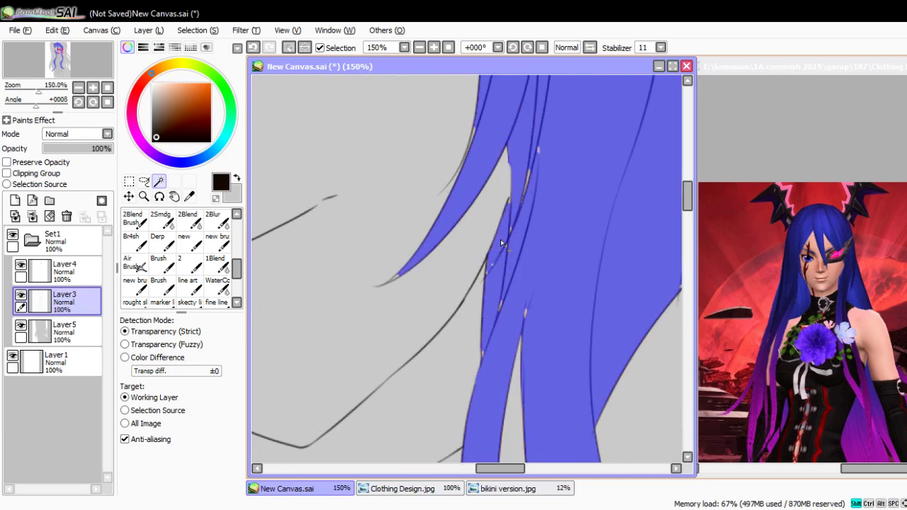
scroll(500, 238, down, 2)
scroll(504, 259, up, 1)
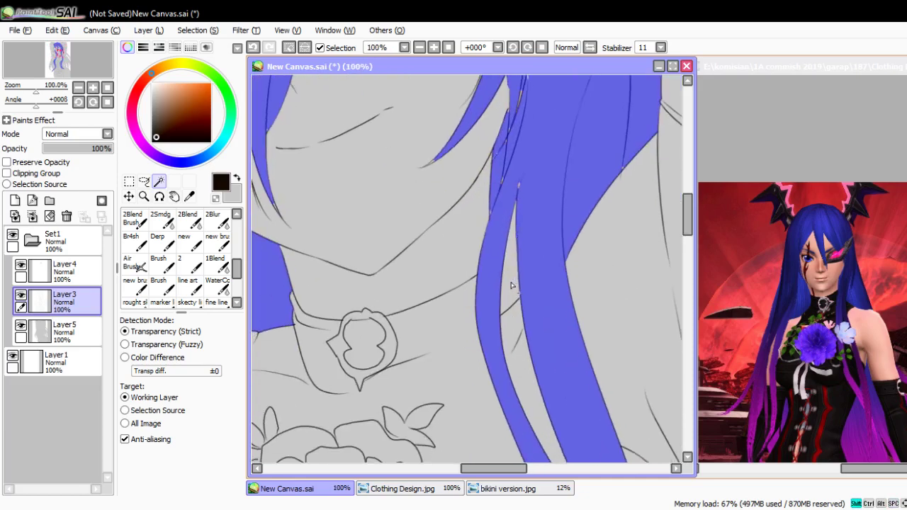
- Add the long hair flowing behind the right side of the torso and the lock behind the left waist to the selection
scroll(526, 221, down, 4)
click(598, 222)
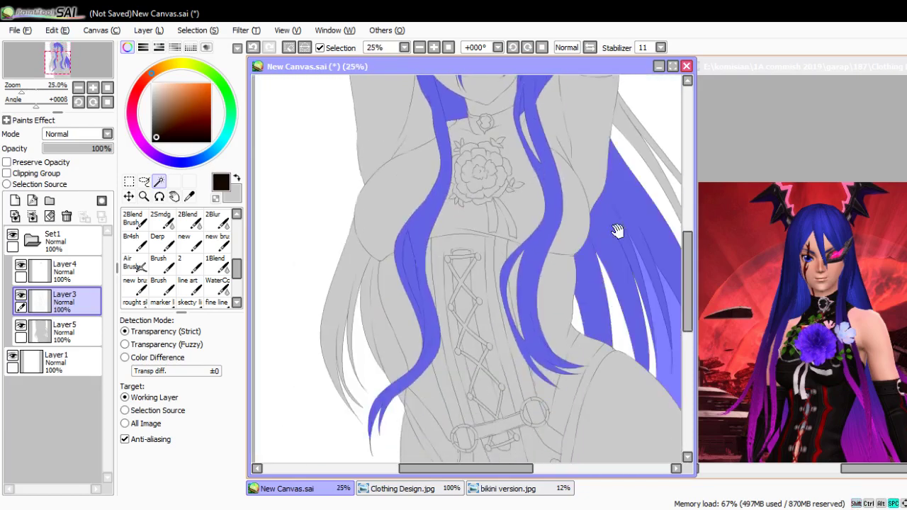
drag(616, 229, 500, 229)
drag(283, 255, 467, 258)
click(441, 317)
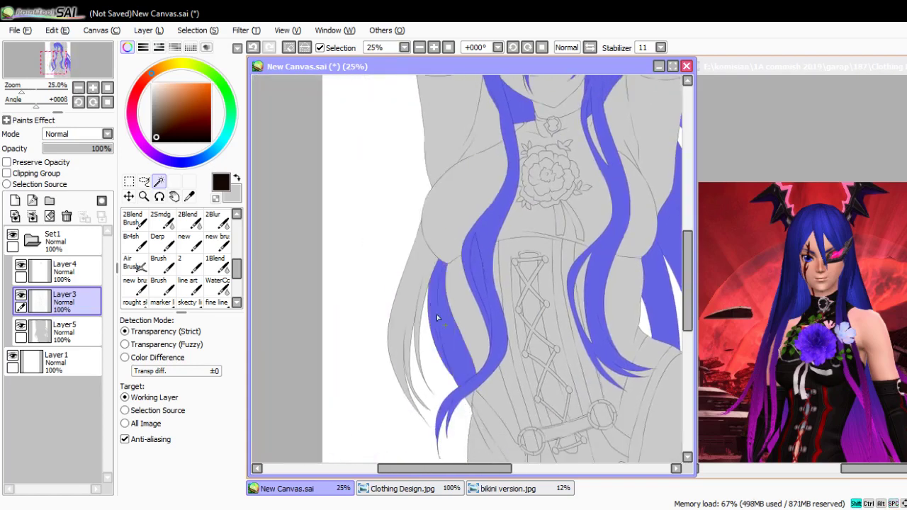
- Add the outer hair strands hanging beside the left side of the waist to the selection
click(428, 323)
scroll(423, 324, up, 1)
key(n)
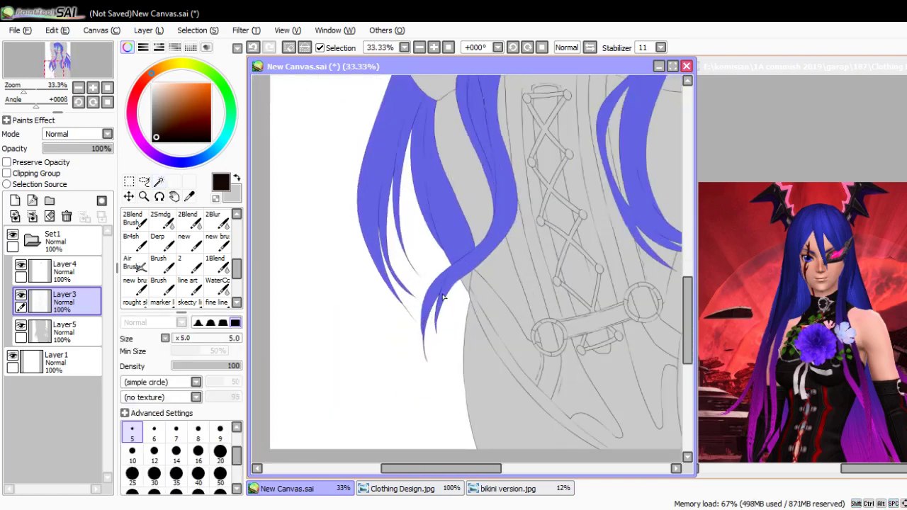
- Undo the leaking selection, close the open strand tip in the left front lock, and reselect that lock without its inner gap
click(159, 181)
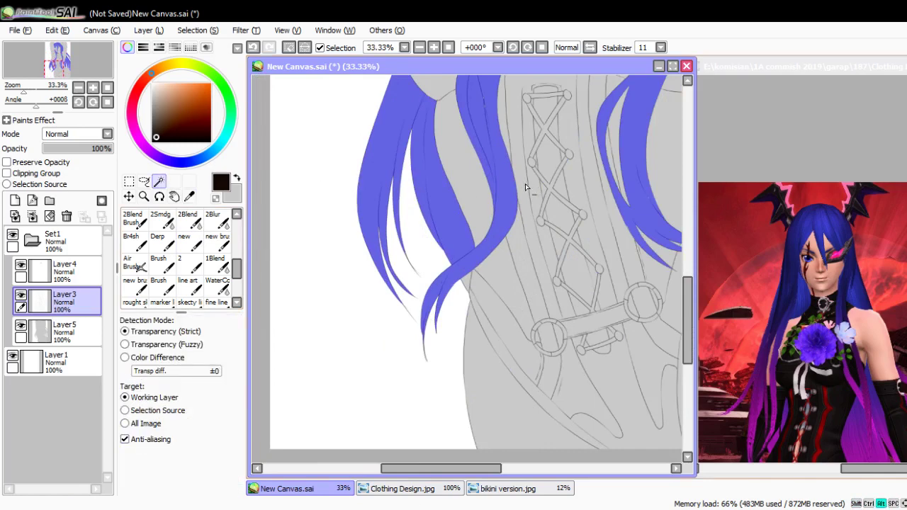
key(ctrl+z)
scroll(501, 182, up, 6)
key(n)
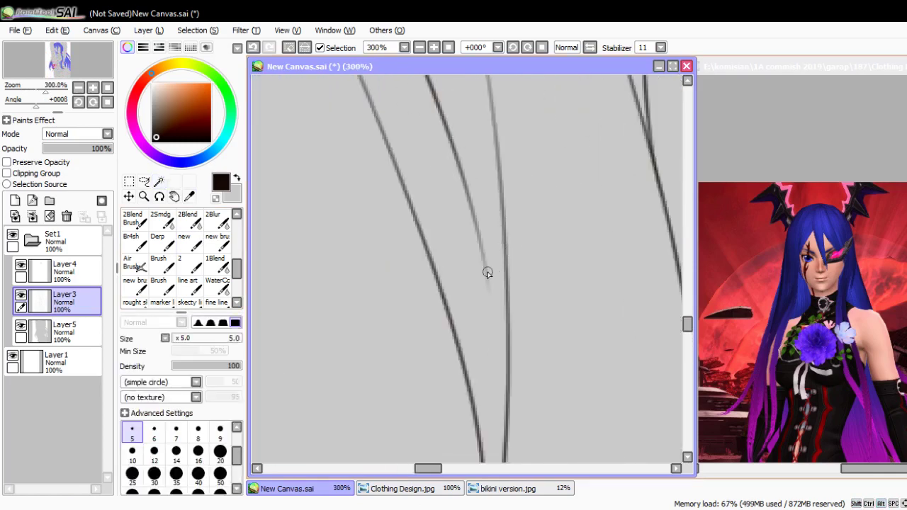
click(159, 181)
click(524, 260)
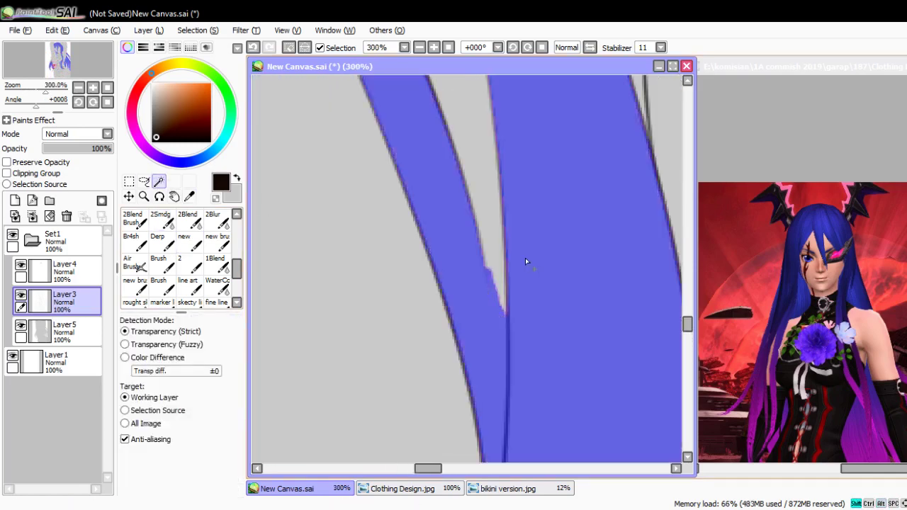
- Maximize the canvas view and paint the hair ends by the left hip and the hair edge below the left arm into the selection at size 120
scroll(539, 264, down, 8)
scroll(540, 264, down, 1)
key(n)
scroll(534, 265, up, 5)
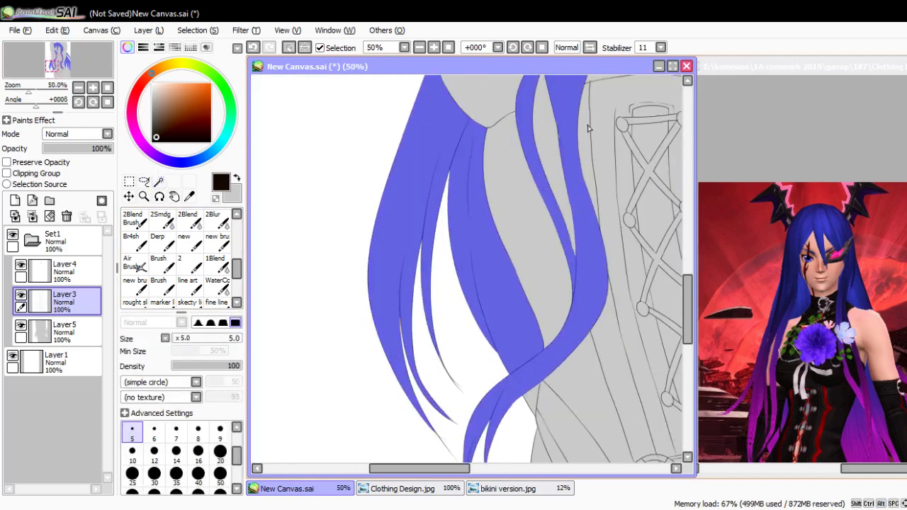
click(662, 64)
scroll(478, 245, up, 2)
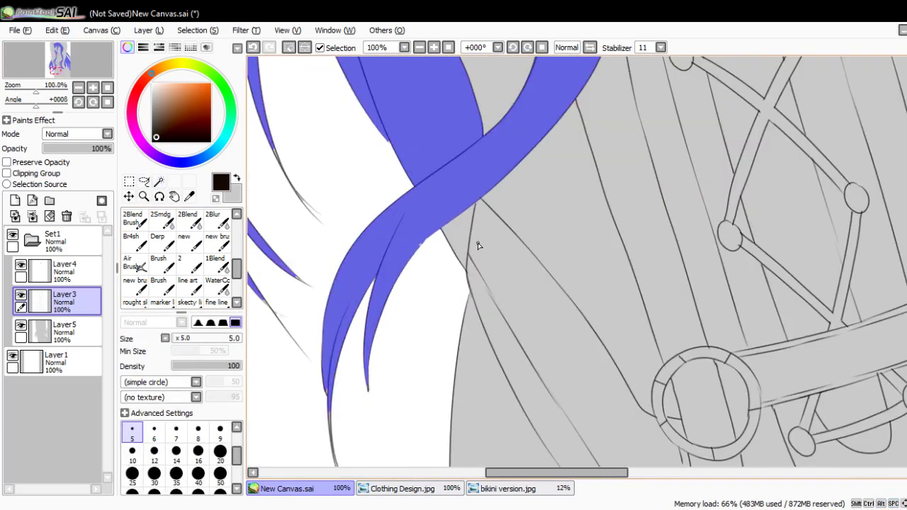
key(bracketright)
key(bracketright)
key(bracketright)
key(bracketright)
key(bracketright)
key(bracketright)
key(bracketright)
key(bracketright)
key(bracketright)
key(bracketright)
key(bracketright)
key(bracketright)
key(bracketright)
key(bracketright)
key(bracketright)
key(bracketright)
key(bracketright)
key(bracketright)
key(bracketright)
mouse_move(336, 417)
mouse_down()
mouse_move(352, 304)
mouse_move(394, 232)
mouse_move(416, 280)
mouse_move(422, 387)
mouse_move(399, 344)
mouse_move(403, 260)
mouse_move(427, 239)
mouse_move(401, 270)
mouse_move(462, 209)
mouse_move(373, 184)
mouse_move(442, 362)
mouse_move(436, 276)
mouse_move(411, 342)
mouse_move(402, 262)
mouse_move(357, 234)
mouse_up()
mouse_move(358, 233)
mouse_down()
mouse_move(350, 206)
mouse_move(363, 129)
mouse_up()
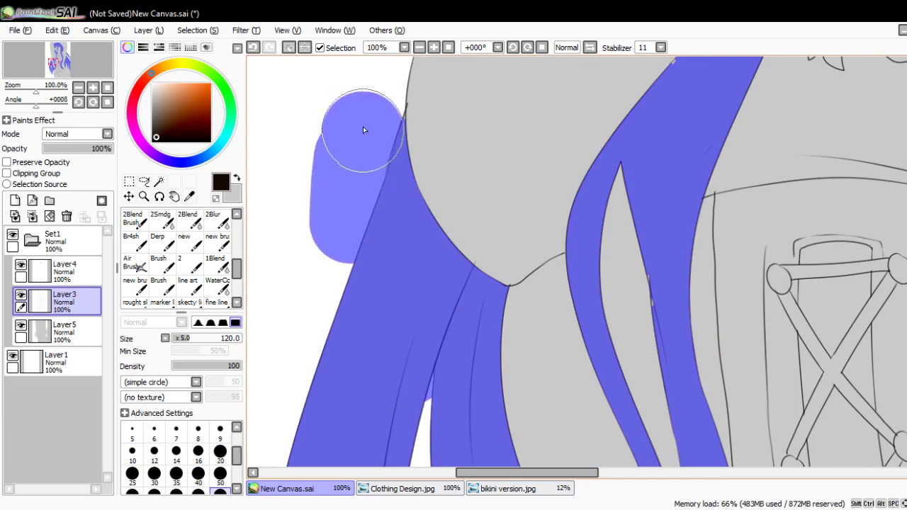
- Reduce the selection brush to size 16 and fill the unselected slivers along the inner edge of the left front lock
drag(464, 201, 358, 99)
scroll(387, 86, up, 2)
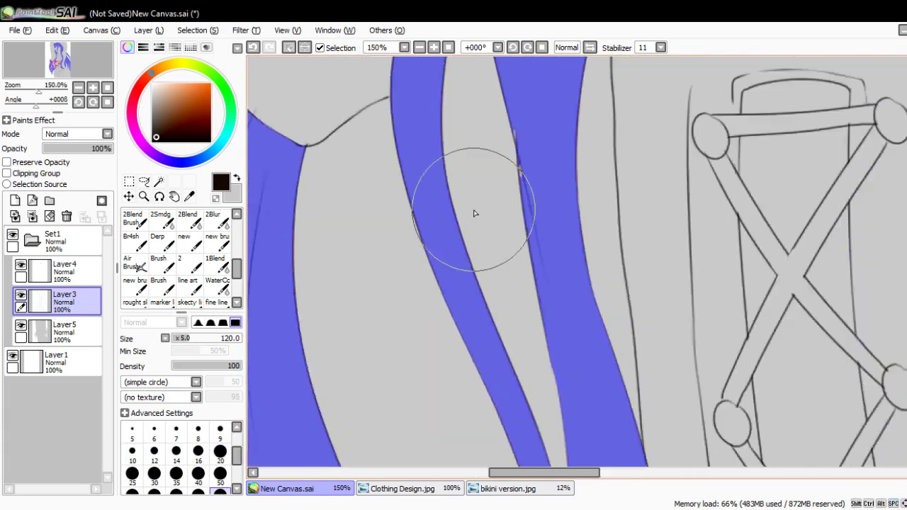
mouse_move(472, 212)
mouse_down()
mouse_move(597, 142)
mouse_move(440, 233)
mouse_up()
key(bracketleft)
key(bracketleft)
key(bracketleft)
key(bracketleft)
key(bracketleft)
key(bracketleft)
key(bracketleft)
key(bracketleft)
key(bracketleft)
key(bracketleft)
key(bracketleft)
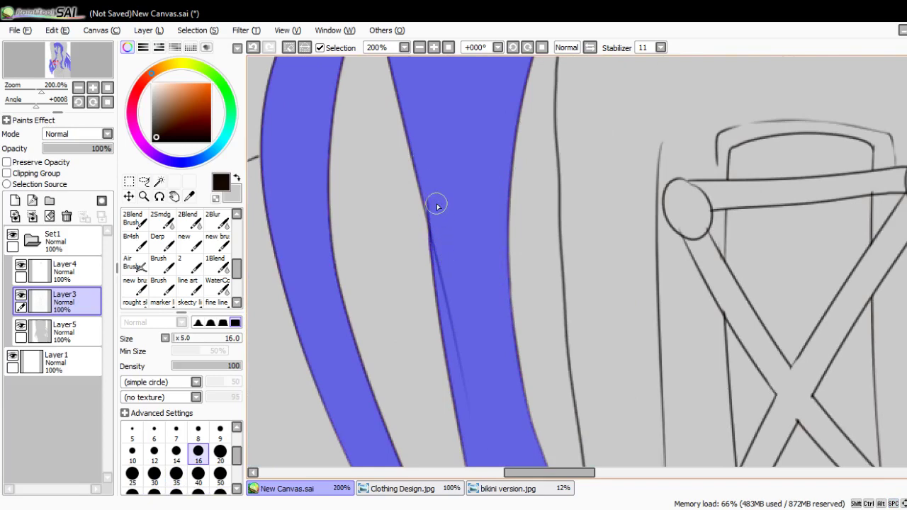
- Touch up the selection at the outer edge of the left lock beside the neck
scroll(620, 300, down, 5)
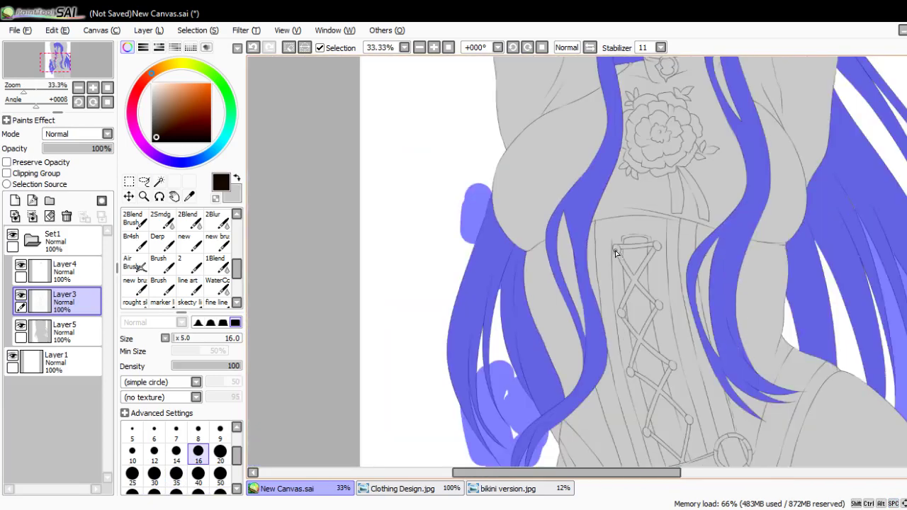
mouse_move(624, 180)
mouse_down()
mouse_move(531, 313)
mouse_move(528, 276)
mouse_up()
scroll(532, 297, up, 3)
scroll(530, 294, up, 1)
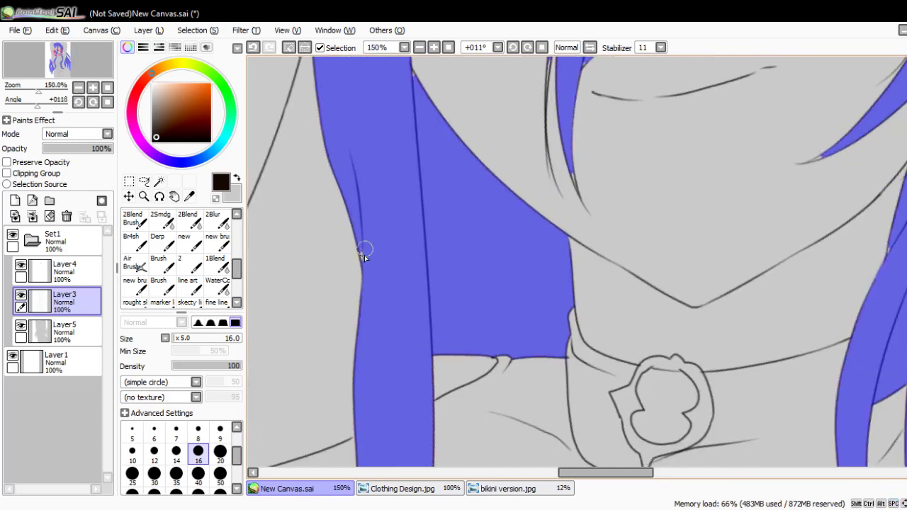
drag(538, 175, 425, 289)
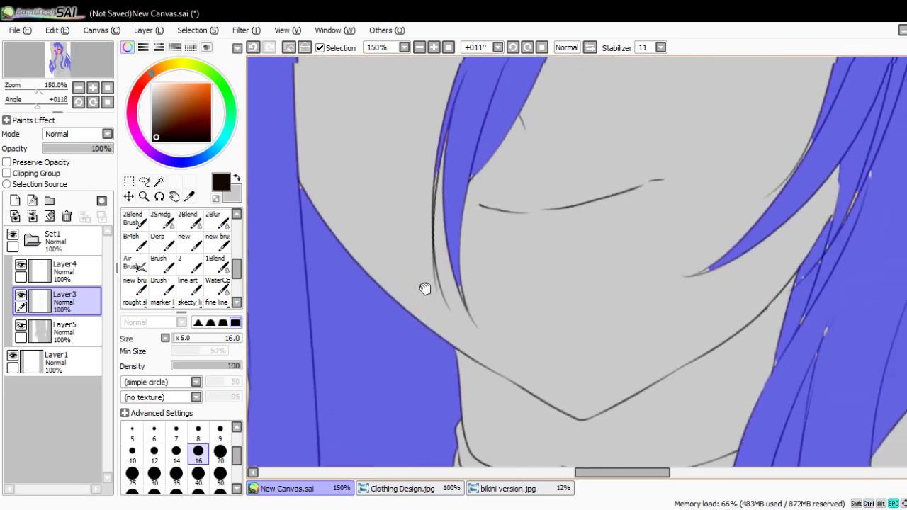
- Shrink the selection brush and extend the selection into the tip of the long fringe strand left of the mouth
scroll(441, 255, up, 2)
key(bracketleft)
key(bracketleft)
key(bracketleft)
key(bracketleft)
key(bracketleft)
key(bracketleft)
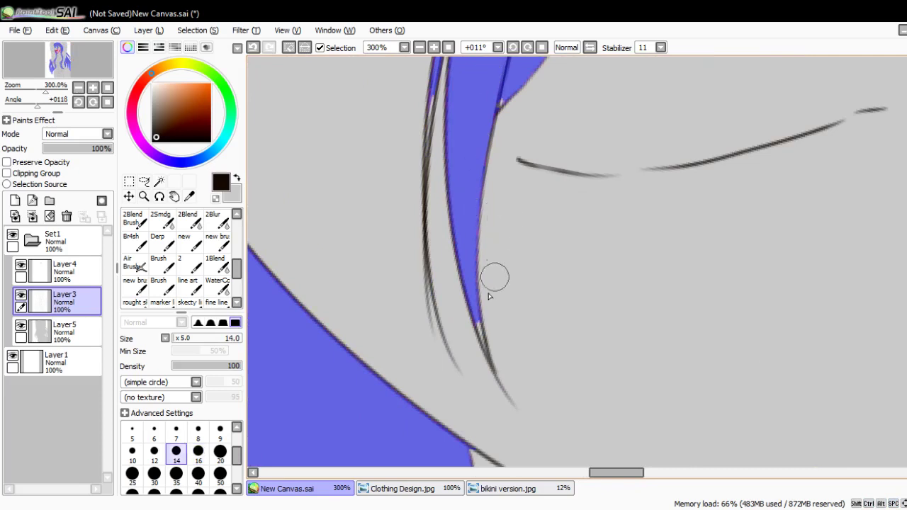
drag(480, 297, 487, 356)
key(bracketleft)
key(bracketleft)
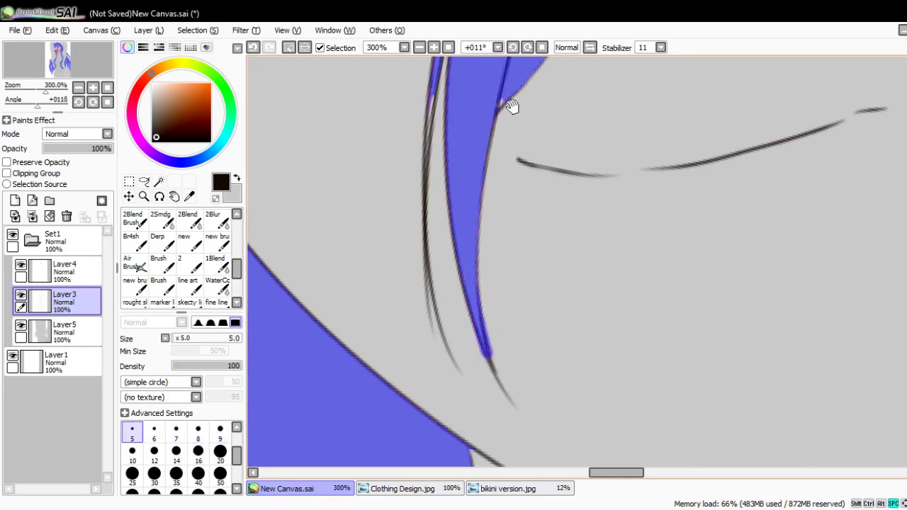
- Undo the last selection stroke and repaint the thin outer fringe strand into the selection with a size 3 brush
drag(510, 106, 478, 211)
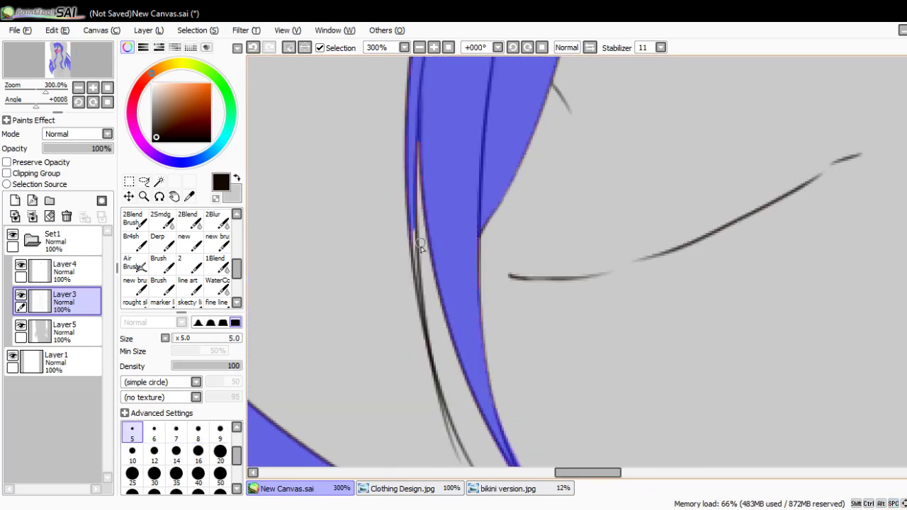
key(ctrl+z)
drag(419, 304, 411, 218)
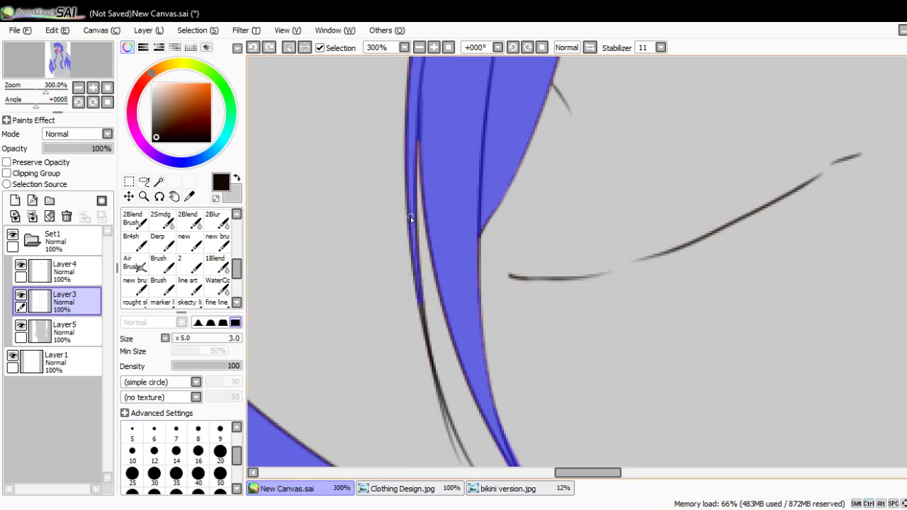
- Fill the tiny gap in the selection where the jawline meets the left lock, with the brush set to size 6
drag(417, 272, 394, 306)
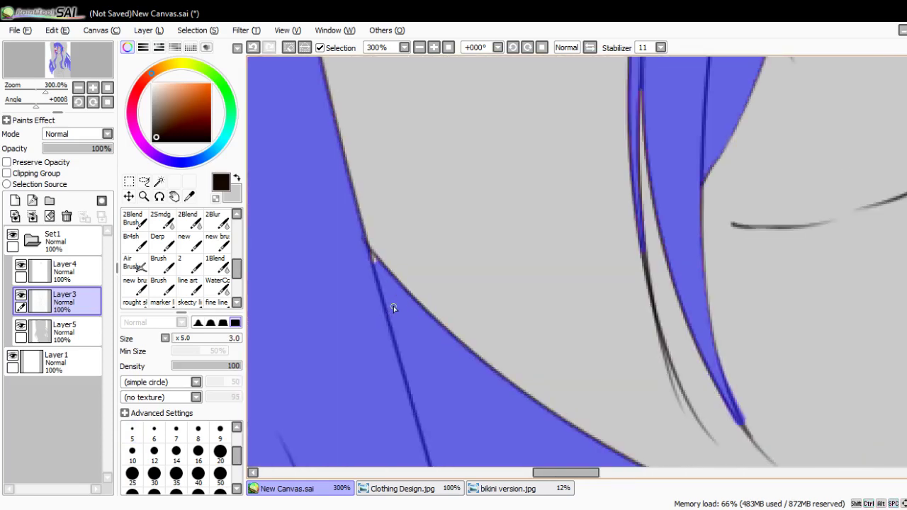
key(bracketright)
key(bracketright)
scroll(354, 298, down, 5)
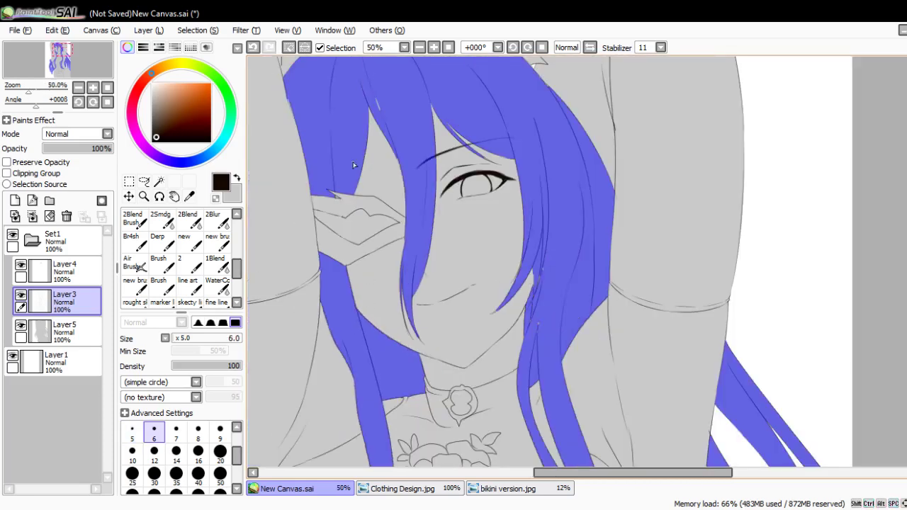
- Touch up the selection where the hair below the ear meets the arm cuff, using a size 4 brush
scroll(341, 124, up, 2)
scroll(336, 222, up, 5)
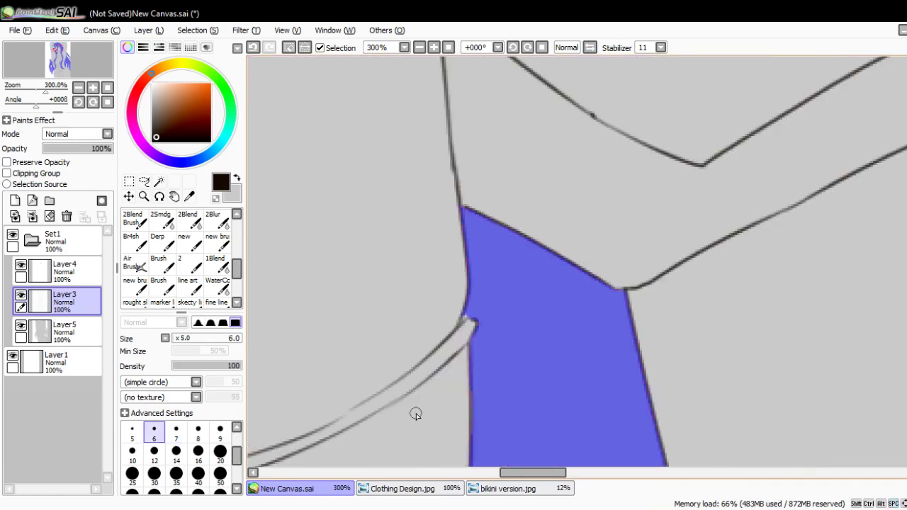
key(bracketleft)
key(bracketleft)
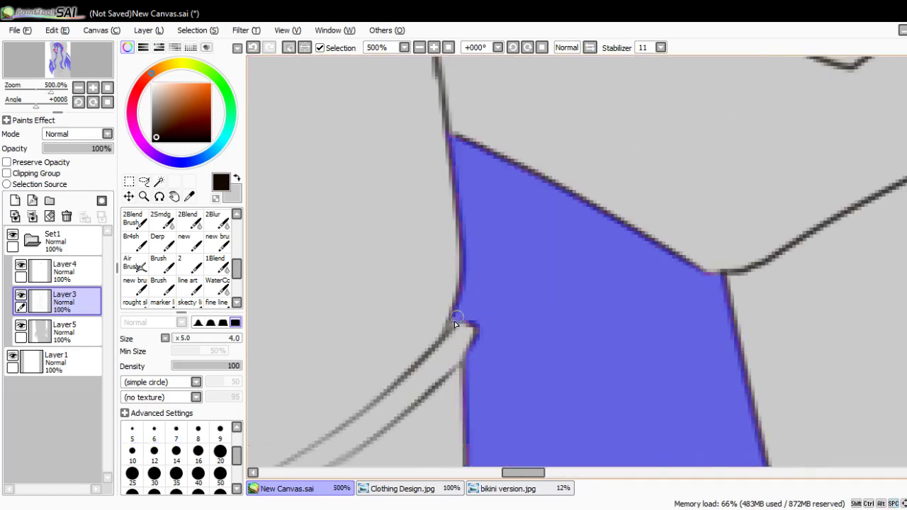
drag(522, 182, 473, 338)
- Enlarge the selection brush to size 35 and fill the unselected slivers inside the left fringe and along its outer edge
scroll(460, 308, down, 5)
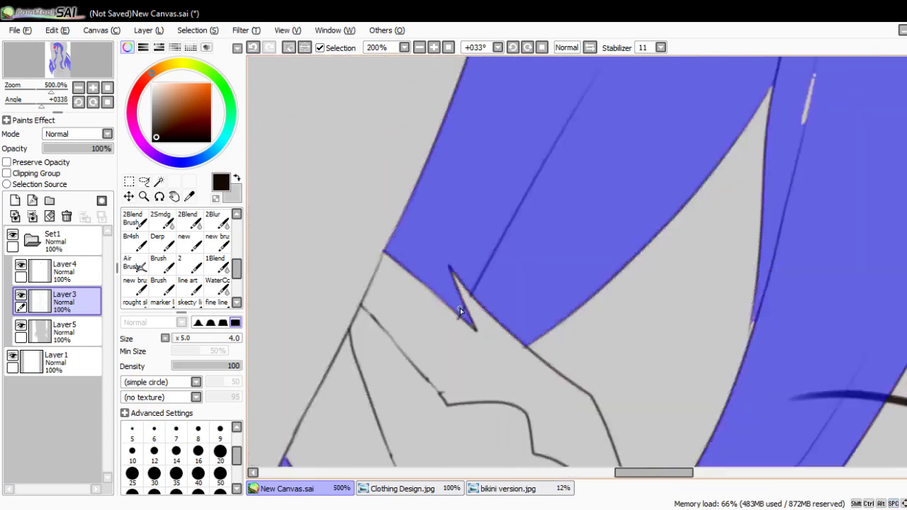
scroll(584, 246, up, 2)
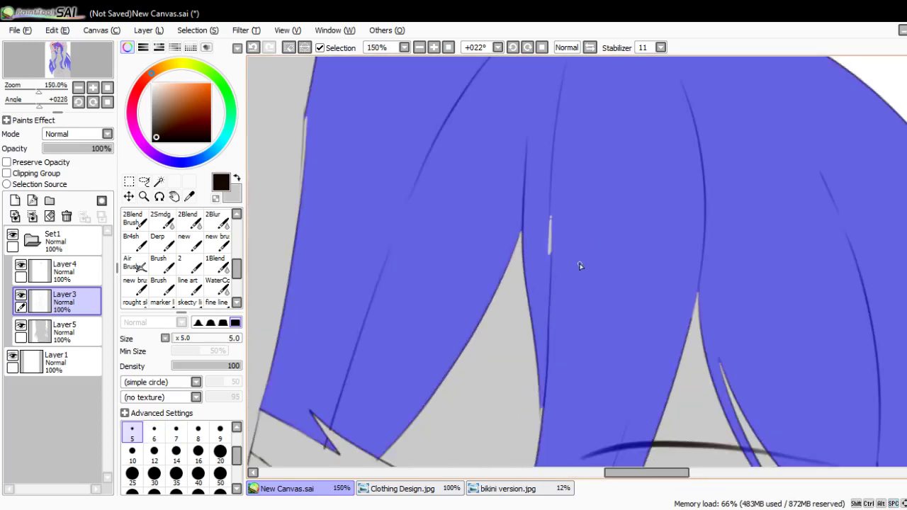
key(bracketright)
key(bracketright)
key(bracketright)
key(bracketright)
key(bracketright)
key(bracketright)
key(bracketright)
key(bracketright)
key(bracketright)
key(bracketright)
key(bracketright)
key(bracketright)
scroll(534, 238, down, 2)
scroll(533, 262, up, 3)
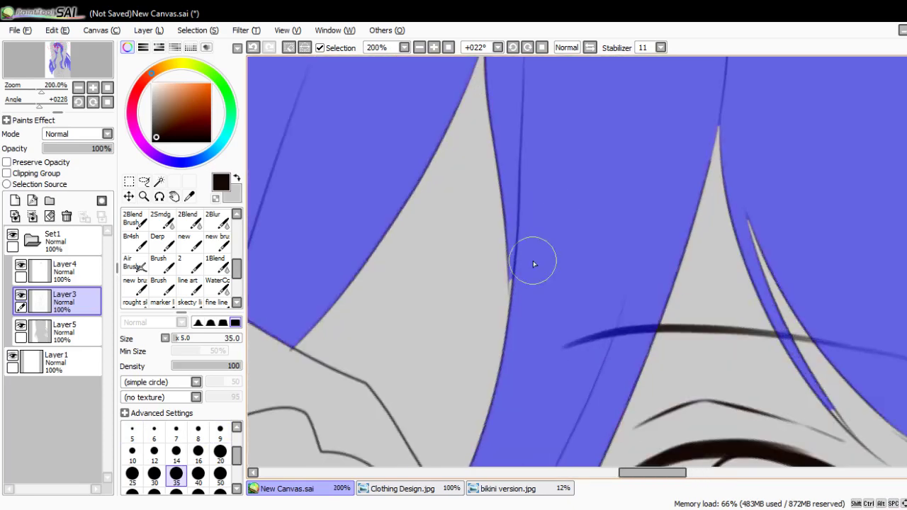
- Fill the small gaps between the overlapping strands beside the right cheek and neck with the size 35 selection brush
scroll(532, 290, down, 4)
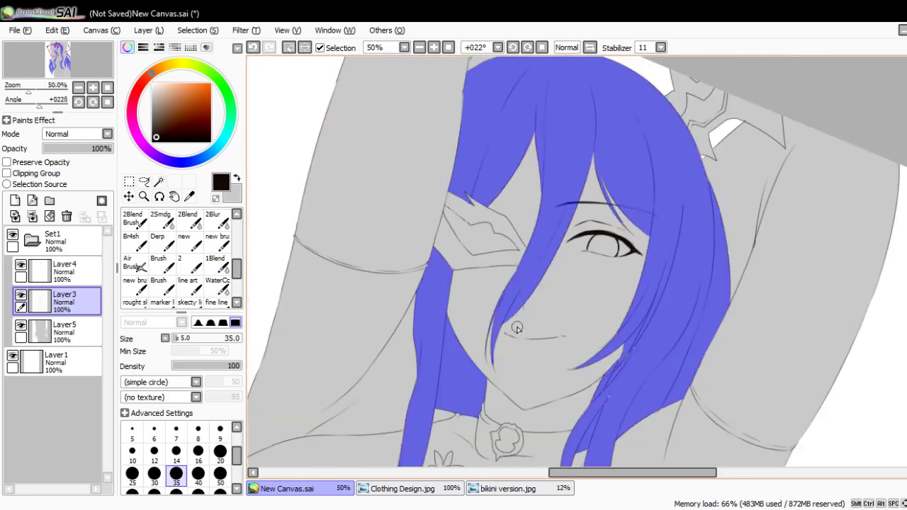
scroll(449, 361, up, 5)
scroll(448, 358, down, 2)
scroll(449, 361, up, 2)
scroll(449, 362, down, 2)
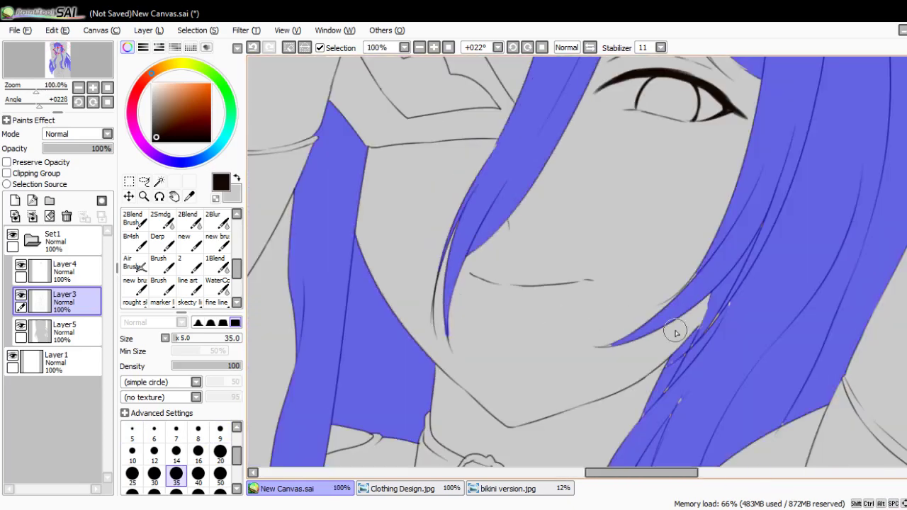
scroll(674, 323, up, 1)
drag(698, 360, 402, 9)
key(Home)
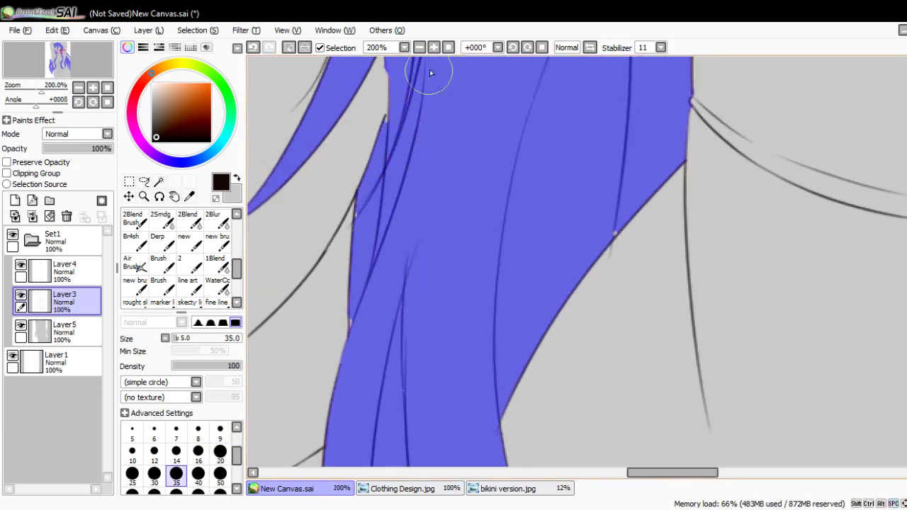
scroll(409, 197, down, 2)
scroll(391, 255, up, 2)
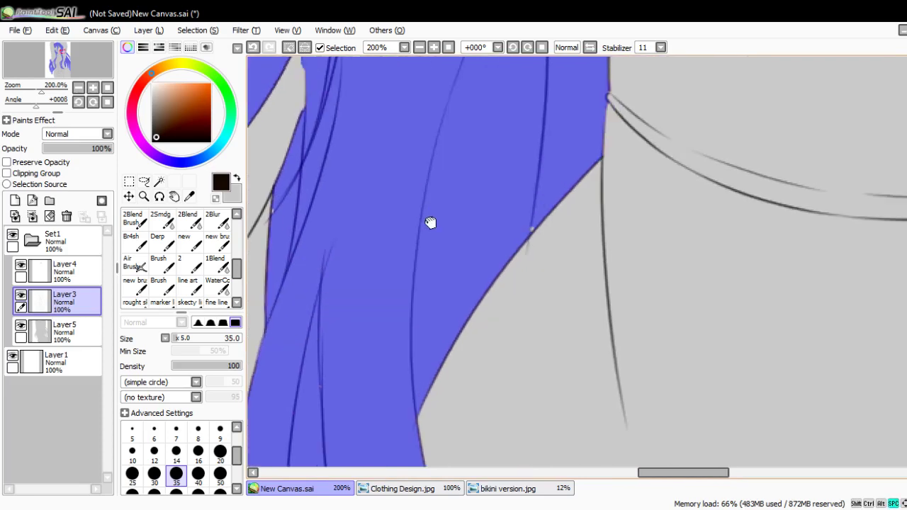
- Reduce the selection brush to size 2.3 and extend the selection into the pointed tip of the right fringe strand
mouse_move(411, 178)
mouse_down()
mouse_move(480, 211)
mouse_move(473, 148)
mouse_move(433, 268)
mouse_up()
key(bracketleft)
key(bracketleft)
key(bracketleft)
key(bracketleft)
key(bracketleft)
key(bracketleft)
key(bracketleft)
key(bracketleft)
key(bracketleft)
key(bracketleft)
scroll(447, 199, up, 1)
key(bracketleft)
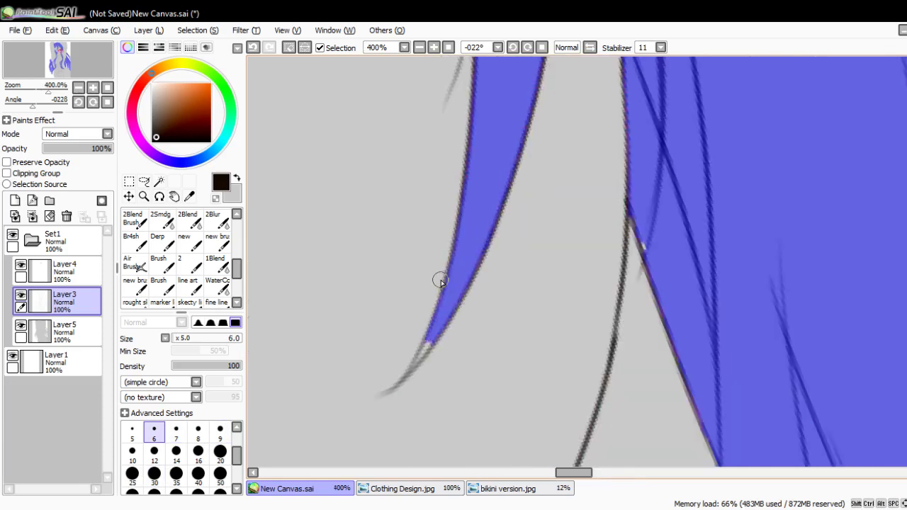
key(bracketleft)
key(bracketleft)
key(bracketleft)
key(bracketleft)
key(bracketleft)
key(bracketleft)
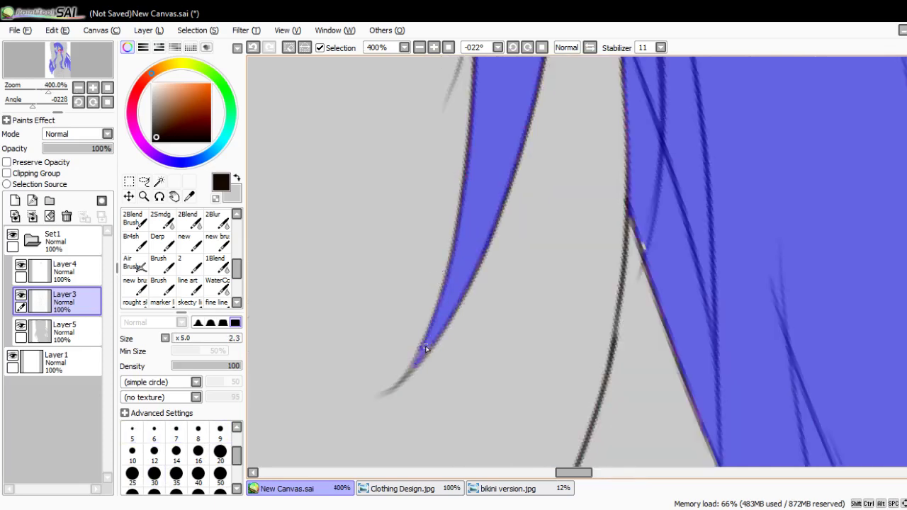
- Enlarge the selection brush to size 10 and touch up the selection along the crown's right edge
scroll(647, 250, down, 6)
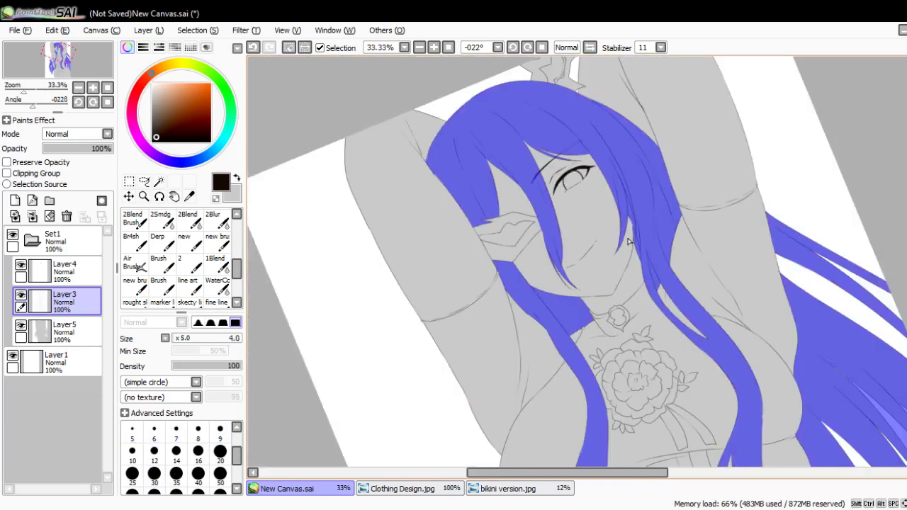
scroll(582, 113, up, 5)
key(bracketright)
key(bracketright)
key(bracketright)
key(bracketright)
key(bracketright)
key(bracketright)
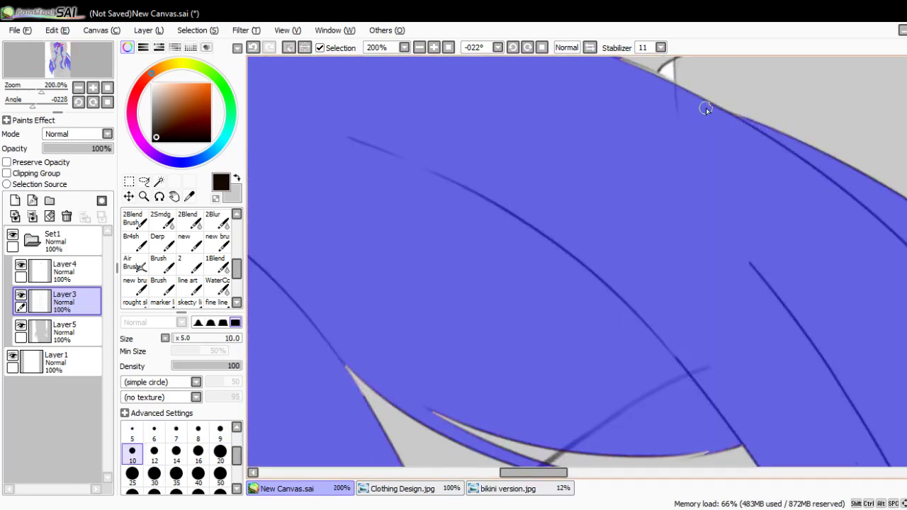
- Enlarge the selection brush to size 350 and fill the slivers between the strands of the hair flowing behind the torso's right side
scroll(705, 107, down, 6)
scroll(643, 323, up, 1)
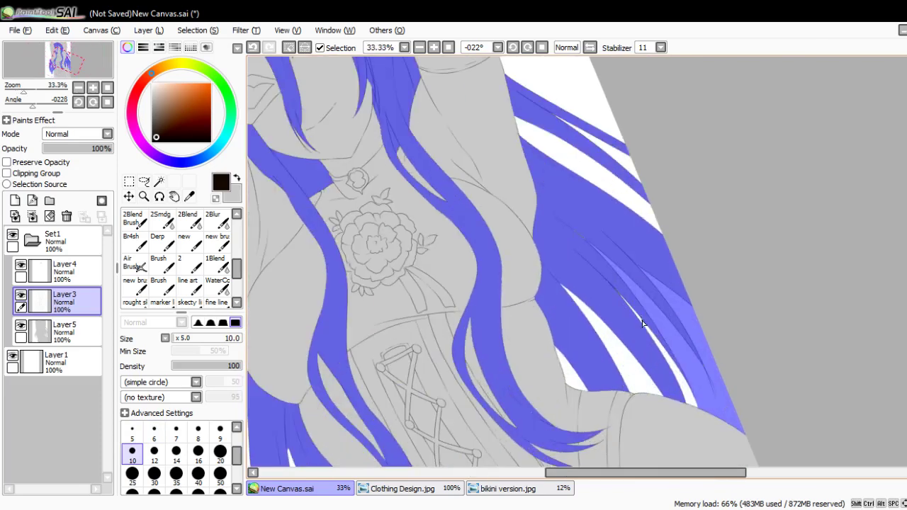
scroll(630, 313, up, 3)
key(Home)
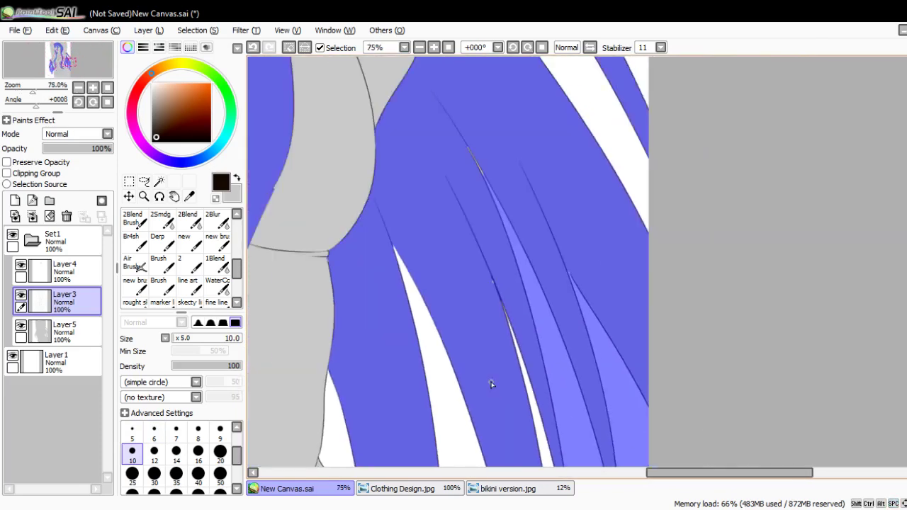
key(bracketright)
key(bracketright)
key(bracketright)
key(bracketright)
key(bracketright)
key(bracketright)
key(bracketright)
key(bracketright)
key(bracketright)
key(bracketright)
key(bracketright)
key(bracketright)
key(bracketright)
key(bracketright)
key(bracketright)
key(bracketright)
key(bracketright)
key(bracketright)
key(bracketright)
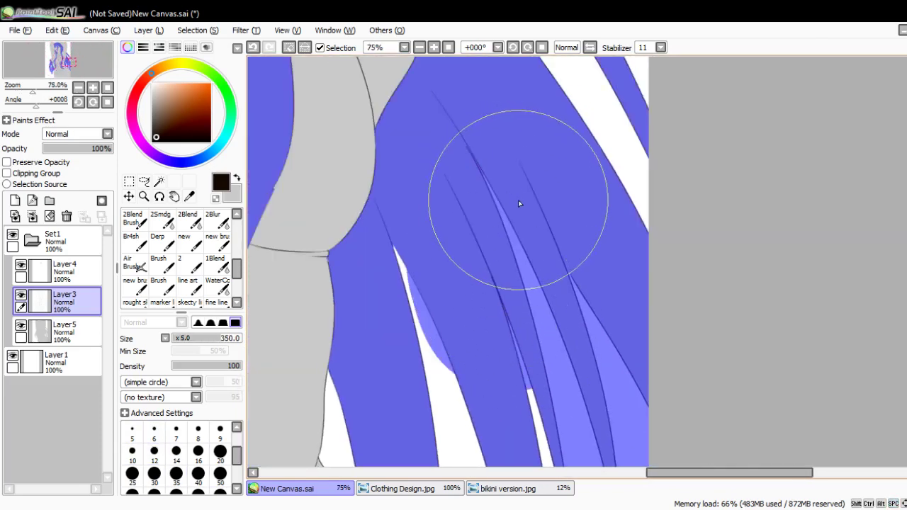
drag(518, 200, 632, 196)
scroll(633, 195, down, 3)
scroll(526, 247, up, 3)
scroll(491, 360, down, 3)
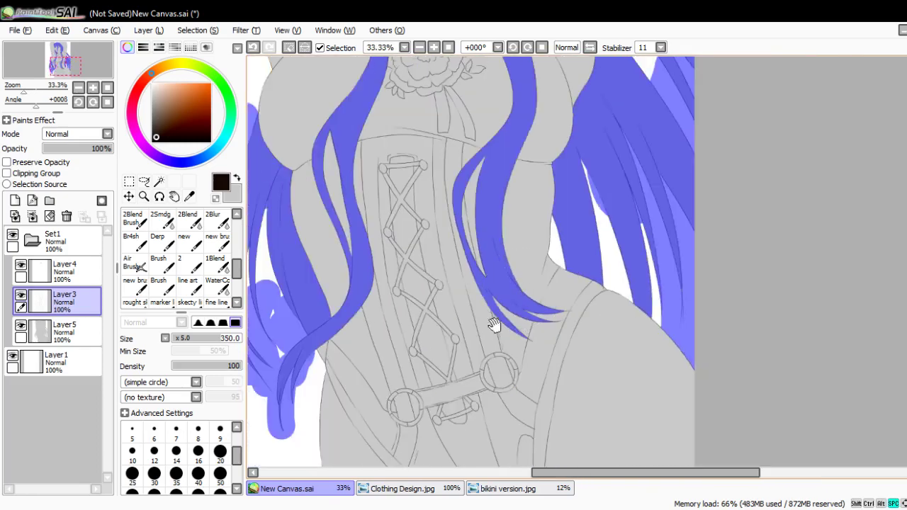
- Reduce the selection brush to size 30 and fill the small gap along the edge of the strand beside the chest rose
drag(492, 320, 550, 190)
scroll(549, 190, up, 3)
drag(500, 384, 422, 473)
scroll(446, 340, up, 3)
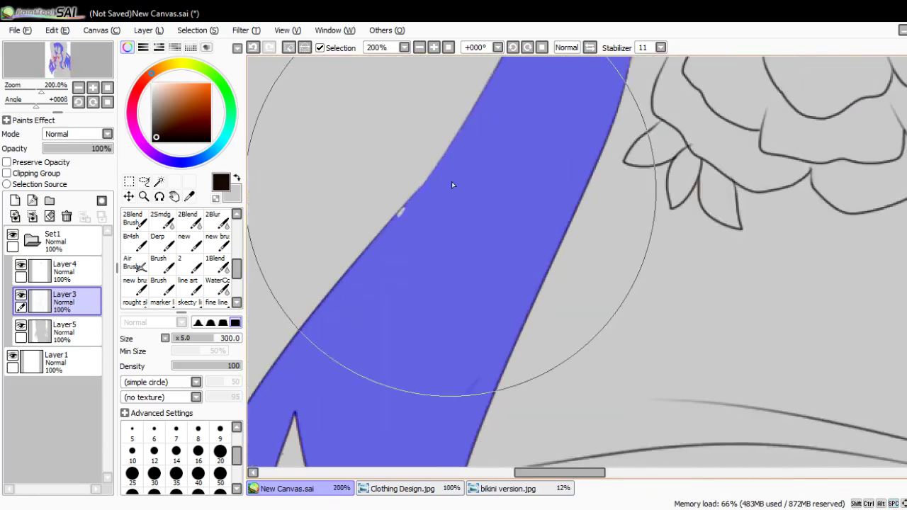
key(bracketleft)
key(bracketleft)
key(bracketleft)
key(bracketleft)
key(bracketleft)
key(bracketleft)
key(bracketleft)
key(bracketleft)
key(bracketleft)
key(bracketleft)
key(bracketleft)
key(bracketleft)
key(bracketleft)
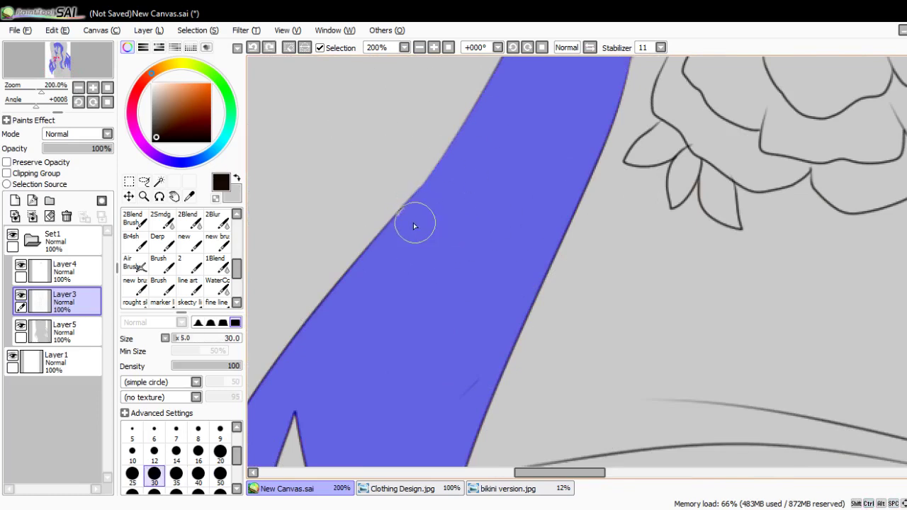
mouse_move(413, 219)
mouse_down()
mouse_move(477, 250)
mouse_move(457, 187)
mouse_move(432, 333)
mouse_up()
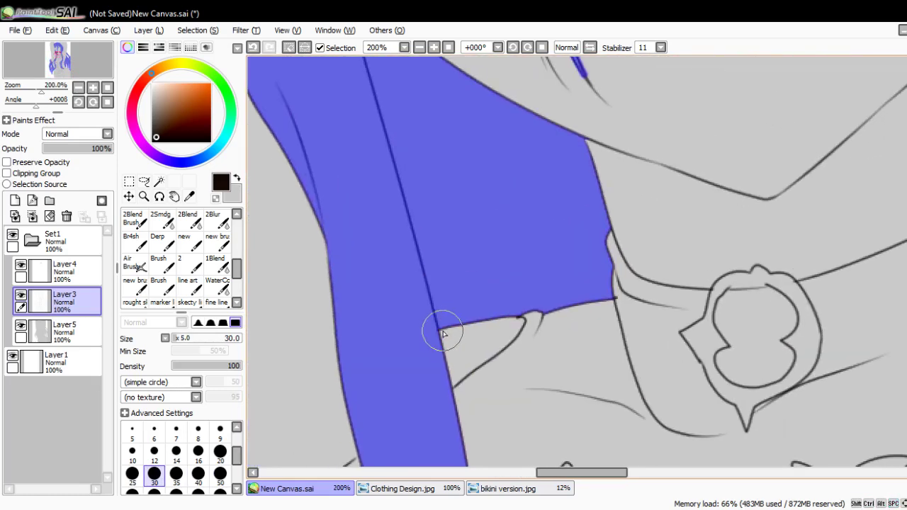
- Reduce the selection brush to size 3 and extend the selection into the pointed strand tips lying over the waist
scroll(442, 333, down, 3)
scroll(457, 364, up, 2)
drag(458, 364, 400, 188)
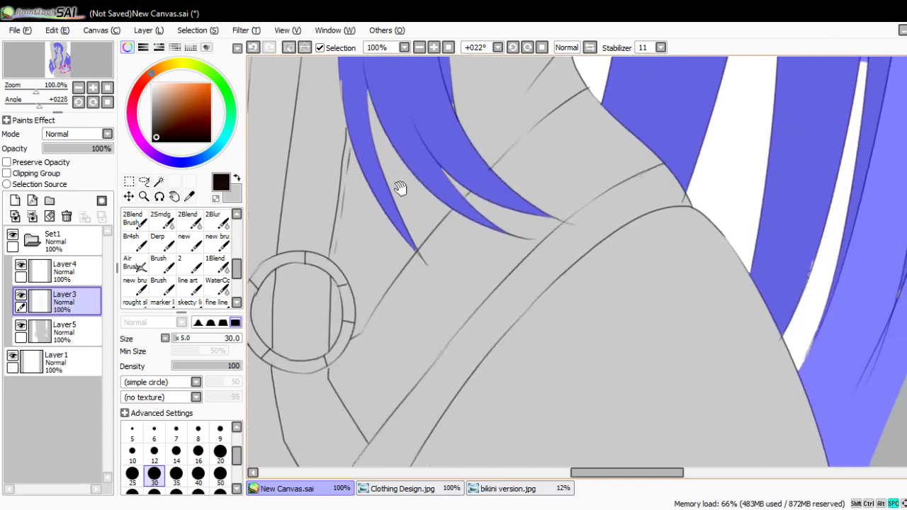
scroll(400, 188, up, 2)
drag(356, 116, 345, 269)
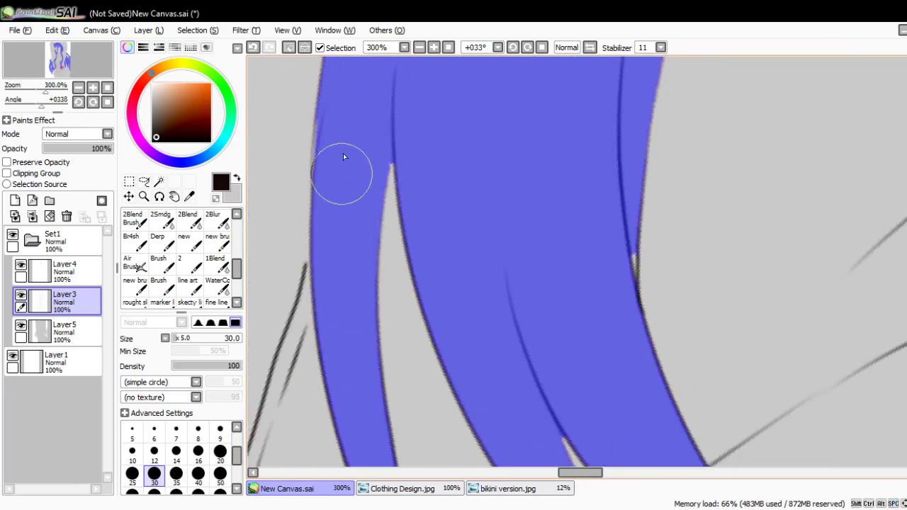
drag(344, 152, 350, 323)
key(bracketleft)
key(bracketleft)
key(bracketleft)
key(bracketleft)
key(bracketleft)
key(bracketleft)
key(bracketleft)
key(bracketleft)
key(bracketleft)
key(bracketleft)
key(bracketleft)
key(bracketleft)
key(bracketleft)
key(bracketleft)
key(bracketleft)
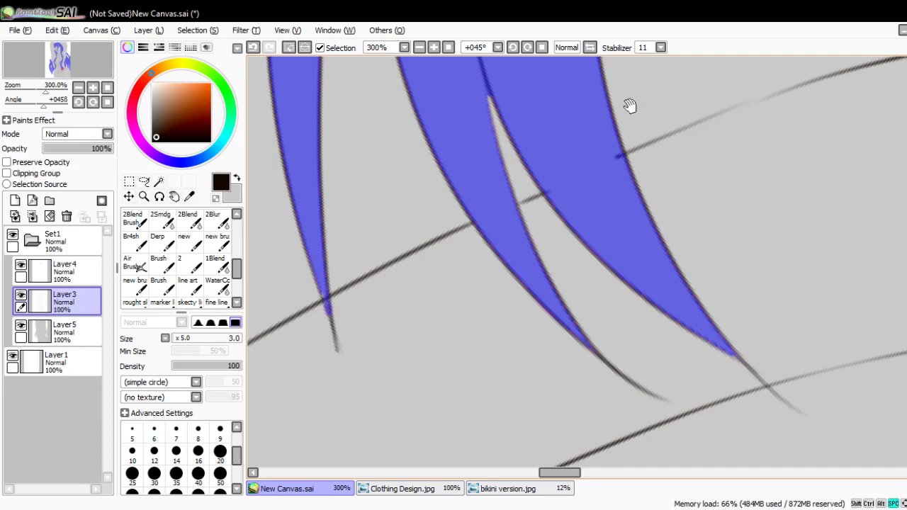
- Fill the sliver on the outer edge of that strand and, with the brush at size 14, the small hole inside it
drag(629, 105, 440, 197)
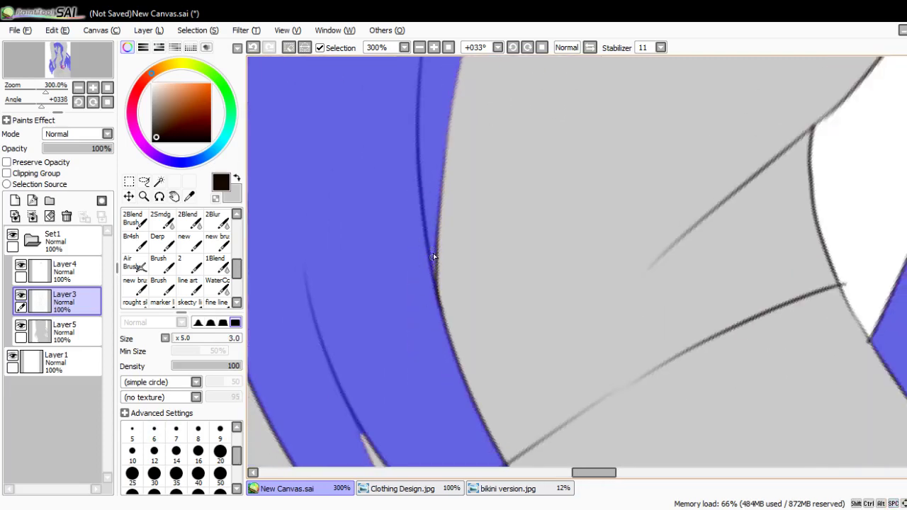
drag(432, 253, 413, 225)
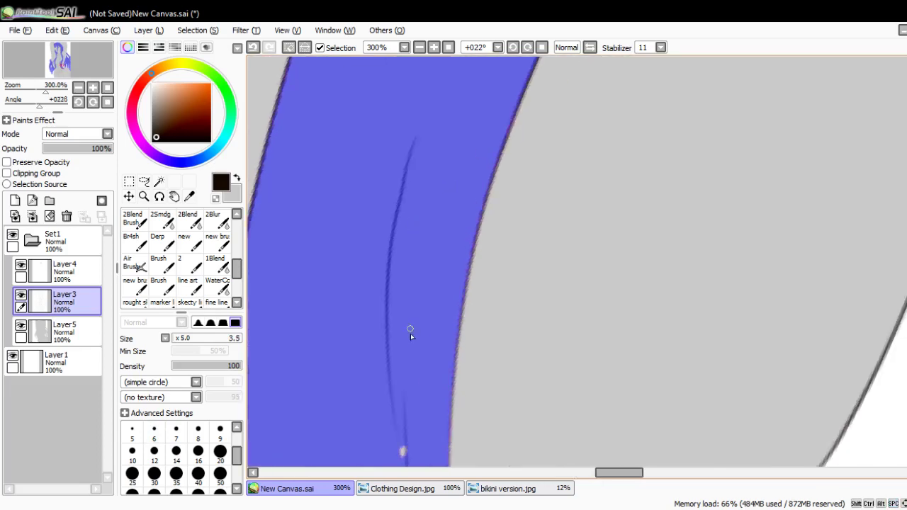
key(bracketright)
key(bracketright)
key(bracketright)
key(bracketright)
key(bracketright)
key(bracketright)
key(bracketright)
key(bracketright)
mouse_move(427, 267)
mouse_down()
mouse_move(449, 259)
mouse_move(358, 330)
mouse_move(340, 375)
mouse_move(508, 208)
mouse_move(444, 155)
mouse_move(415, 166)
mouse_move(409, 301)
mouse_move(447, 374)
mouse_move(468, 338)
mouse_up()
key(End)
scroll(510, 208, down, 5)
scroll(467, 338, down, 1)
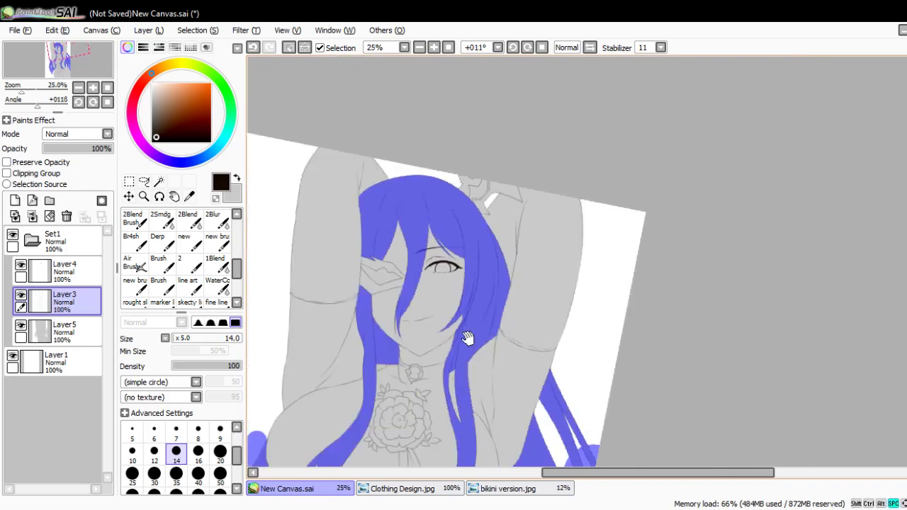
key(End)
scroll(468, 338, down, 4)
- Create a new layer directly above Layer5 and make it a clipping group for the hair colour
key(b)
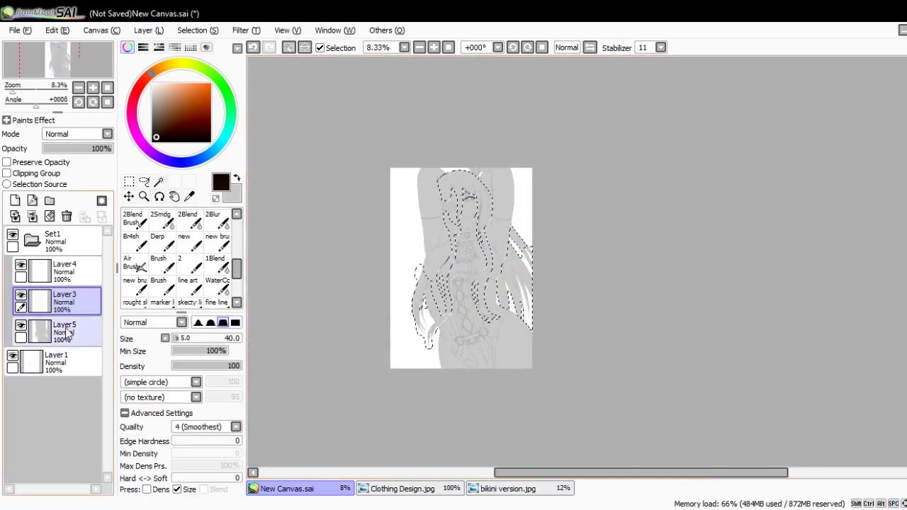
click(67, 332)
click(14, 200)
click(7, 173)
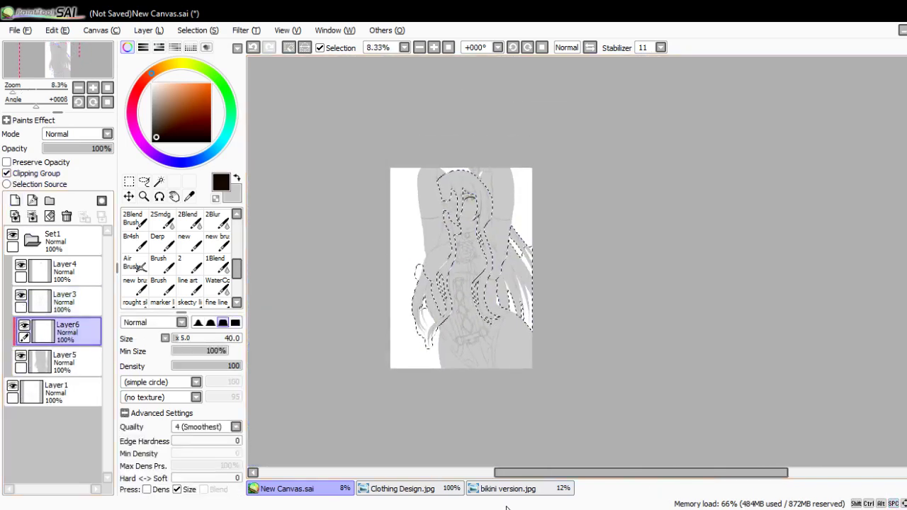
- Sample the blue hair colour from the Clothing Design.jpg reference and return to New Canvas.sai
click(508, 488)
click(402, 488)
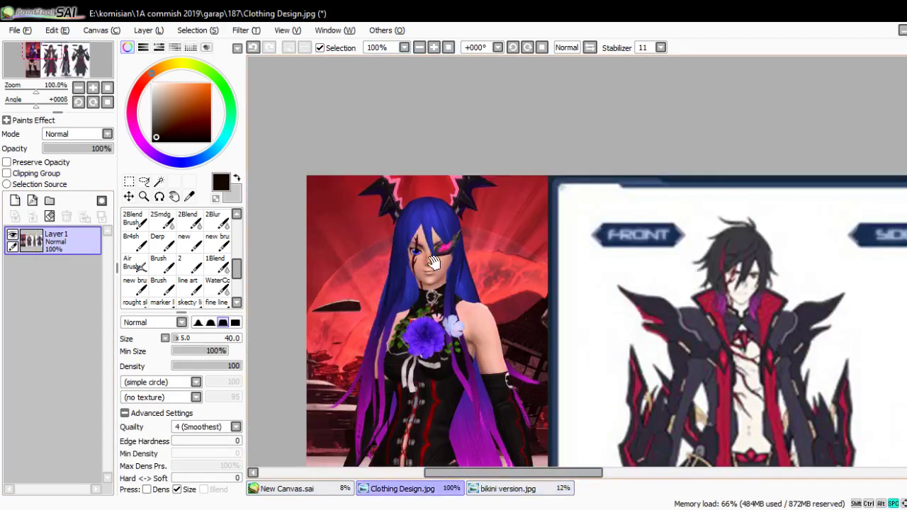
scroll(433, 262, up, 3)
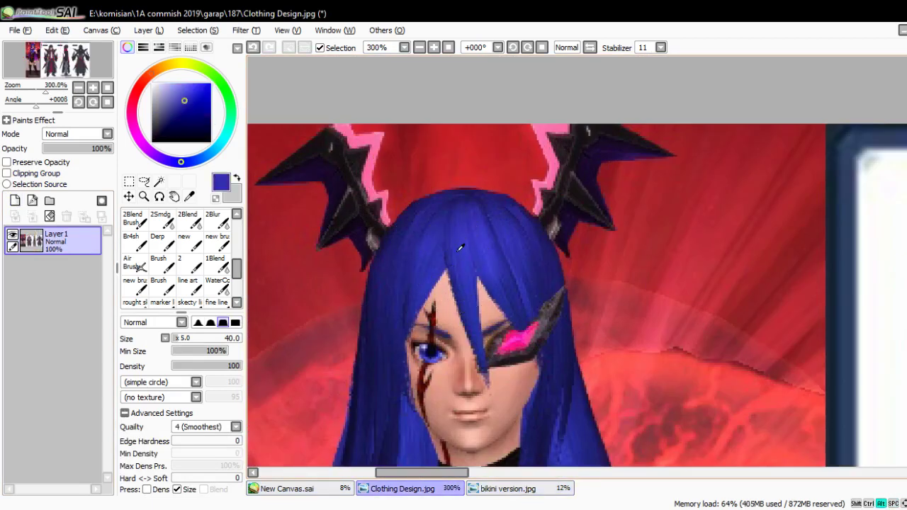
click(324, 487)
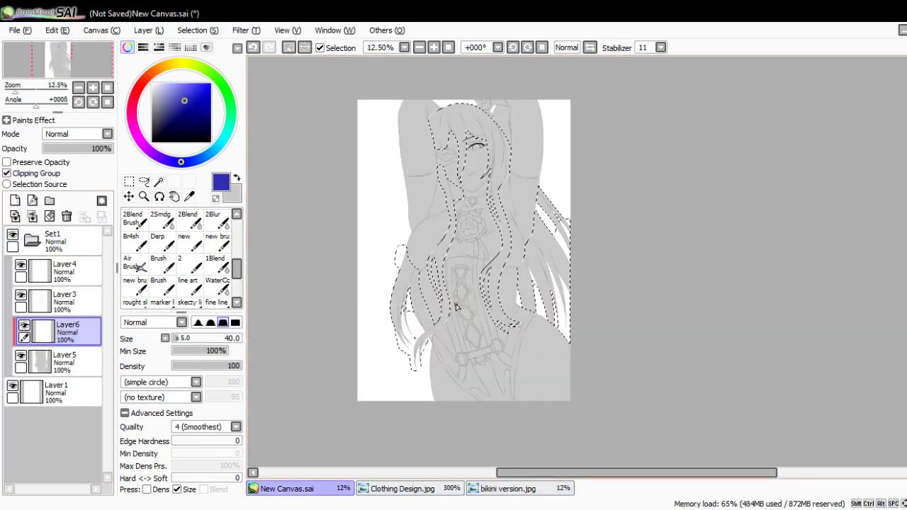
- Paint the whole selected hair area with the sampled blue using a size 500 brush
mouse_move(401, 303)
mouse_down()
mouse_move(402, 251)
mouse_move(429, 335)
mouse_move(444, 326)
mouse_move(450, 241)
mouse_move(435, 252)
mouse_move(469, 218)
mouse_move(446, 241)
mouse_move(418, 177)
mouse_up()
scroll(446, 245, up, 1)
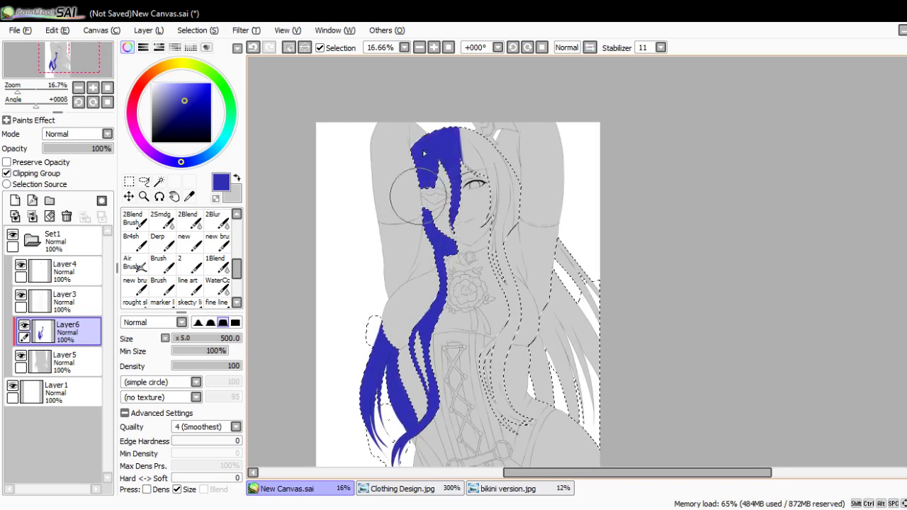
drag(467, 142, 488, 248)
drag(489, 162, 496, 425)
mouse_move(496, 332)
mouse_down()
mouse_move(471, 287)
mouse_move(524, 226)
mouse_move(545, 340)
mouse_move(566, 270)
mouse_up()
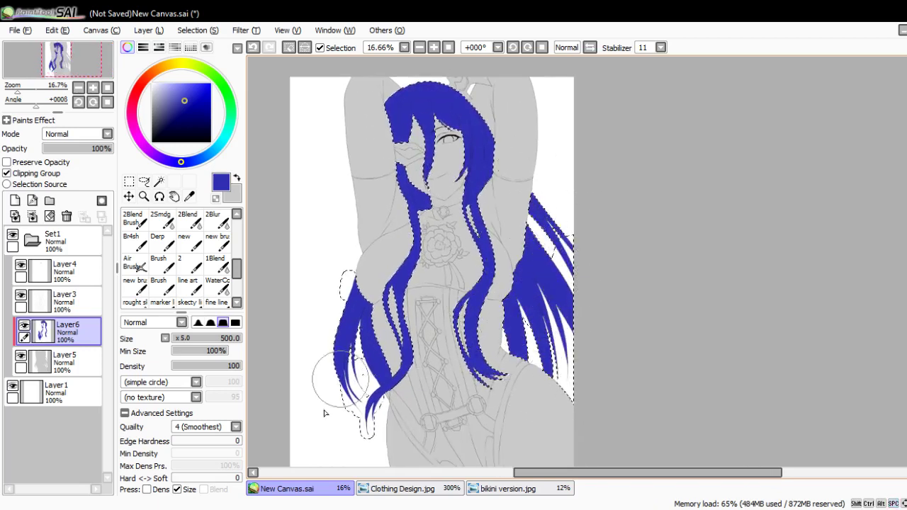
- Deselect the hair and turn on Preserve Opacity for the hair colour layer
click(128, 195)
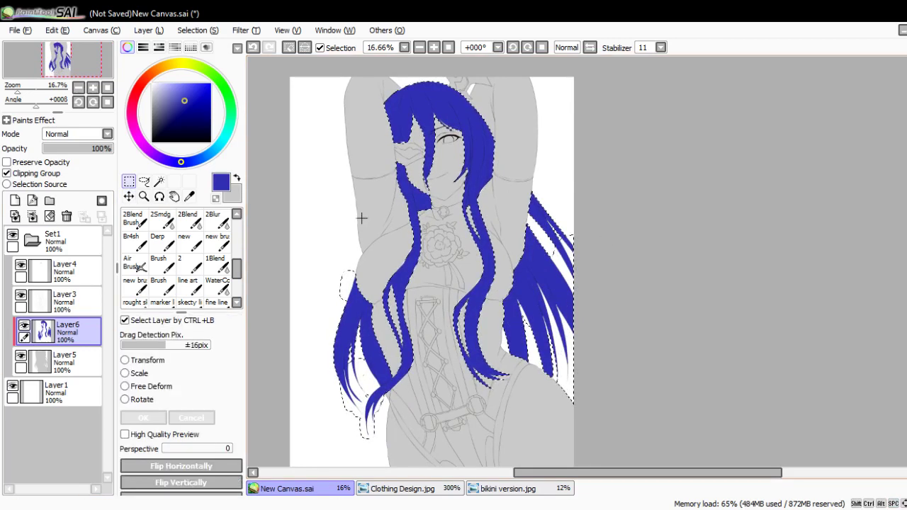
key(ctrl+d)
click(44, 162)
- Switch to the line art brush and choose a darker navy blue for the hair shadows
click(188, 285)
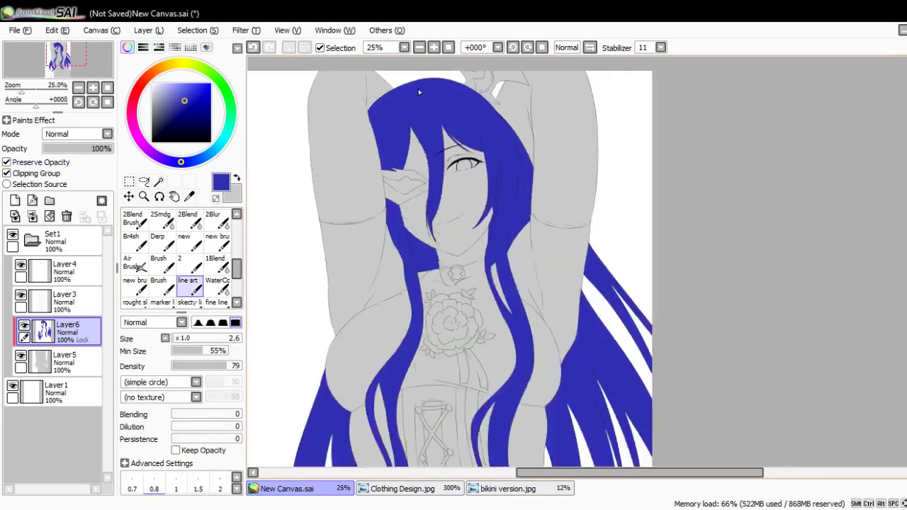
scroll(446, 142, up, 5)
scroll(432, 296, down, 3)
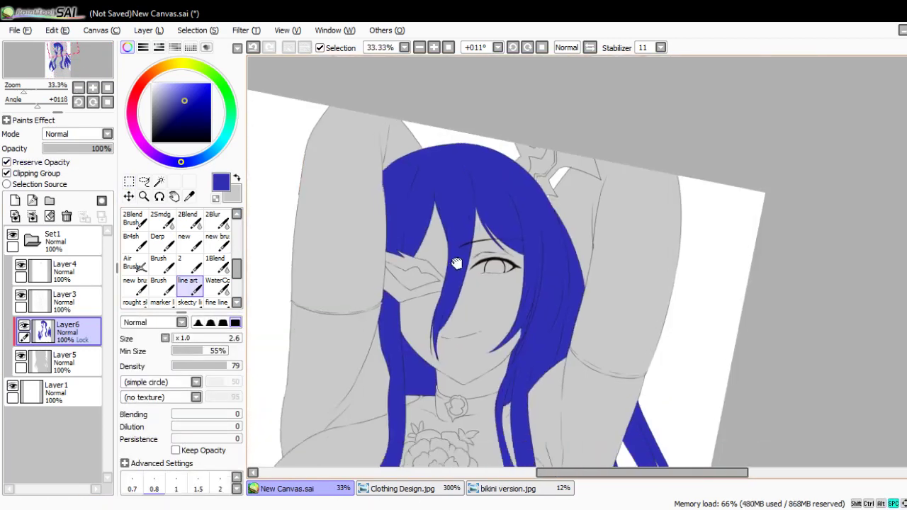
key(Home)
scroll(465, 247, up, 2)
drag(398, 273, 398, 264)
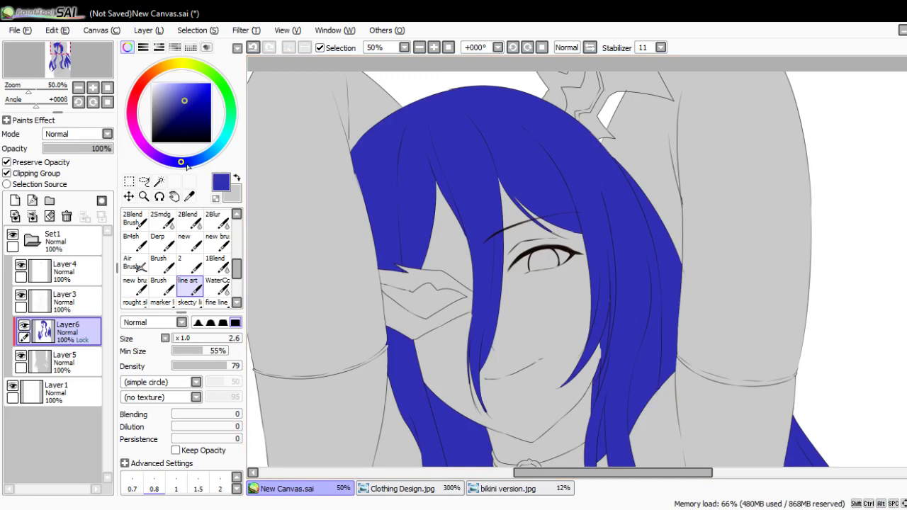
drag(187, 165, 191, 164)
click(179, 117)
drag(423, 245, 356, 239)
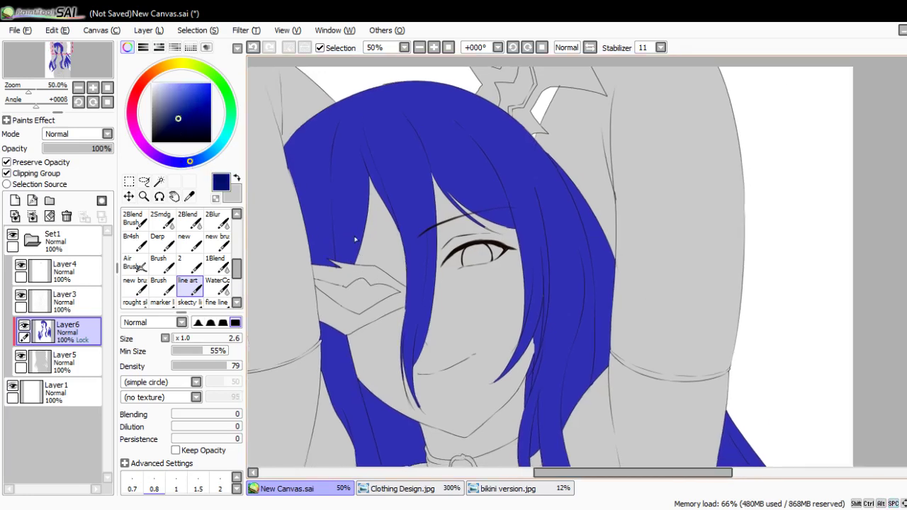
- Paint navy shadow strokes on the hair just below the eye mask with the line art brush at size 20
key(bracketright)
key(bracketright)
key(ctrl+z)
key(bracketright)
key(bracketright)
key(bracketright)
drag(323, 341, 337, 393)
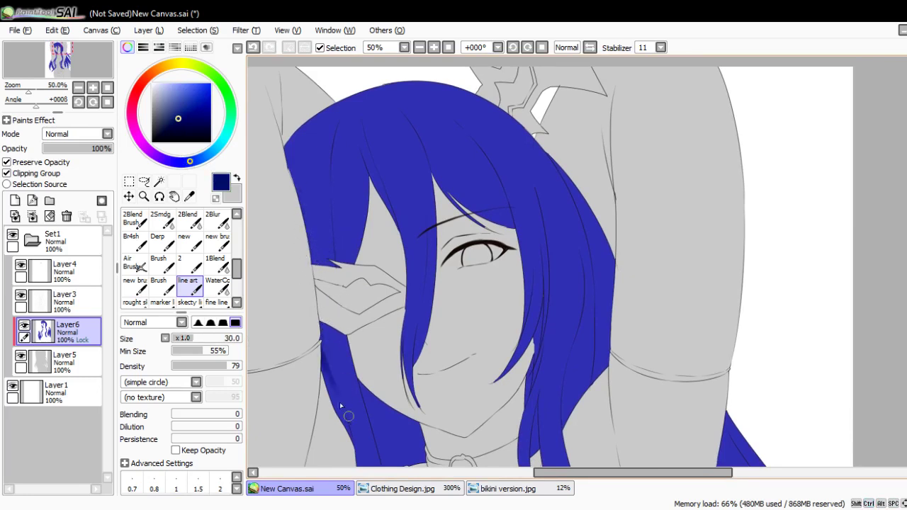
key(ctrl+z)
key(ctrl+y)
key(ctrl+z)
key(ctrl+y)
drag(320, 323, 329, 377)
drag(323, 326, 341, 356)
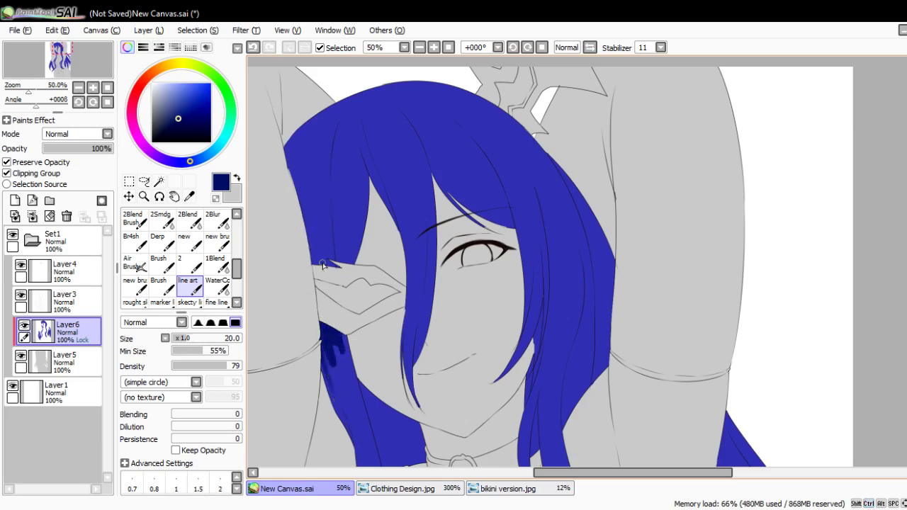
- Paint navy shadow strokes on the fringe above the eye mask and on the side hair beside the uncovered eye
mouse_move(310, 209)
mouse_down()
mouse_move(316, 267)
mouse_move(317, 258)
mouse_up()
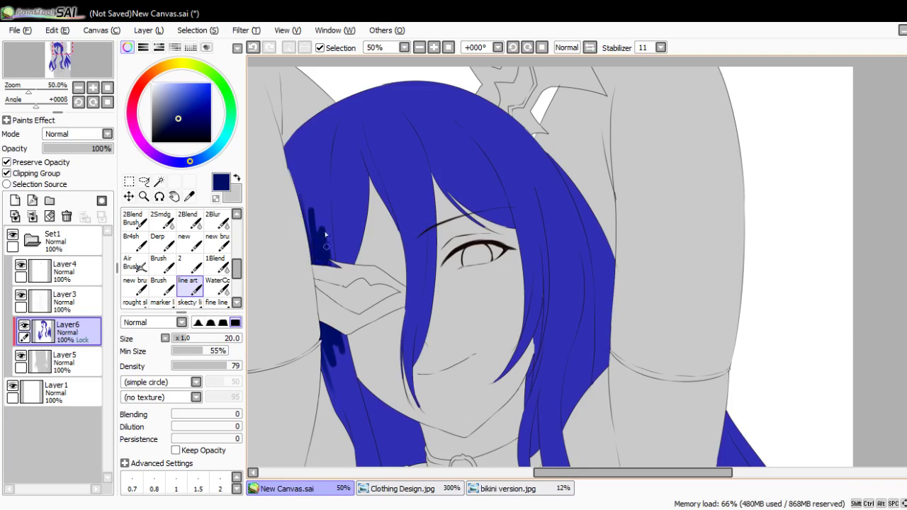
mouse_move(326, 213)
mouse_down()
mouse_move(332, 267)
mouse_move(342, 272)
mouse_move(346, 153)
mouse_move(579, 99)
mouse_up()
click(589, 47)
mouse_move(454, 170)
mouse_down()
mouse_move(358, 186)
mouse_move(360, 270)
mouse_up()
mouse_move(348, 188)
mouse_down()
mouse_move(374, 365)
mouse_move(342, 240)
mouse_move(358, 340)
mouse_move(364, 122)
mouse_move(351, 150)
mouse_move(380, 350)
mouse_move(343, 206)
mouse_move(374, 337)
mouse_move(359, 312)
mouse_move(361, 163)
mouse_move(349, 279)
mouse_move(358, 179)
mouse_move(359, 289)
mouse_move(361, 266)
mouse_move(368, 272)
mouse_move(363, 210)
mouse_move(384, 284)
mouse_move(374, 260)
mouse_move(412, 304)
mouse_move(428, 291)
mouse_move(402, 240)
mouse_up()
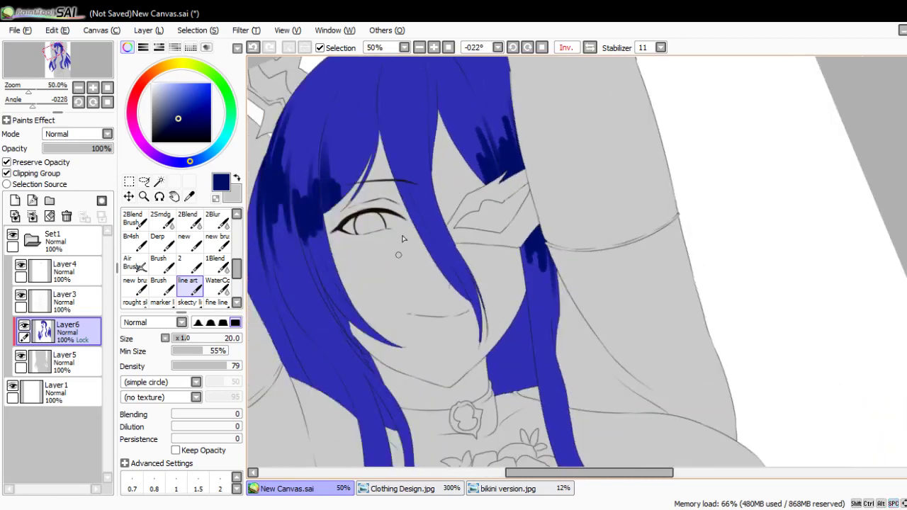
drag(347, 196, 340, 262)
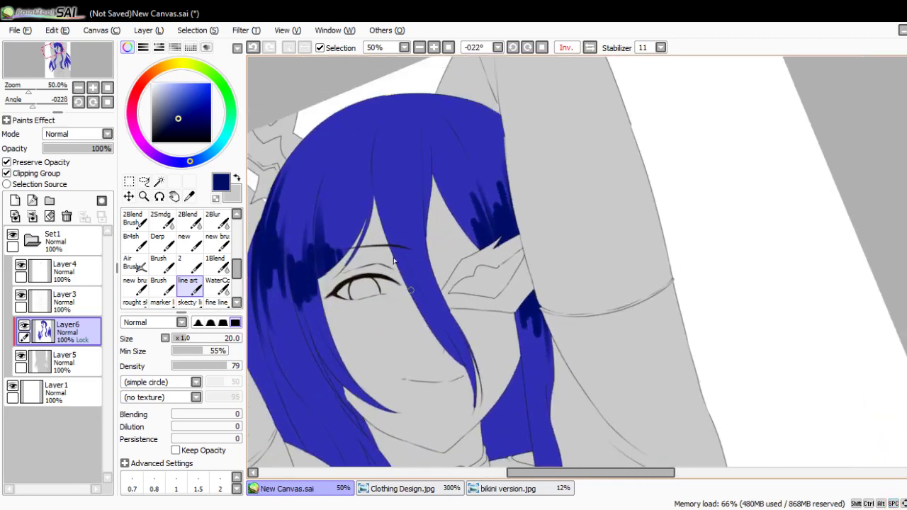
- Add navy shadow strokes across the central fringe strand between the uncovered eye and the mask
drag(401, 202, 418, 277)
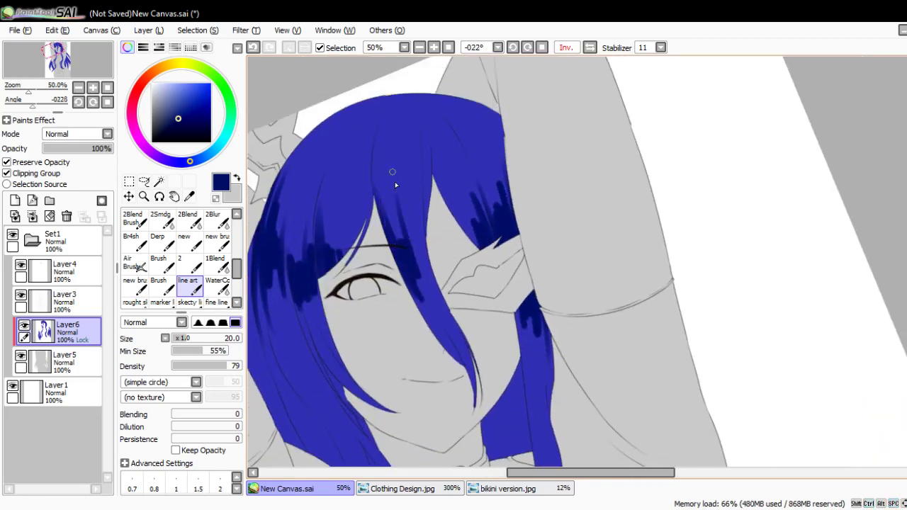
drag(390, 230, 411, 272)
drag(401, 198, 407, 251)
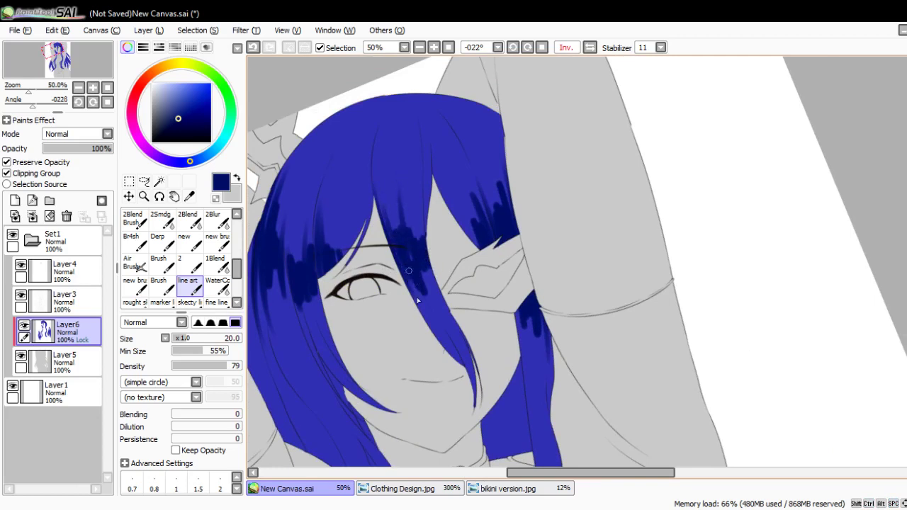
mouse_move(415, 294)
mouse_down()
mouse_move(315, 248)
mouse_move(302, 255)
mouse_move(392, 263)
mouse_up()
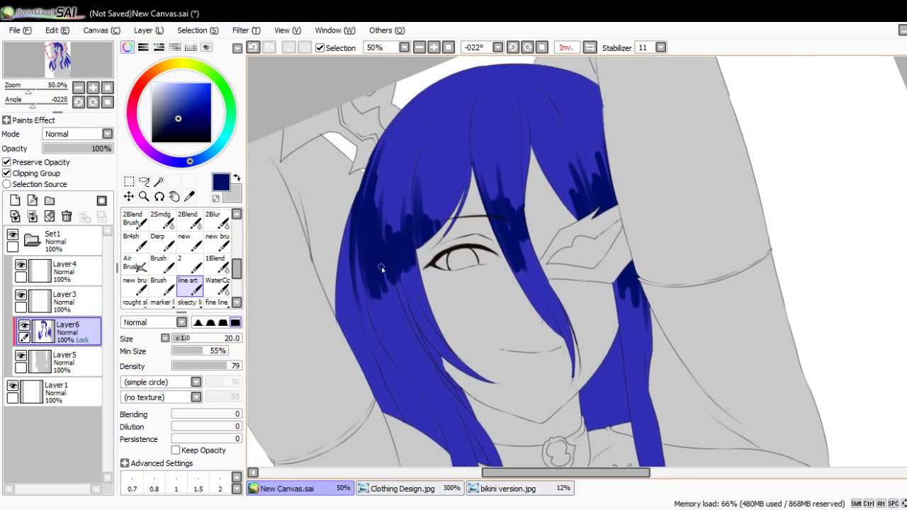
- Enlarge the line art brush to size 40 and deepen the navy shadow on the side hair beside the uncovered eye
scroll(381, 268, up, 2)
key(bracketright)
key(bracketright)
key(bracketright)
key(bracketright)
mouse_move(344, 194)
mouse_down()
mouse_move(311, 258)
mouse_move(344, 278)
mouse_move(339, 300)
mouse_up()
- Blend the lower ends of the navy shadows on the side hair, central strand and hair below the mask with the size 80 WaterColor brush
key(c)
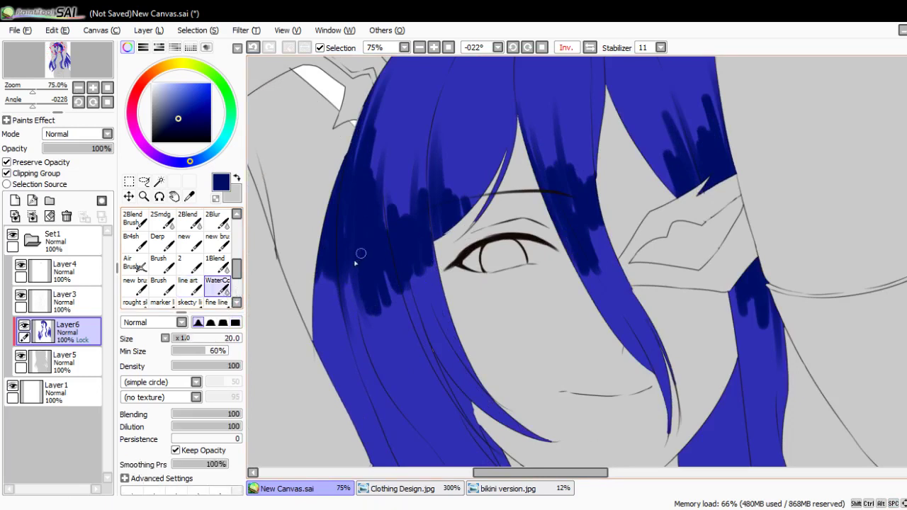
key(bracketright)
key(bracketright)
key(bracketright)
key(bracketright)
key(bracketright)
key(bracketright)
mouse_move(340, 248)
mouse_down()
mouse_move(335, 315)
mouse_move(355, 325)
mouse_move(393, 285)
mouse_move(382, 284)
mouse_move(428, 276)
mouse_up()
drag(588, 283, 435, 269)
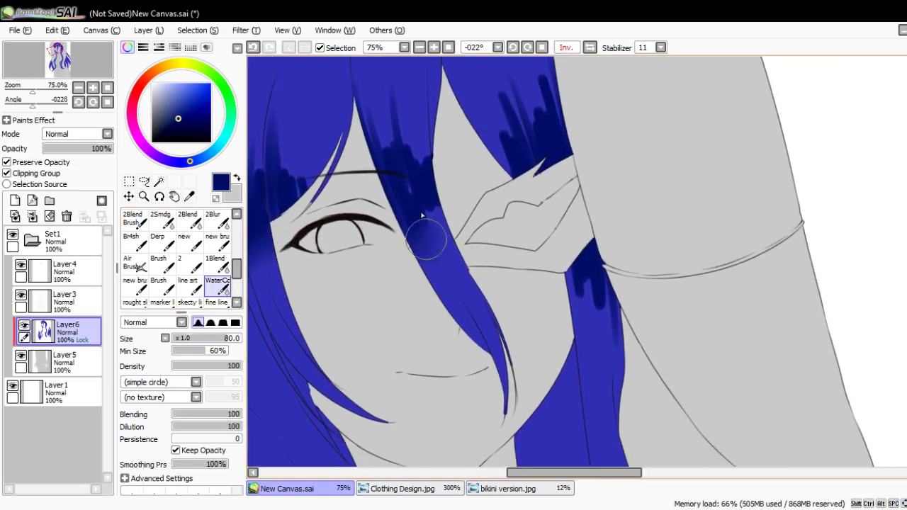
drag(557, 316, 677, 396)
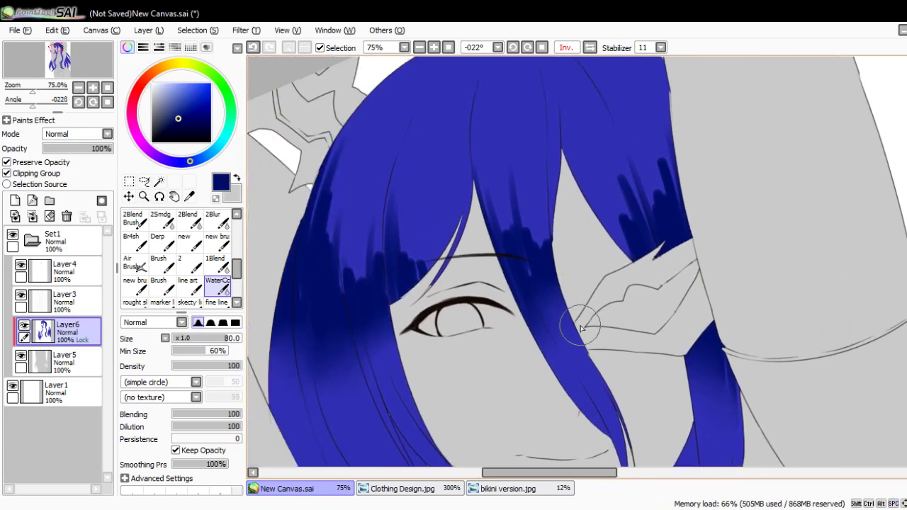
- Paint darker navy strokes along the outer edge of the side hair with the line art brush, reducing it to size 12
key(n)
scroll(421, 270, up, 2)
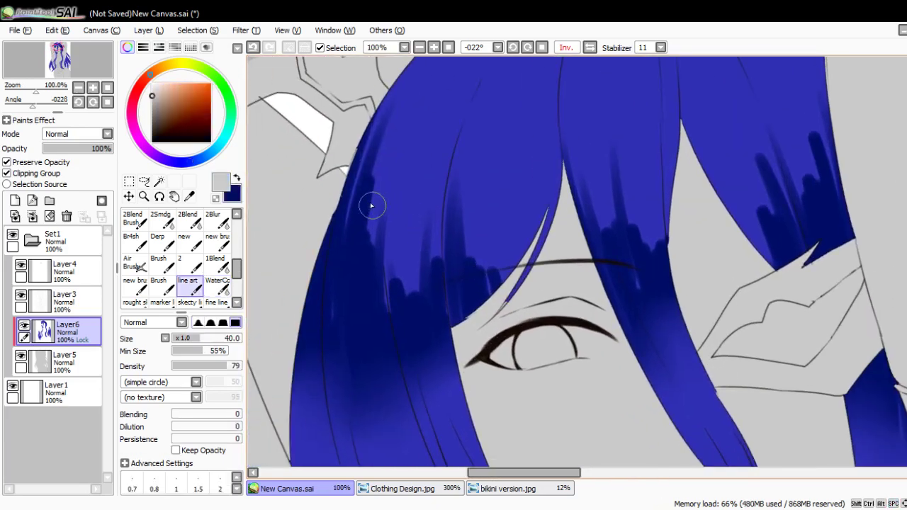
click(192, 160)
drag(394, 201, 381, 182)
key(bracketleft)
key(bracketleft)
key(bracketleft)
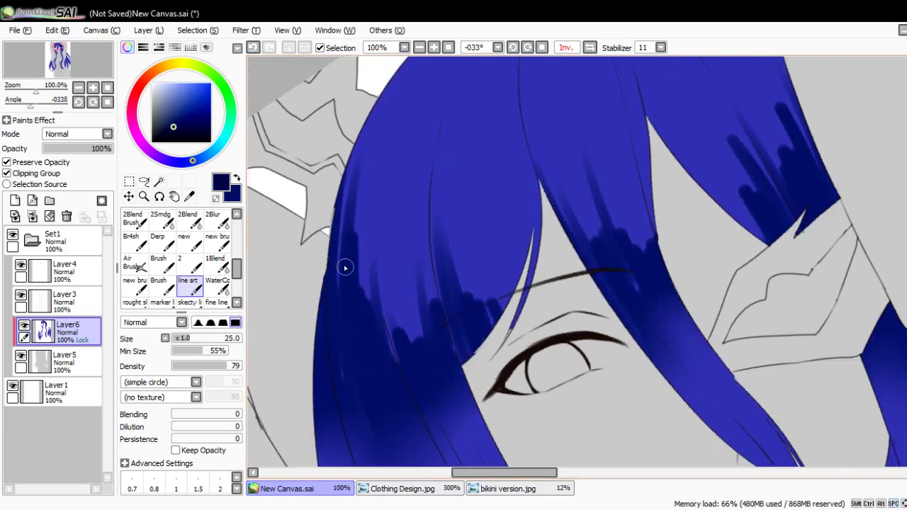
drag(334, 291, 341, 201)
key(bracketleft)
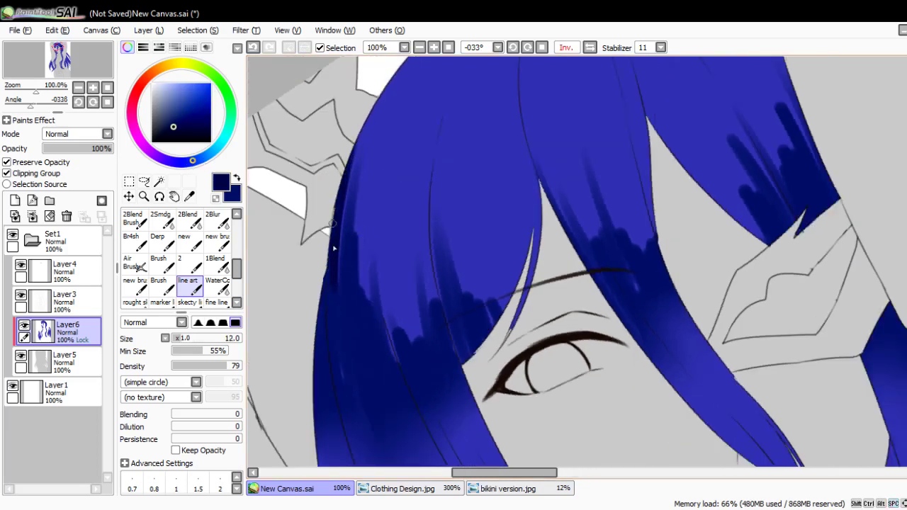
drag(340, 270, 358, 186)
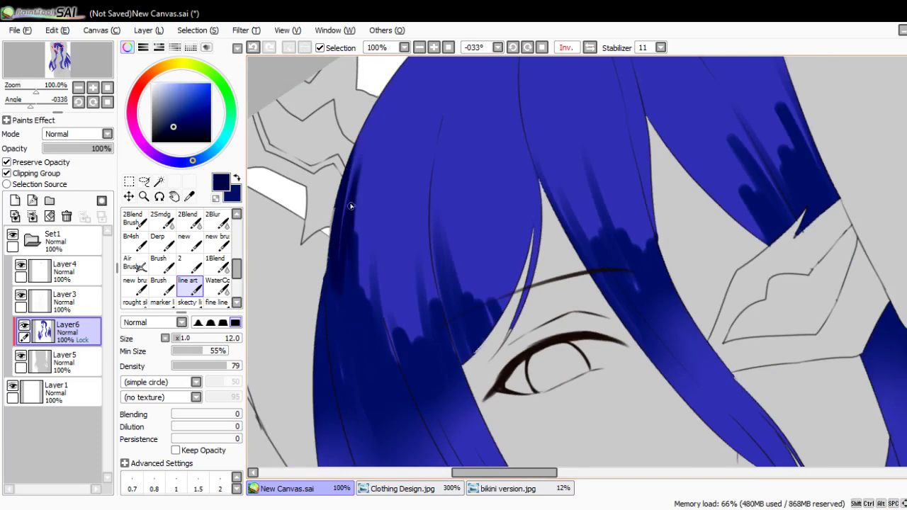
mouse_move(360, 251)
mouse_down()
mouse_move(360, 297)
mouse_move(373, 249)
mouse_move(370, 299)
mouse_up()
- Add thin, tapered dark navy strokes to the shadow on the side hair beside the uncovered eye
key(Delete)
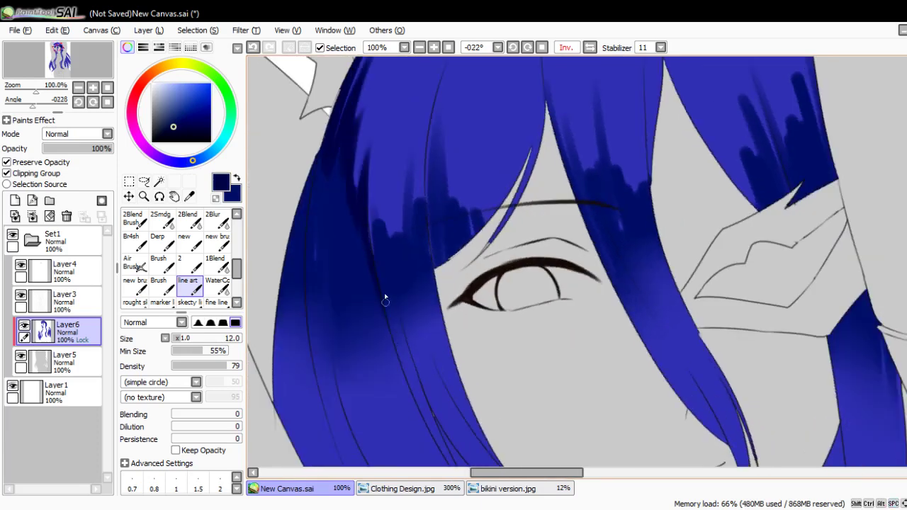
drag(372, 228, 377, 216)
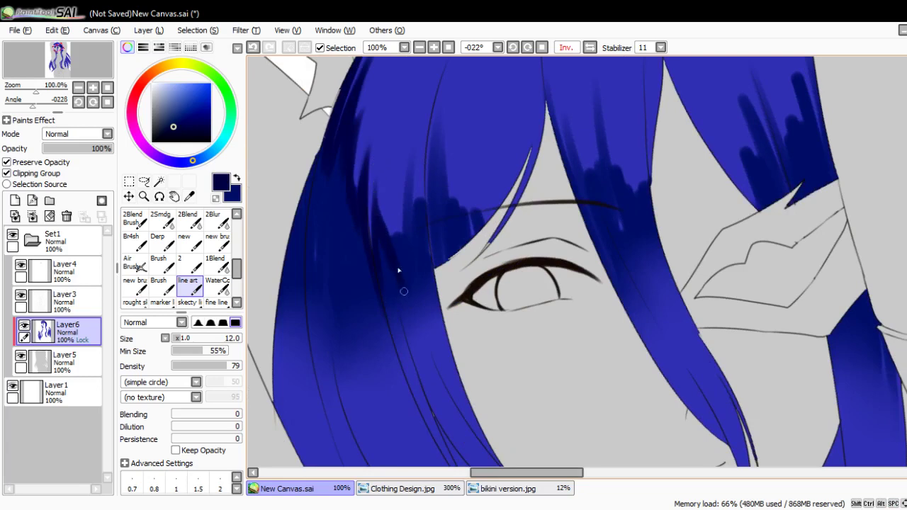
drag(402, 260, 395, 190)
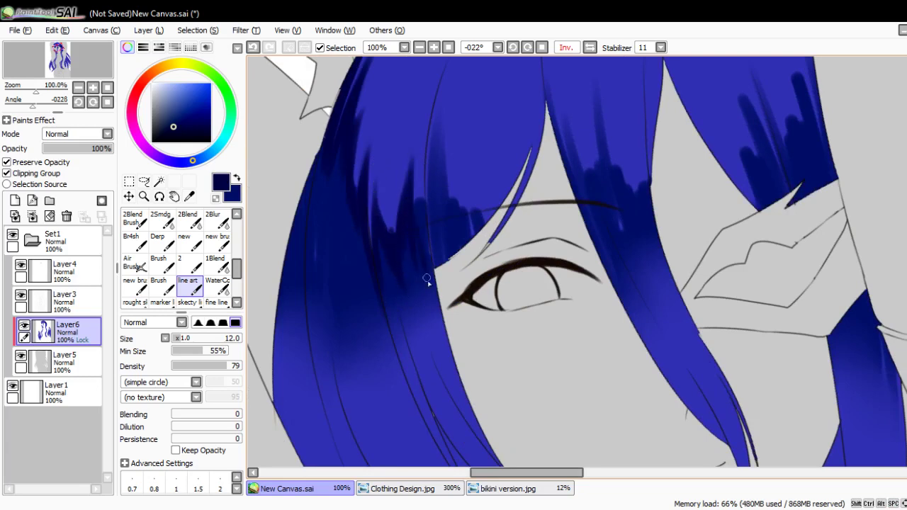
drag(424, 253, 422, 174)
- Paint a long dark navy shadow along the fringe strand line, from above the uncovered eye up towards the crown
scroll(425, 269, up, 2)
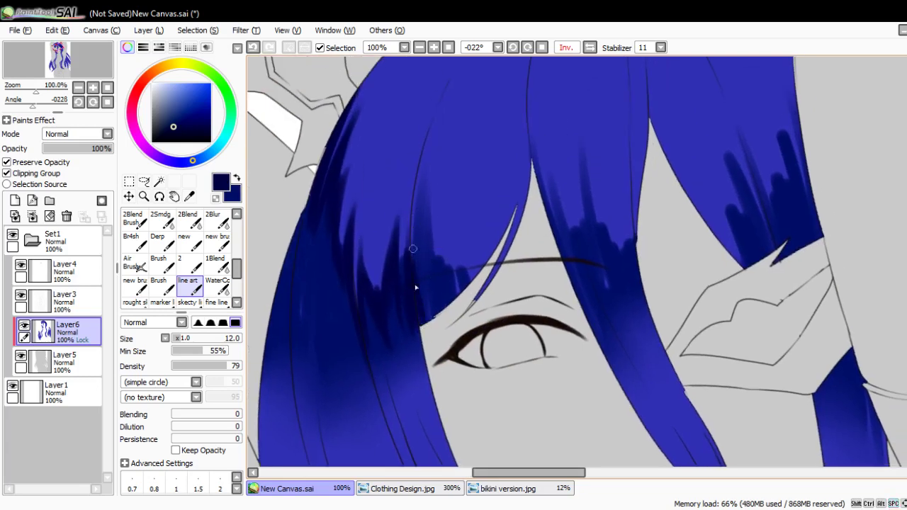
drag(418, 291, 415, 233)
drag(425, 318, 423, 141)
drag(415, 255, 435, 102)
drag(422, 188, 447, 78)
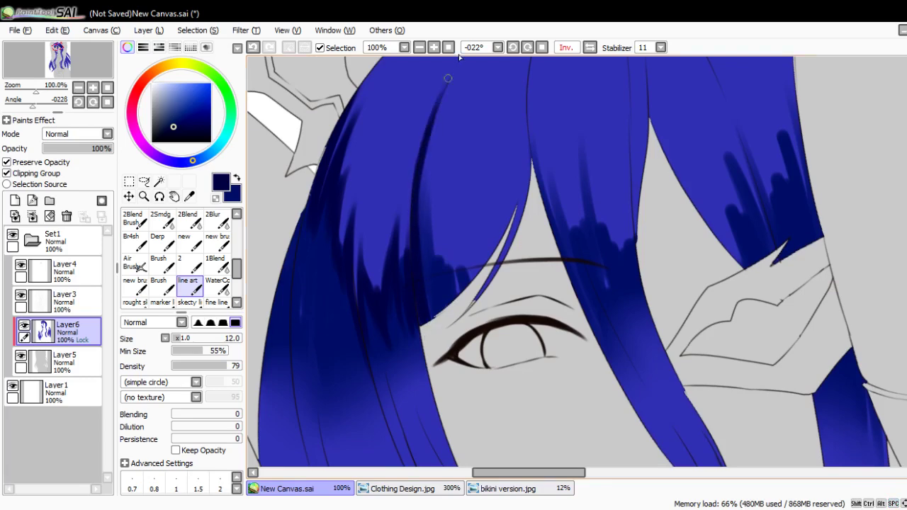
- Add spiky dark navy strokes to the fringe above the uncovered eye, the central strand and the fringe above the mask
scroll(404, 206, right, 2)
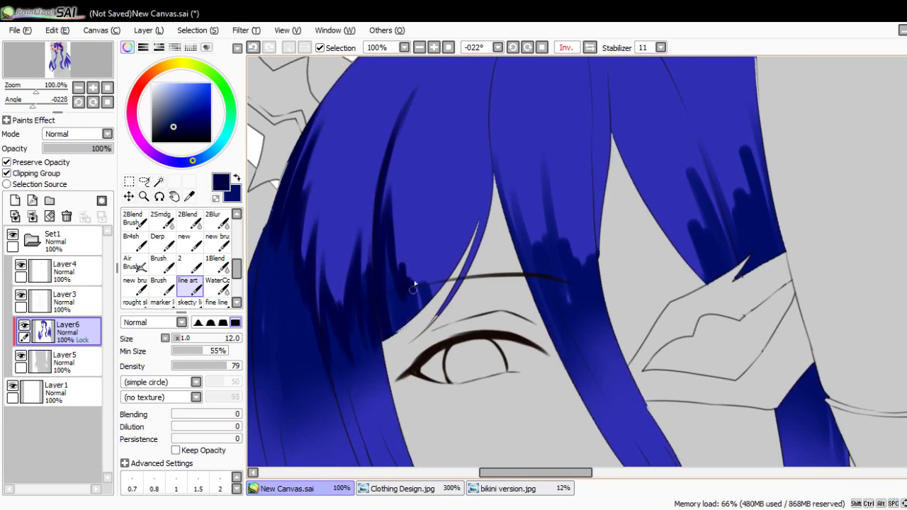
mouse_move(435, 280)
mouse_down()
mouse_move(415, 236)
mouse_move(425, 267)
mouse_move(398, 238)
mouse_move(397, 247)
mouse_up()
mouse_move(401, 262)
mouse_down()
mouse_move(400, 111)
mouse_move(397, 154)
mouse_move(416, 281)
mouse_move(400, 201)
mouse_move(423, 296)
mouse_move(412, 154)
mouse_move(418, 265)
mouse_move(418, 253)
mouse_move(447, 338)
mouse_move(428, 223)
mouse_move(425, 270)
mouse_move(440, 190)
mouse_move(437, 267)
mouse_move(439, 160)
mouse_up()
mouse_move(440, 160)
mouse_down()
mouse_move(421, 235)
mouse_move(408, 227)
mouse_move(442, 295)
mouse_move(479, 243)
mouse_move(437, 189)
mouse_move(439, 156)
mouse_move(397, 209)
mouse_up()
drag(406, 361, 412, 207)
mouse_move(412, 291)
mouse_down()
mouse_move(421, 190)
mouse_move(419, 257)
mouse_move(431, 309)
mouse_move(441, 208)
mouse_move(447, 265)
mouse_move(461, 262)
mouse_move(466, 283)
mouse_move(486, 287)
mouse_move(488, 278)
mouse_up()
mouse_move(486, 203)
mouse_down()
mouse_move(496, 161)
mouse_move(512, 201)
mouse_up()
- Blend the dark shadow bases on the fringe and central strand with the WaterColor brush reduced to size 40
click(217, 285)
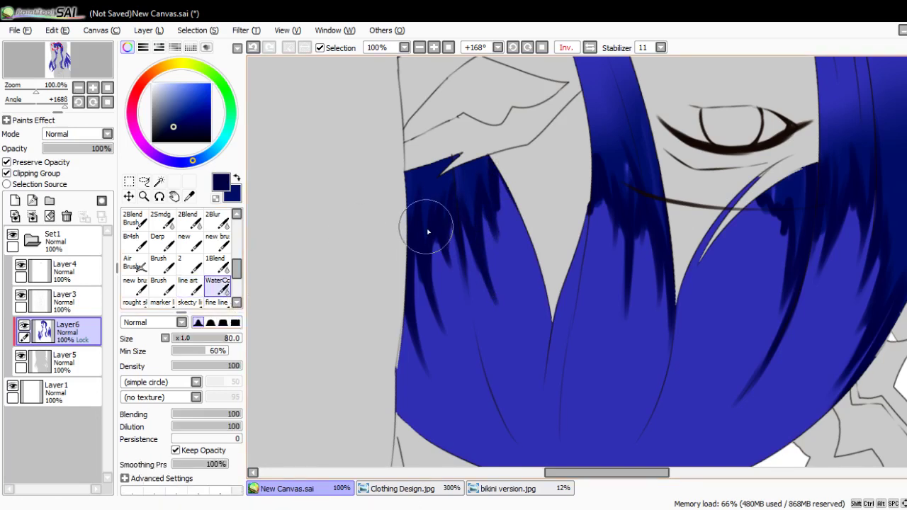
key(bracketleft)
key(bracketleft)
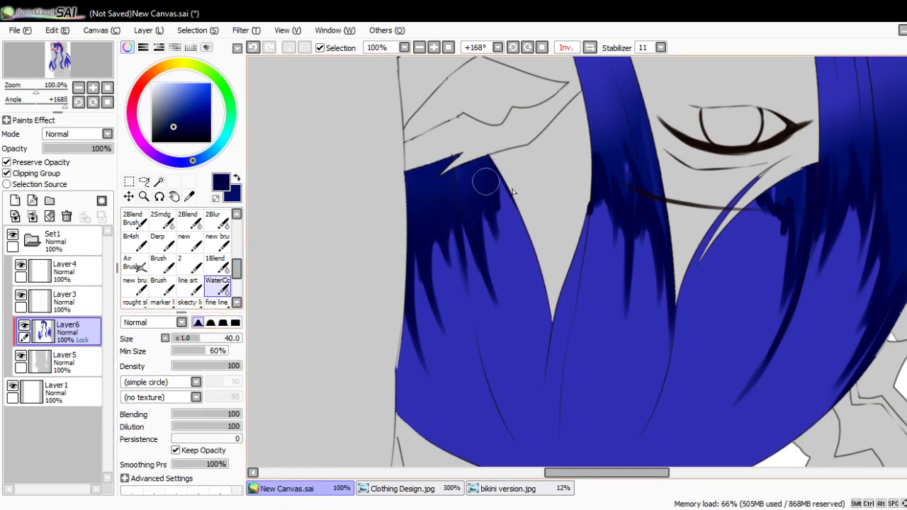
drag(486, 182, 461, 178)
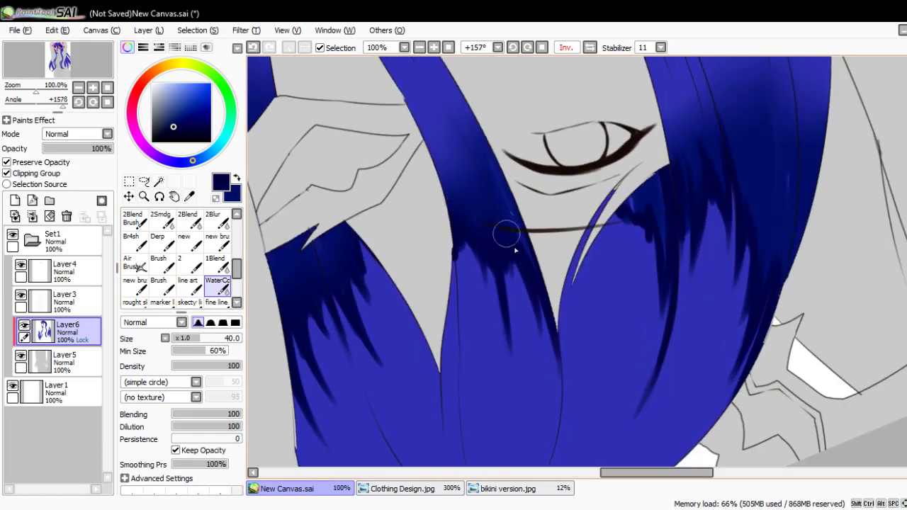
drag(571, 239, 479, 209)
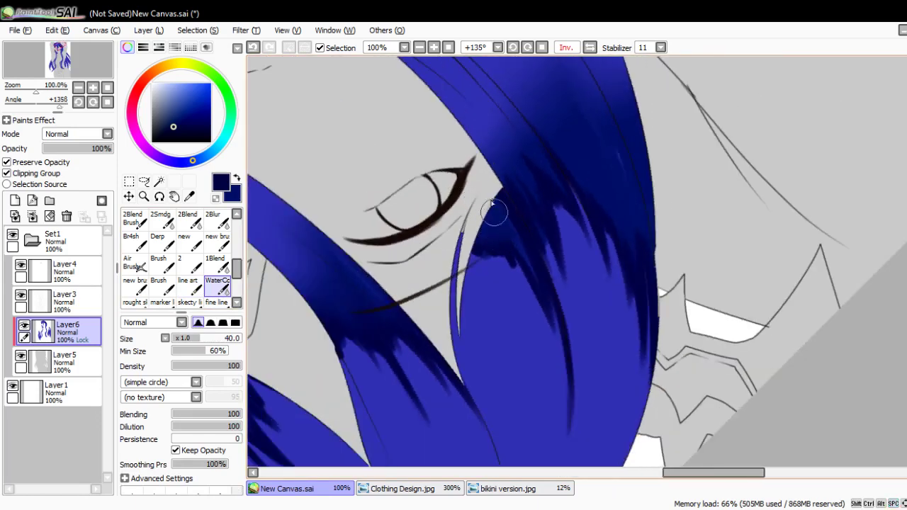
scroll(478, 211, right, 2)
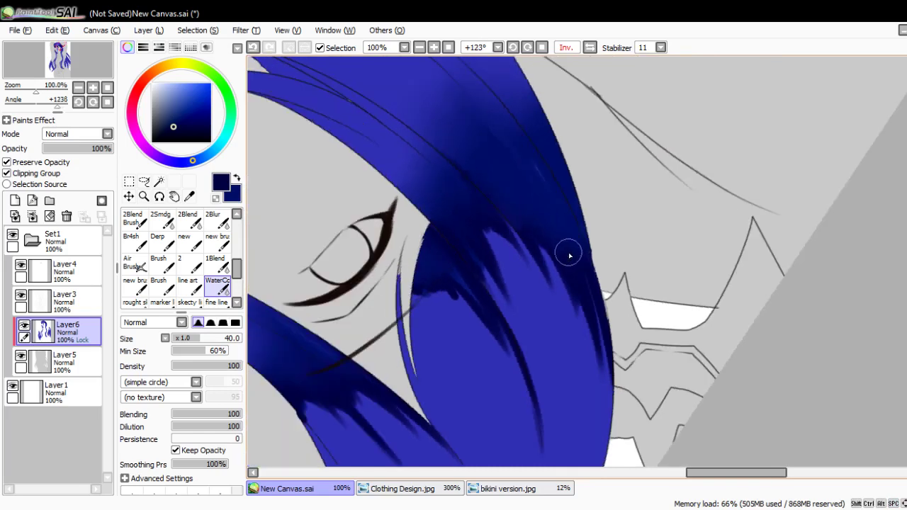
- Paint a navy shadow along the outer contour of the hair near the headpiece with the line art brush
key(Home)
key(ctrl+minus)
scroll(569, 255, down, 2)
scroll(537, 219, up, 3)
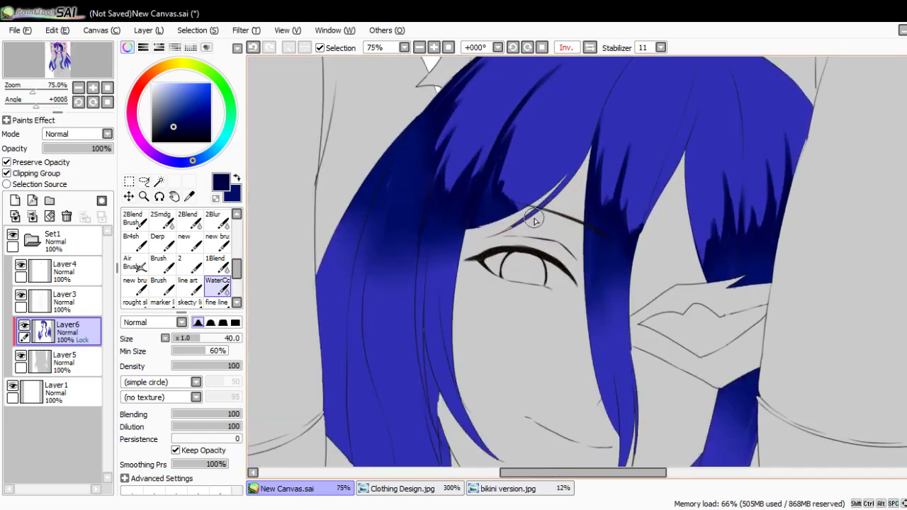
key(n)
key(Delete)
key(Delete)
key(Delete)
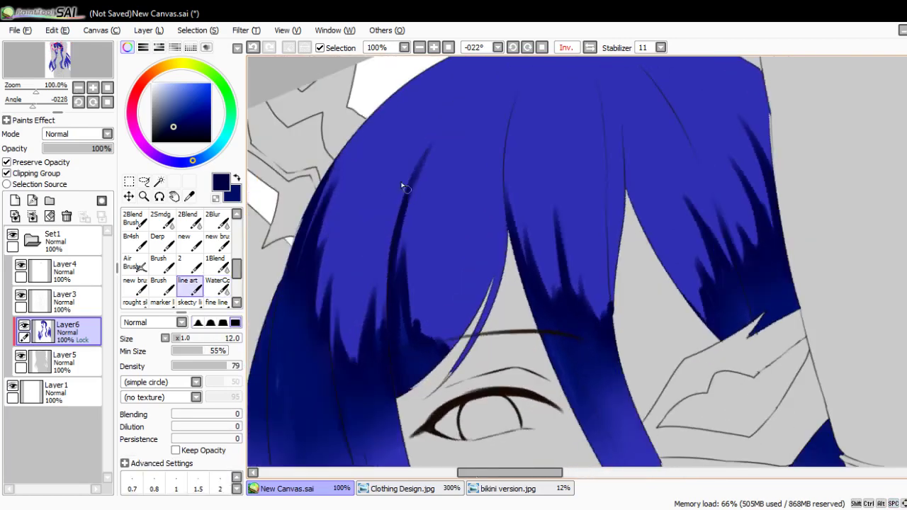
drag(408, 259, 384, 177)
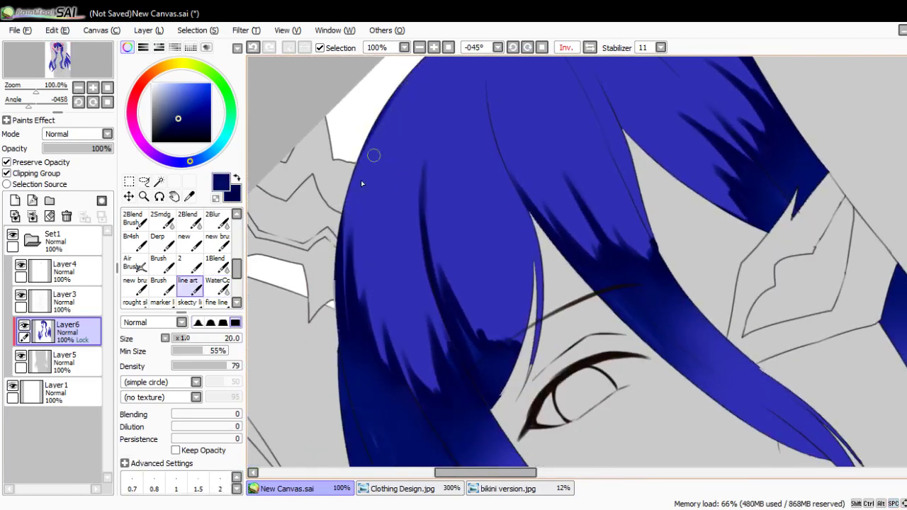
mouse_move(361, 180)
mouse_down()
mouse_move(370, 162)
mouse_move(347, 255)
mouse_up()
key(ctrl+z)
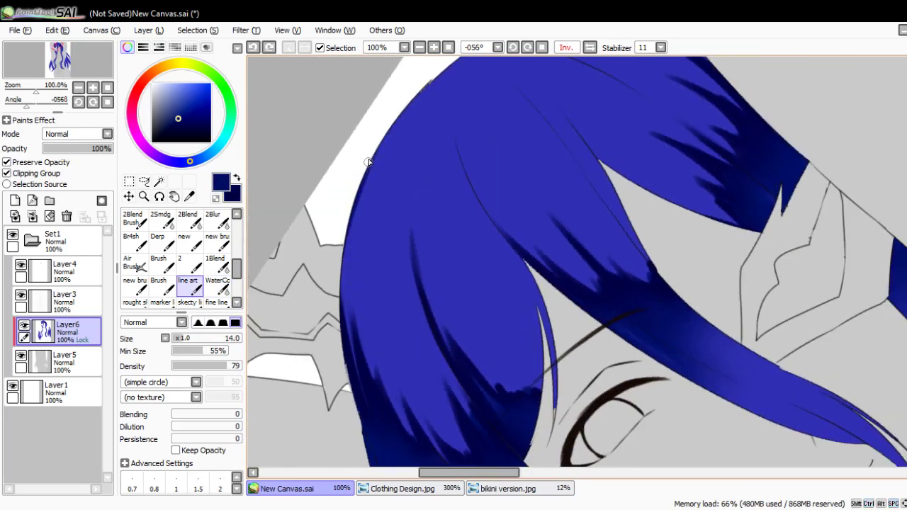
drag(388, 125, 345, 277)
- Add tapered navy strokes below the crown and within the outer fringe section beside the headpiece
key(bracketleft)
key(bracketright)
key(bracketright)
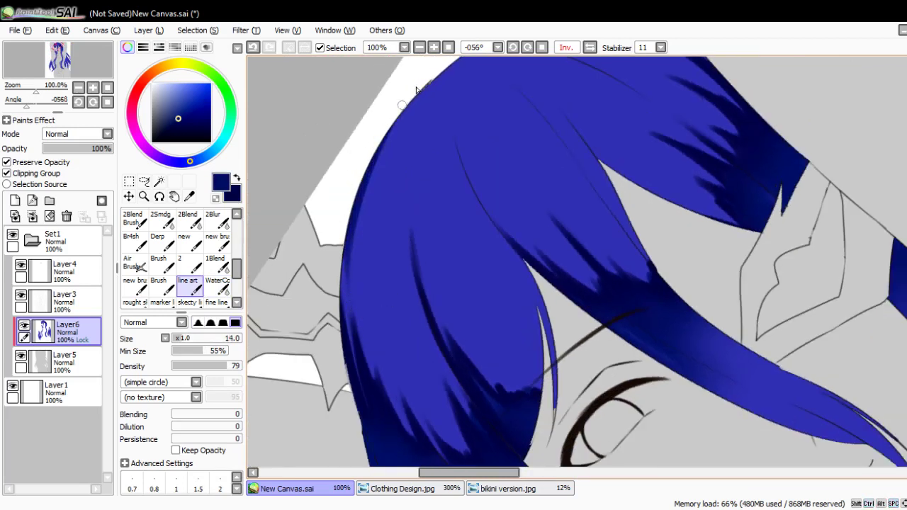
mouse_move(375, 157)
mouse_down()
mouse_move(430, 83)
mouse_move(402, 192)
mouse_up()
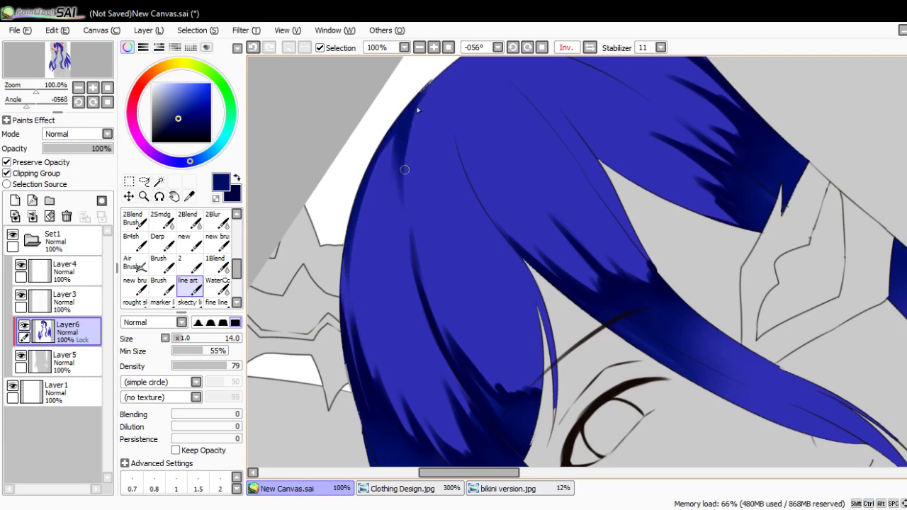
drag(425, 82, 405, 187)
key(bracketleft)
key(bracketleft)
drag(391, 136, 382, 177)
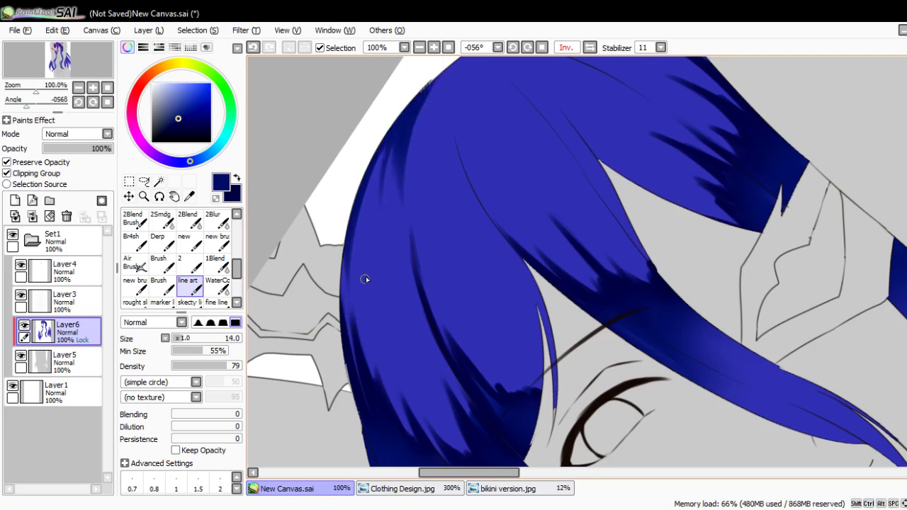
drag(393, 308, 410, 344)
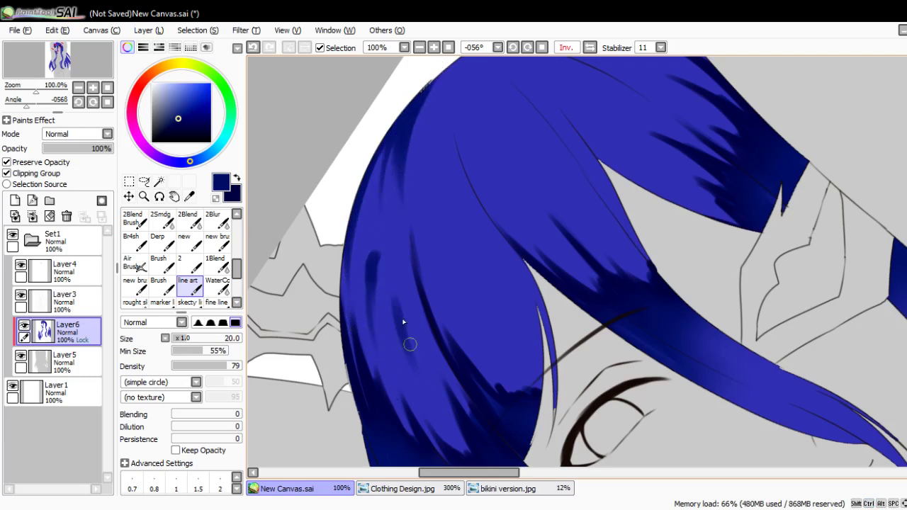
- Blend the new navy strokes on the outer fringe section with the WaterColor brush, reducing it from size 40 to 25
click(217, 285)
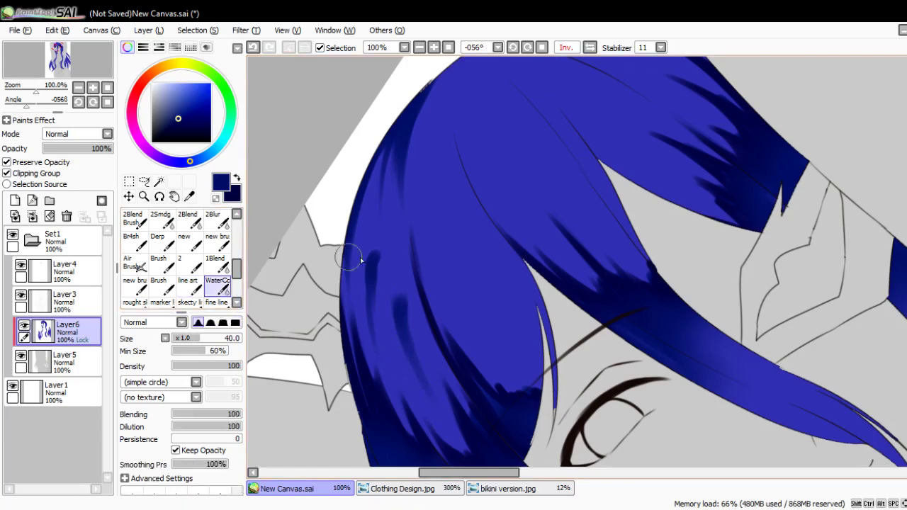
mouse_move(456, 285)
mouse_down()
mouse_move(410, 269)
mouse_move(354, 280)
mouse_up()
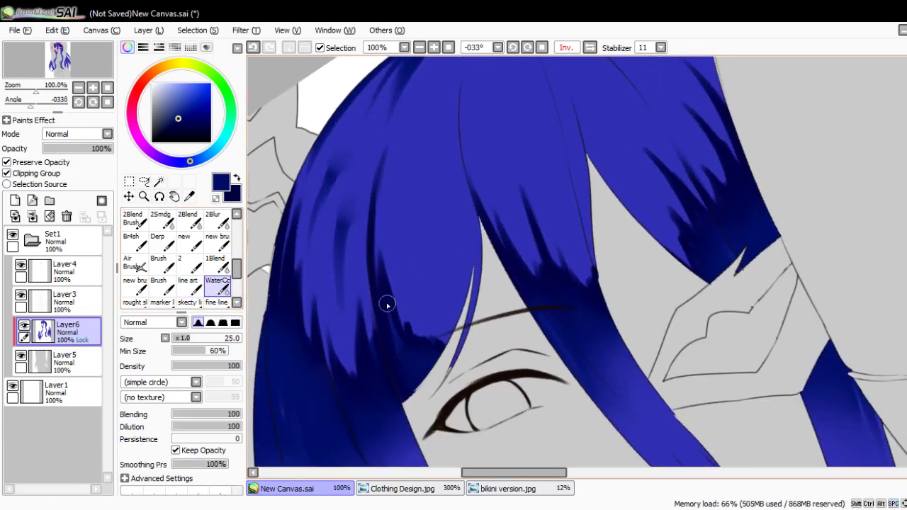
key(bracketleft)
key(bracketleft)
- Paint a dark navy shadow along the line between the fringe and central strand with the line art brush at size 14
key(n)
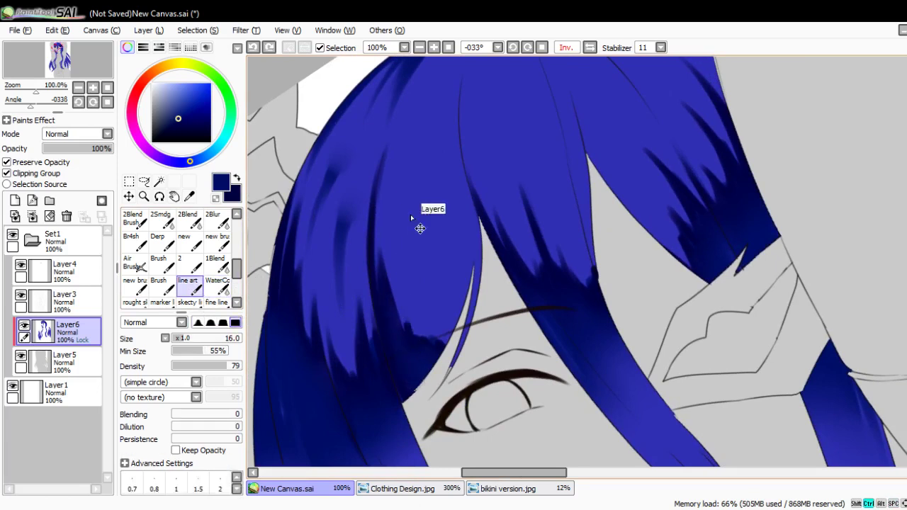
mouse_move(421, 226)
mouse_down()
mouse_move(403, 227)
mouse_move(374, 287)
mouse_move(377, 187)
mouse_move(378, 265)
mouse_move(425, 239)
mouse_move(457, 103)
mouse_up()
alt+click(426, 220)
key(ctrl+z)
key(bracketleft)
key(bracketleft)
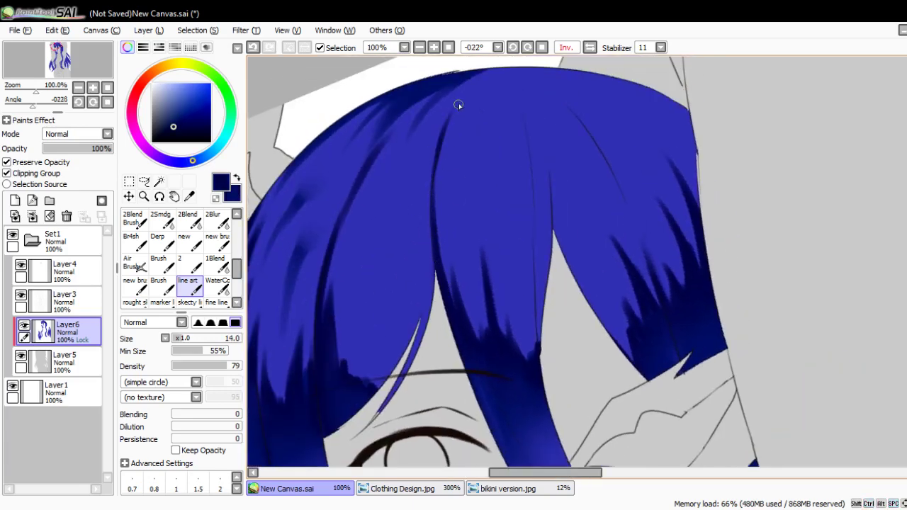
- Paint size 20 navy strokes along the inner edge and upper part of the fringe section above the uncovered eye
drag(370, 388, 409, 307)
key(ctrl+z)
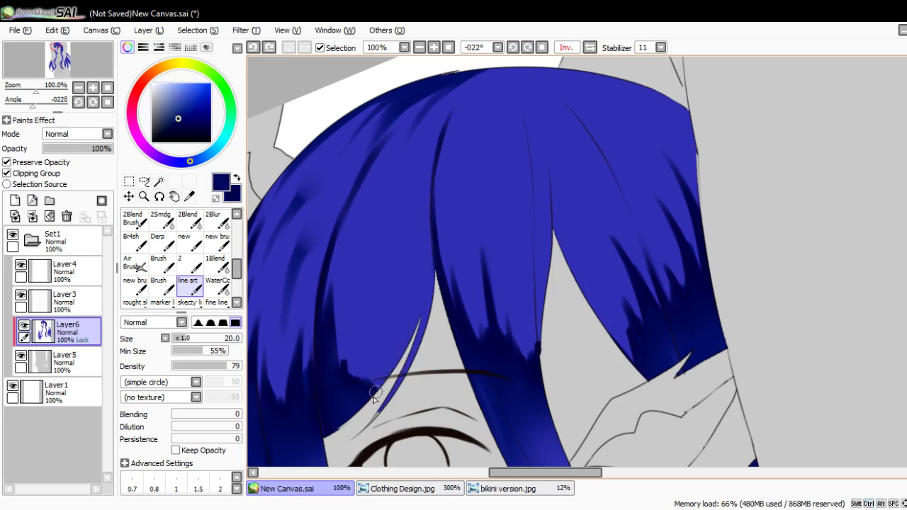
drag(373, 400, 418, 286)
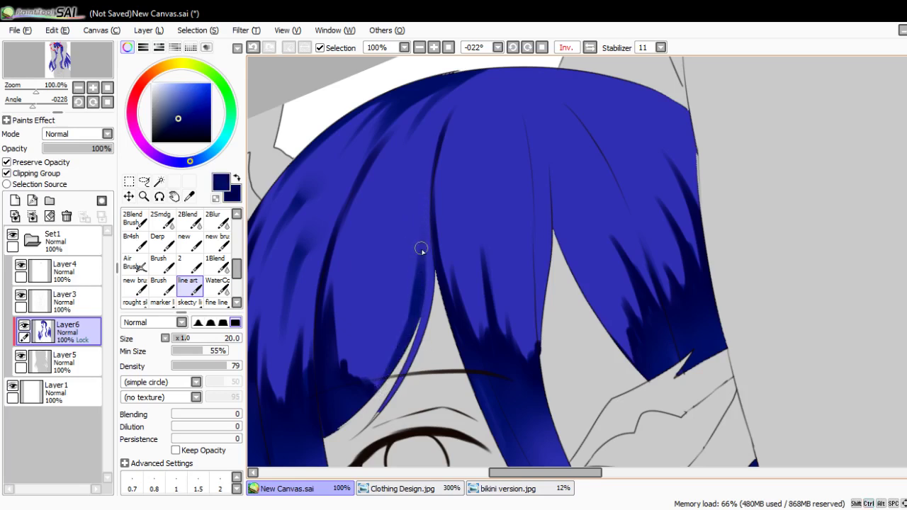
drag(424, 154, 426, 171)
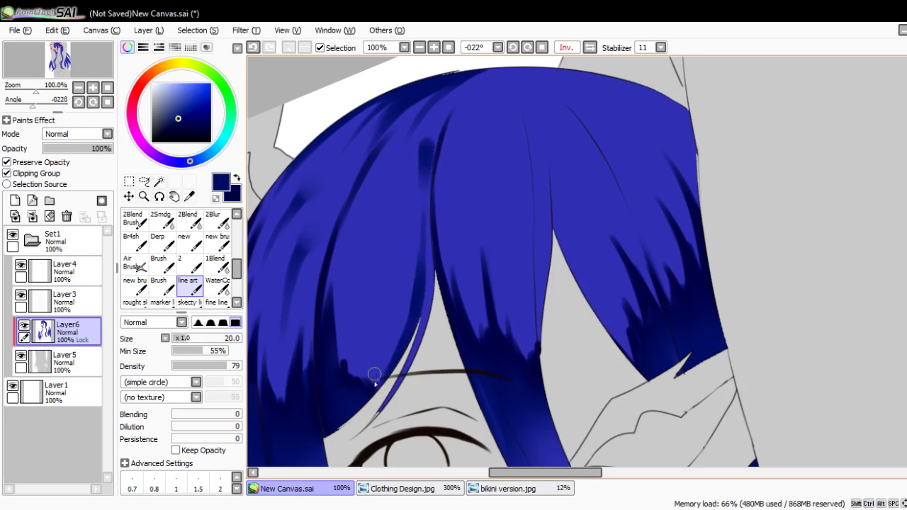
drag(369, 375, 382, 352)
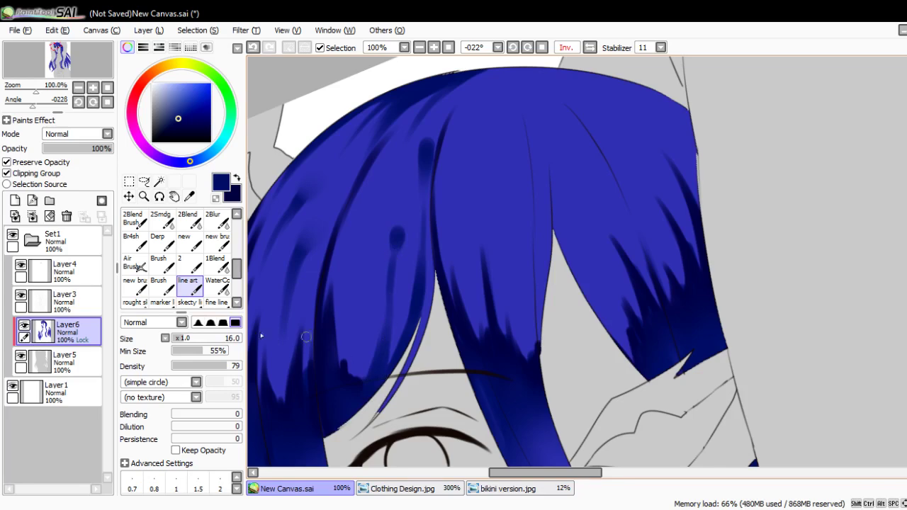
- Soften the navy strokes on the fringe section above the uncovered eye with the WaterColor brush at size 30
click(217, 284)
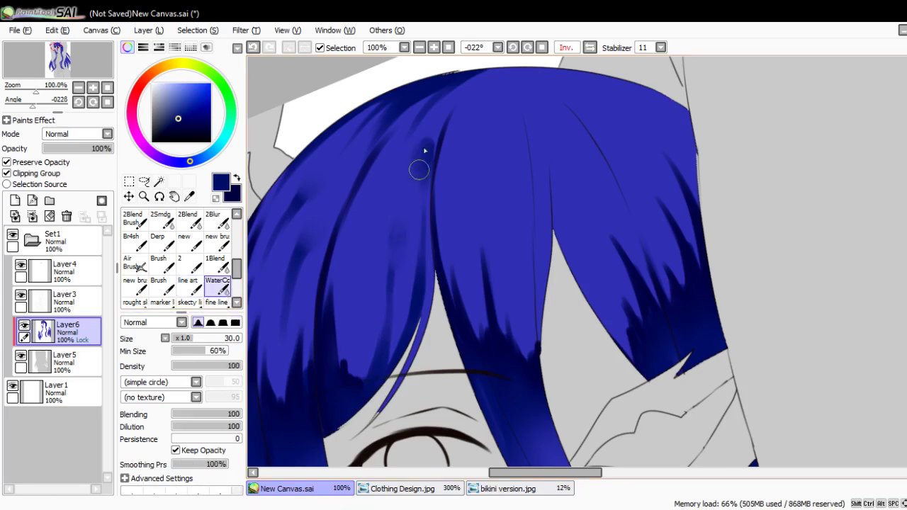
scroll(430, 137, down, 1)
scroll(450, 152, down, 2)
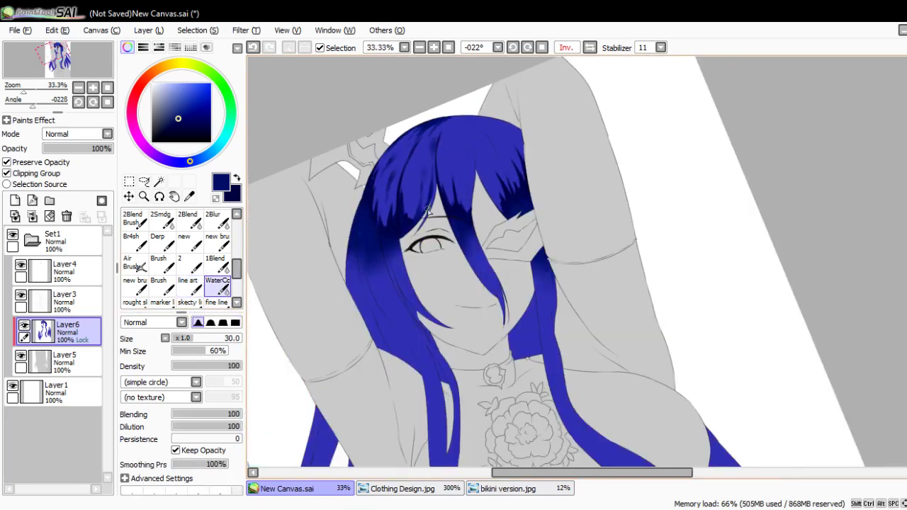
scroll(440, 310, up, 2)
scroll(440, 312, down, 2)
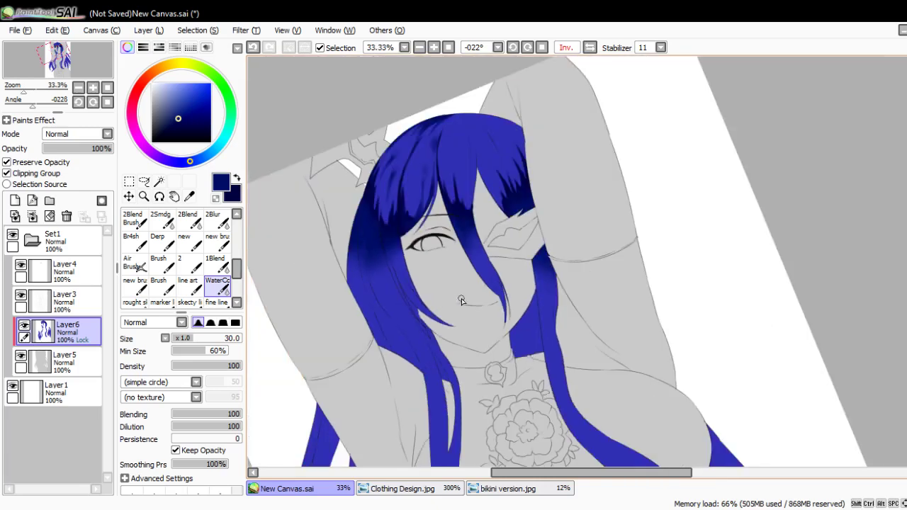
- Restore the unmirrored view and paint size 16 navy strokes with the line art brush on the fringe section over the covered eye
scroll(483, 170, up, 3)
drag(483, 173, 395, 234)
click(589, 48)
mouse_move(539, 142)
mouse_down()
mouse_move(449, 233)
mouse_move(376, 241)
mouse_move(376, 276)
mouse_move(370, 196)
mouse_move(363, 350)
mouse_up()
key(n)
key(ctrl+z)
key(ctrl+z)
drag(354, 307, 376, 178)
drag(370, 124, 427, 163)
drag(410, 152, 349, 190)
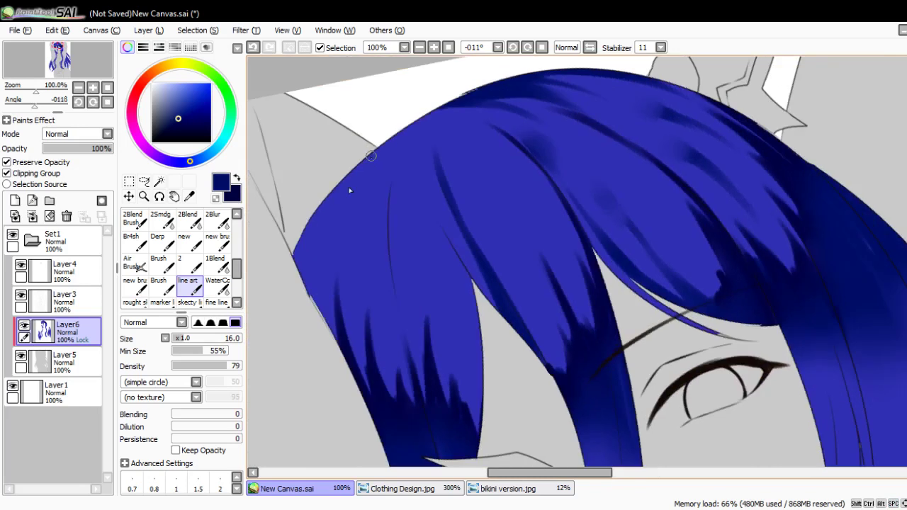
- Shade the upper outer head edge above the covered eye with size 20 navy strokes, adding finer size 12 strands near the crown
key(bracketright)
mouse_move(310, 333)
mouse_down()
mouse_move(344, 164)
mouse_move(306, 321)
mouse_move(382, 123)
mouse_up()
drag(309, 231, 425, 112)
drag(385, 141, 469, 107)
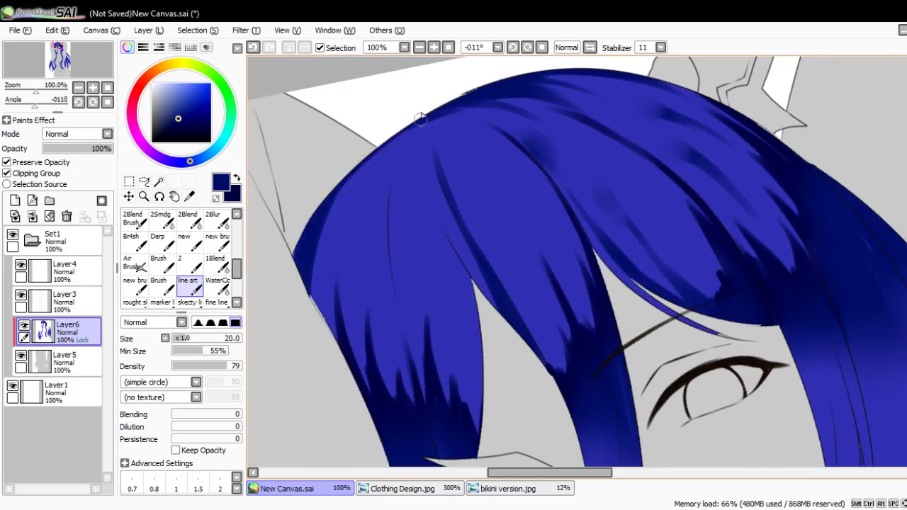
drag(320, 238, 388, 145)
key(bracketleft)
mouse_move(377, 186)
mouse_down()
mouse_move(397, 140)
mouse_move(424, 126)
mouse_up()
drag(376, 214, 390, 167)
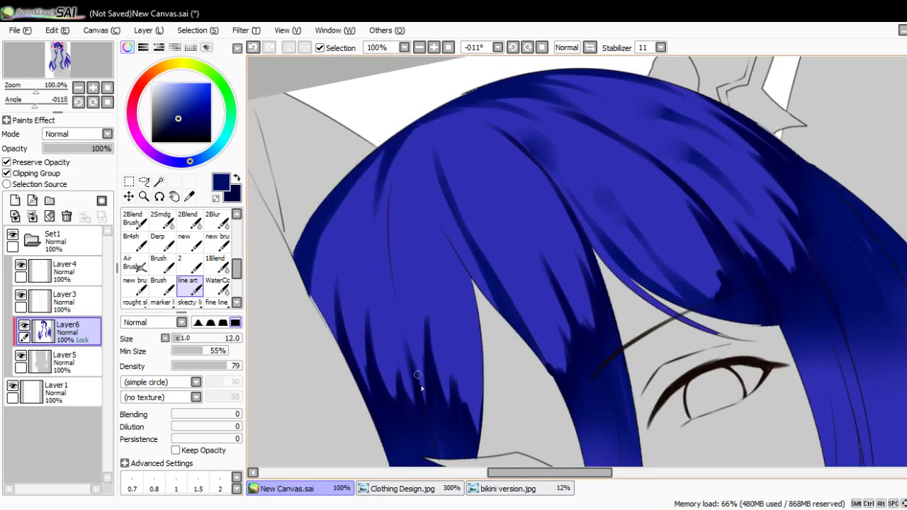
- Trace the strand line in the fringe over the covered eye with the darker navy, widening the brush to size 25 at the crown
key(x)
key(Home)
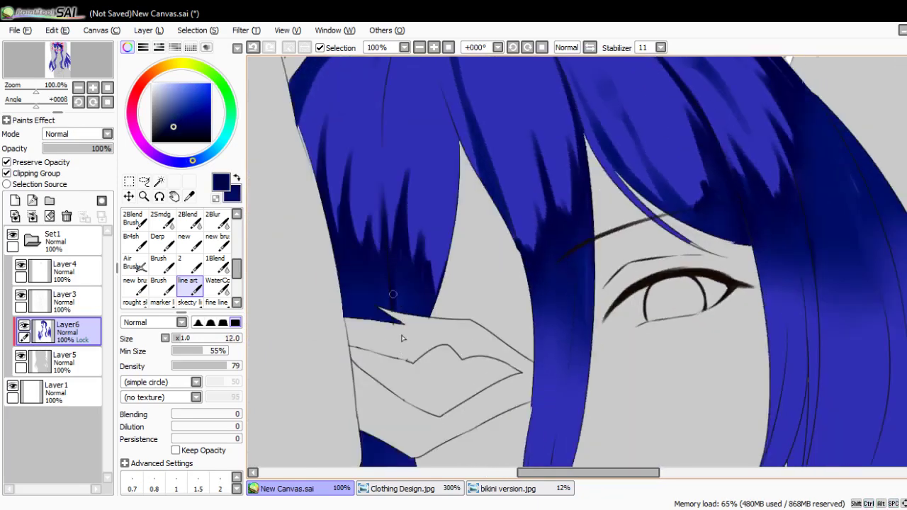
scroll(411, 340, up, 3)
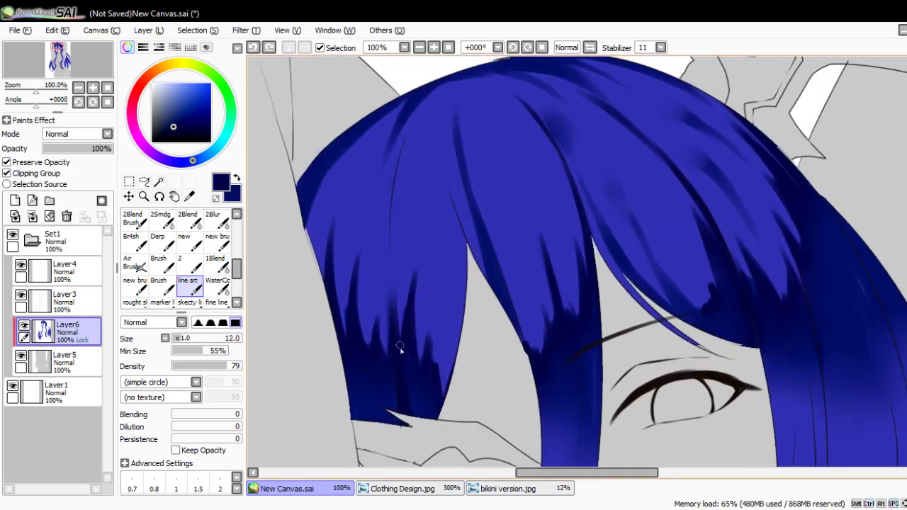
key(bracketright)
key(bracketright)
key(bracketright)
key(bracketright)
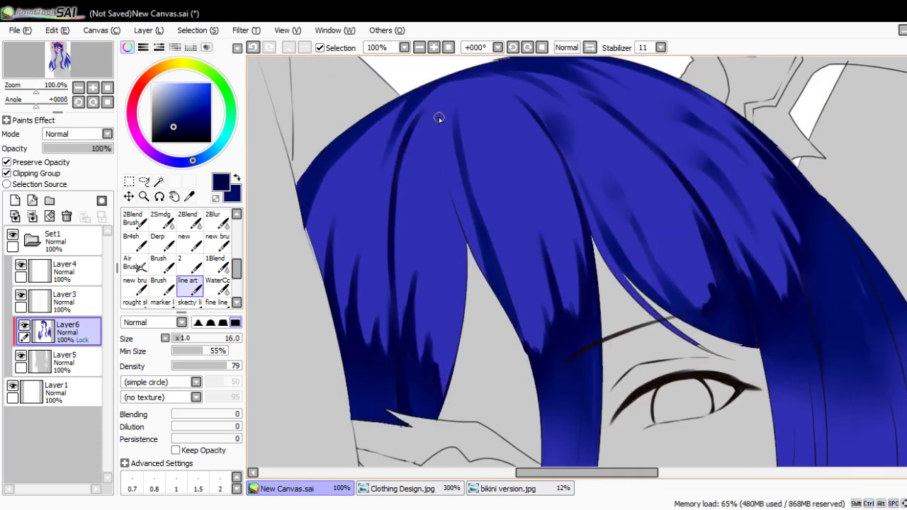
drag(435, 103, 395, 169)
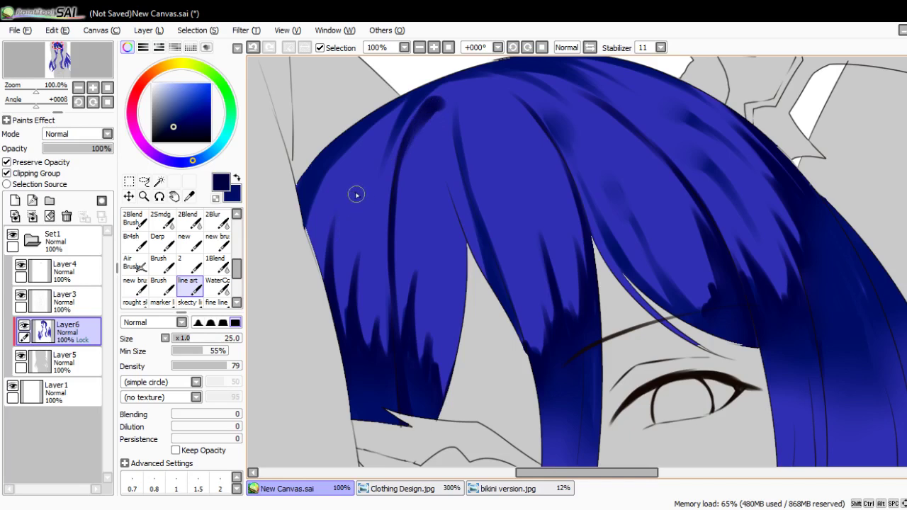
- Add size 12 strands in the lighter navy near the outer fringe edge and soften the crown stroke with the WaterColor brush at size 30
alt+click(361, 175)
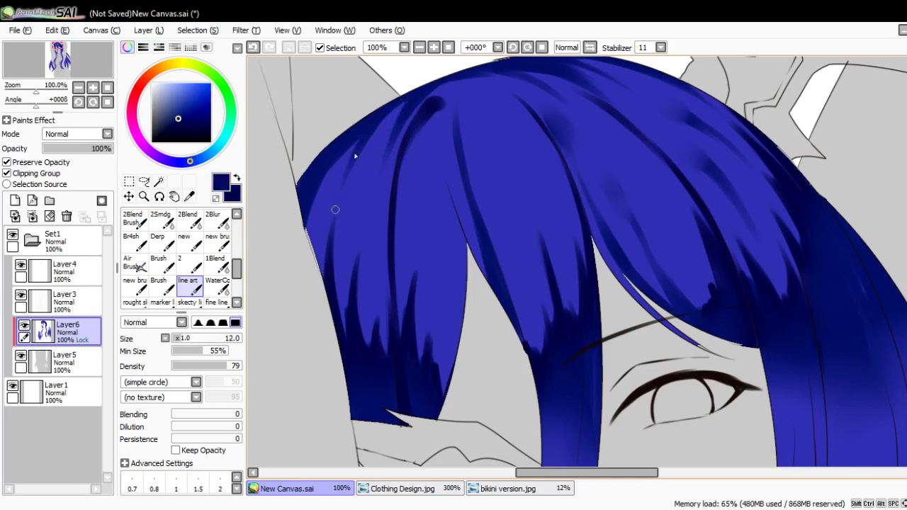
click(217, 286)
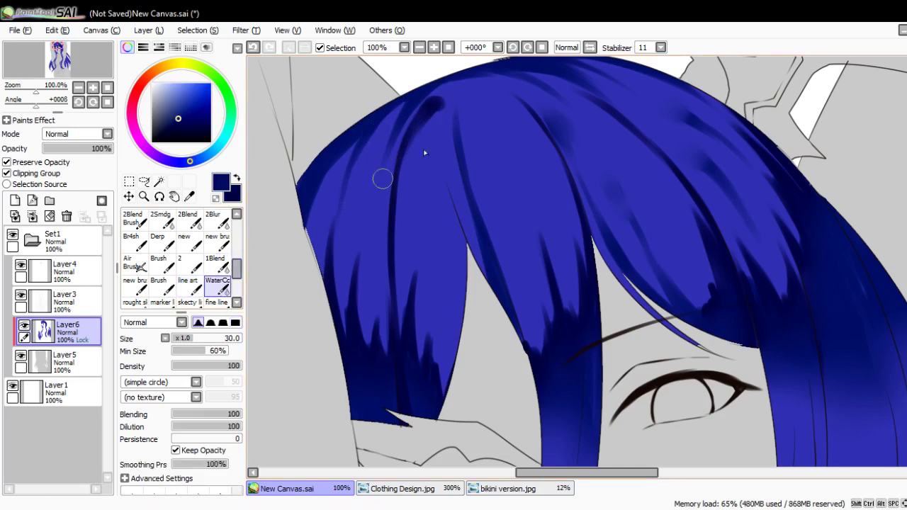
drag(438, 102, 396, 298)
- Paint the darker navy along the parting between the covered-eye fringe and the central strand with the line art brush at size 12
click(188, 285)
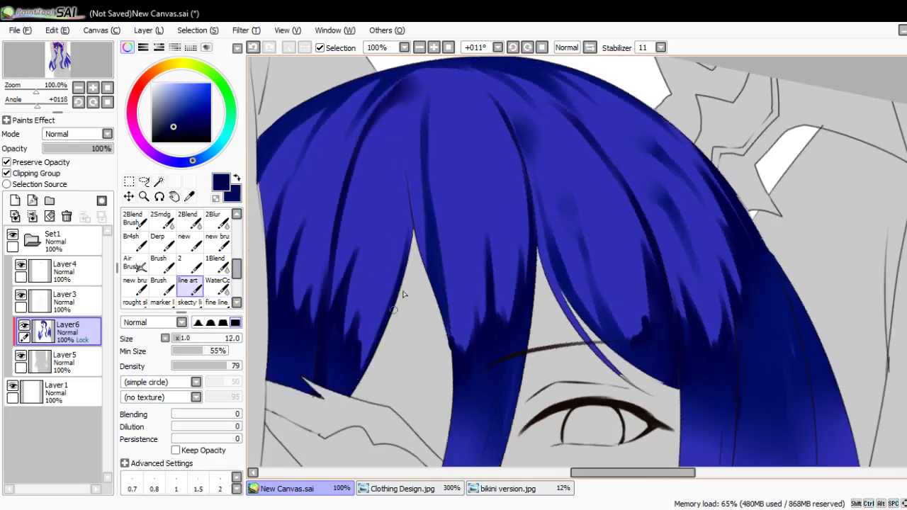
drag(409, 193, 414, 265)
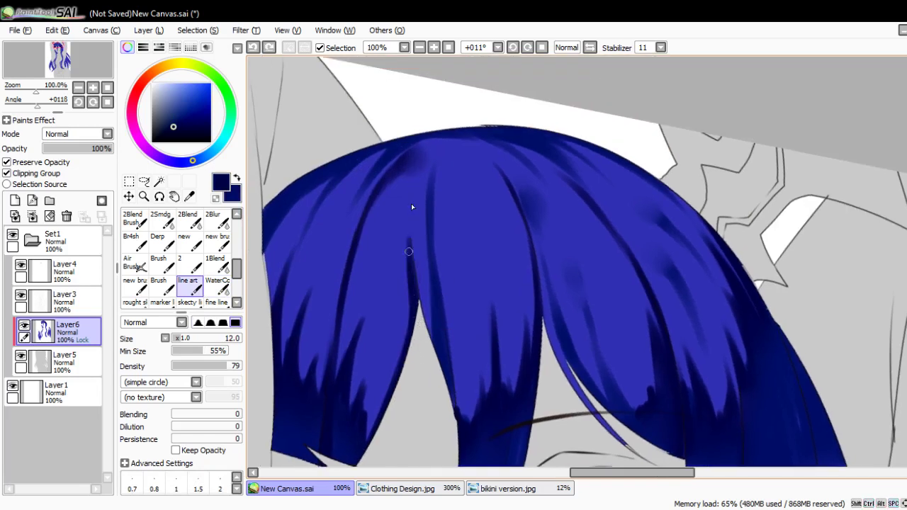
scroll(375, 301, down, 3)
- Paint a size 20 stroke in the lighter navy through the covered-eye fringe section and soften it with the WaterColor brush
alt+click(363, 294)
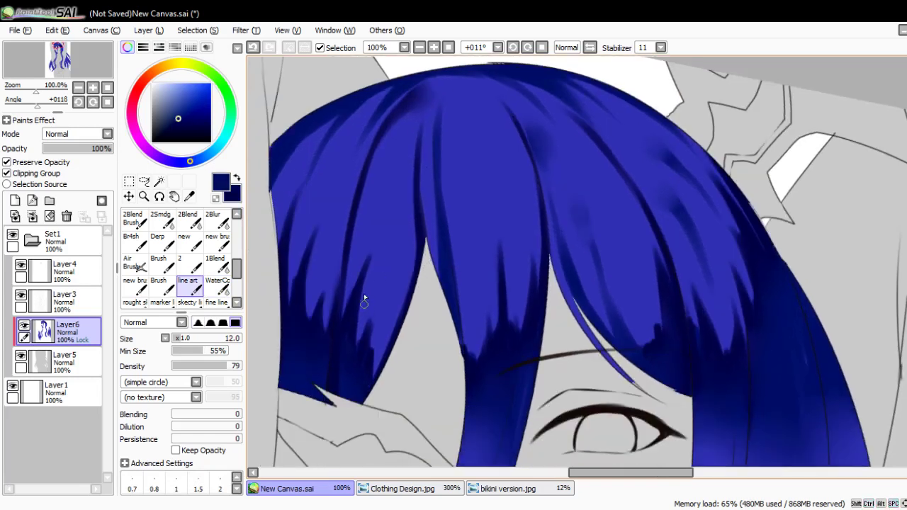
alt+click(377, 215)
key(bracketleft)
drag(389, 199, 370, 250)
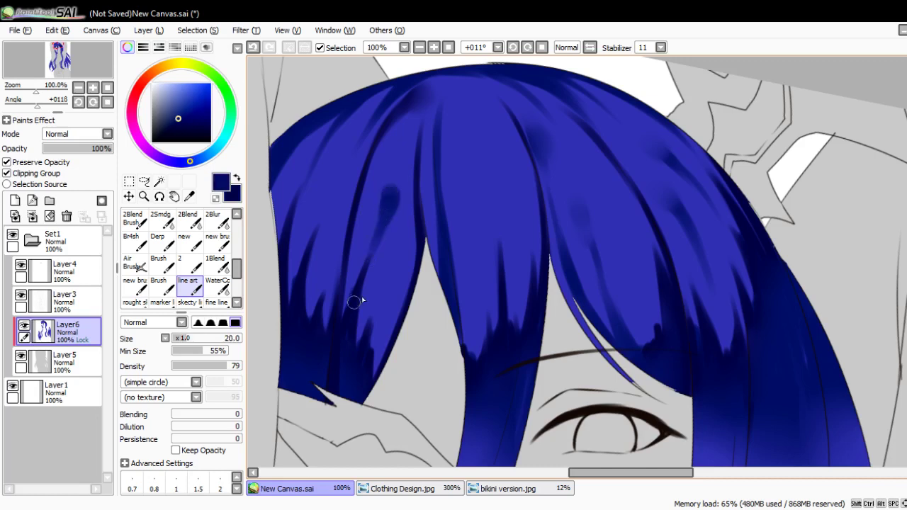
key(c)
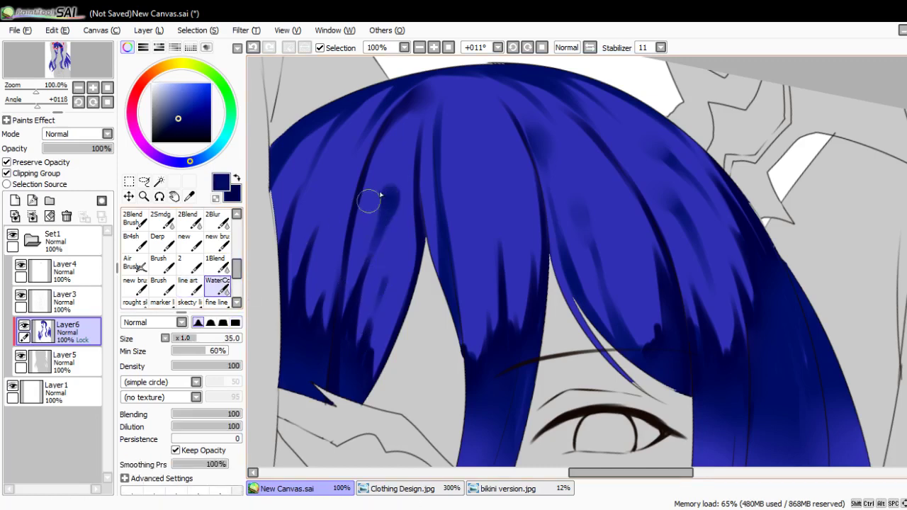
scroll(391, 269, up, 2)
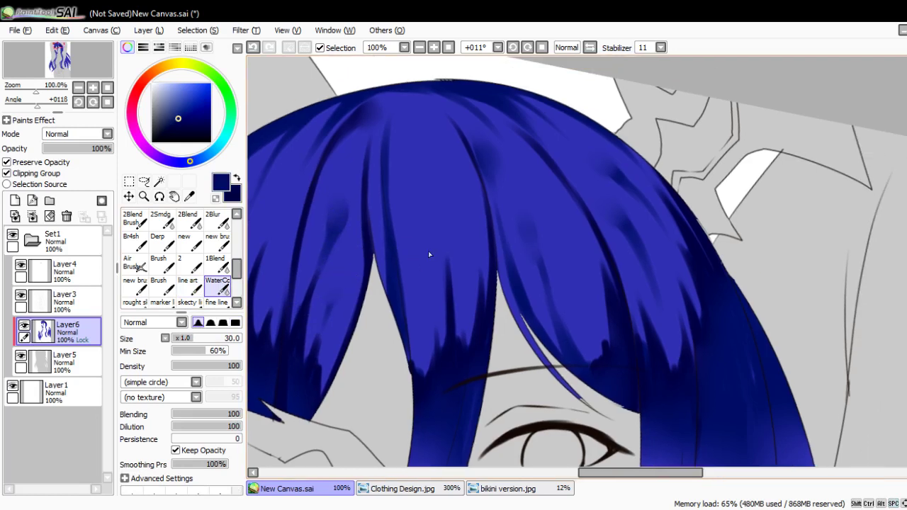
- Paint tapered navy strokes down the central fringe section with the line art brush and blend them with the WaterColor brush at size 30
key(n)
alt+click(374, 280)
key(ctrl+z)
mouse_move(356, 363)
mouse_down()
mouse_move(374, 162)
mouse_move(400, 121)
mouse_move(391, 127)
mouse_move(421, 140)
mouse_up()
key(ctrl+z)
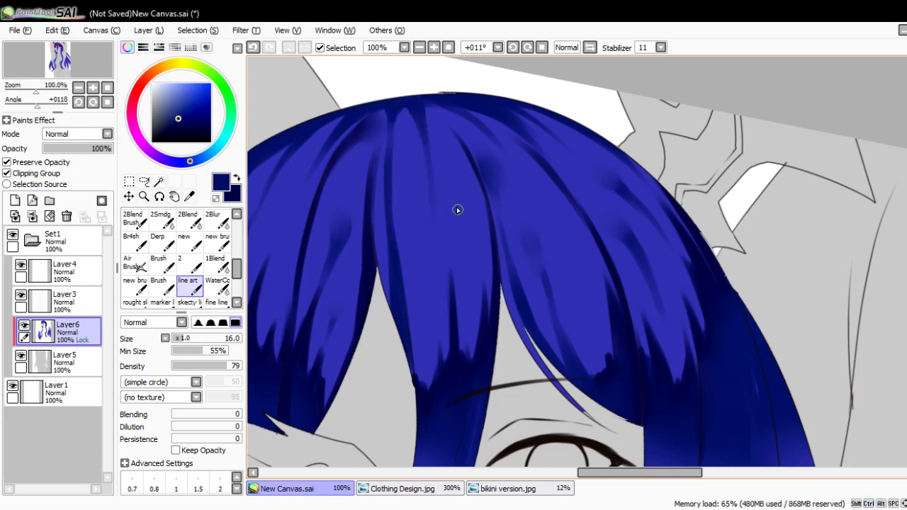
mouse_move(445, 181)
mouse_down()
mouse_move(447, 252)
mouse_move(447, 182)
mouse_up()
key(bracketleft)
click(218, 286)
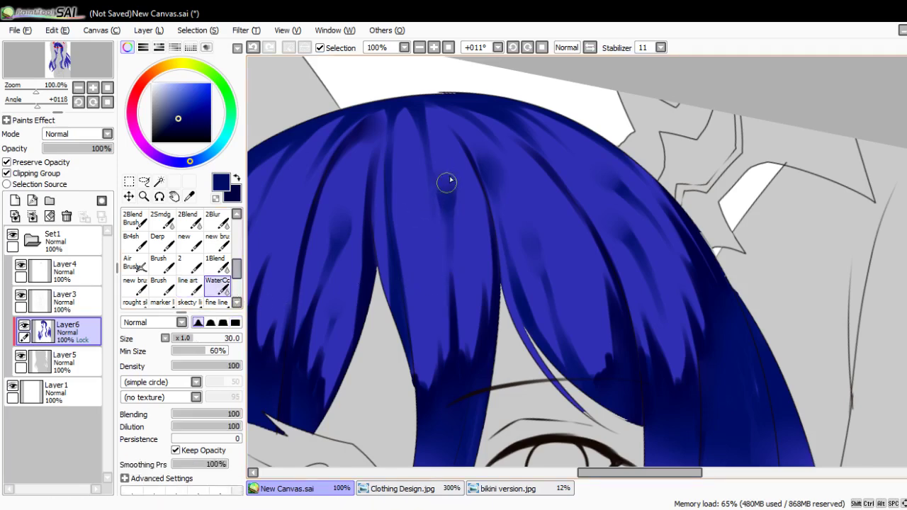
- Fill the back hair beside the neck on the covered-eye side with the darker navy, using a hard brush at size 100
scroll(449, 191, down, 2)
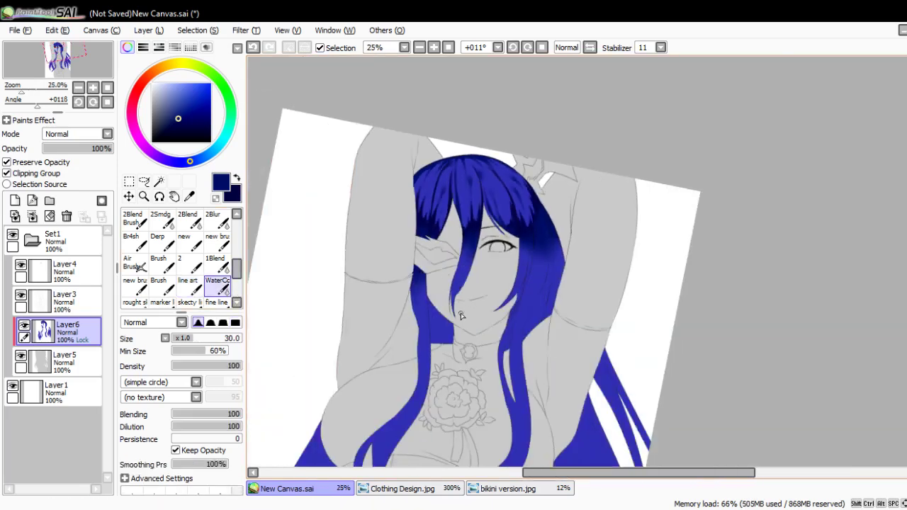
scroll(441, 382, up, 1)
scroll(440, 382, up, 1)
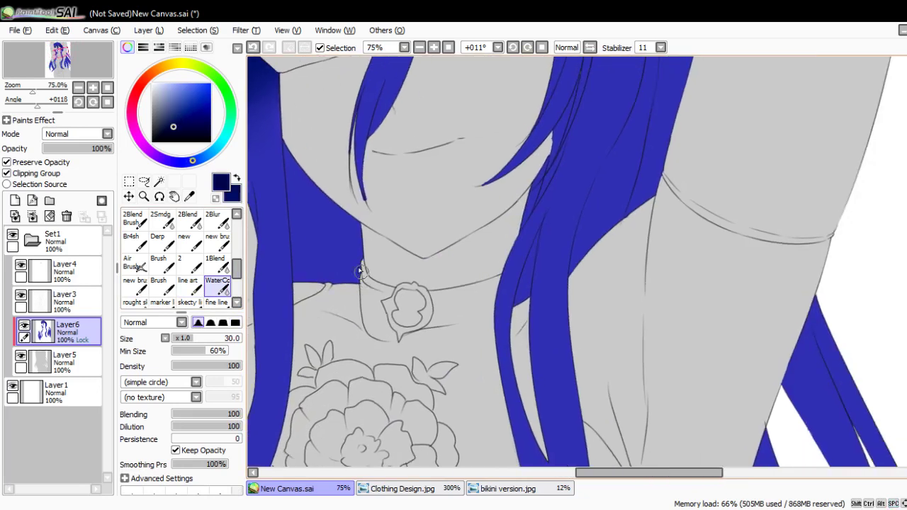
key(v)
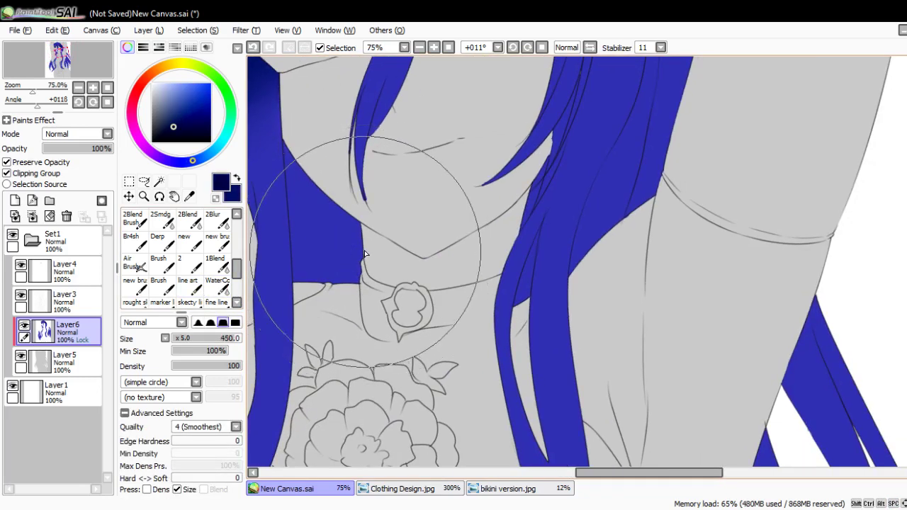
mouse_move(333, 209)
mouse_down()
mouse_move(345, 197)
mouse_move(343, 297)
mouse_up()
key(ctrl+z)
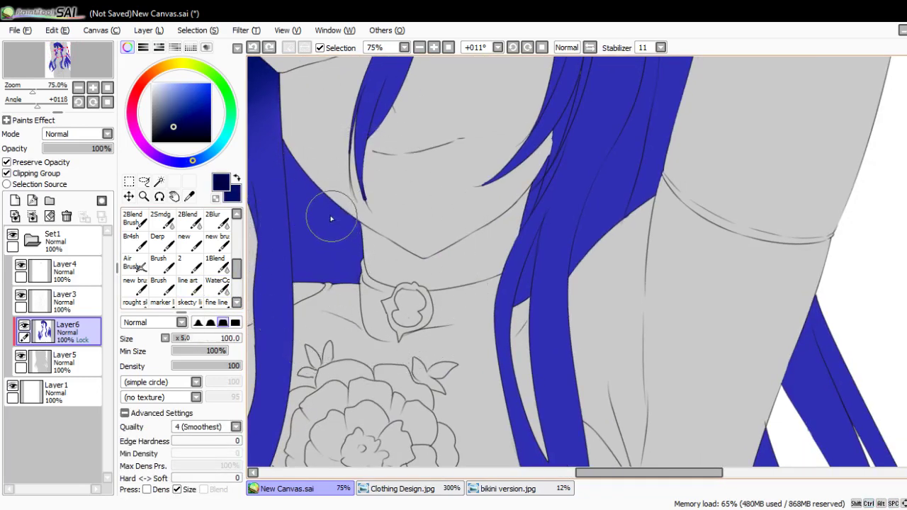
mouse_move(314, 182)
mouse_down()
mouse_move(328, 330)
mouse_move(323, 181)
mouse_move(320, 289)
mouse_up()
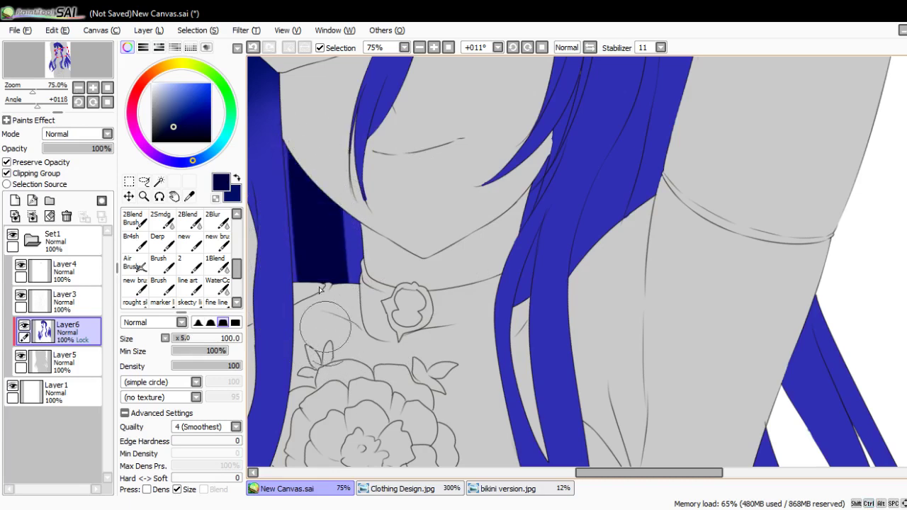
drag(404, 276, 369, 256)
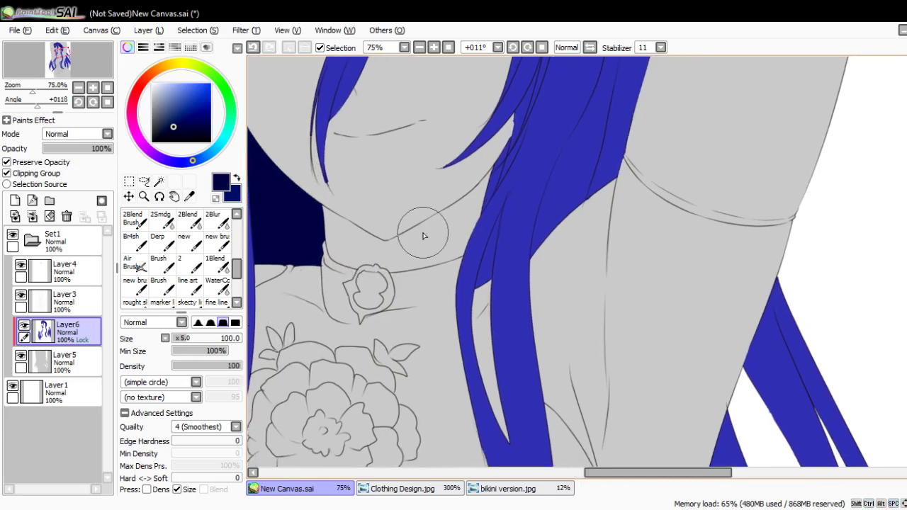
- Fill the narrow sliver of back hair beside the jaw on the uncovered-eye side with dark navy, using brush 2 at sizes 12 and 30
click(189, 263)
key(Home)
scroll(330, 194, up, 1)
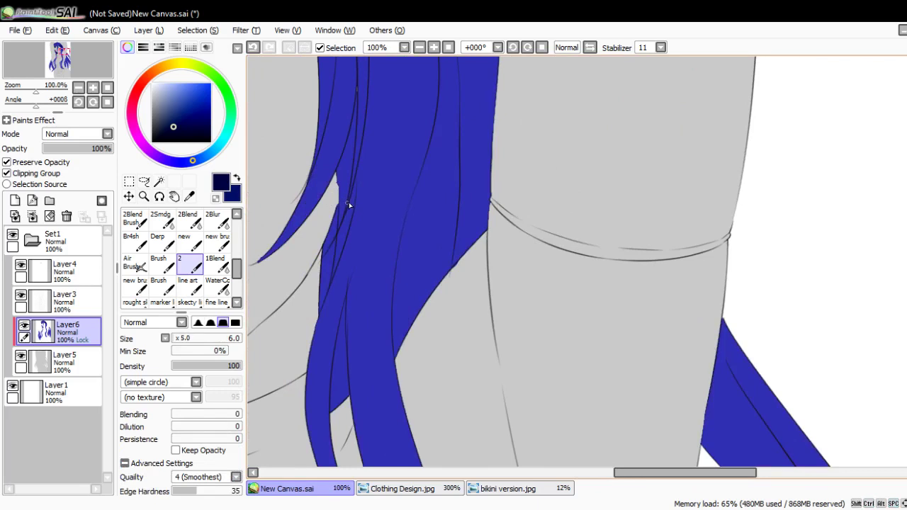
drag(327, 216, 316, 325)
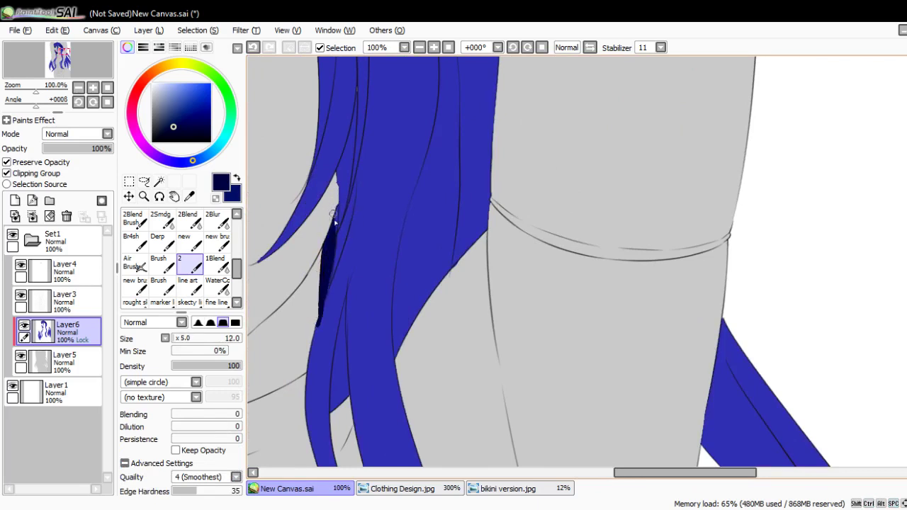
key(ctrl+z)
mouse_move(320, 280)
mouse_down()
mouse_move(313, 313)
mouse_move(328, 202)
mouse_move(315, 301)
mouse_up()
scroll(465, 213, up, 10)
scroll(531, 192, left, 2)
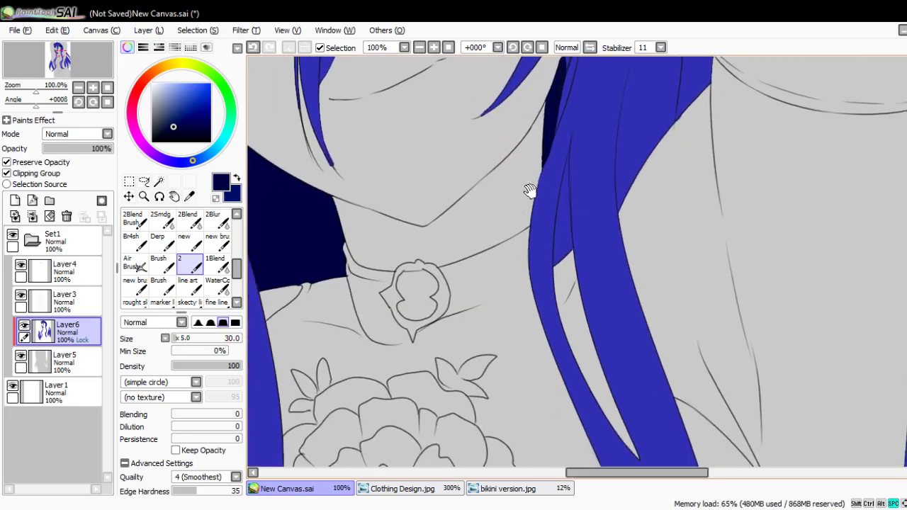
scroll(425, 162, down, 9)
drag(399, 193, 405, 160)
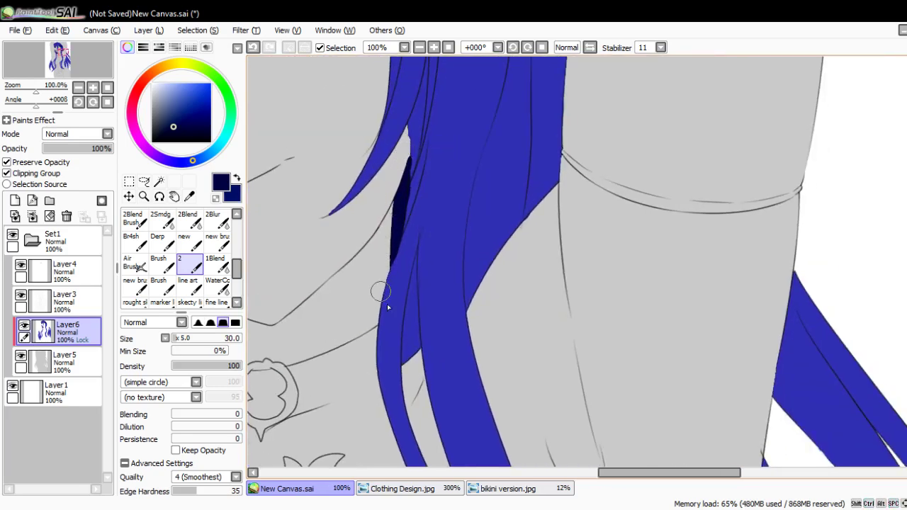
- Fill the inner hair area between the two long front strands beside the neck with dark navy at size 30
scroll(380, 290, down, 2)
drag(379, 316, 383, 208)
drag(388, 314, 397, 173)
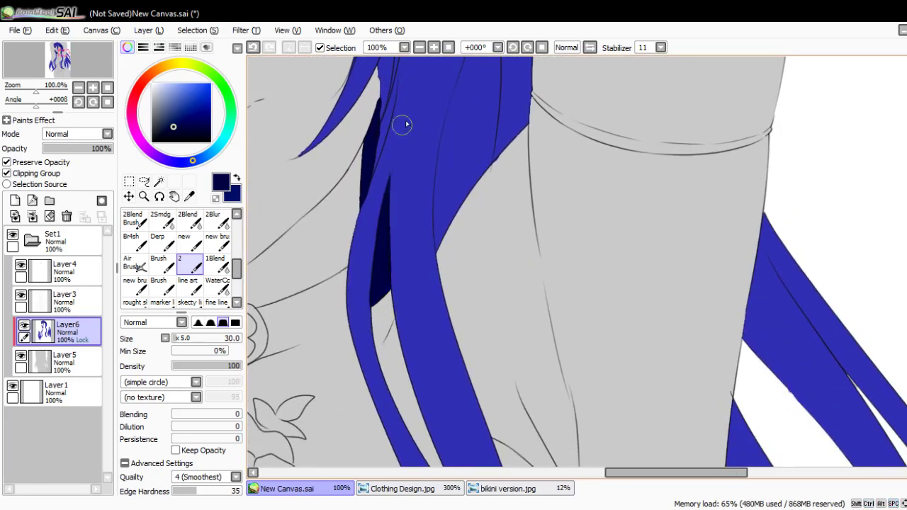
- Paint the back hair below the raised arm on the uncovered-eye side dark navy with the large hard brush at size 160
scroll(404, 138, down, 4)
scroll(407, 128, up, 3)
scroll(460, 212, down, 3)
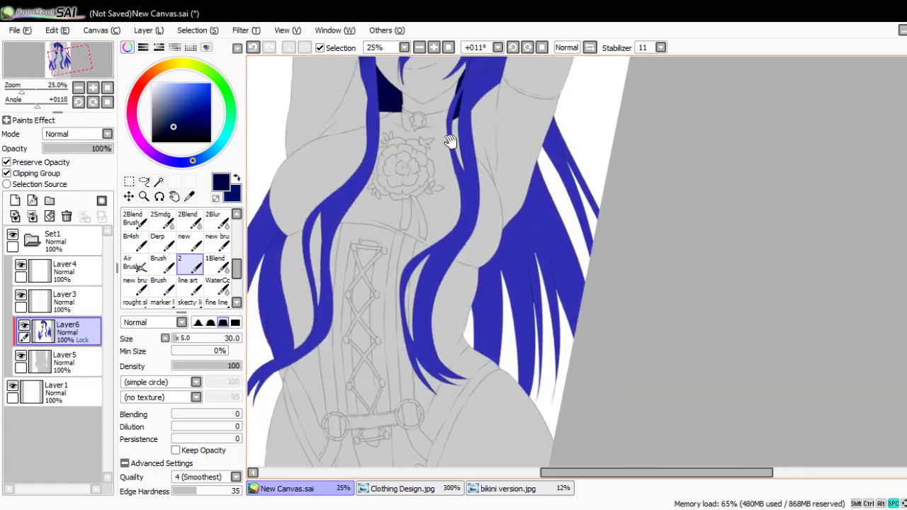
drag(505, 262, 413, 231)
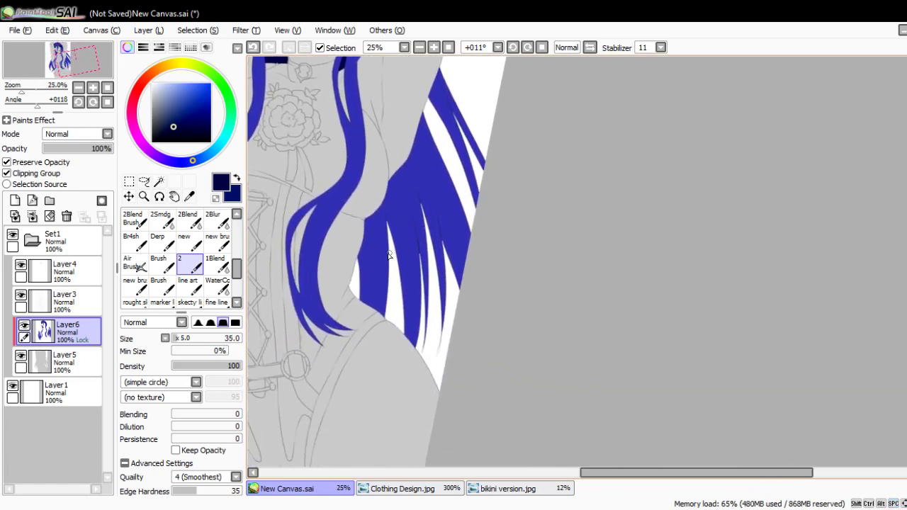
key(bracketright)
key(e)
key(bracketright)
key(bracketright)
key(bracketright)
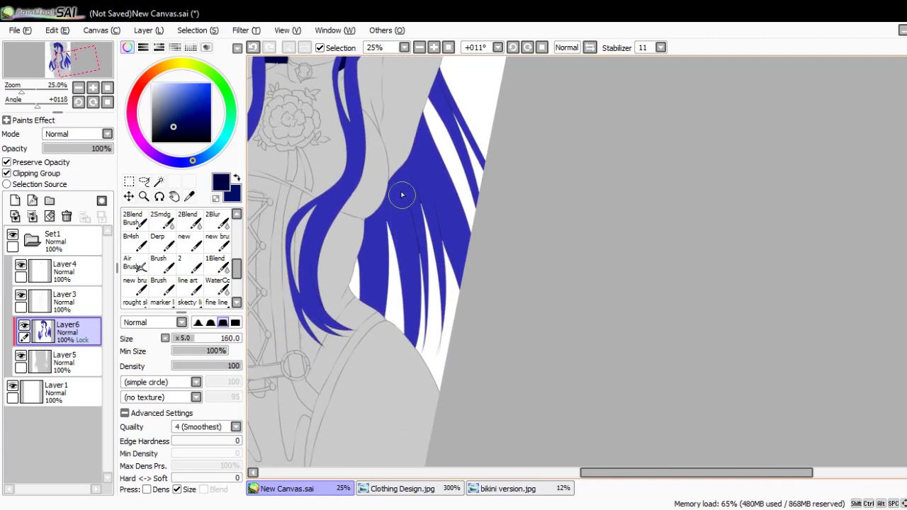
drag(401, 192, 418, 358)
drag(399, 173, 424, 339)
key(ctrl+z)
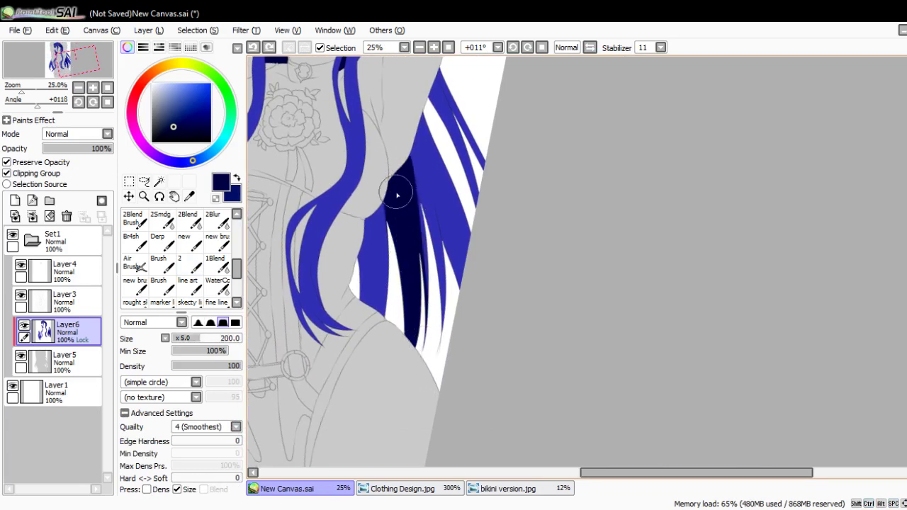
- Extend the dark navy fill over the back hair nearest the waist and hip with the brush at size 200
drag(401, 187, 419, 266)
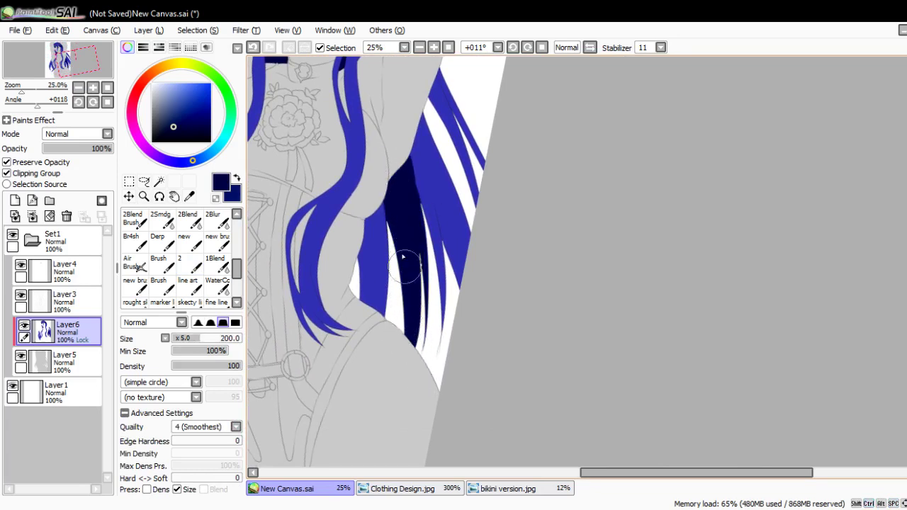
mouse_move(394, 207)
mouse_down()
mouse_move(369, 323)
mouse_move(361, 312)
mouse_up()
mouse_move(381, 166)
mouse_down()
mouse_move(392, 248)
mouse_move(363, 240)
mouse_up()
- Paint navy shadows across the roots of the back hair strands emerging beside the raised arm with the line art brush, starting at size 20
key(n)
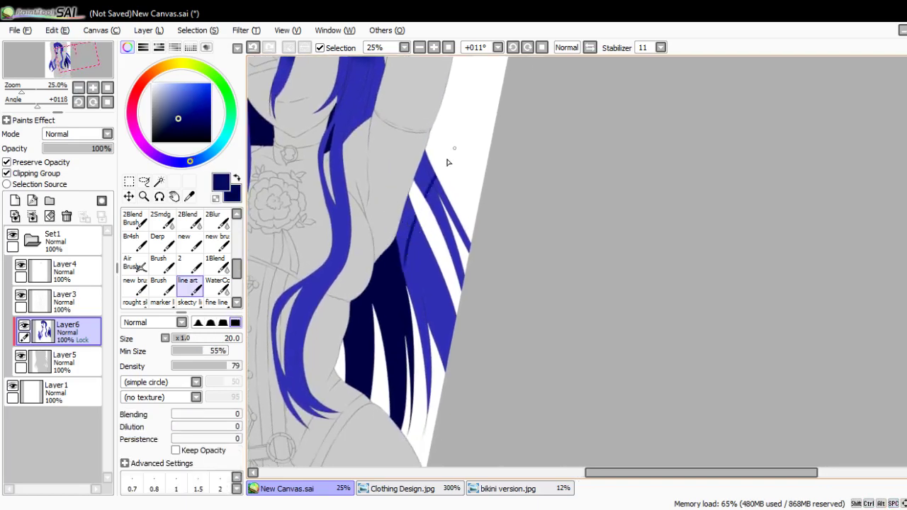
key(ctrl+z)
mouse_move(405, 248)
mouse_down()
mouse_move(435, 162)
mouse_move(547, 348)
mouse_move(400, 321)
mouse_move(391, 160)
mouse_up()
key(ctrl+plus)
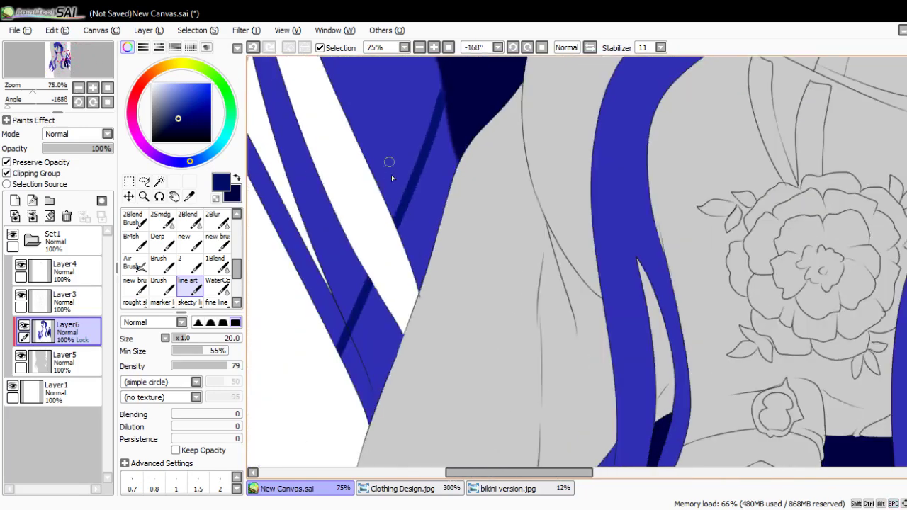
key(bracketright)
key(bracketright)
key(bracketright)
key(bracketright)
mouse_move(362, 391)
mouse_down()
mouse_move(368, 327)
mouse_move(447, 96)
mouse_move(417, 198)
mouse_move(461, 230)
mouse_move(449, 185)
mouse_move(427, 270)
mouse_up()
- Blend the edges of the navy root shadows beside the raised arm with the WaterColor brush at size 80
click(217, 285)
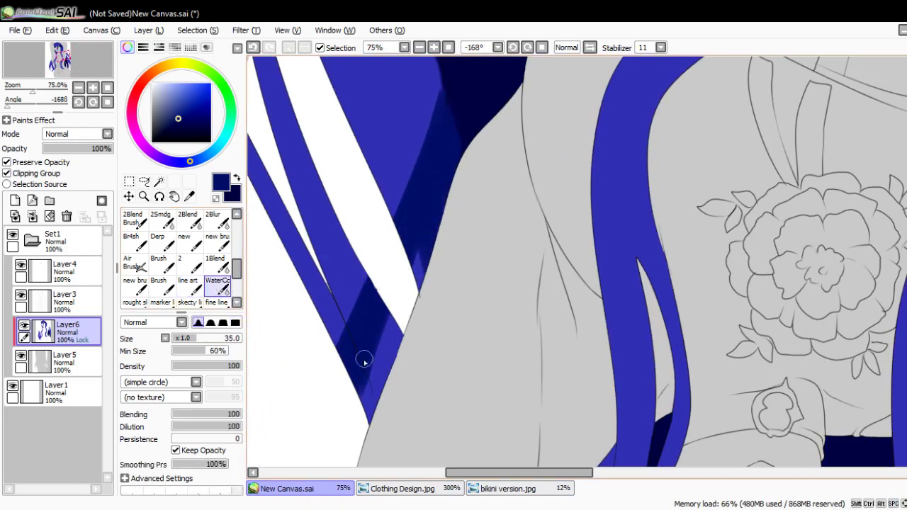
key(bracketright)
key(bracketright)
key(bracketright)
key(bracketright)
key(bracketright)
scroll(369, 407, down, 2)
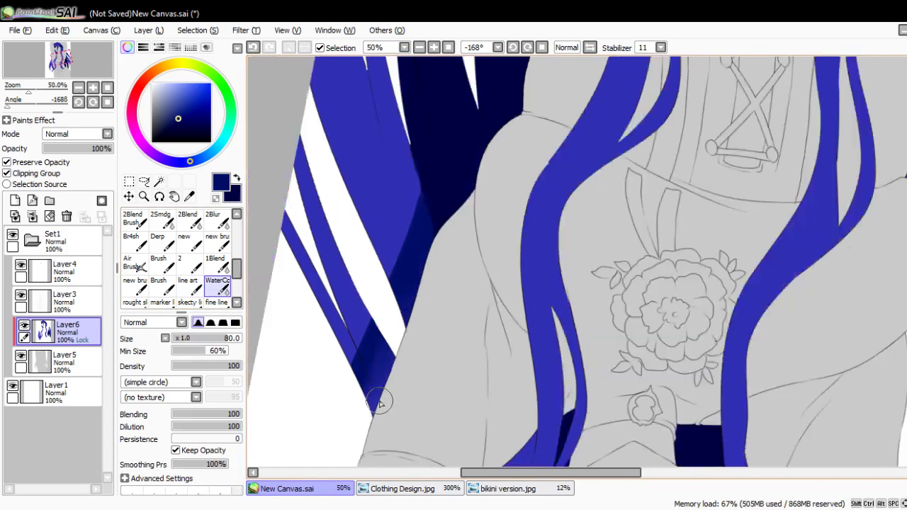
scroll(379, 402, down, 1)
- Add tapering navy streaks to the wide outer back strand using the line art brush at sizes 35 and 30, and soften them with WaterColor
key(n)
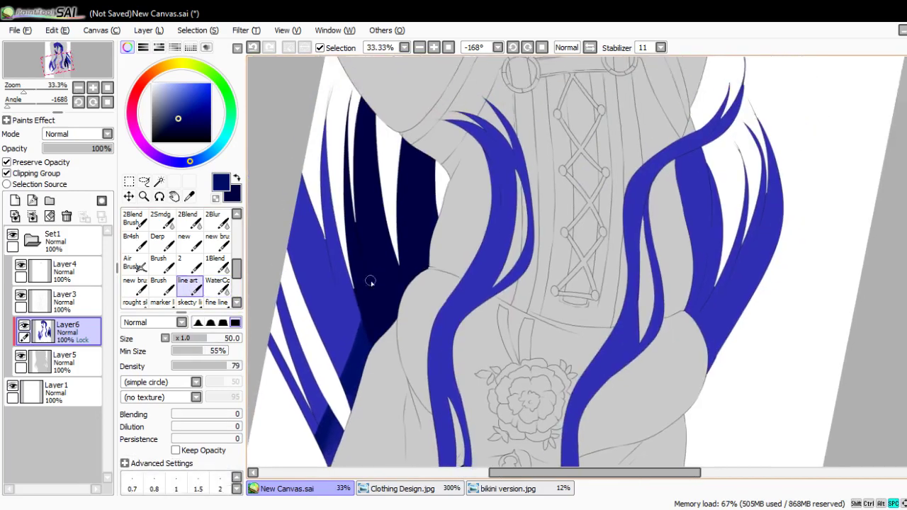
mouse_move(370, 281)
mouse_down()
mouse_move(370, 128)
mouse_move(378, 123)
mouse_up()
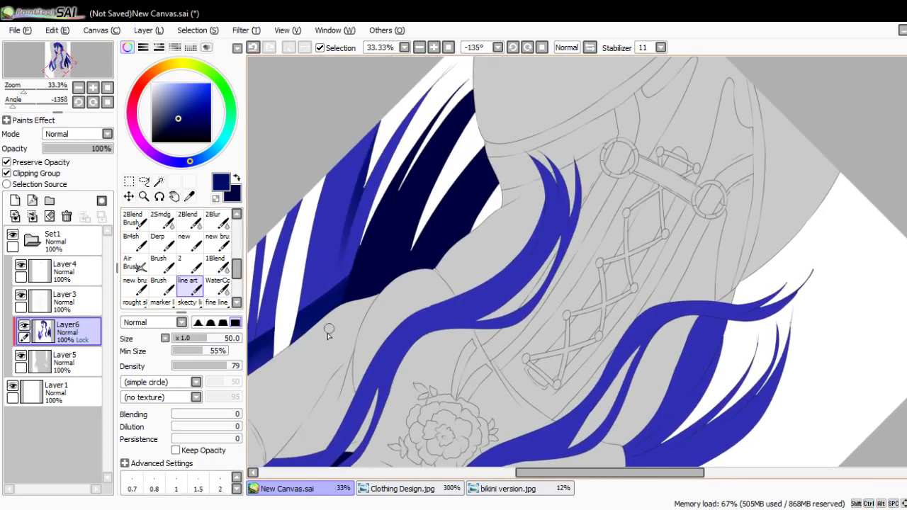
drag(348, 229, 372, 208)
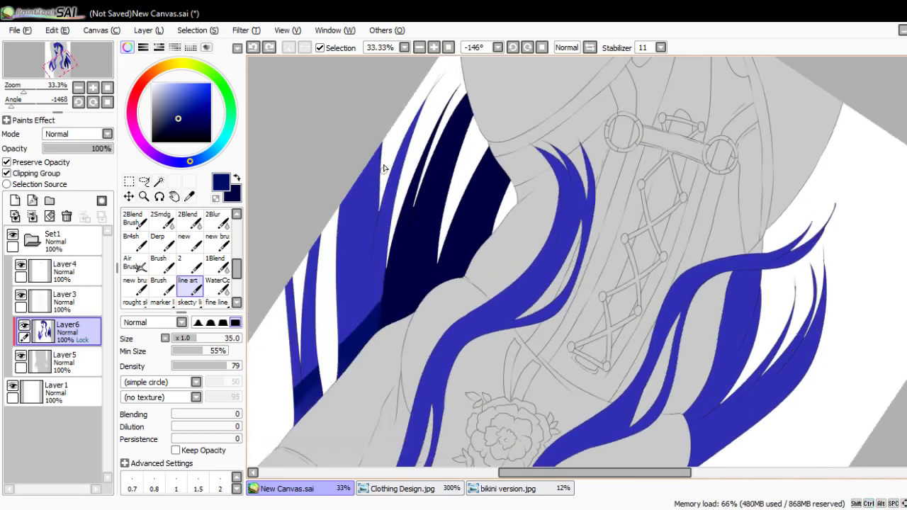
drag(381, 146, 369, 262)
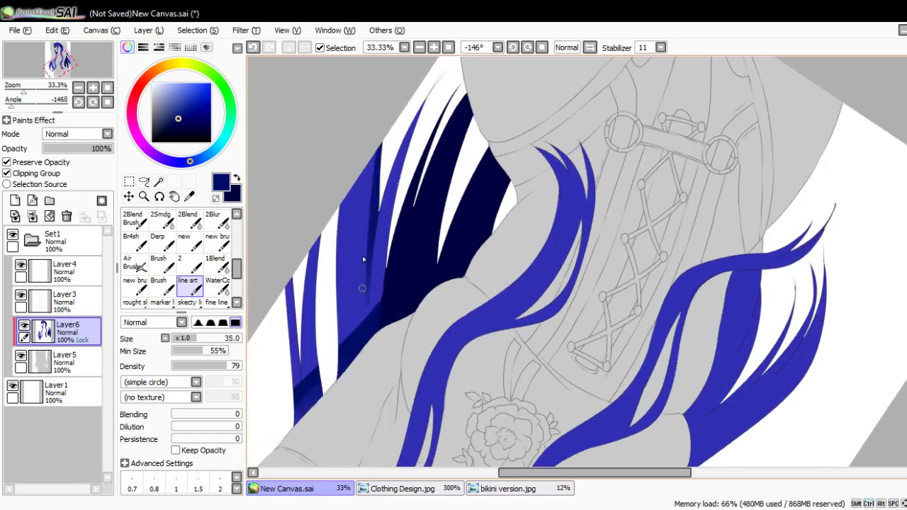
drag(369, 161, 360, 221)
key(ctrl+z)
drag(354, 269, 353, 247)
key(bracketleft)
drag(367, 165, 354, 244)
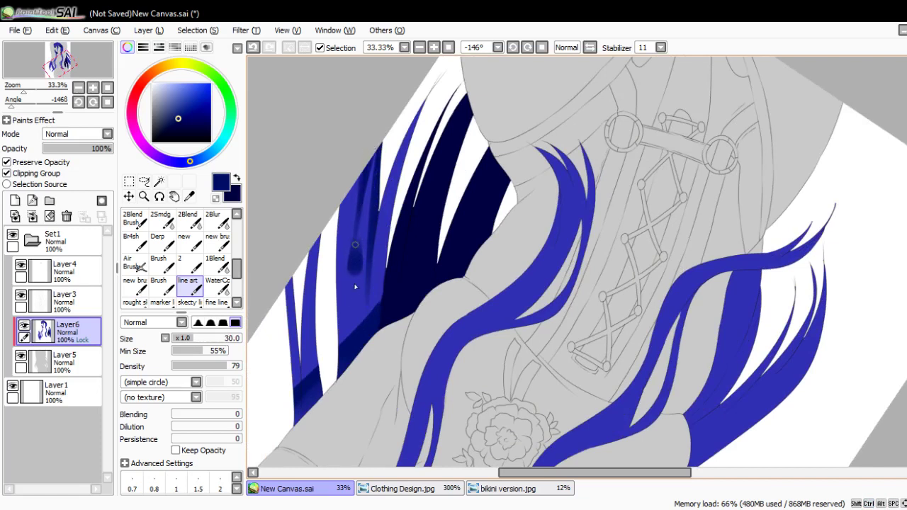
drag(336, 285, 341, 197)
click(217, 286)
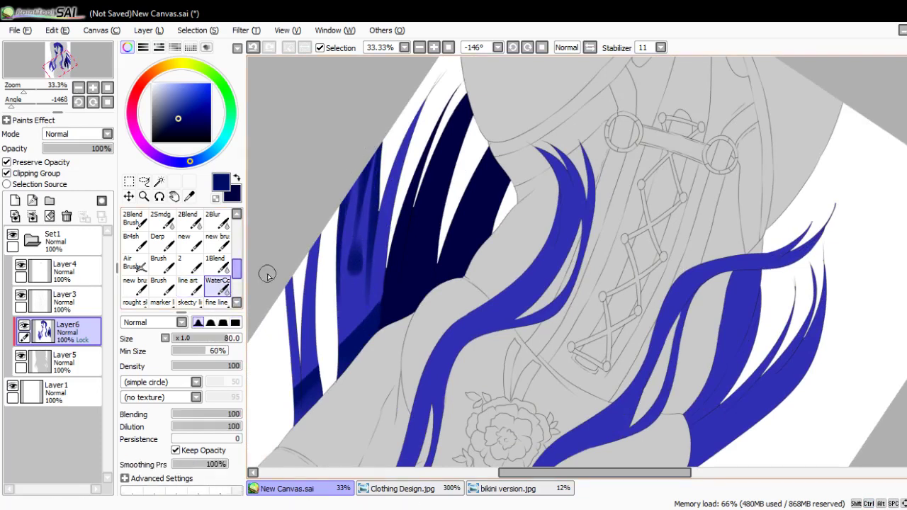
scroll(344, 264, down, 2)
- Shade the tips and roots of the thin outermost back strands with sampled navy tones using the line art brush at size 30
key(n)
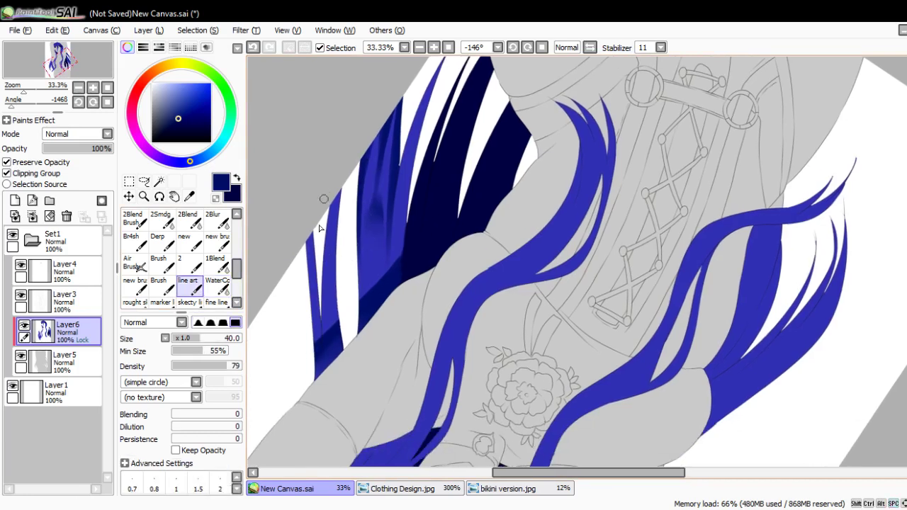
key(ctrl+z)
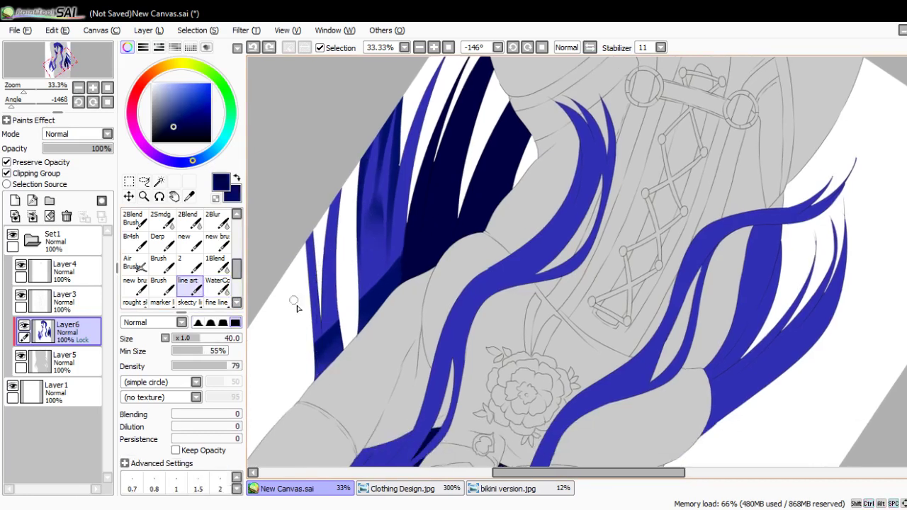
alt+click(322, 370)
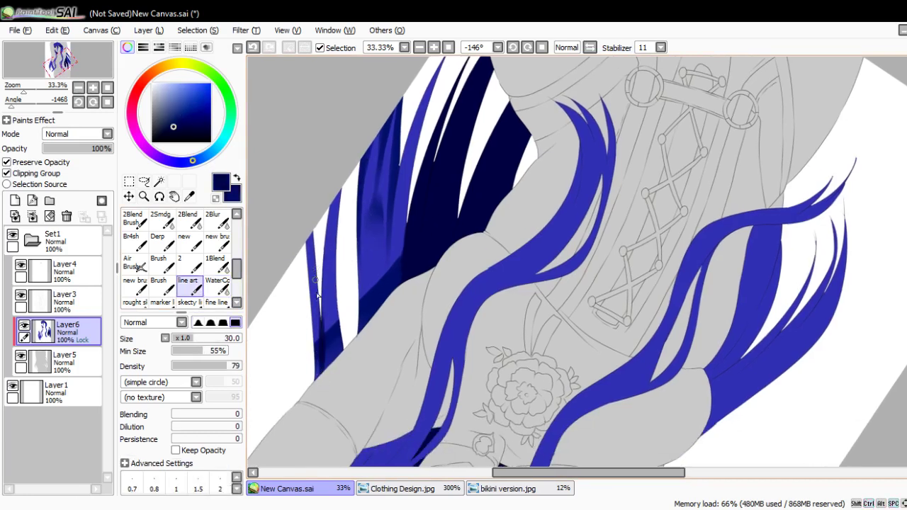
key(ctrl+z)
alt+click(331, 193)
drag(332, 193, 325, 299)
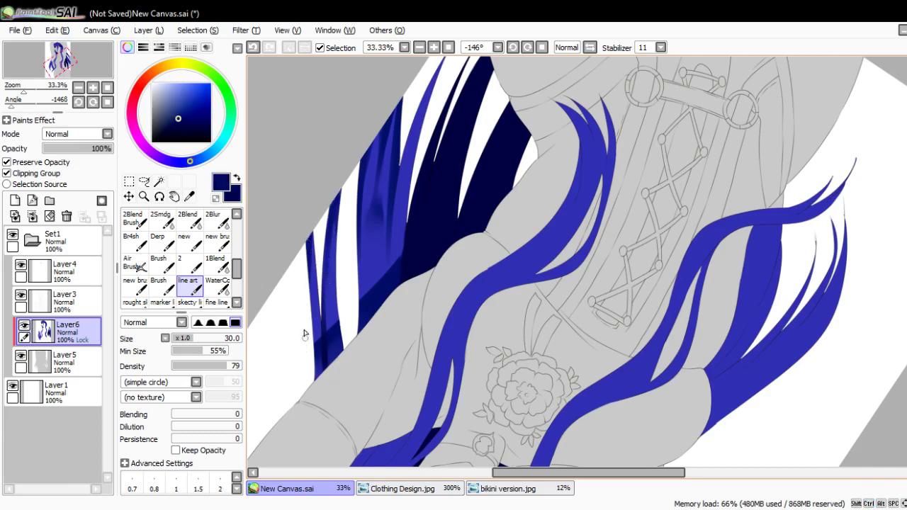
- Select the small triangular gap below the crossing front strand at the waist with the Magic Wand on Layer3
drag(306, 335, 409, 265)
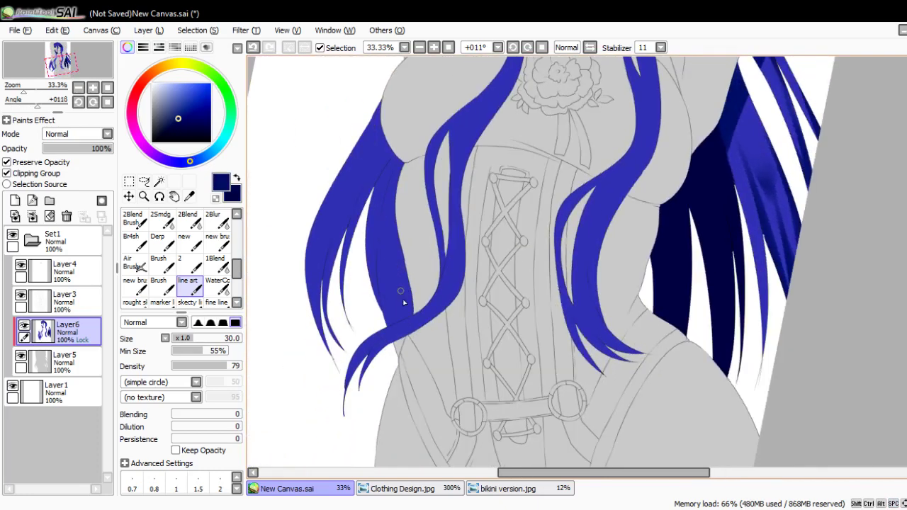
click(67, 301)
click(128, 198)
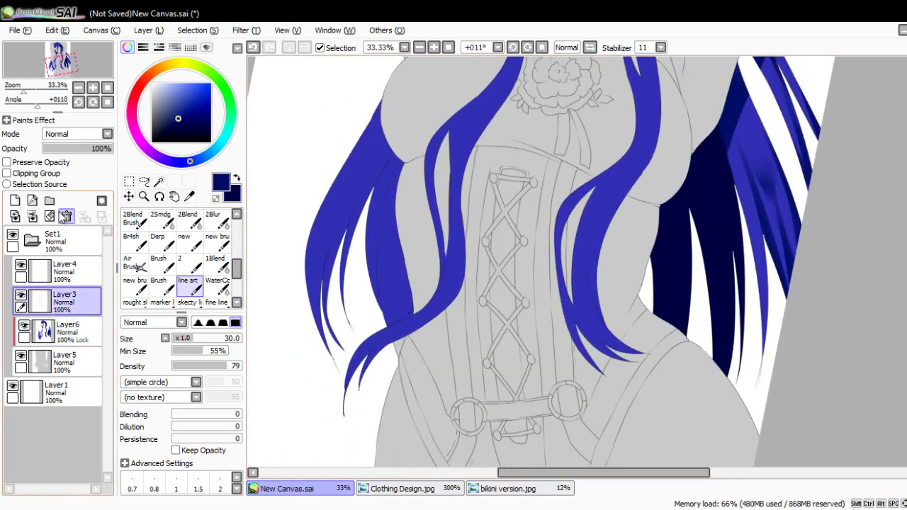
click(159, 181)
scroll(362, 339, up, 3)
click(478, 370)
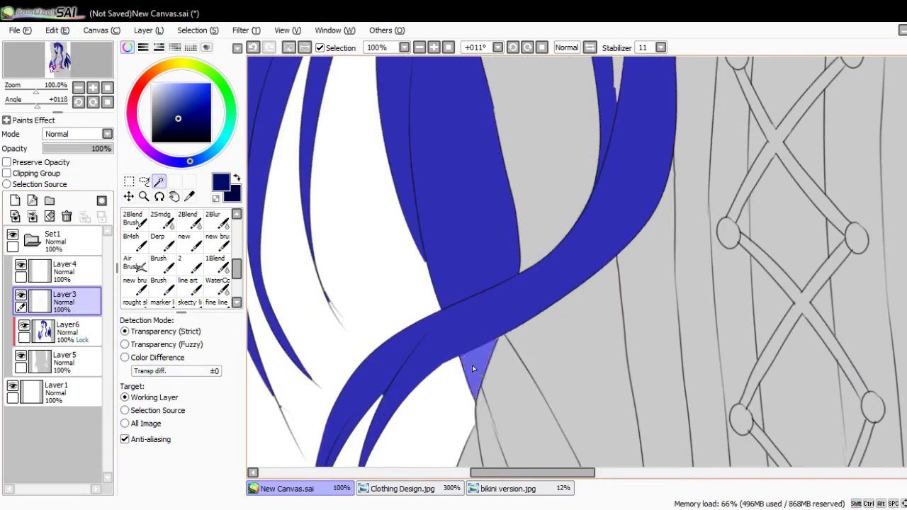
- Fill the selected gap with dark navy on Layer6, clear the selection and turn Preserve Opacity back on
key(b)
click(67, 329)
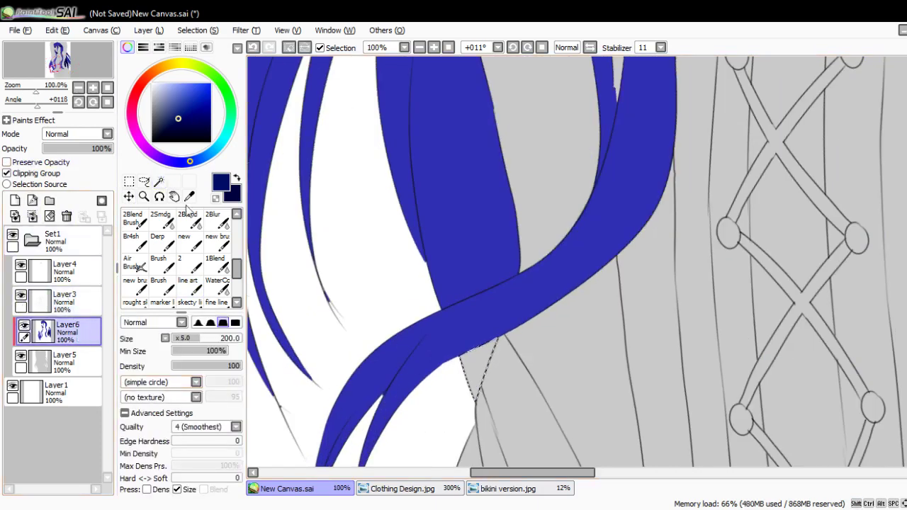
mouse_move(437, 415)
mouse_down()
mouse_move(437, 338)
mouse_move(467, 358)
mouse_up()
key(m)
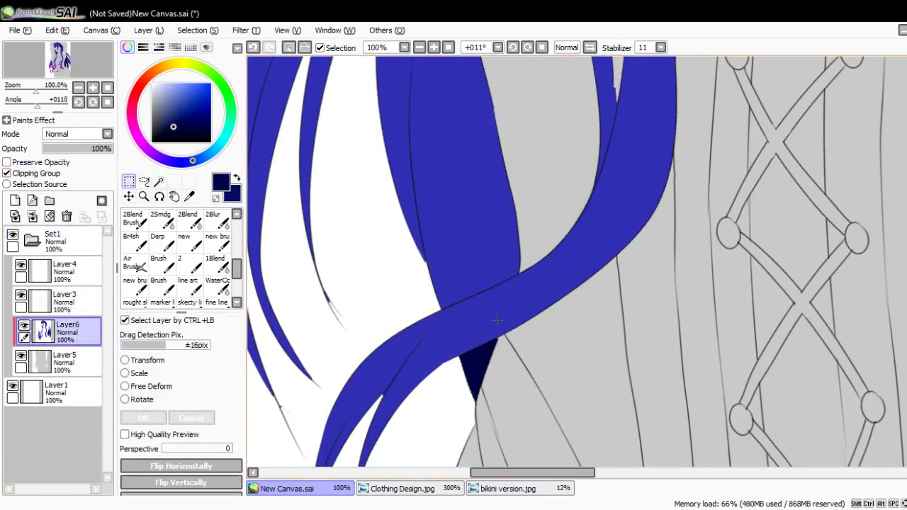
scroll(498, 321, down, 3)
scroll(500, 319, up, 1)
drag(461, 300, 368, 263)
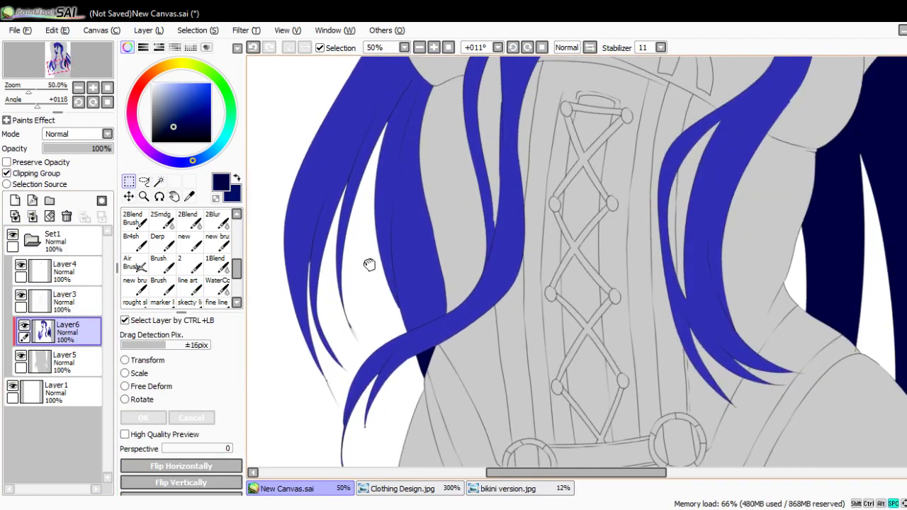
click(41, 163)
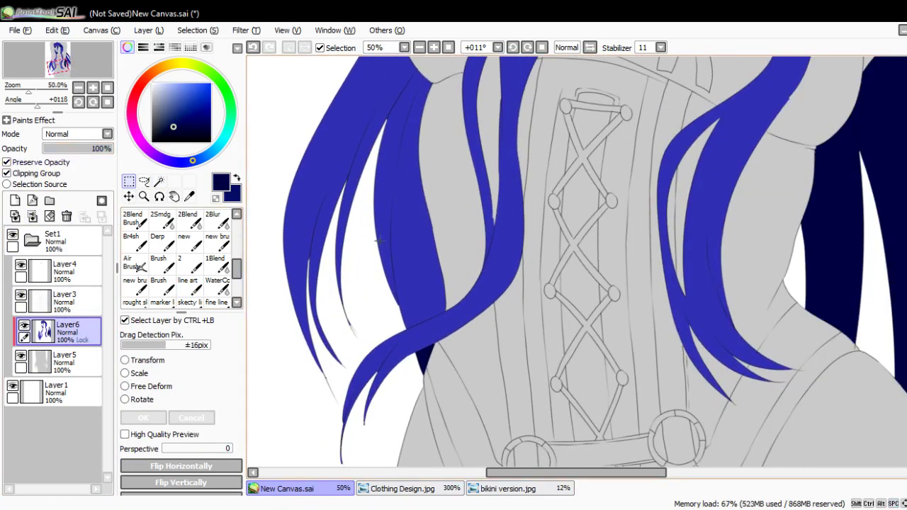
- Block in dark navy on the back hair beside the waist, just above the crossing front strand, with the hard brush at sizes 70 and 60
key(b)
mouse_move(402, 265)
mouse_down()
mouse_move(391, 257)
mouse_move(398, 241)
mouse_up()
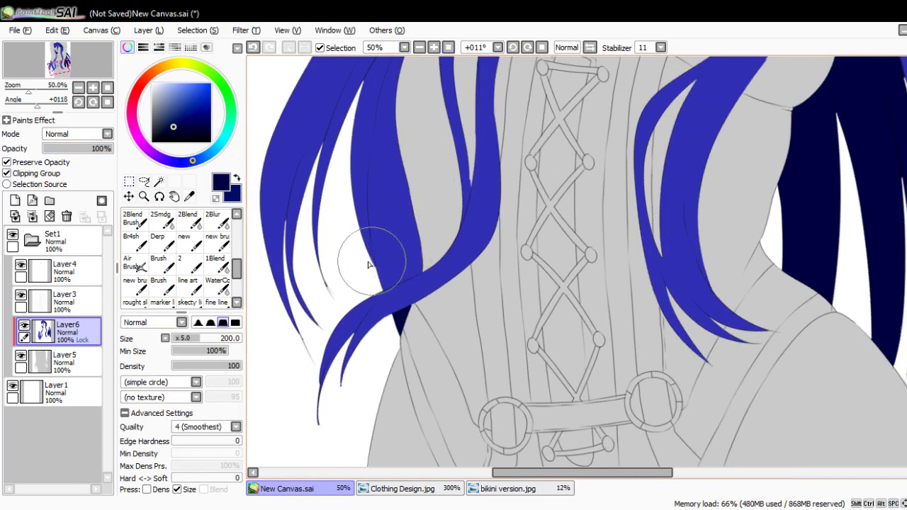
key(bracketleft)
key(bracketleft)
key(bracketleft)
key(bracketleft)
key(bracketleft)
key(bracketleft)
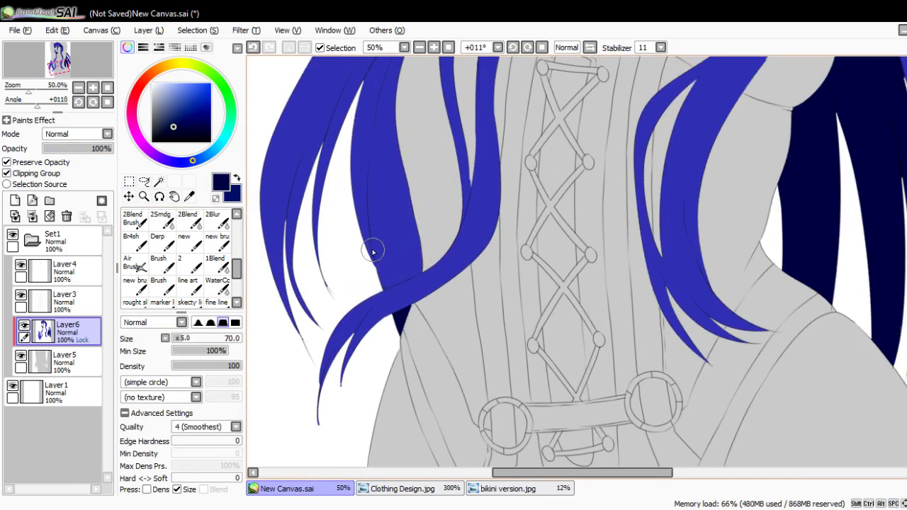
drag(364, 248, 413, 182)
mouse_move(374, 275)
mouse_down()
mouse_move(396, 245)
mouse_move(376, 278)
mouse_move(412, 258)
mouse_move(388, 272)
mouse_up()
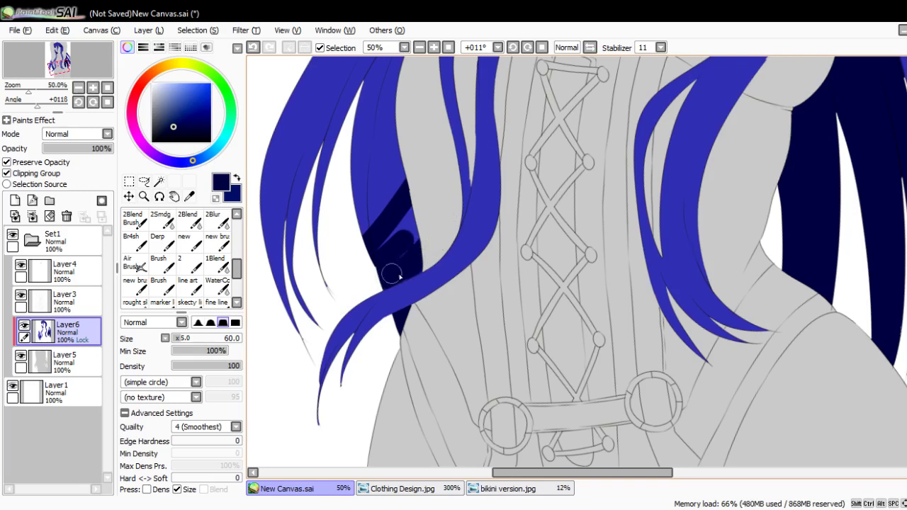
- Extend the dark navy up the body-side edge of the back hair to the arm with the brush at size 100
key(bracketright)
scroll(415, 186, up, 3)
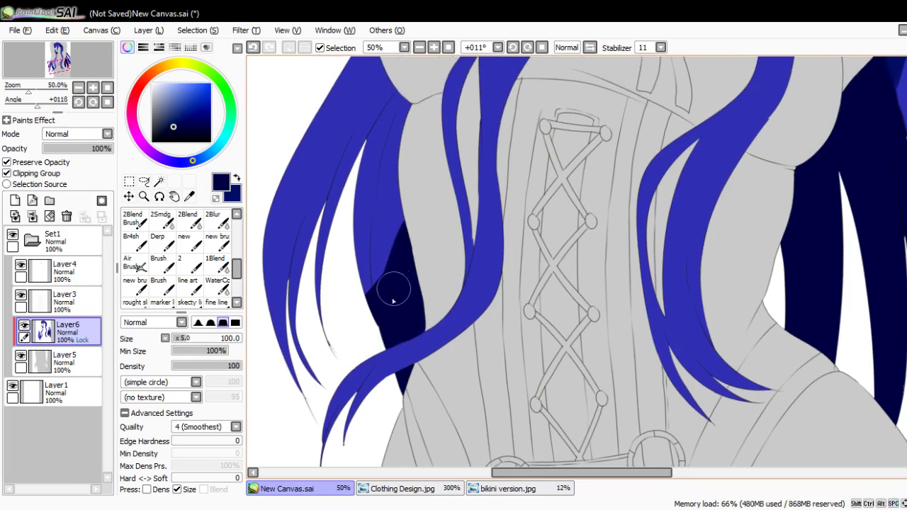
mouse_move(390, 283)
mouse_down()
mouse_move(418, 125)
mouse_move(388, 297)
mouse_move(429, 85)
mouse_up()
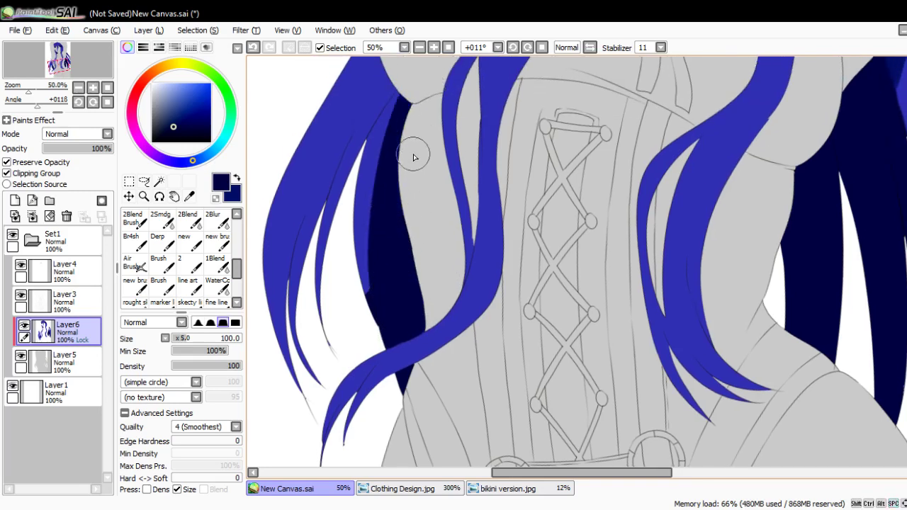
scroll(415, 157, down, 4)
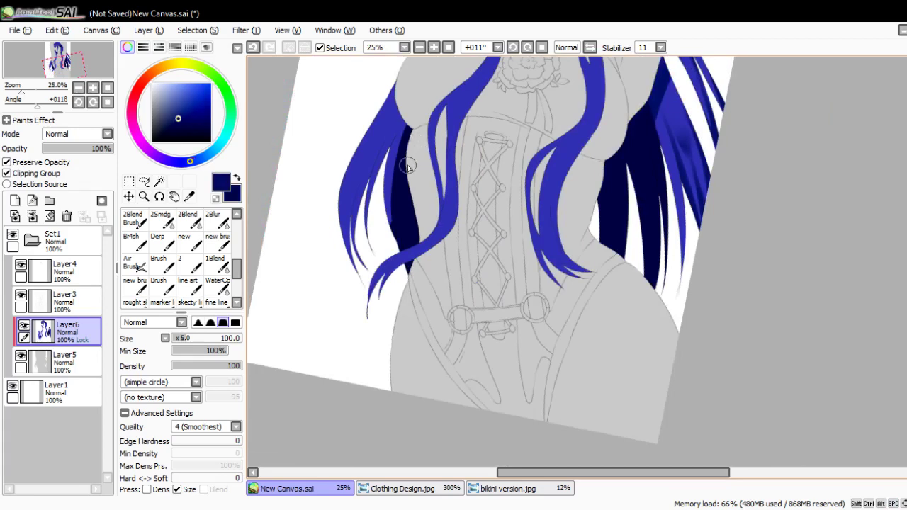
- Shade the split between the two back strands just below the arm navy with the line art brush
key(n)
scroll(397, 164, up, 2)
key(Home)
drag(370, 162, 365, 255)
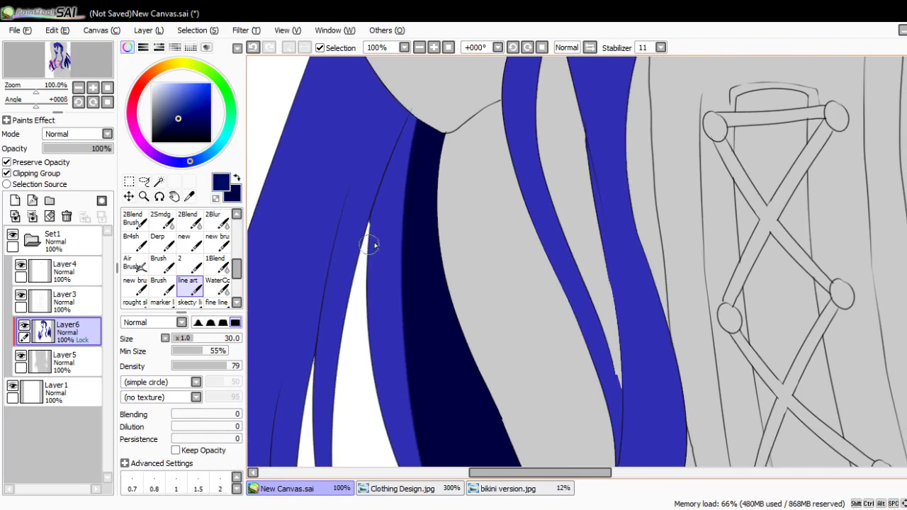
key(bracketleft)
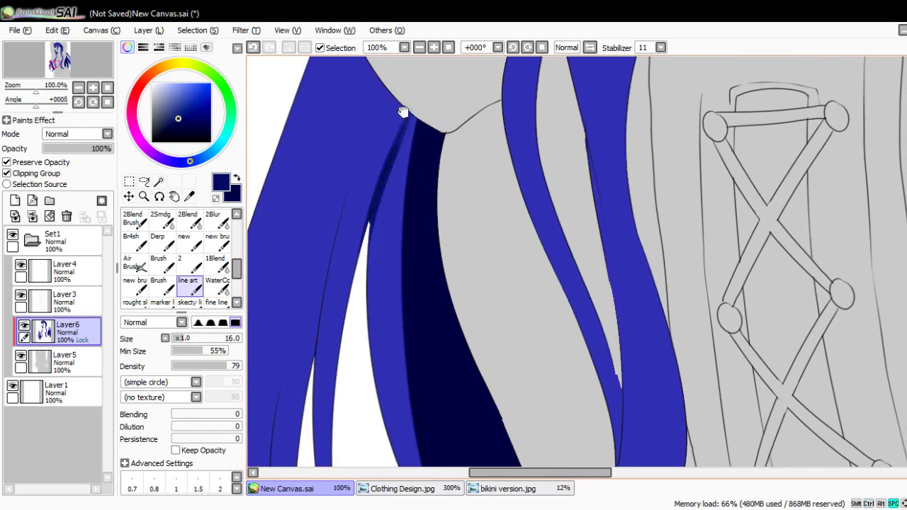
- Outline a zigzag navy shadow across the top of the outer back hair below the arm with the line art brush at size 16
mouse_move(403, 111)
mouse_down()
mouse_move(342, 221)
mouse_move(375, 350)
mouse_up()
key(ctrl+z)
mouse_move(318, 233)
mouse_down()
mouse_move(354, 249)
mouse_move(366, 370)
mouse_move(374, 282)
mouse_up()
drag(371, 325, 425, 214)
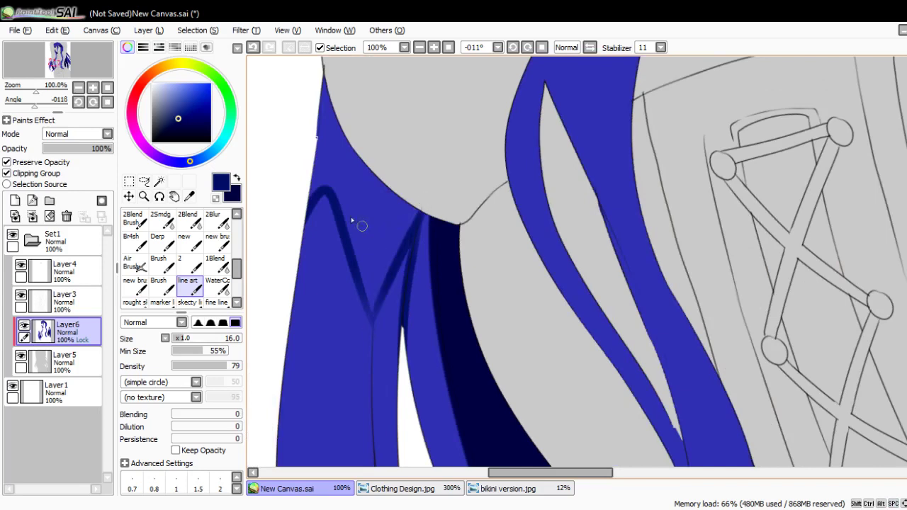
- Thicken the zigzag outline and fill the area between it and the arm with navy, using sizes 35, 25 and 40
key(bracketright)
key(bracketright)
key(bracketright)
key(bracketright)
mouse_move(333, 166)
mouse_down()
mouse_move(321, 201)
mouse_move(360, 257)
mouse_up()
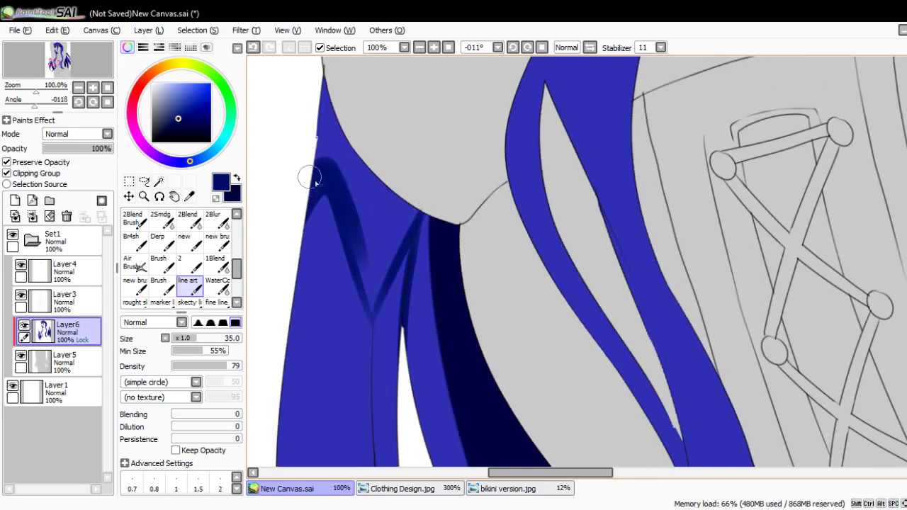
mouse_move(310, 178)
mouse_down()
mouse_move(366, 281)
mouse_move(375, 374)
mouse_move(416, 201)
mouse_up()
key(bracketleft)
key(bracketleft)
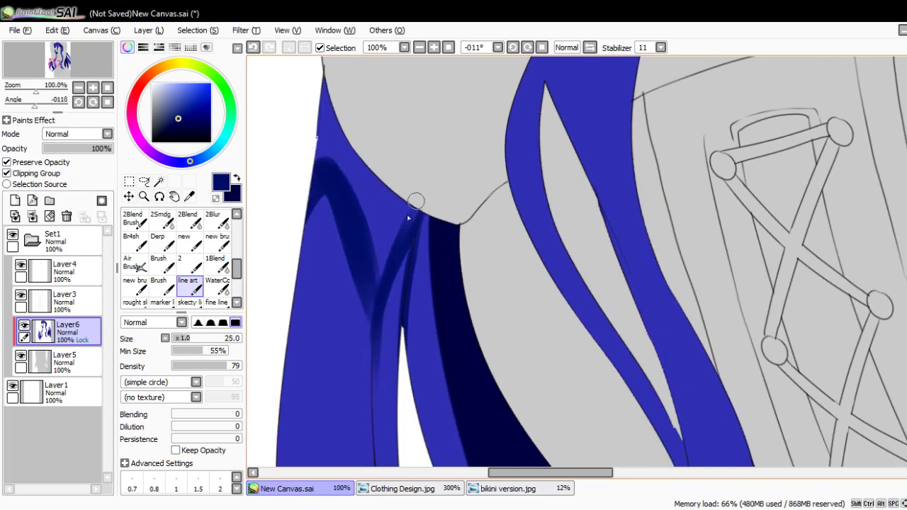
key(bracketright)
key(bracketright)
key(bracketright)
mouse_move(400, 238)
mouse_down()
mouse_move(374, 289)
mouse_move(367, 243)
mouse_move(374, 187)
mouse_move(315, 136)
mouse_move(331, 67)
mouse_up()
- Paint long navy shadows along the inner edge and tip of the outer back strand with the line art brush at sizes 20 and 25
scroll(383, 159, down, 3)
scroll(407, 224, up, 2)
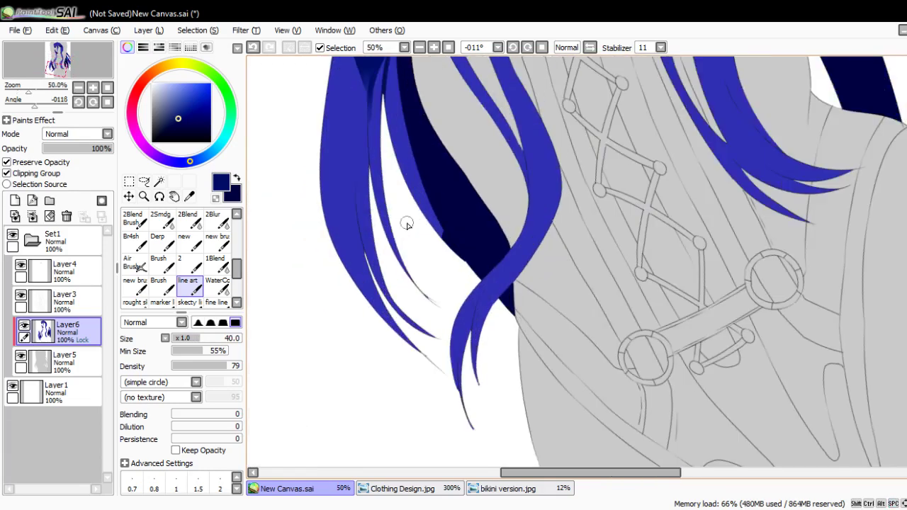
key(Home)
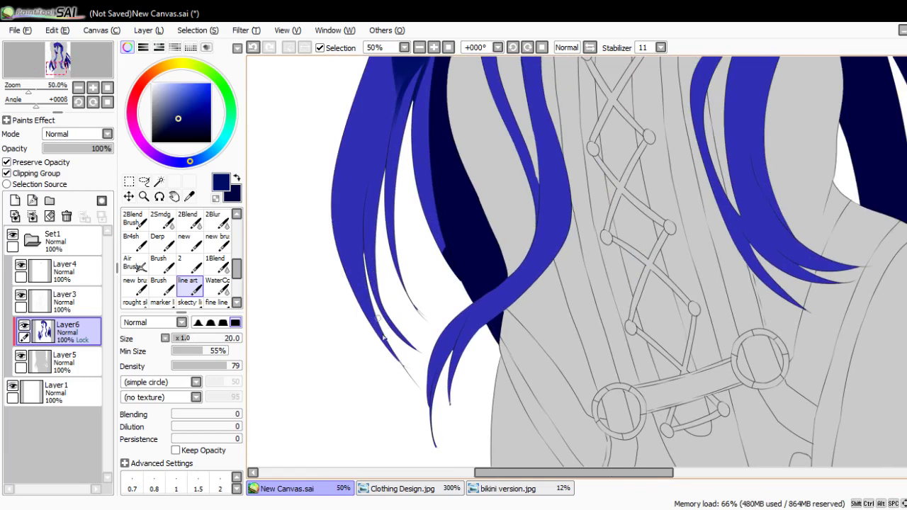
mouse_move(383, 339)
mouse_down()
mouse_move(361, 207)
mouse_move(364, 154)
mouse_move(358, 312)
mouse_move(382, 322)
mouse_up()
key(bracketright)
key(ctrl+z)
key(ctrl+z)
mouse_move(394, 376)
mouse_down()
mouse_move(374, 279)
mouse_move(381, 219)
mouse_up()
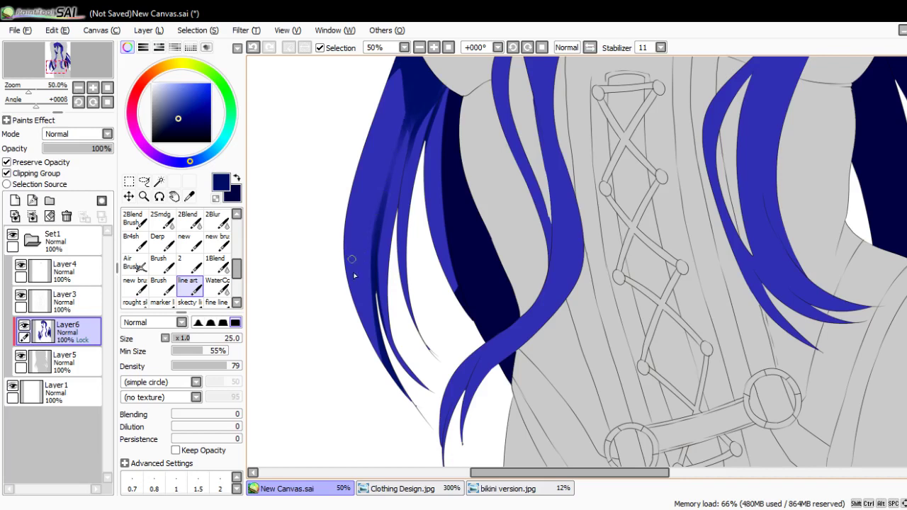
- Paint navy shadows along the outer edge of the outer back strand at sizes 25, 35 and 20, and blend the upper streak with the watercolour brush
mouse_move(373, 340)
mouse_down()
mouse_move(347, 233)
mouse_move(348, 168)
mouse_up()
key(bracketright)
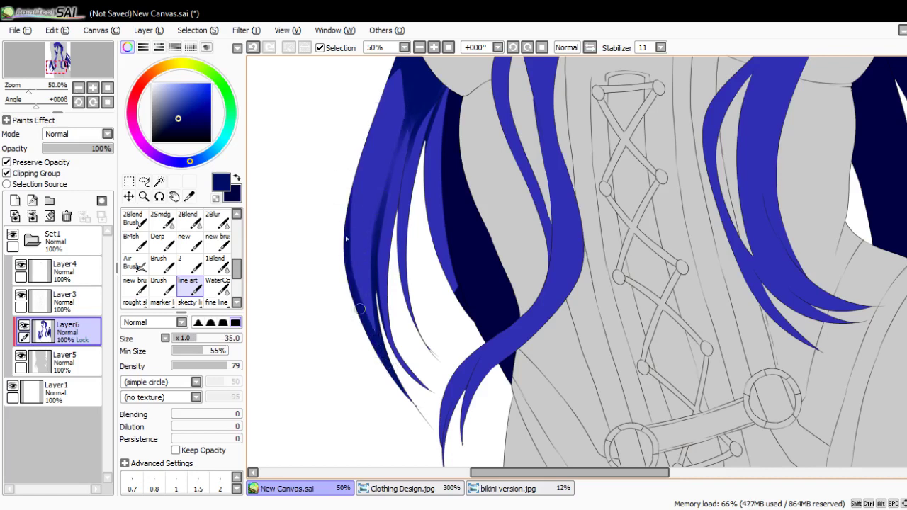
mouse_move(359, 309)
mouse_down()
mouse_move(350, 186)
mouse_move(365, 279)
mouse_up()
key(bracketleft)
key(bracketleft)
key(bracketleft)
key(bracketleft)
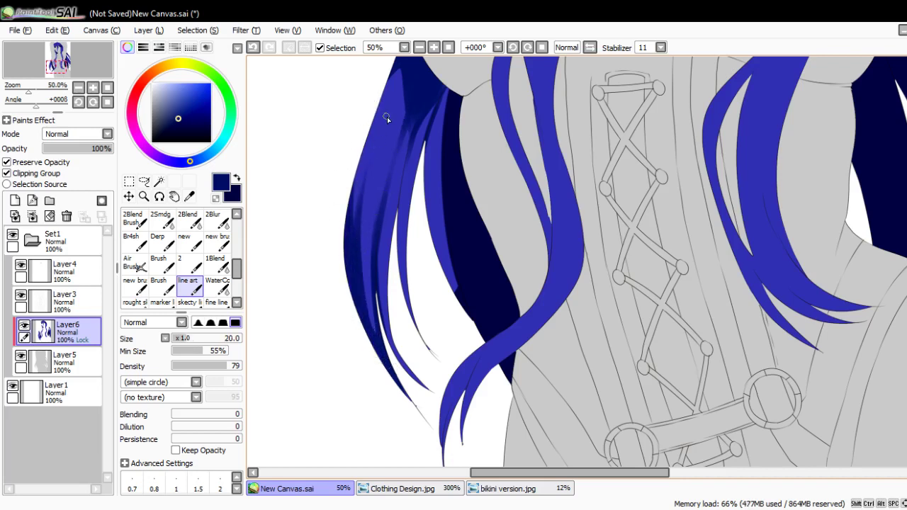
click(217, 283)
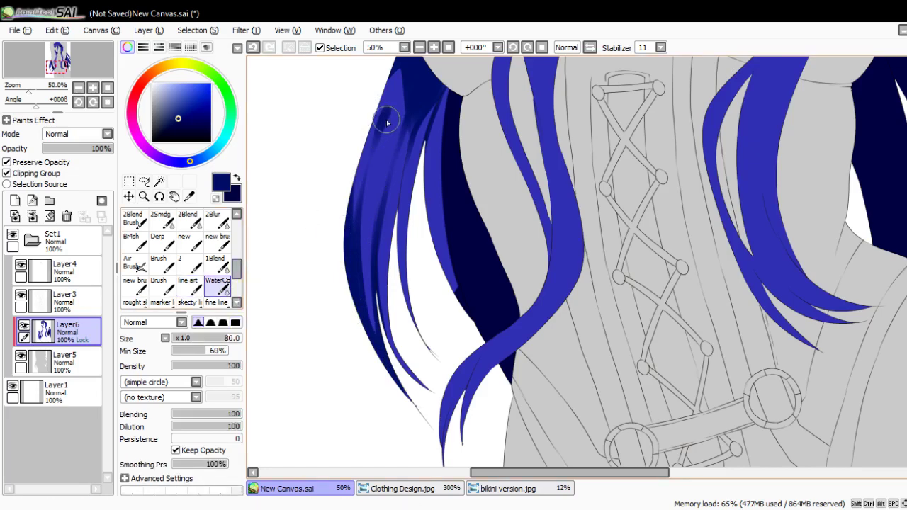
scroll(397, 167, down, 2)
key(n)
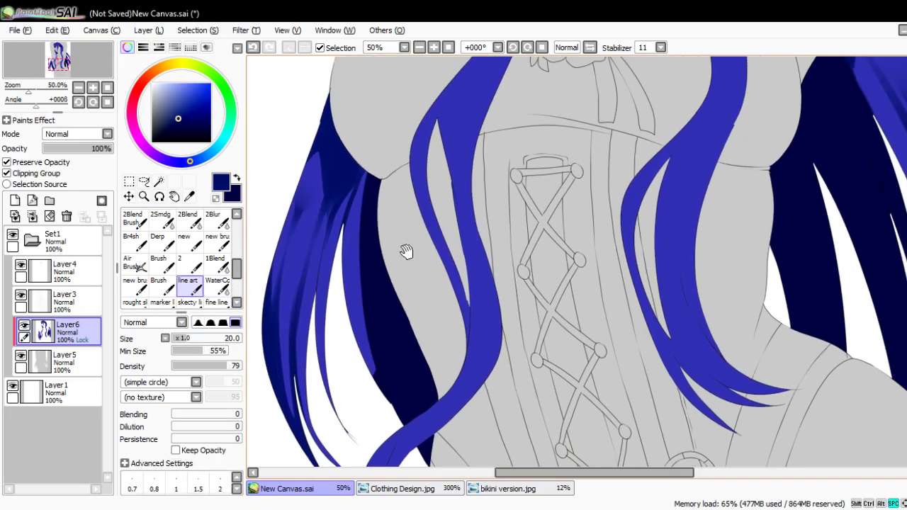
- Block in a broad navy shadow on the long side hair beside the arm with the line art brush at sizes 20 and 30
scroll(406, 251, down, 2)
scroll(390, 278, up, 2)
drag(390, 277, 373, 283)
scroll(384, 212, up, 2)
drag(352, 361, 368, 255)
key(ctrl+z)
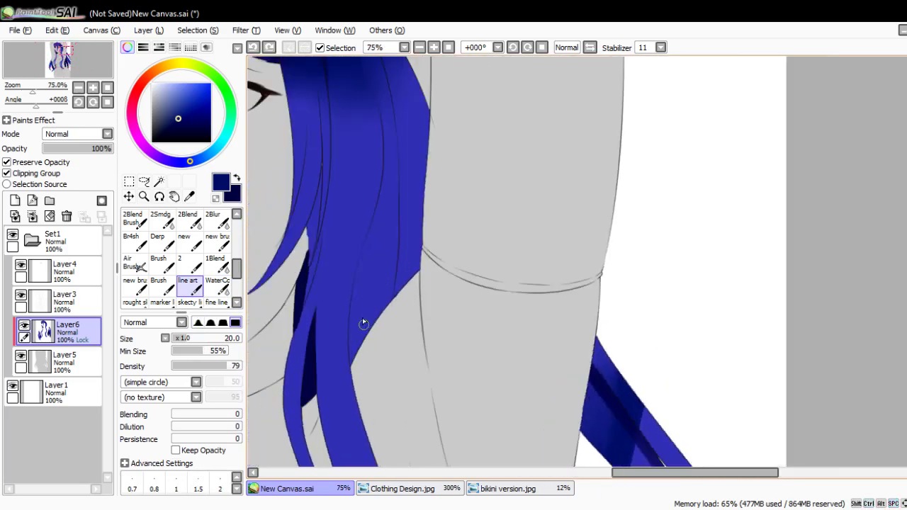
mouse_move(361, 366)
mouse_down()
mouse_move(375, 242)
mouse_move(382, 304)
mouse_up()
drag(360, 194, 414, 163)
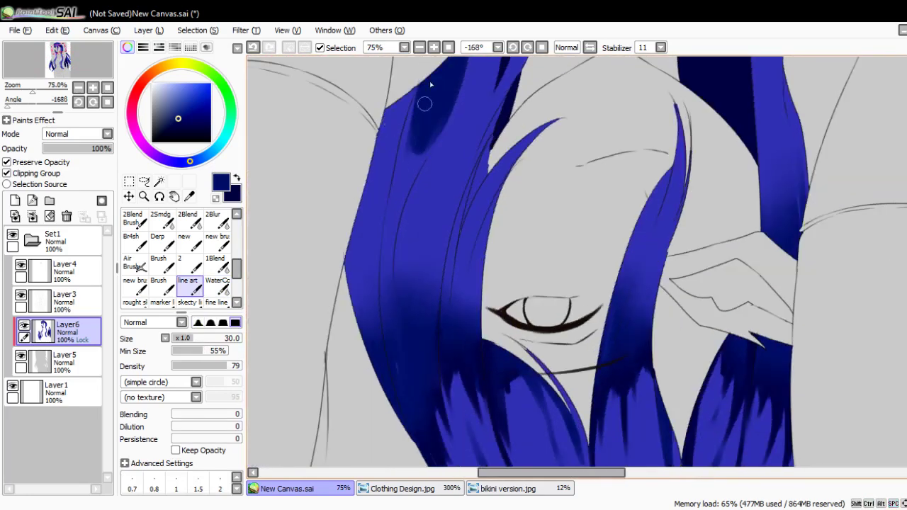
- Extend the side hair's navy shadow into a tapering band and clean up its edge with the line art brush at sizes 25, 16 and 20
scroll(379, 214, down, 1)
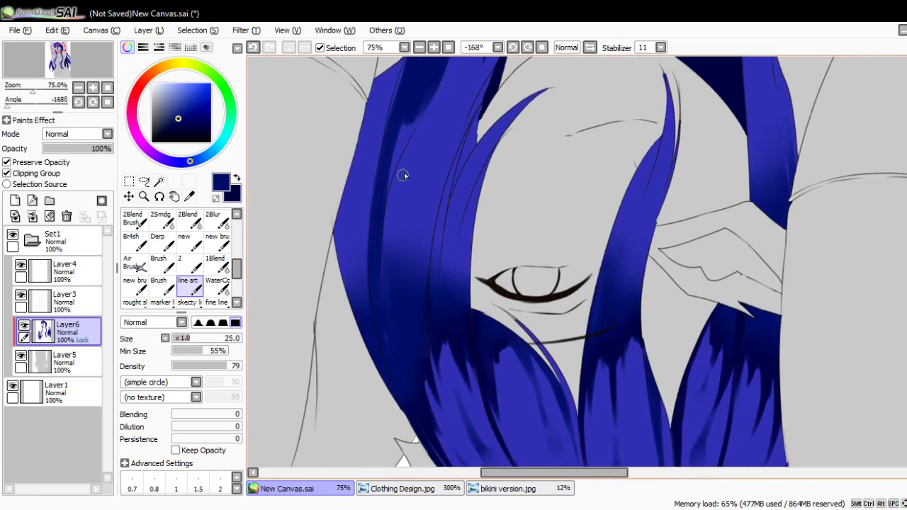
drag(417, 109, 396, 160)
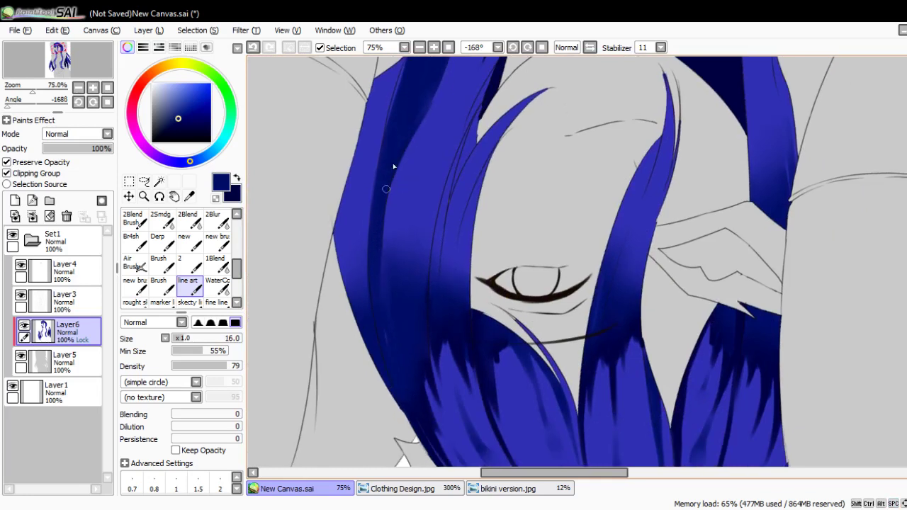
key(bracketleft)
key(bracketleft)
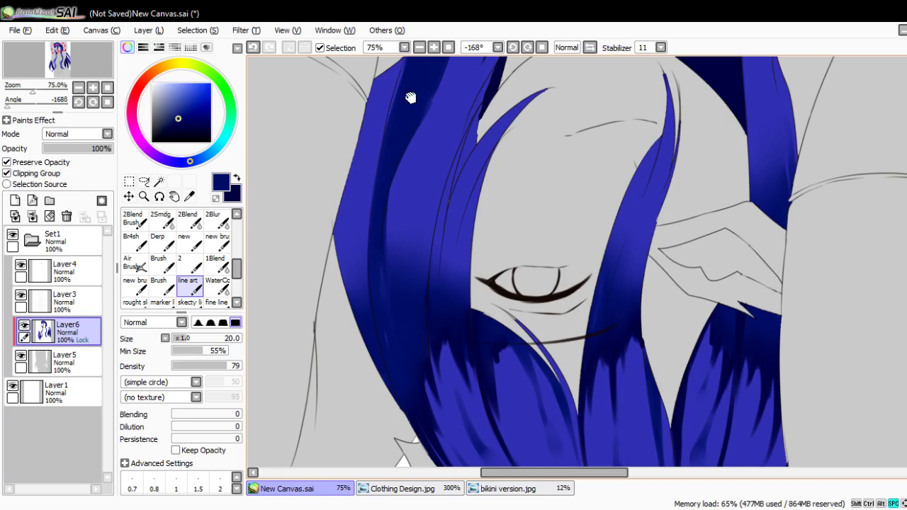
scroll(391, 171, up, 3)
scroll(371, 259, down, 2)
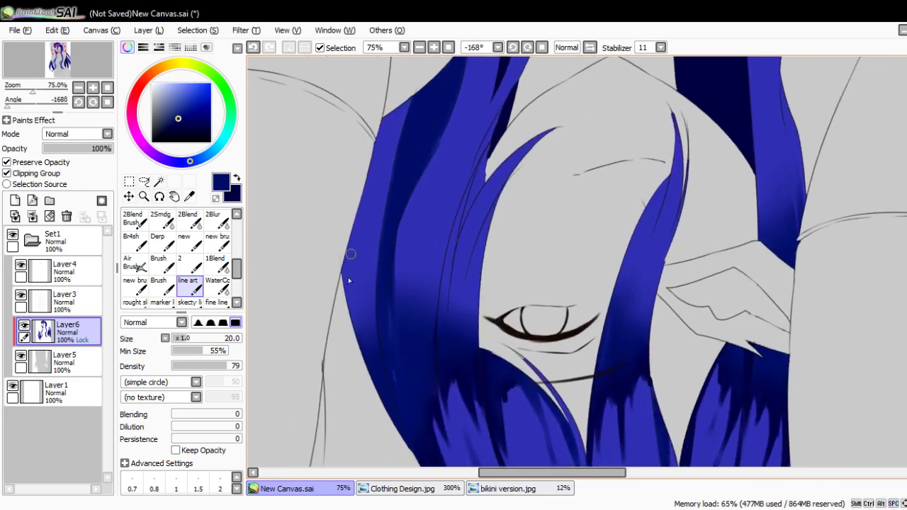
- Darken the side hair's outer edge with deeper navy streaks using the line art brush at sizes 14 and 16, and blend them with the watercolour brush
alt+click(348, 277)
mouse_move(343, 283)
mouse_down()
mouse_move(410, 102)
mouse_move(358, 198)
mouse_move(402, 98)
mouse_move(370, 297)
mouse_move(377, 217)
mouse_up()
mouse_move(387, 153)
mouse_down()
mouse_move(390, 184)
mouse_move(396, 114)
mouse_move(363, 292)
mouse_up()
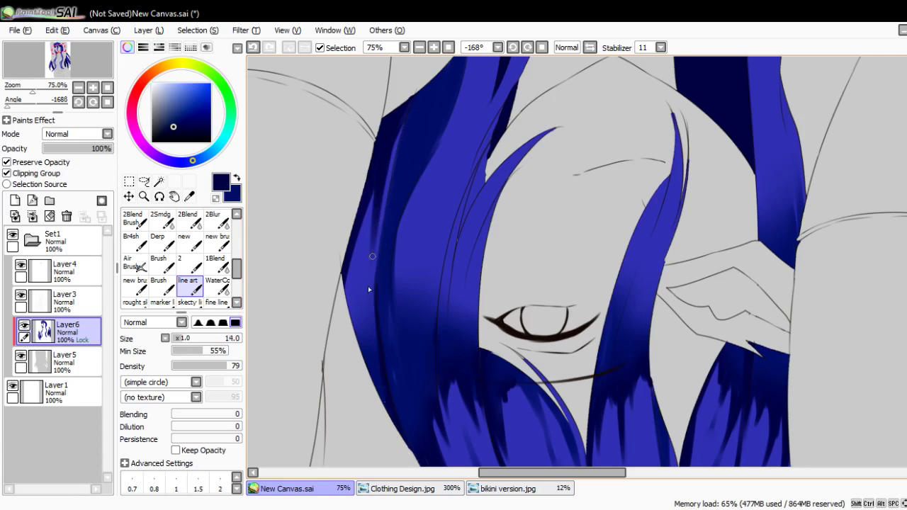
drag(368, 325, 370, 248)
key(bracketleft)
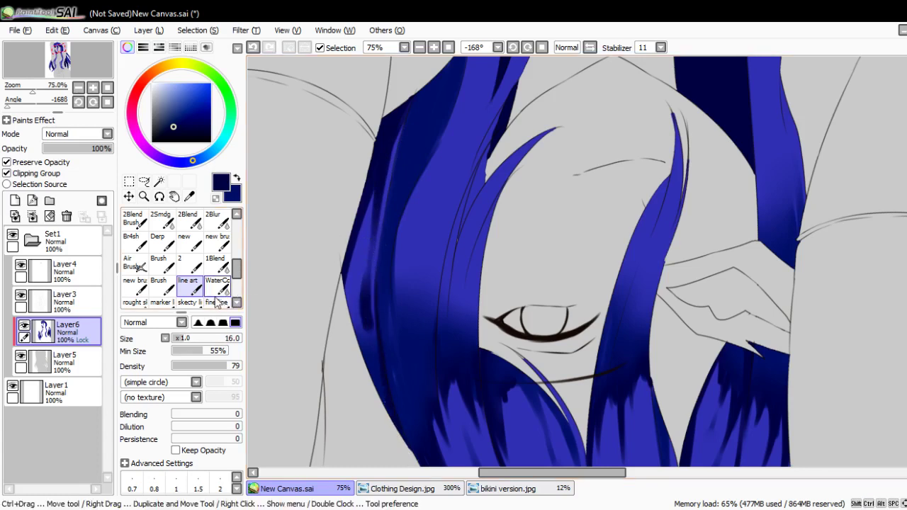
click(217, 285)
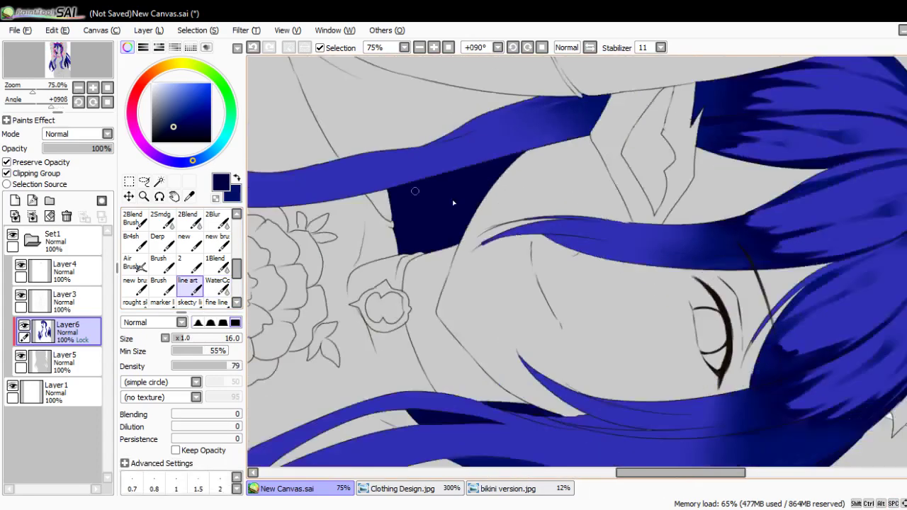
drag(453, 203, 401, 225)
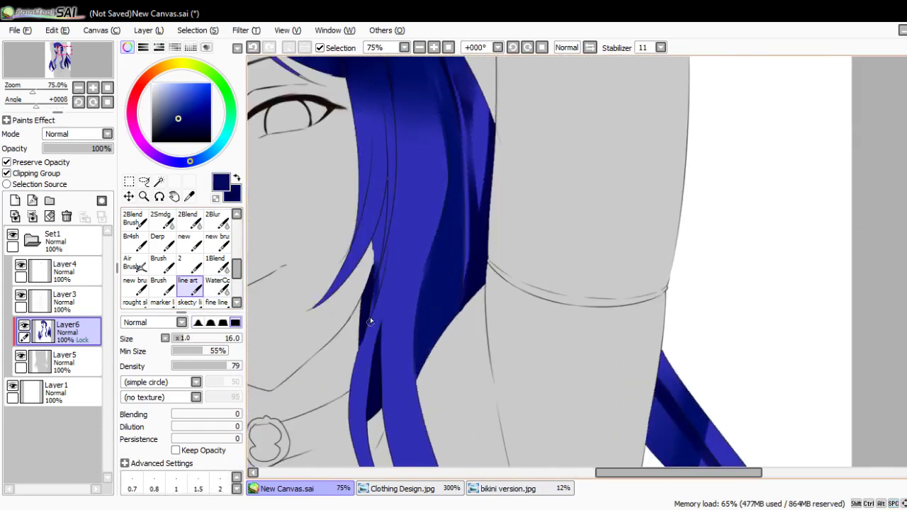
- Shade the side hair navy where it emerges from under the thin strand beside the cheek, using the line art brush at sizes 16 and 14
scroll(416, 297, up, 2)
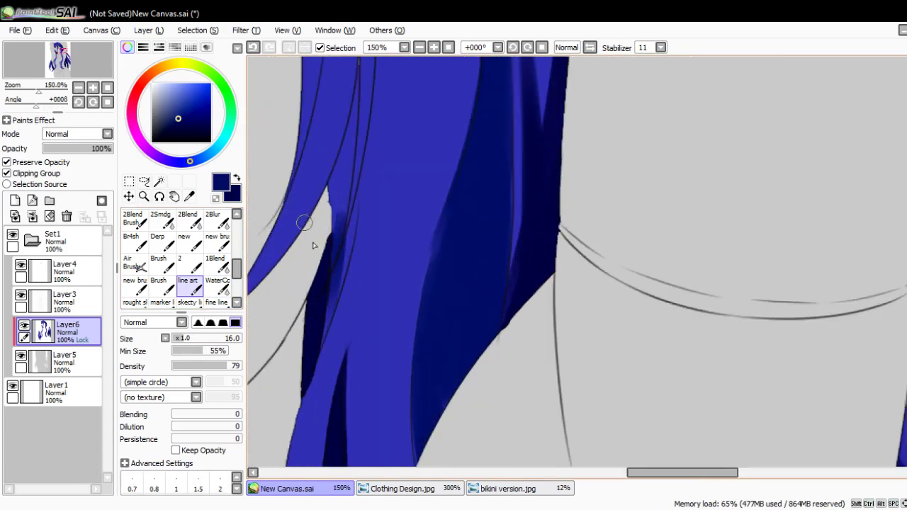
drag(329, 295, 318, 362)
mouse_move(332, 287)
mouse_down()
mouse_move(366, 168)
mouse_move(358, 210)
mouse_move(367, 117)
mouse_move(342, 227)
mouse_move(349, 146)
mouse_up()
key(bracketright)
key(bracketright)
key(bracketright)
drag(331, 233, 348, 128)
mouse_move(342, 169)
mouse_down()
mouse_move(352, 230)
mouse_move(366, 113)
mouse_up()
drag(354, 248, 371, 101)
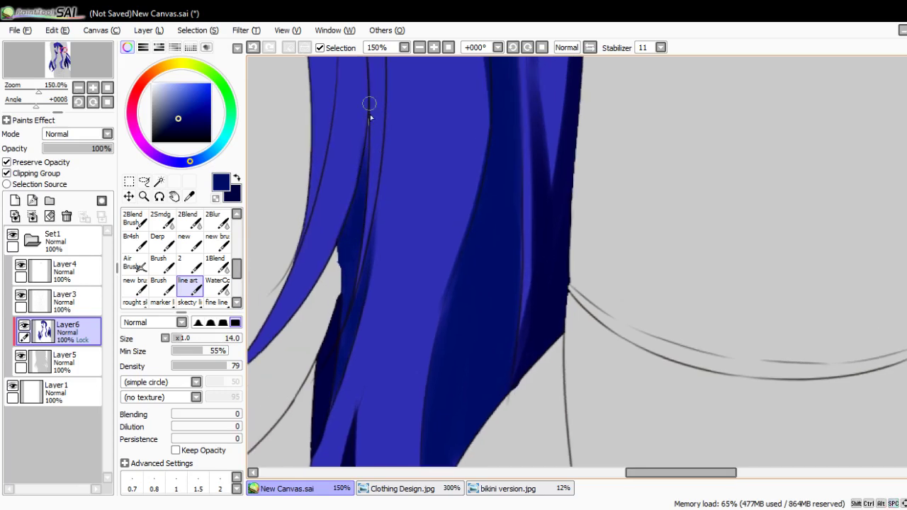
- Deepen the narrow gap beneath the cheek strand with darker navy, using the line art brush at size 9
mouse_move(337, 287)
mouse_down()
mouse_move(385, 141)
mouse_move(367, 214)
mouse_up()
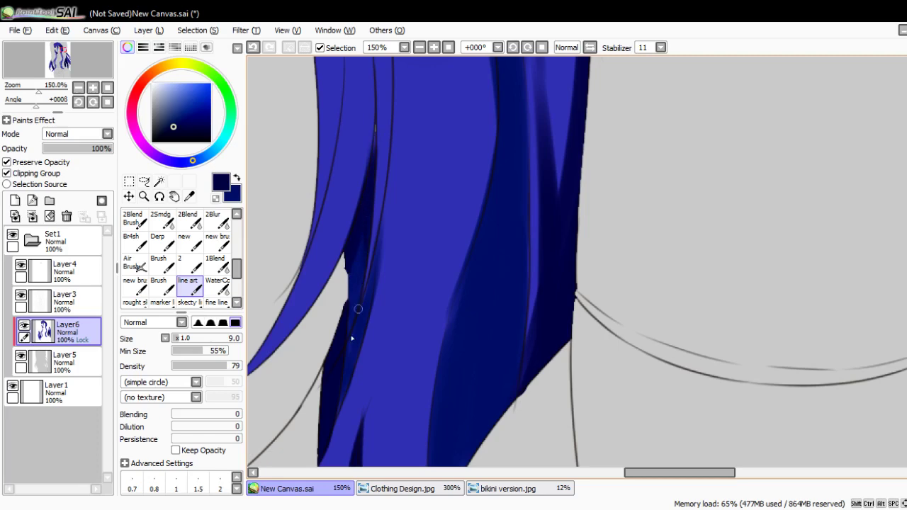
key(])
drag(362, 306, 382, 213)
scroll(382, 218, down, 3)
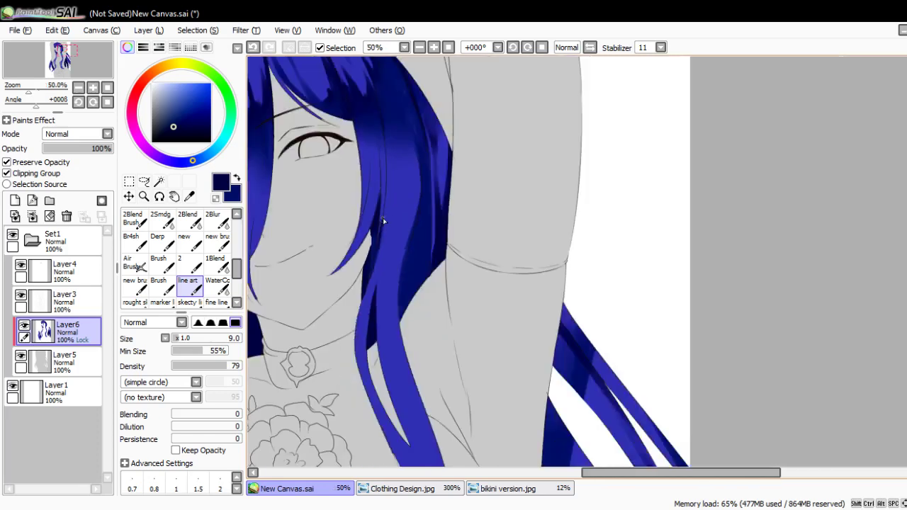
scroll(388, 245, up, 1)
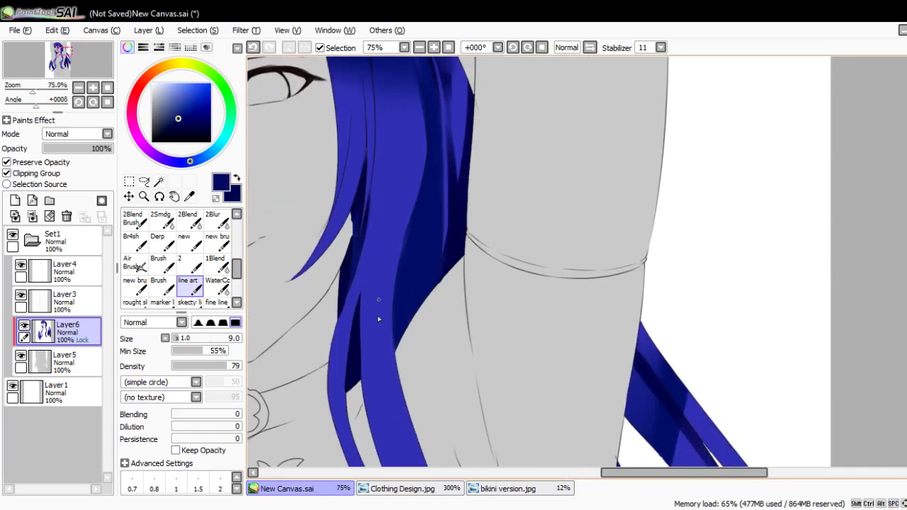
- Undo the last stroke, paint navy streaks down the middle of the side hair above its split, and blend them with the watercolour brush at size 40
key(ctrl+z)
drag(361, 306, 367, 267)
key(bracketright)
key(bracketright)
key(bracketright)
mouse_move(384, 187)
mouse_down()
mouse_move(372, 246)
mouse_move(386, 186)
mouse_move(381, 221)
mouse_up()
key(bracketleft)
key(bracketleft)
click(216, 286)
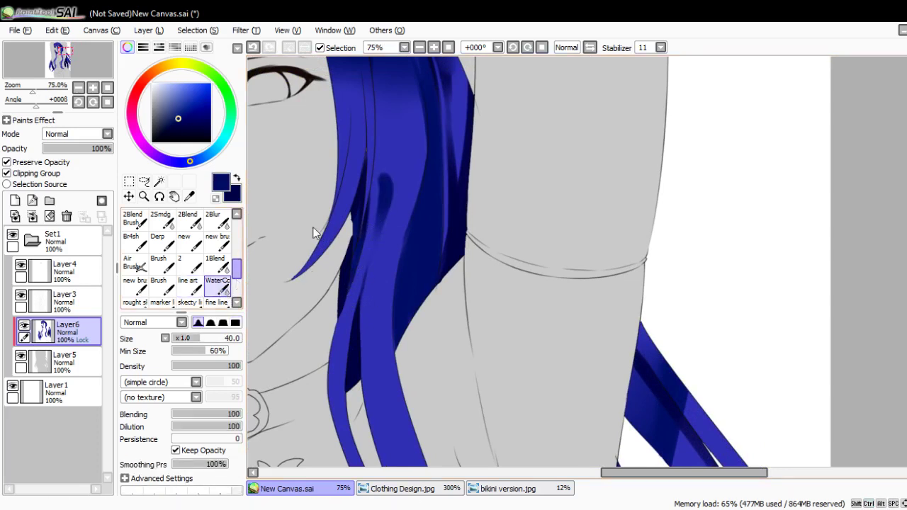
key(n)
- Paint a thin navy shadow along the face-side edge of the cheek strand with the line art brush at sizes 14 and 12, redoing the first stroke
mouse_move(357, 141)
mouse_down()
mouse_move(381, 226)
mouse_move(373, 233)
mouse_move(475, 260)
mouse_move(388, 177)
mouse_move(425, 192)
mouse_move(435, 168)
mouse_up()
drag(428, 278, 417, 211)
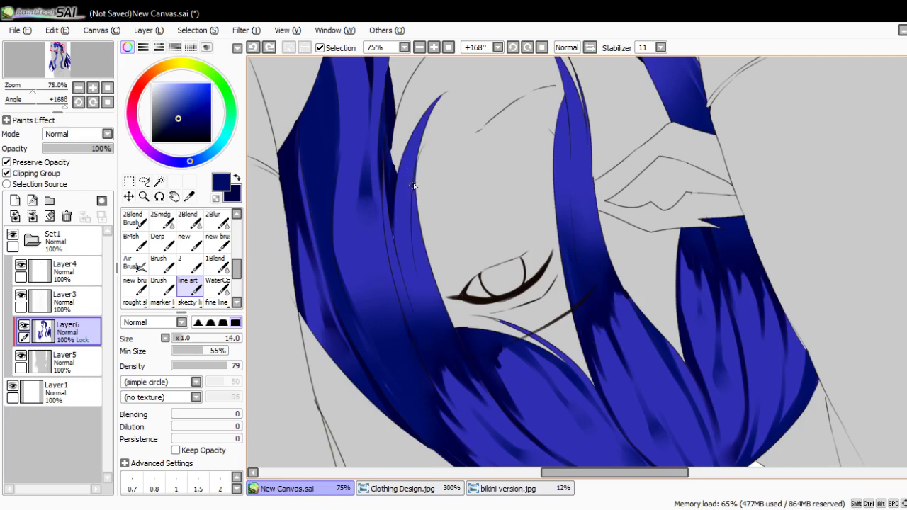
key(bracketleft)
drag(422, 164, 410, 263)
key(ctrl+z)
drag(419, 164, 411, 269)
alt+click(442, 337)
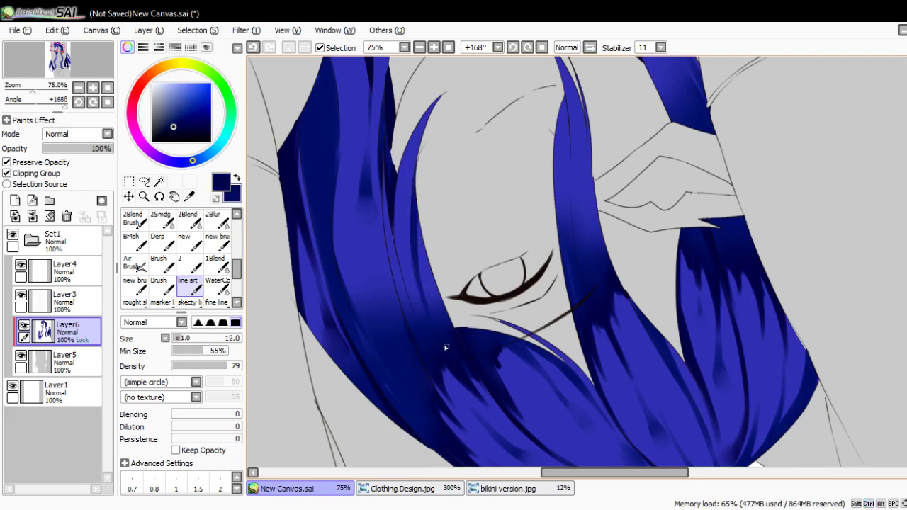
key(ctrl+z)
- Add darker navy at the root of the cheek strand beside the eye with the line art brush, and blend it with the watercolour brush at size 25
scroll(447, 344, up, 4)
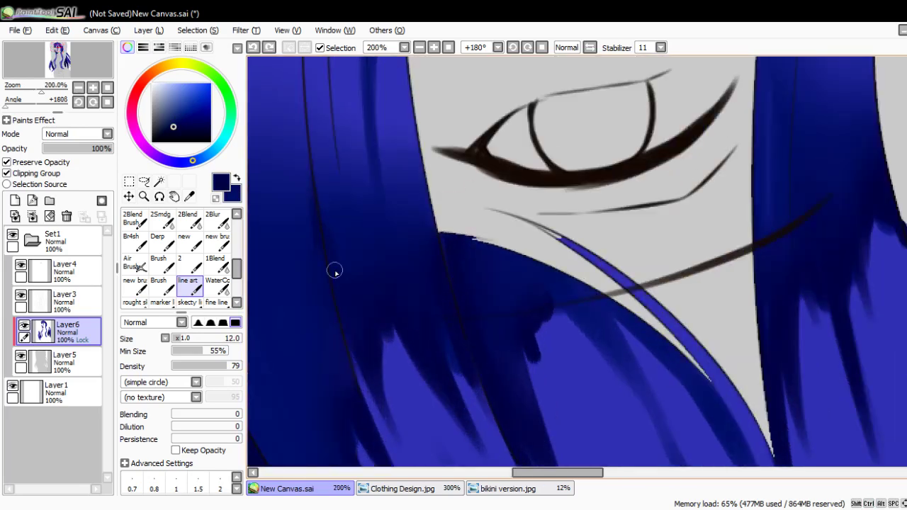
key(bracketright)
drag(396, 249, 392, 236)
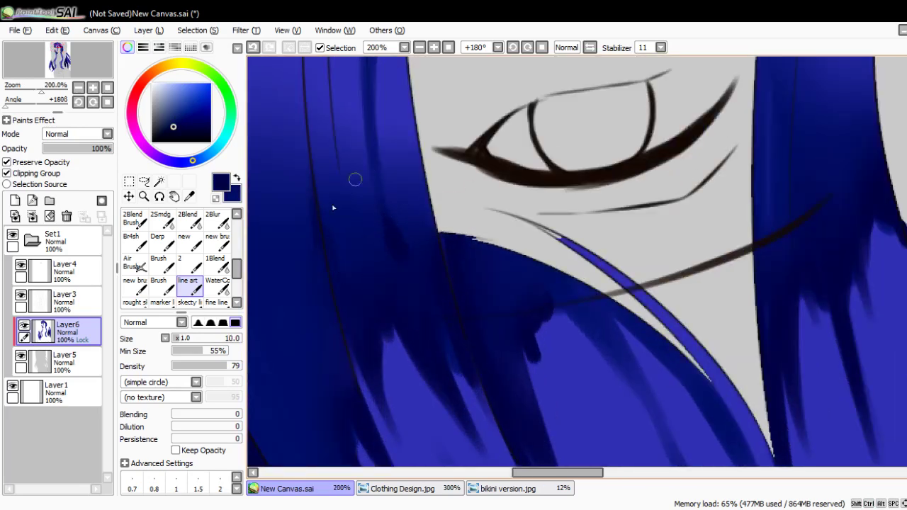
key(c)
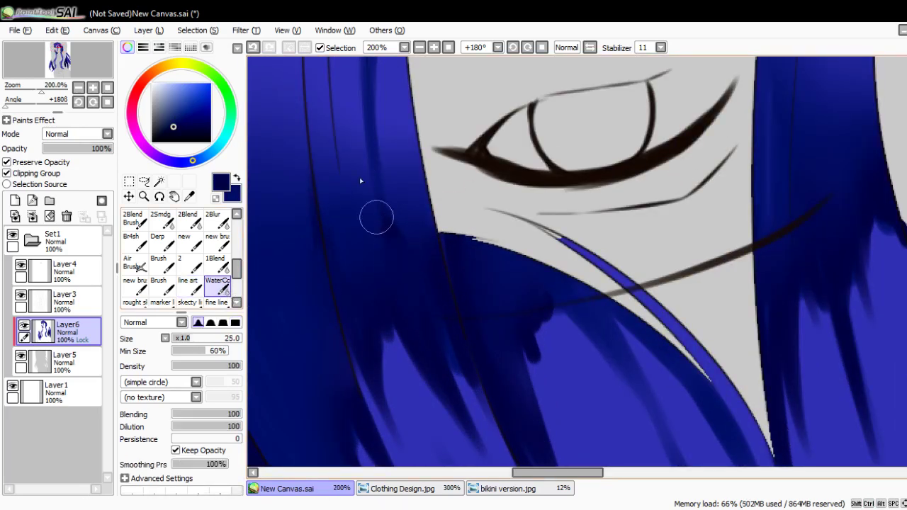
scroll(359, 177, up, 5)
- Paint thin dark navy shadows along the dividing lines between the cheek strand and the side hair with the line art brush at size 10
key(n)
drag(361, 99, 354, 273)
drag(353, 205, 358, 296)
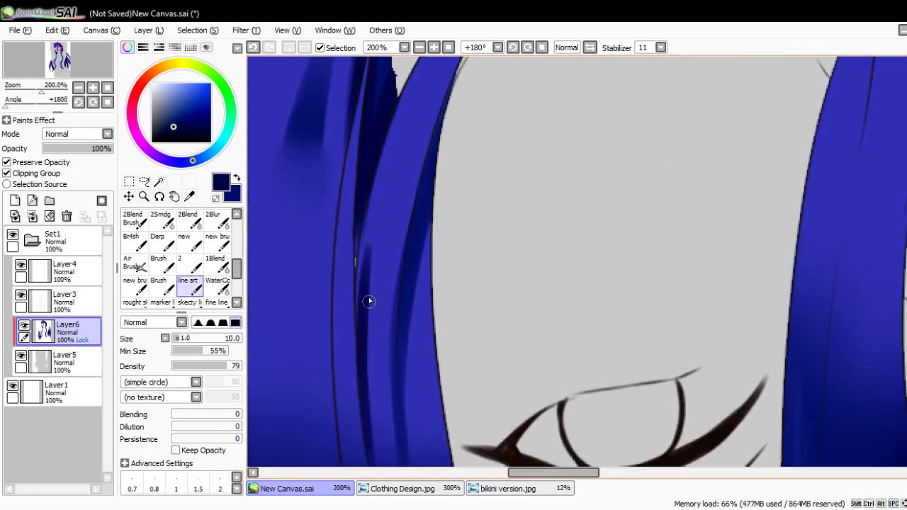
drag(368, 206, 363, 298)
drag(382, 146, 361, 282)
mouse_move(373, 220)
mouse_down()
mouse_move(374, 328)
mouse_move(379, 184)
mouse_up()
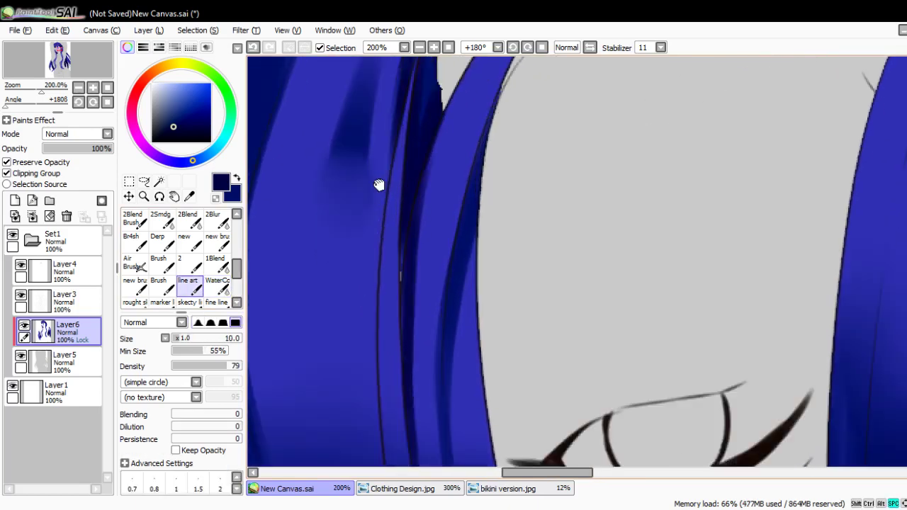
- Darken the wide side hair along its dividing line near the root with dark navy, using the line art brush at size 10
scroll(379, 185, down, 3)
drag(356, 314, 328, 218)
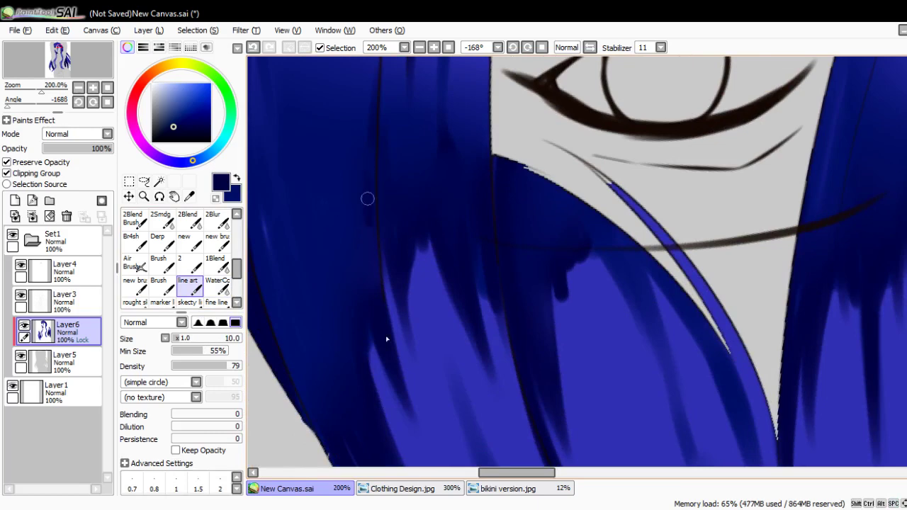
scroll(391, 352, up, 3)
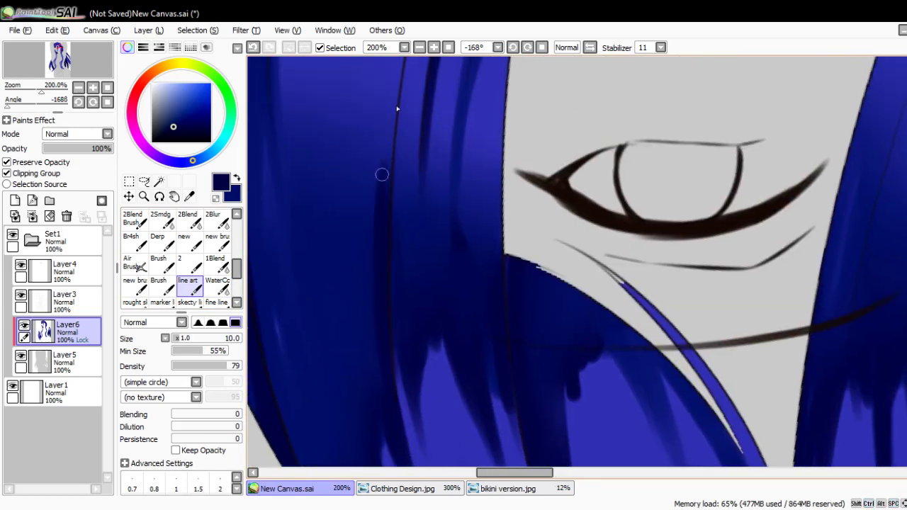
scroll(378, 320, up, 6)
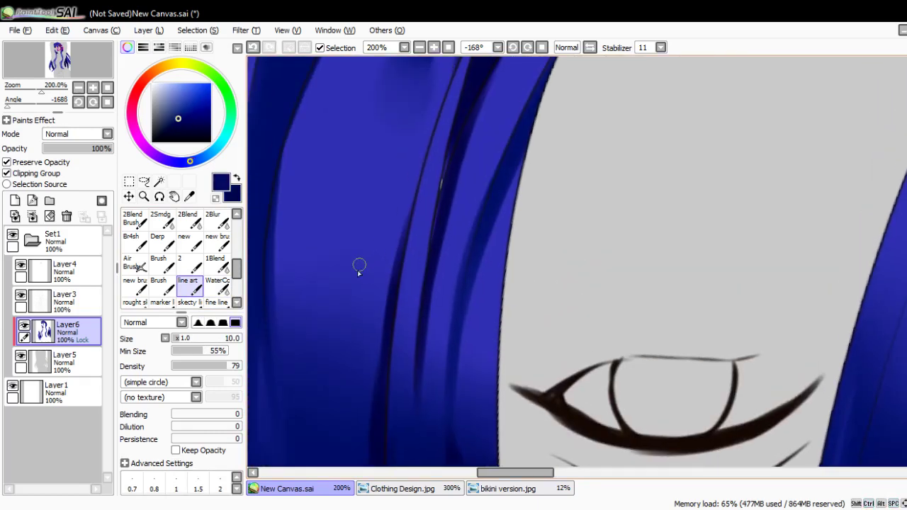
- Paint a curved navy streak up the middle of the wide side hair and blend it with the watercolour brush at size 25
mouse_move(339, 358)
mouse_down()
mouse_move(388, 211)
mouse_move(420, 149)
mouse_up()
click(220, 285)
click(220, 285)
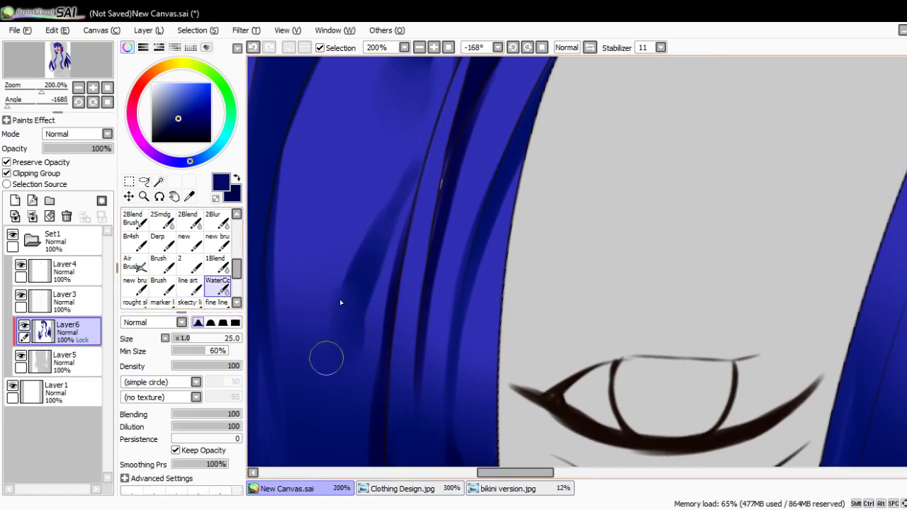
mouse_move(401, 226)
mouse_down()
mouse_move(345, 372)
mouse_move(427, 139)
mouse_move(395, 360)
mouse_move(409, 318)
mouse_move(324, 435)
mouse_move(344, 435)
mouse_move(473, 265)
mouse_move(359, 283)
mouse_up()
key(n)
- Add darker navy along the lower inner edge of the side hair's shadow beside the arm with the line art brush at size 16
alt+click(361, 297)
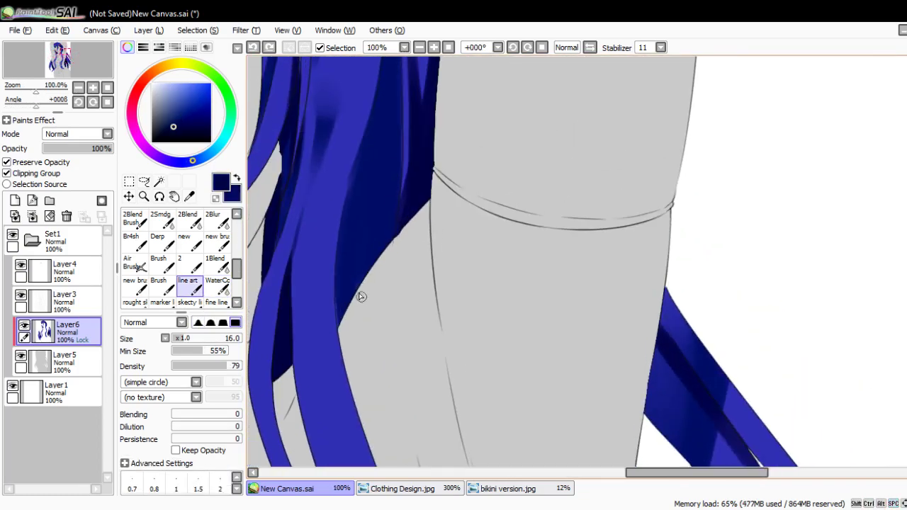
drag(341, 329, 335, 253)
drag(348, 300, 347, 224)
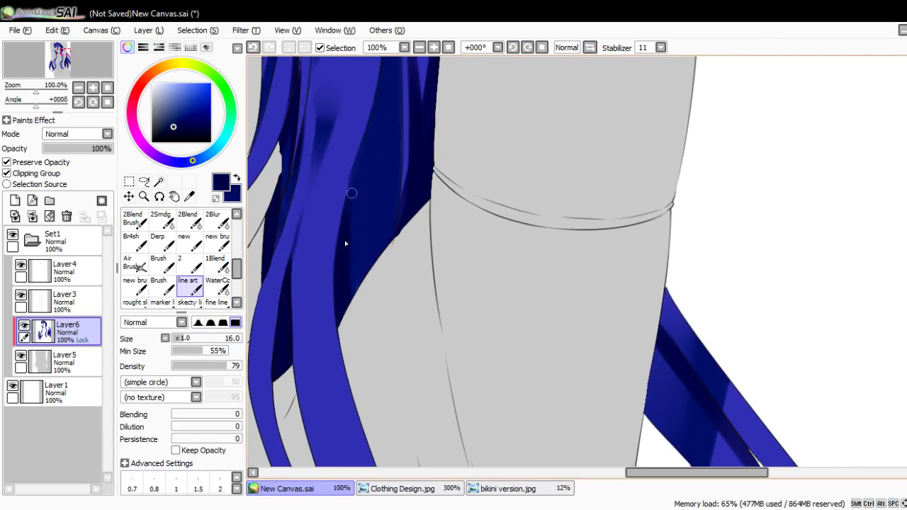
scroll(356, 279, up, 5)
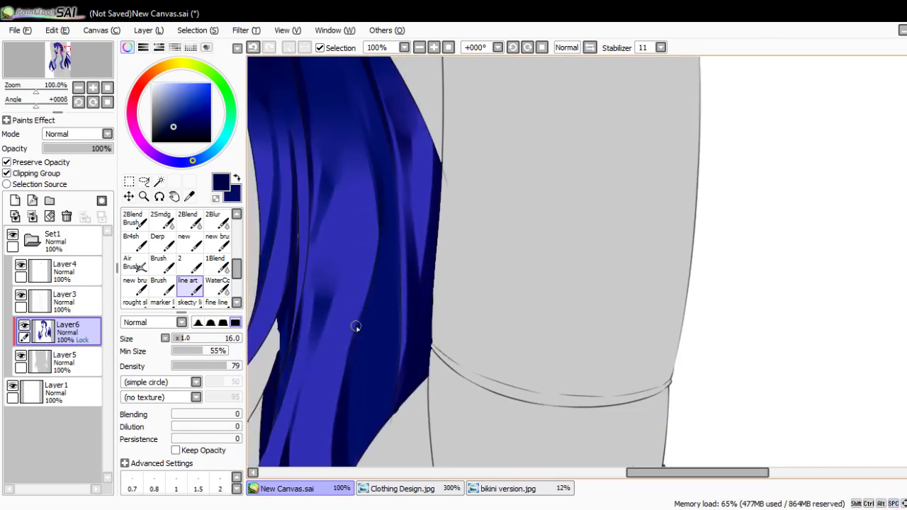
scroll(356, 327, down, 4)
scroll(399, 183, up, 2)
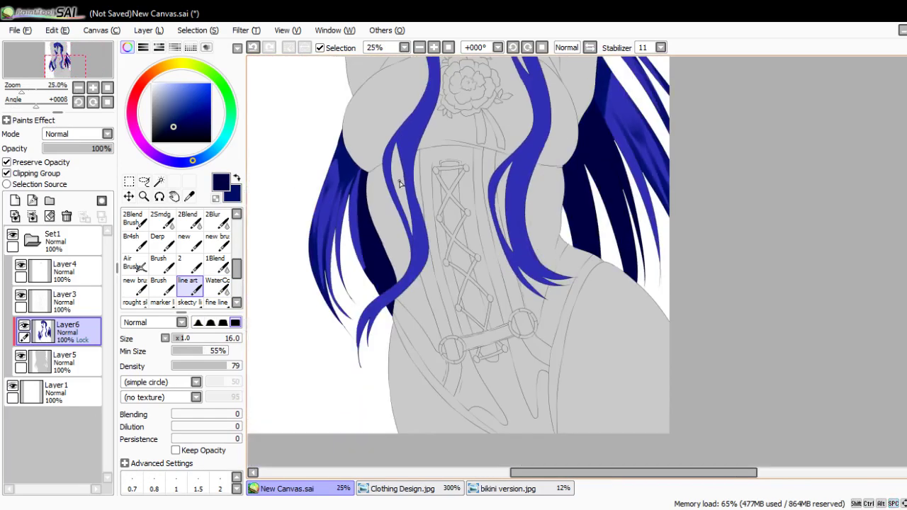
- Paint navy shadows along the lower strands of the left-hand back hair with the line art brush at size 16
scroll(400, 183, up, 3)
mouse_move(336, 347)
mouse_down()
mouse_move(334, 396)
mouse_move(327, 197)
mouse_up()
drag(327, 272, 327, 149)
drag(329, 312, 333, 178)
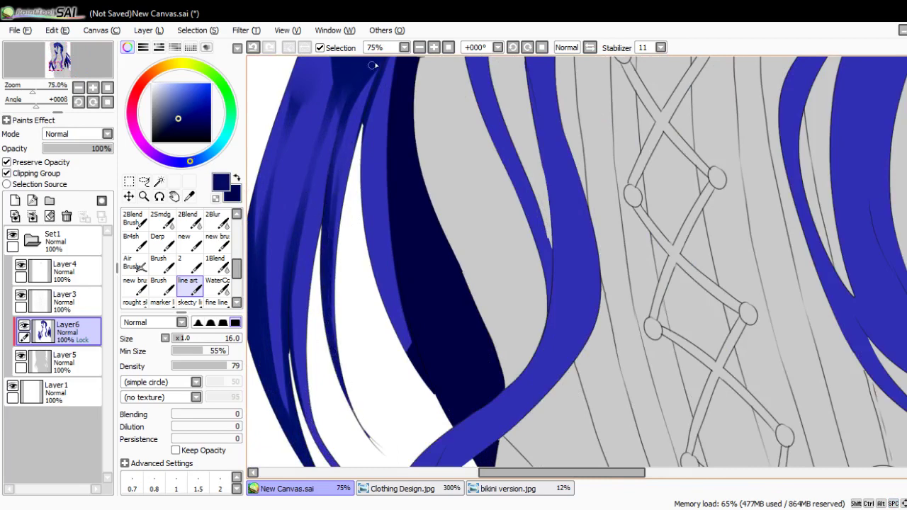
- Paint navy up the middle of the left front strand's forked lower tip with the line art brush at size 20
drag(329, 225, 377, 340)
scroll(376, 340, down, 1)
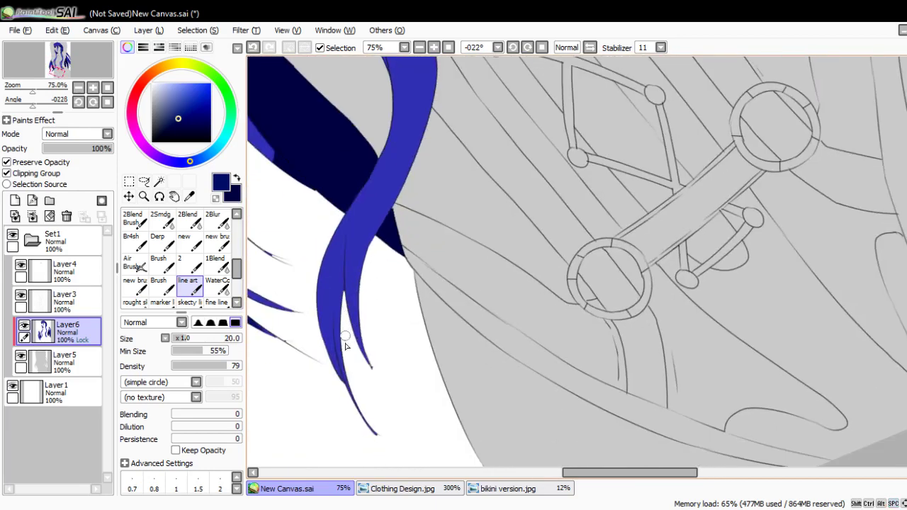
drag(354, 391, 335, 261)
drag(339, 315, 344, 231)
key(bracketleft)
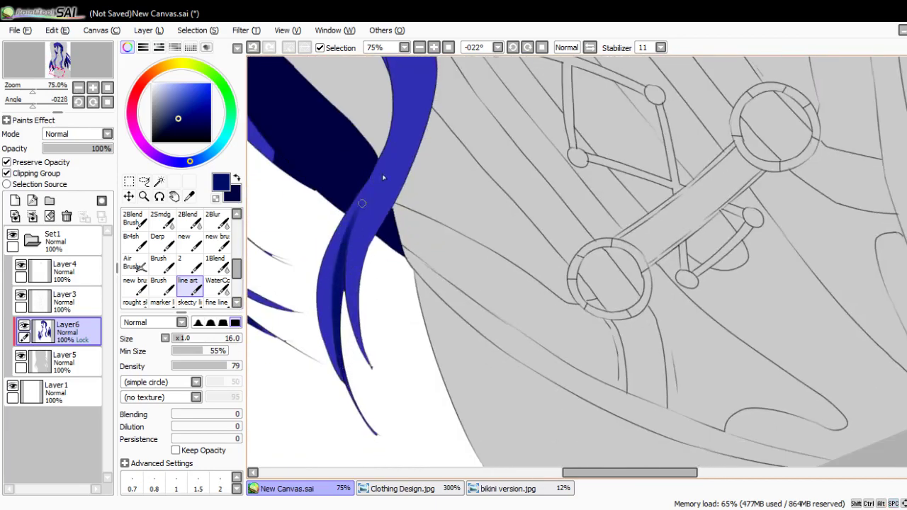
- Add thinner navy streaks where the left front strand crosses the back hair and blend them with the watercolour brush at size 25
key(bracketleft)
key(bracketleft)
drag(392, 150, 377, 182)
mouse_move(344, 377)
mouse_down()
mouse_move(327, 246)
mouse_move(332, 310)
mouse_move(334, 208)
mouse_up()
click(217, 283)
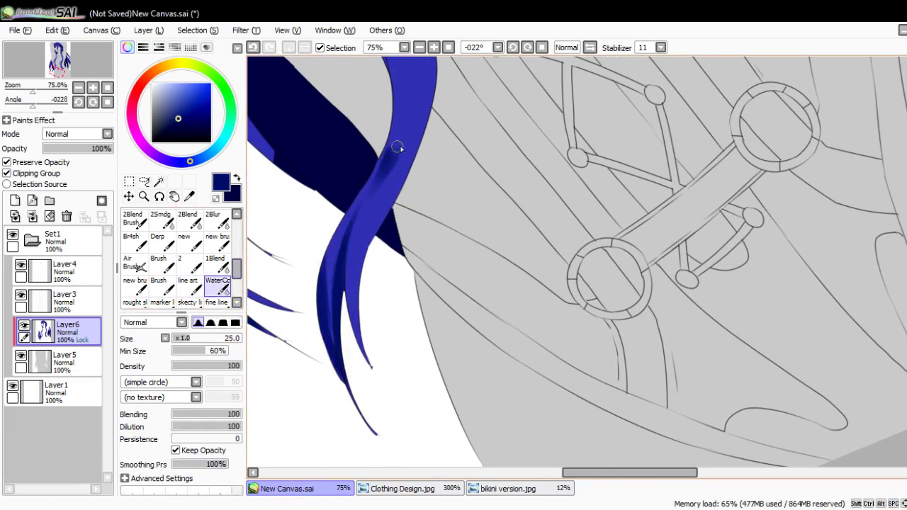
- Shade the shorter tip of the left front strand's fork with navy using the line art brush at size 14
scroll(375, 257, up, 1)
key(n)
mouse_move(368, 374)
mouse_down()
mouse_move(361, 220)
mouse_move(347, 244)
mouse_up()
key(ctrl+z)
key(ctrl+z)
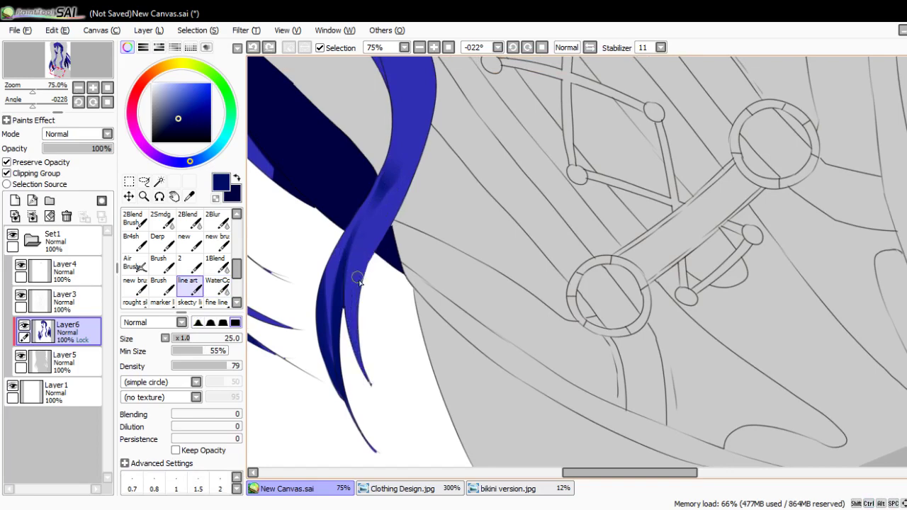
drag(360, 368, 354, 238)
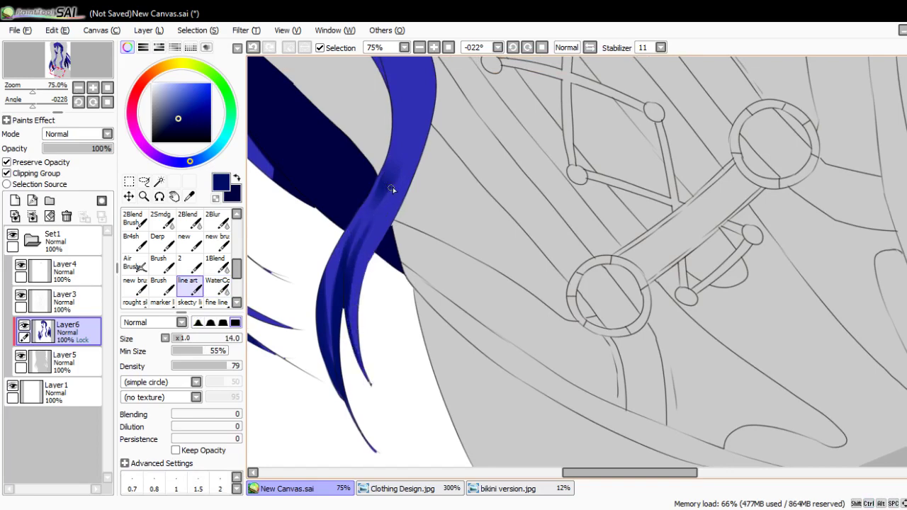
drag(393, 187, 368, 268)
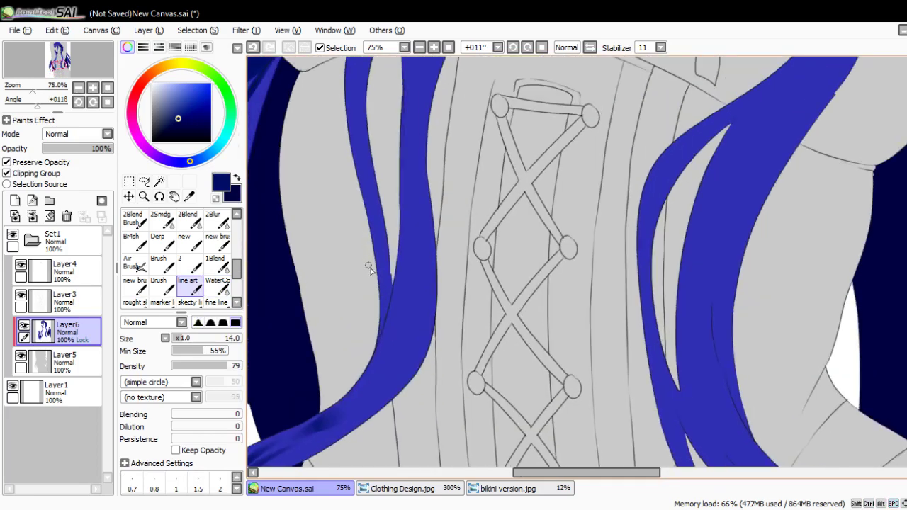
- Cover the thin branch that splits off the left front strand beside the corset with navy, using an enlarged line art brush
key(bracketright)
key(bracketright)
key(bracketright)
key(bracketright)
drag(374, 333, 383, 213)
mouse_move(381, 259)
mouse_down()
mouse_move(367, 126)
mouse_move(365, 137)
mouse_move(372, 240)
mouse_move(370, 176)
mouse_move(389, 127)
mouse_up()
key(ctrl+z)
drag(375, 301, 386, 95)
key(Home)
drag(376, 328, 364, 223)
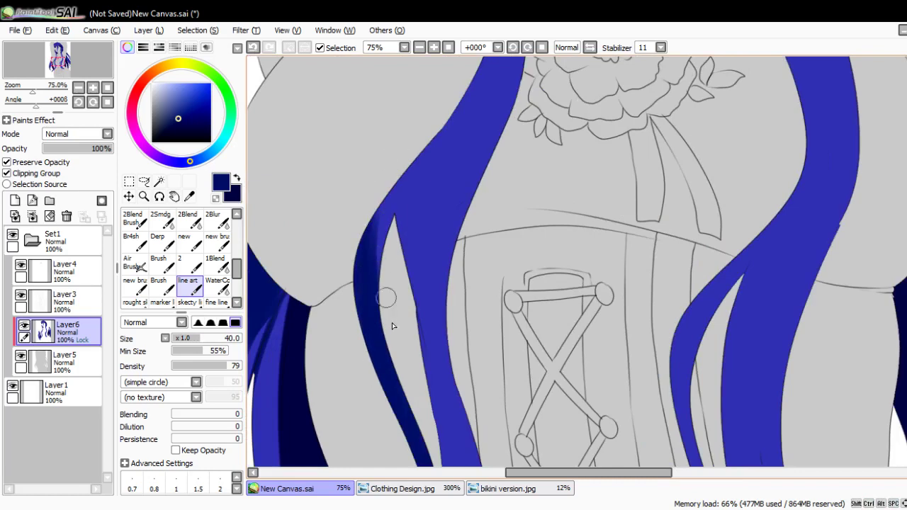
- Carry the navy up the thin branch to its split from the left front strand with the line art brush at sizes 40 and 25
drag(386, 297, 396, 185)
drag(387, 268, 439, 106)
key(Delete)
key(bracketleft)
key(bracketleft)
key(bracketleft)
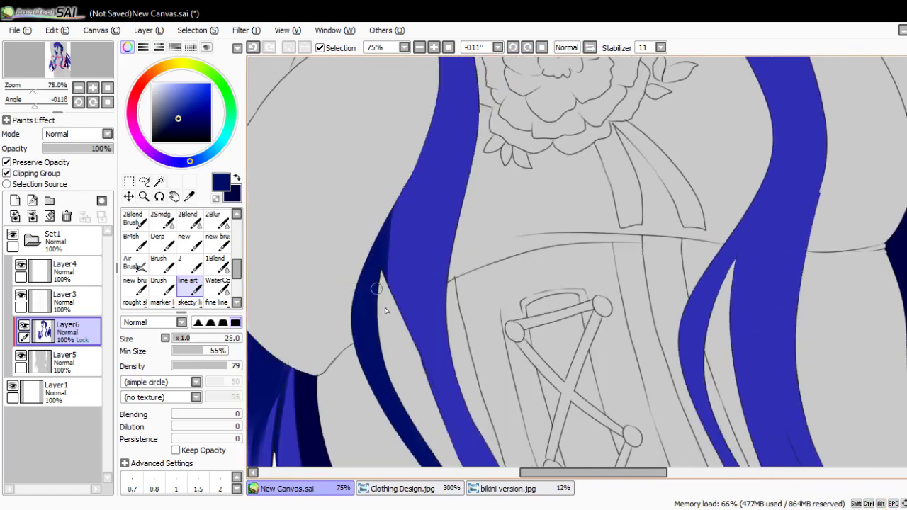
drag(385, 308, 415, 154)
scroll(395, 229, down, 6)
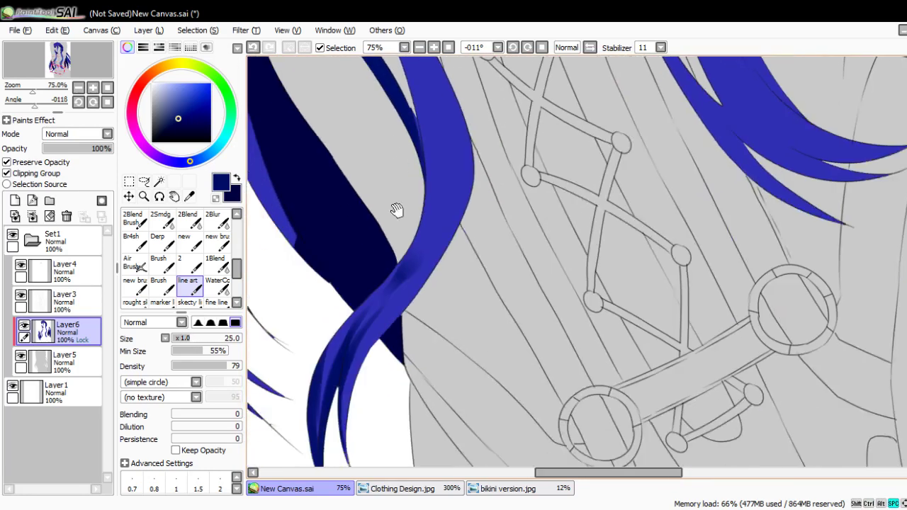
scroll(407, 276, up, 5)
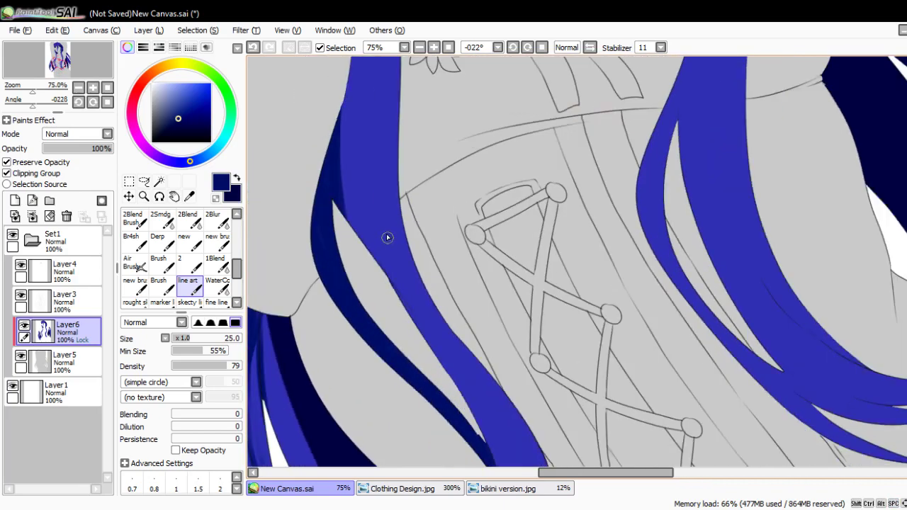
- Paint a soft-edged navy streak down the middle of the left front strand beside the jaw with an enlarged line art brush
key(Delete)
scroll(378, 213, up, 6)
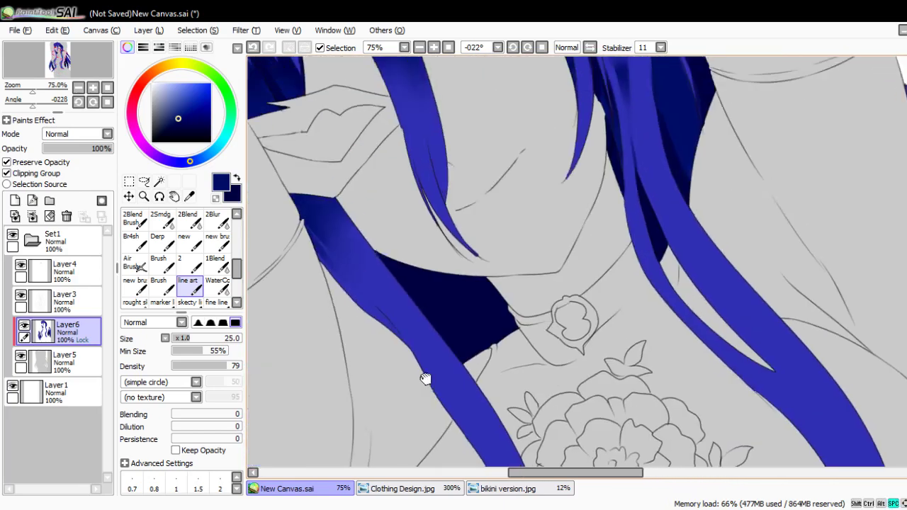
key(End)
key(End)
key(End)
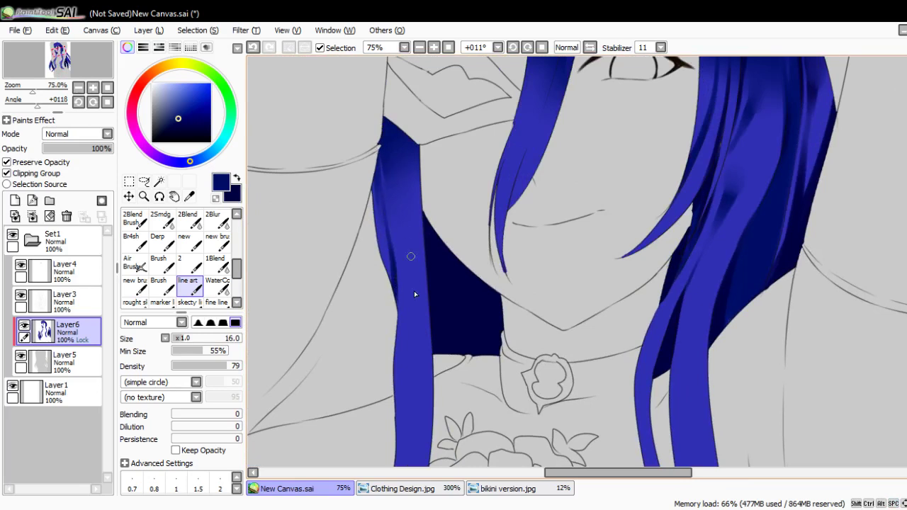
key(bracketright)
key(bracketright)
key(bracketright)
key(bracketright)
key(bracketright)
key(bracketright)
drag(411, 341, 411, 322)
- Extend the streak toward the strand's root with the line art brush at size 16 and blend it with the watercolour brush at size 35
key(bracketleft)
key(bracketleft)
key(bracketleft)
key(bracketleft)
drag(402, 272, 391, 208)
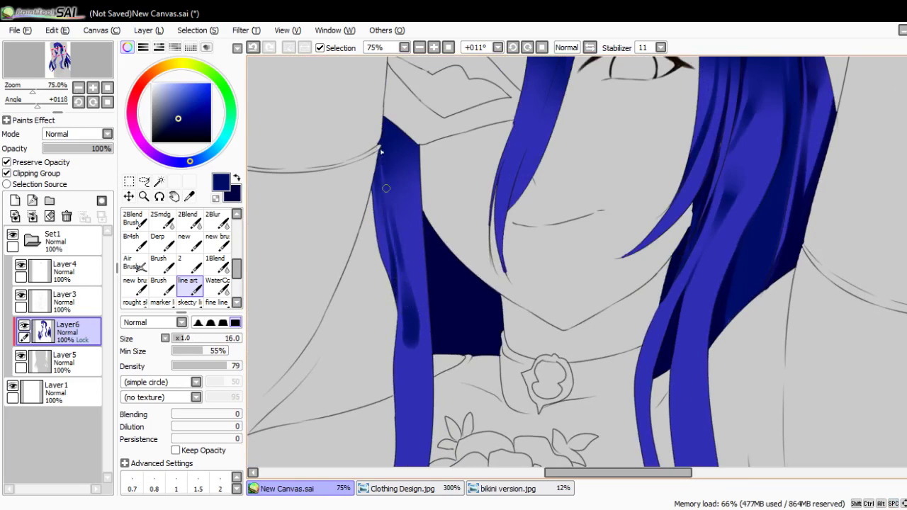
click(218, 285)
drag(407, 337, 415, 344)
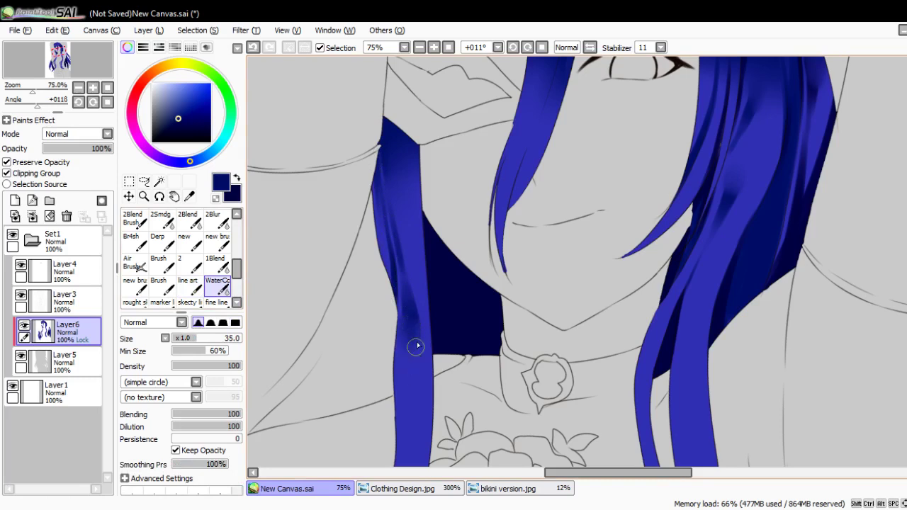
- Darken the root of the left front strand beside the jaw with deeper navy, using the line art brush at sizes 30 and 35
scroll(401, 212, up, 2)
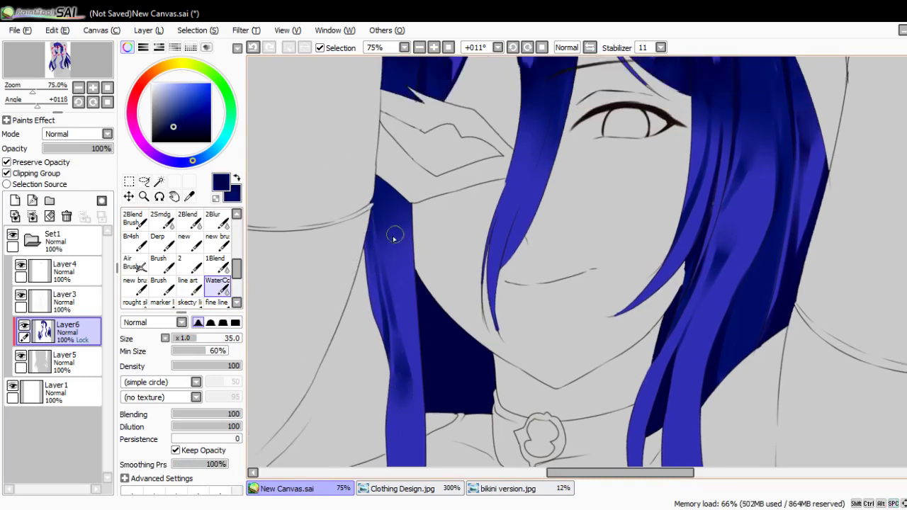
key(n)
drag(369, 213, 414, 244)
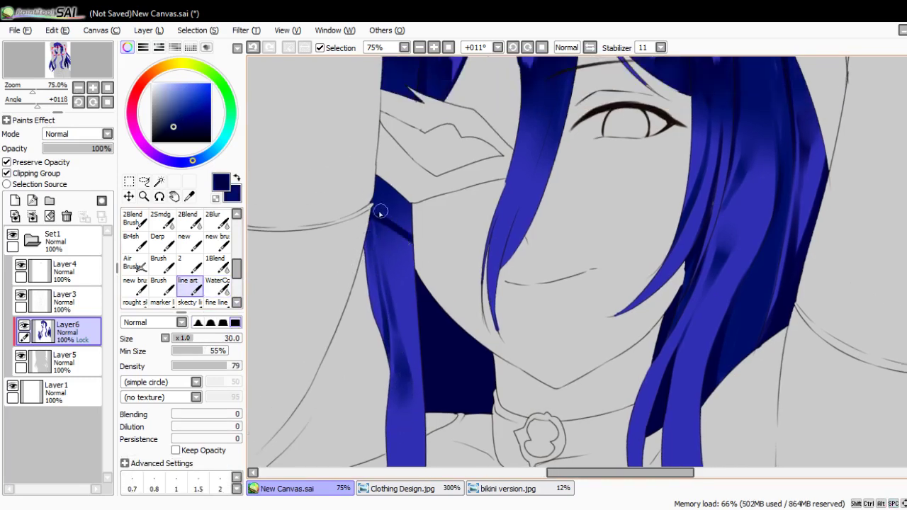
key(bracketright)
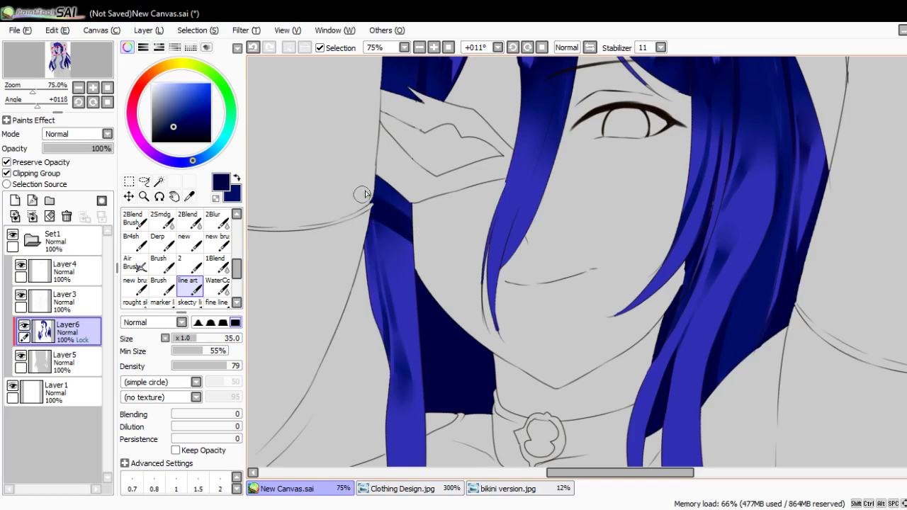
click(224, 292)
- Paint navy streaks on the left front strand beside the chest flower and blend them with the watercolour brush at size 50
key(Home)
scroll(383, 316, down, 5)
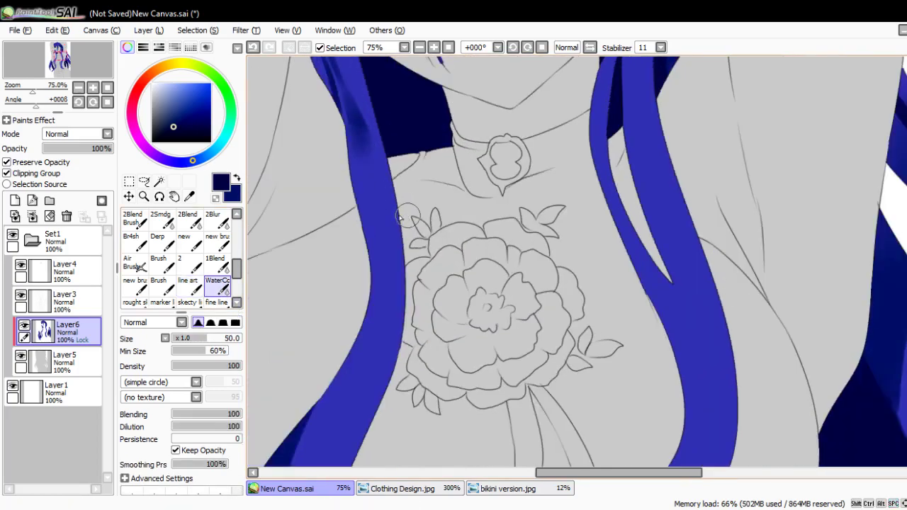
mouse_move(408, 216)
mouse_down()
mouse_move(536, 265)
mouse_move(538, 239)
mouse_move(394, 260)
mouse_up()
key(n)
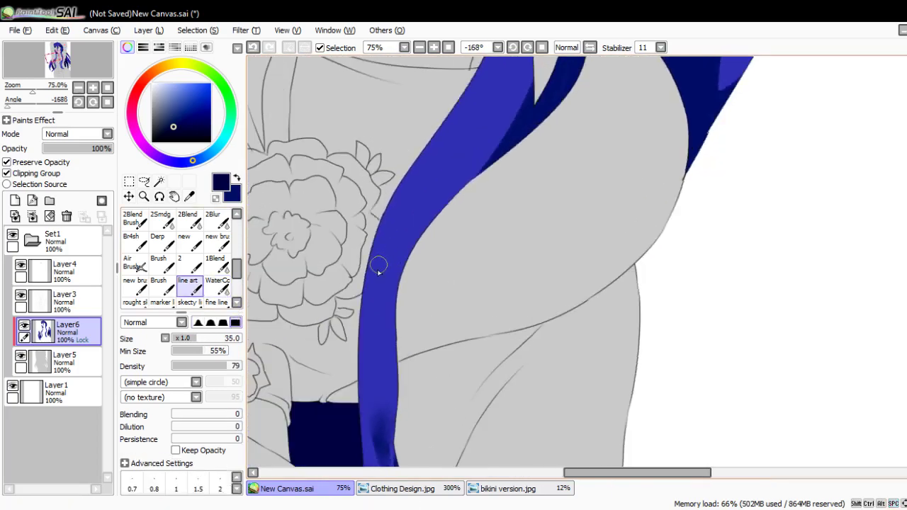
drag(397, 193, 359, 350)
key(ctrl+z)
mouse_move(414, 162)
mouse_down()
mouse_move(360, 297)
mouse_move(376, 211)
mouse_move(371, 259)
mouse_move(433, 145)
mouse_move(414, 205)
mouse_up()
key(bracketright)
key(c)
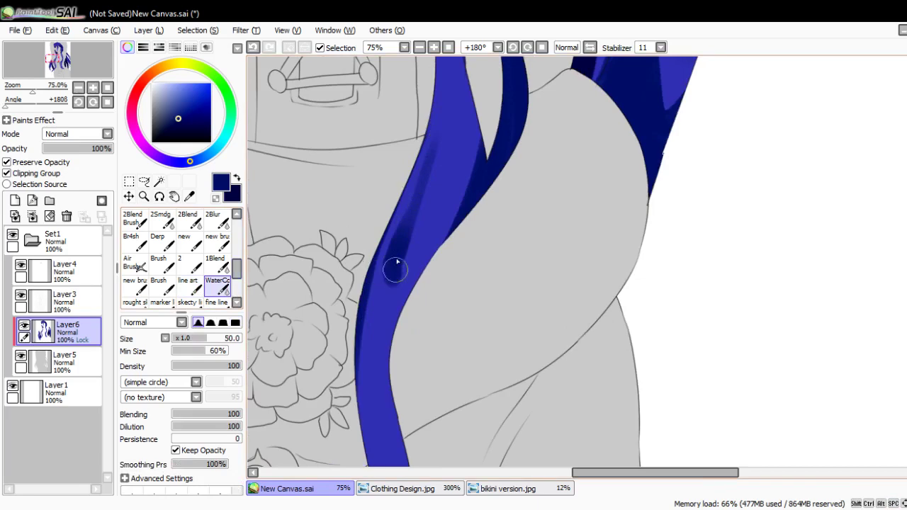
mouse_move(394, 259)
mouse_down()
mouse_move(404, 276)
mouse_move(395, 291)
mouse_move(401, 146)
mouse_up()
- Shade both edges of the left front strand's lower bend beside the corset with navy, using the line art brush at size 20
key(c)
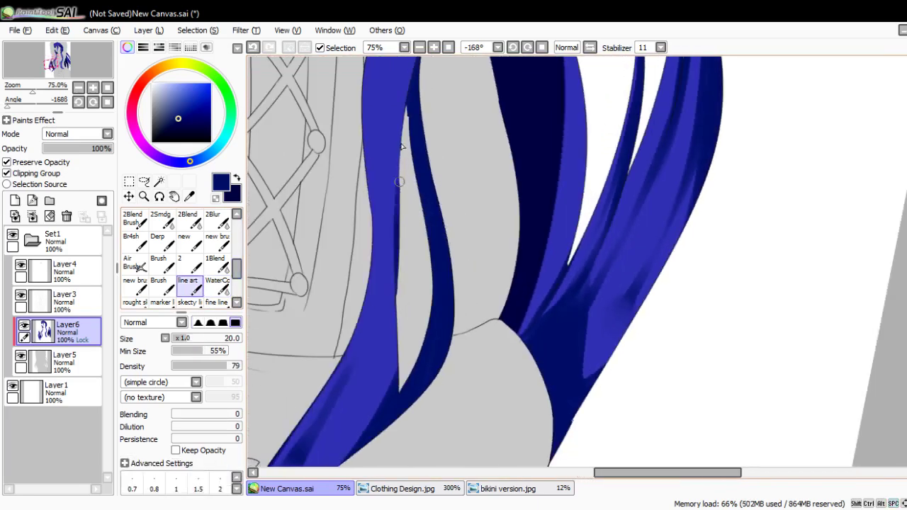
drag(398, 196, 410, 371)
drag(405, 330, 423, 150)
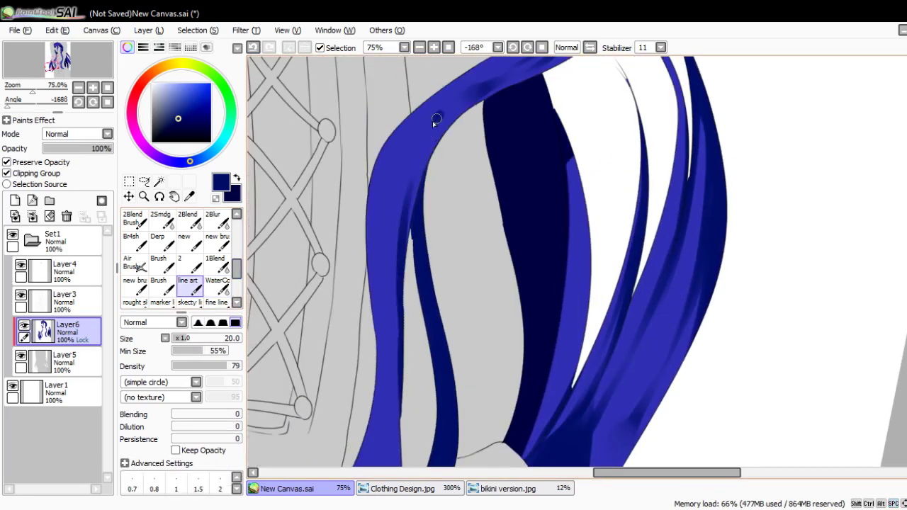
mouse_move(390, 249)
mouse_down()
mouse_move(372, 232)
mouse_move(382, 71)
mouse_move(346, 221)
mouse_up()
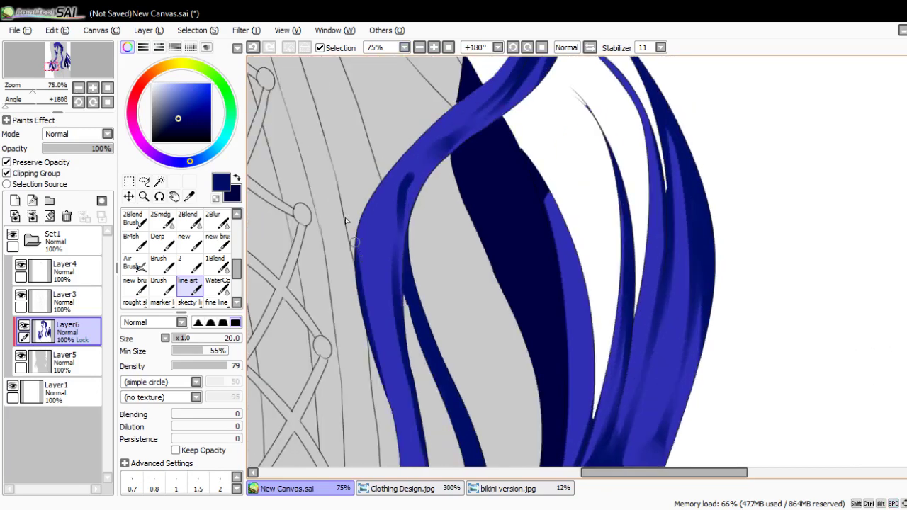
drag(364, 290, 367, 205)
- Blend the navy shading on the left front strand's lower bend with the watercolour brush at size 50
key(])
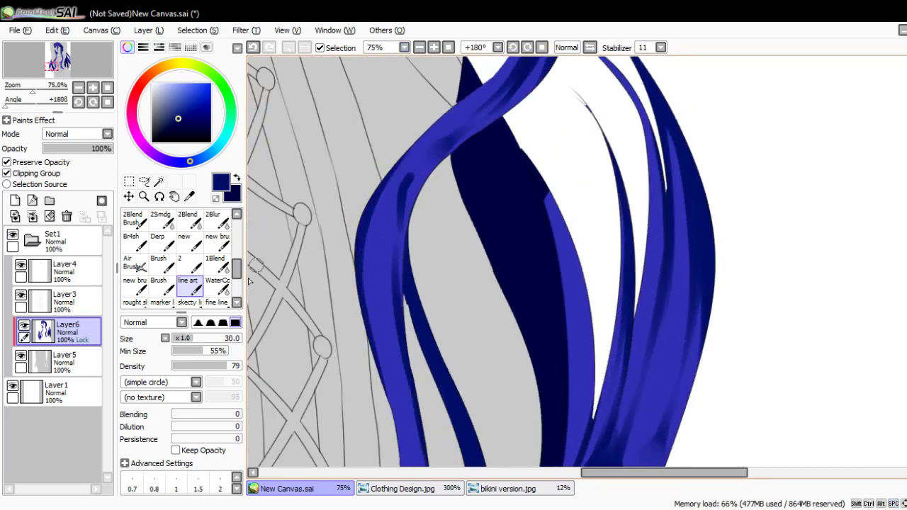
click(217, 285)
mouse_move(470, 132)
mouse_down()
mouse_move(391, 291)
mouse_move(430, 247)
mouse_move(492, 371)
mouse_move(507, 253)
mouse_move(504, 361)
mouse_move(477, 340)
mouse_up()
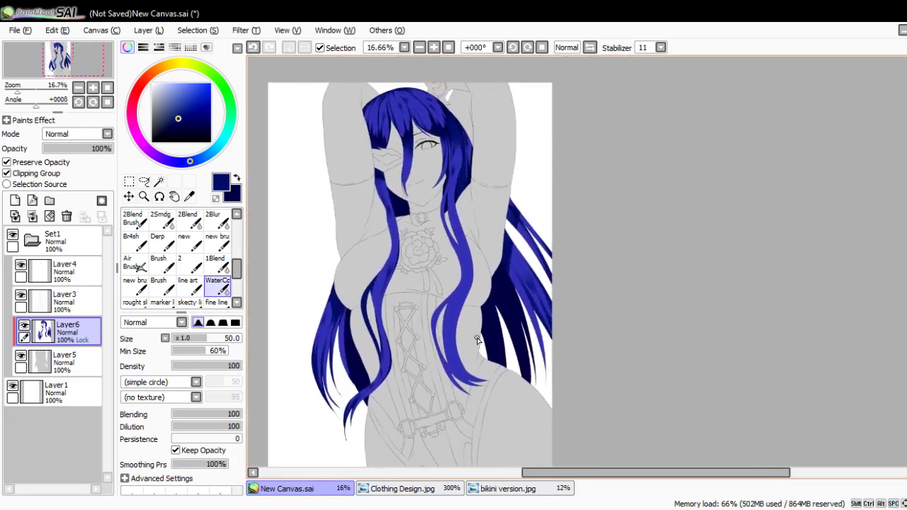
- Save the painting as a PSD file named done.psd
click(476, 338)
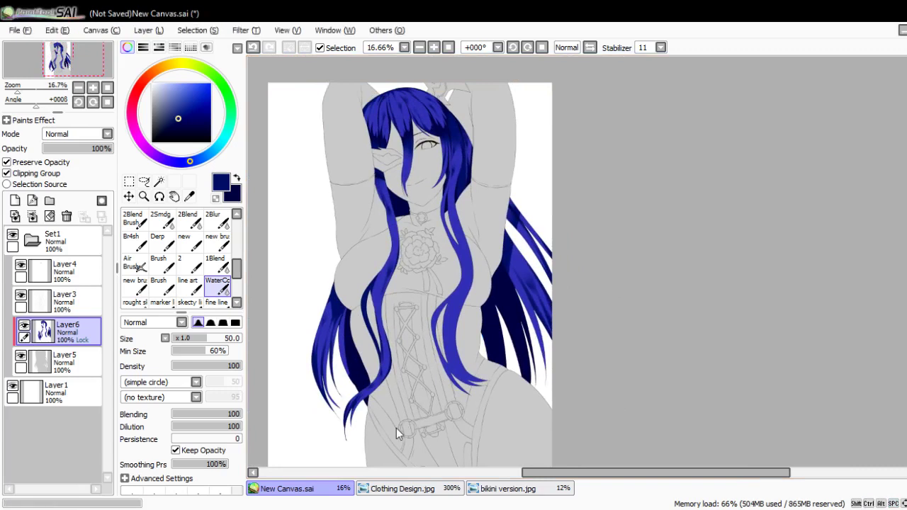
scroll(454, 343, up, 5)
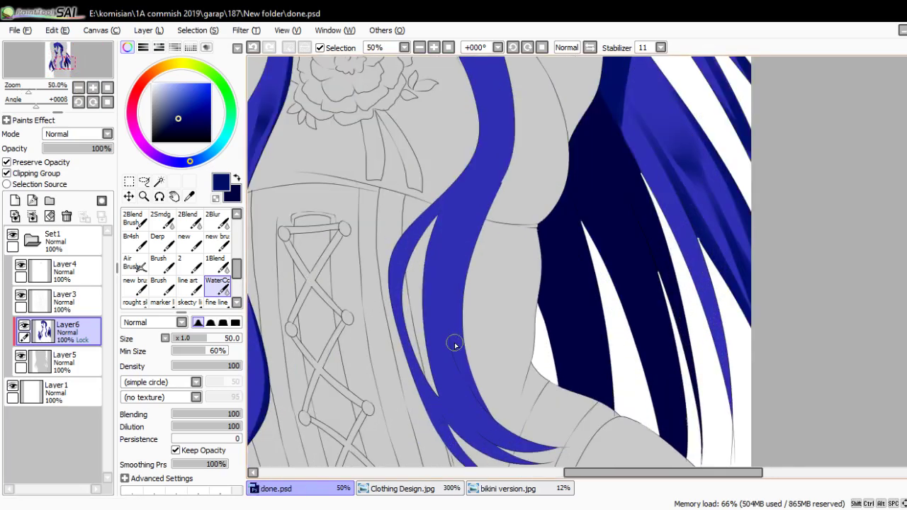
- Paint a curved navy streak up the right front strand from its lower outer edge with the line art brush, starting at size 20
scroll(377, 251, down, 2)
key(n)
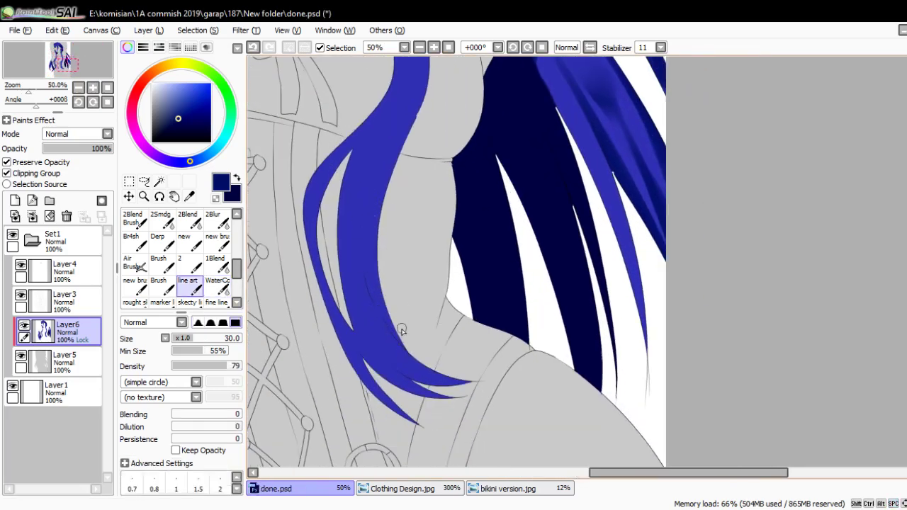
drag(398, 333, 360, 217)
key(ctrl+z)
drag(411, 357, 360, 196)
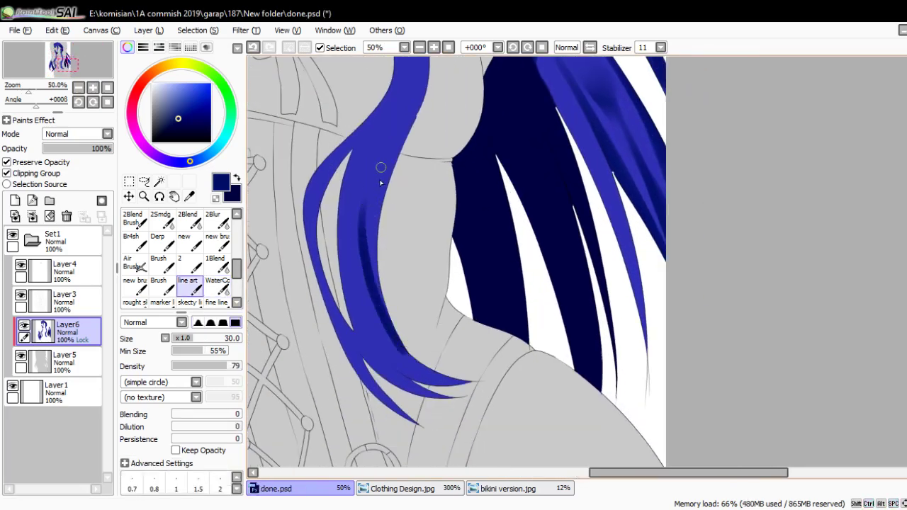
key(ctrl+z)
mouse_move(410, 348)
mouse_down()
mouse_move(376, 260)
mouse_move(374, 208)
mouse_up()
scroll(376, 251, up, 1)
key(ctrl+z)
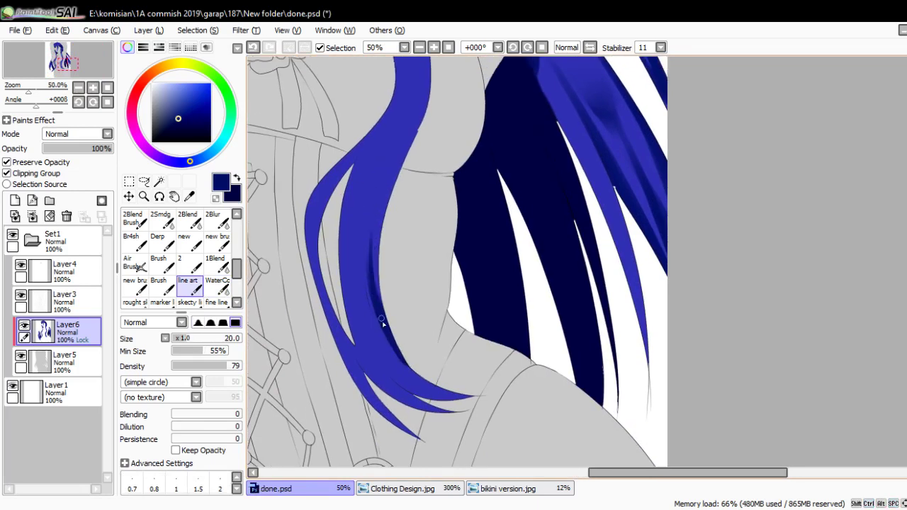
drag(383, 324, 371, 225)
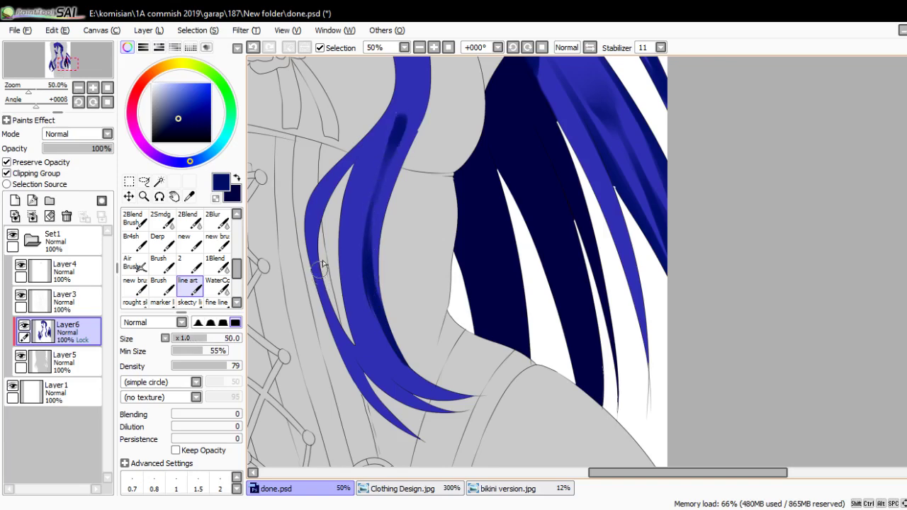
- Shade the root and lower tip of the right front strand's thin branch with navy, using the line art brush at sizes 50 and 35
drag(324, 244, 370, 127)
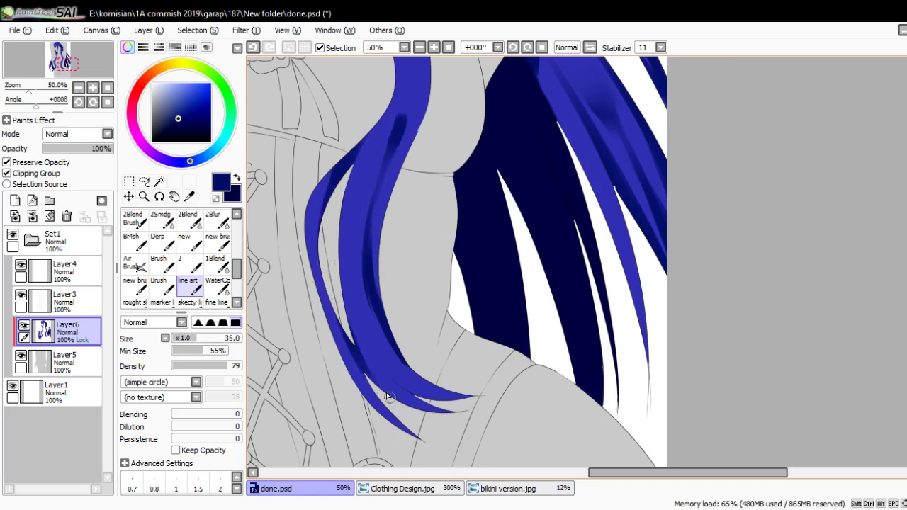
drag(378, 394, 364, 374)
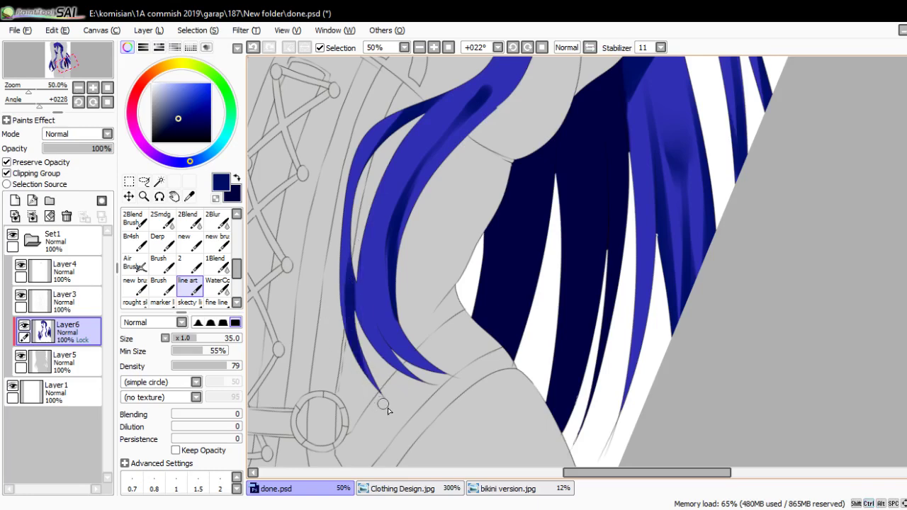
mouse_move(382, 403)
mouse_down()
mouse_move(355, 269)
mouse_move(401, 320)
mouse_move(378, 317)
mouse_up()
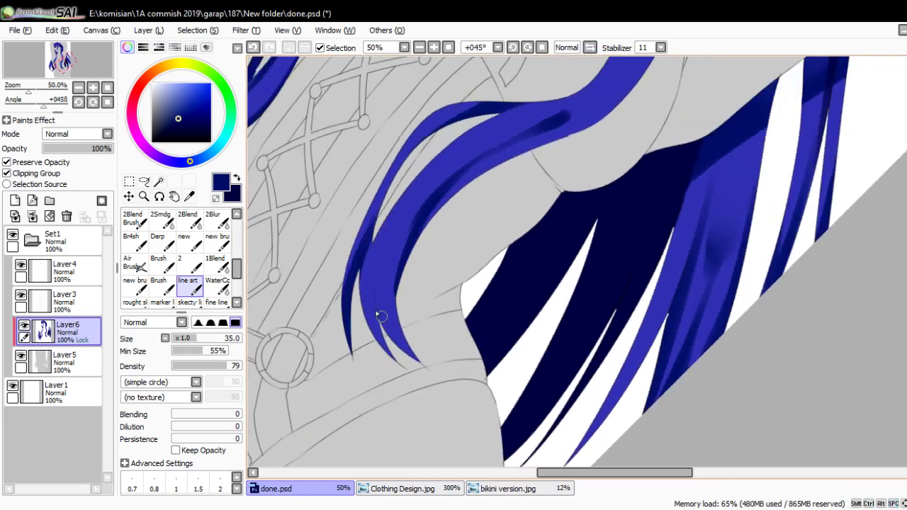
- Shade the inner prong of the right front strand's split lower tip with navy, using the line art brush down to size 16
drag(418, 362, 387, 255)
key(])
drag(394, 331, 394, 215)
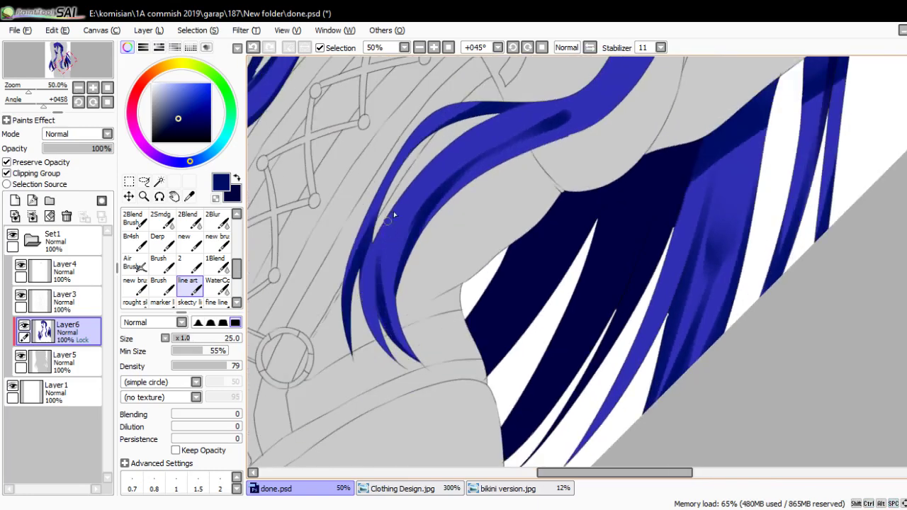
scroll(386, 328, up, 2)
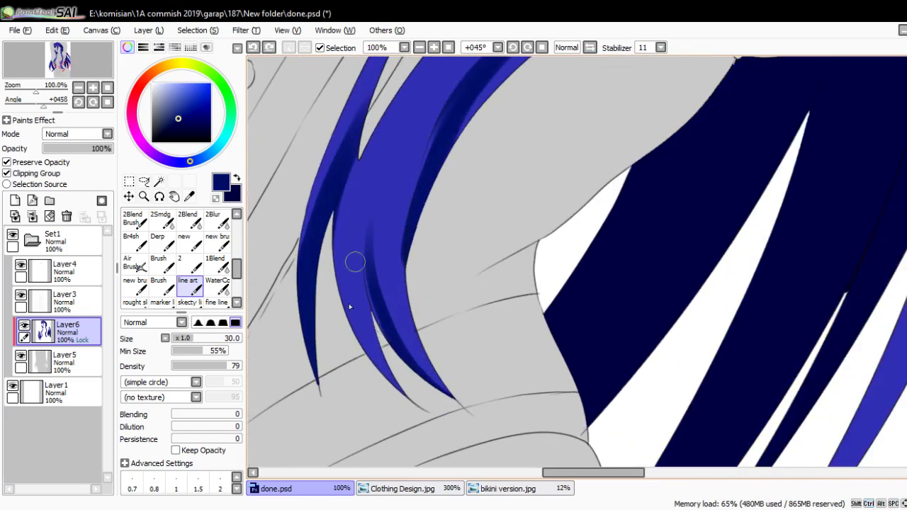
key([)
key([)
key([)
drag(386, 329, 379, 208)
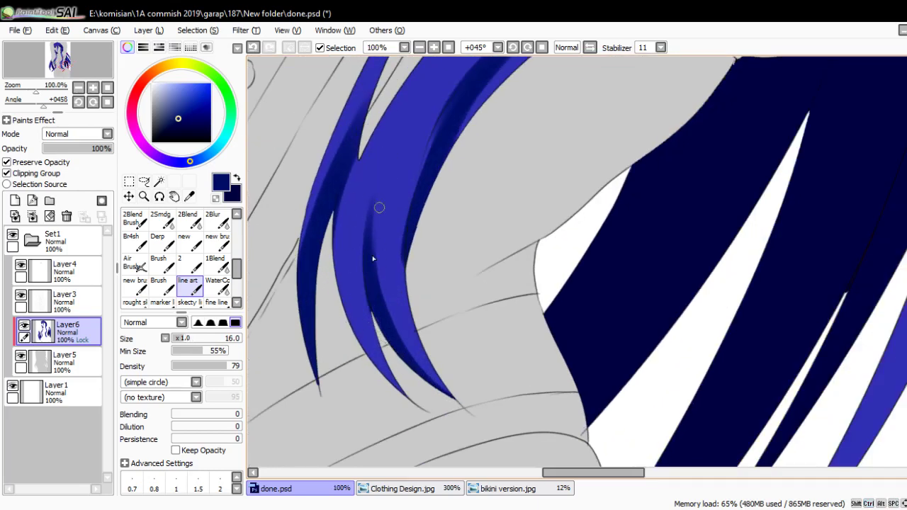
- Extend the navy streak up from the right front strand's split tip and darken its outer prong, using the line art brush at sizes 25 and 20
key(])
drag(405, 115, 386, 151)
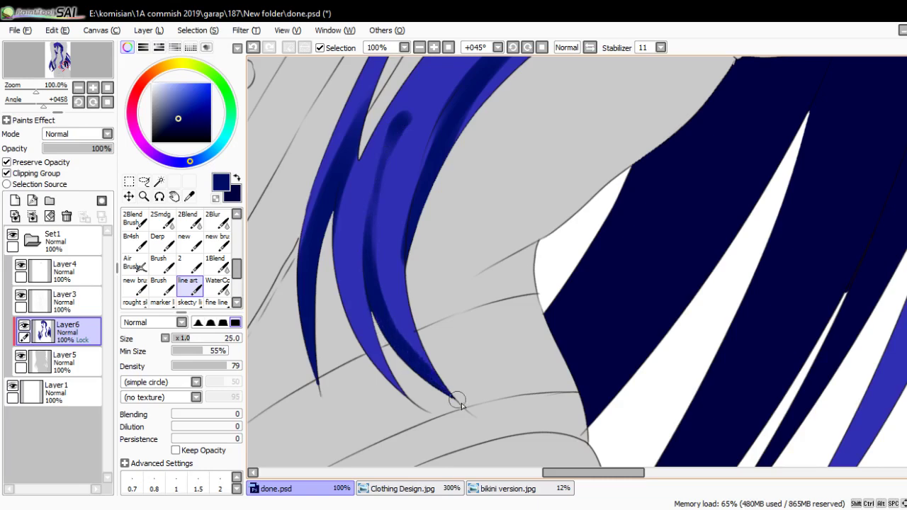
key(bracketright)
drag(399, 392, 348, 155)
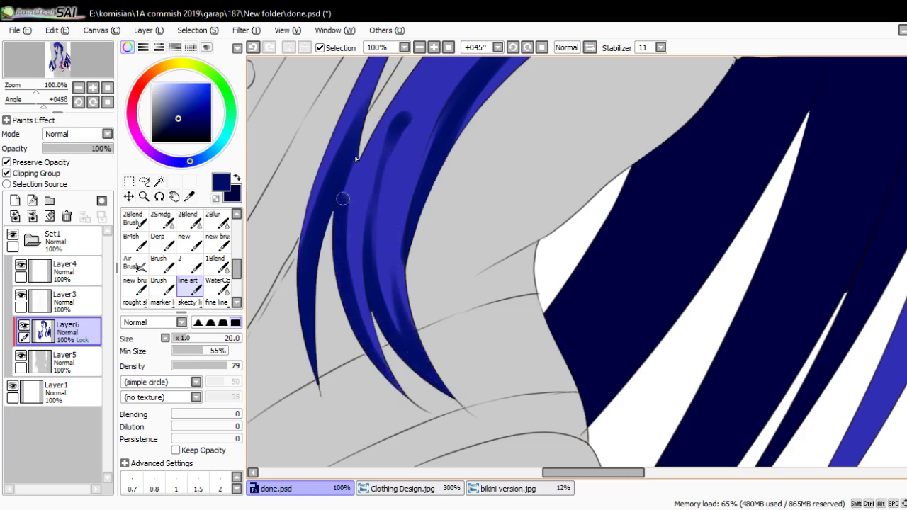
- Blend the upper ends of the right front strand's navy streaks with the watercolour brush at sizes 35 and 50
key(c)
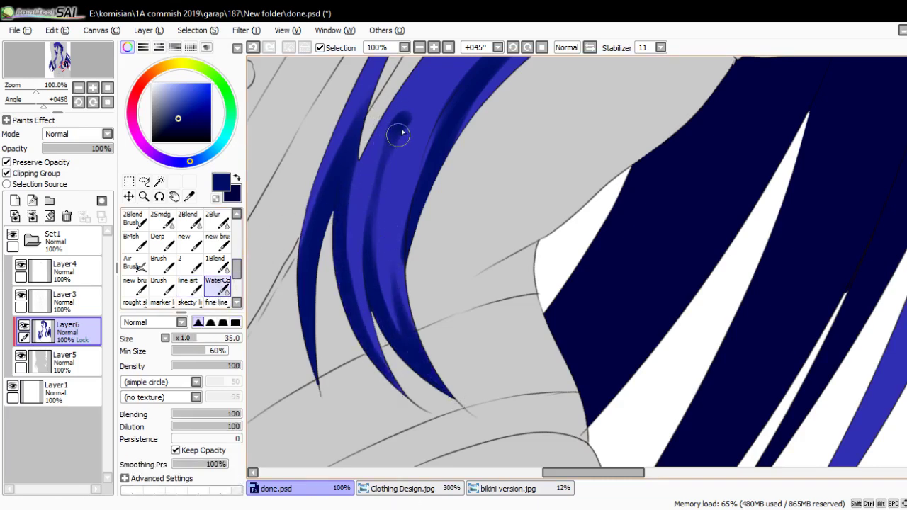
drag(402, 134, 431, 163)
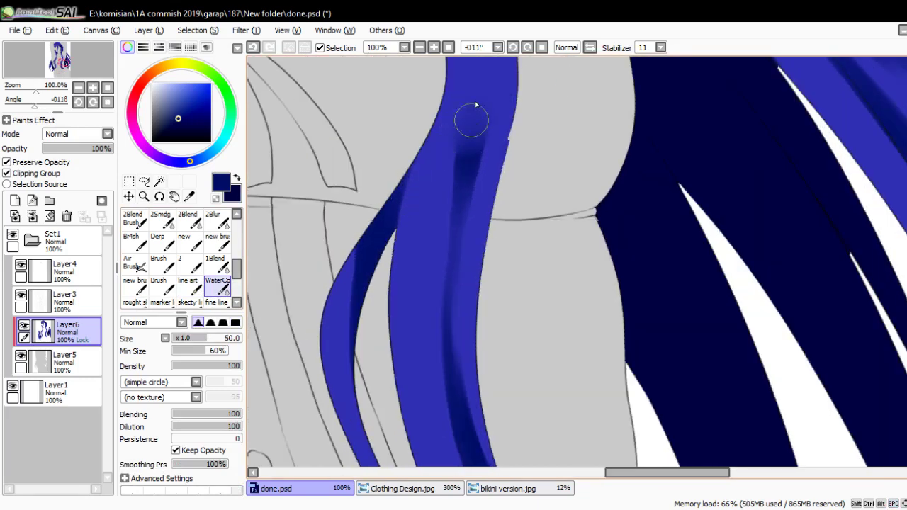
key(Delete)
scroll(476, 106, down, 6)
scroll(415, 255, up, 3)
- Shade around the small split in the right front strand beside the chest flower with navy, using the line art brush at size 20
drag(415, 255, 443, 226)
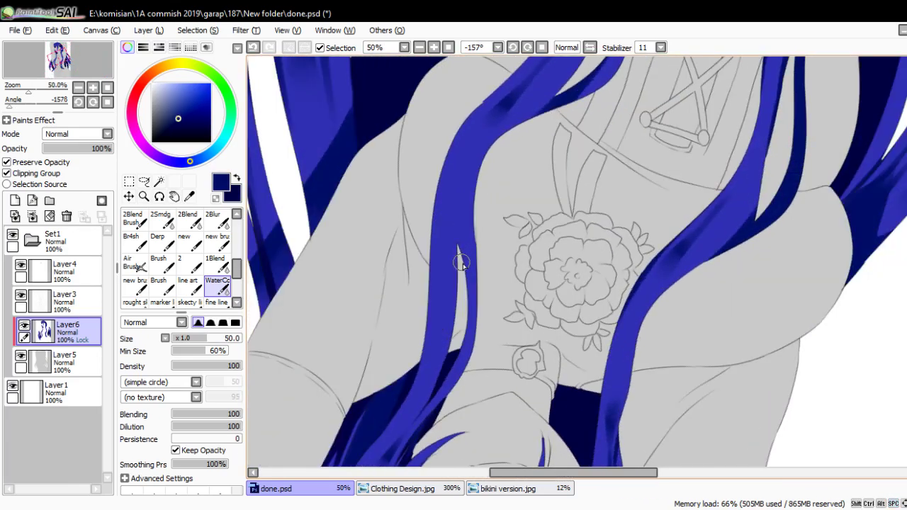
key(n)
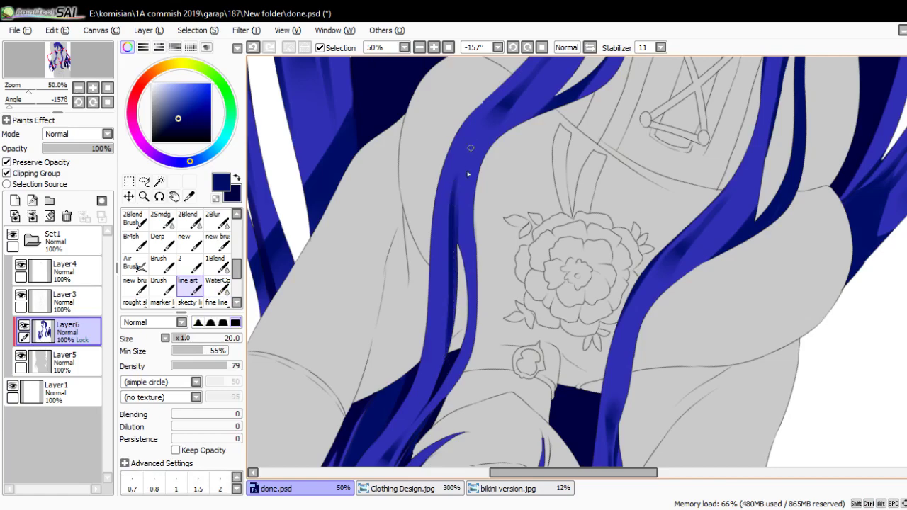
key(ctrl+z)
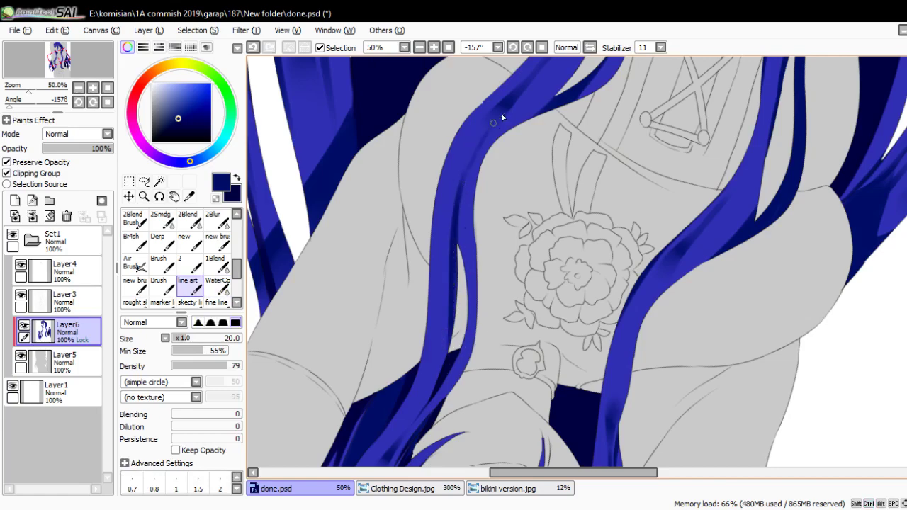
drag(502, 114, 525, 283)
scroll(503, 114, down, 3)
scroll(524, 283, down, 1)
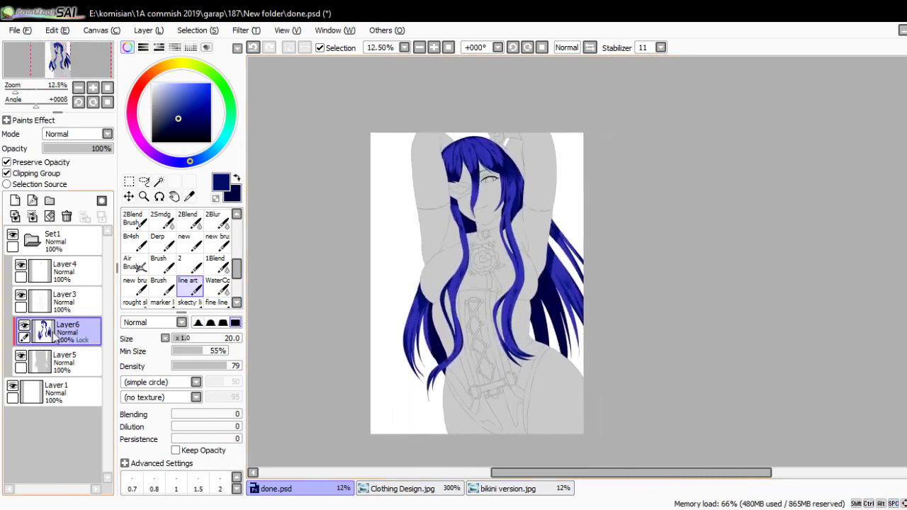
- Add a new clipped layer above the hair colour layer and load the hair layer's painted area as a selection
click(15, 201)
click(7, 173)
ctrl+click(46, 361)
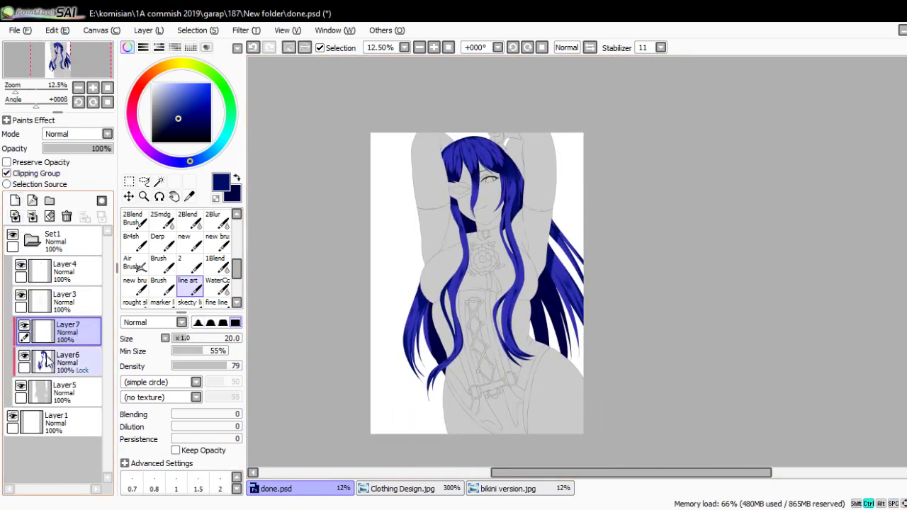
- Sample magenta from the character's hair ends in Clothing Design.jpg and return to done.psd
click(402, 488)
scroll(507, 200, down, 3)
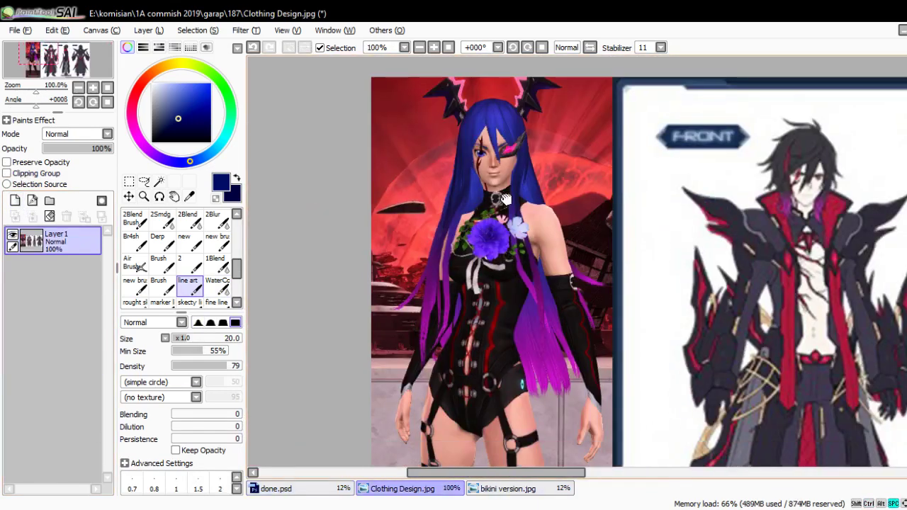
scroll(506, 199, up, 3)
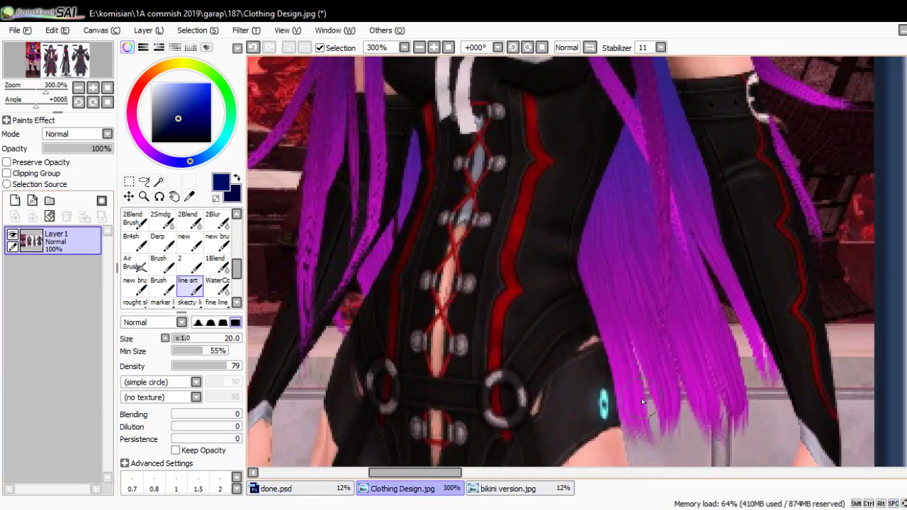
alt+click(635, 400)
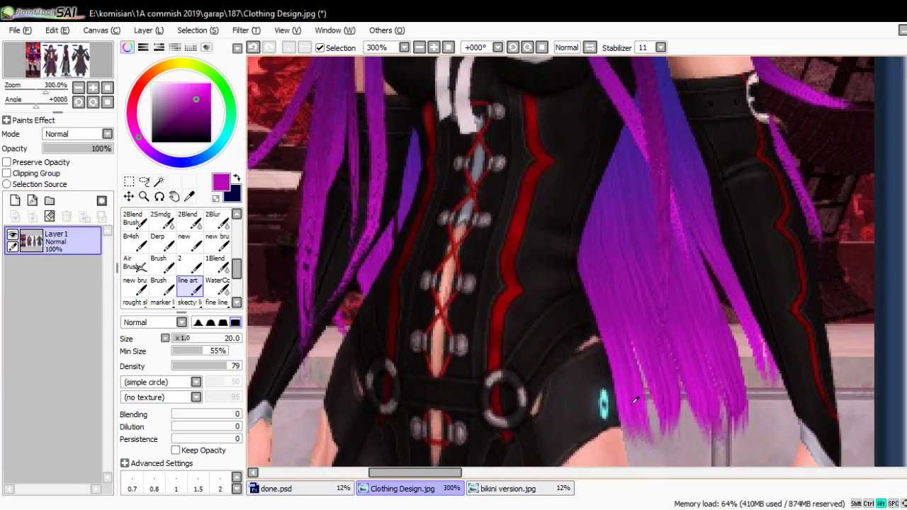
click(313, 489)
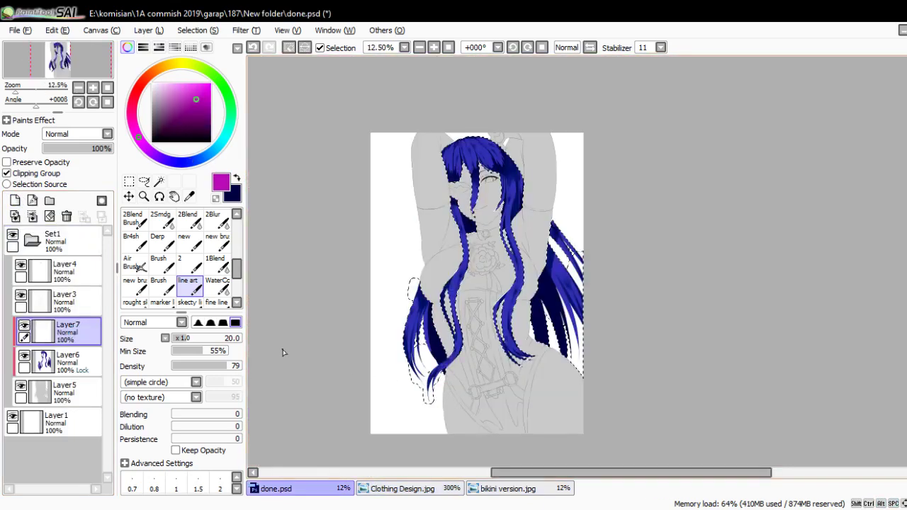
- Airbrush a magenta gradient over the lower ends of the front strands and back hair at size 500, undoing the excess
click(135, 264)
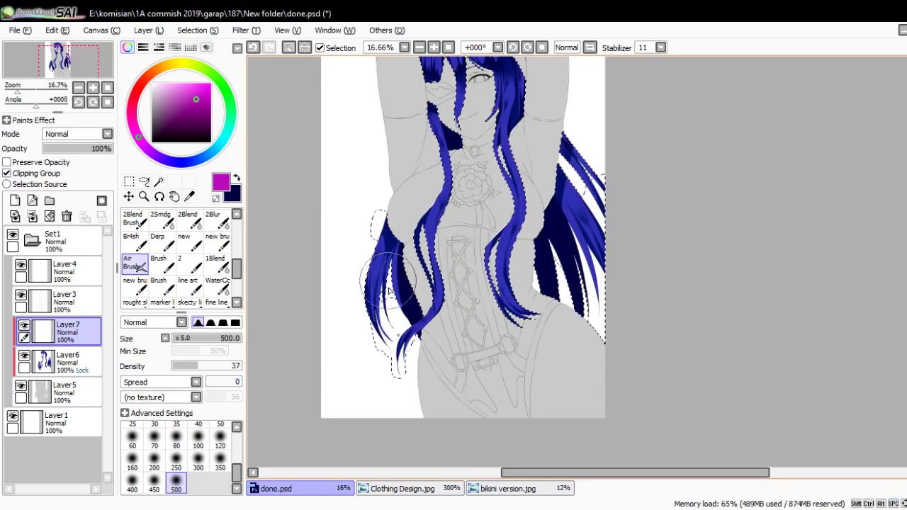
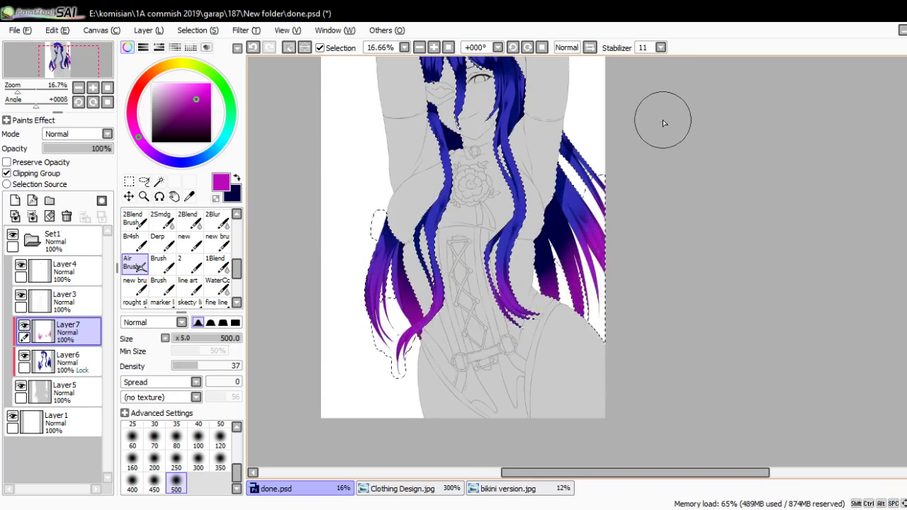
key(ctrl+z)
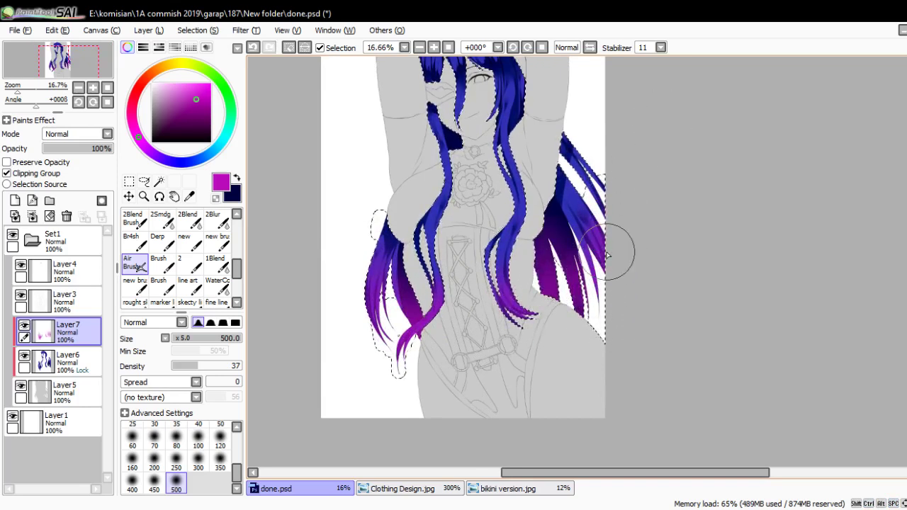
scroll(613, 245, up, 2)
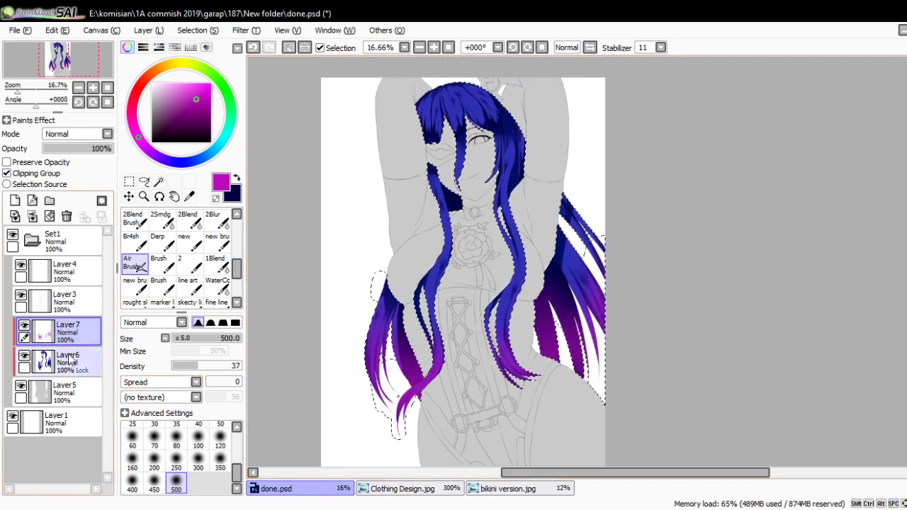
click(15, 200)
click(20, 175)
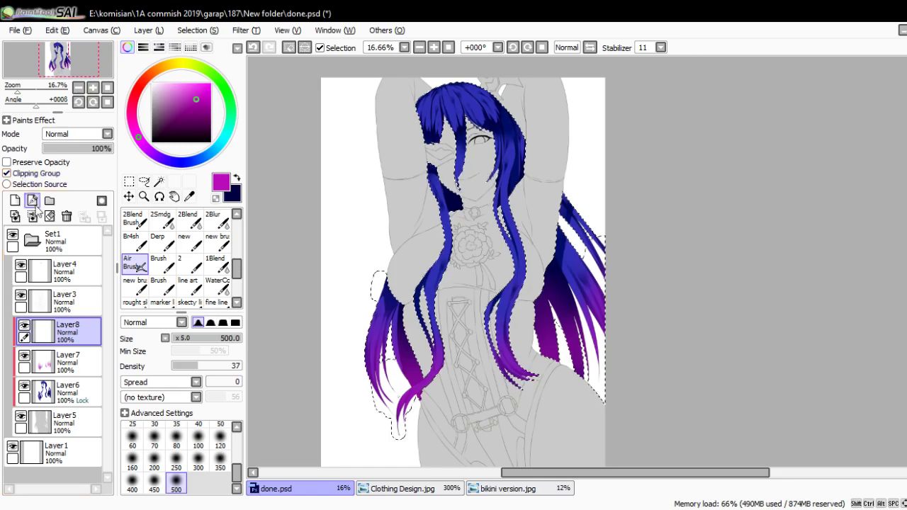
click(78, 361)
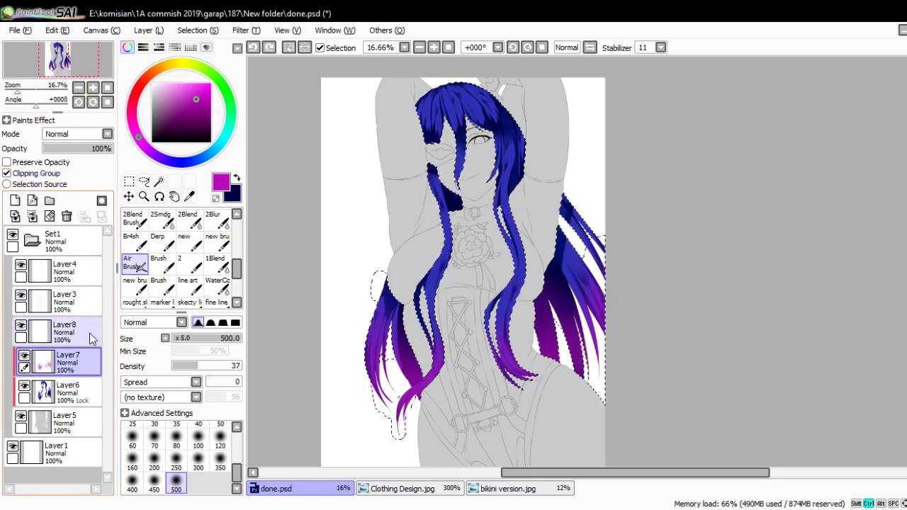
key(Delete)
- Pick a light periwinkle based on the fringe's blue for the line art brush at size 10 and glance at the bikini version.jpg reference
click(188, 286)
scroll(390, 170, up, 4)
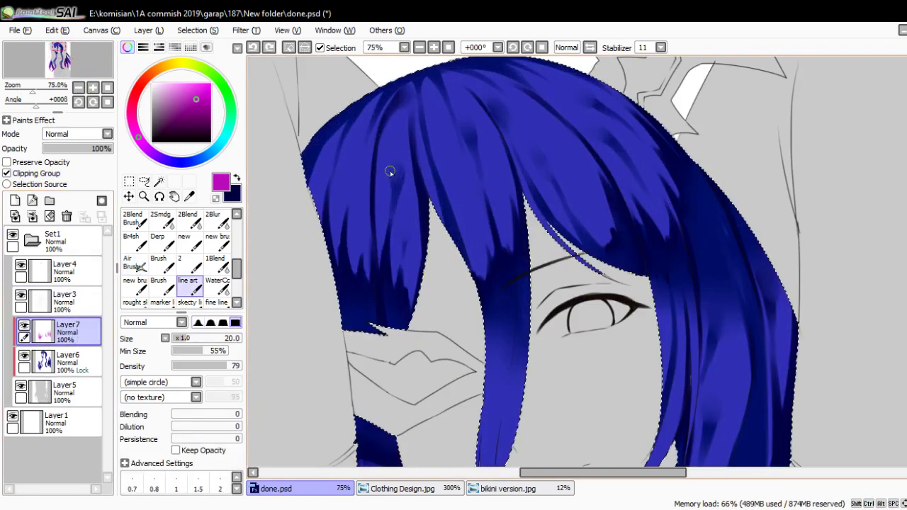
scroll(390, 170, up, 1)
alt+click(339, 183)
alt+click(623, 259)
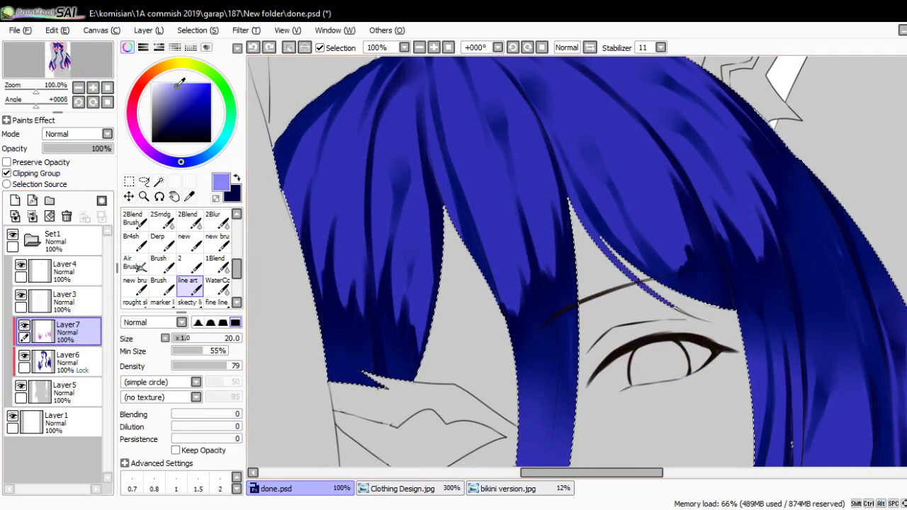
scroll(305, 198, up, 2)
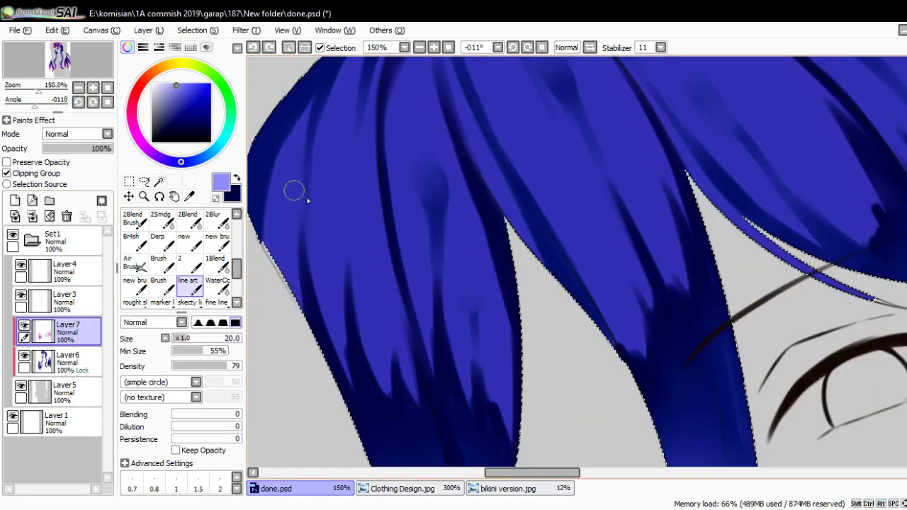
drag(324, 204, 281, 196)
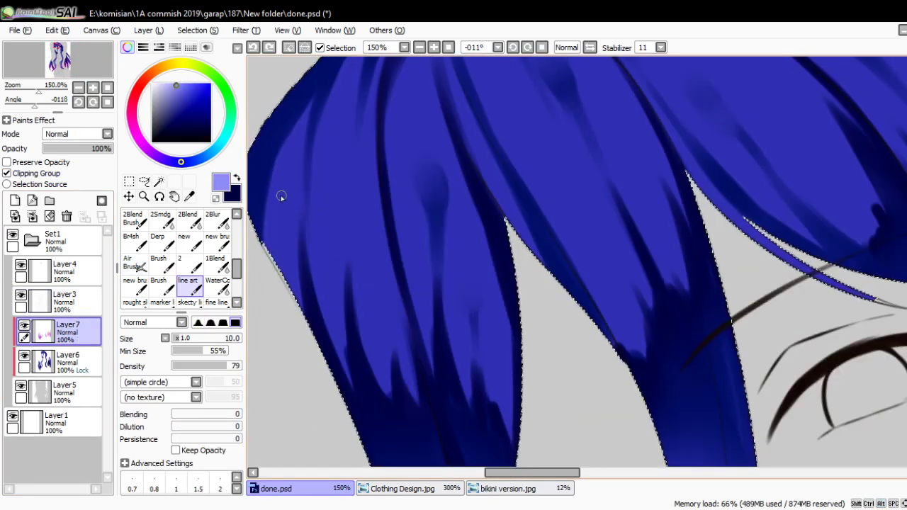
click(505, 488)
click(275, 488)
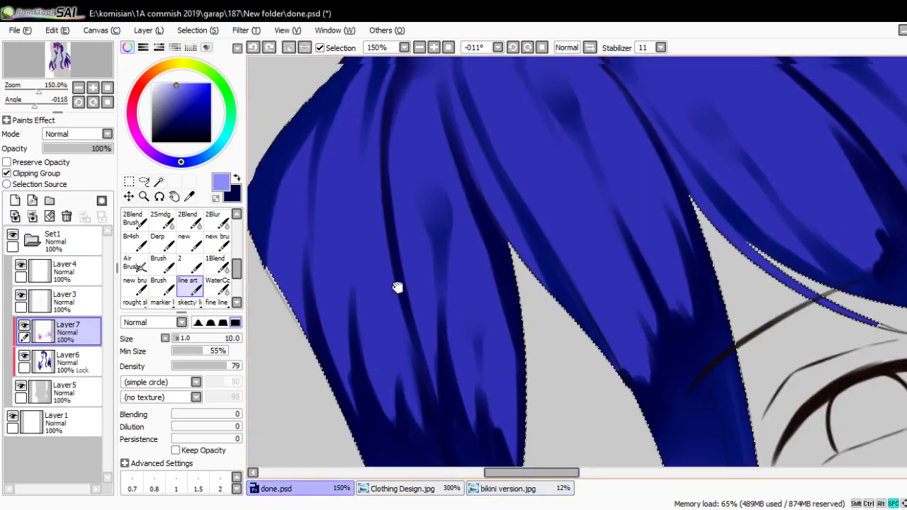
- Lighten the colour to pale lavender and paint short highlight patches on the fringe's outermost left locks at size 10, undoing unwanted strokes
drag(282, 190, 279, 284)
drag(175, 85, 166, 83)
drag(278, 228, 279, 279)
key(ctrl+z)
mouse_move(278, 210)
mouse_down()
mouse_move(279, 298)
mouse_move(280, 270)
mouse_up()
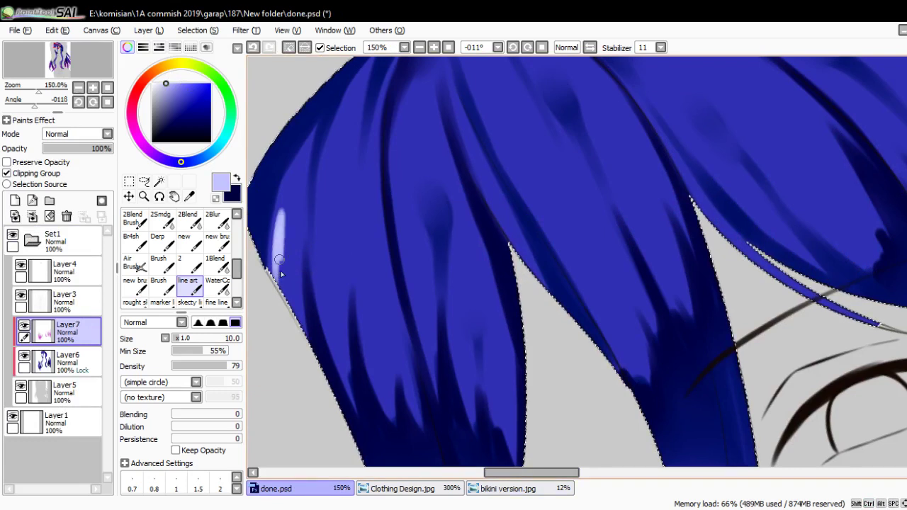
drag(317, 225, 320, 256)
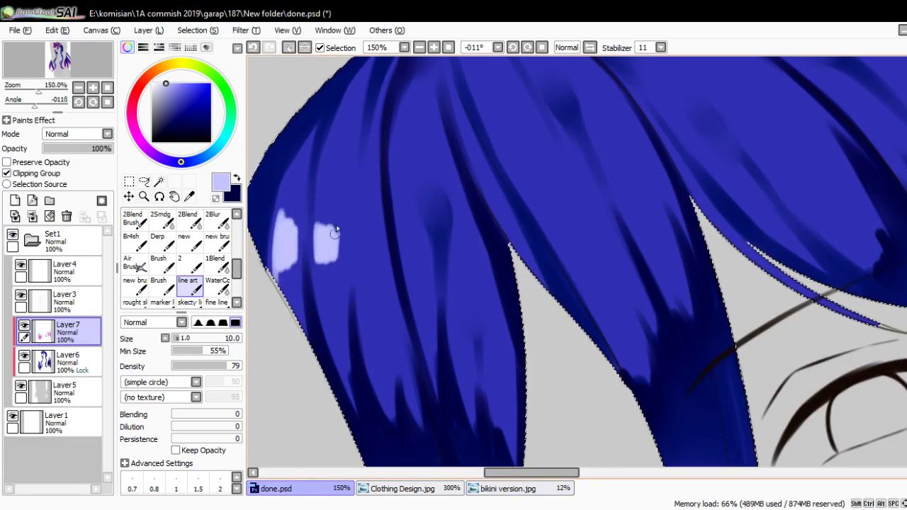
key(ctrl+z)
key(ctrl+z)
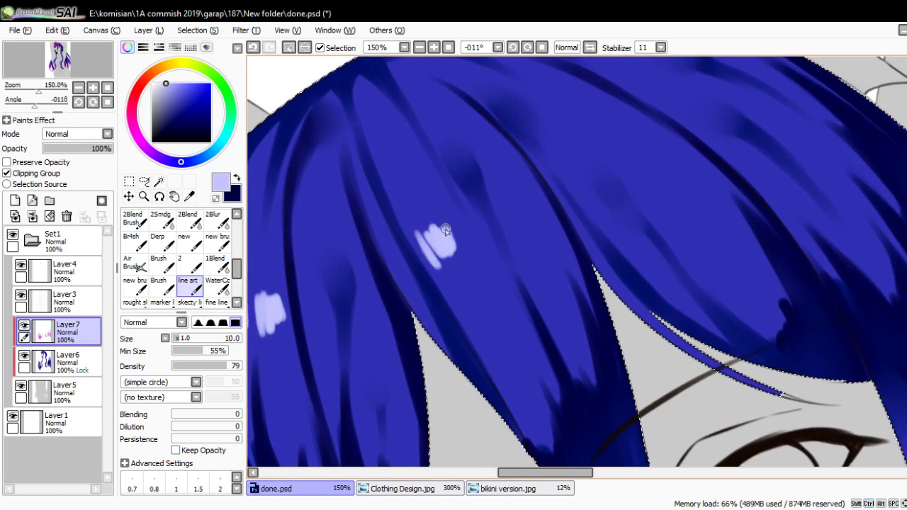
- Continue the band of pale lavender highlight patches across the middle and right fringe locks, using the line art brush up to size 16
mouse_move(569, 204)
mouse_down()
mouse_move(449, 181)
mouse_move(474, 175)
mouse_move(446, 193)
mouse_move(454, 163)
mouse_move(484, 172)
mouse_up()
key(bracketright)
key(bracketright)
key(bracketright)
key(bracketright)
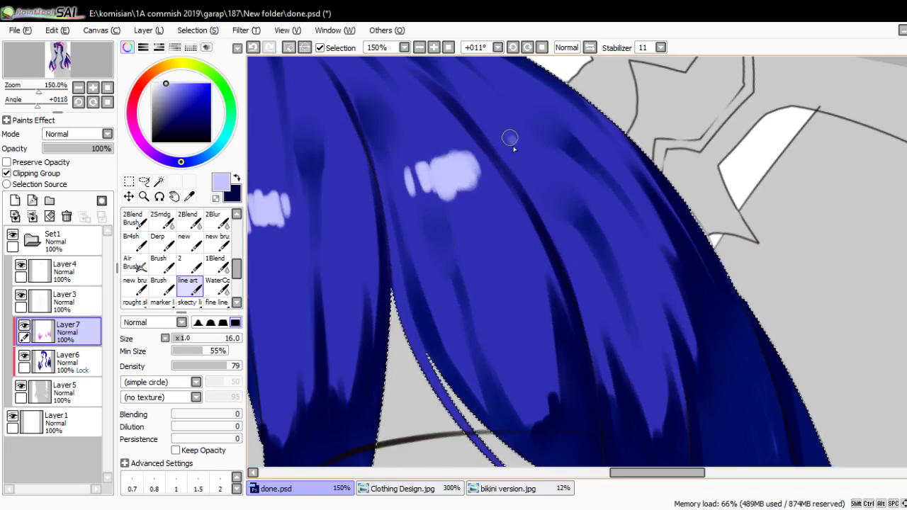
scroll(480, 162, down, 2)
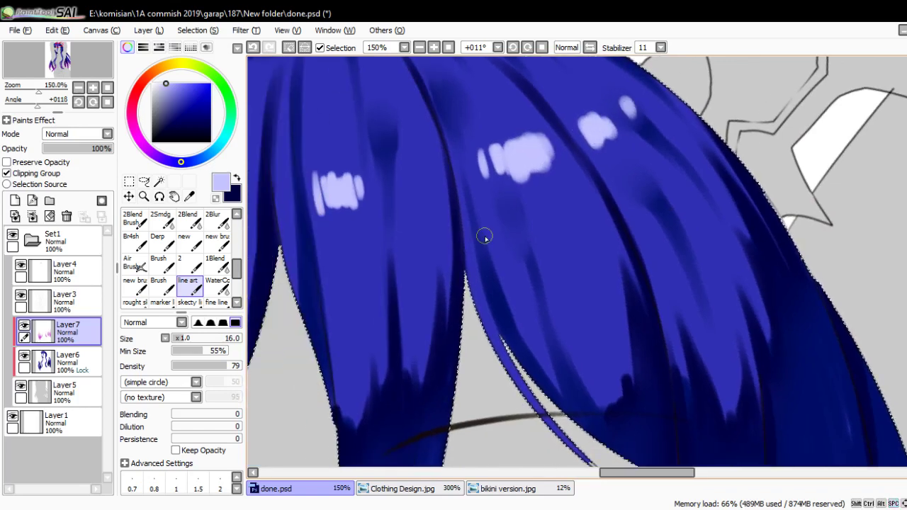
scroll(485, 237, down, 3)
scroll(489, 143, up, 3)
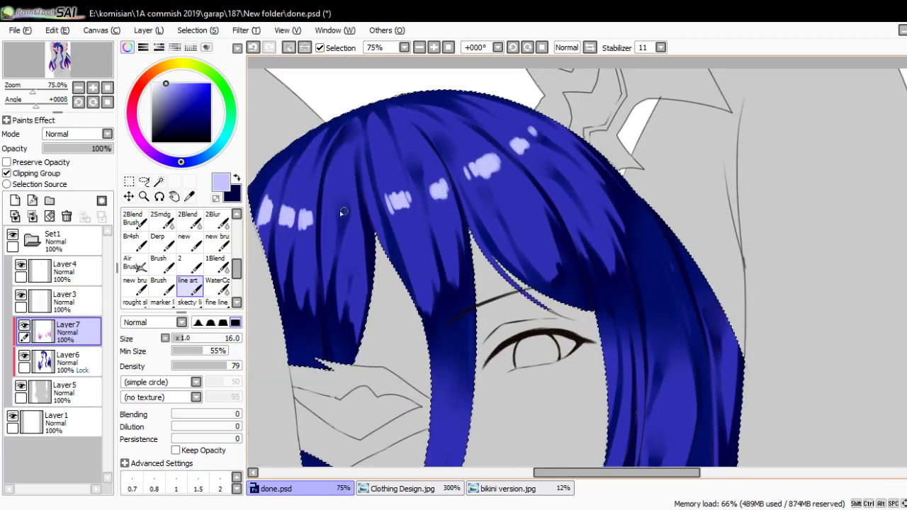
- Soften the edges of the fringe's lavender highlight patches with the watercolour brush at sizes 30 and 35
click(213, 289)
mouse_move(293, 239)
mouse_down()
mouse_move(269, 225)
mouse_move(264, 238)
mouse_move(290, 224)
mouse_move(279, 234)
mouse_move(266, 214)
mouse_move(263, 242)
mouse_move(295, 239)
mouse_up()
key(bracketleft)
key(bracketleft)
key(bracketleft)
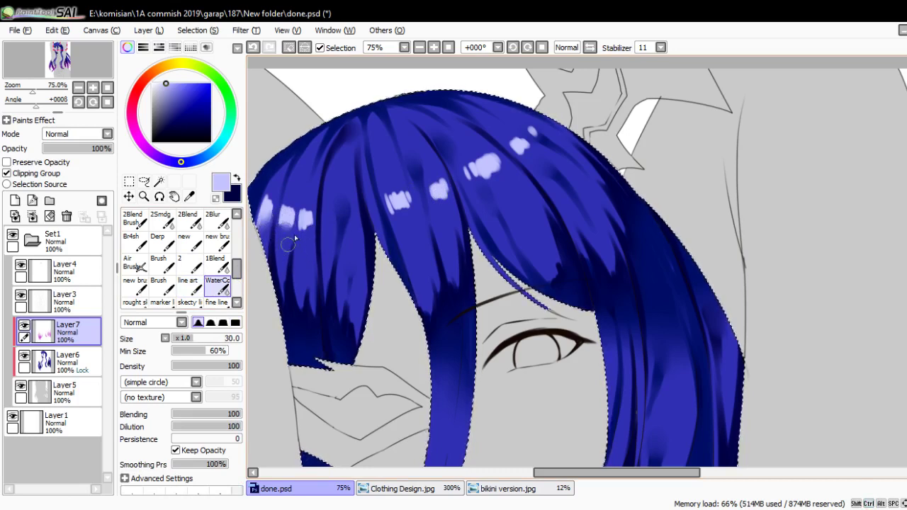
key(bracketright)
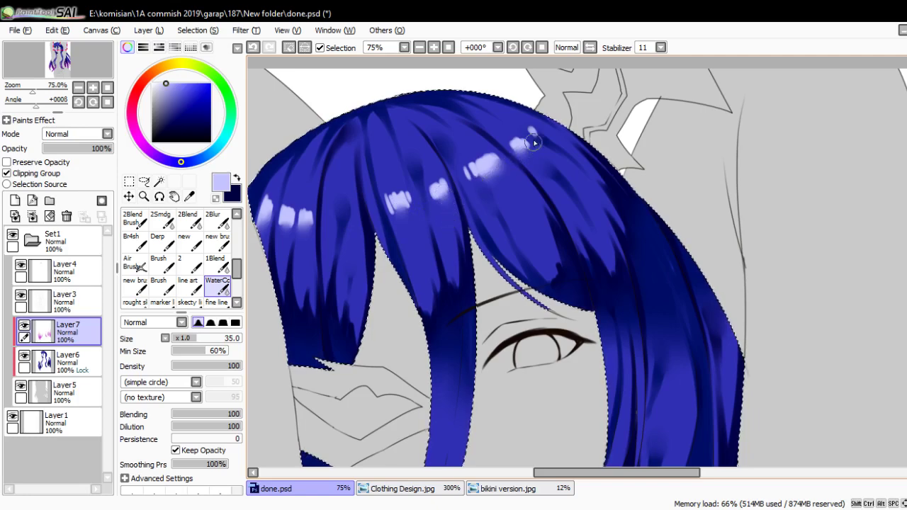
- Paint small pale lavender highlight patches near the tip of the leftmost fringe lock with the line art brush at size 10, undoing unwanted strokes
key(n)
drag(360, 235, 368, 302)
key(ctrl+z)
key(ctrl+z)
key(ctrl+z)
key(ctrl+z)
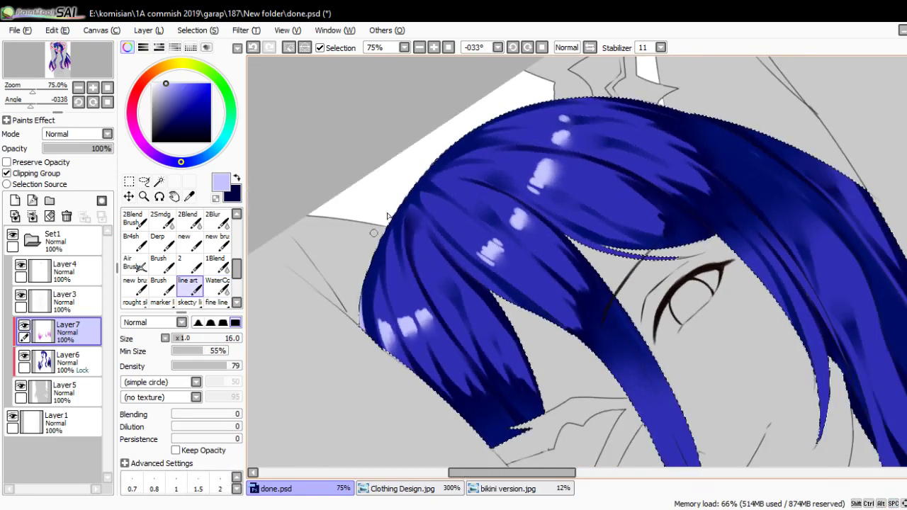
drag(465, 193, 385, 323)
scroll(358, 328, up, 2)
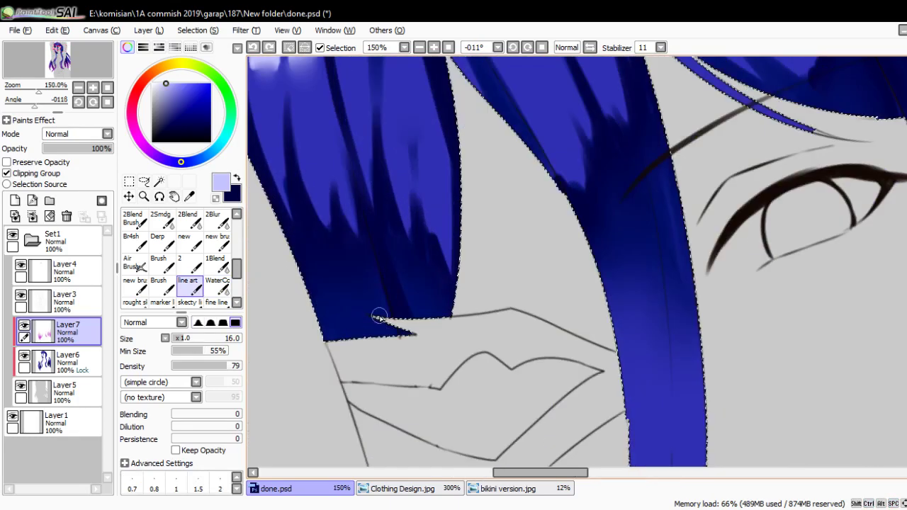
key(bracketleft)
key(bracketleft)
key(bracketleft)
drag(316, 280, 326, 316)
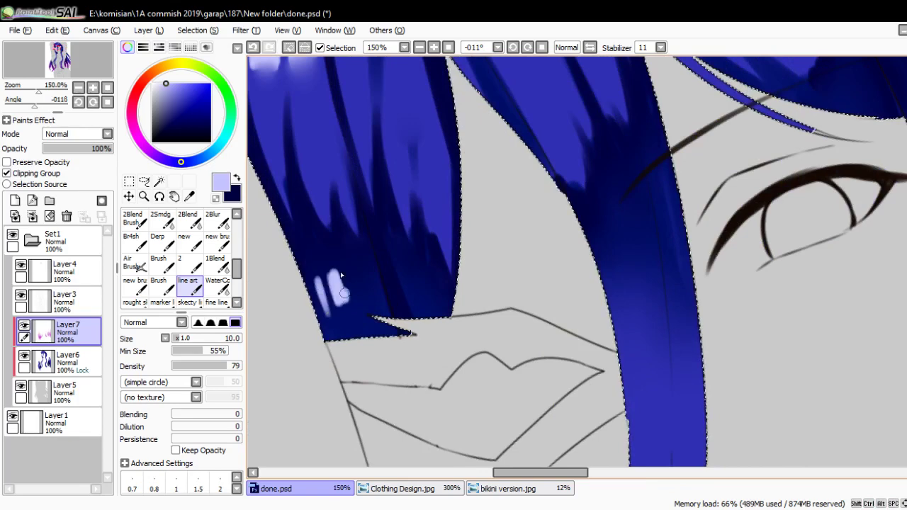
- Add matching lavender highlight patches to the central face-framing lock and the hair beside the right eye at size 10
scroll(364, 303, right, 5)
drag(410, 238, 415, 252)
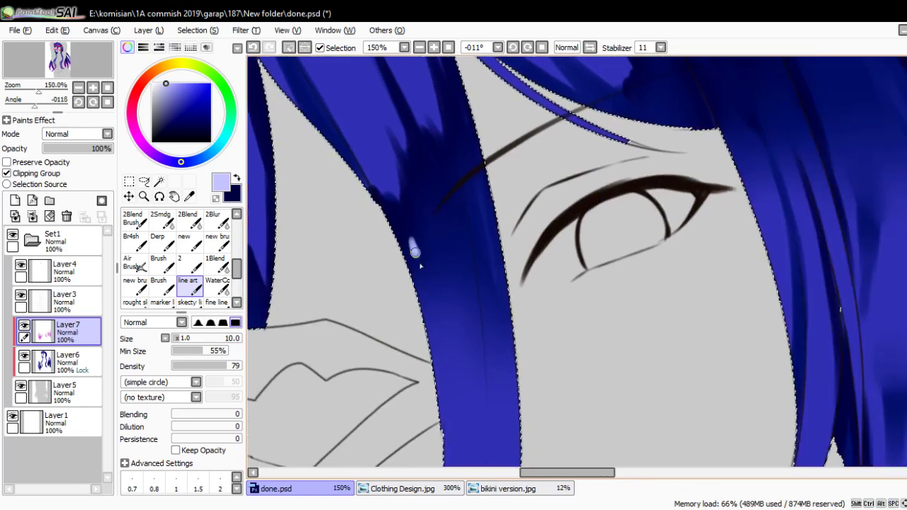
mouse_move(617, 188)
mouse_down()
mouse_move(449, 288)
mouse_move(434, 256)
mouse_move(458, 206)
mouse_move(463, 216)
mouse_move(454, 188)
mouse_up()
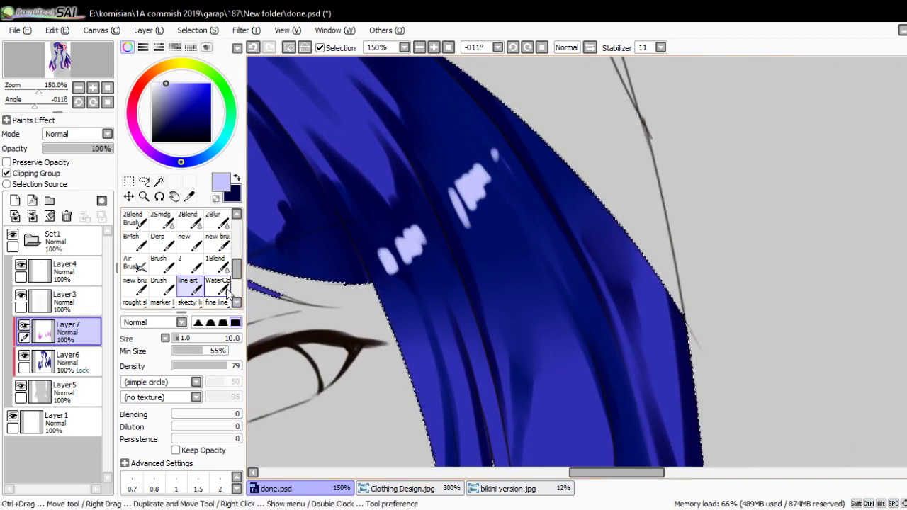
- Soften the lower edges of the new highlights on the right side hair, central lock and left fringe lock with the watercolour brush at size 35
key(c)
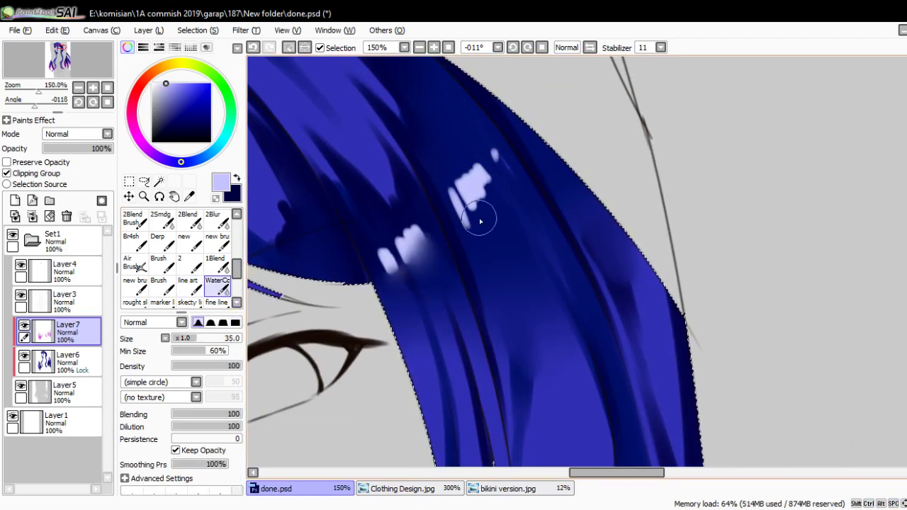
scroll(477, 248, left, 5)
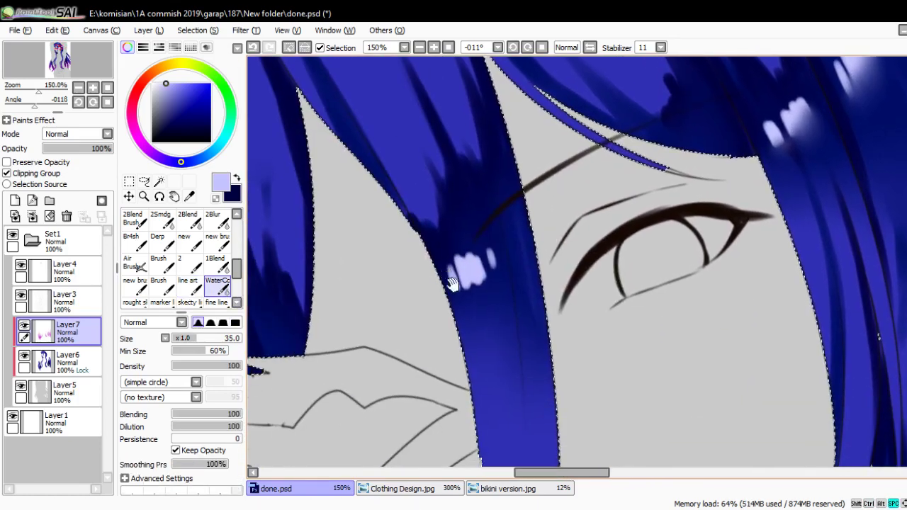
drag(355, 326, 420, 373)
scroll(420, 374, down, 6)
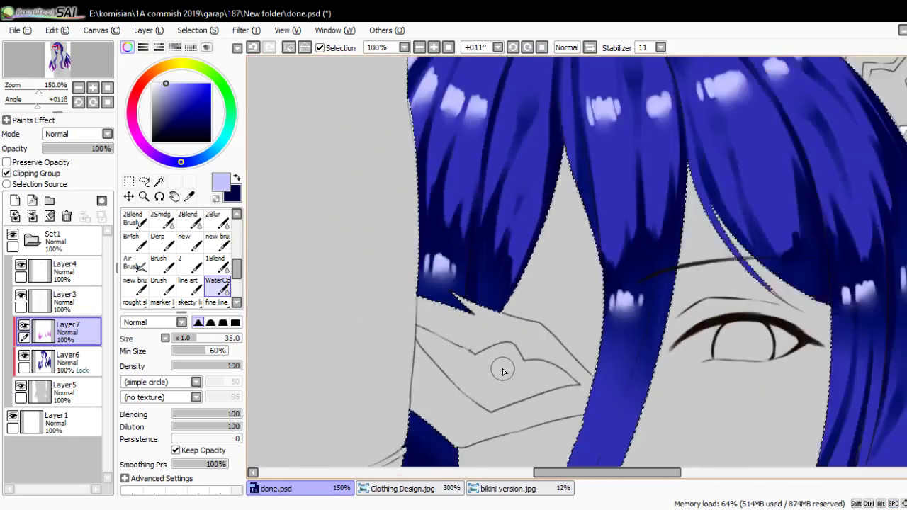
drag(535, 308, 528, 207)
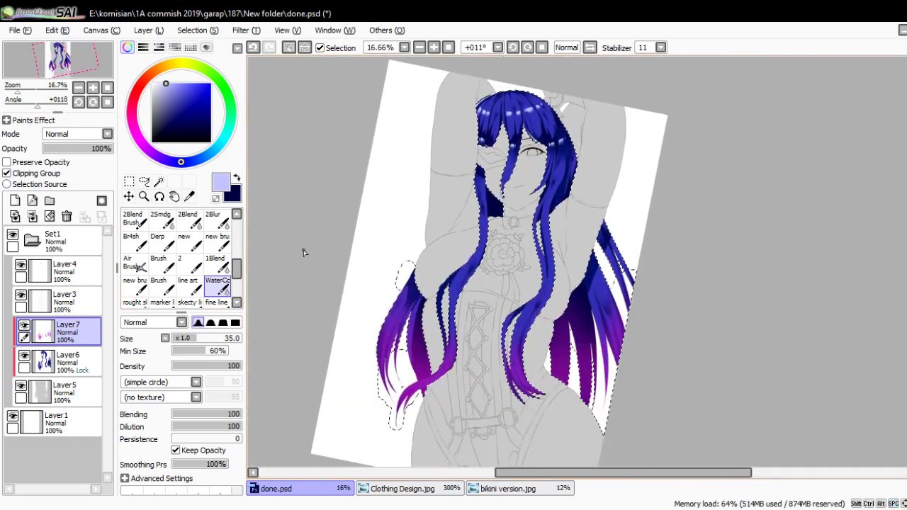
- Paint lavender highlight patches on the two long locks beside the neck with the line art brush at size 10, undoing unwanted strokes
key(m)
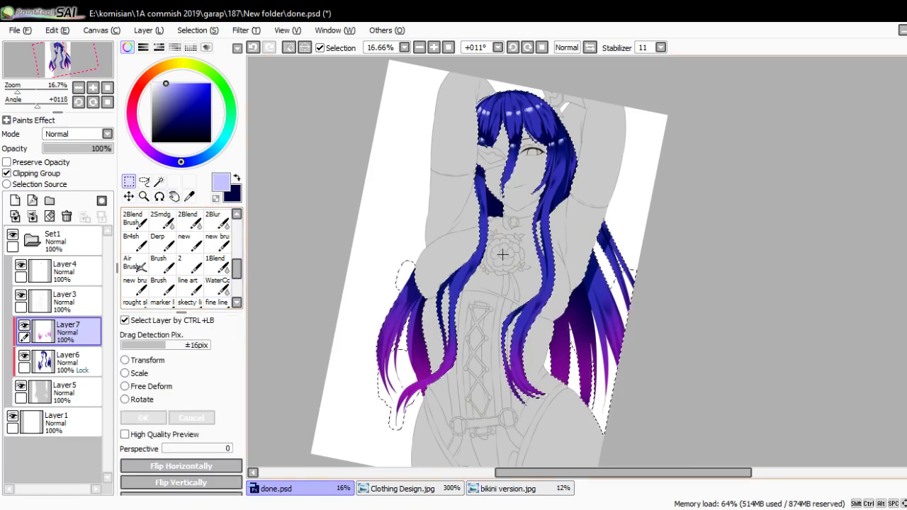
key(b)
scroll(386, 177, up, 4)
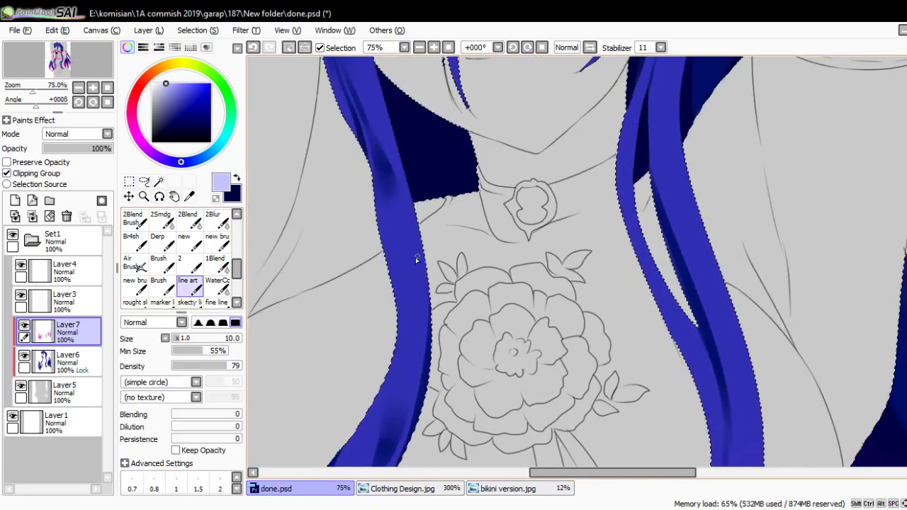
scroll(391, 254, up, 1)
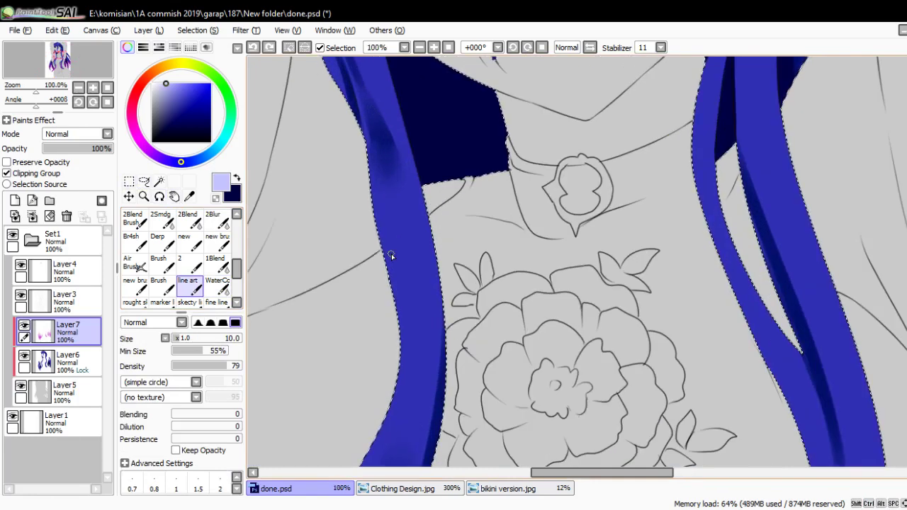
drag(389, 243, 398, 275)
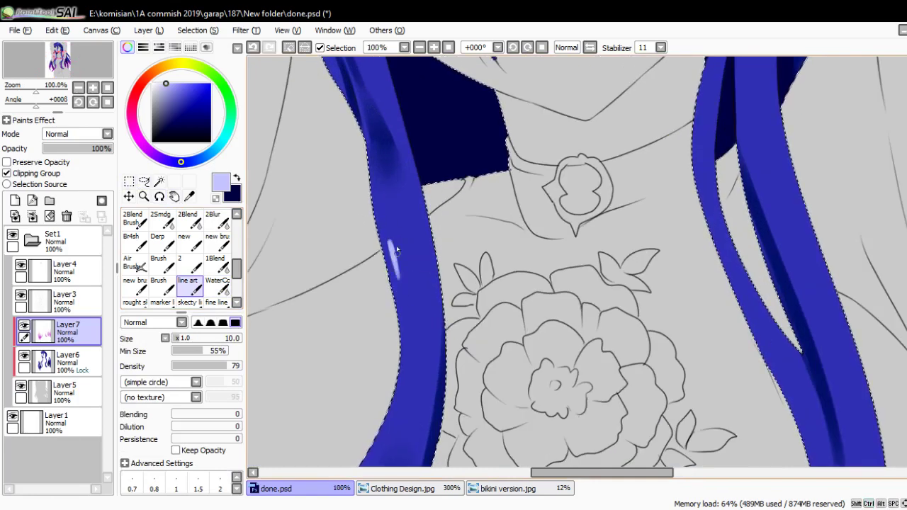
scroll(411, 248, right, 5)
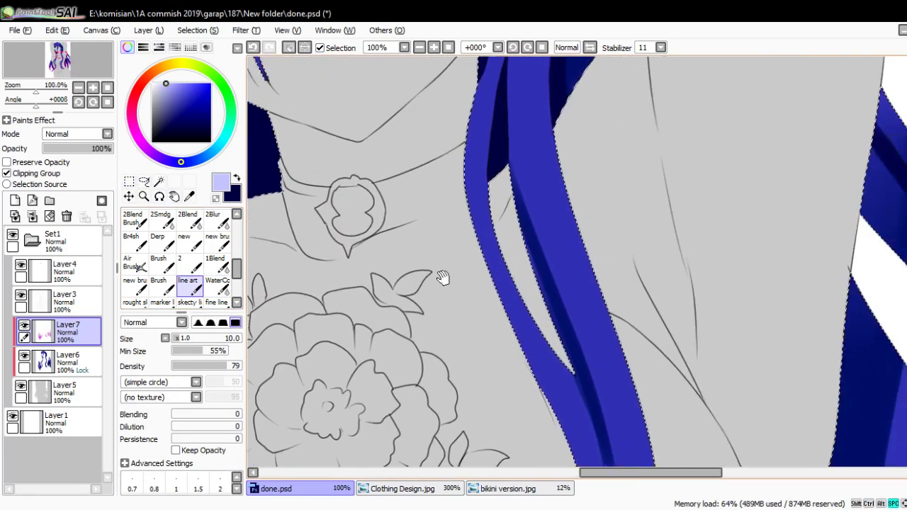
key(ctrl+z)
mouse_move(394, 160)
mouse_down()
mouse_move(397, 216)
mouse_move(400, 176)
mouse_move(409, 183)
mouse_up()
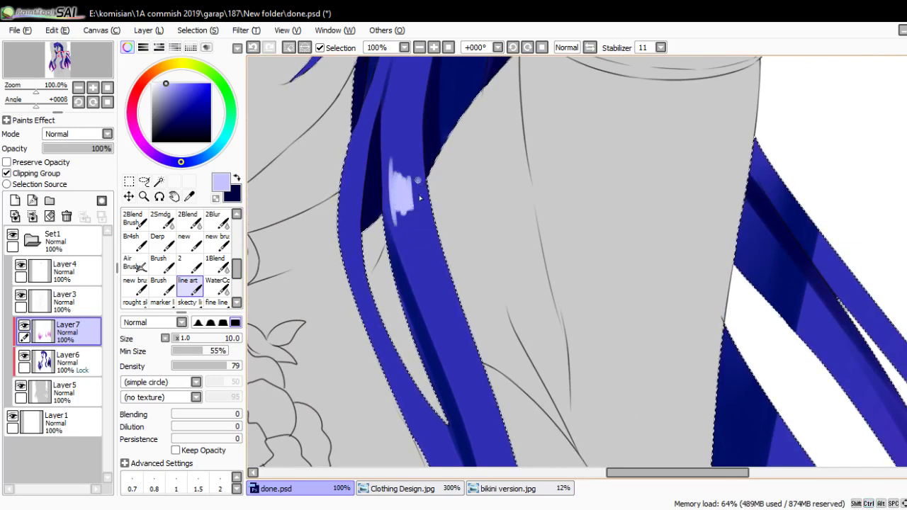
- Blend the lower edges of the highlights on both long neck locks with the watercolour brush at size 35
click(217, 285)
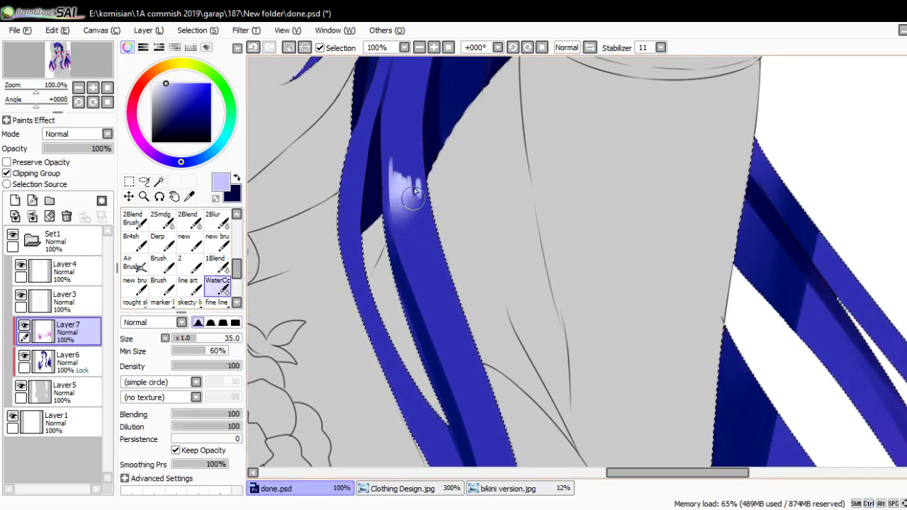
drag(414, 191, 419, 225)
mouse_move(419, 225)
mouse_down()
mouse_move(549, 218)
mouse_move(437, 257)
mouse_move(442, 286)
mouse_up()
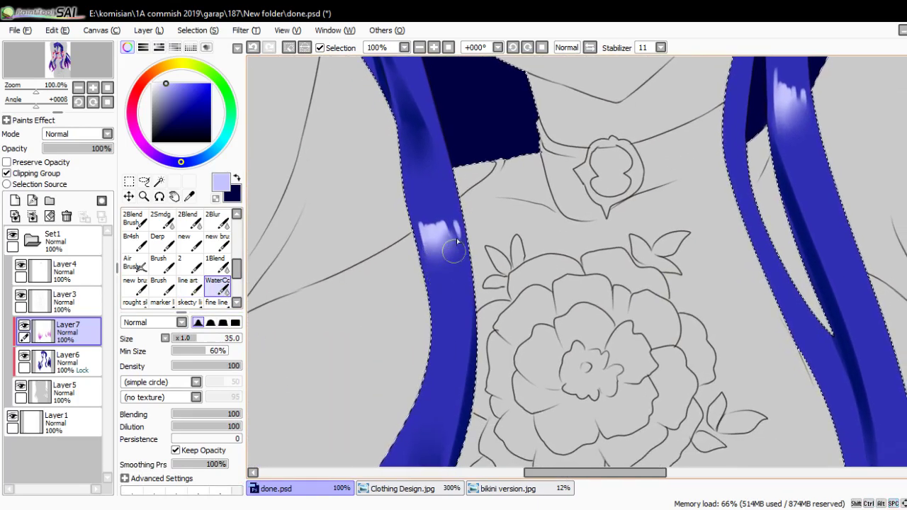
- Clear the hair selection and review the highlights on the whole figure with the canvas rotation reset
scroll(456, 238, down, 5)
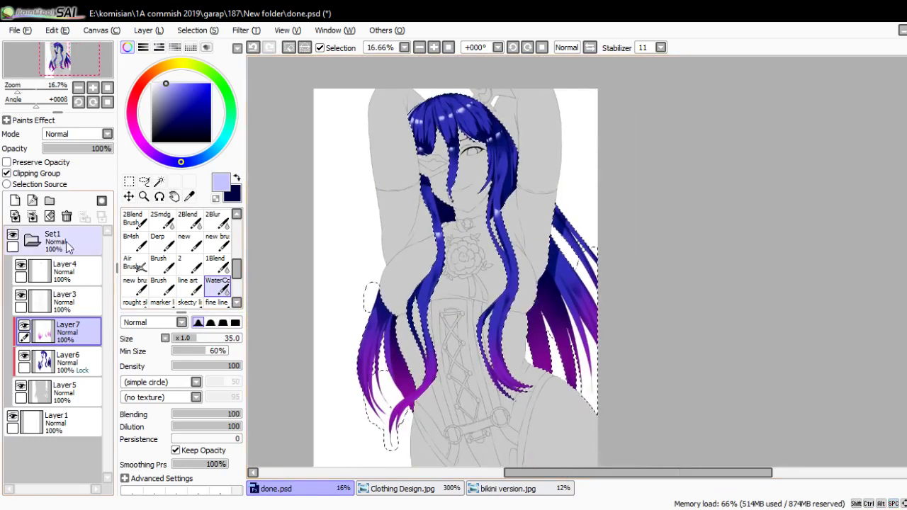
click(129, 182)
key(ctrl+d)
scroll(461, 232, down, 1)
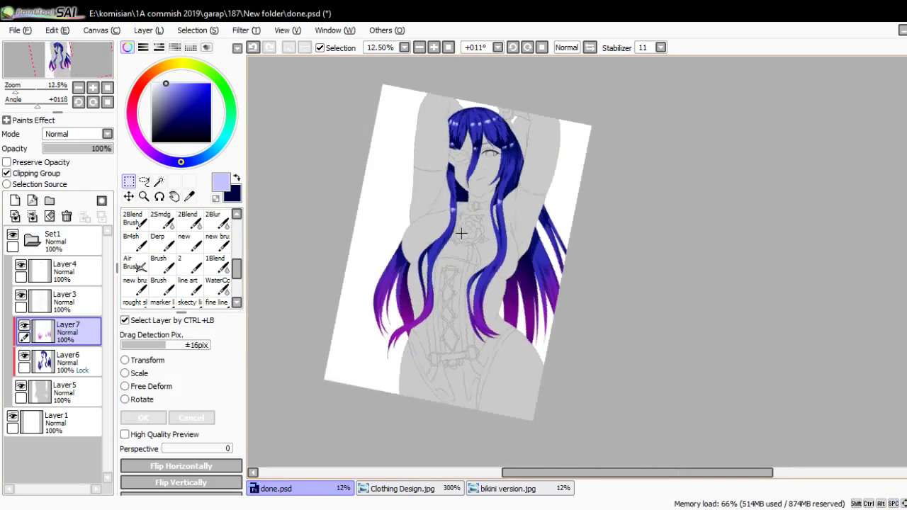
key(Home)
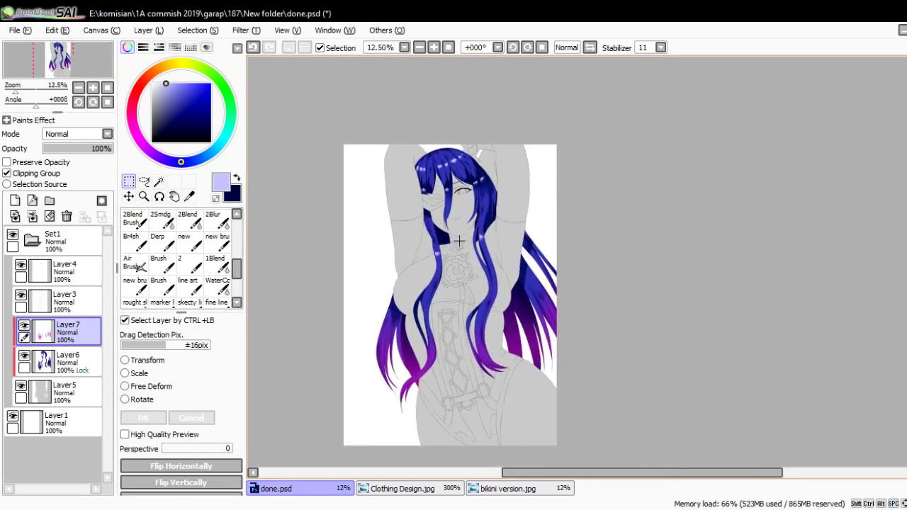
scroll(468, 240, up, 2)
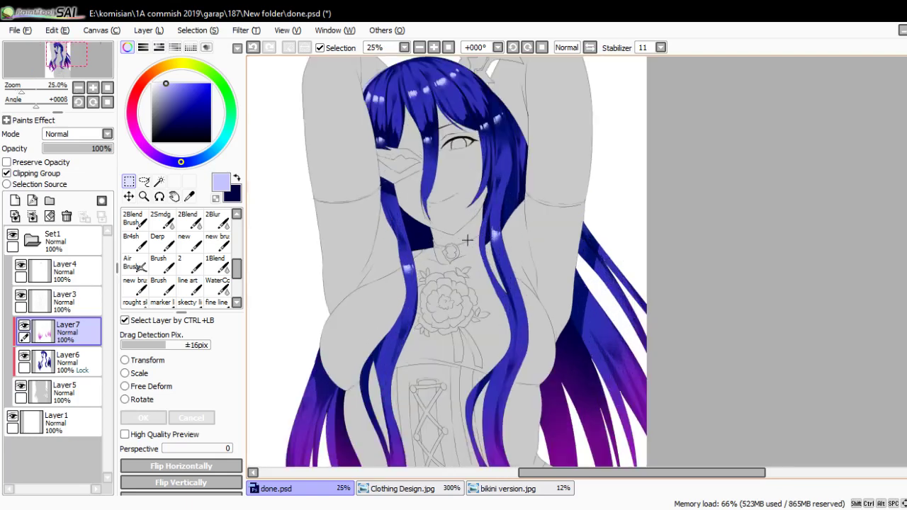
scroll(464, 220, down, 1)
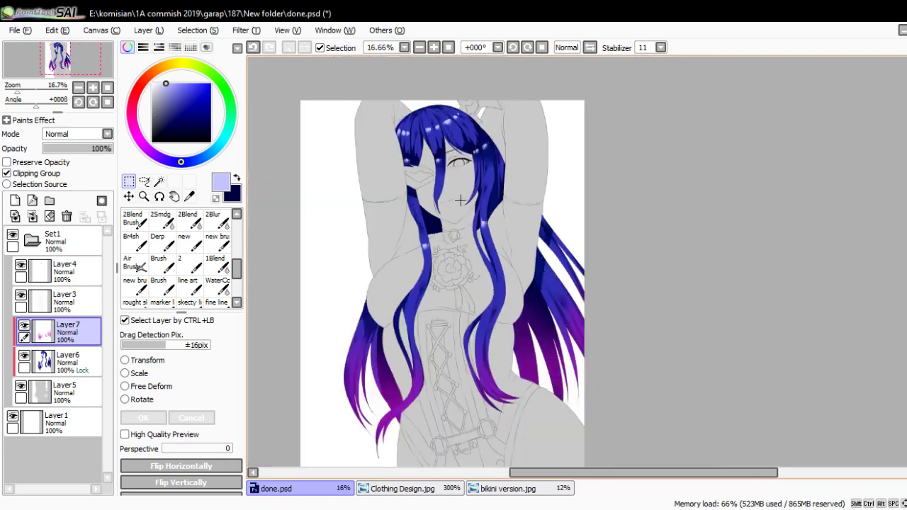
drag(461, 242, 457, 283)
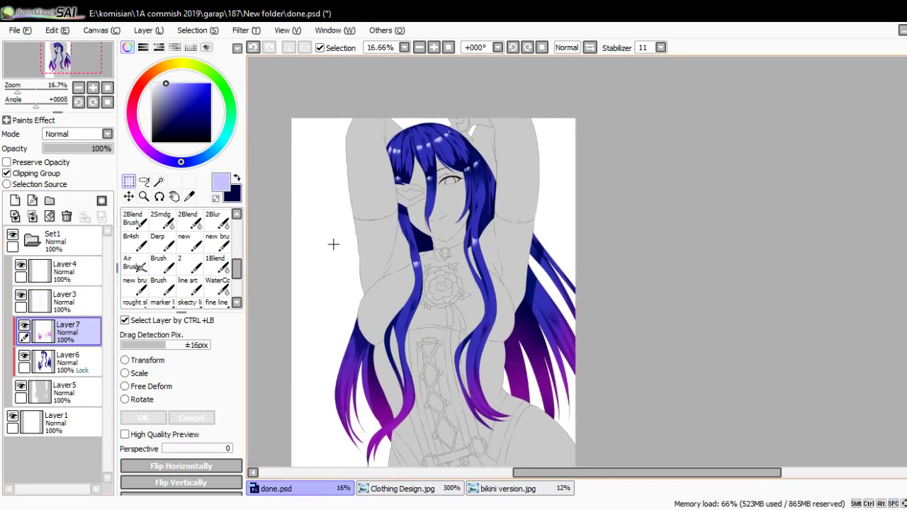
scroll(333, 244, down, 1)
- Activate Layer3 with the magic wand and show the Clothing Design.jpg reference in its own window beside the drawing
click(78, 394)
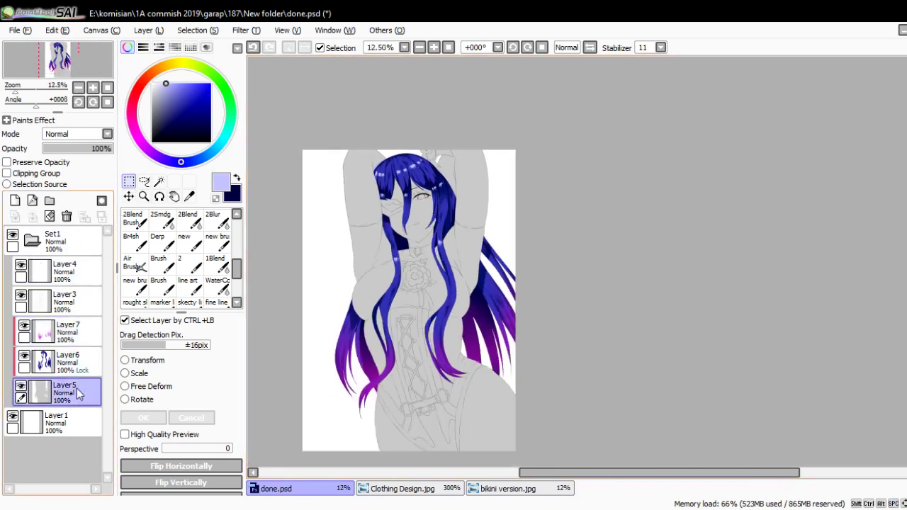
click(68, 301)
click(158, 182)
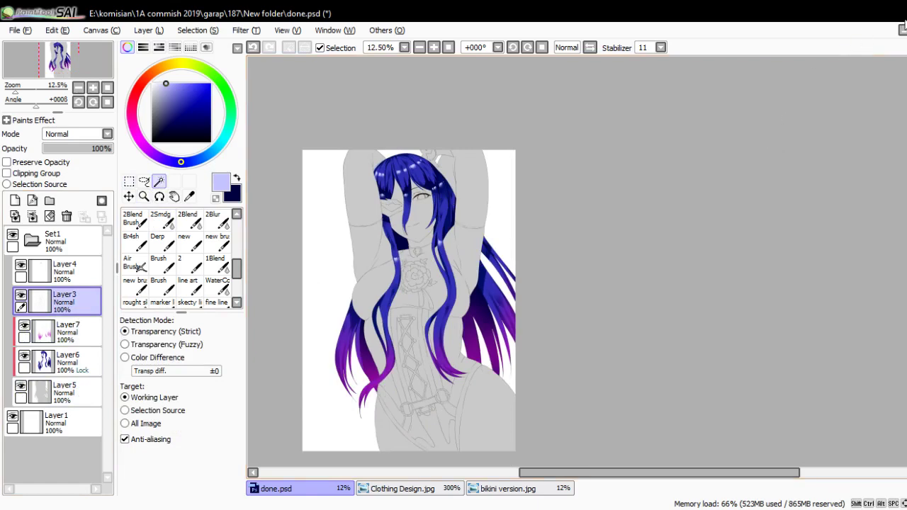
click(903, 28)
click(811, 248)
scroll(811, 248, down, 3)
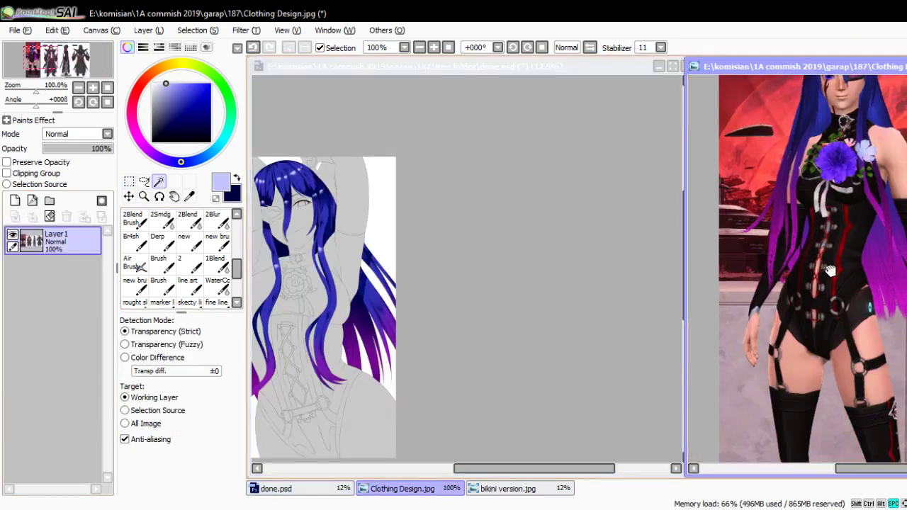
drag(442, 340, 559, 206)
scroll(411, 259, up, 4)
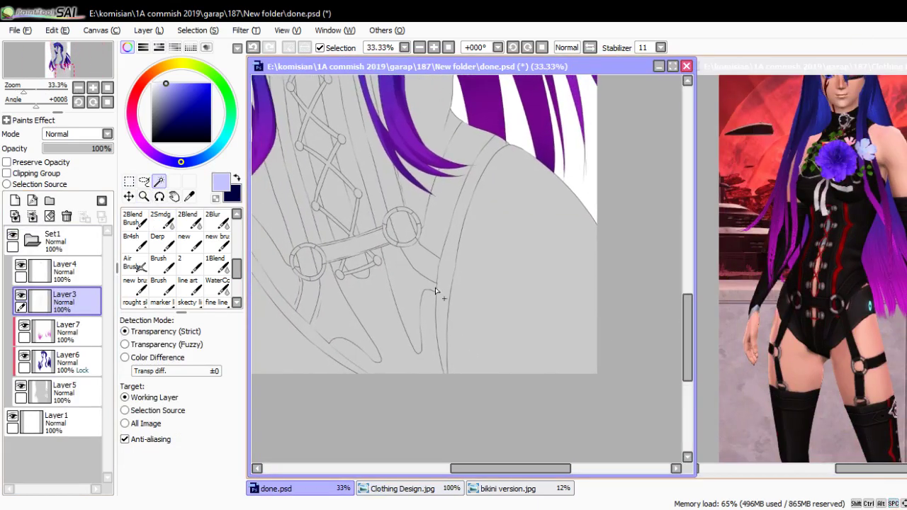
click(432, 223)
key(ctrl+d)
- Select the bodysuit areas between the corset's right edge and the waist, including the gaps between the purple hair ends, with the magic wand
scroll(432, 255, up, 3)
scroll(468, 241, down, 2)
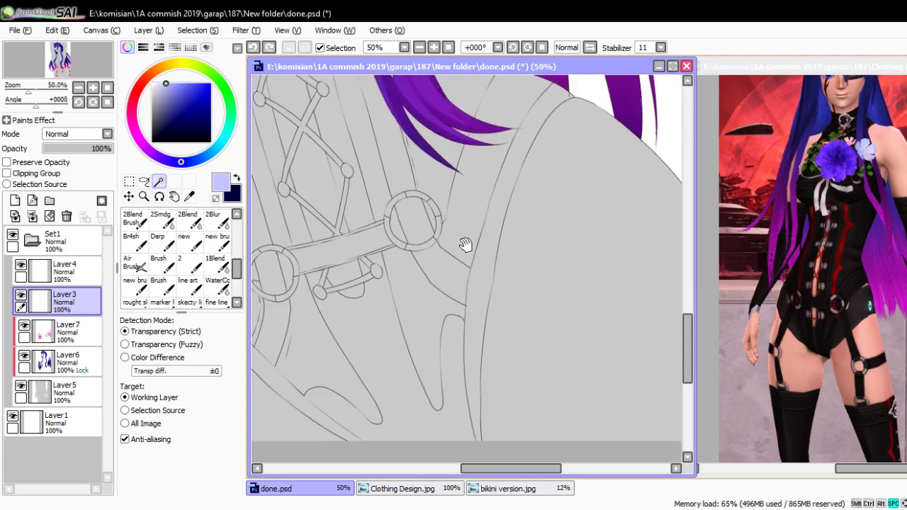
drag(465, 244, 489, 242)
click(460, 213)
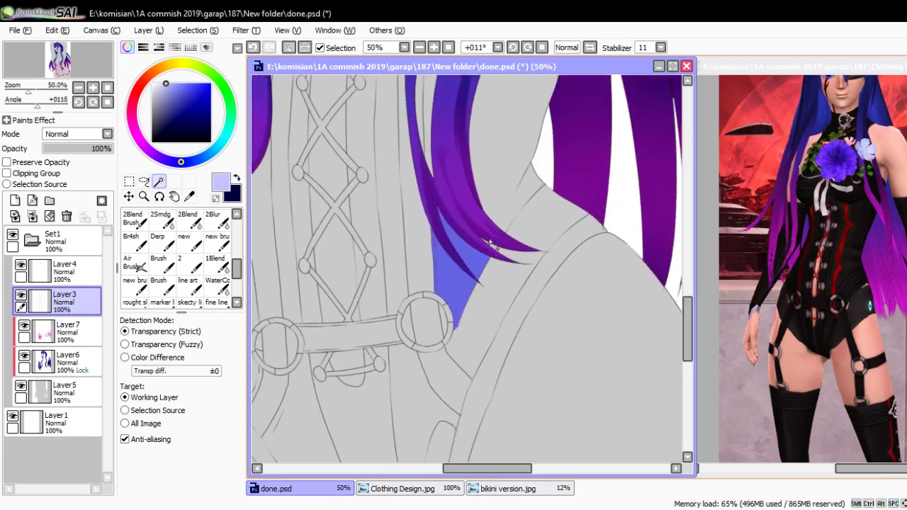
scroll(491, 245, up, 2)
scroll(492, 249, up, 2)
scroll(497, 267, down, 1)
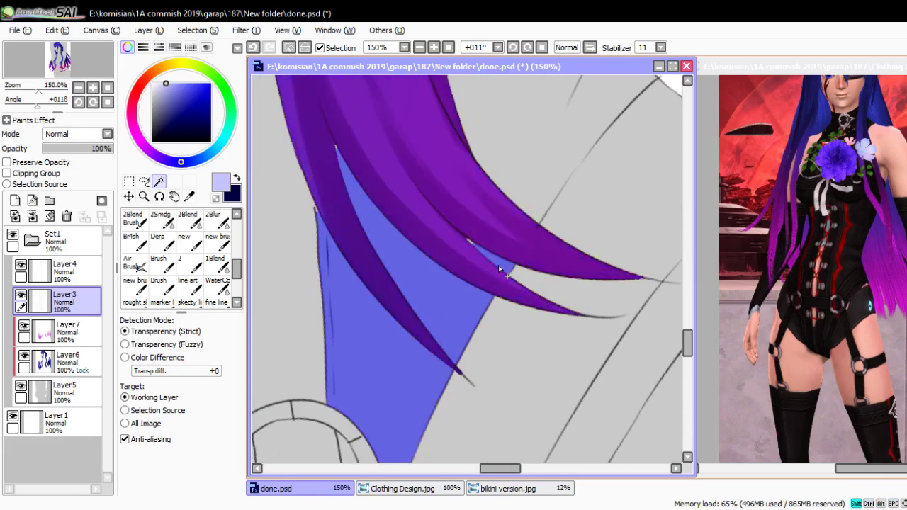
scroll(498, 265, down, 3)
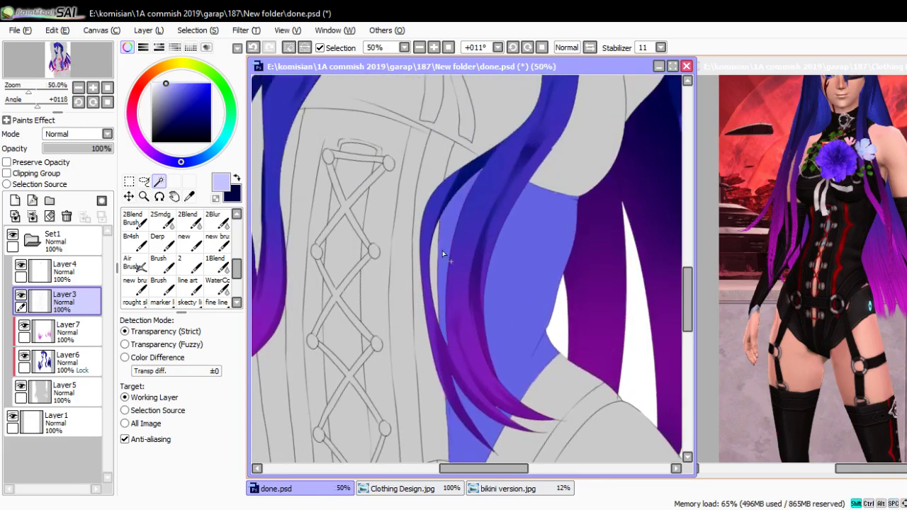
- Add the centre panel below the belt and the small rounded panels on either side of it to the selection
scroll(443, 241, down, 5)
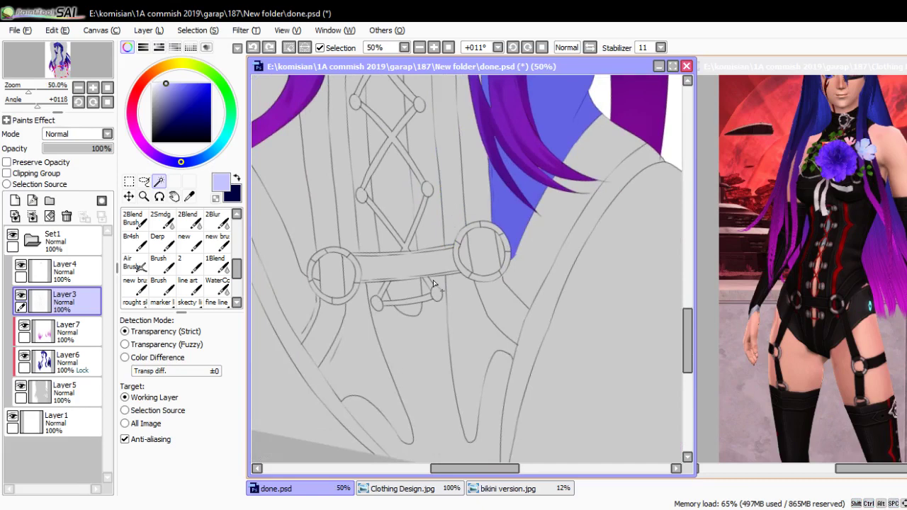
scroll(439, 280, down, 2)
click(446, 290)
scroll(447, 304, down, 1)
scroll(447, 255, up, 1)
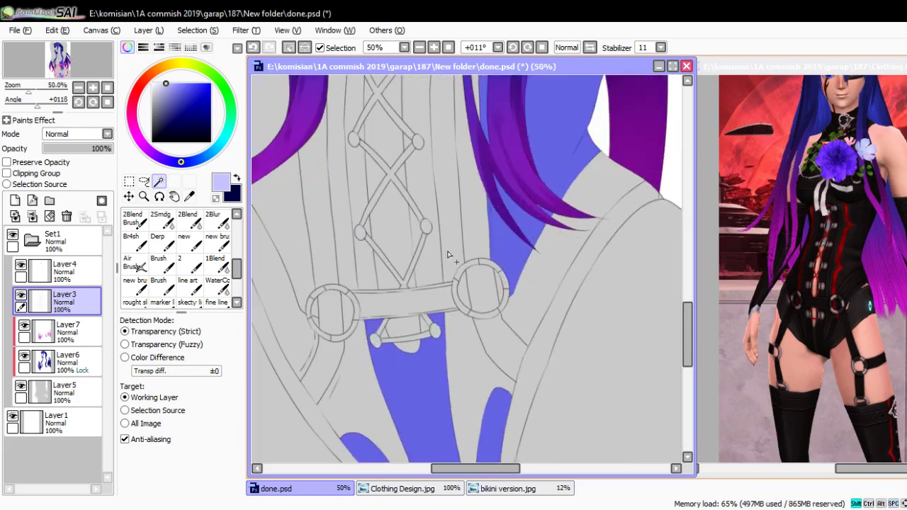
click(431, 238)
click(415, 227)
key(ctrl+d)
- Bridge the line gap above the belt near its left ring with the selection pen and try to select the adjacent corset strip
scroll(362, 277, up, 4)
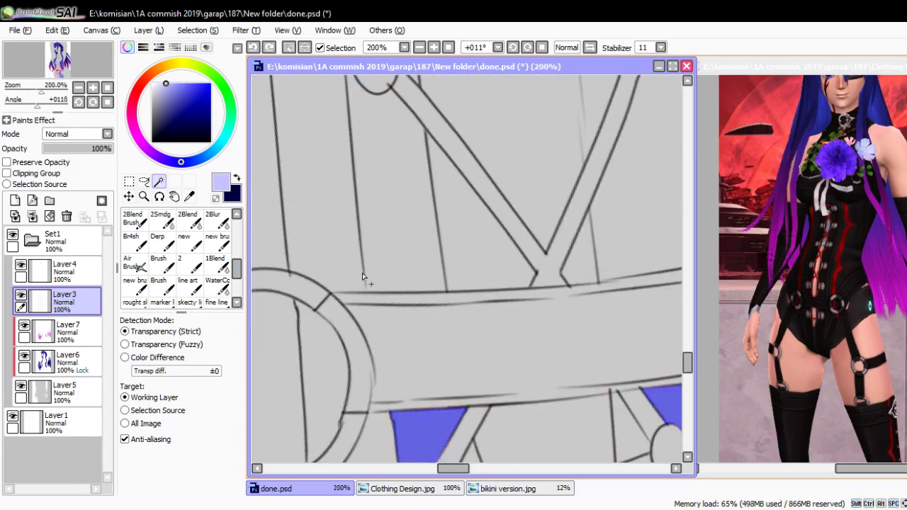
key(e)
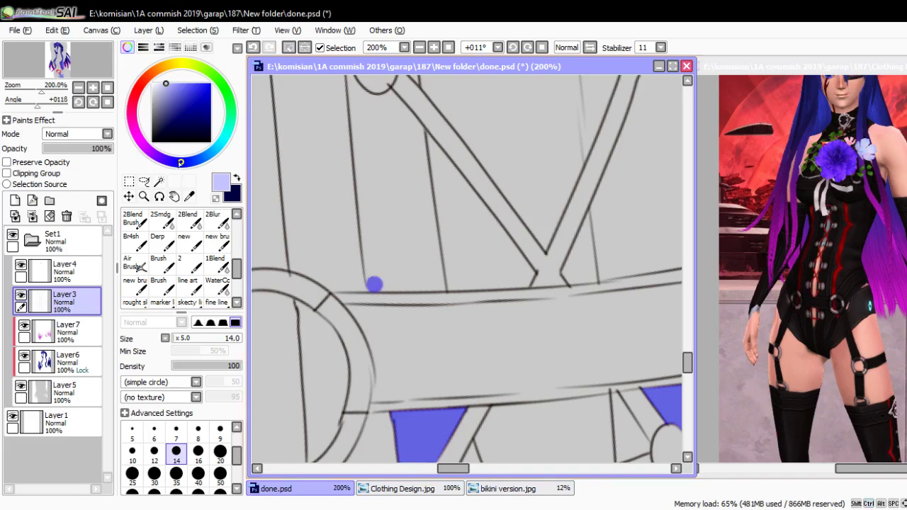
key(w)
click(378, 224)
key(ctrl+d)
click(378, 224)
key(ctrl+d)
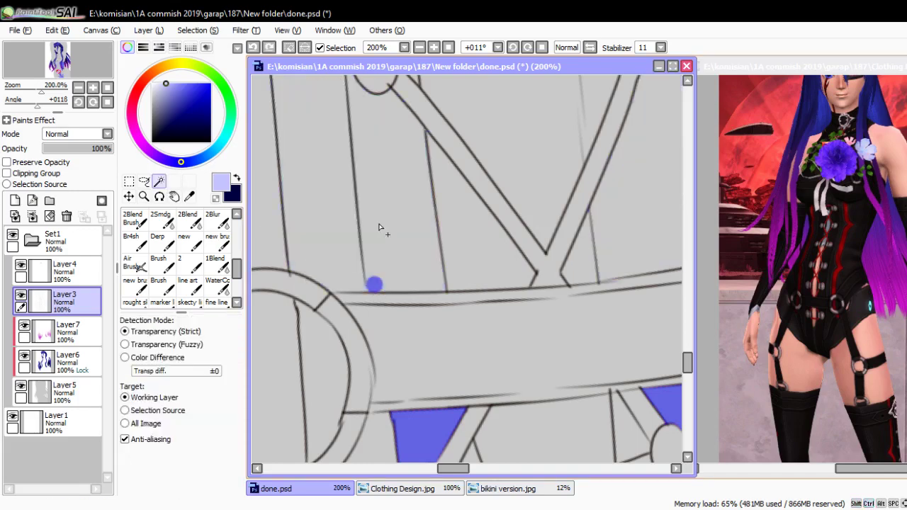
- Paint a size 14 selection pen stroke across the open upper left corner of the corset's lacing panel
scroll(378, 227, down, 2)
drag(410, 367, 411, 300)
scroll(411, 300, up, 1)
drag(394, 375, 375, 398)
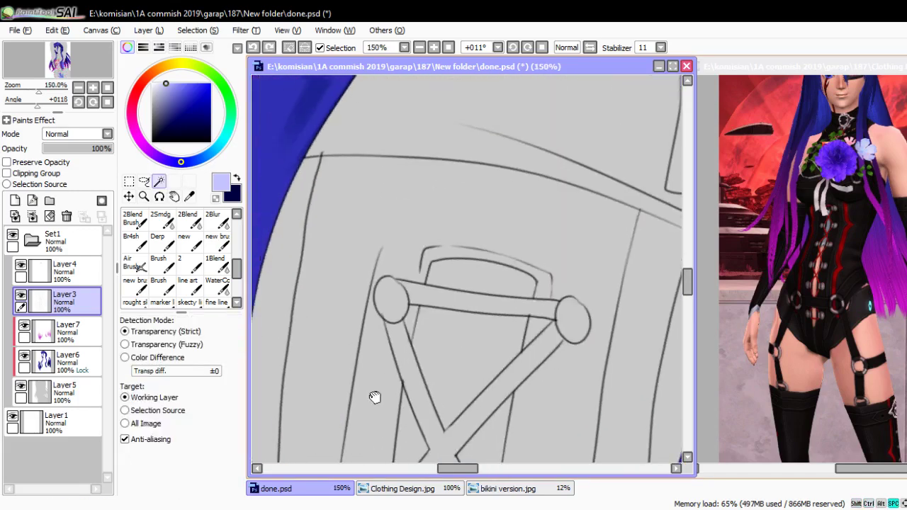
key(e)
scroll(394, 259, down, 3)
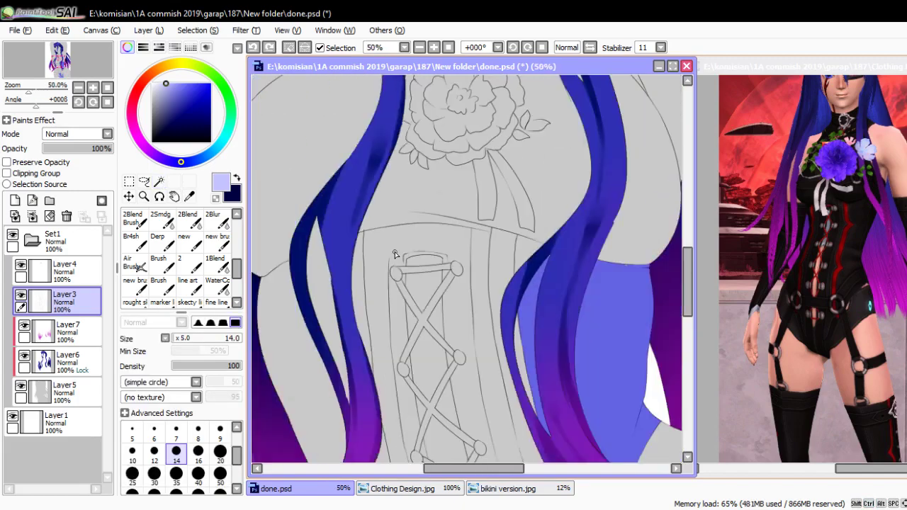
drag(395, 259, 425, 277)
scroll(446, 165, up, 5)
drag(446, 168, 371, 281)
mouse_move(358, 316)
mouse_down()
mouse_move(405, 223)
mouse_move(434, 195)
mouse_move(399, 234)
mouse_move(389, 229)
mouse_move(444, 275)
mouse_up()
scroll(408, 218, down, 8)
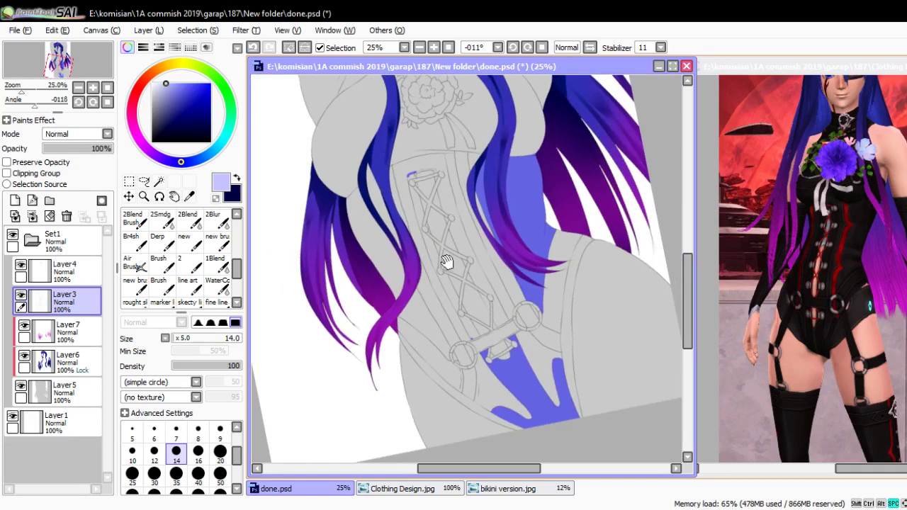
scroll(416, 167, up, 3)
key(Delete)
key(Delete)
key(Delete)
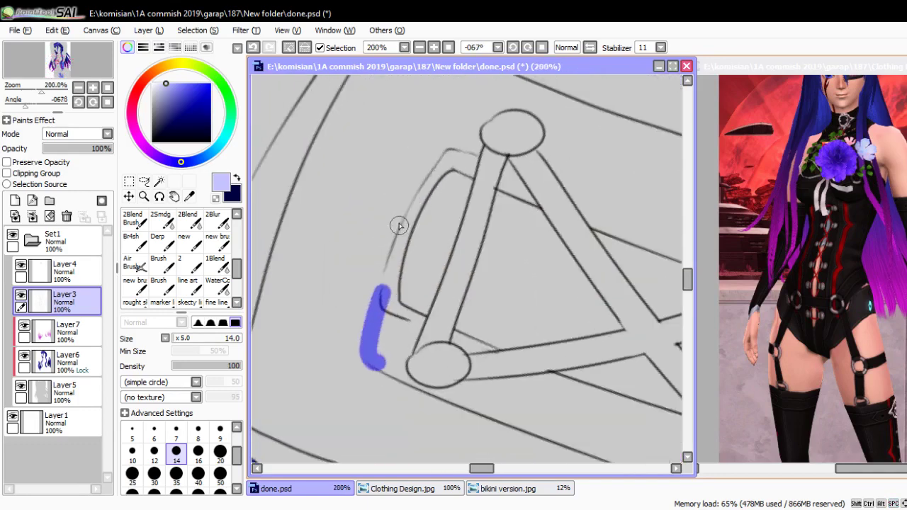
- Extend the selection stroke along the lacing panel's top edge to the right eyelet and select the strip left of the laces
drag(375, 311, 453, 162)
key(ctrl+z)
mouse_move(372, 361)
mouse_down()
mouse_move(433, 183)
mouse_move(468, 146)
mouse_move(510, 212)
mouse_up()
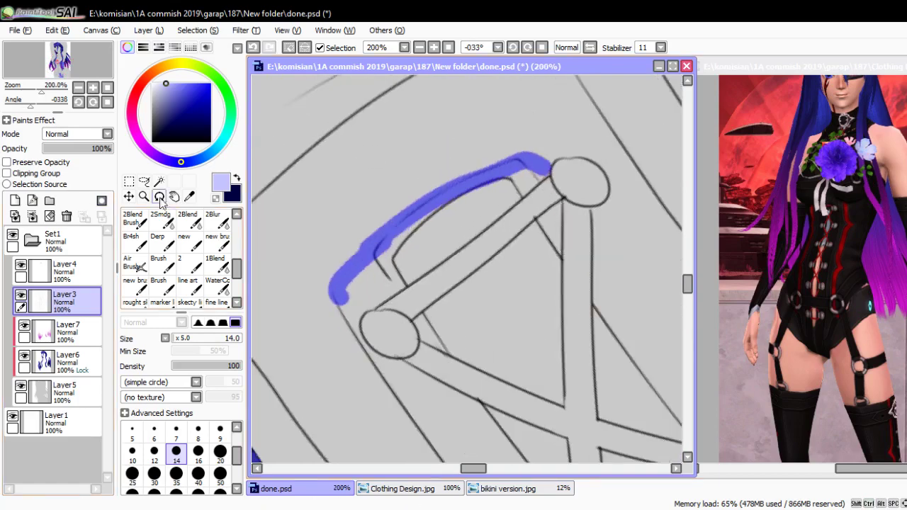
click(159, 181)
click(384, 296)
scroll(406, 251, down, 5)
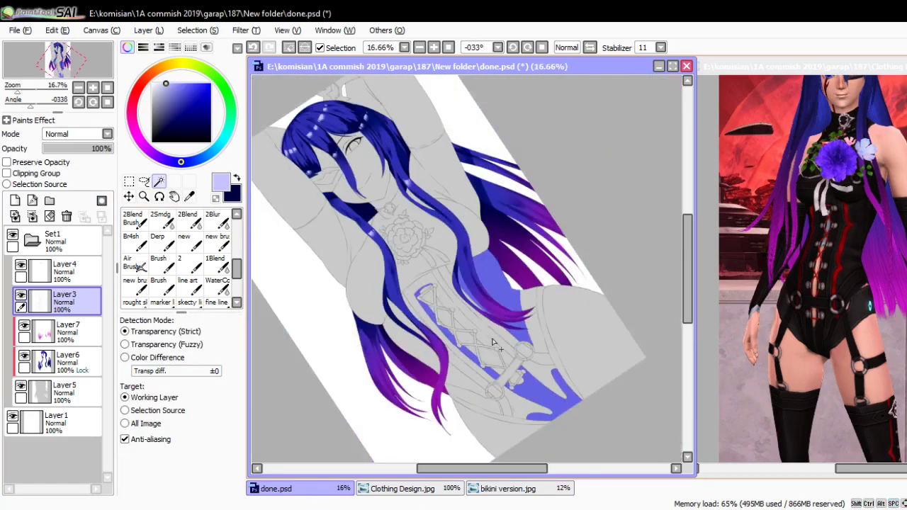
- Close the lacing panel's upper right corner with selection pen strokes and select the strip right of the laces with the magic wand
scroll(464, 331, up, 2)
scroll(416, 321, up, 3)
key(b)
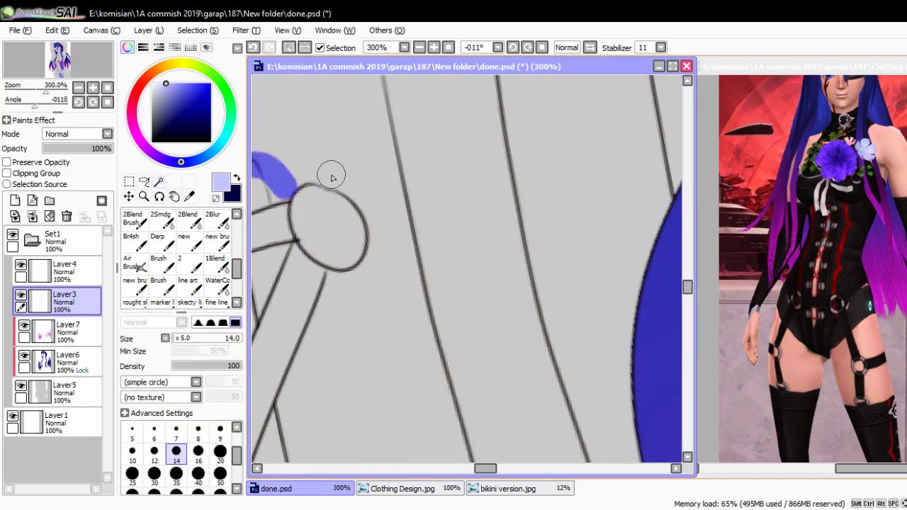
scroll(330, 176, up, 2)
mouse_move(369, 265)
mouse_down()
mouse_move(334, 314)
mouse_move(431, 189)
mouse_up()
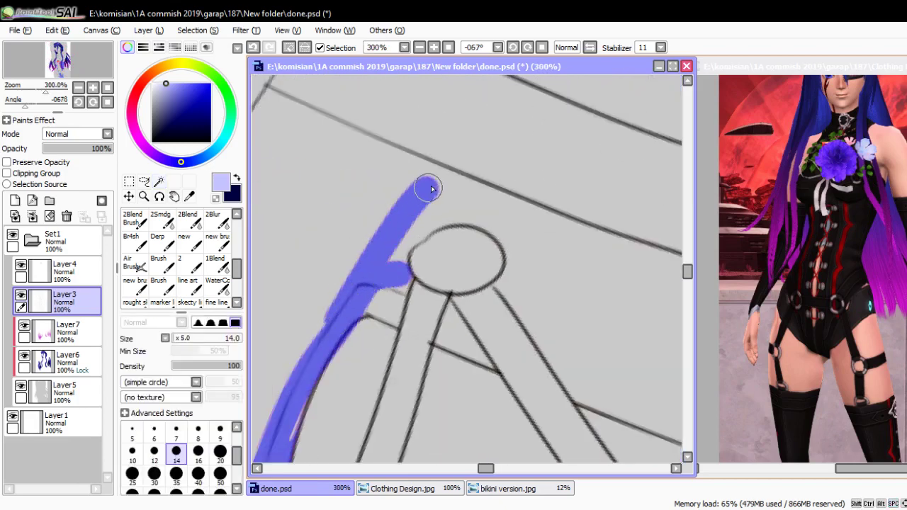
drag(351, 300, 510, 319)
key(w)
click(542, 328)
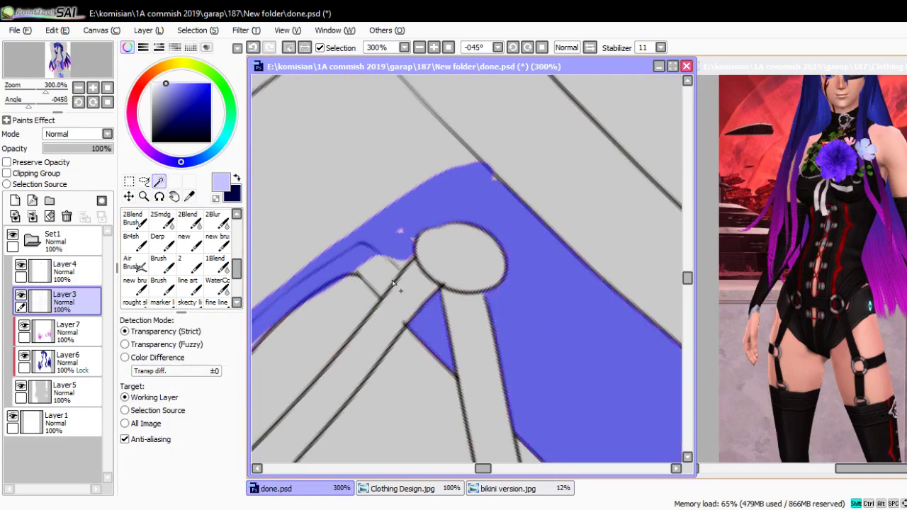
- Add the remaining sections of both strips beside the lacing to the selection, down to the belt
scroll(394, 284, down, 4)
scroll(374, 197, down, 2)
drag(370, 229, 432, 308)
key(Delete)
scroll(435, 301, up, 5)
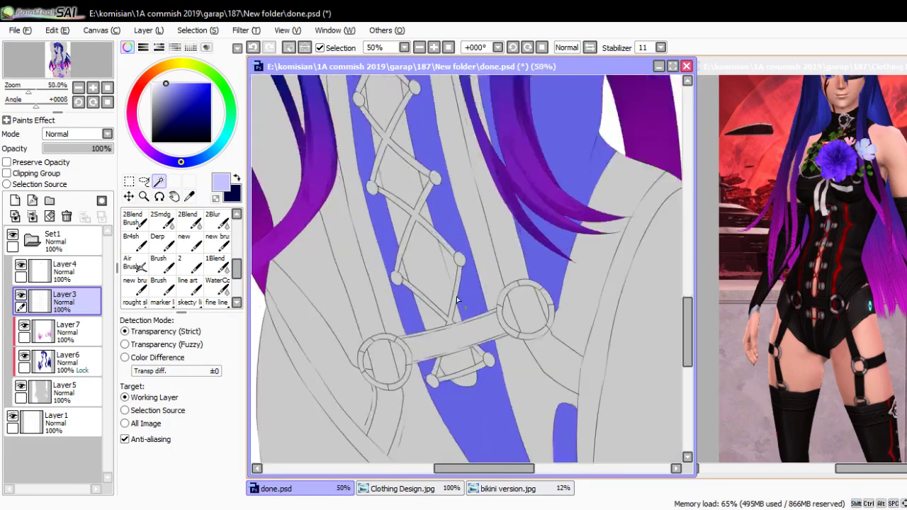
- Reduce the selection pen to size 4 and bridge the faint line beside the lowest right lace before returning to the magic wand
scroll(451, 279, up, 3)
key(b)
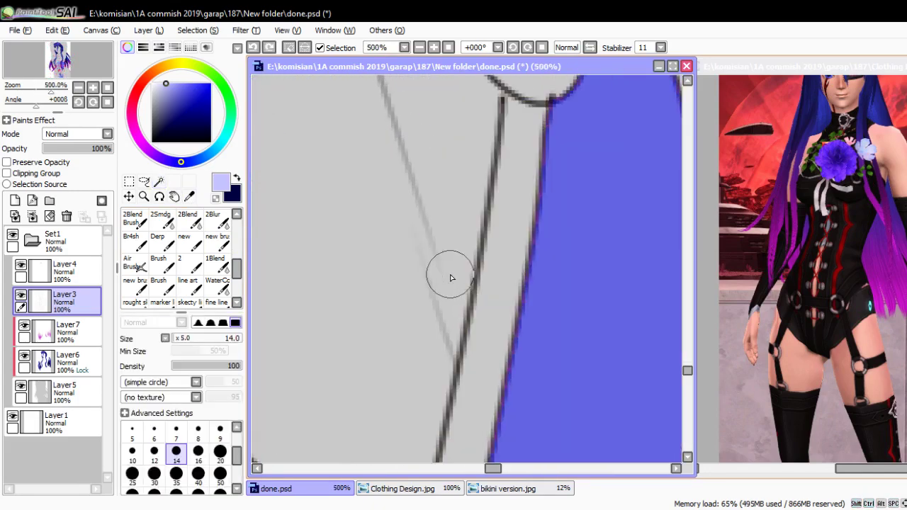
key(bracketleft)
key(bracketleft)
key(bracketleft)
key(bracketleft)
key(bracketleft)
key(bracketleft)
key(bracketleft)
key(bracketleft)
drag(450, 324, 433, 214)
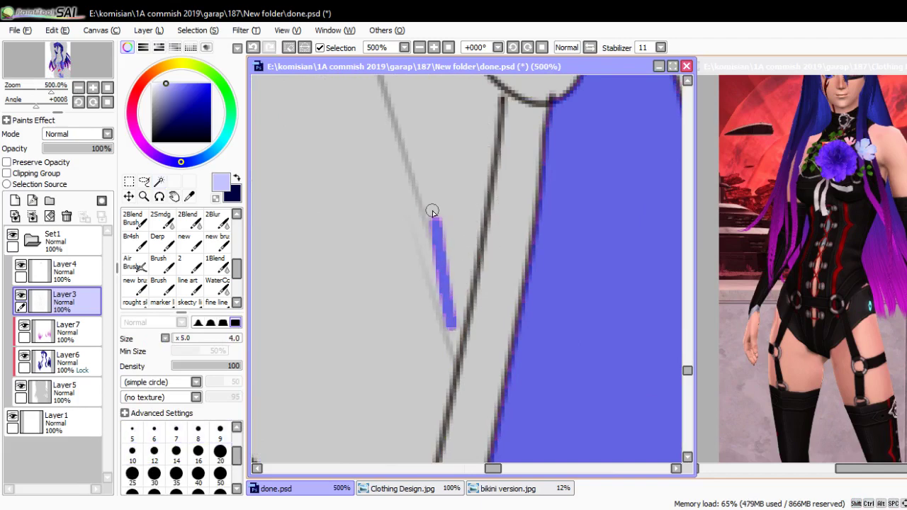
click(159, 182)
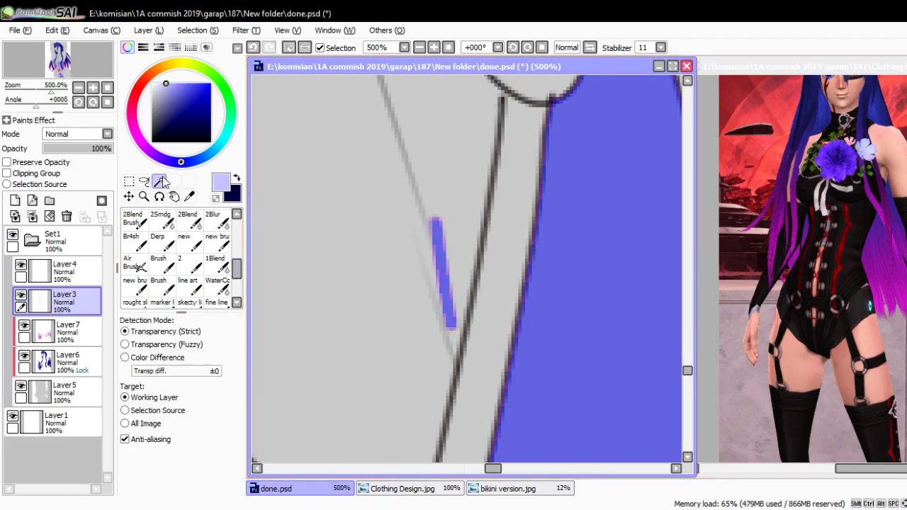
- Go over the lacing strips and add the bodysuit area between the corset's left edge and the hip to the selection
scroll(454, 175, down, 5)
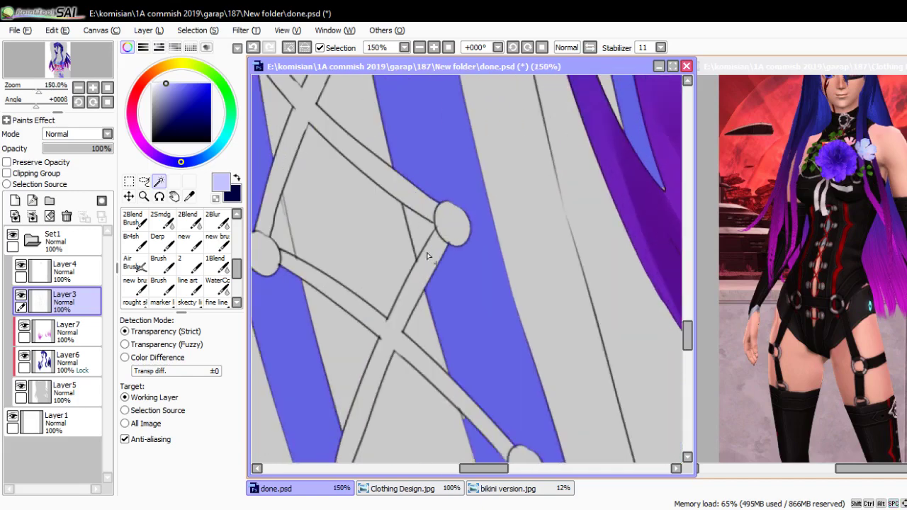
drag(410, 234, 437, 381)
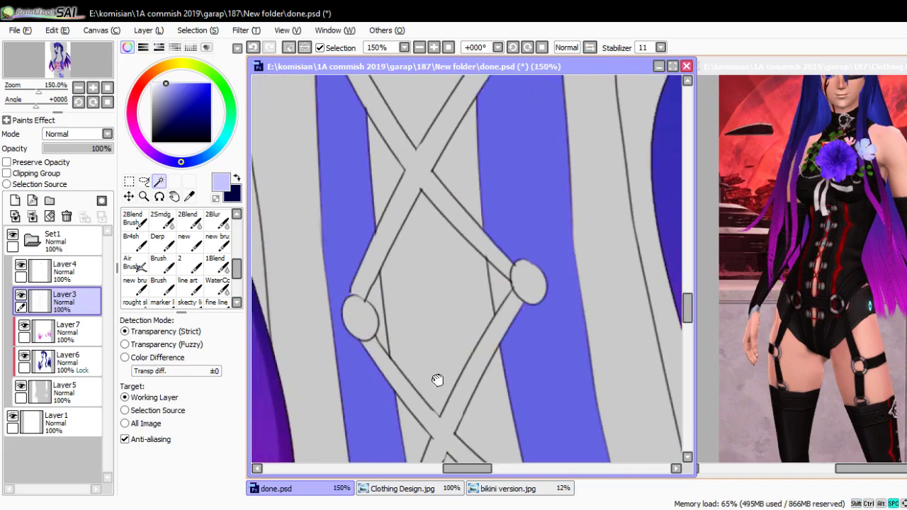
scroll(486, 289, down, 6)
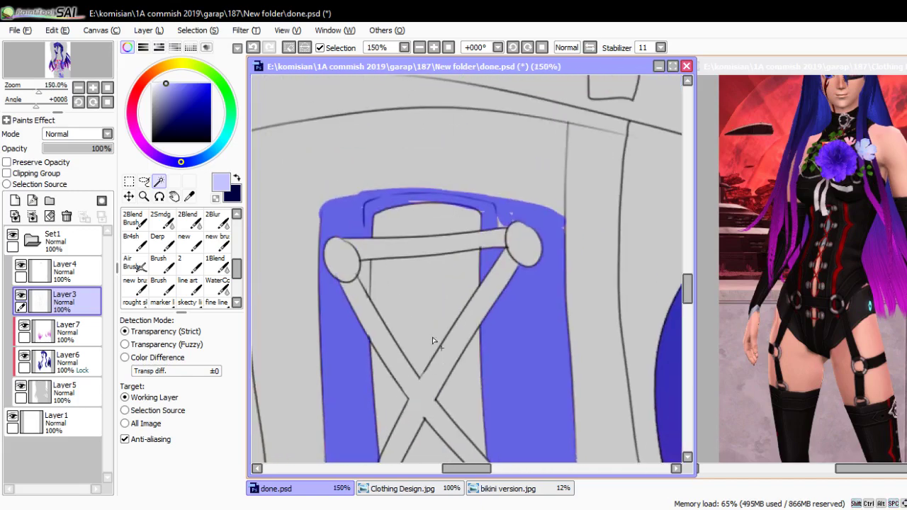
drag(447, 255, 417, 262)
scroll(409, 263, up, 1)
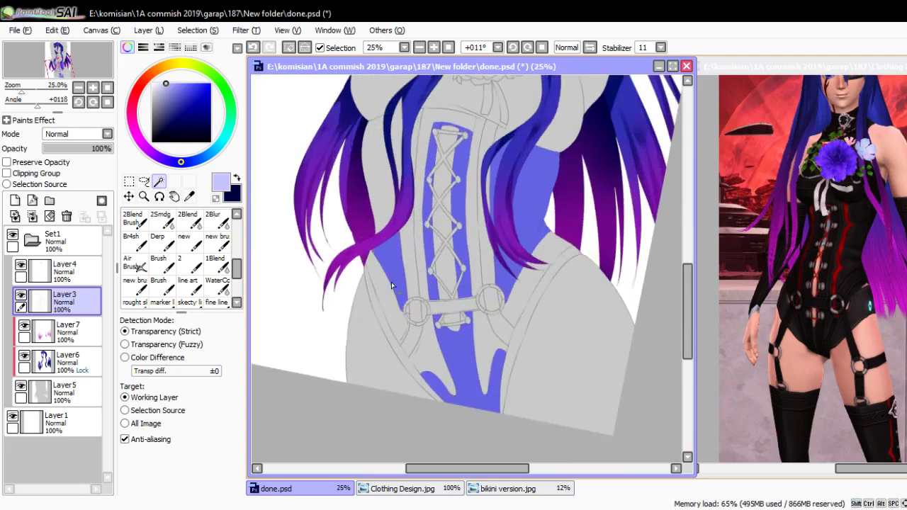
- Add the bodysuit's trim bands along both leg openings to the selection with the magic wand
scroll(392, 286, up, 1)
scroll(520, 318, down, 2)
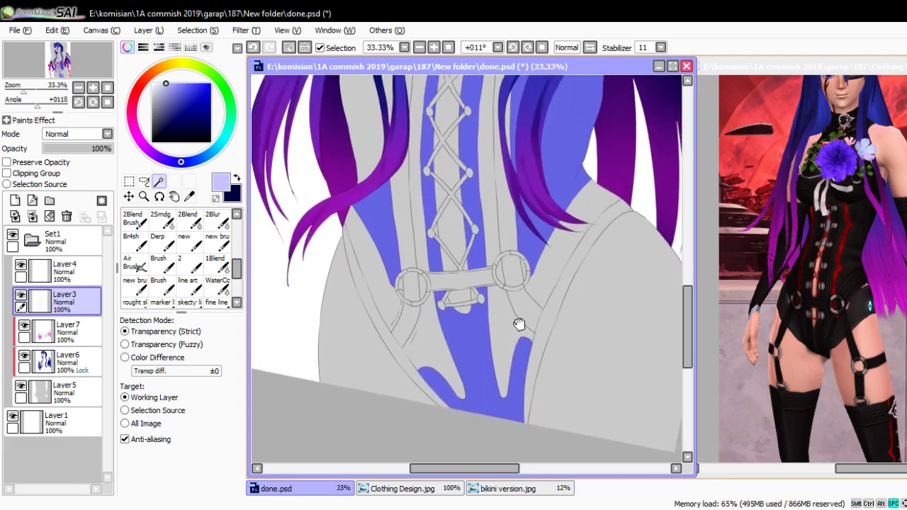
scroll(530, 335, right, 1)
shift+click(531, 316)
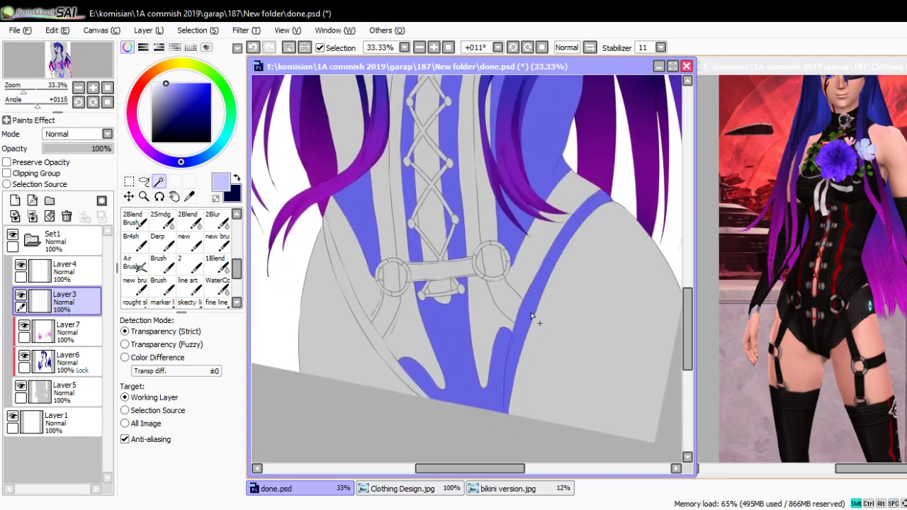
shift+click(368, 337)
scroll(388, 341, up, 4)
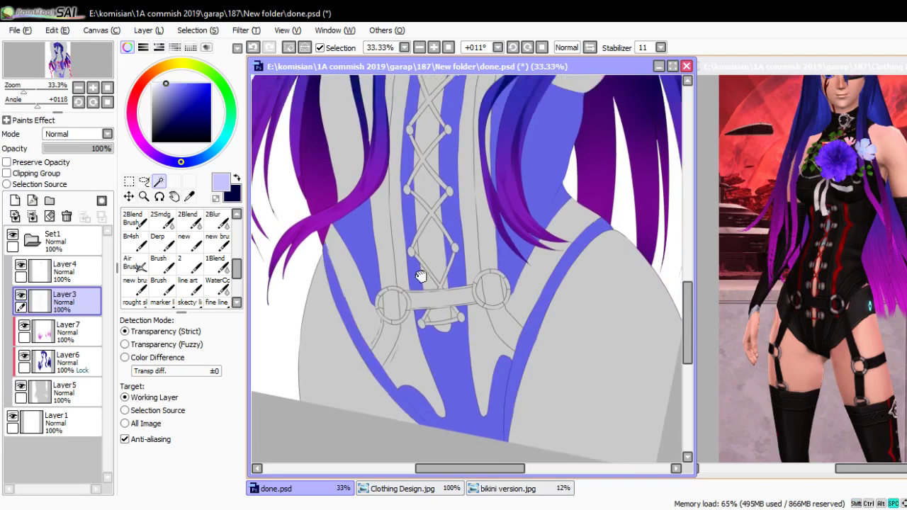
- Add the left side of the waist, both sides of the bust and the neck collar to the selection, leaving out the chest flower
scroll(369, 183, up, 3)
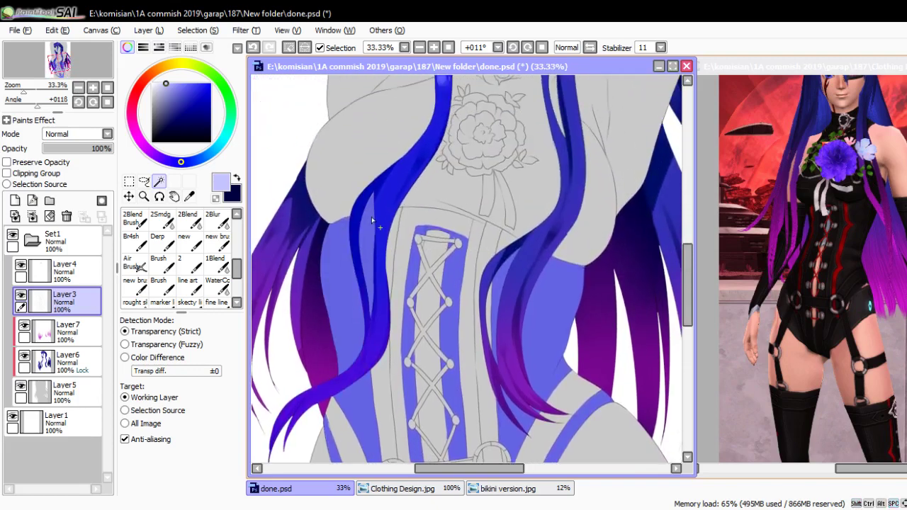
scroll(507, 242, up, 2)
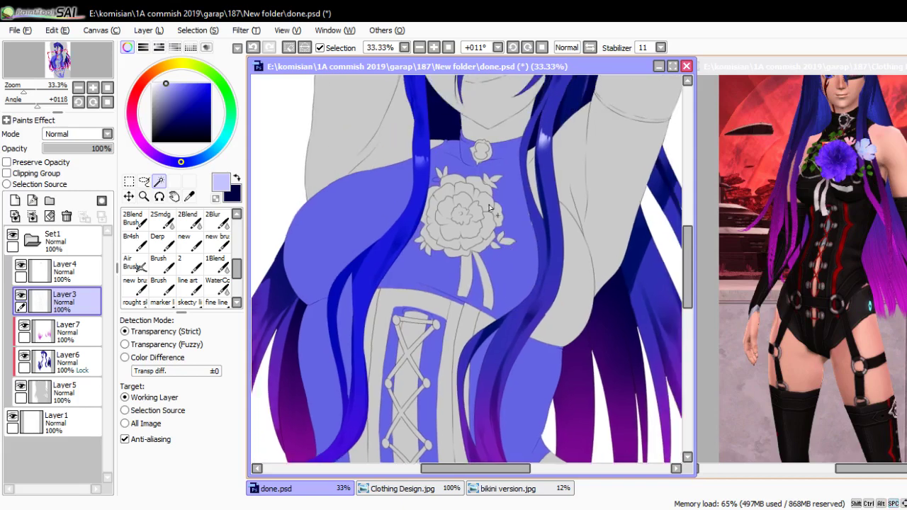
scroll(574, 241, down, 2)
scroll(543, 259, down, 2)
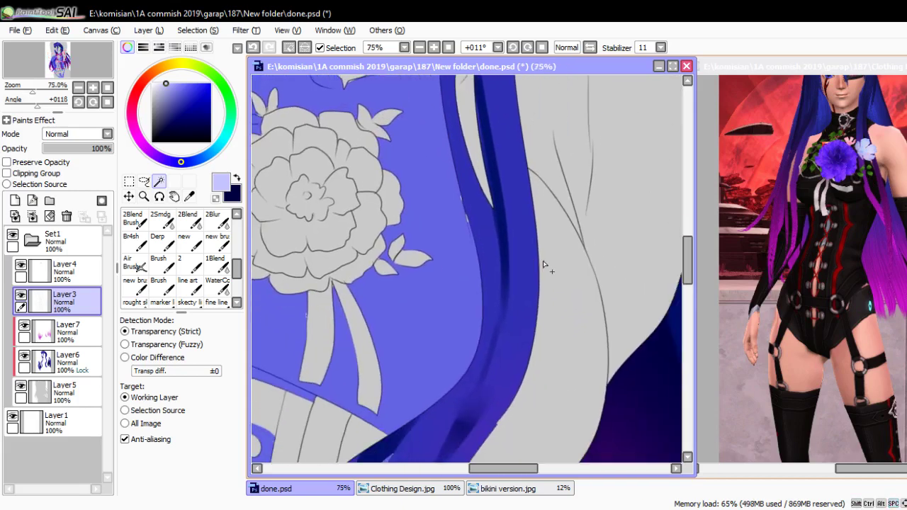
scroll(528, 241, down, 2)
scroll(512, 216, up, 1)
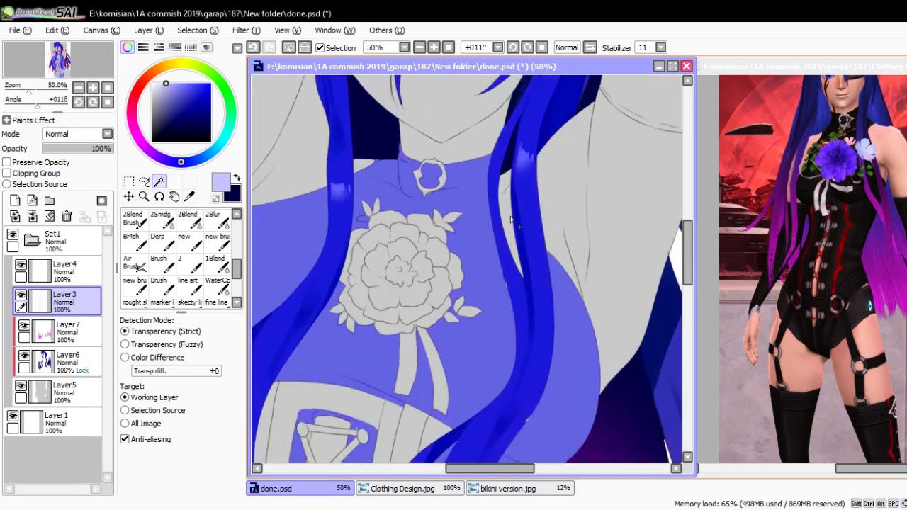
scroll(507, 214, down, 2)
scroll(516, 228, down, 1)
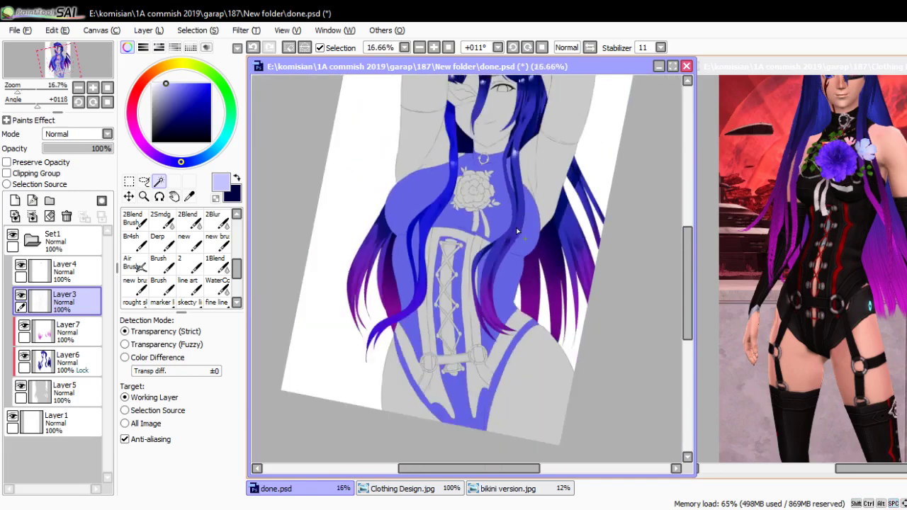
- Add the mask over the covered eye and the pointed ornament above the head to the selection
scroll(519, 290, up, 3)
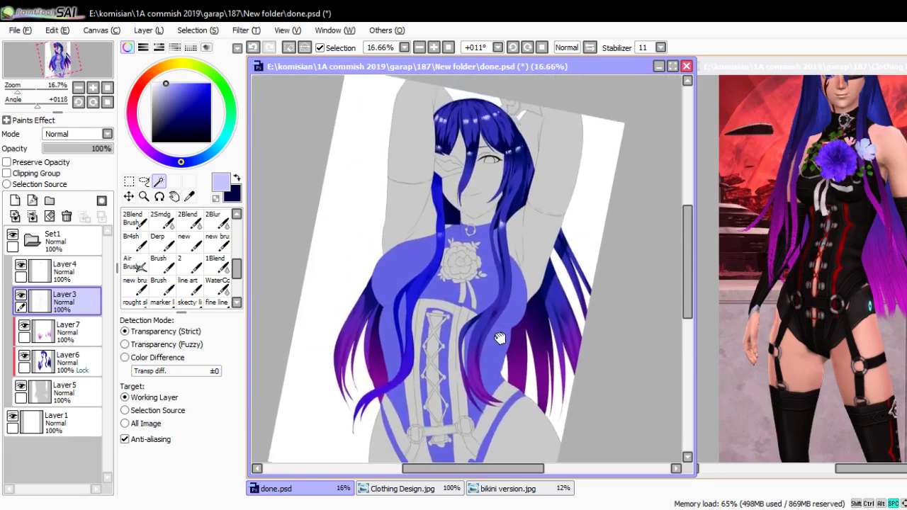
scroll(450, 248, up, 2)
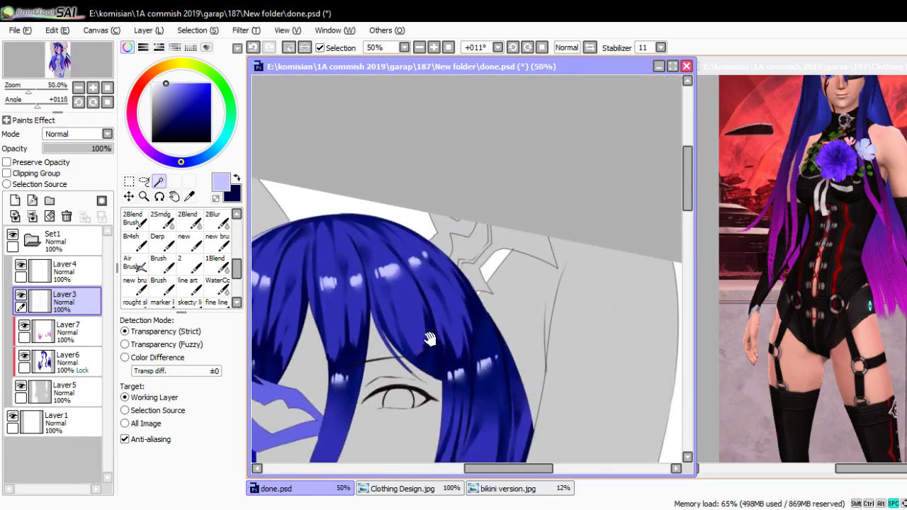
scroll(489, 324, down, 1)
click(471, 294)
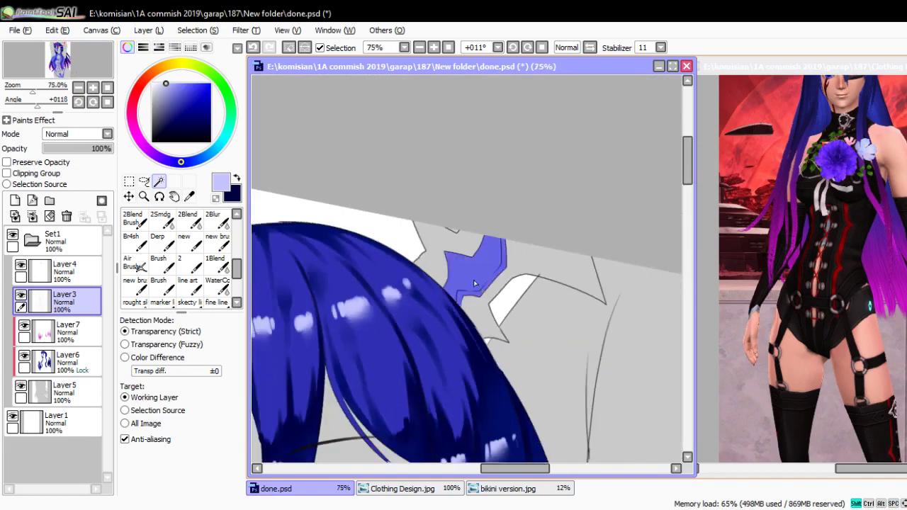
click(485, 312)
scroll(494, 320, down, 4)
drag(494, 320, 496, 236)
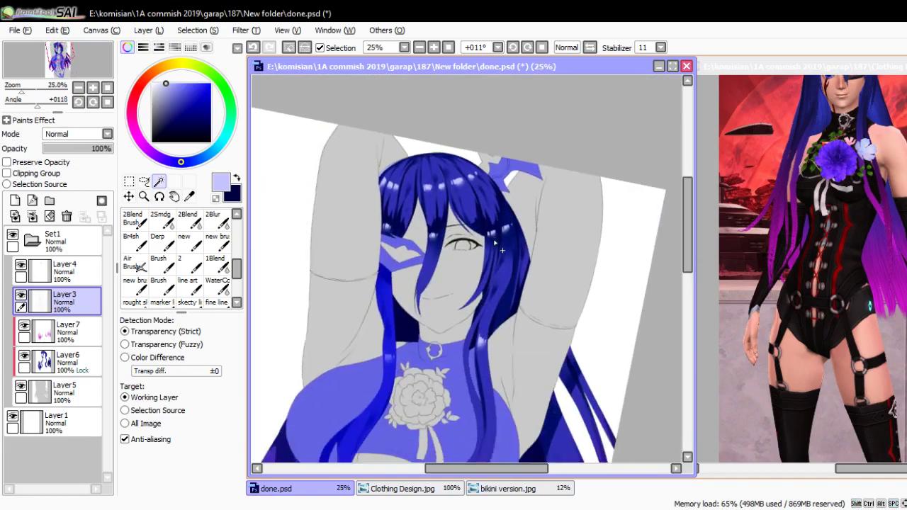
- Examine the selected clothing areas from the ornament above the head down to the belt and its rings
scroll(491, 152, up, 2)
scroll(493, 152, down, 2)
scroll(501, 140, up, 3)
scroll(509, 154, down, 3)
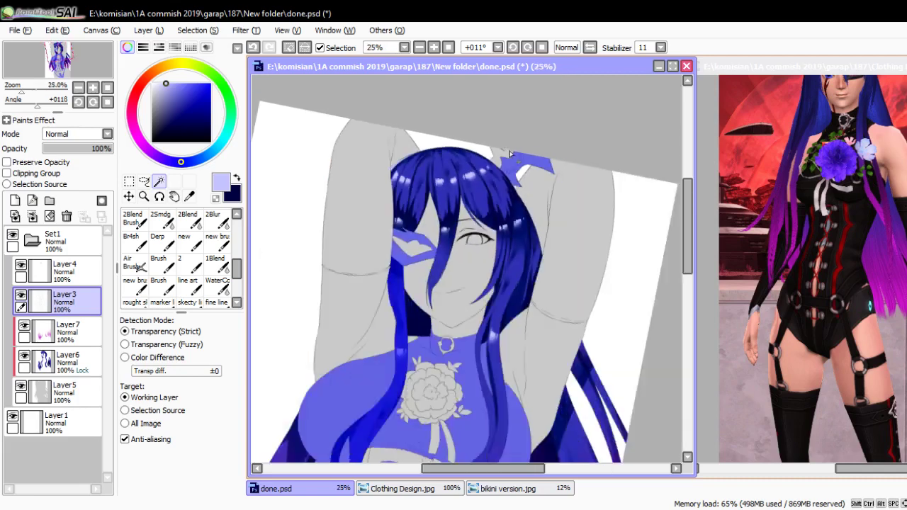
scroll(509, 154, down, 1)
drag(508, 313, 508, 232)
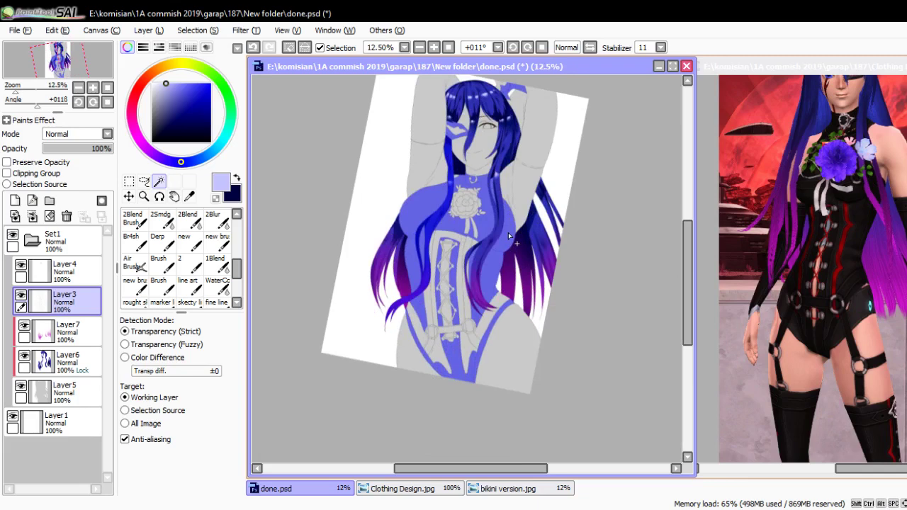
scroll(446, 375, up, 3)
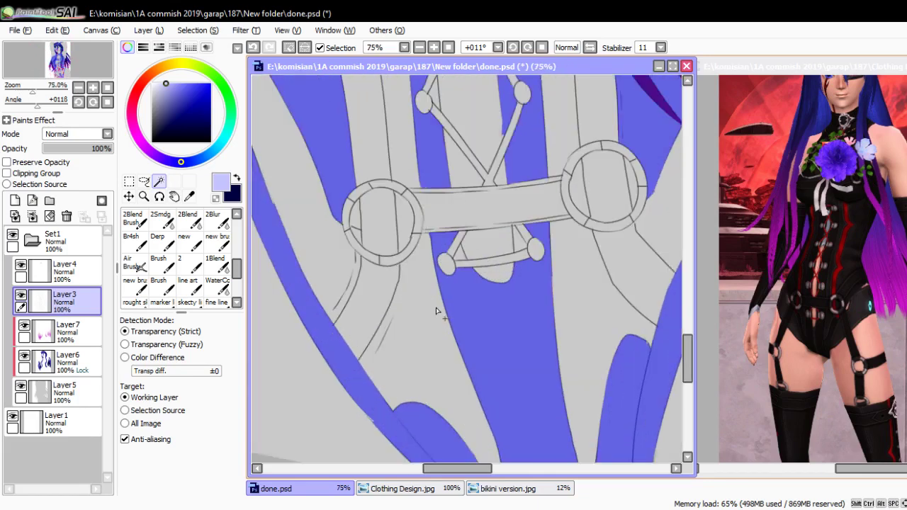
- Add the belt strap between the two waist rings and the outer segments on both sides of each ring to the selection
click(466, 217)
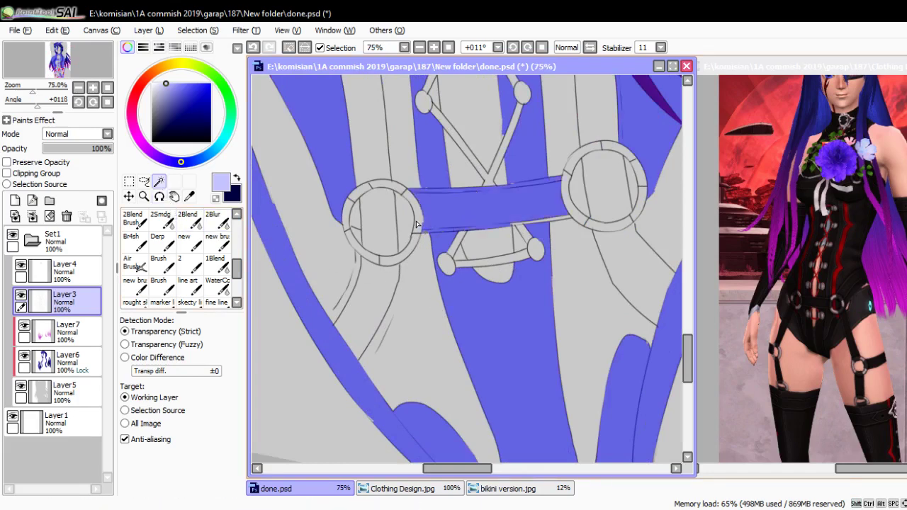
scroll(417, 223, up, 2)
click(417, 223)
click(328, 292)
click(315, 185)
scroll(316, 186, down, 2)
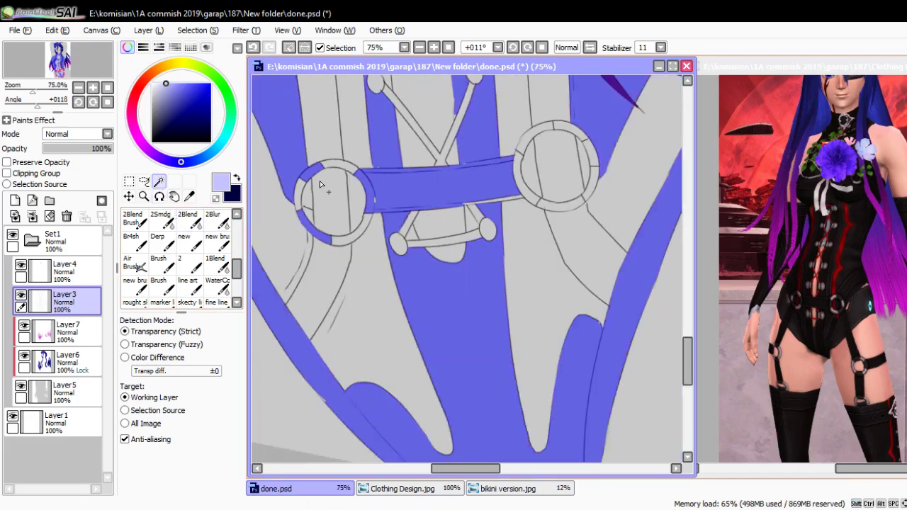
scroll(459, 223, up, 2)
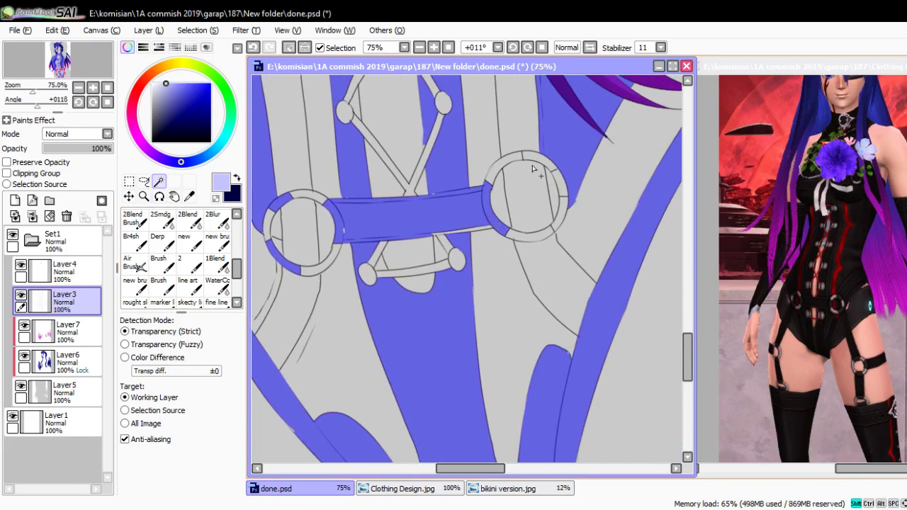
scroll(545, 249, down, 2)
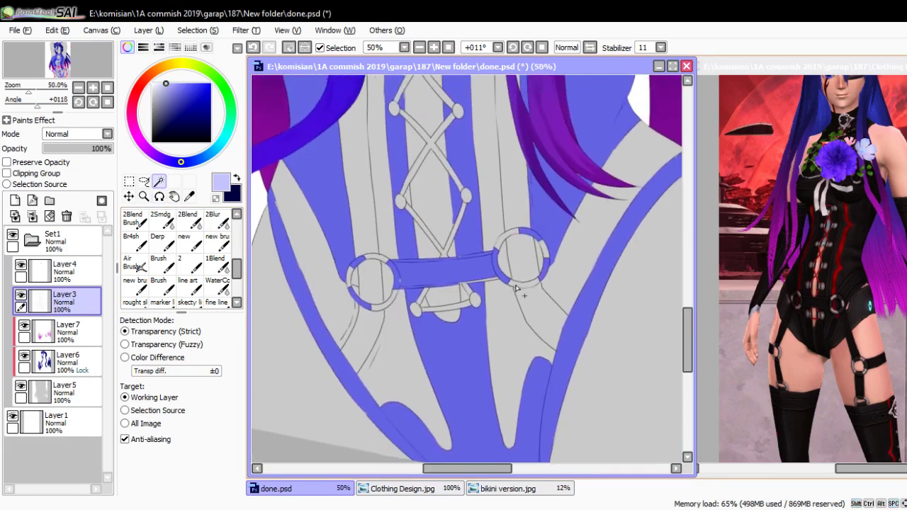
- Check the selected clothing areas from the belt up to the collar, and switch to the brush with dark grey as the colour
scroll(516, 287, down, 1)
scroll(447, 331, up, 1)
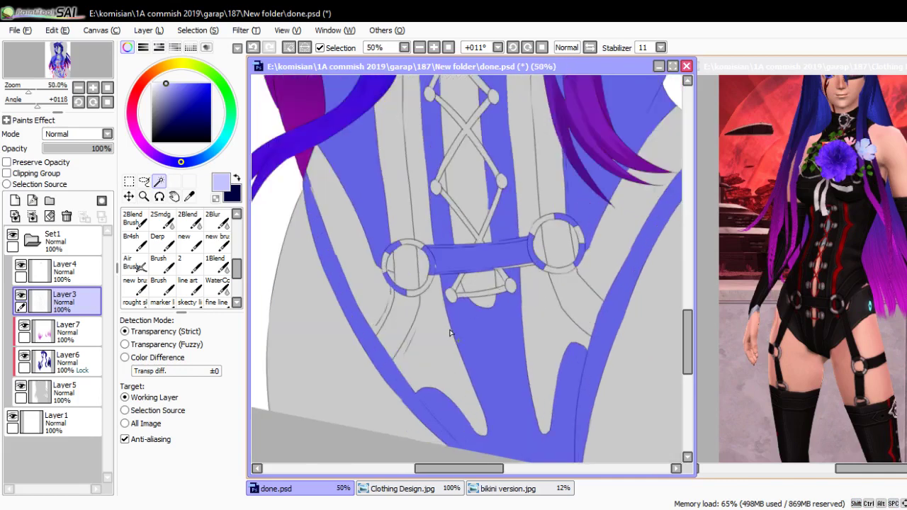
scroll(452, 331, down, 1)
scroll(441, 277, up, 4)
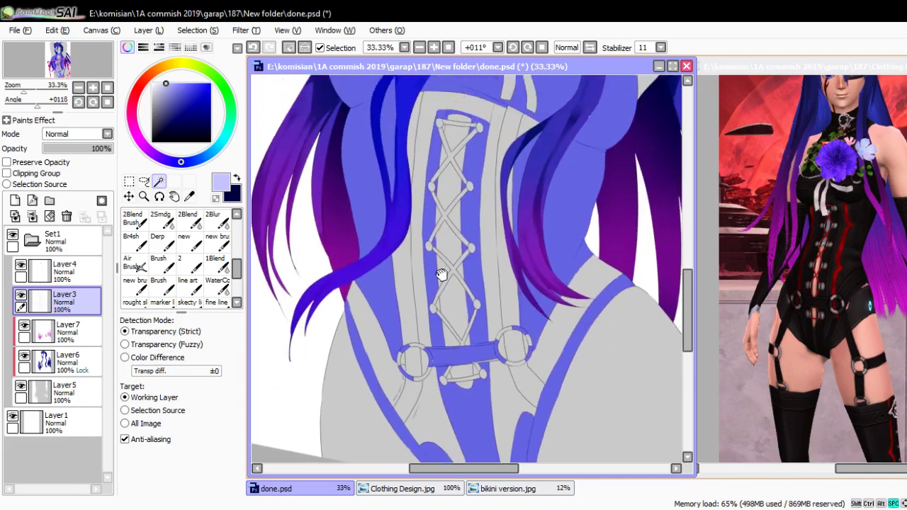
drag(444, 282, 452, 394)
drag(459, 306, 458, 341)
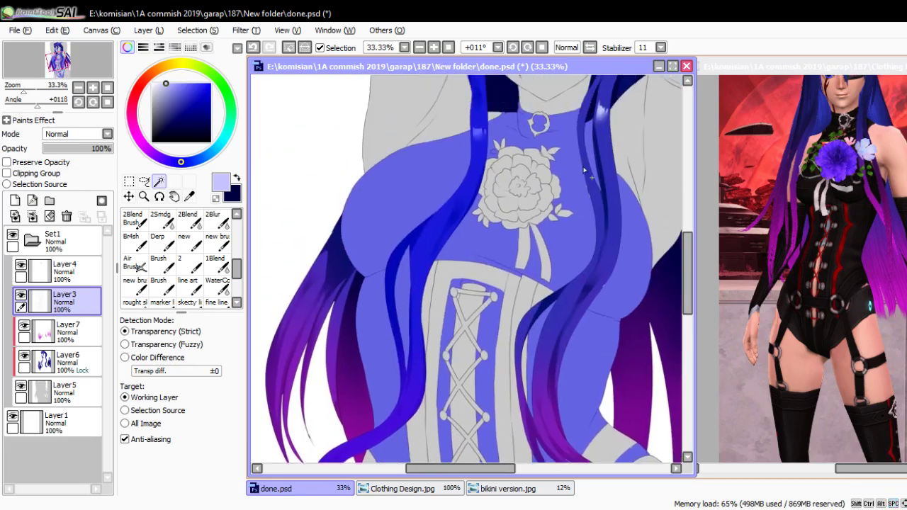
key(n)
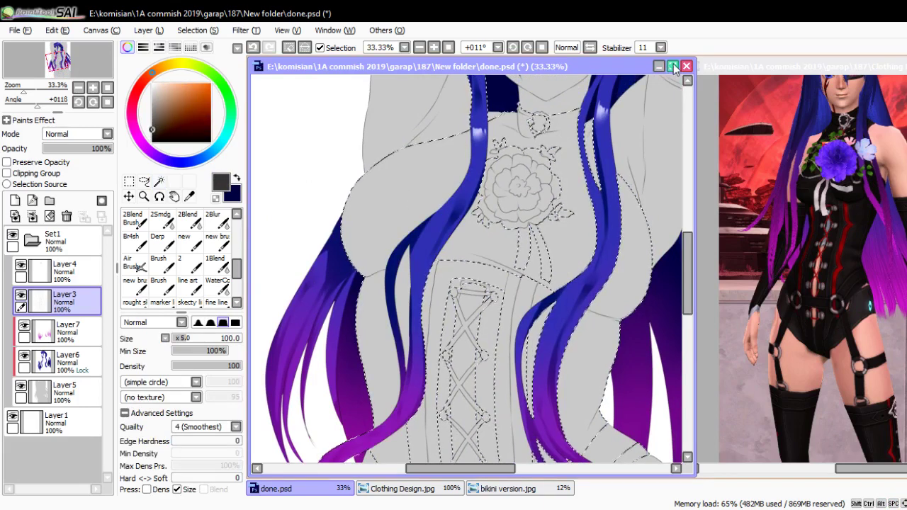
- Shift the hue to violet and fill the selection gap on the bodysuit's lower hip edge with the selection pen at sizes 5 and 6
click(161, 158)
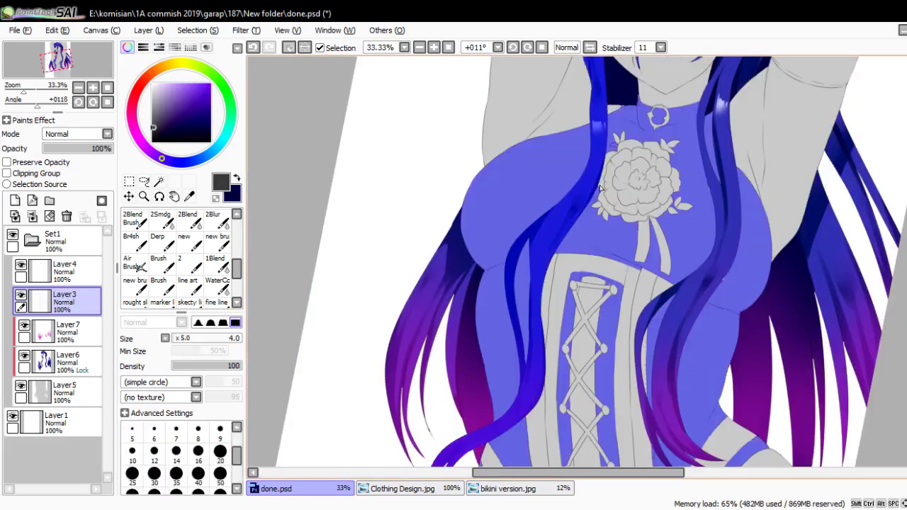
drag(546, 347, 512, 86)
scroll(475, 257, up, 7)
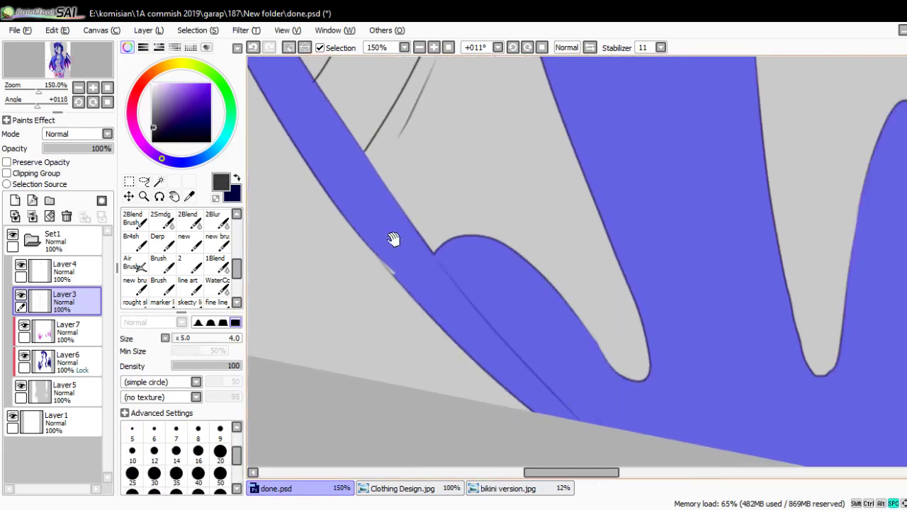
key(bracketright)
key(bracketright)
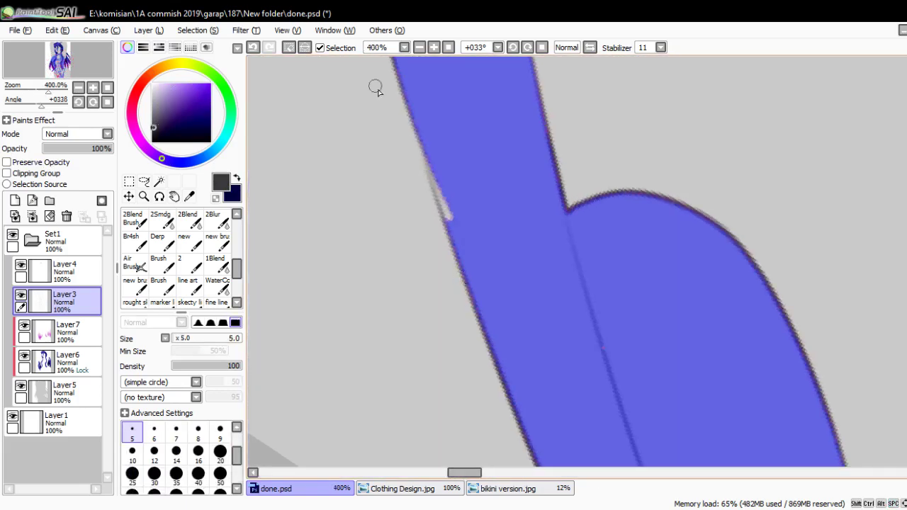
scroll(447, 204, down, 3)
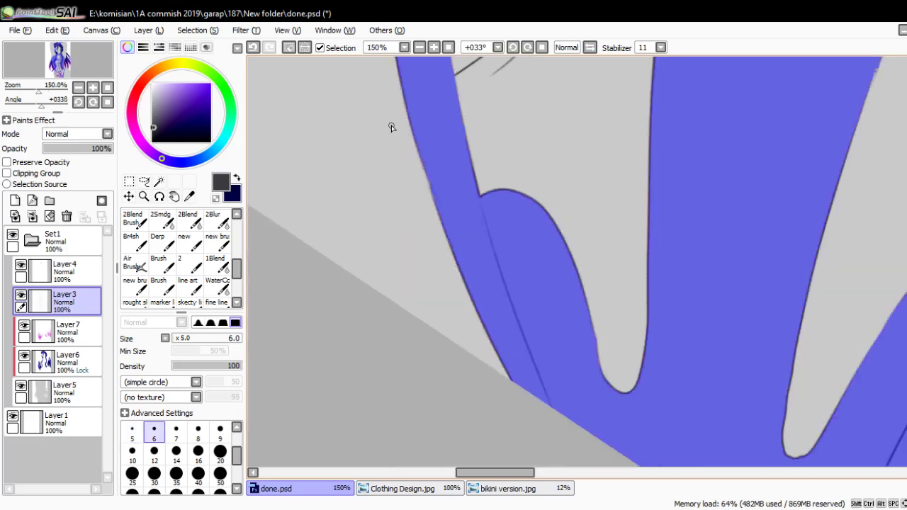
- Fill the selection gap at the upper edge of the thigh strap with the selection pen at size 10
drag(447, 204, 595, 192)
scroll(651, 293, up, 4)
mouse_move(651, 293)
mouse_down()
mouse_move(585, 255)
mouse_move(326, 416)
mouse_up()
scroll(646, 282, down, 5)
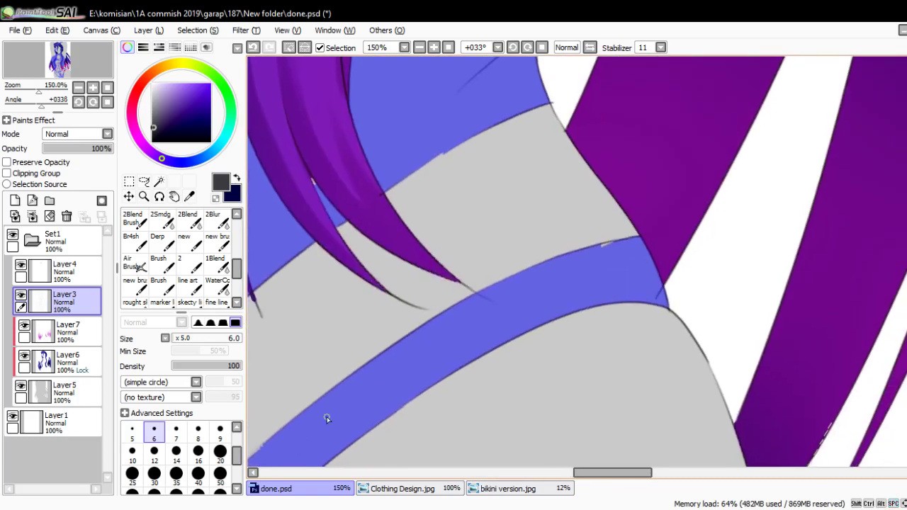
scroll(584, 242, up, 4)
key(Home)
key(bracketright)
key(bracketright)
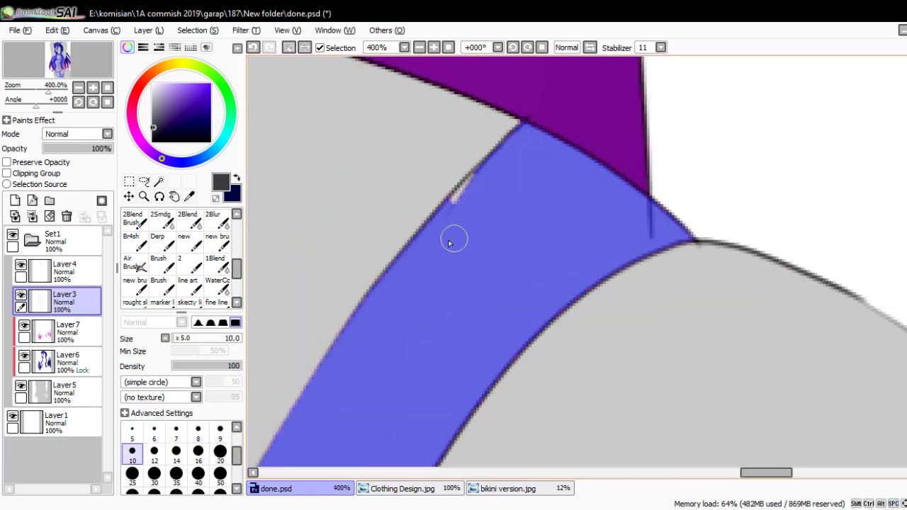
- Cover the unselected speck between the purple hair tips at the hip with the selection pen at size 20
scroll(515, 163, down, 2)
drag(517, 158, 376, 282)
scroll(377, 281, up, 1)
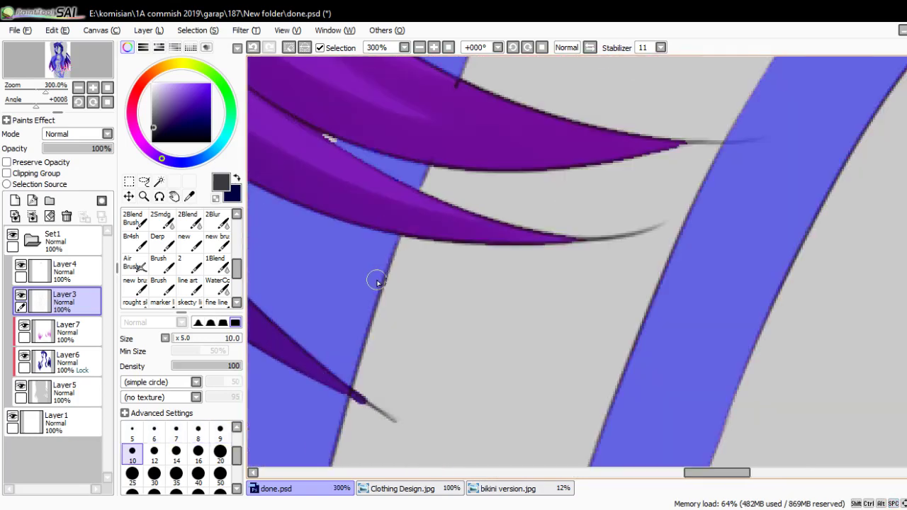
key(bracketright)
key(bracketright)
drag(340, 132, 333, 162)
- Add the thin edge strip of the strap joining the two rings to the selection, using the Magic Wand and a size 20 selection pen
scroll(385, 243, down, 2)
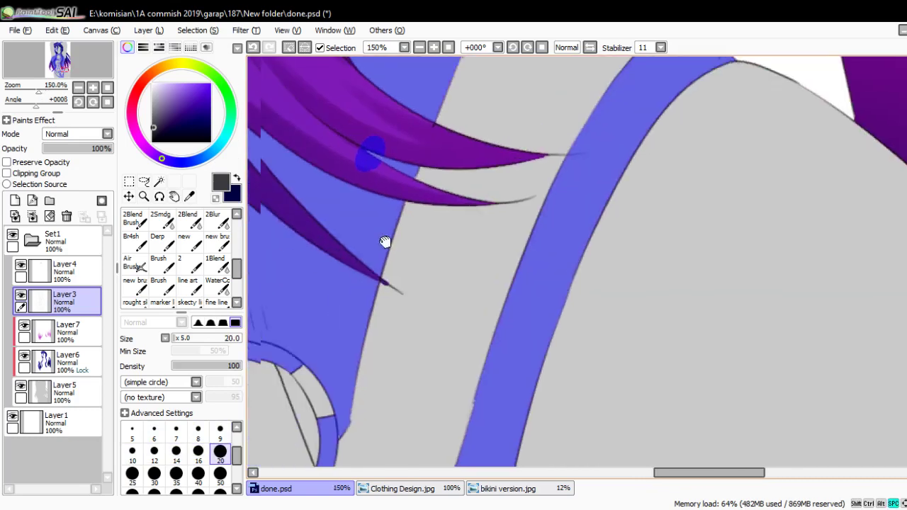
drag(459, 323, 415, 318)
scroll(415, 319, up, 1)
drag(445, 265, 410, 270)
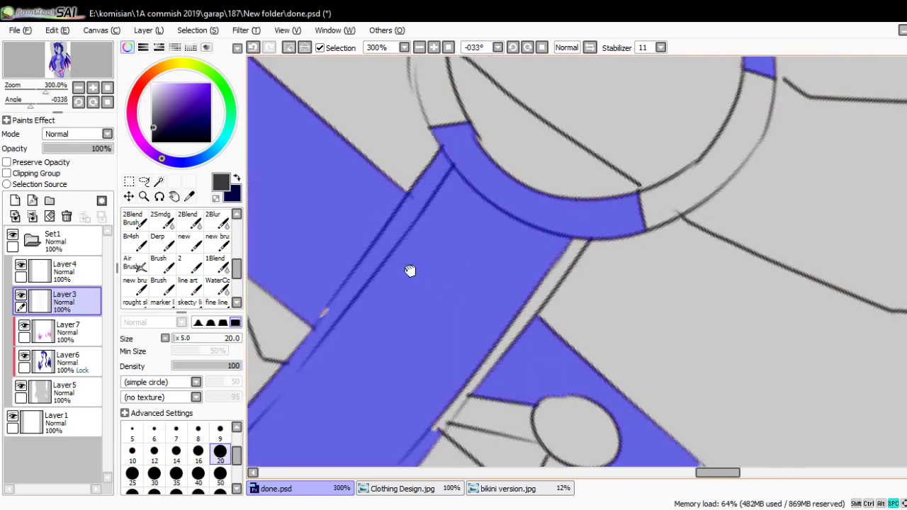
scroll(411, 269, up, 1)
click(160, 182)
key(b)
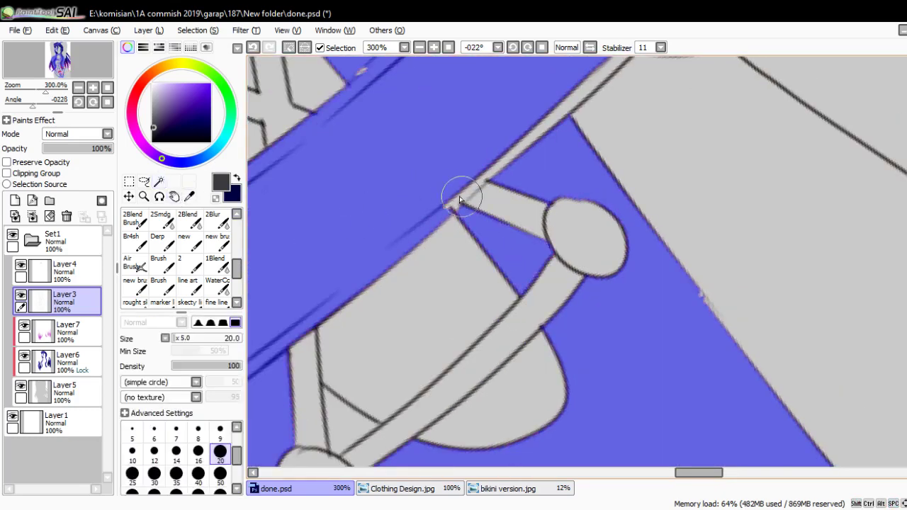
drag(461, 196, 449, 196)
mouse_move(493, 103)
mouse_down()
mouse_move(439, 205)
mouse_move(524, 70)
mouse_up()
drag(497, 115, 450, 235)
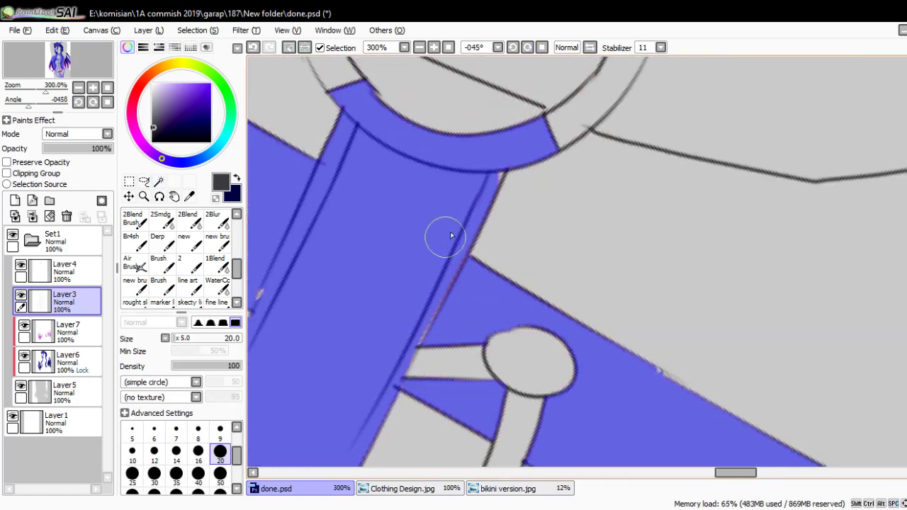
- Fill the remaining selection gaps along the opposite edge of the ring strap, down to the left ring
drag(408, 257, 527, 214)
drag(388, 249, 449, 200)
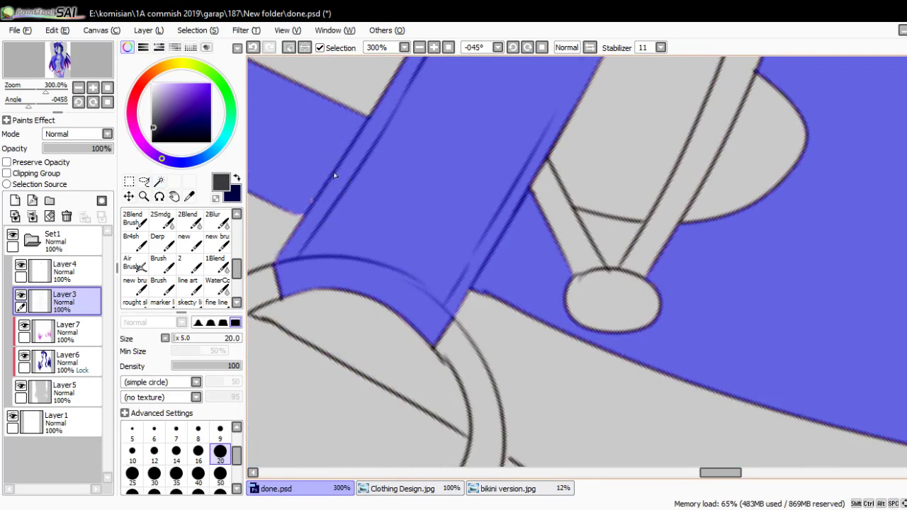
mouse_move(334, 175)
mouse_down()
mouse_move(432, 199)
mouse_move(435, 279)
mouse_up()
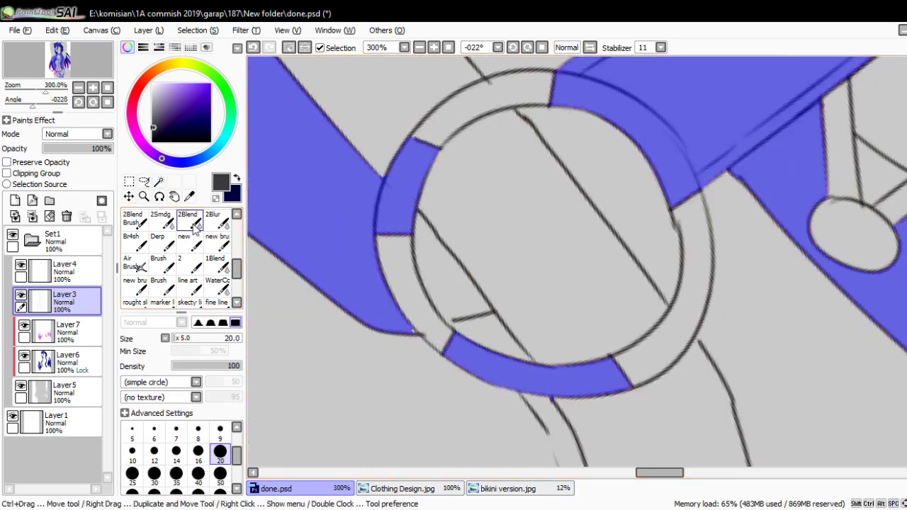
- Add the unselected hip panel beside the left ring to the selection with the Magic Wand
click(159, 181)
scroll(441, 288, down, 5)
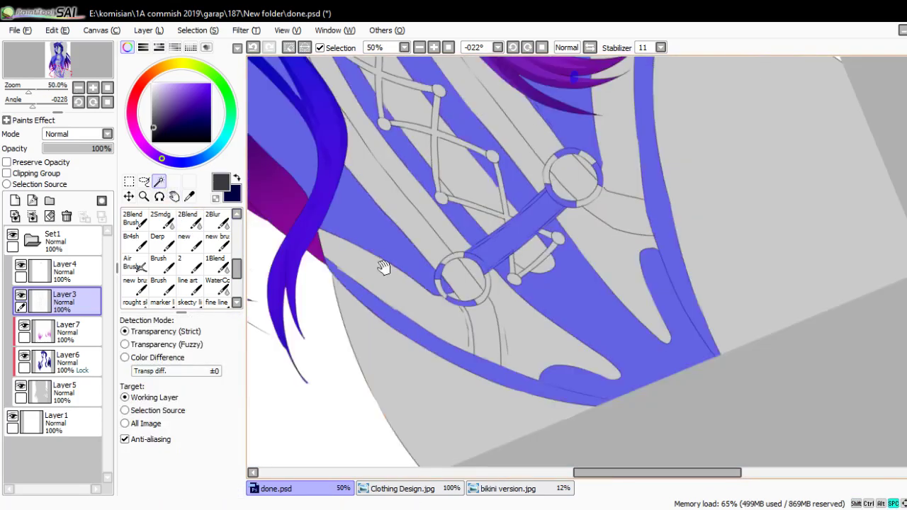
scroll(383, 267, up, 1)
key(Home)
key(b)
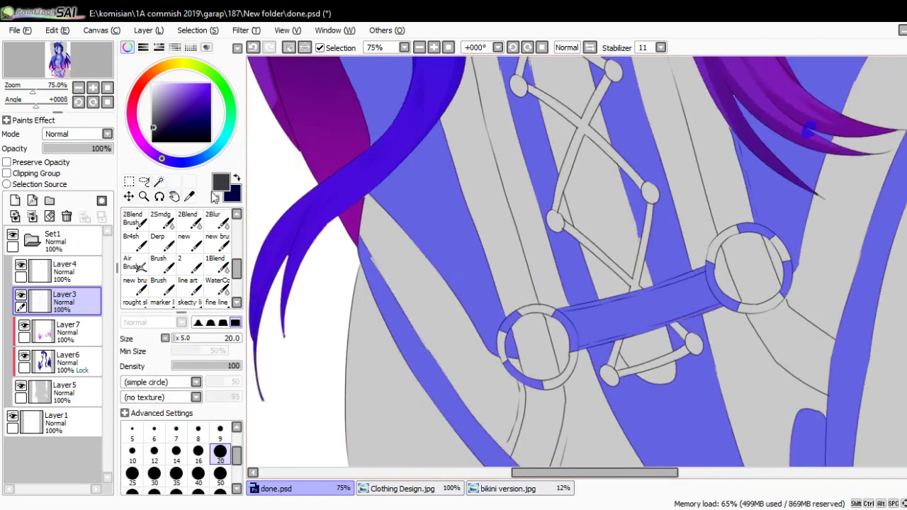
- Extend the selection over the gaps along the left waist and hair lock with the Magic Wand and a size 100 selection pen
click(159, 182)
mouse_move(564, 216)
mouse_down()
mouse_move(370, 307)
mouse_move(376, 364)
mouse_up()
key(b)
drag(356, 264, 367, 342)
mouse_move(350, 202)
mouse_down()
mouse_move(383, 249)
mouse_move(391, 290)
mouse_move(423, 216)
mouse_up()
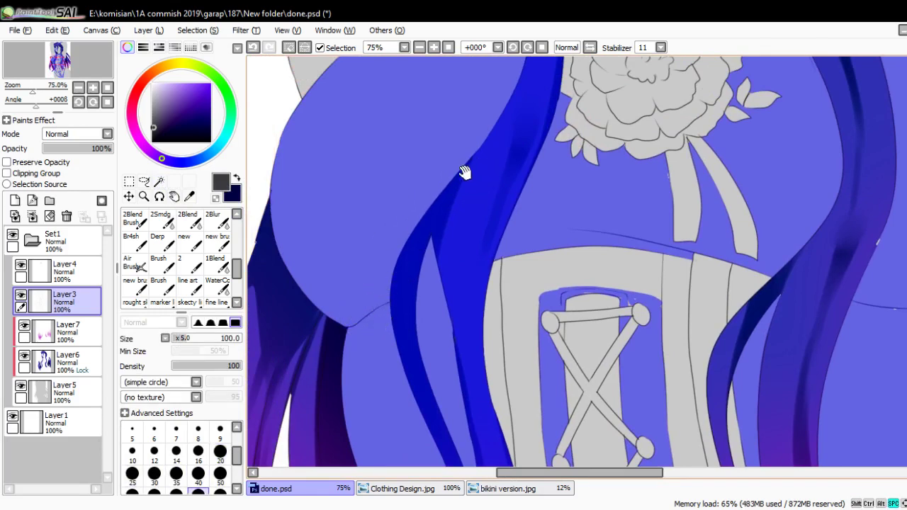
- Remove the lowest leaf at the flower's upper left from the selection, erasing with the selection pen at sizes 8 and 9
drag(464, 173, 431, 264)
scroll(559, 191, up, 4)
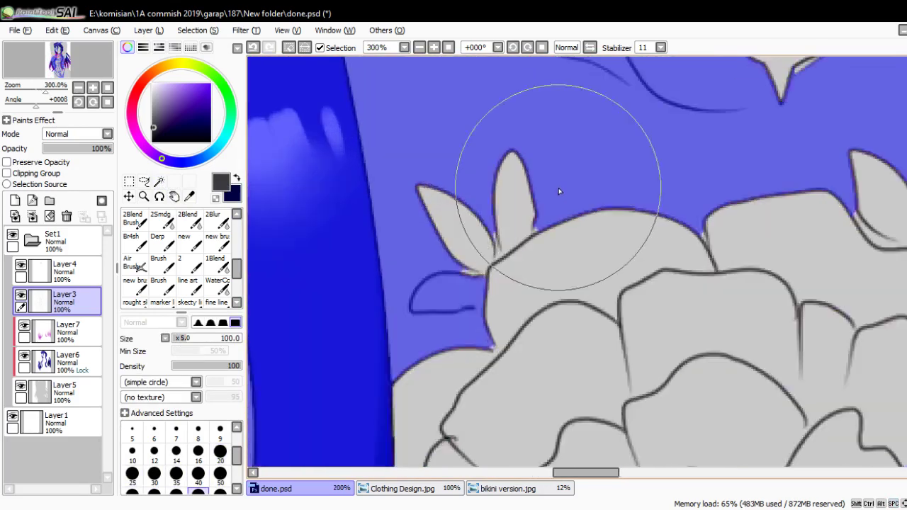
scroll(425, 354, up, 2)
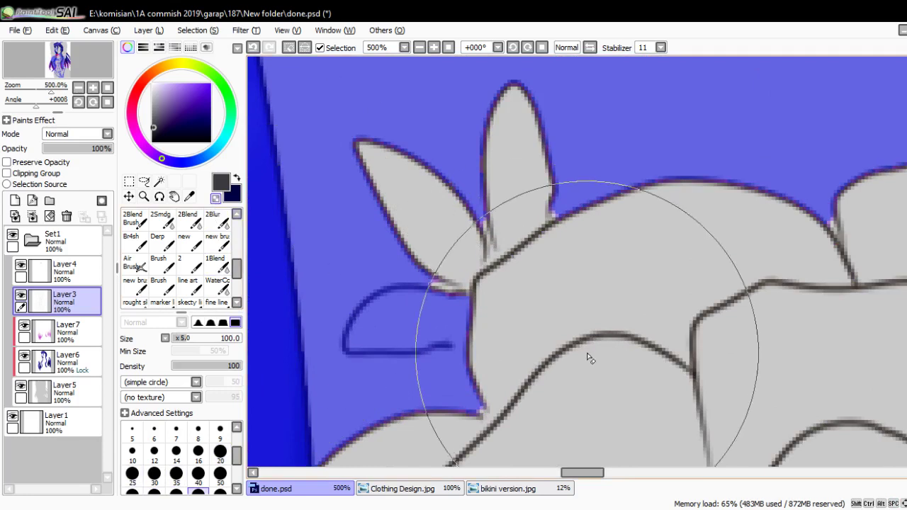
key(bracketleft)
key(bracketleft)
key(bracketleft)
key(bracketleft)
key(bracketleft)
key(bracketleft)
key(bracketleft)
key(bracketleft)
key(bracketleft)
key(bracketleft)
key(bracketleft)
key(bracketleft)
key(bracketleft)
key(bracketleft)
key(bracketleft)
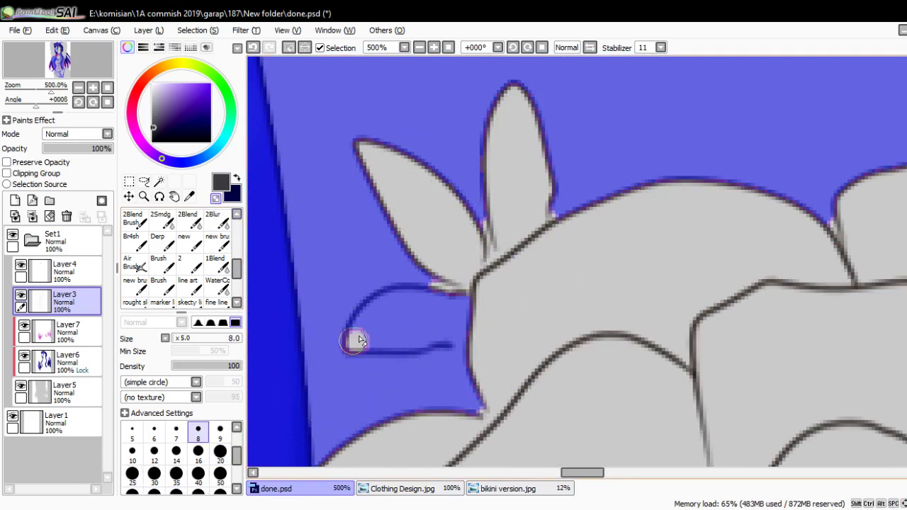
mouse_move(358, 340)
mouse_down()
mouse_move(404, 327)
mouse_move(457, 328)
mouse_up()
key(bracketright)
mouse_move(368, 324)
mouse_down()
mouse_move(461, 309)
mouse_move(445, 326)
mouse_up()
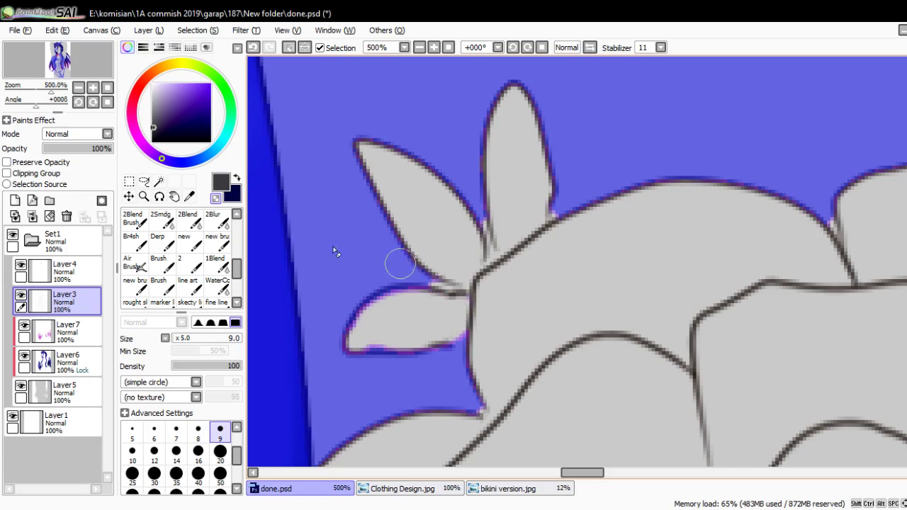
- Fill the selection gap along the outer edge of the choker pendant with the selection pen at size 9
scroll(551, 216, down, 3)
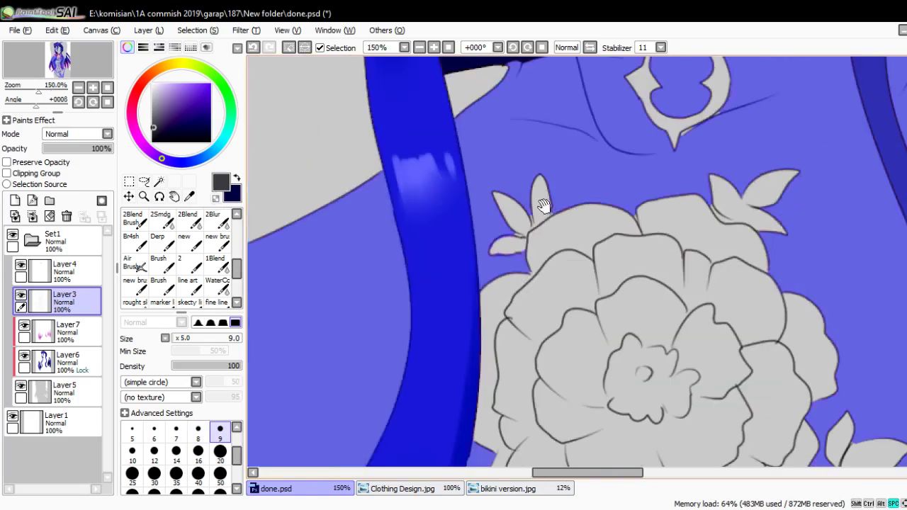
drag(543, 202, 520, 299)
scroll(520, 300, up, 3)
drag(559, 267, 506, 255)
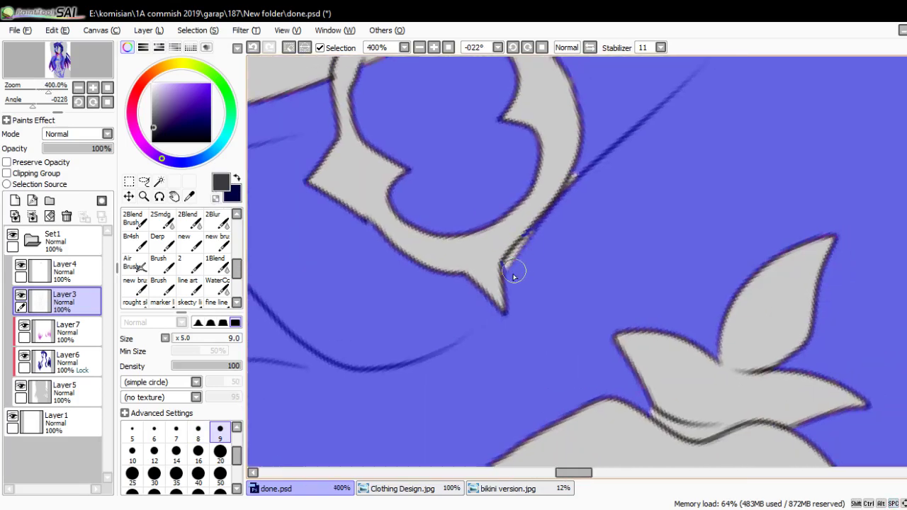
scroll(587, 170, down, 6)
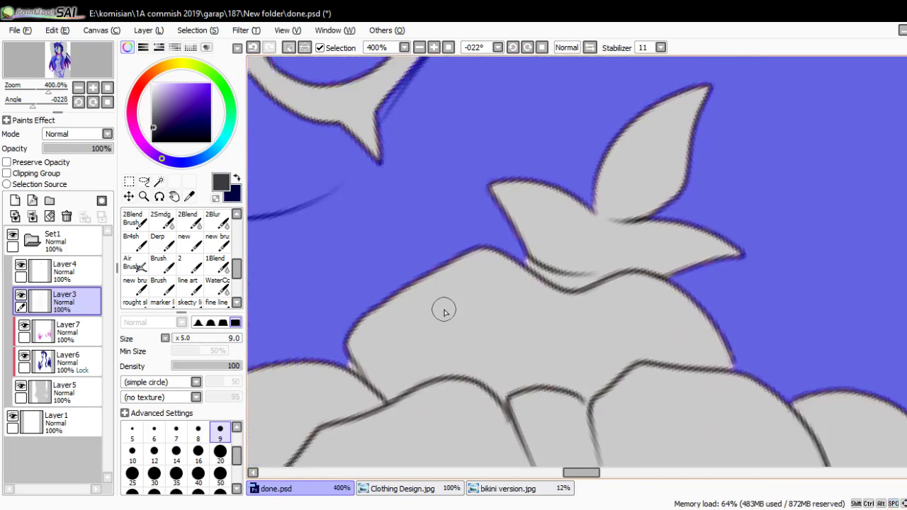
- Paint over the selection gaps along the right hair lock beside the chest with the selection pen at size 70
key(Home)
scroll(555, 203, up, 1)
key(bracketright)
key(bracketright)
key(bracketright)
key(bracketright)
key(bracketright)
key(bracketright)
key(bracketright)
key(bracketright)
key(bracketright)
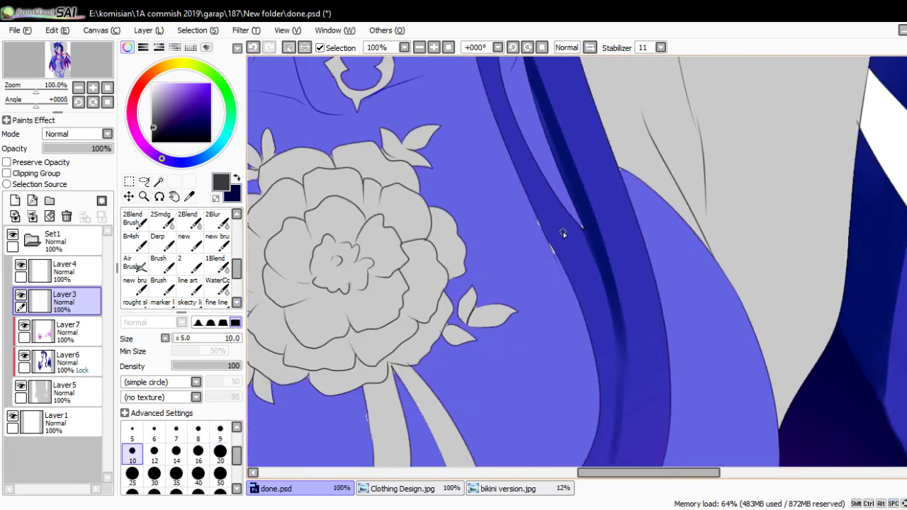
key(bracketright)
key(bracketright)
key(bracketright)
click(577, 222)
scroll(607, 192, up, 1)
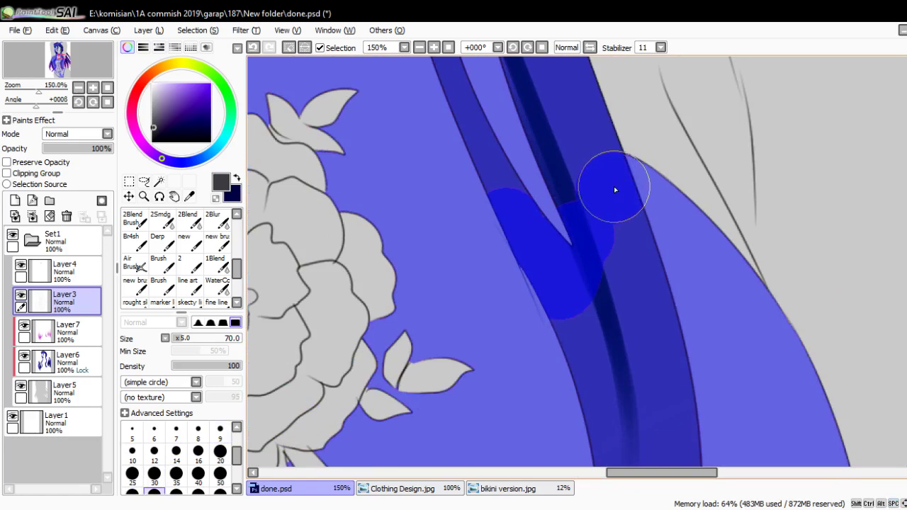
scroll(613, 191, down, 3)
scroll(592, 196, down, 3)
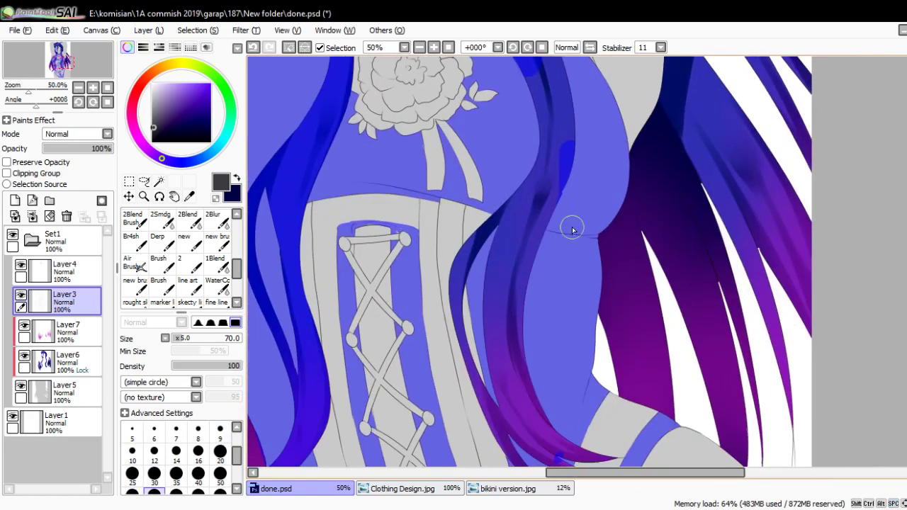
- Add the corset's upper right corner and the adjoining hair edges to the selection with the selection pen at size 40
scroll(607, 231, up, 3)
key(bracketleft)
key(bracketleft)
key(bracketleft)
mouse_move(439, 128)
mouse_down()
mouse_move(456, 162)
mouse_move(443, 227)
mouse_up()
key(bracketleft)
key(bracketleft)
key(bracketleft)
drag(364, 272, 370, 138)
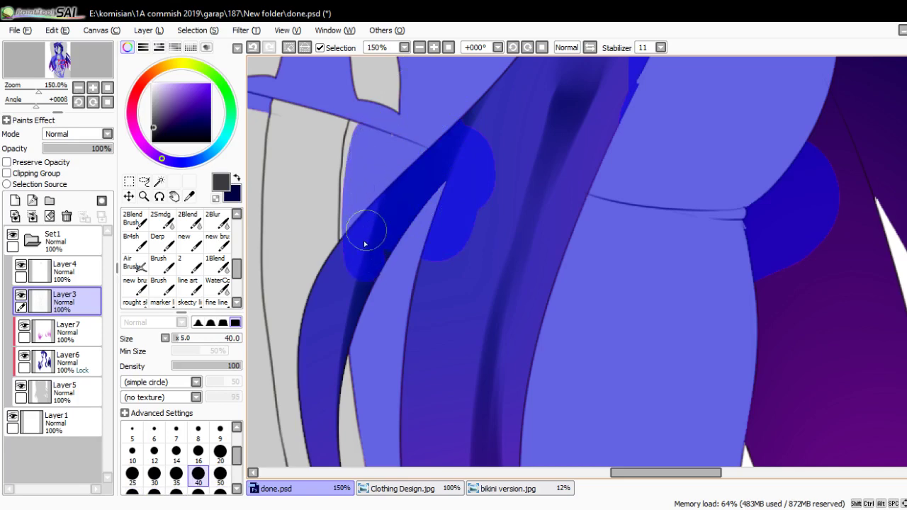
- Fill the small selection gap beside the lowest right corset lace with the selection pen at size 7
scroll(367, 149, down, 2)
scroll(425, 178, down, 5)
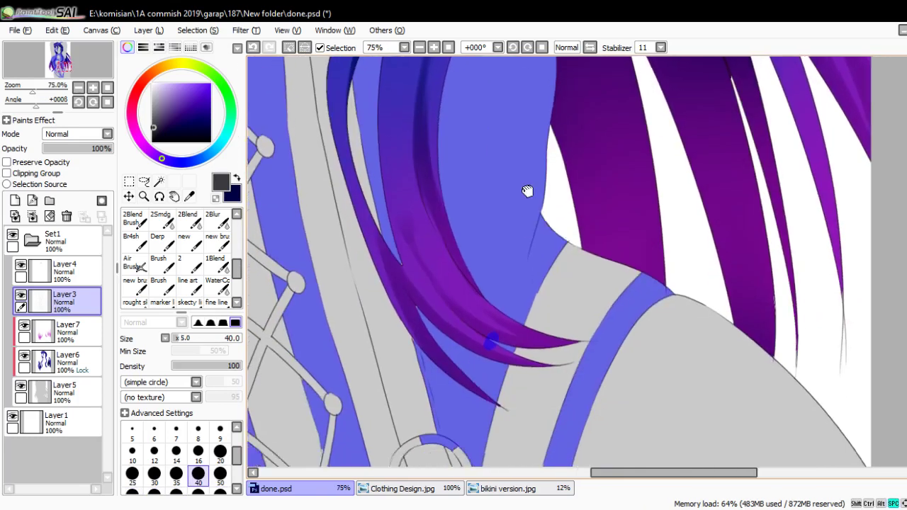
scroll(398, 247, up, 3)
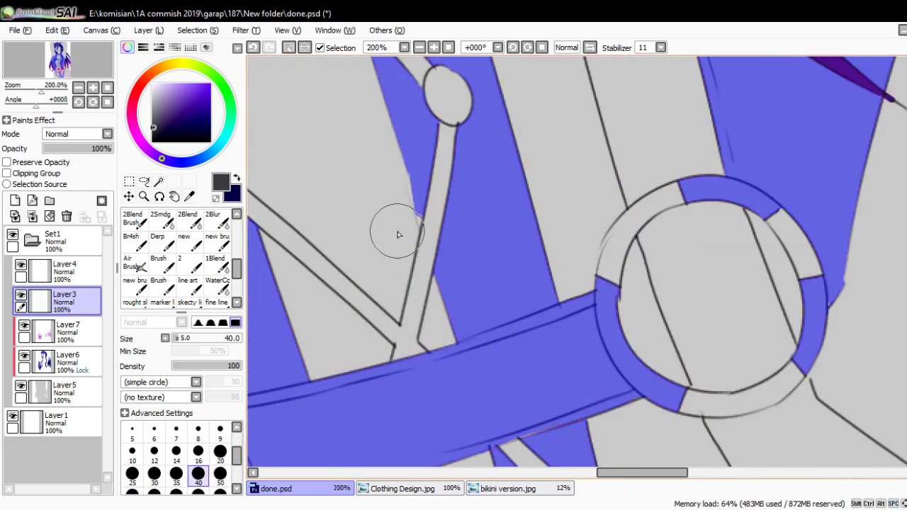
key(bracketleft)
key(bracketleft)
key(bracketleft)
key(bracketleft)
key(bracketleft)
key(bracketleft)
key(bracketleft)
key(bracketleft)
key(bracketleft)
key(bracketleft)
key(bracketleft)
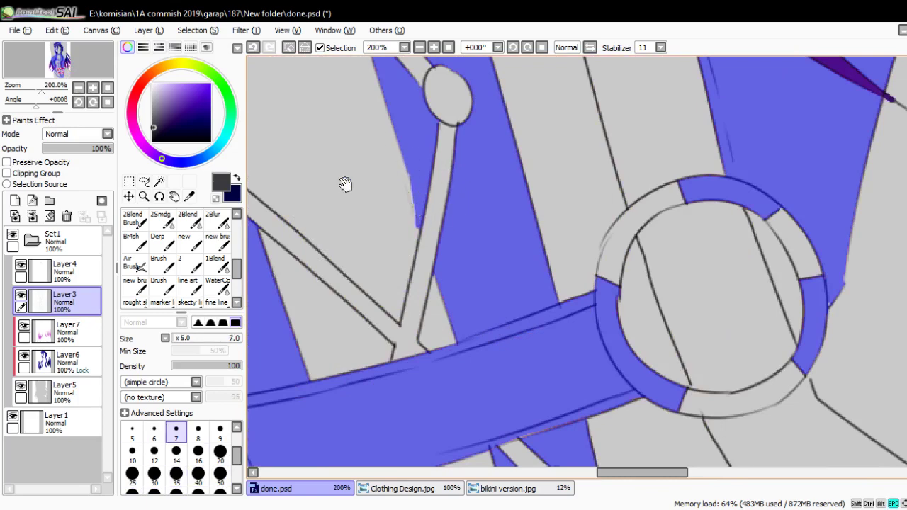
mouse_move(345, 184)
mouse_down()
mouse_move(387, 235)
mouse_move(504, 263)
mouse_move(486, 158)
mouse_move(475, 191)
mouse_up()
- Fill the thin selection gaps around the middle corset laces with the selection pen at size 4
key(bracketleft)
key(bracketleft)
key(bracketleft)
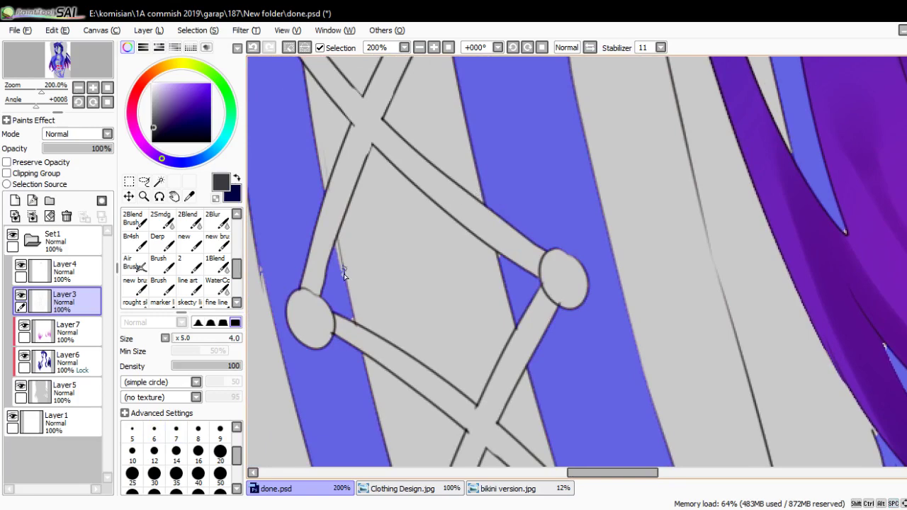
mouse_move(339, 249)
mouse_down()
mouse_move(394, 334)
mouse_move(380, 265)
mouse_up()
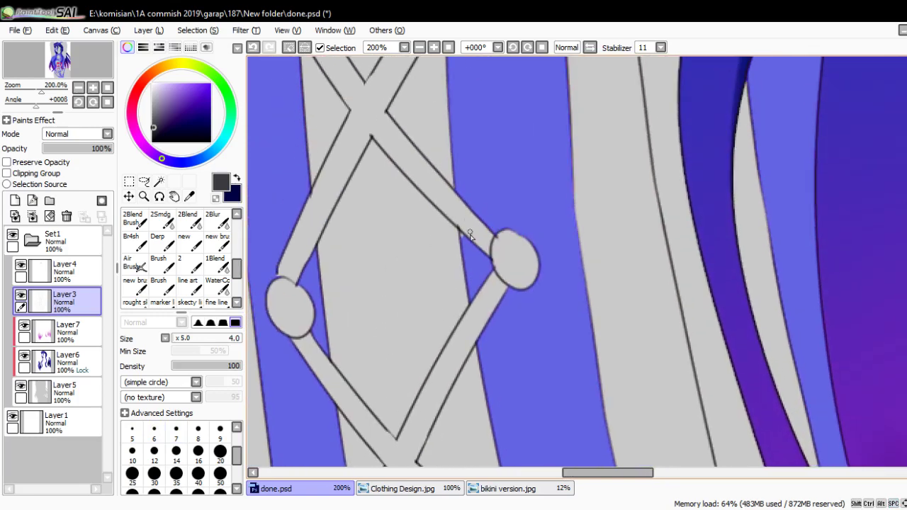
drag(460, 236, 460, 217)
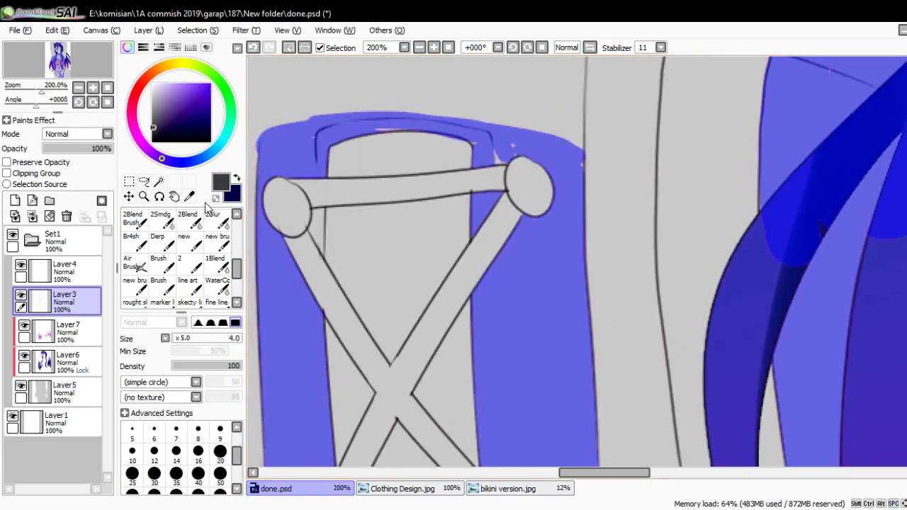
- Fill the remaining selection gaps along the upper edge of the laced corset panel with the selection pen at sizes 9 and 8
click(159, 182)
key(b)
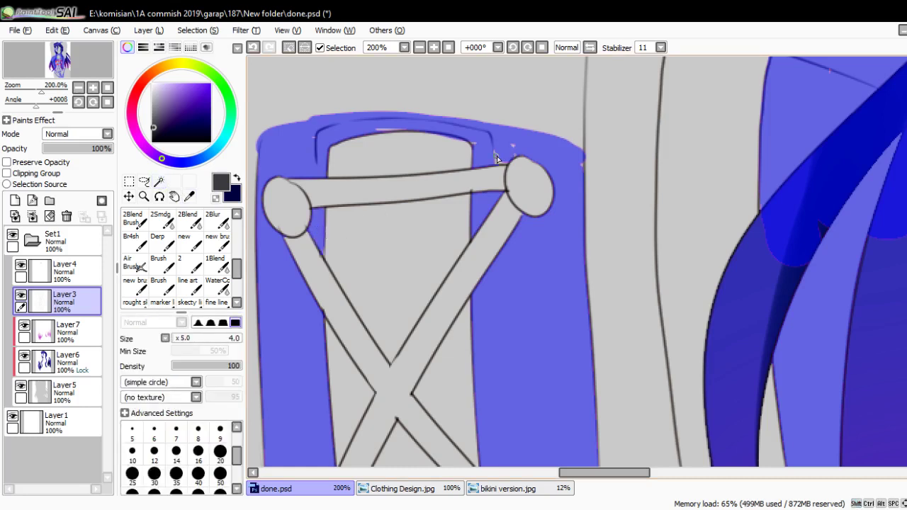
key(bracketright)
key(bracketright)
key(bracketright)
key(bracketright)
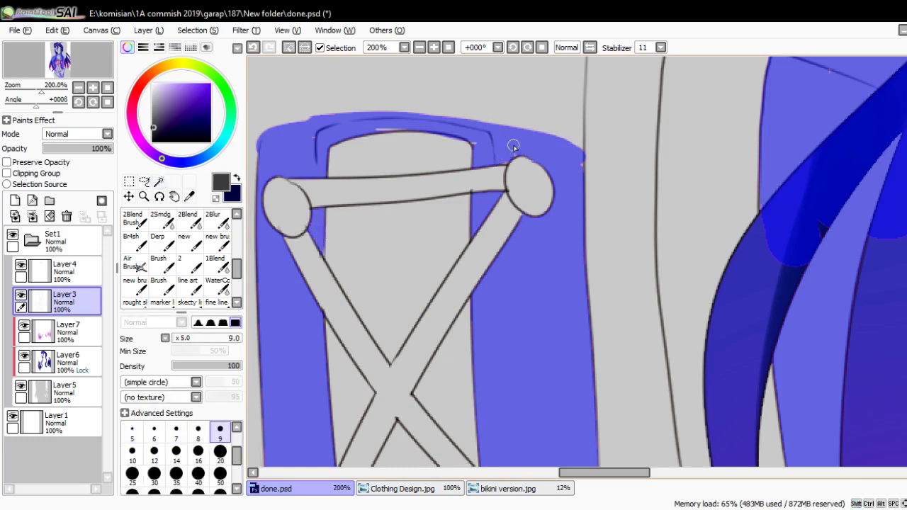
key(bracketleft)
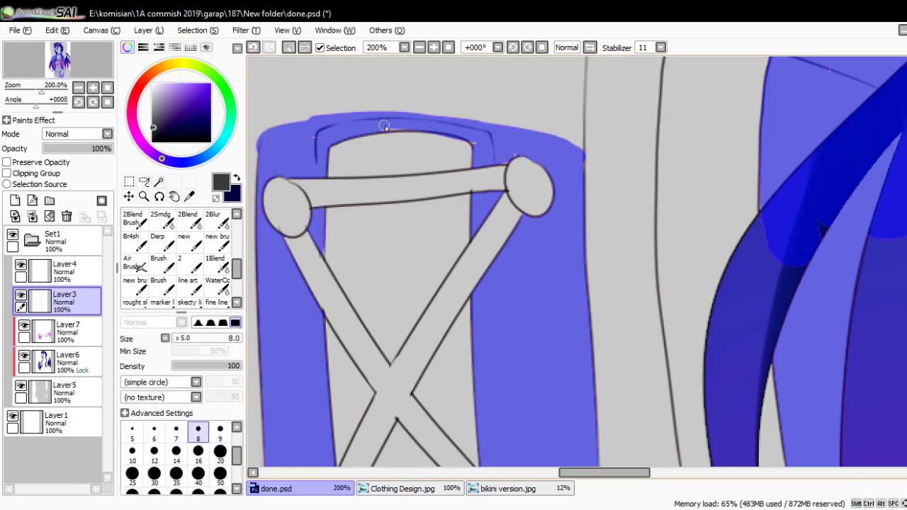
- Add a new layer above Layer5 as a clipping group and set the brush size to 500
scroll(320, 136, down, 10)
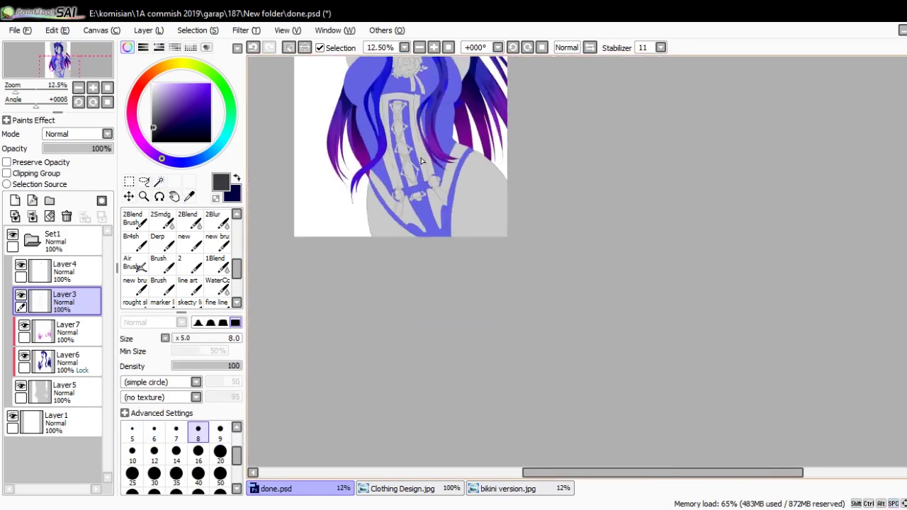
key(b)
click(63, 389)
click(15, 200)
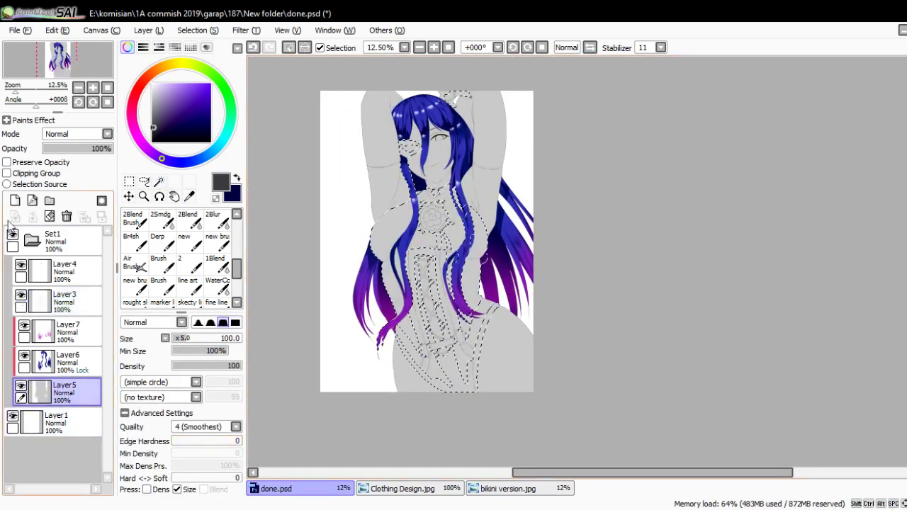
click(7, 173)
key(bracketright)
key(bracketright)
key(bracketright)
key(bracketright)
key(bracketright)
key(bracketright)
key(bracketright)
key(bracketright)
key(bracketright)
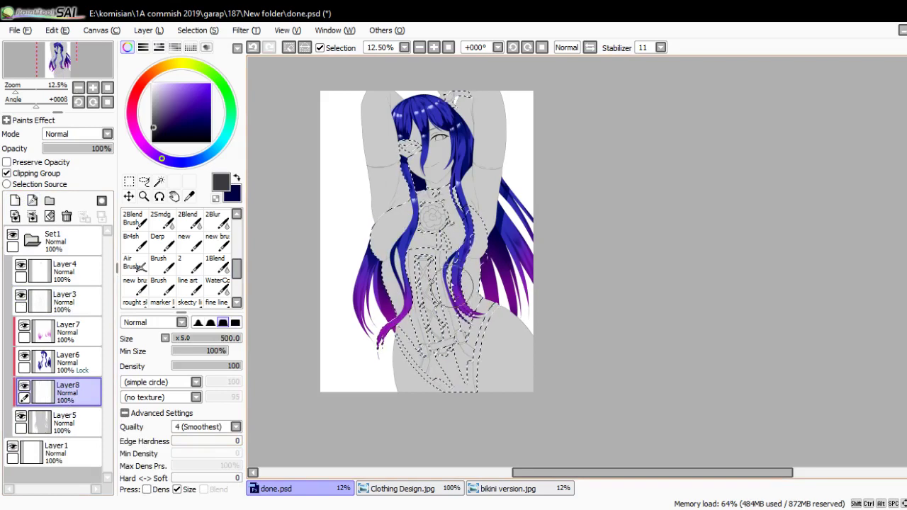
- Touch up the selection around the eye mask and where the head ornament meets the hair, with the selection pen at sizes up to 50
key(s)
scroll(428, 145, up, 6)
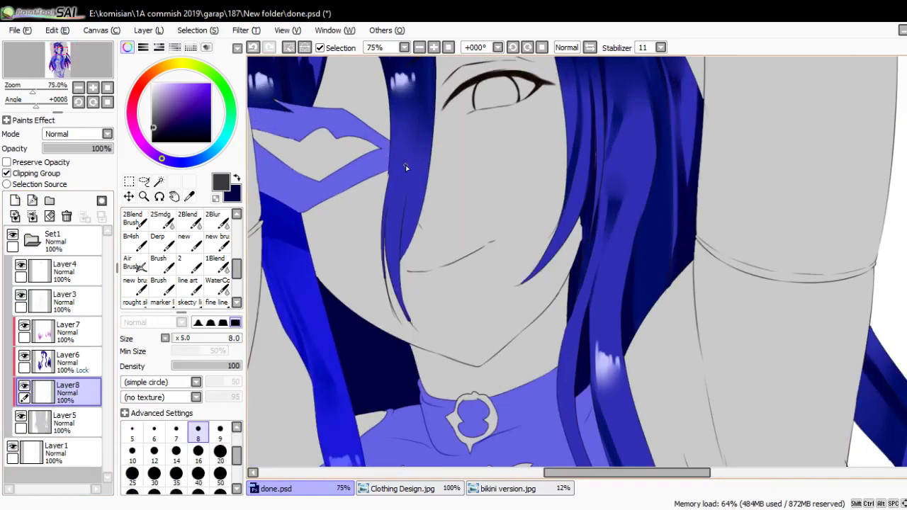
scroll(365, 183, up, 1)
key(bracketright)
key(bracketright)
key(bracketright)
key(bracketright)
key(bracketright)
key(bracketright)
key(bracketright)
key(bracketright)
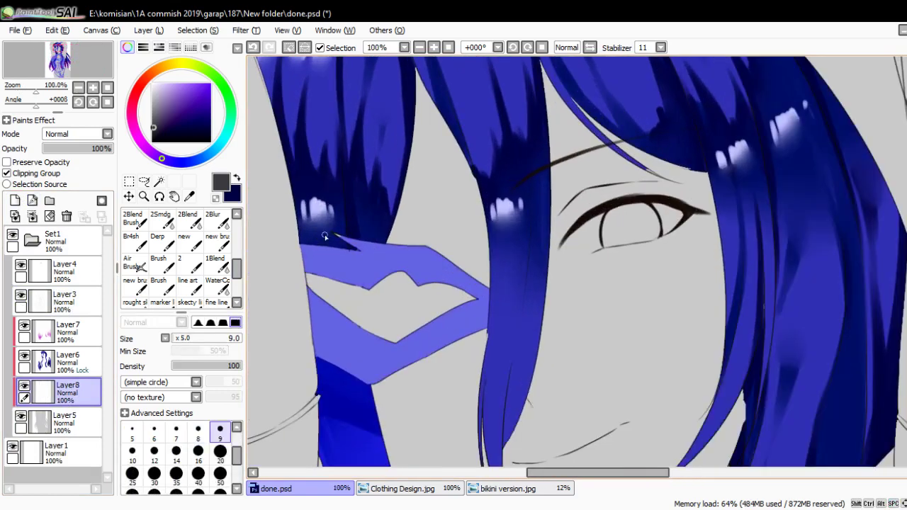
scroll(356, 245, down, 3)
scroll(481, 270, up, 4)
key(bracketright)
key(bracketright)
key(bracketright)
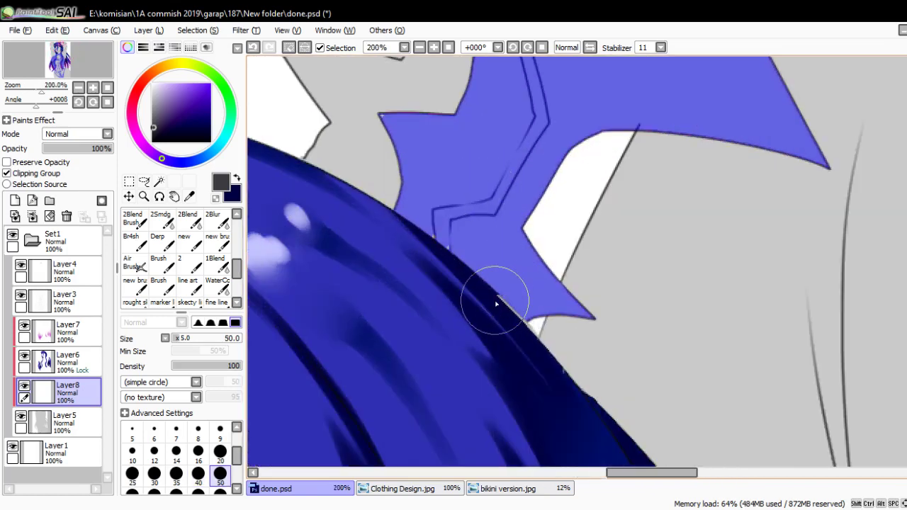
scroll(467, 256, down, 5)
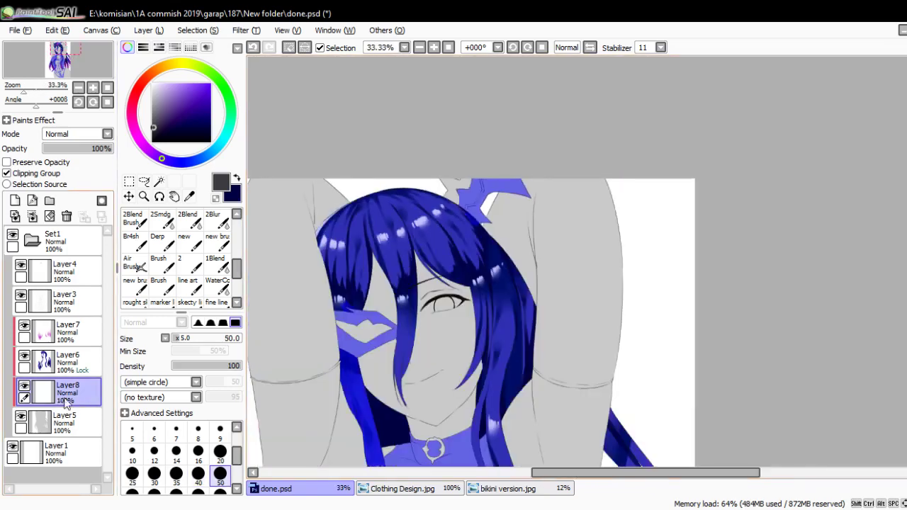
- Paint the selected eye mask, head ornament, collar and chest of the bodysuit dark grey on Layer8 with the size 500 brush
key(e)
mouse_move(375, 310)
mouse_down()
mouse_move(386, 203)
mouse_move(372, 248)
mouse_up()
drag(489, 92, 500, 74)
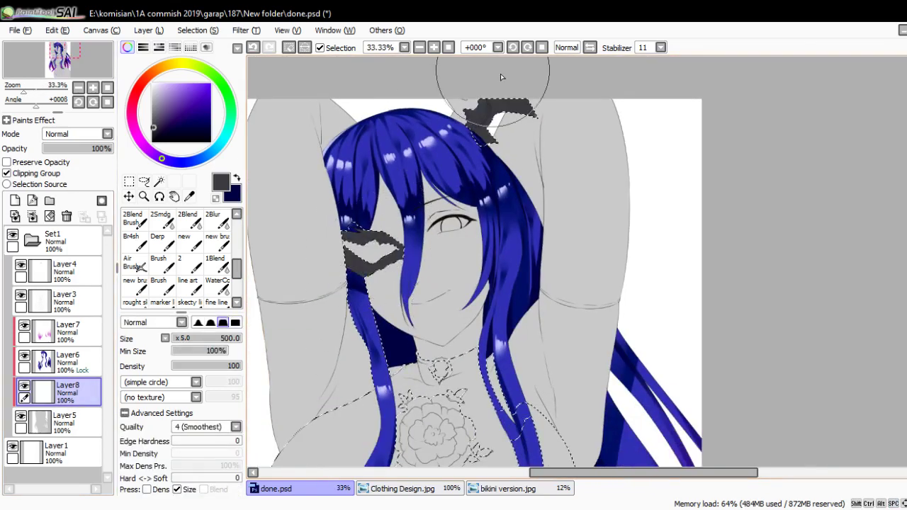
scroll(450, 228, down, 3)
mouse_move(390, 240)
mouse_down()
mouse_move(297, 311)
mouse_move(293, 293)
mouse_up()
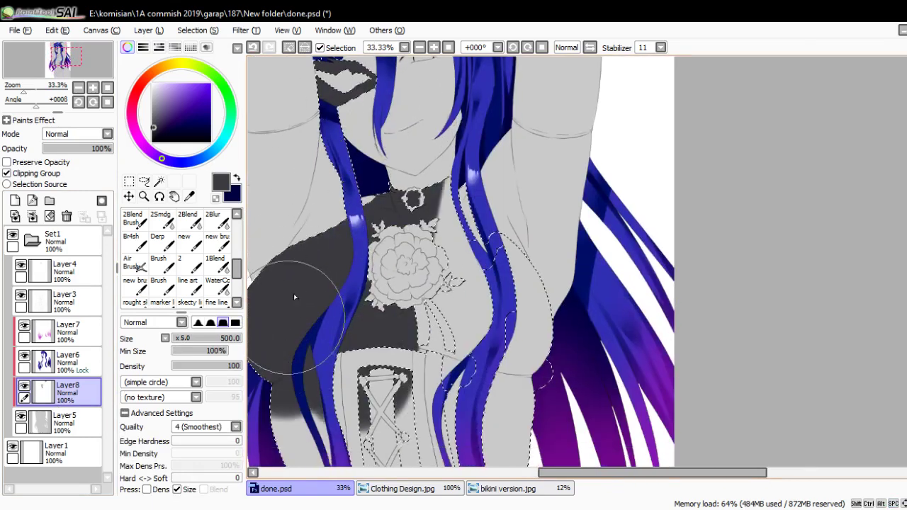
scroll(293, 293, down, 3)
mouse_move(356, 162)
mouse_down()
mouse_move(527, 303)
mouse_move(588, 253)
mouse_up()
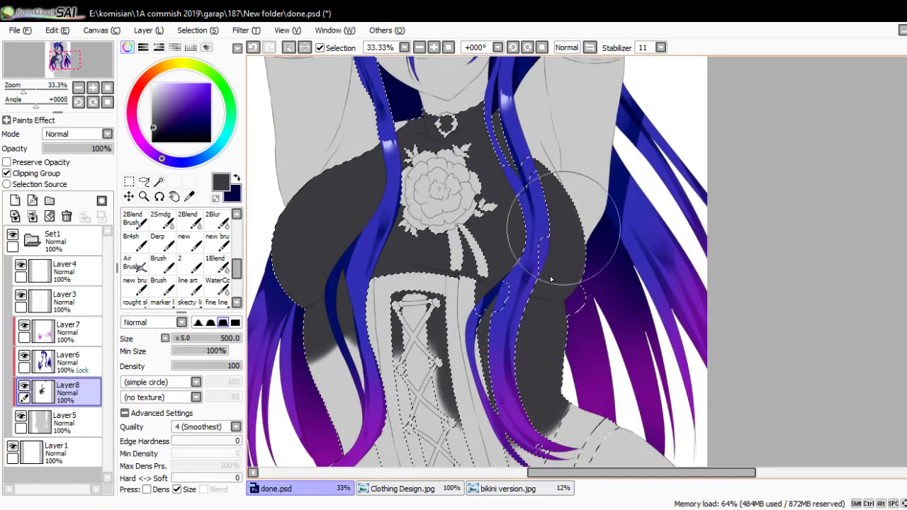
- Paint the waist, corset gaps, lower bodysuit and leg straps dark grey on Layer8, and clear the selection
mouse_move(533, 354)
mouse_down()
mouse_move(501, 213)
mouse_move(503, 171)
mouse_up()
drag(584, 240, 519, 327)
mouse_move(484, 326)
mouse_down()
mouse_move(475, 274)
mouse_move(319, 243)
mouse_move(353, 109)
mouse_move(428, 319)
mouse_up()
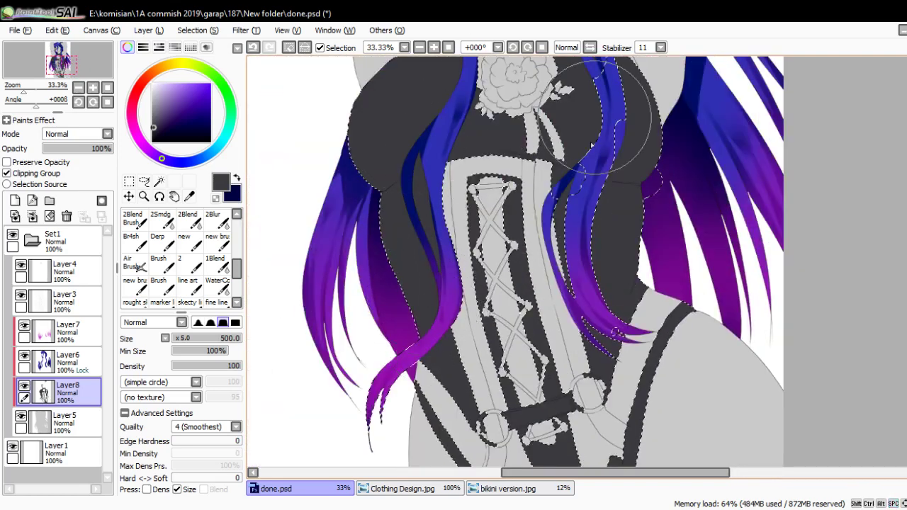
drag(488, 283, 481, 382)
scroll(447, 333, down, 2)
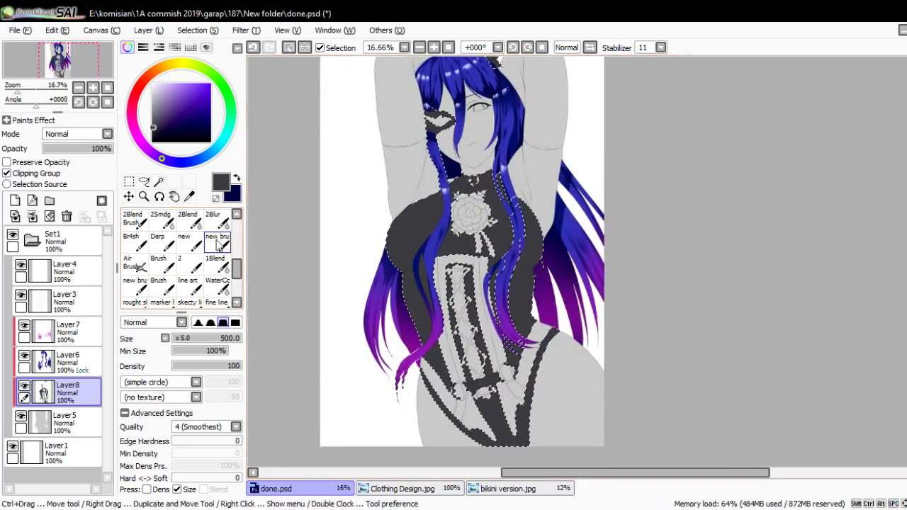
key(m)
key(ctrl+d)
- Select both upper-arm glove areas with the Magic Wand on the Layer3 line art
click(83, 298)
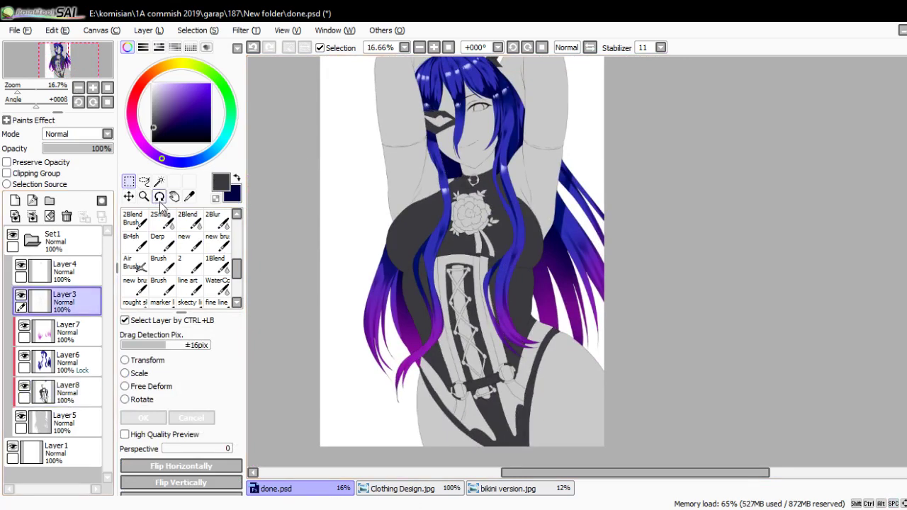
key(w)
drag(314, 151, 307, 245)
click(386, 213)
click(526, 180)
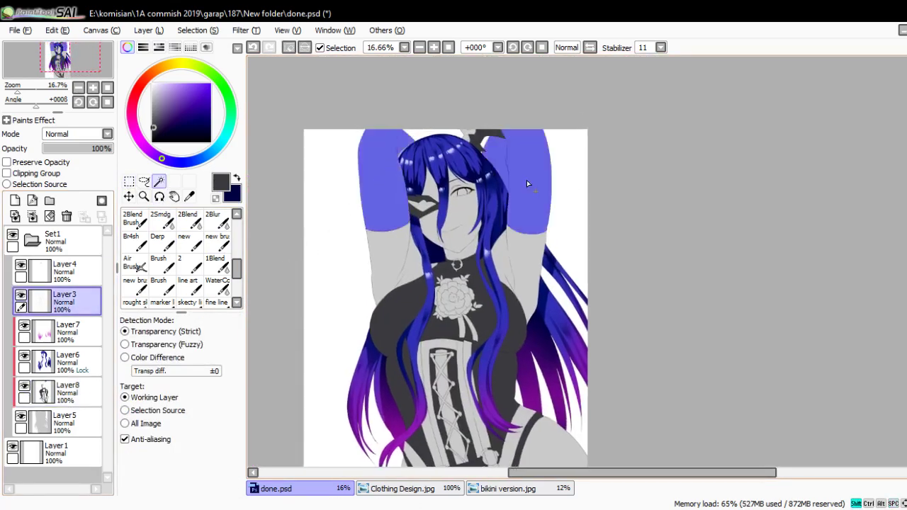
- Extend the glove selection over the gaps along the hair edges with the selection pen, using sizes up to 250
scroll(491, 107, up, 3)
key(b)
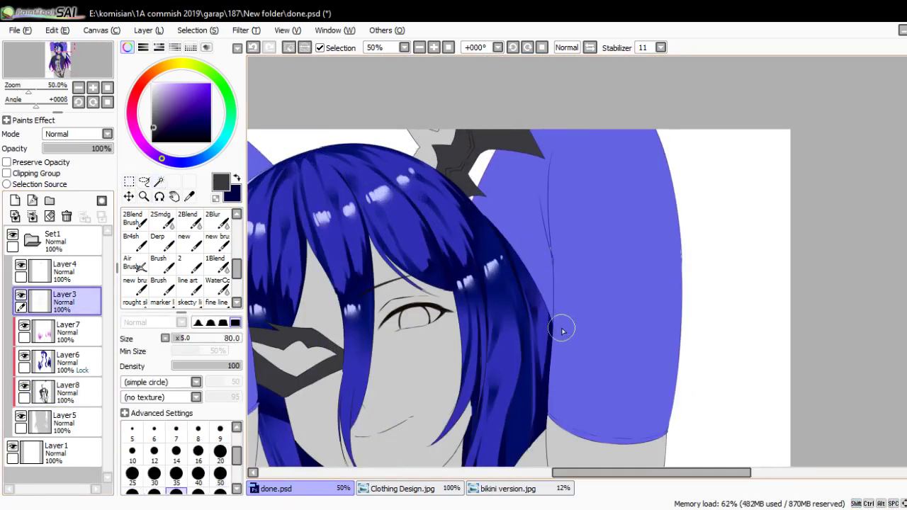
scroll(593, 243, down, 1)
scroll(579, 304, up, 1)
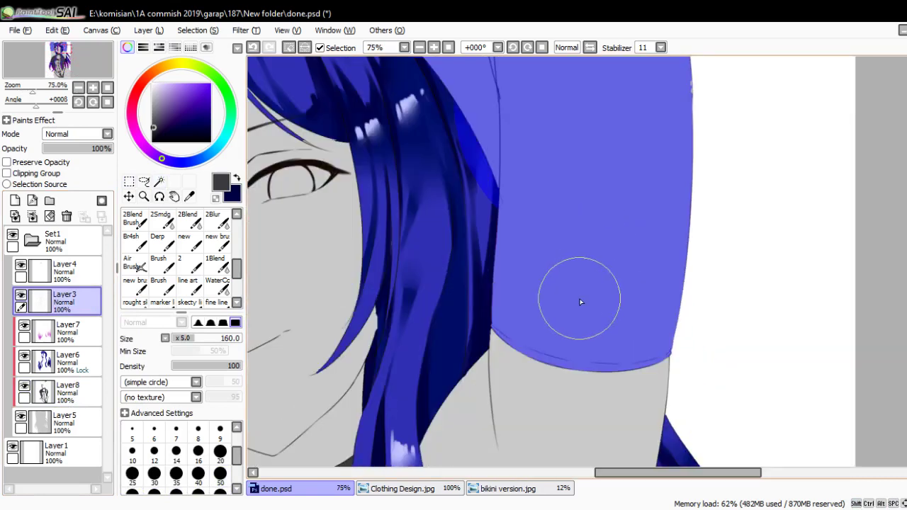
scroll(699, 328, down, 1)
scroll(355, 238, up, 1)
key(bracketright)
key(bracketright)
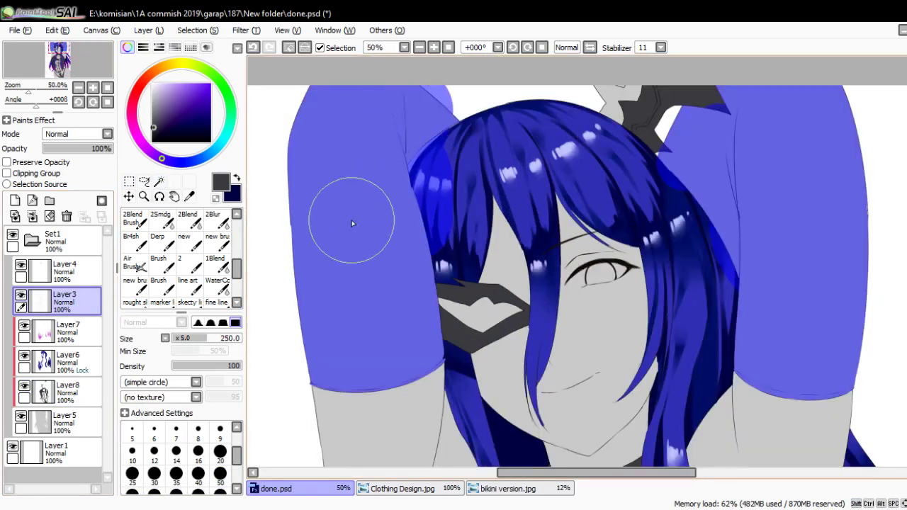
- Paint both selected gloves dark grey on Layer8 with the size 500 brush and clear the selection
scroll(352, 224, down, 3)
key(b)
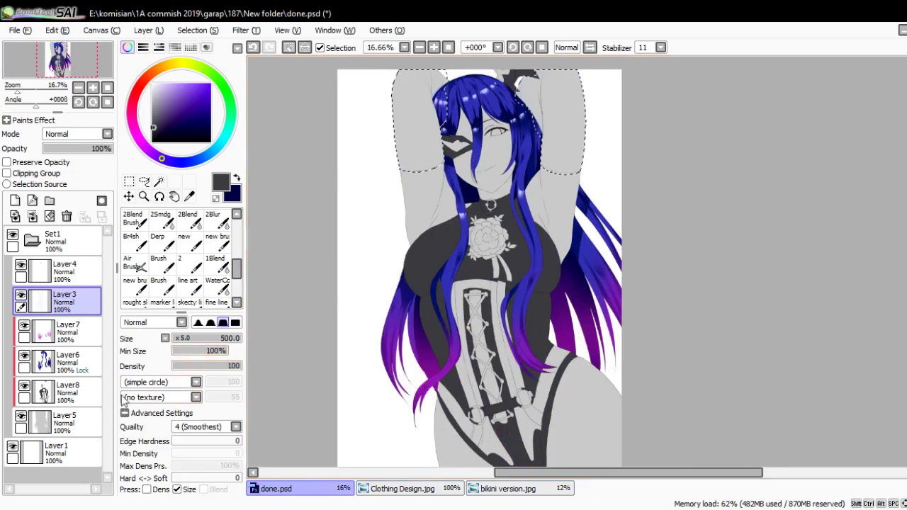
click(67, 390)
mouse_move(425, 141)
mouse_down()
mouse_move(383, 222)
mouse_move(440, 148)
mouse_move(528, 196)
mouse_up()
scroll(525, 237, down, 1)
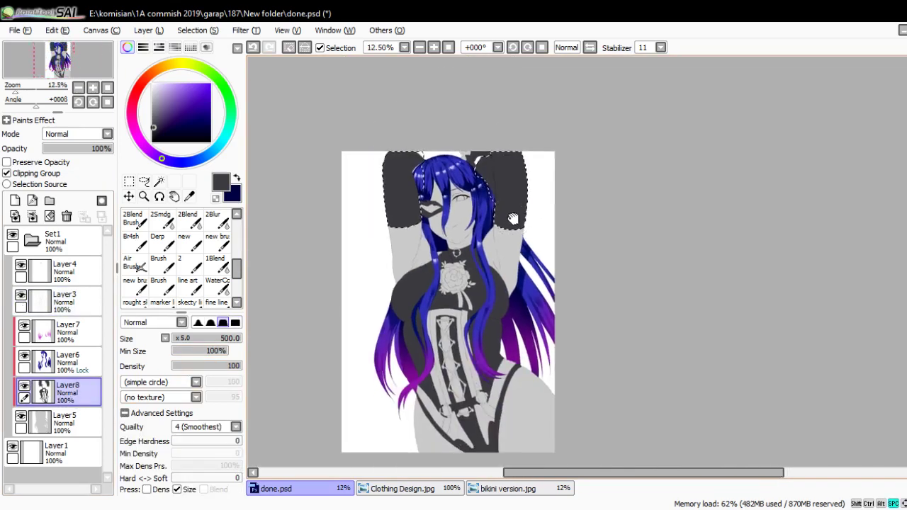
key(m)
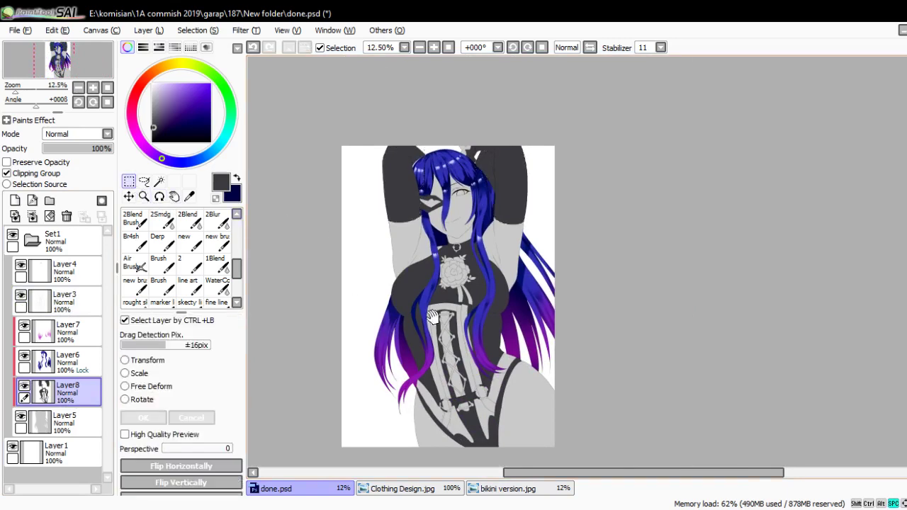
- Select the left strap through and below its ring and the corset's narrow outer strips with the Magic Wand on Layer3
scroll(432, 317, up, 1)
click(68, 331)
click(65, 301)
scroll(366, 313, up, 1)
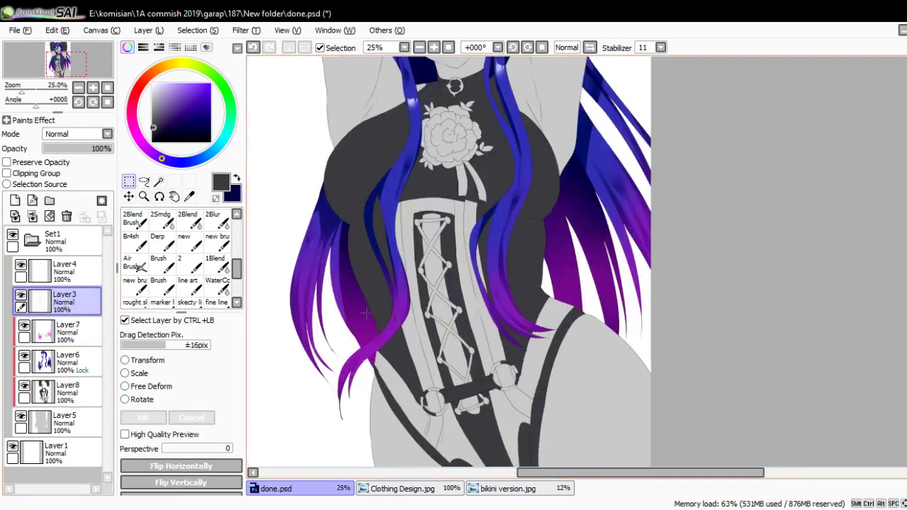
key(w)
scroll(397, 333, up, 1)
click(409, 351)
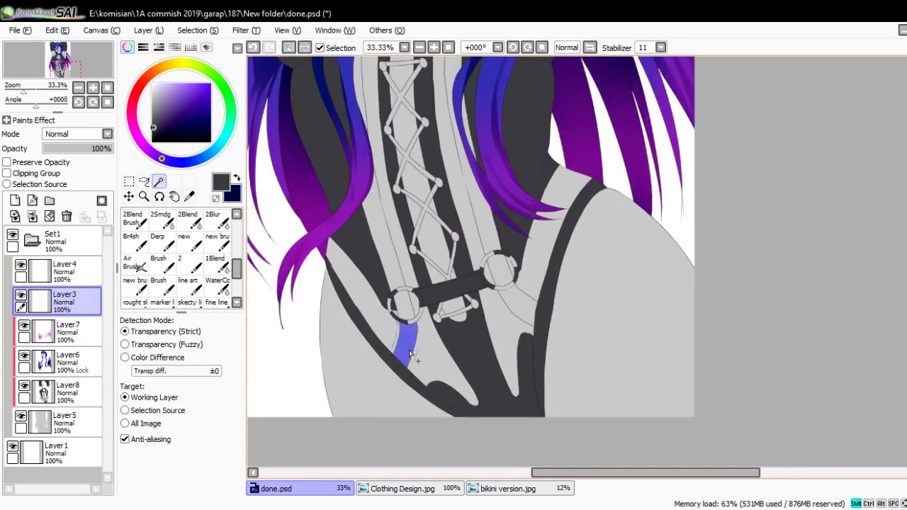
click(400, 312)
click(368, 202)
scroll(364, 201, up, 3)
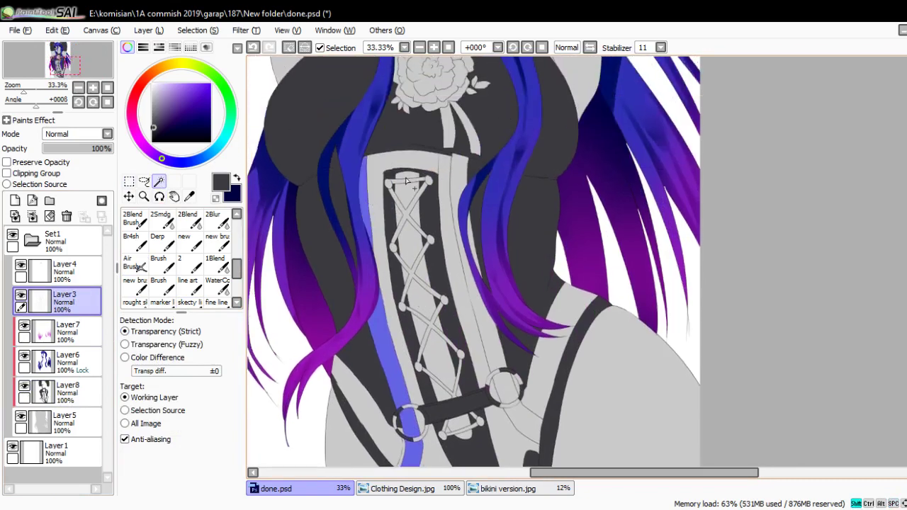
click(459, 174)
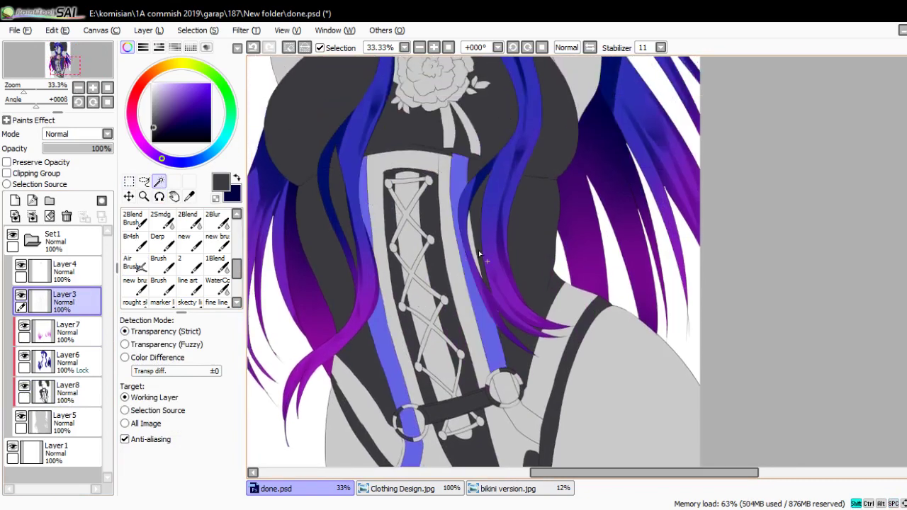
- Add the strap piece inside the right ring, the adjoining hip strap and the laces below the belt to the selection
scroll(491, 342, down, 3)
click(504, 317)
scroll(506, 325, up, 3)
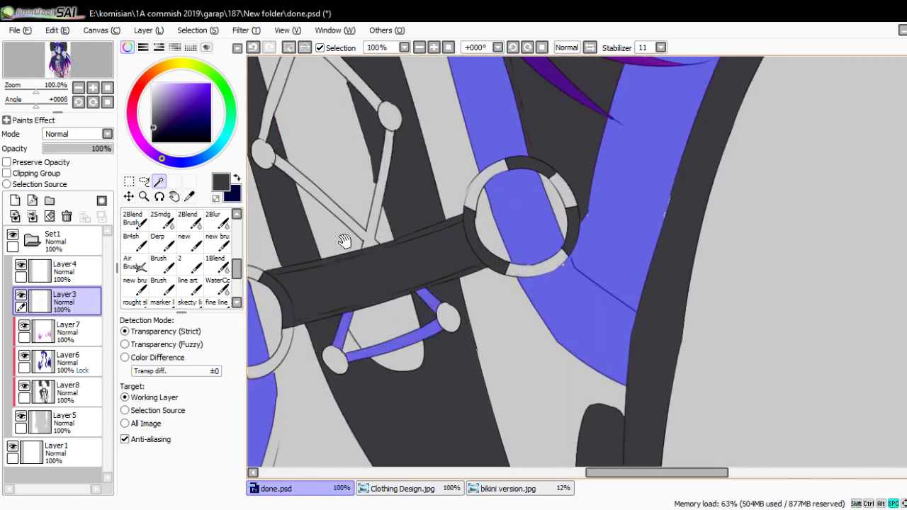
- Add the crossed corset laces, from the belt up to the uppermost horizontal lace, to the selection with the Magic Wand
drag(343, 241, 374, 333)
scroll(378, 234, up, 5)
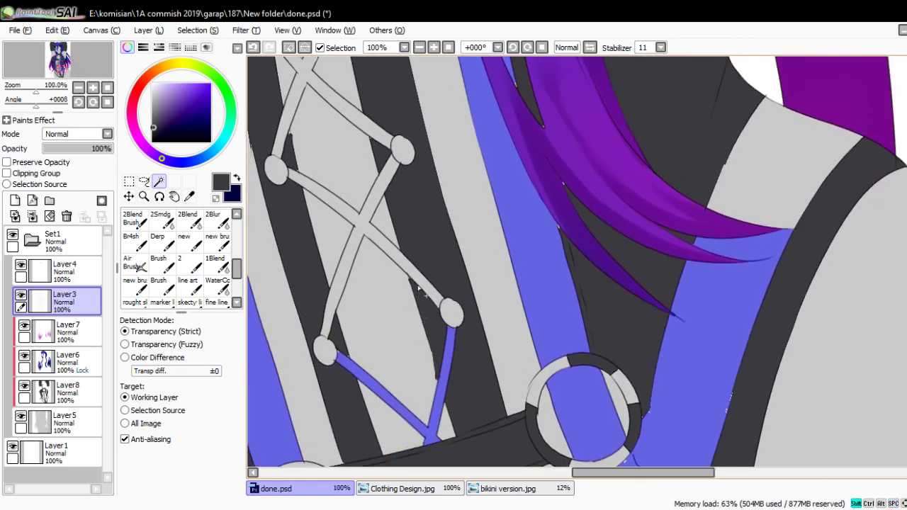
click(397, 286)
scroll(354, 186, up, 5)
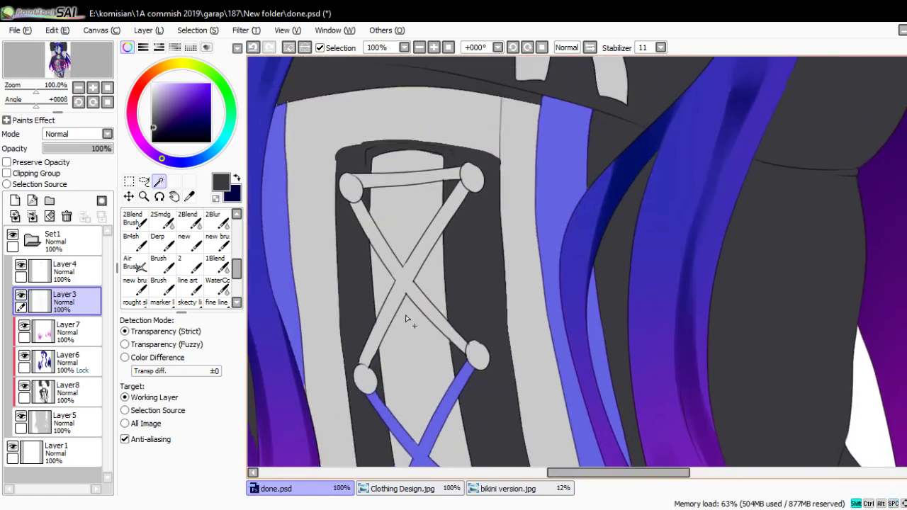
click(407, 297)
click(408, 186)
- Cover the selection gaps along the right hip strap's edges beside the ring with the selection pen at size 50
scroll(390, 190, down, 4)
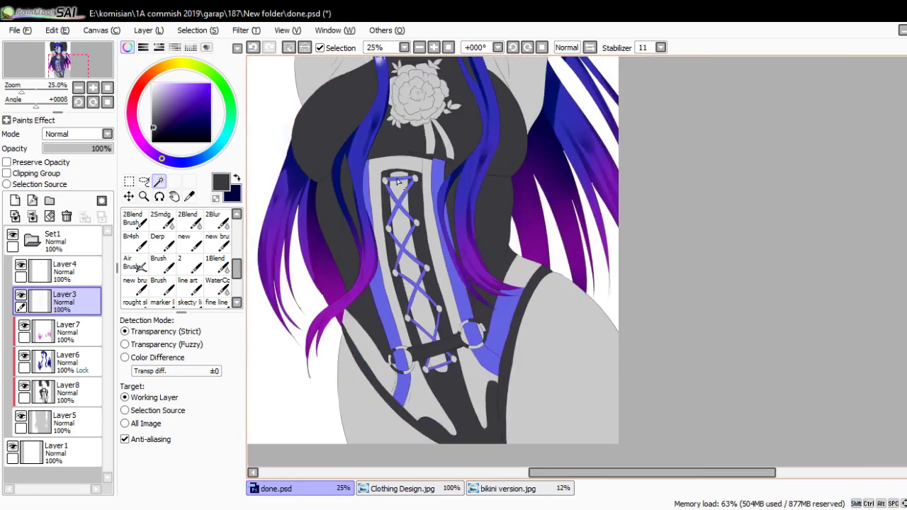
scroll(502, 361, up, 3)
scroll(481, 394, up, 2)
key(b)
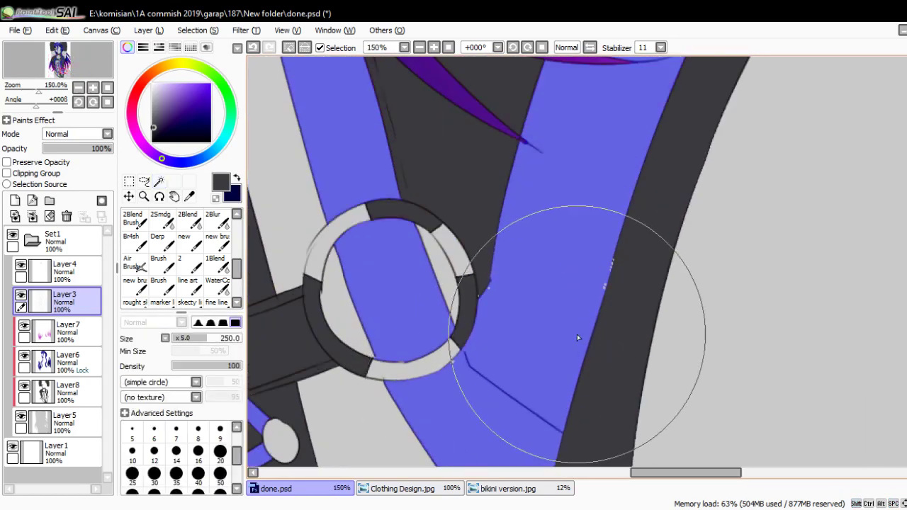
key(bracketleft)
key(bracketleft)
key(bracketleft)
drag(602, 283, 608, 240)
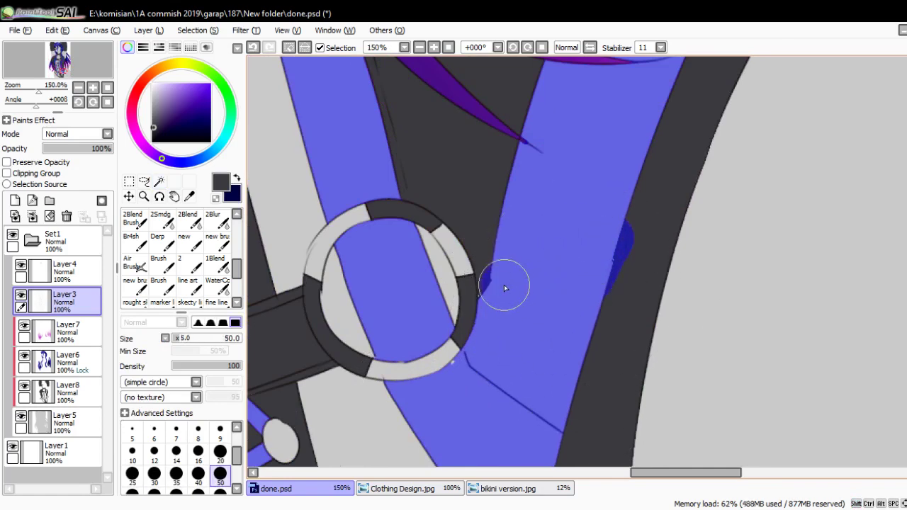
- Add the right hip strap's upper section above the hair tips to the selection with the Magic Wand
scroll(479, 370, down, 2)
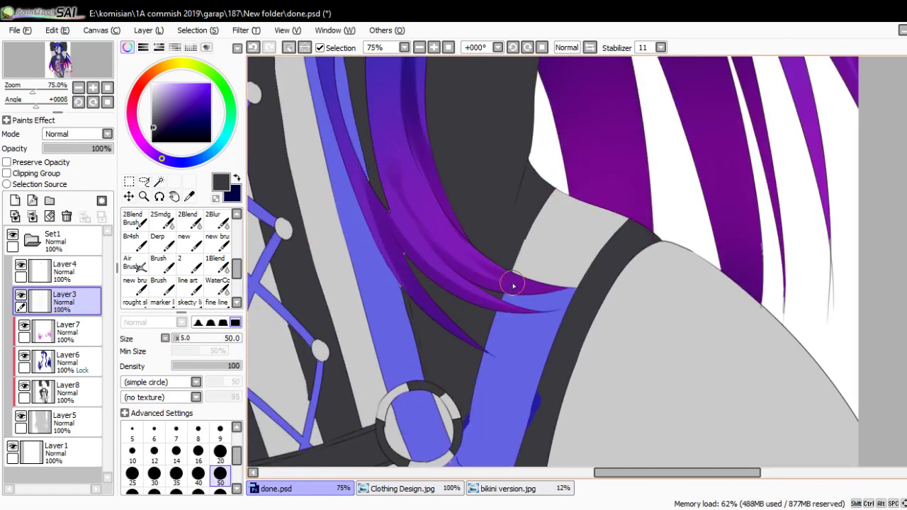
click(158, 181)
key(b)
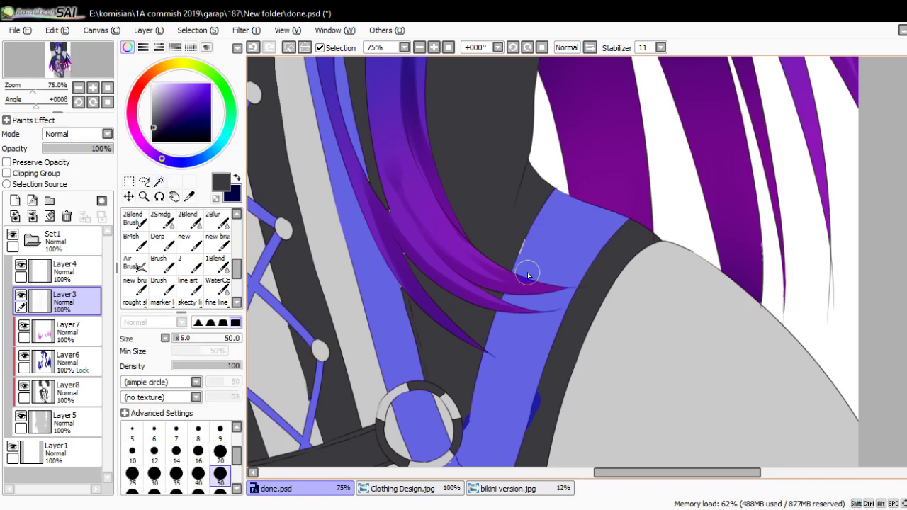
- Cover the remaining selection gaps on the straps beside the belt rings and under the hair strand with the selection pen at size 50
scroll(557, 191, down, 3)
drag(557, 191, 510, 350)
scroll(521, 362, down, 1)
scroll(499, 352, up, 2)
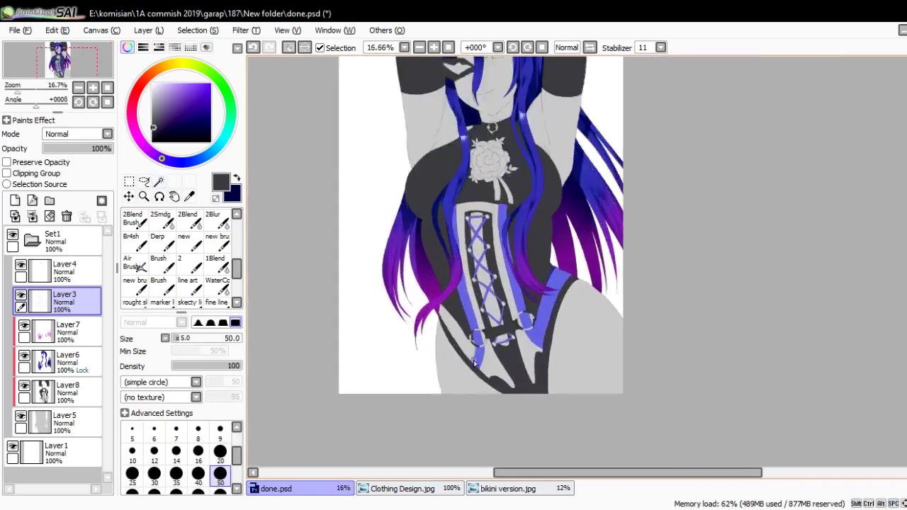
scroll(496, 347, down, 3)
scroll(488, 348, up, 4)
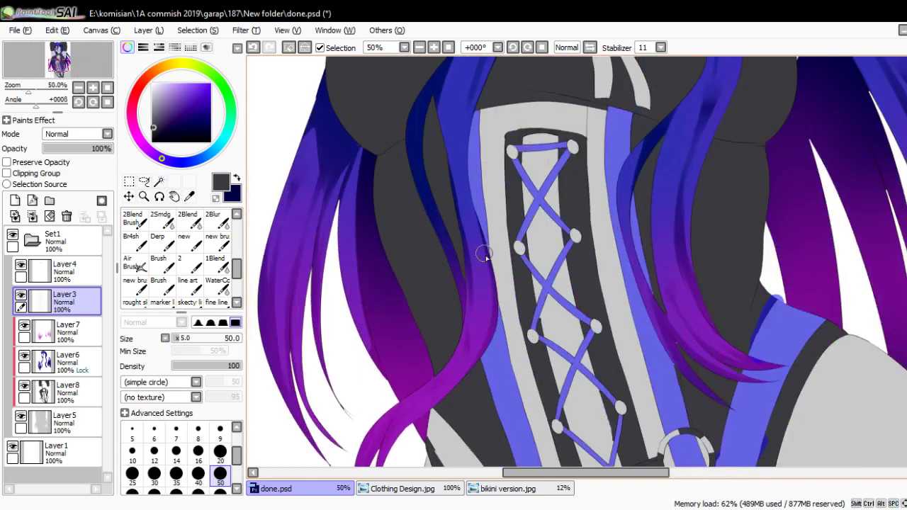
scroll(492, 336, down, 3)
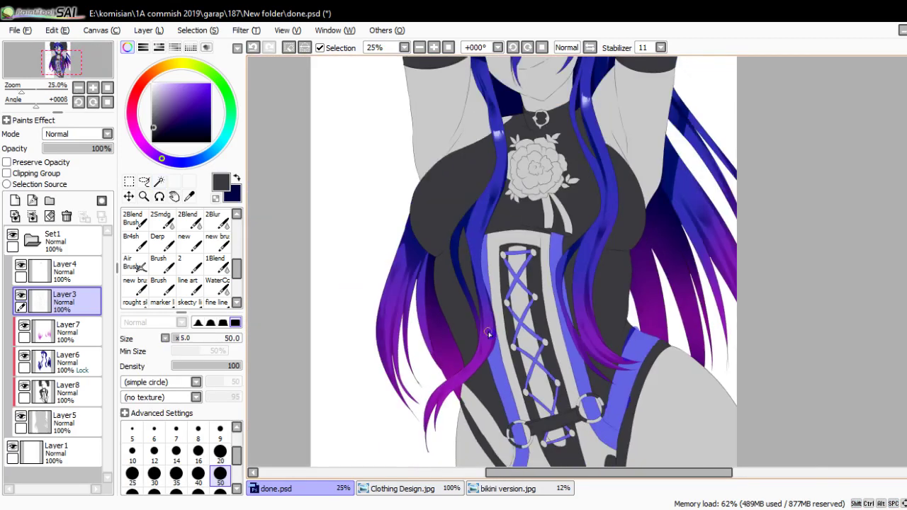
drag(485, 354, 416, 255)
- Create a new clipping-group layer directly above Layer5 for the straps and laces
click(64, 418)
click(15, 200)
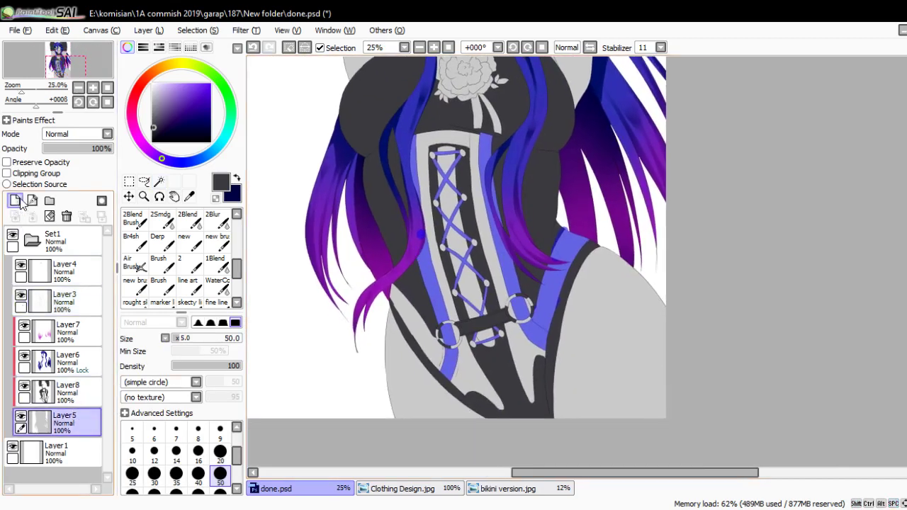
key(b)
- Sample the dark red of the corset trim from Clothing Design.jpg and return to done.psd
click(401, 488)
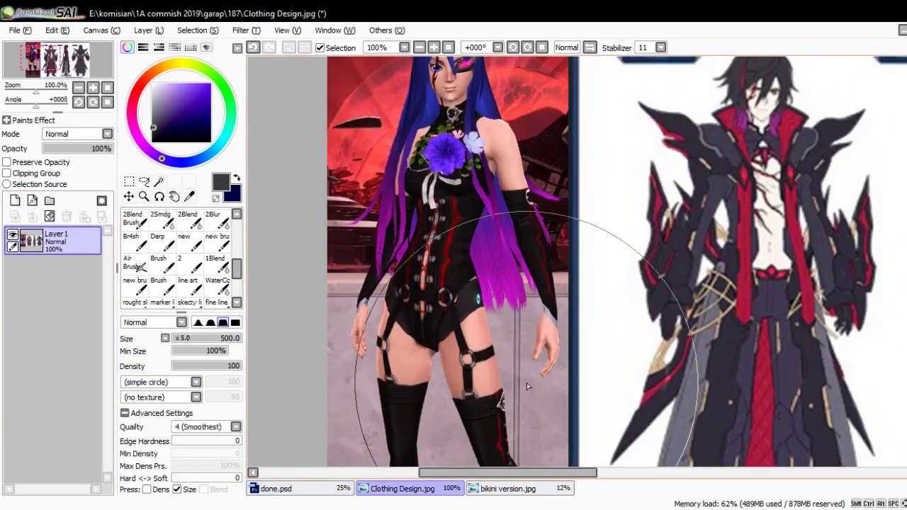
scroll(443, 303, up, 3)
alt+click(451, 261)
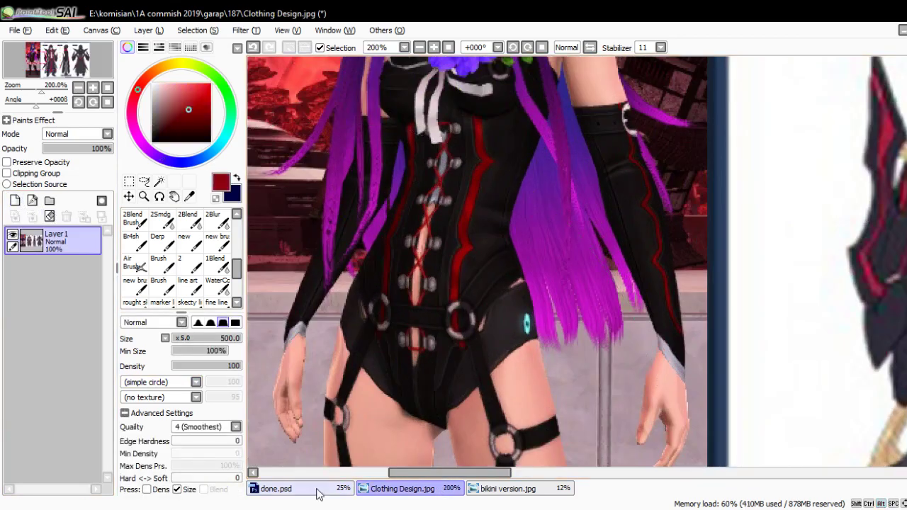
click(317, 493)
- Paint the selected straps and corset laces dark red with the brush at size 500 and clear the selection
mouse_move(413, 188)
mouse_down()
mouse_move(405, 345)
mouse_move(453, 234)
mouse_move(510, 187)
mouse_up()
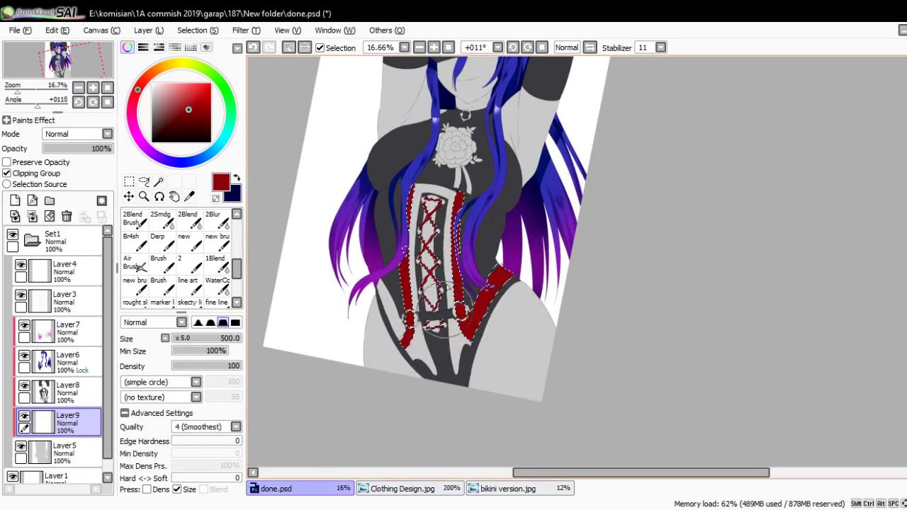
key(ctrl)
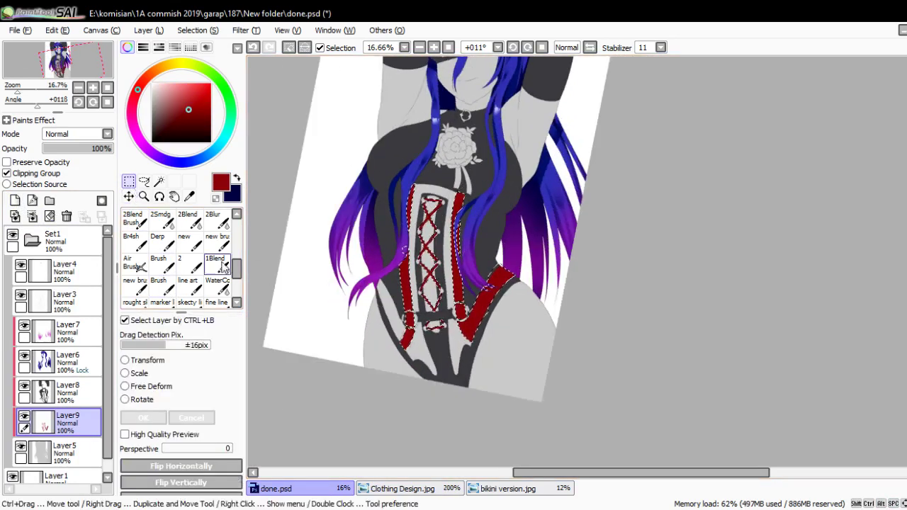
key(ctrl+d)
- On Layer3, select the left hip panels beside the ring and the corset's left front panel with the Magic Wand
scroll(443, 348, up, 2)
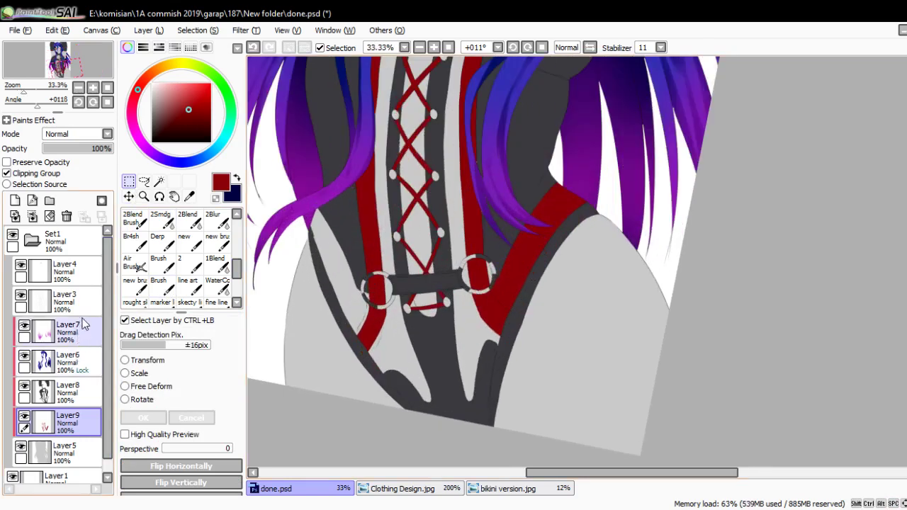
click(64, 297)
click(159, 181)
click(395, 335)
click(347, 312)
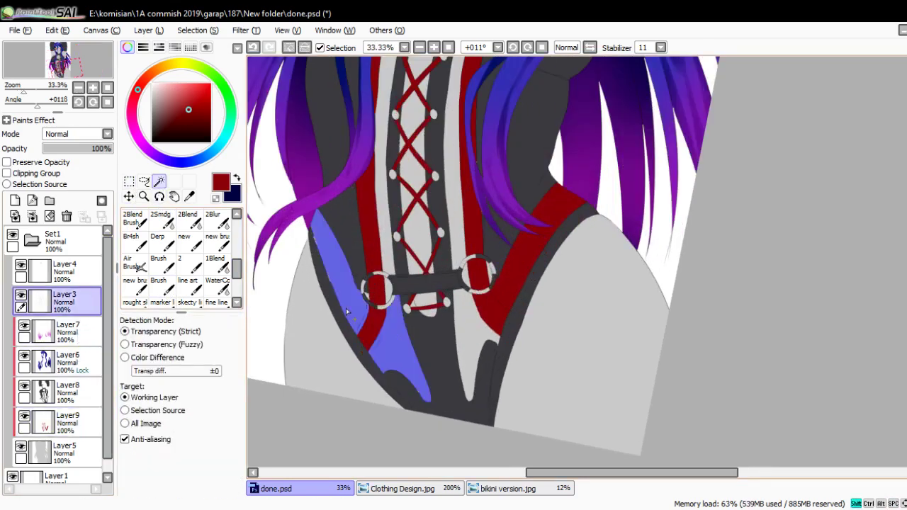
click(393, 250)
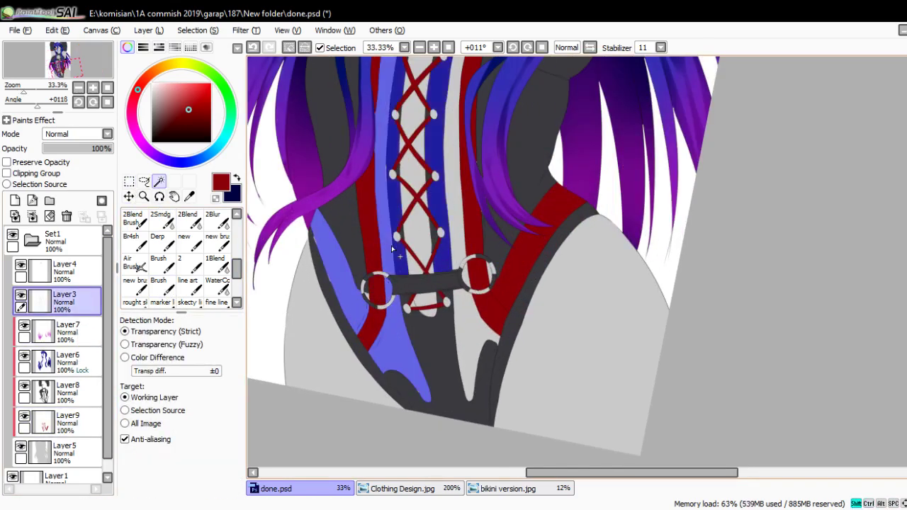
- Add the right panel below the belt, the gap inside the right ring and the corset's right front panel to the selection
scroll(383, 301, up, 3)
scroll(528, 353, down, 1)
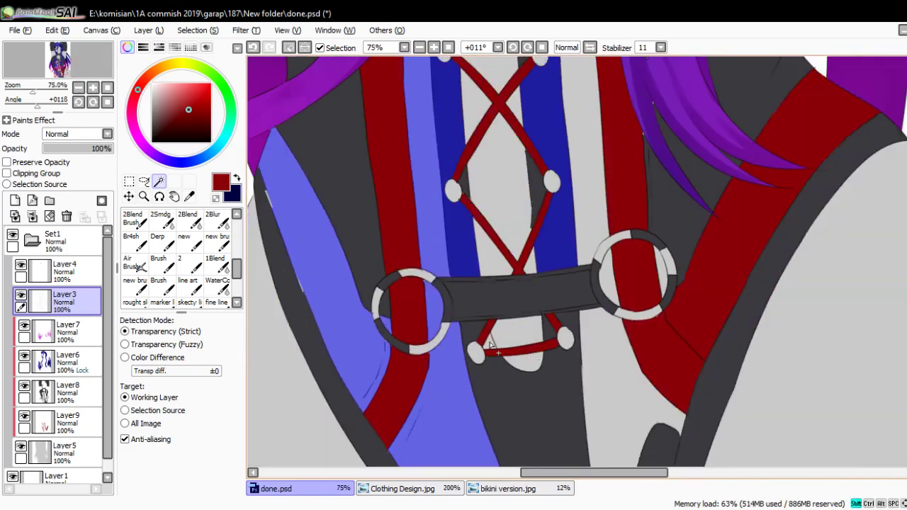
click(608, 367)
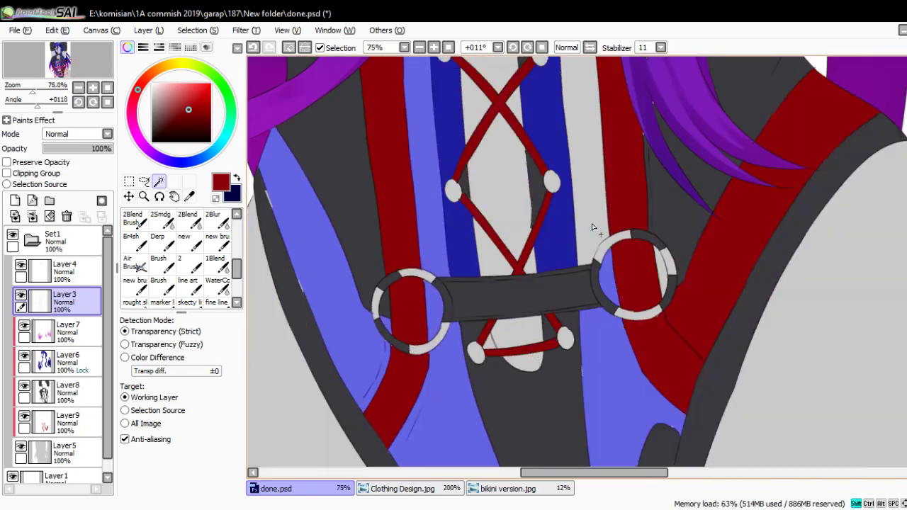
scroll(592, 223, down, 2)
scroll(551, 186, up, 3)
scroll(475, 224, up, 2)
- Cover the selection gaps along the left hip panel's edge and beside the hair strands with the selection pen at size 50
key(b)
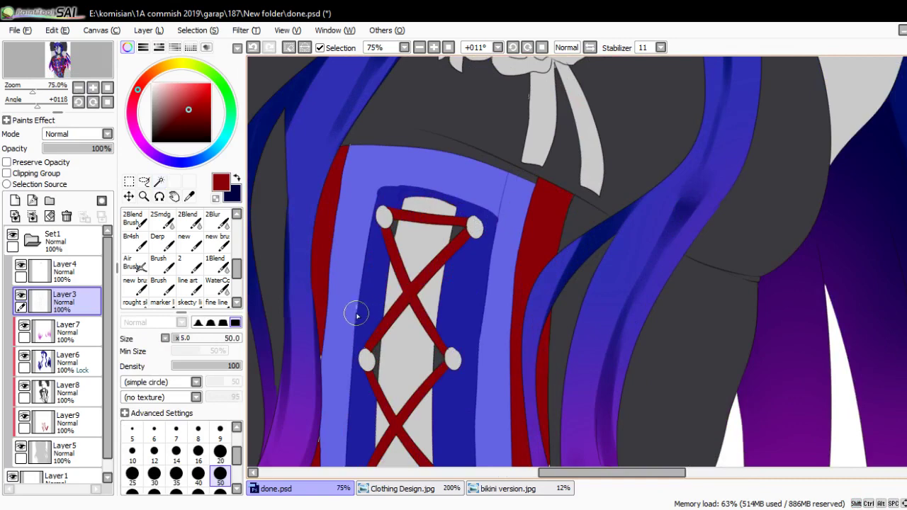
scroll(356, 315, down, 2)
scroll(323, 266, up, 2)
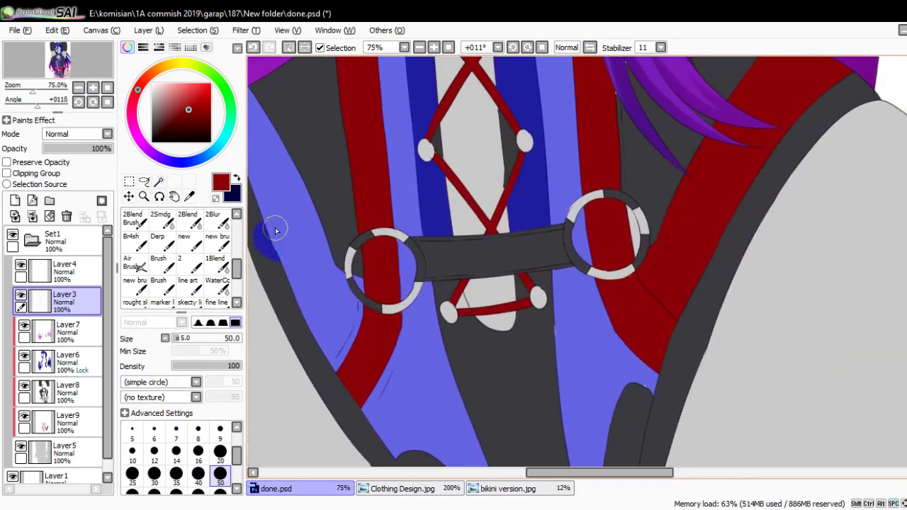
scroll(318, 244, up, 3)
scroll(597, 270, up, 1)
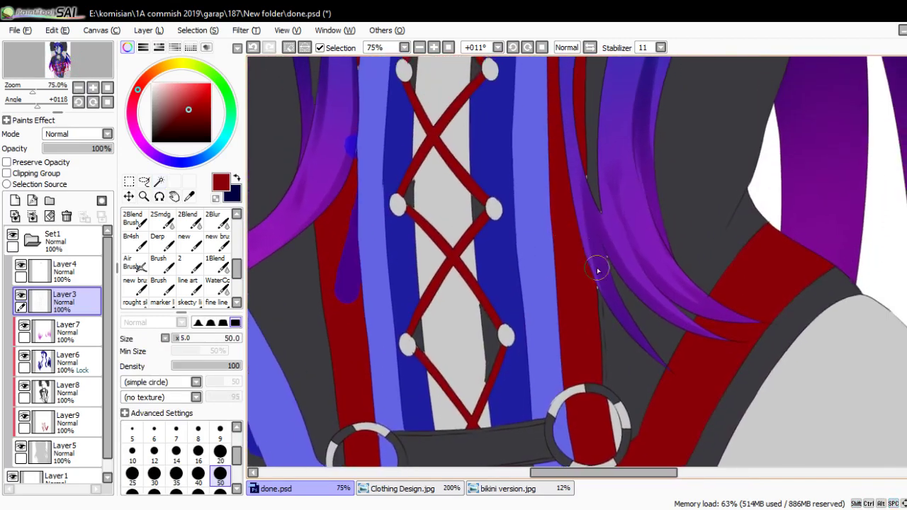
scroll(533, 292, down, 2)
scroll(523, 336, up, 1)
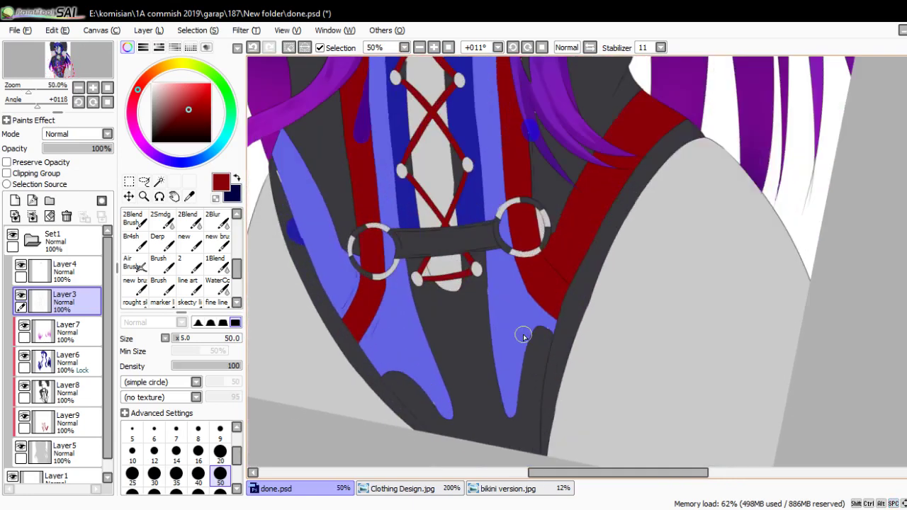
- Create another clipping-group layer directly above Layer5 for the corset panels
key(b)
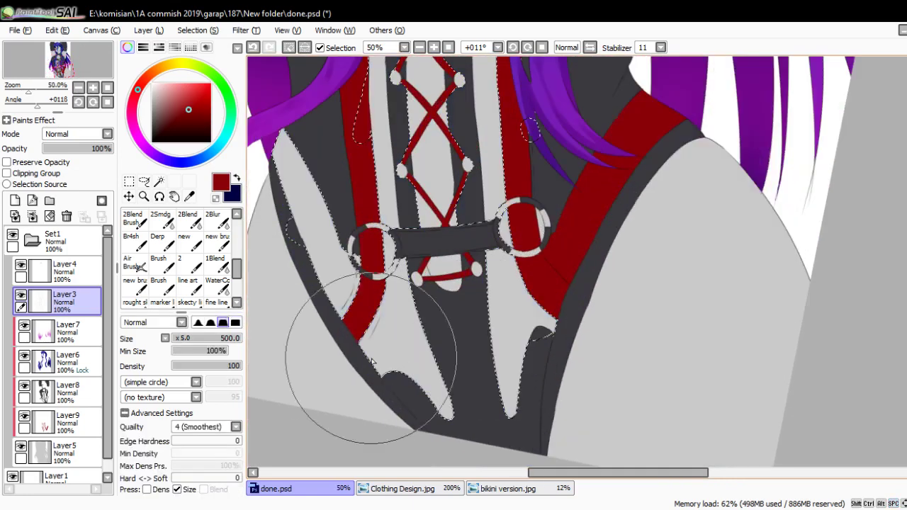
click(63, 451)
click(14, 201)
click(7, 173)
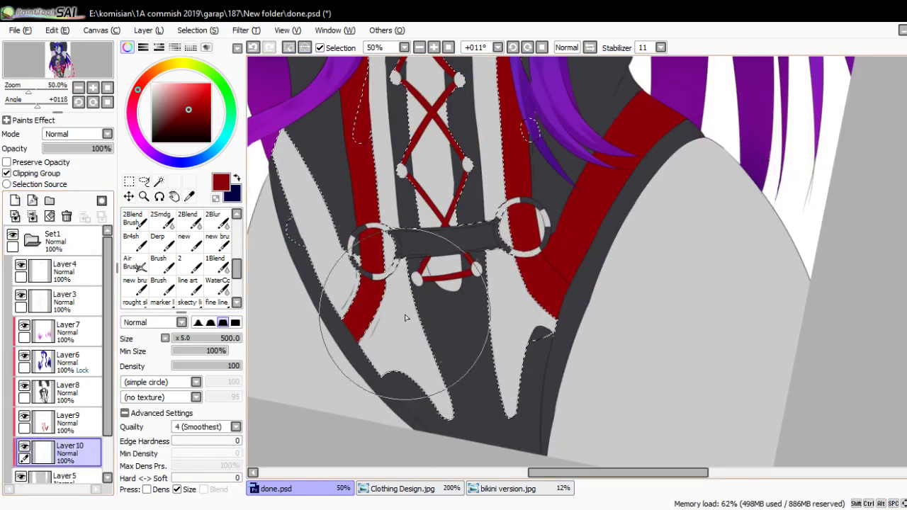
- Paint the selected corset and hip panels a muted greyish purple, lighter than the bodysuit's dark grey, and clear the selection
key(alt)
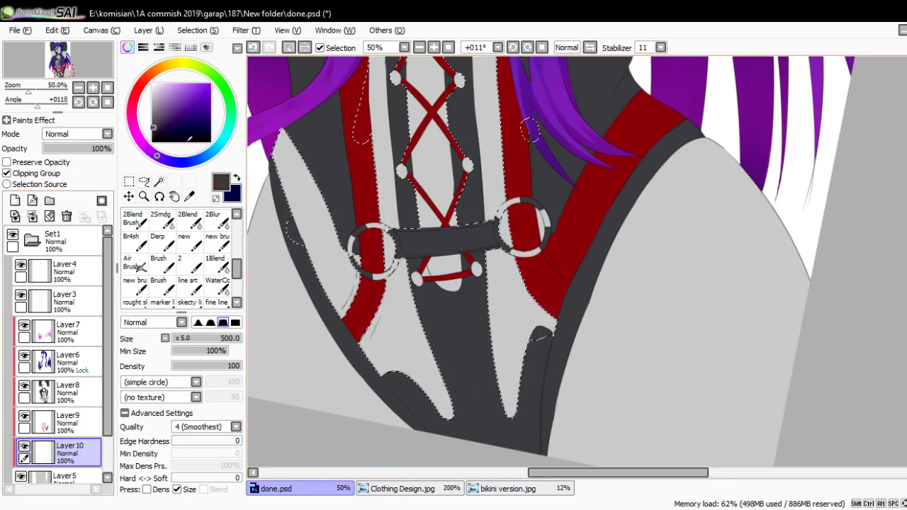
click(160, 122)
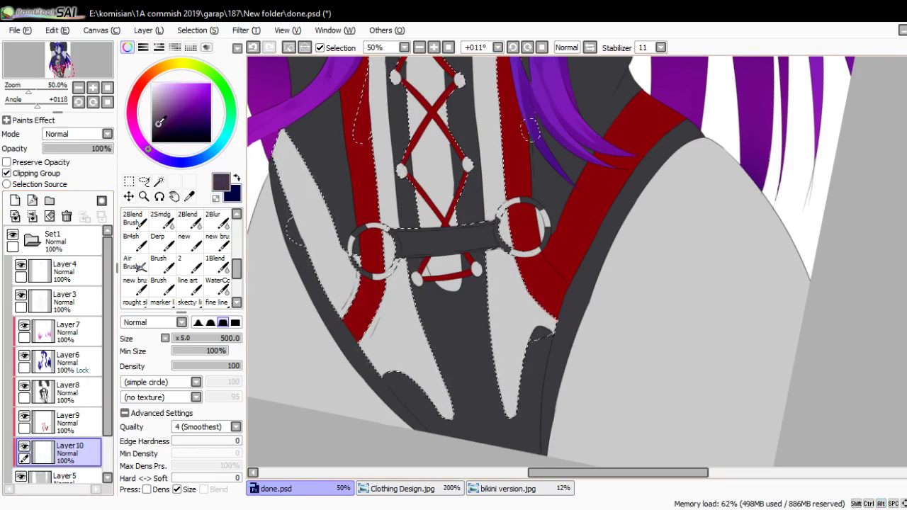
drag(333, 269, 397, 397)
scroll(397, 319, down, 1)
drag(354, 212, 425, 262)
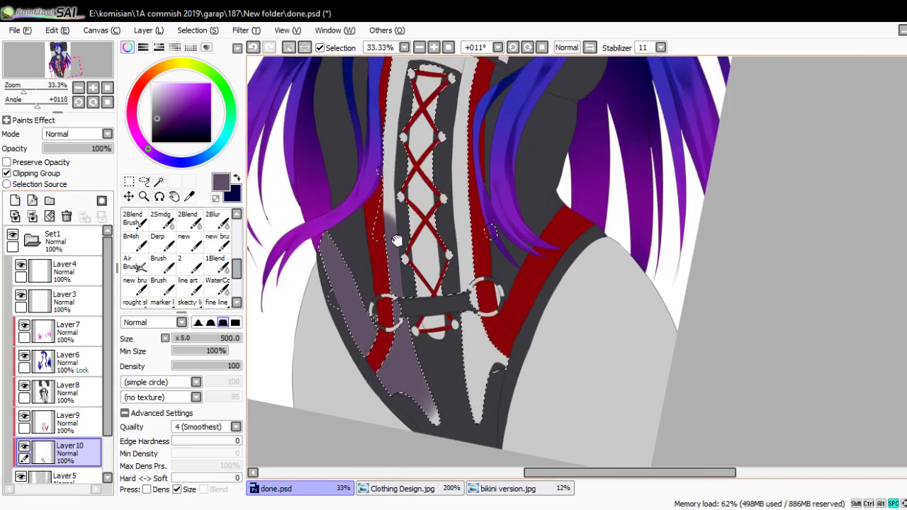
drag(396, 163, 405, 214)
scroll(446, 333, up, 3)
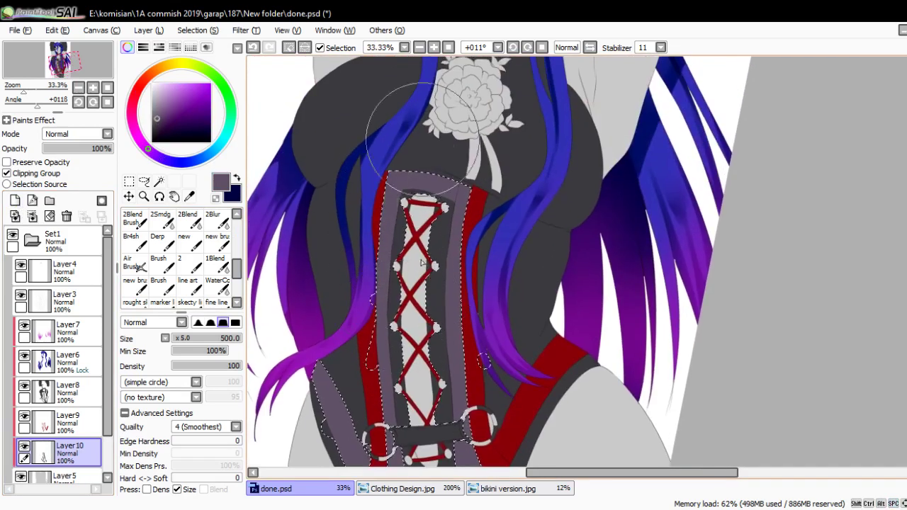
scroll(463, 379, down, 2)
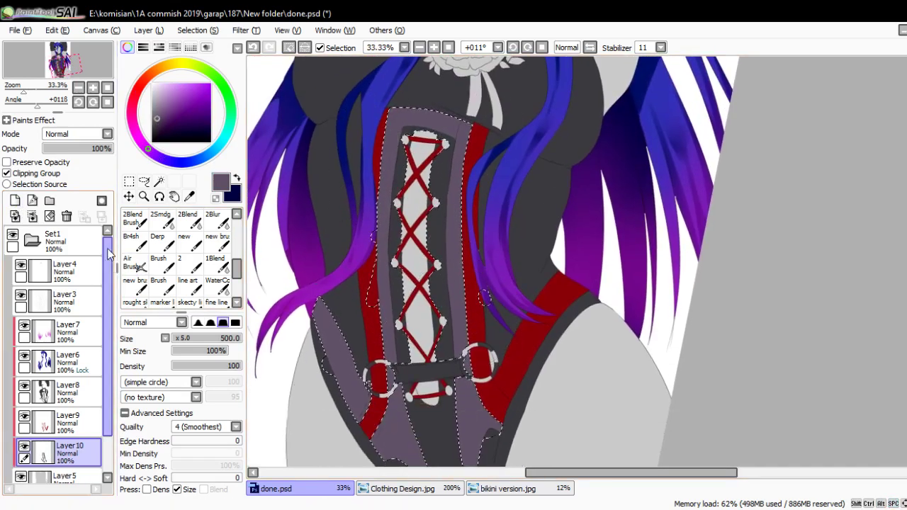
key(m)
key(ctrl+d)
- On Layer3, select the uncoloured sliver inside the right ring and the small gap beside the lower left eyelet with the Magic Wand
click(64, 301)
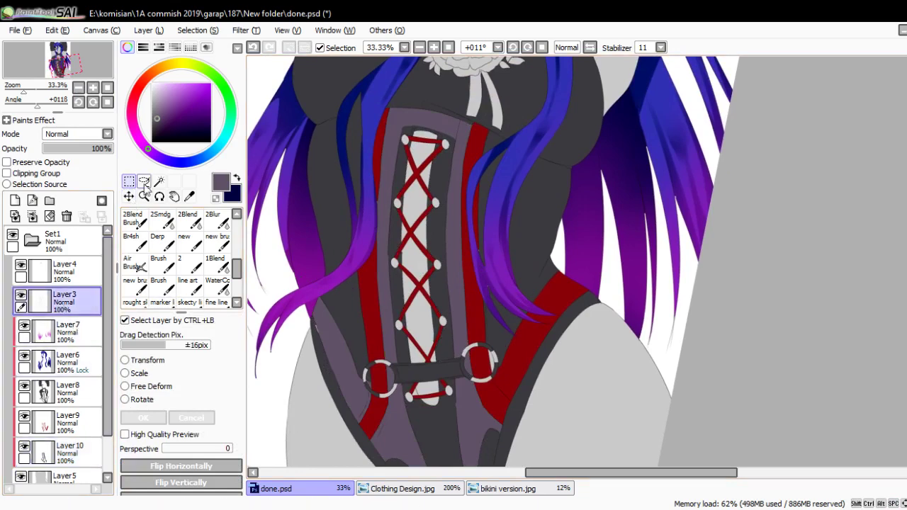
click(159, 182)
scroll(386, 367, up, 3)
drag(406, 367, 367, 308)
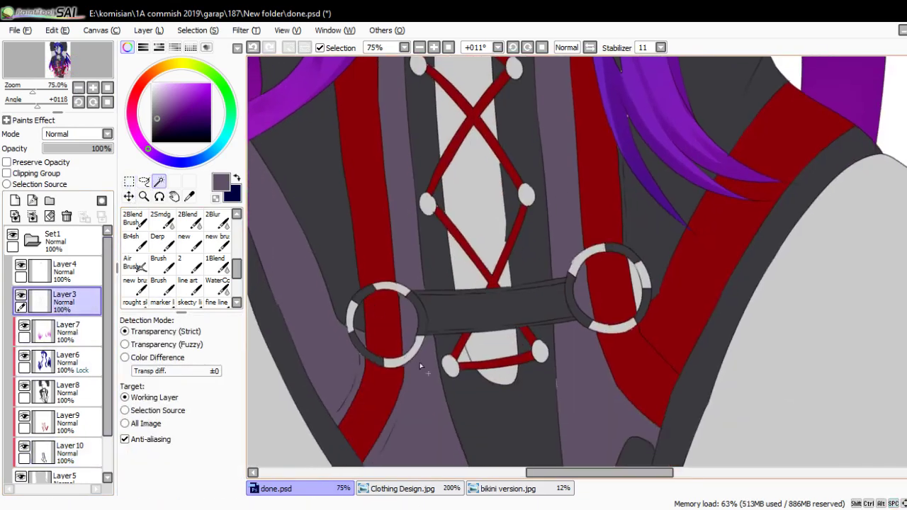
scroll(472, 361, right, 3)
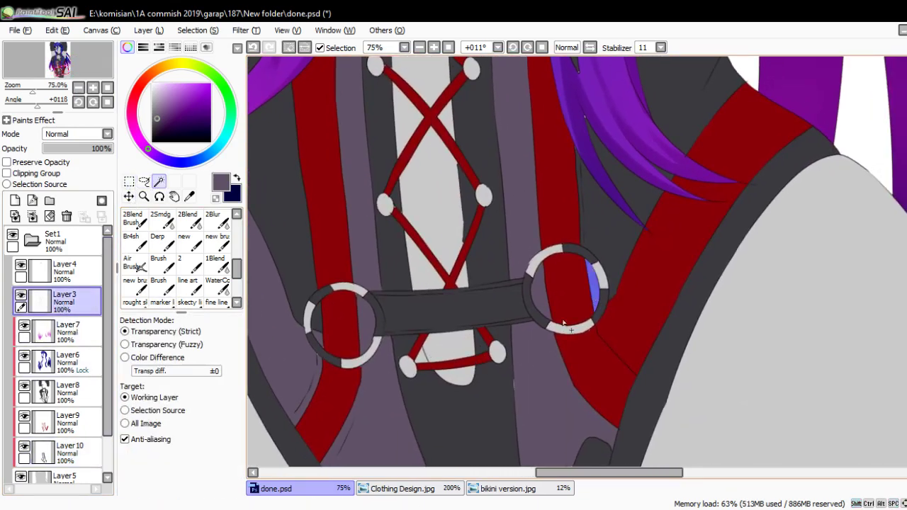
scroll(431, 350, down, 2)
click(436, 329)
key(ctrl+z)
click(430, 329)
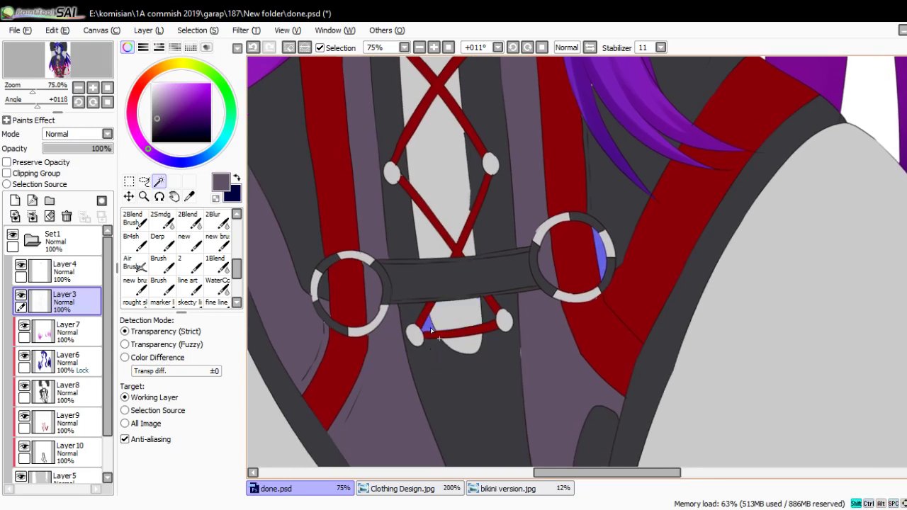
- Fill the selected gaps with the bodysuit's dark grey on Layer8 and clear the selection
key(b)
click(68, 389)
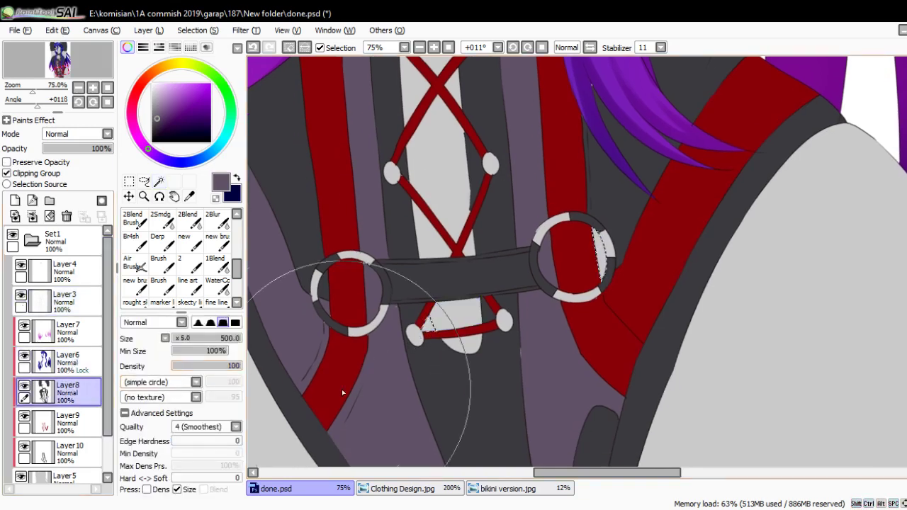
scroll(639, 204, down, 3)
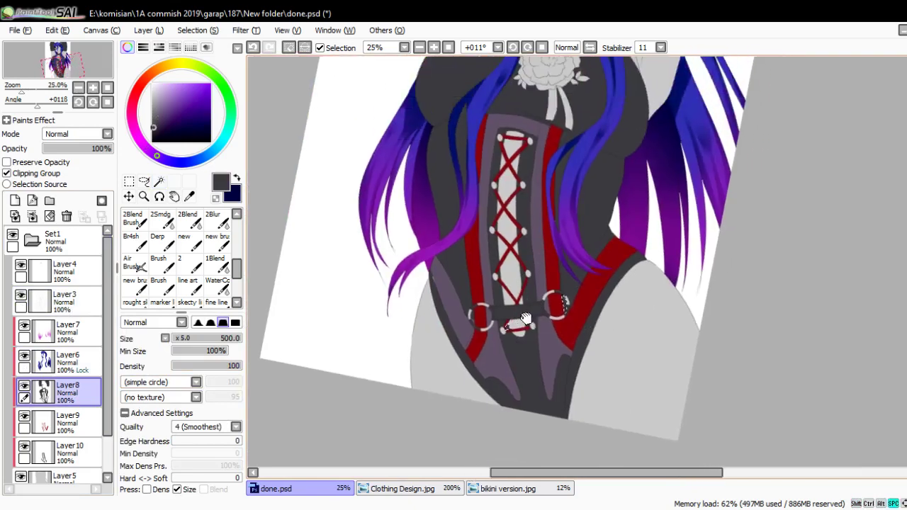
click(128, 196)
key(Delete)
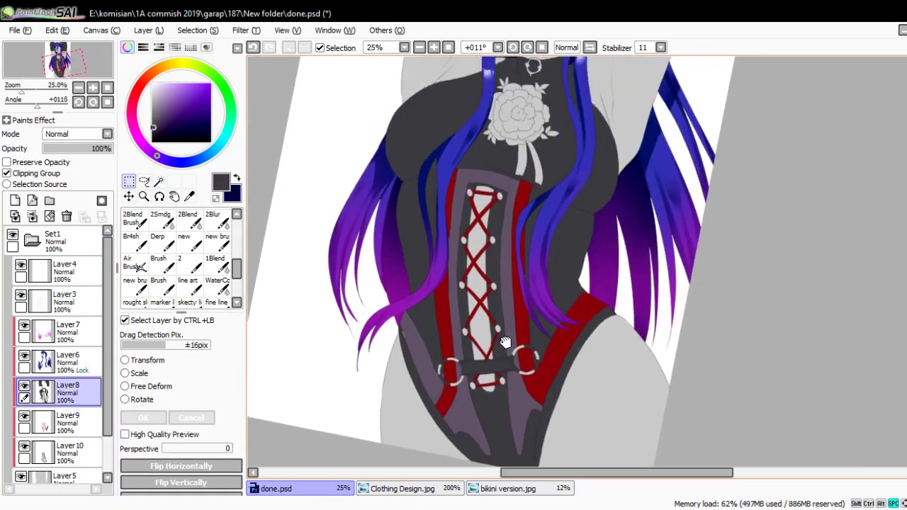
- On Layer3, select all the chest rose's petals and the collar brooch with the Magic Wand
drag(489, 290, 472, 358)
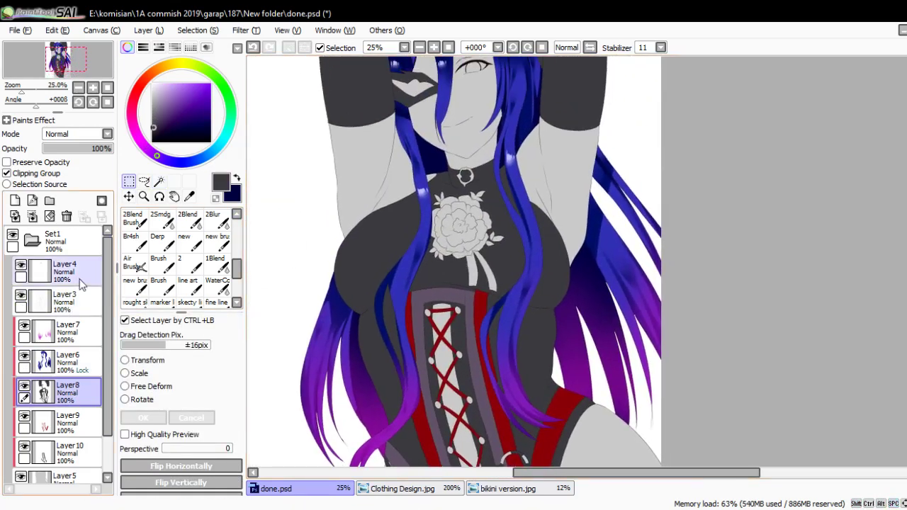
click(83, 299)
click(160, 182)
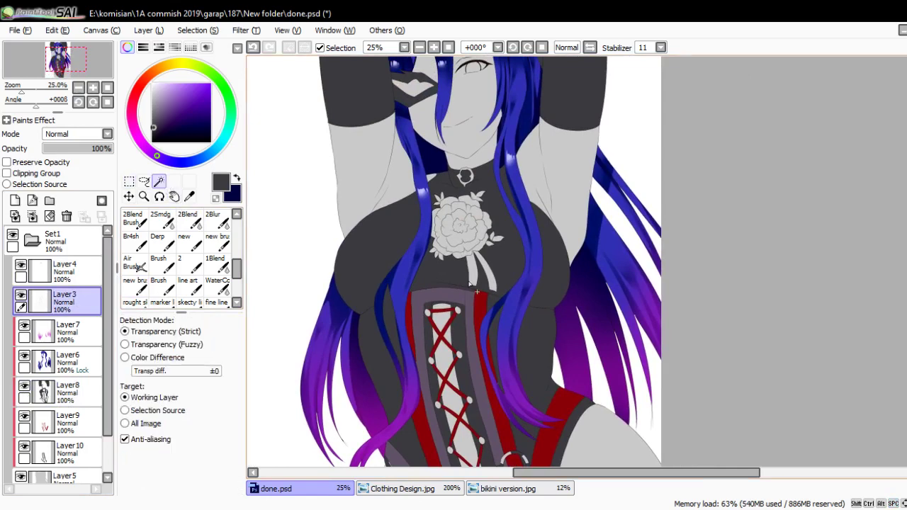
scroll(473, 289, down, 1)
scroll(478, 293, up, 2)
click(449, 259)
click(439, 287)
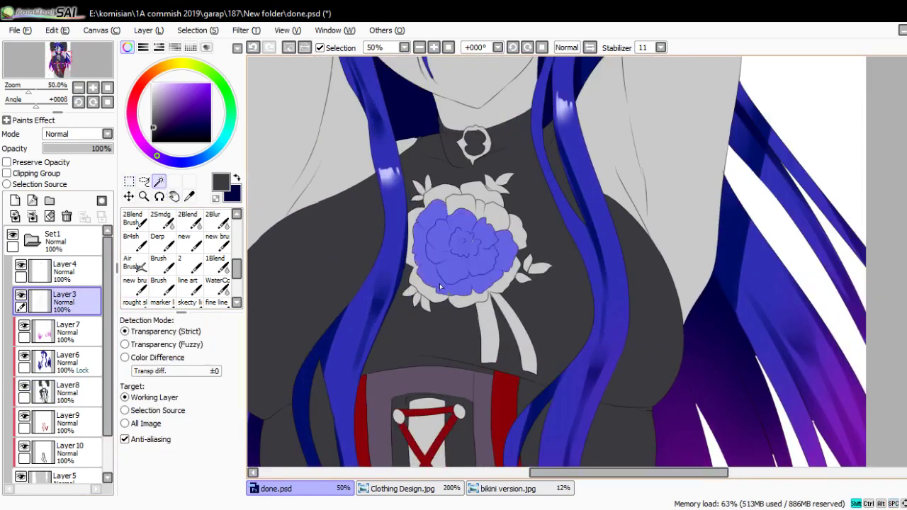
click(445, 298)
click(474, 300)
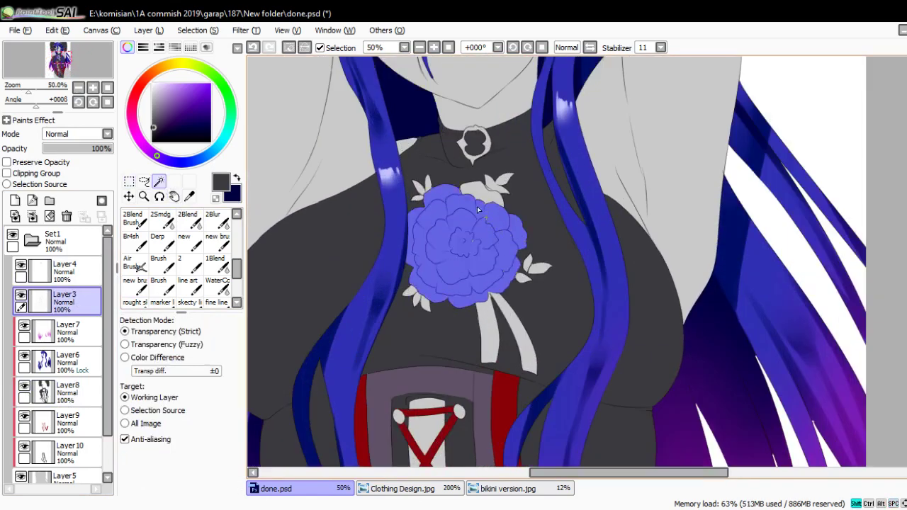
scroll(478, 160, up, 2)
scroll(465, 199, down, 4)
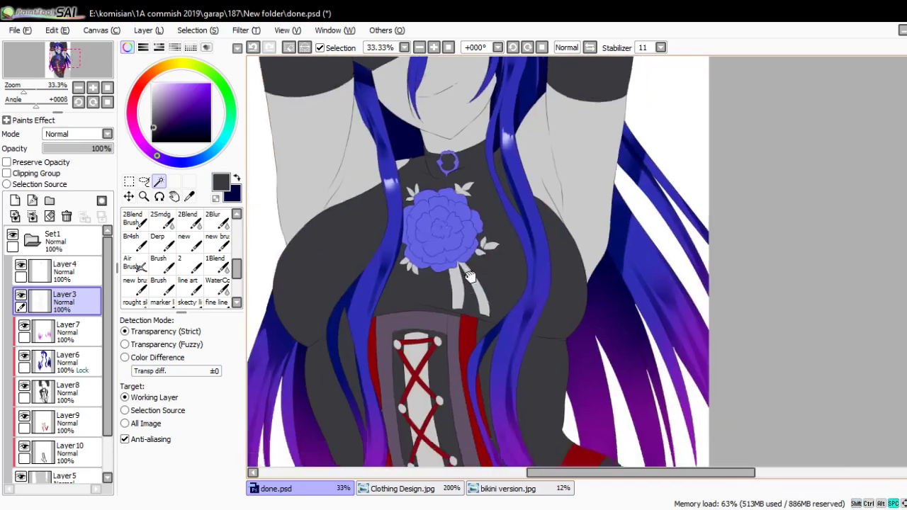
- Brush selection areas over the two strap rings and the lowest pair of lacing eyelets at brush size 120
scroll(425, 319, down, 5)
scroll(415, 350, up, 3)
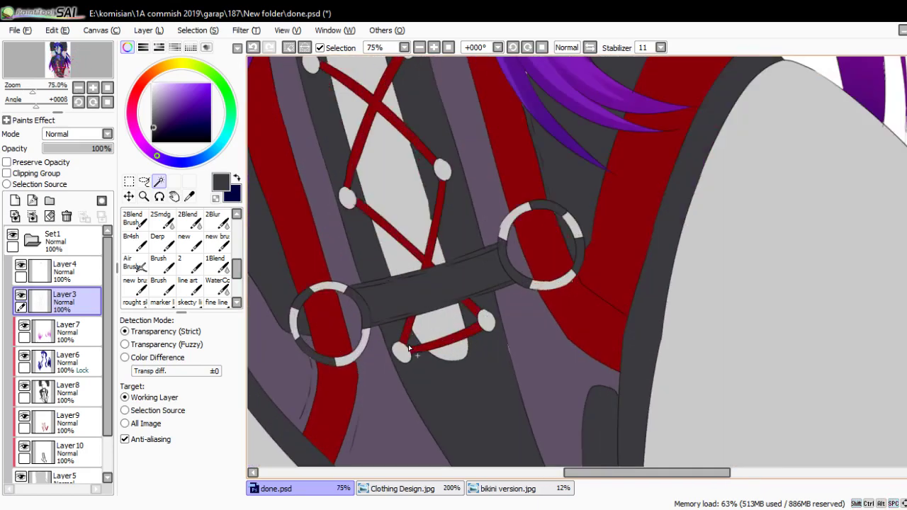
scroll(408, 348, down, 3)
key(b)
scroll(376, 345, up, 3)
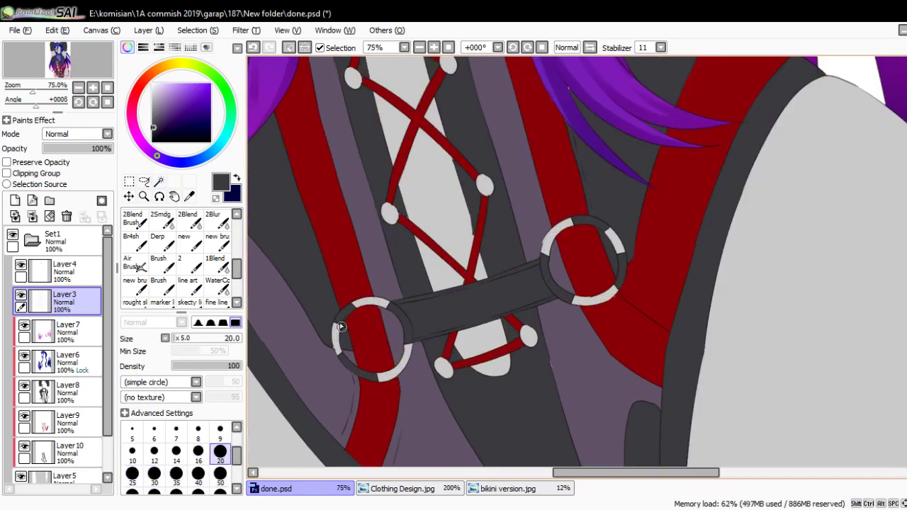
mouse_move(340, 326)
mouse_down()
mouse_move(385, 318)
mouse_move(424, 349)
mouse_move(300, 259)
mouse_up()
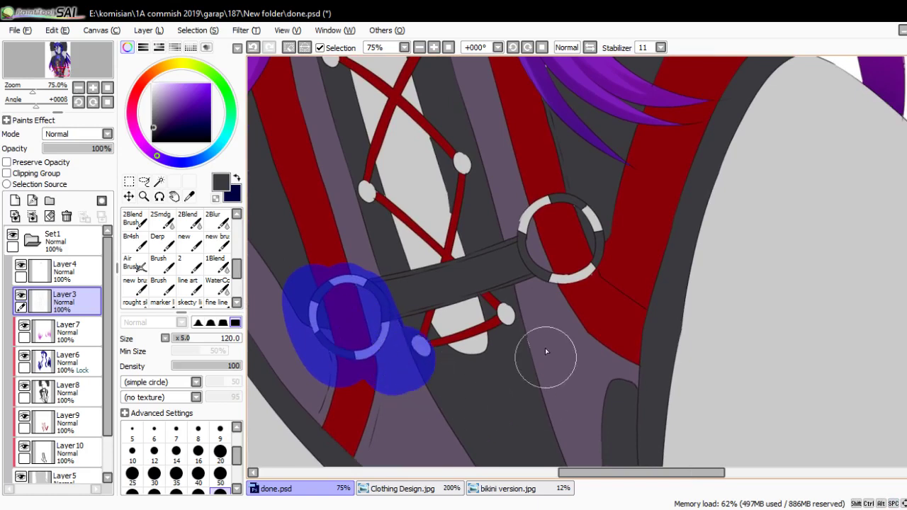
drag(527, 283, 596, 239)
- Extend the brushed selection over the remaining lacing eyelets up both sides of the corset
drag(509, 162, 535, 212)
click(509, 214)
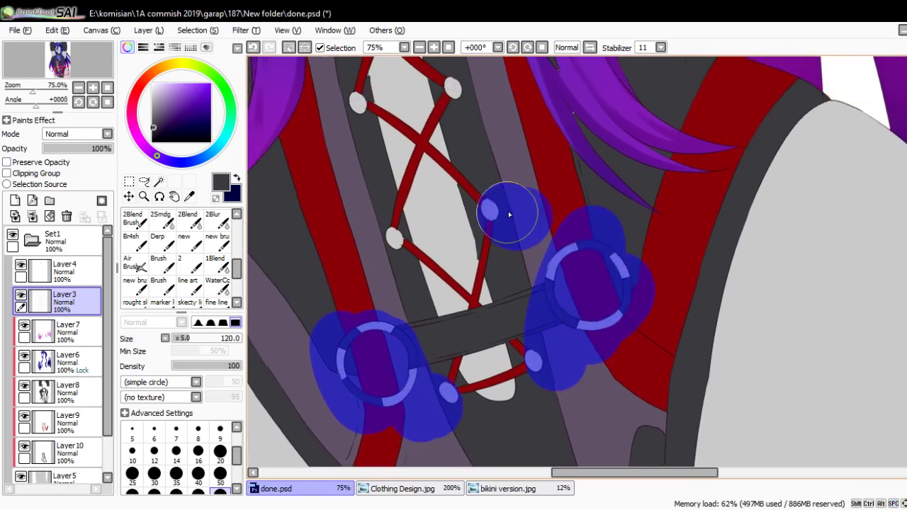
mouse_move(342, 144)
mouse_down()
mouse_move(365, 257)
mouse_move(359, 229)
mouse_up()
key(ctrl+z)
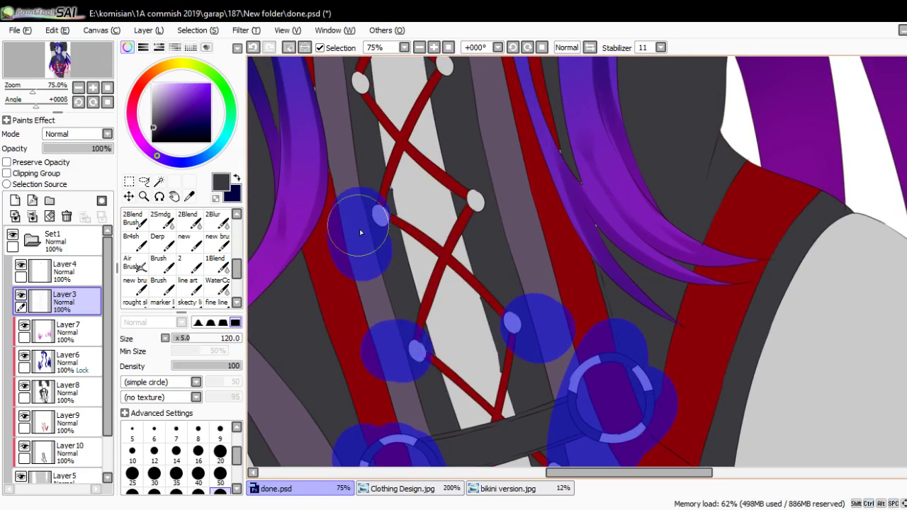
mouse_move(476, 98)
mouse_down()
mouse_move(508, 209)
mouse_move(505, 174)
mouse_move(545, 239)
mouse_up()
click(425, 276)
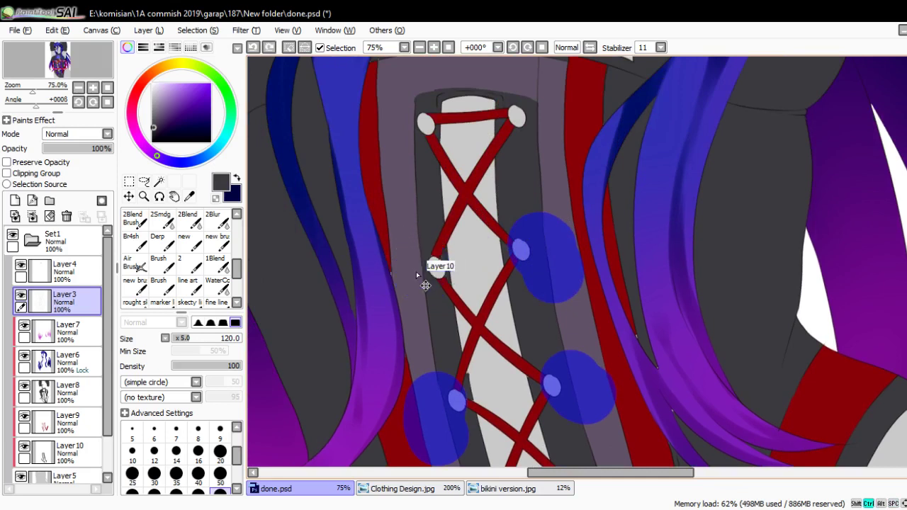
click(413, 267)
drag(395, 129, 403, 210)
click(408, 209)
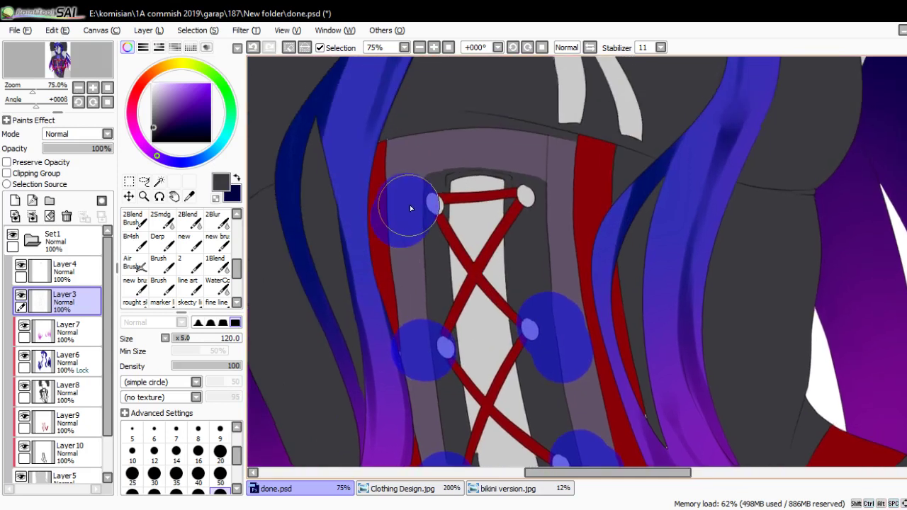
mouse_move(543, 209)
mouse_down()
mouse_move(467, 259)
mouse_move(507, 495)
mouse_up()
click(464, 253)
- Brush over the missed parts of the rose and collar brooch to complete their selection
scroll(463, 271, up, 3)
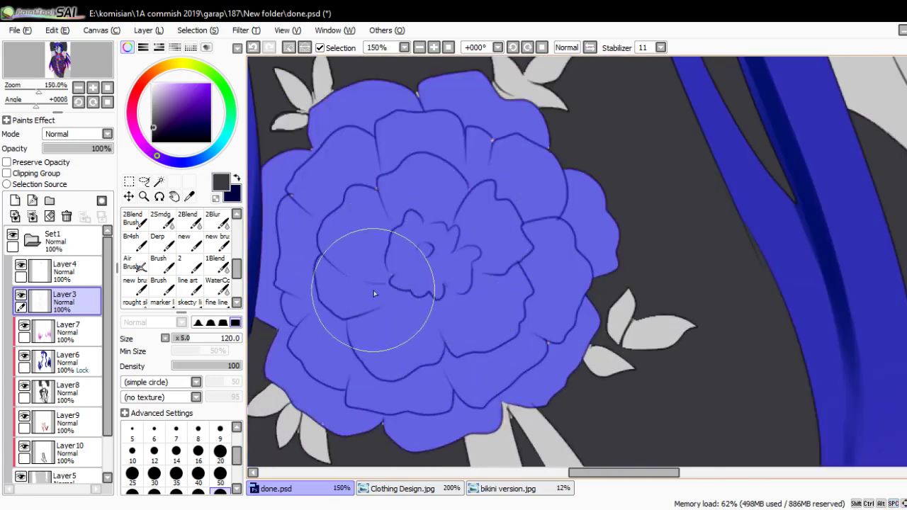
scroll(428, 128, down, 6)
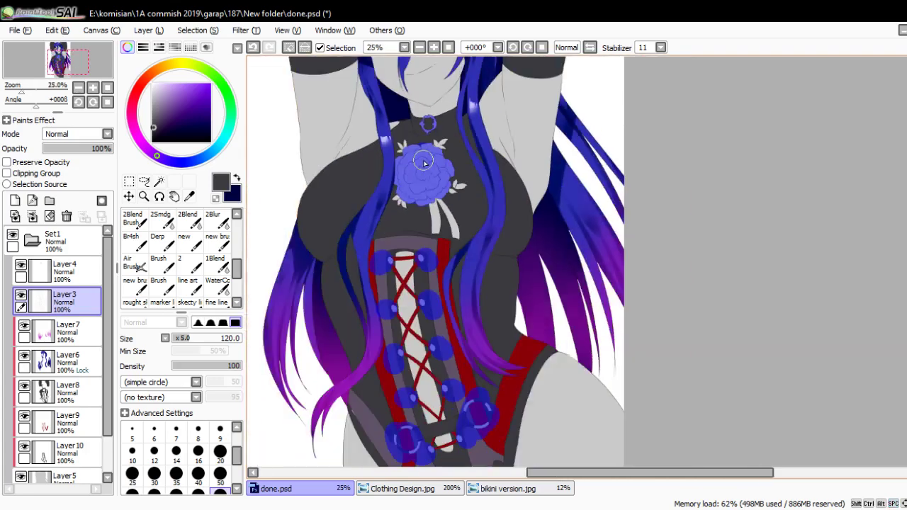
scroll(429, 168, up, 9)
drag(465, 239, 469, 233)
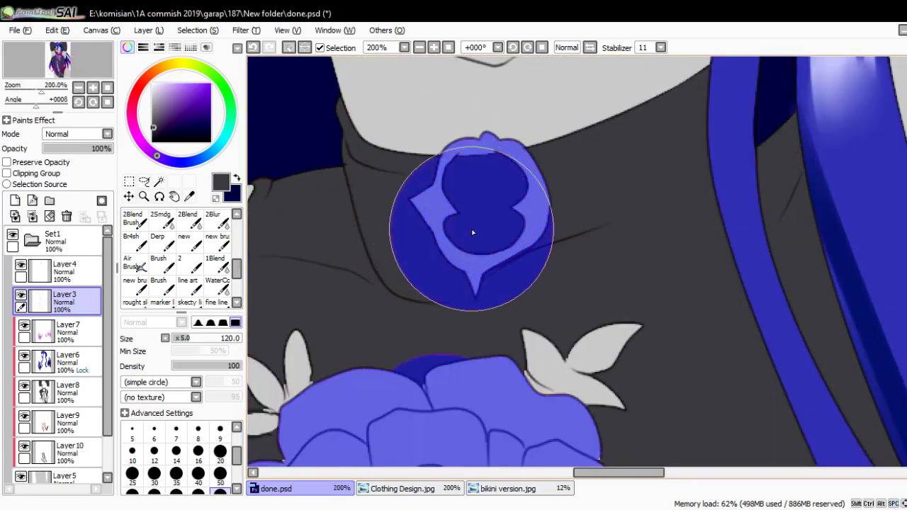
scroll(472, 236, down, 2)
scroll(472, 236, up, 2)
scroll(471, 237, down, 3)
key(b)
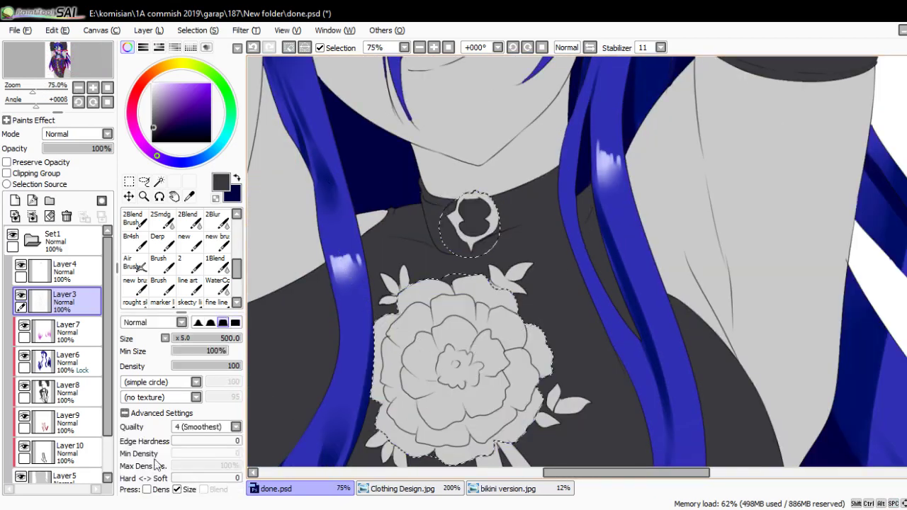
- Create a new clipping-group layer directly above Layer5 for the metal fittings and rose
scroll(71, 436, down, 1)
click(64, 433)
click(15, 201)
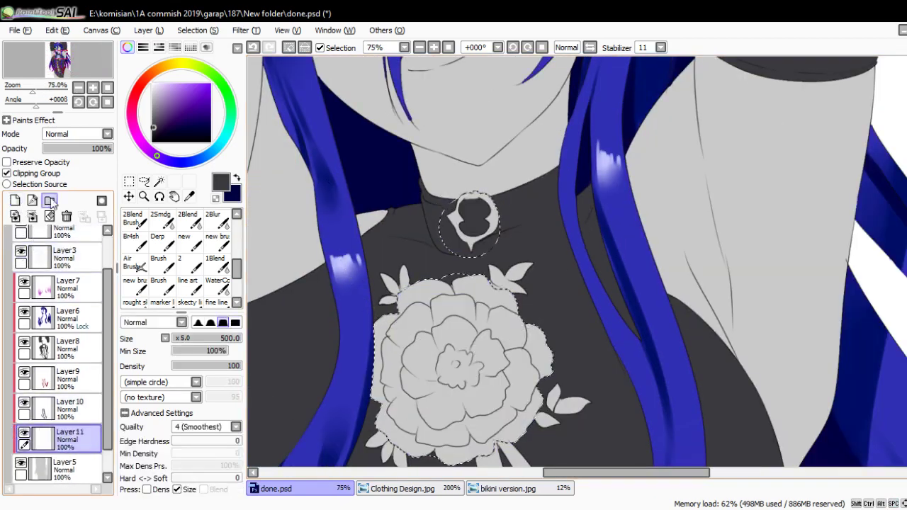
- Choose a pale beige and paint the selected collar brooch with a reduced brush size on Layer11
click(164, 68)
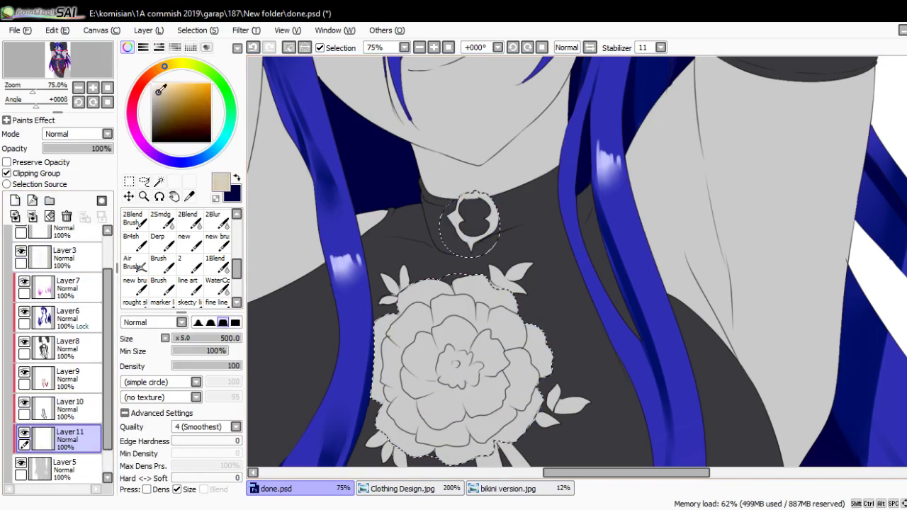
scroll(463, 174, up, 2)
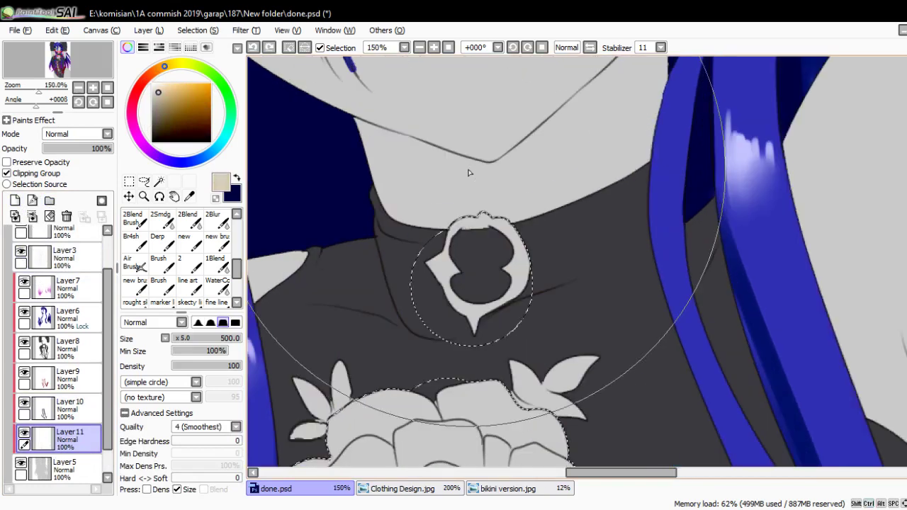
key(bracketleft)
key(bracketleft)
key(bracketleft)
key(bracketleft)
key(bracketleft)
key(bracketleft)
key(bracketleft)
key(bracketleft)
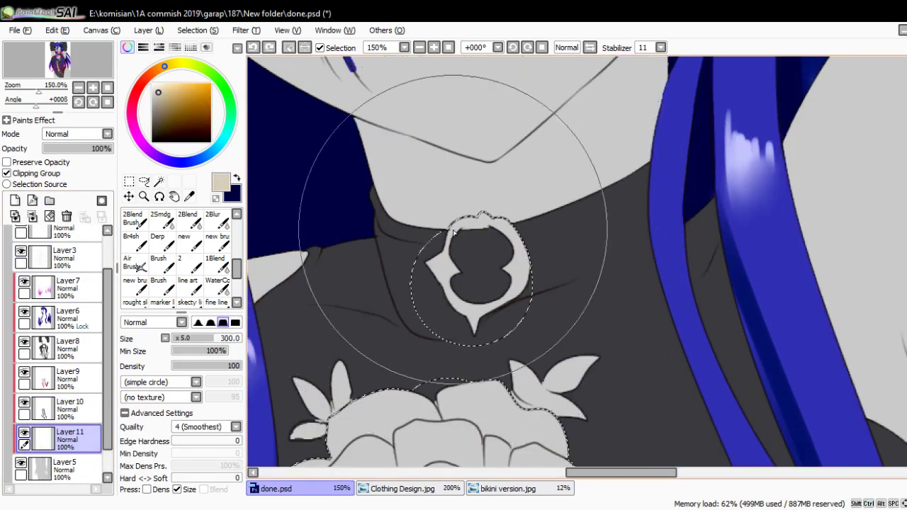
drag(469, 255, 474, 281)
drag(470, 347, 470, 219)
scroll(475, 270, down, 5)
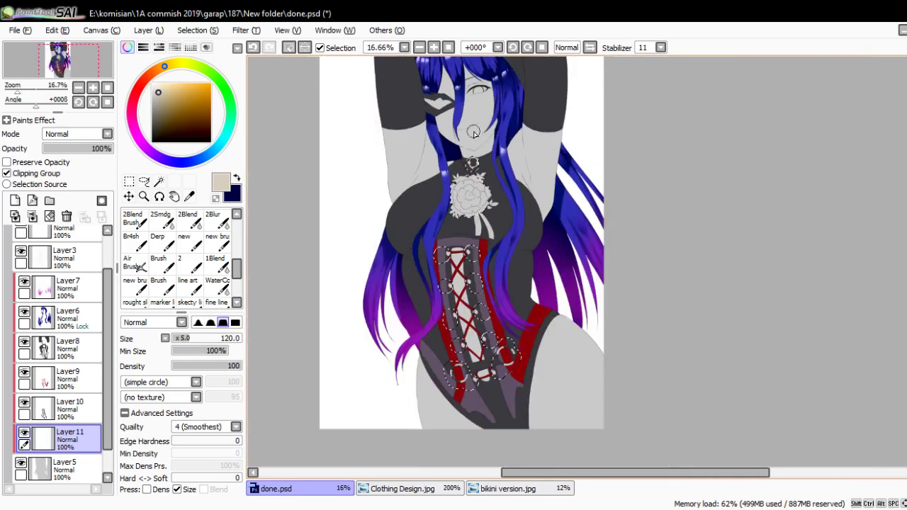
- Enlarge the brush to 400 and paint the selected lacing eyelets and strap rings pale beige
scroll(481, 285, up, 2)
key(bracketright)
key(bracketright)
key(bracketright)
key(bracketright)
key(bracketright)
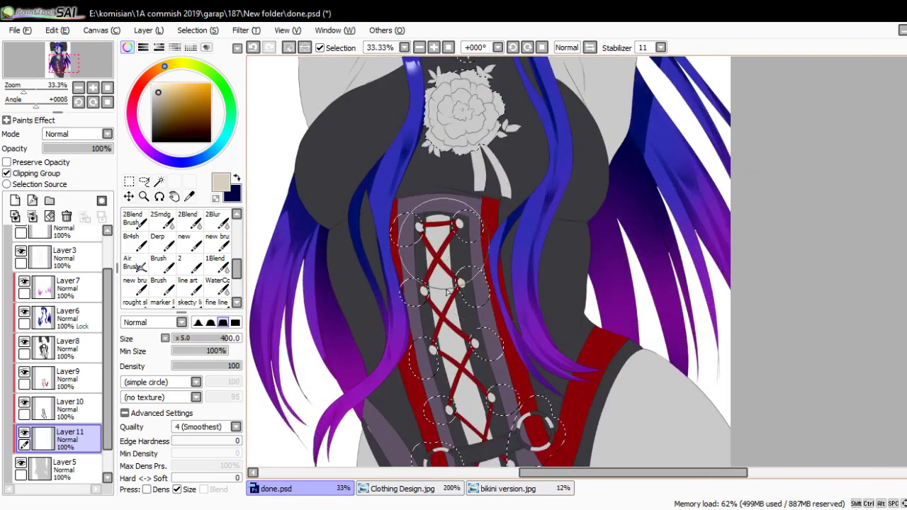
drag(446, 290, 417, 259)
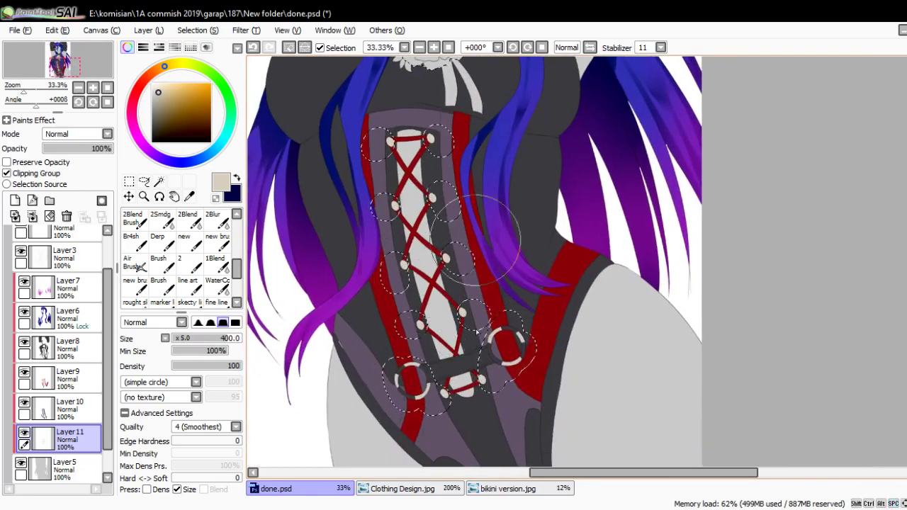
drag(519, 349, 507, 344)
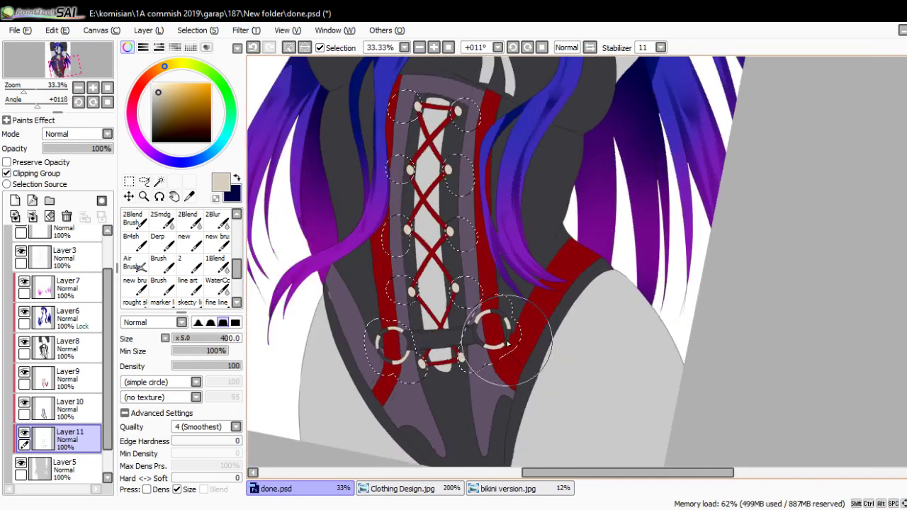
key(Home)
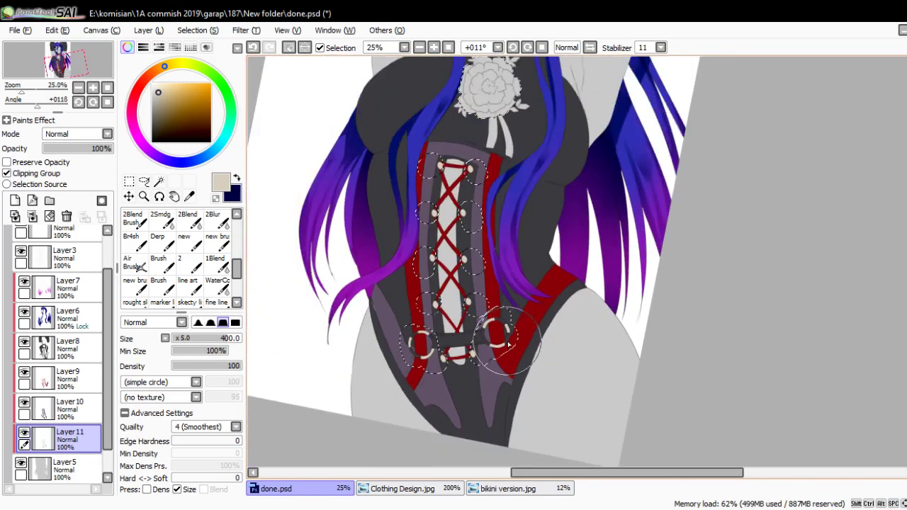
scroll(482, 269, up, 5)
scroll(447, 198, up, 1)
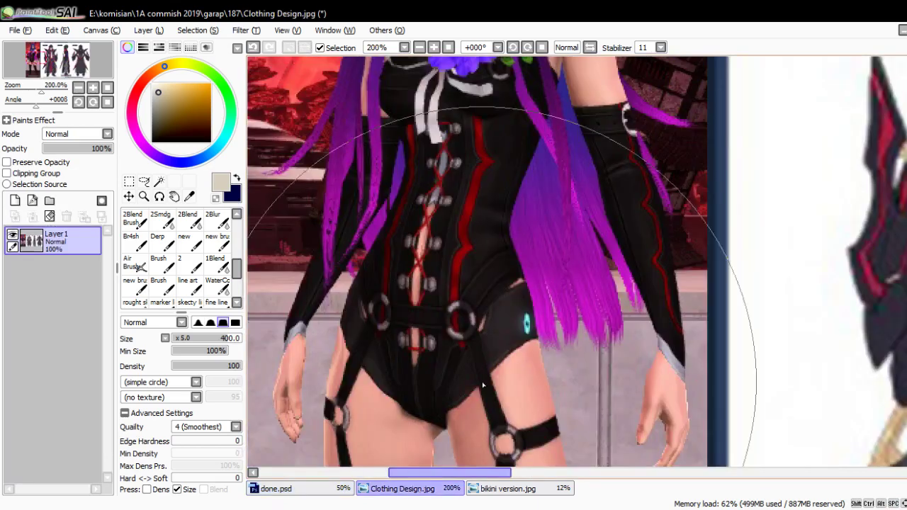
- Sample the flower's violet from Clothing Design.jpg, paint the selected rose with it on Layer11 in done.psd, and clear the selection
click(418, 489)
scroll(453, 205, up, 3)
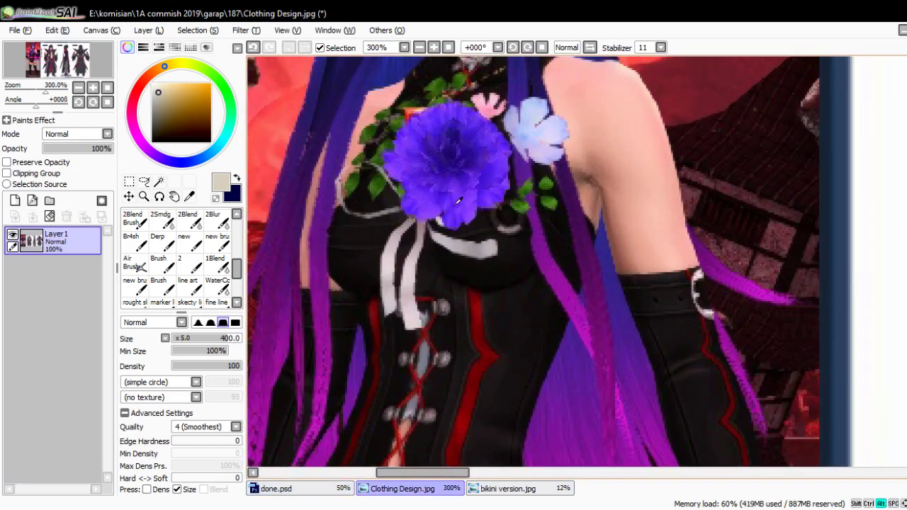
alt+click(457, 202)
click(333, 488)
scroll(460, 290, up, 1)
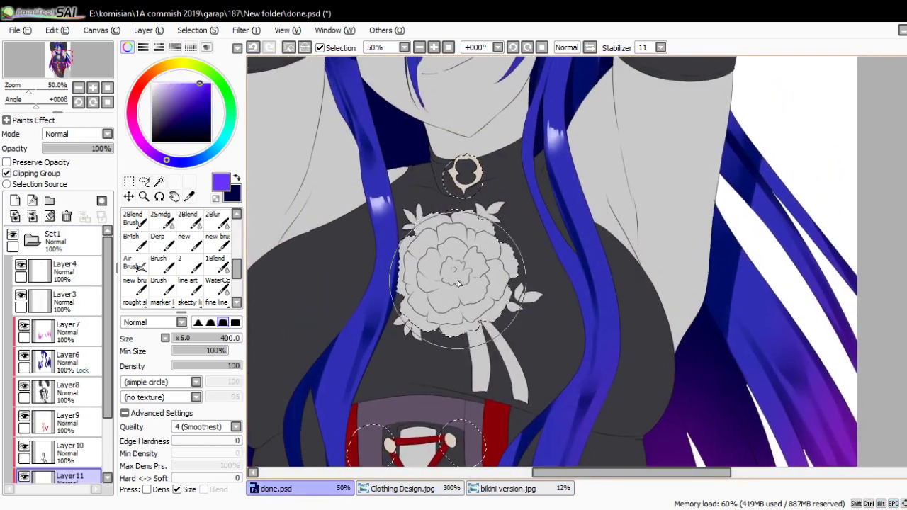
click(464, 300)
scroll(463, 301, down, 2)
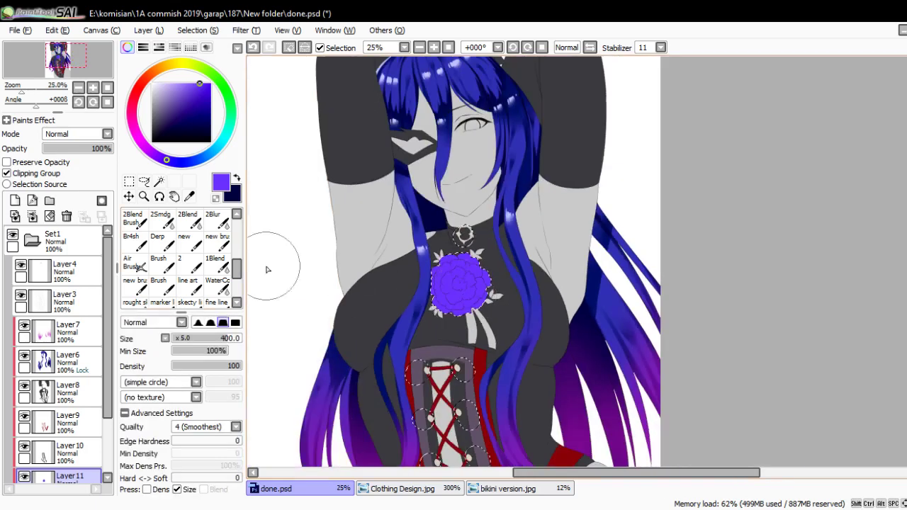
click(129, 182)
scroll(504, 314, down, 1)
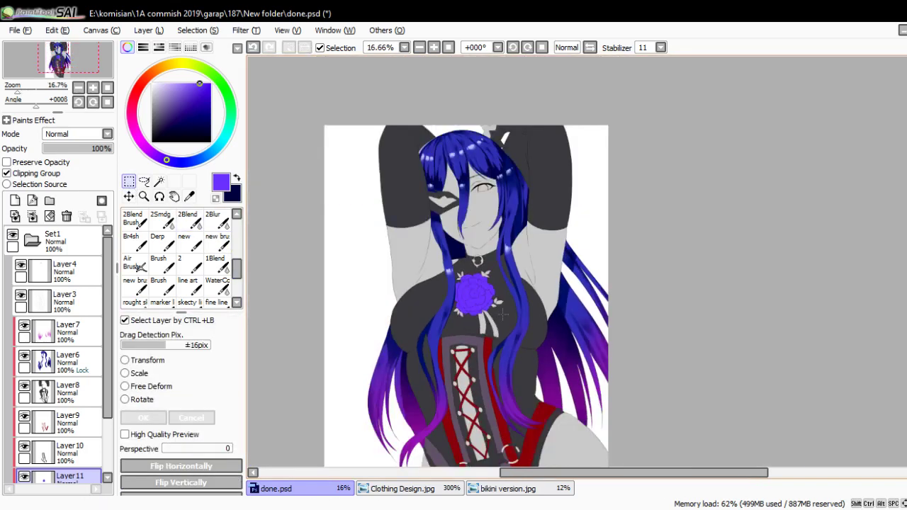
drag(504, 315, 517, 359)
scroll(476, 226, up, 4)
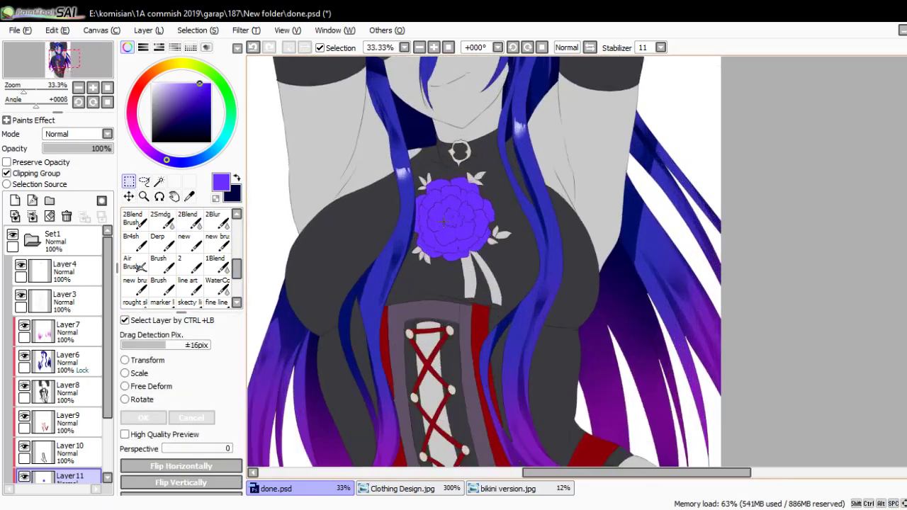
- Add another clipping-group layer between Layer11 and Layer5 for the rose's leaves
key(b)
scroll(112, 435, down, 2)
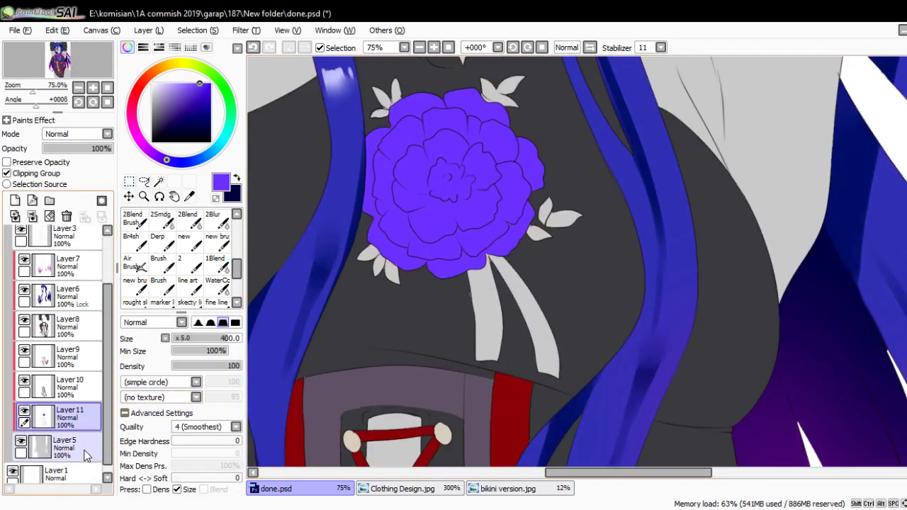
click(15, 201)
- Sample the leaf green from Clothing Design.jpg and paint all the leaves around the rose with it on Layer12 in done.psd
click(392, 489)
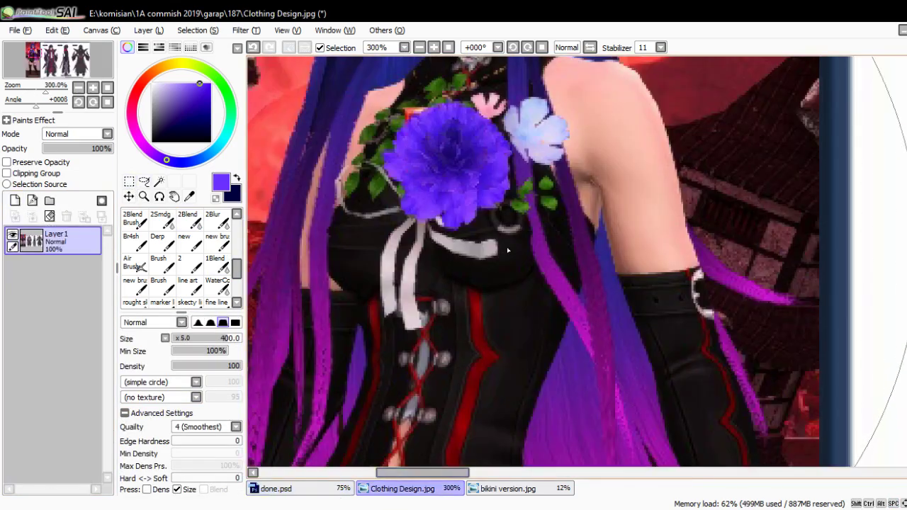
alt+click(545, 202)
click(314, 494)
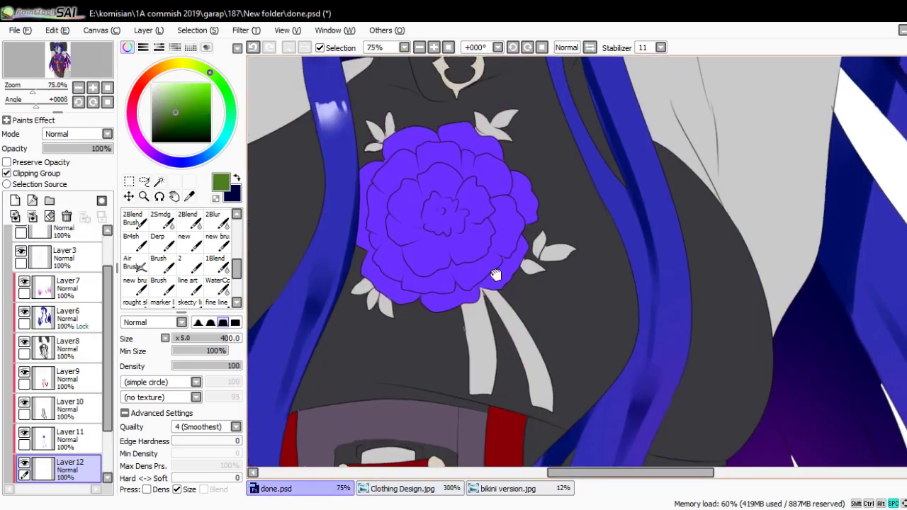
mouse_move(371, 318)
mouse_down()
mouse_move(365, 242)
mouse_move(384, 156)
mouse_move(476, 167)
mouse_move(518, 156)
mouse_move(486, 145)
mouse_move(547, 249)
mouse_up()
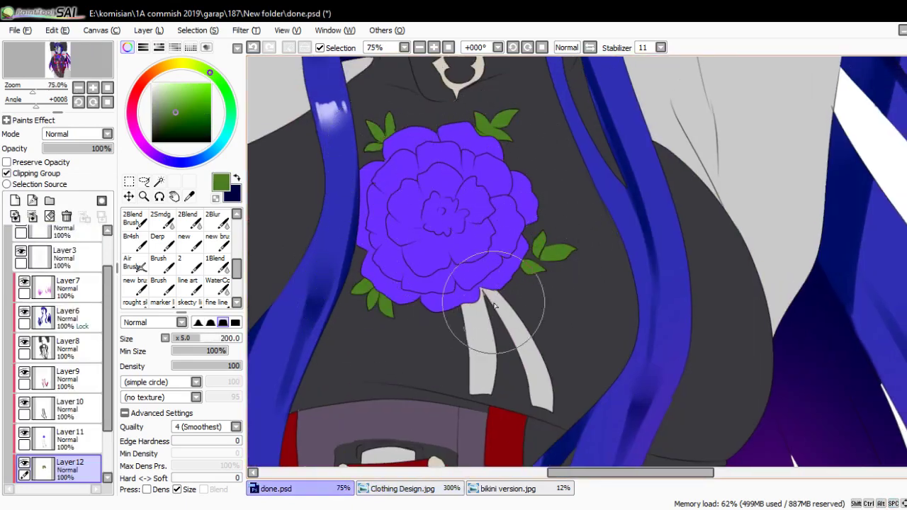
- Paint the two ribbon tails beneath the rose pale green-white on Layer12
mouse_move(423, 276)
mouse_down()
mouse_move(448, 290)
mouse_move(486, 376)
mouse_move(523, 380)
mouse_move(471, 289)
mouse_move(535, 404)
mouse_up()
scroll(542, 379, up, 3)
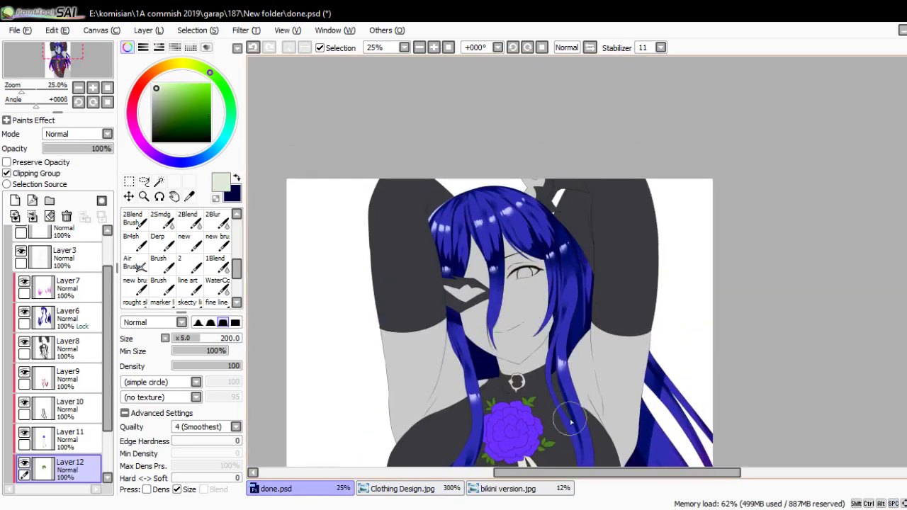
- Sample the mask's magenta from Clothing Design.jpg and paint the horn ornament above the hair with it on Layer12 in done.psd
click(397, 488)
scroll(521, 181, up, 5)
scroll(520, 181, up, 5)
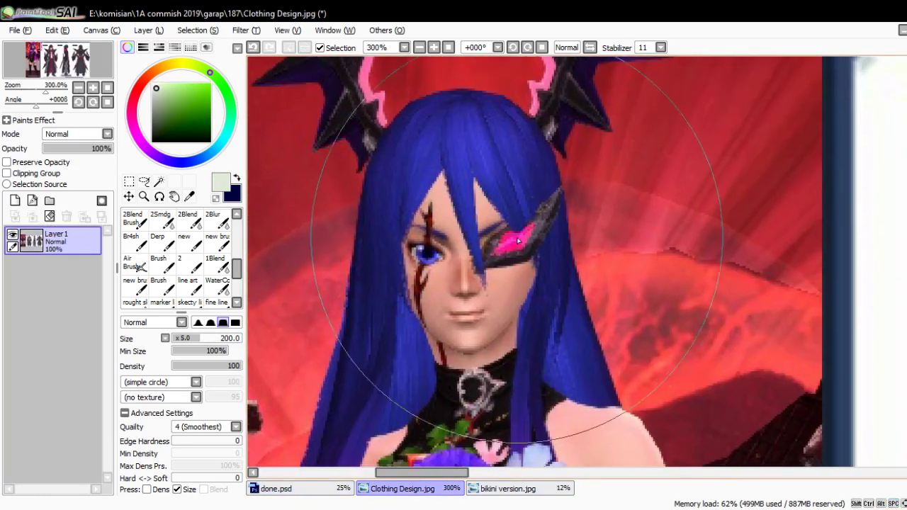
alt+click(527, 202)
click(322, 489)
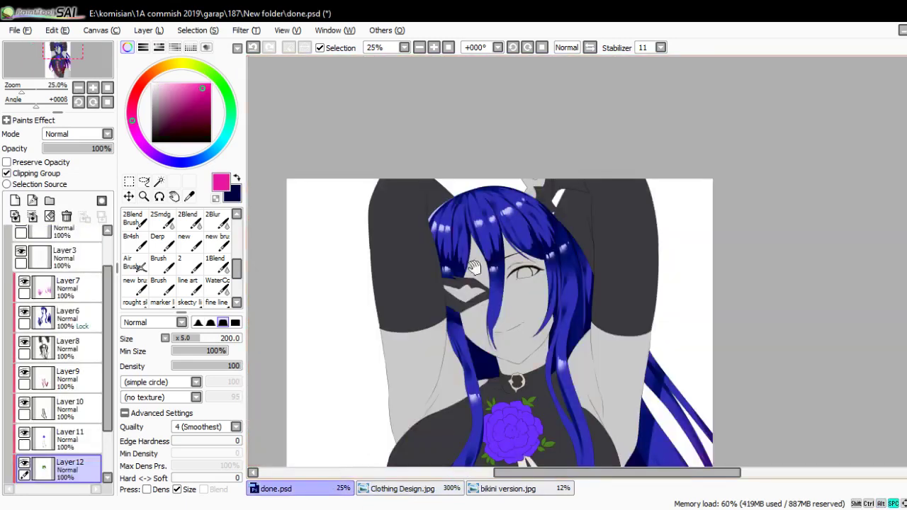
scroll(500, 231, up, 2)
mouse_move(577, 174)
mouse_down()
mouse_move(601, 151)
mouse_move(617, 162)
mouse_up()
scroll(421, 283, up, 3)
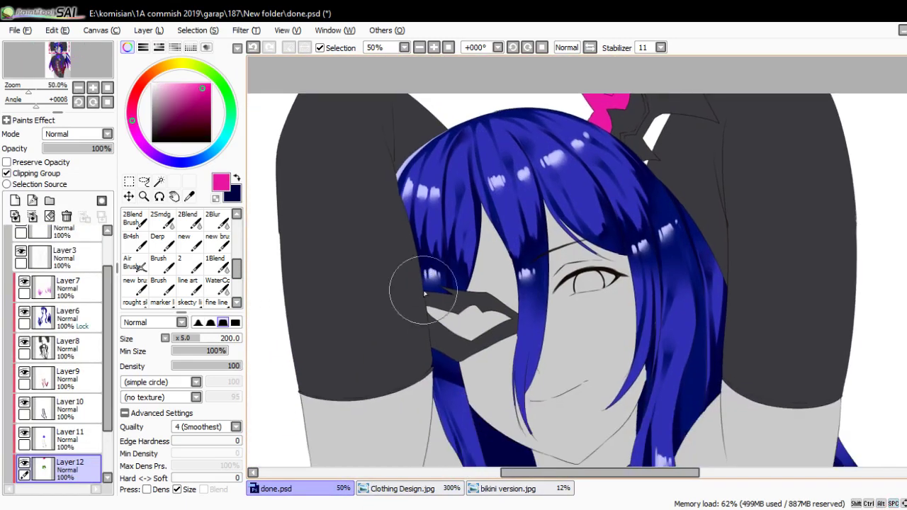
- Reduce the brush to 70 and paint the inner panel of the eye mask magenta
key(bracketleft)
key(bracketleft)
key(bracketleft)
key(bracketleft)
mouse_move(456, 319)
mouse_down()
mouse_move(484, 332)
mouse_move(562, 314)
mouse_move(506, 344)
mouse_move(584, 311)
mouse_move(496, 298)
mouse_up()
scroll(496, 297, down, 3)
key(bracketleft)
scroll(633, 143, up, 3)
scroll(70, 320, up, 2)
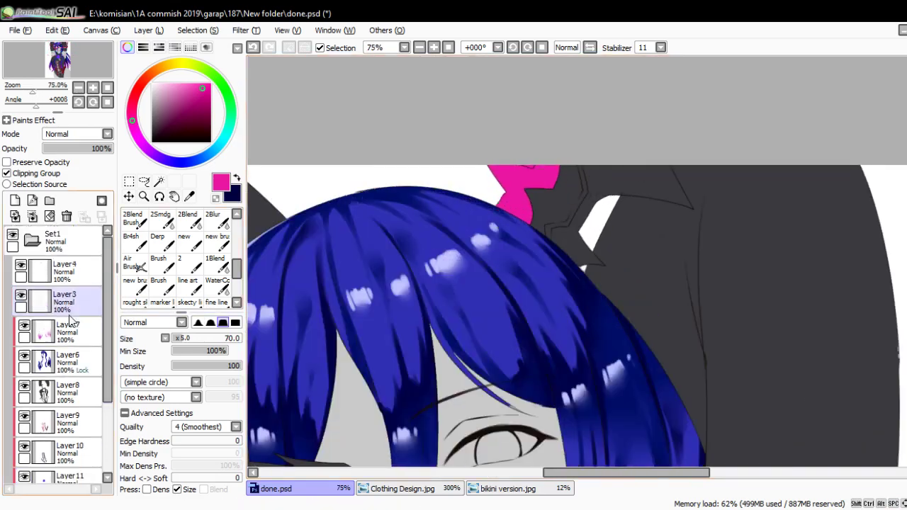
click(75, 314)
key(w)
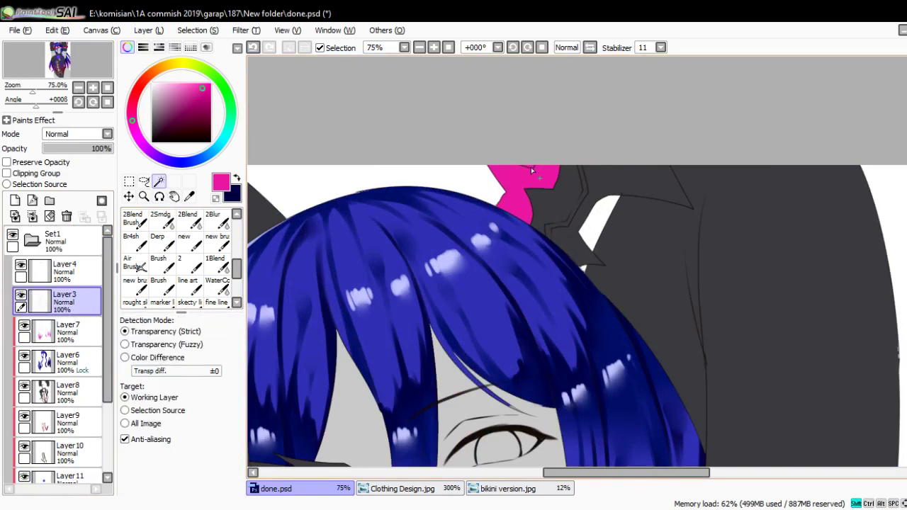
scroll(64, 354, down, 4)
- Add a clipping-group layer directly above Layer5 for the skin and return to the painting brush
click(64, 436)
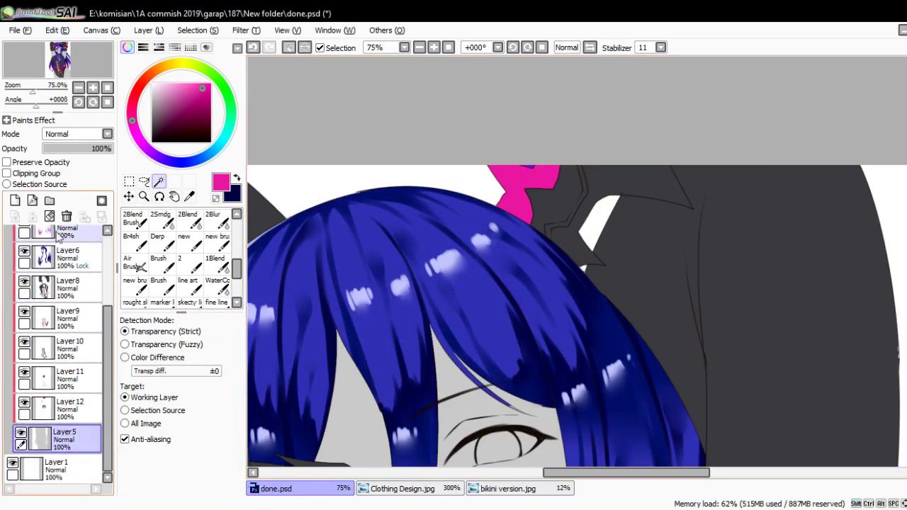
click(129, 182)
scroll(683, 224, down, 5)
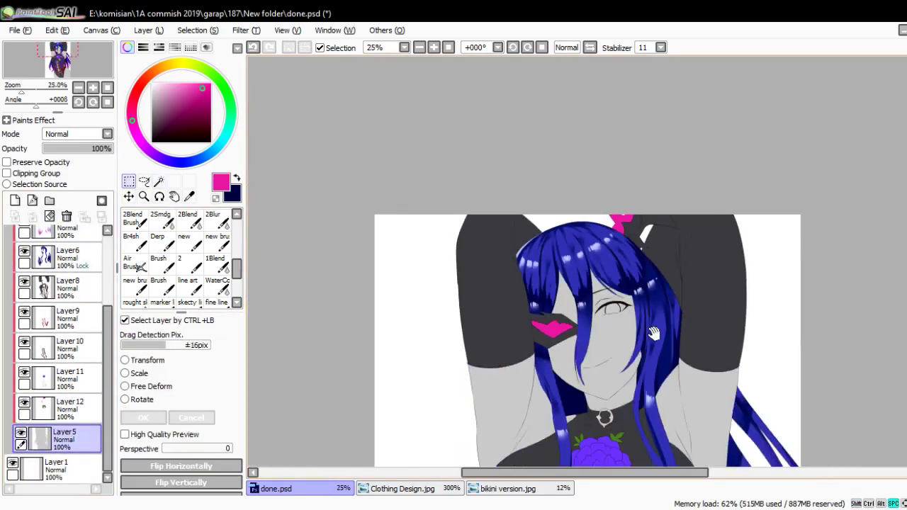
drag(402, 315, 498, 242)
key(ctrl)
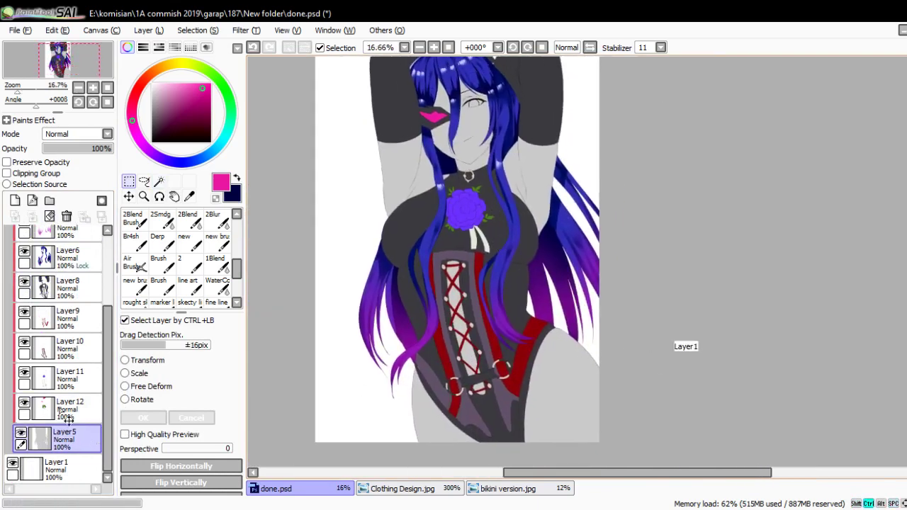
click(15, 200)
click(6, 173)
key(b)
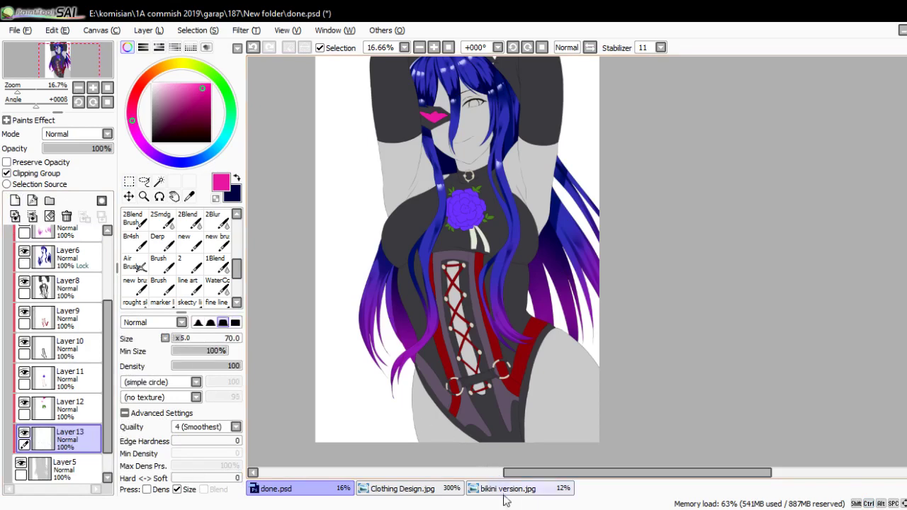
- Sample a pale skin tone and a darker skin shadow from bikini version.jpg as the two working colours for done.psd
click(505, 489)
scroll(605, 294, up, 2)
alt+click(457, 243)
key(x)
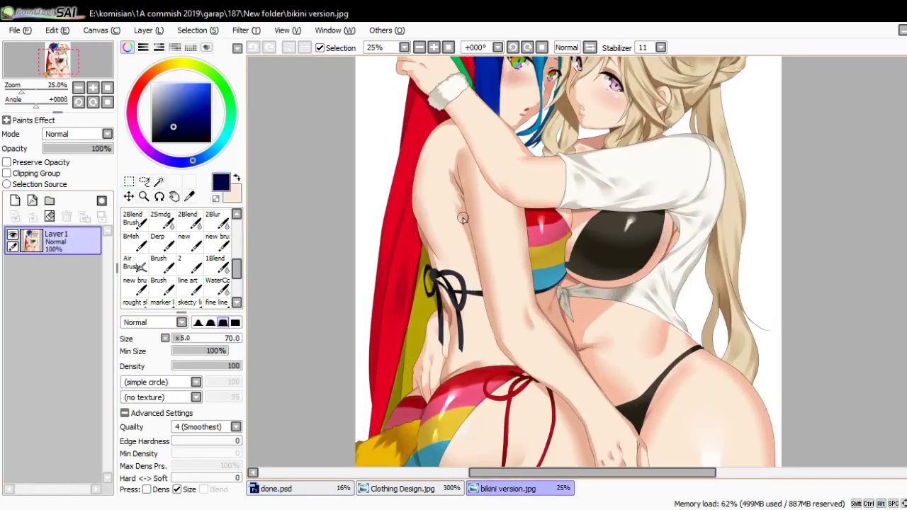
alt+click(461, 226)
click(294, 488)
key(x)
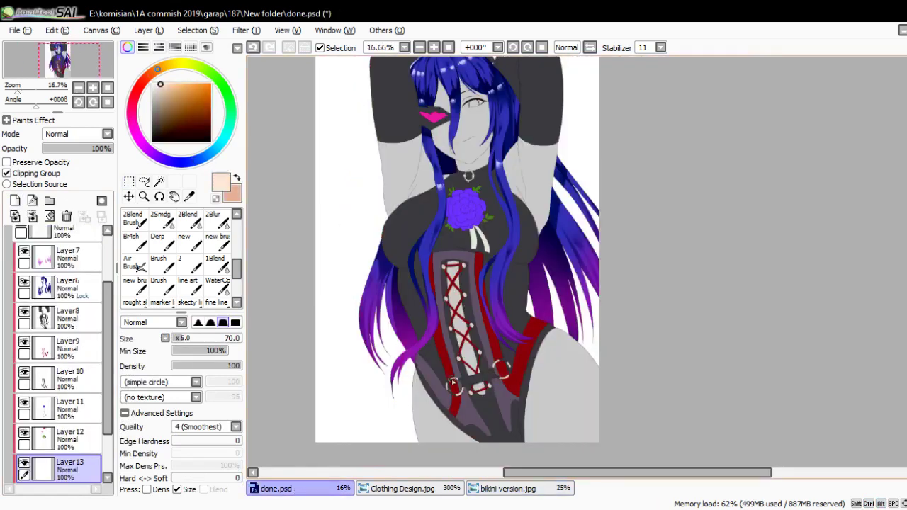
- Enlarge the brush to 500 and paint all the figure's skin areas with the pale skin tone on Layer13
drag(481, 291, 492, 345)
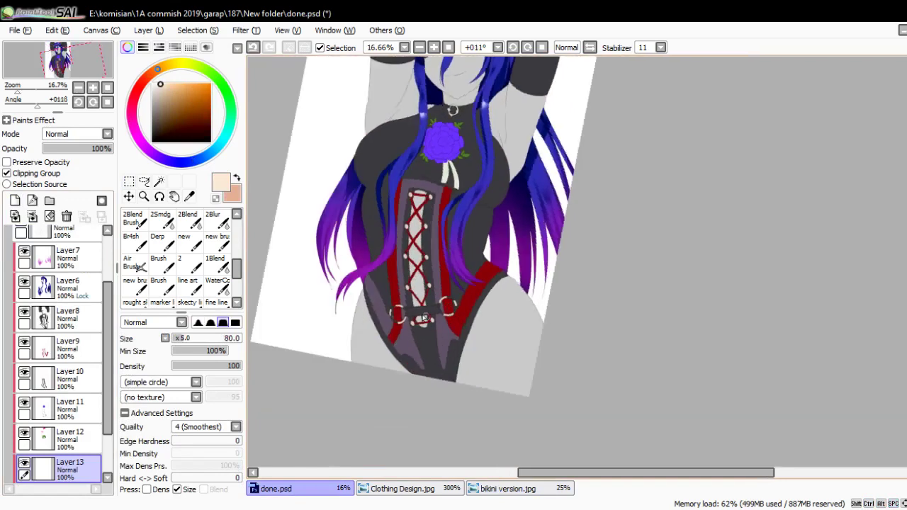
mouse_move(376, 318)
mouse_down()
mouse_move(380, 369)
mouse_move(478, 273)
mouse_move(508, 264)
mouse_move(545, 325)
mouse_move(492, 285)
mouse_move(466, 430)
mouse_move(432, 354)
mouse_move(476, 329)
mouse_move(455, 233)
mouse_move(505, 207)
mouse_move(521, 275)
mouse_move(441, 154)
mouse_move(405, 181)
mouse_move(371, 142)
mouse_up()
key(Delete)
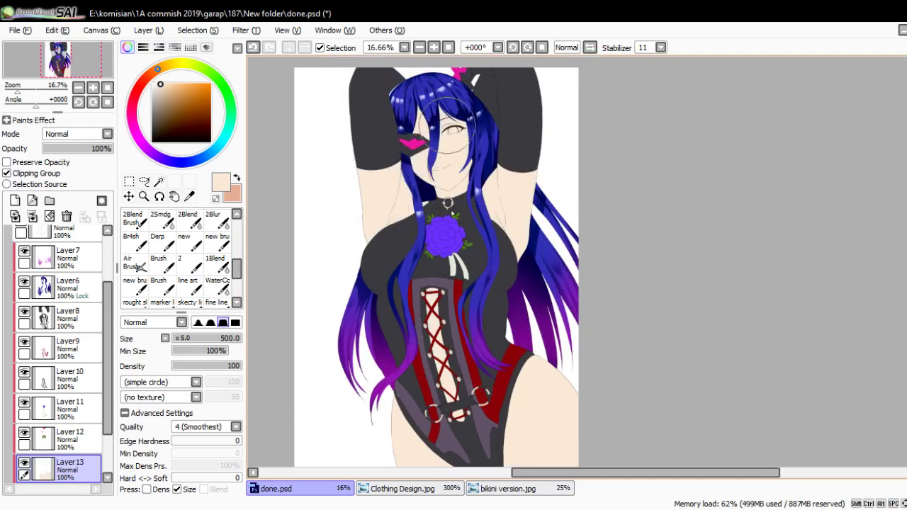
scroll(412, 244, up, 1)
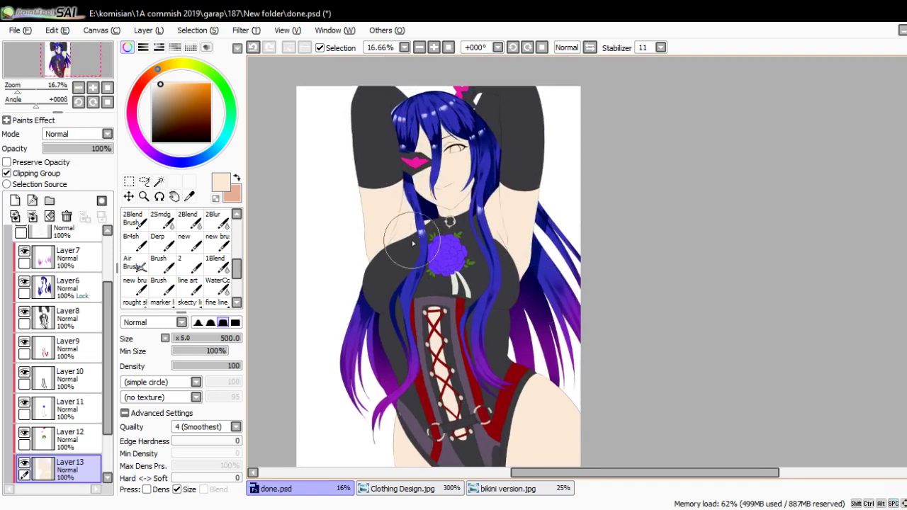
- Mirror the view and paint shadow streaks on the arm and armpit away from the mask with the line art brush at 50
scroll(396, 216, up, 2)
key(n)
scroll(390, 216, up, 1)
key(x)
scroll(388, 216, up, 1)
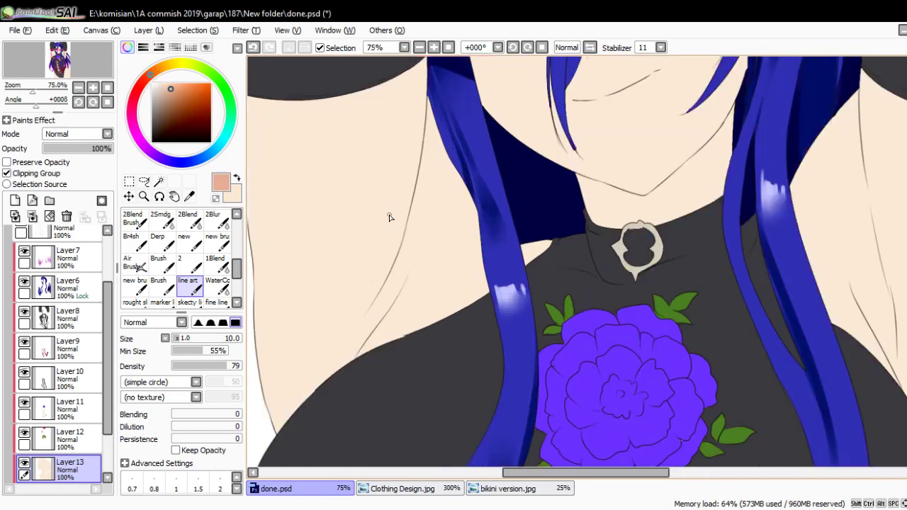
drag(388, 216, 440, 235)
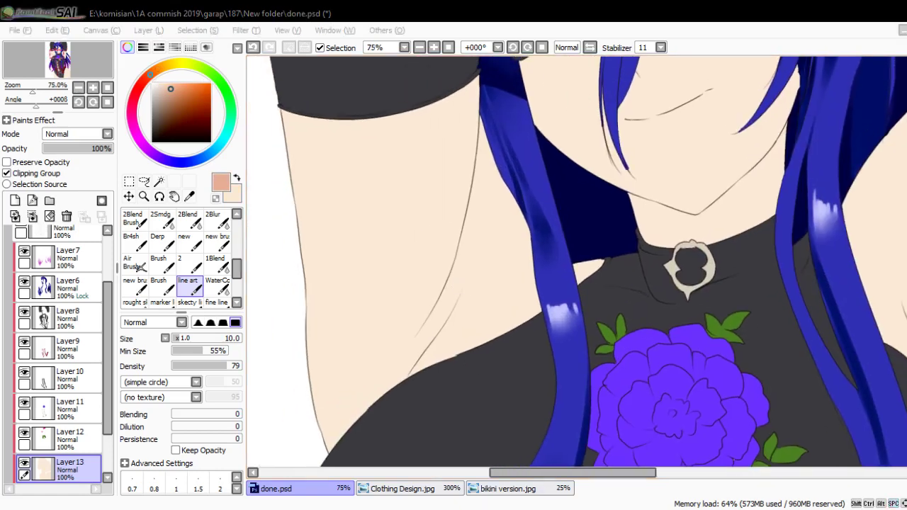
click(588, 48)
scroll(583, 135, down, 2)
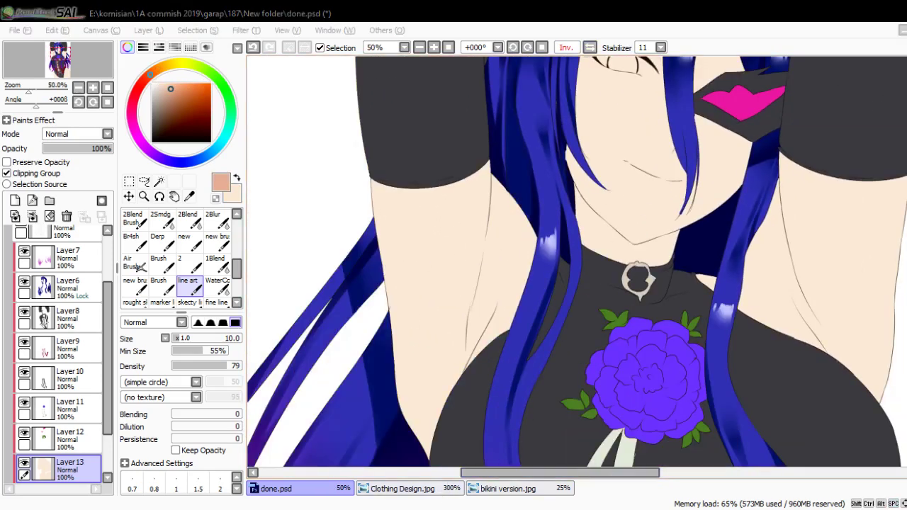
click(560, 472)
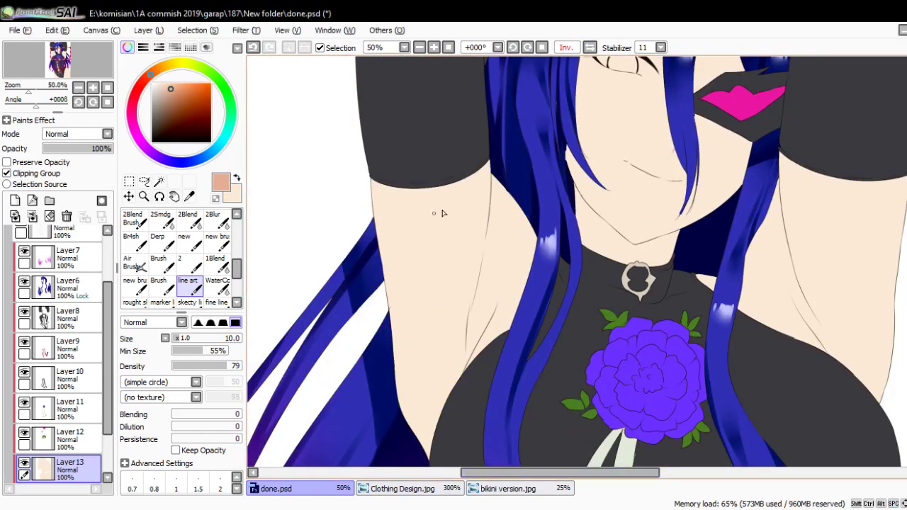
key(bracketleft)
drag(457, 172, 468, 261)
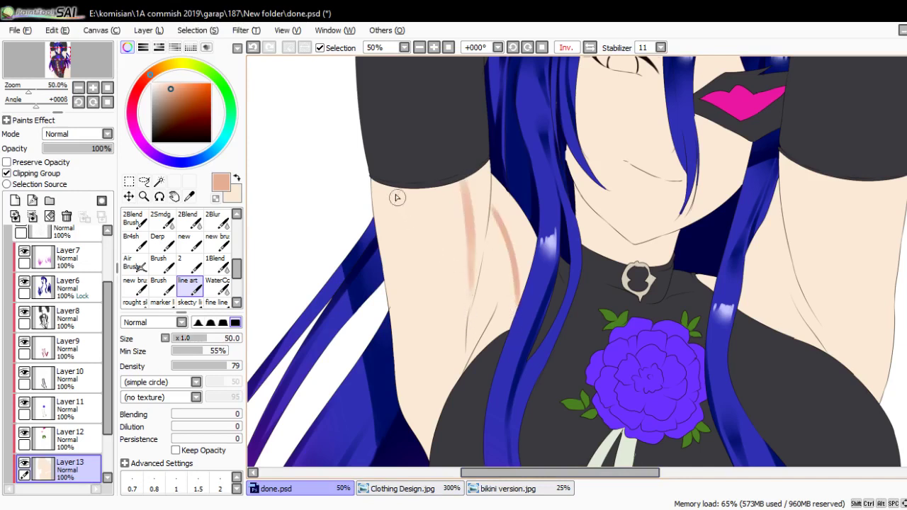
key(bracketright)
key(bracketright)
drag(381, 190, 411, 355)
key(ctrl+z)
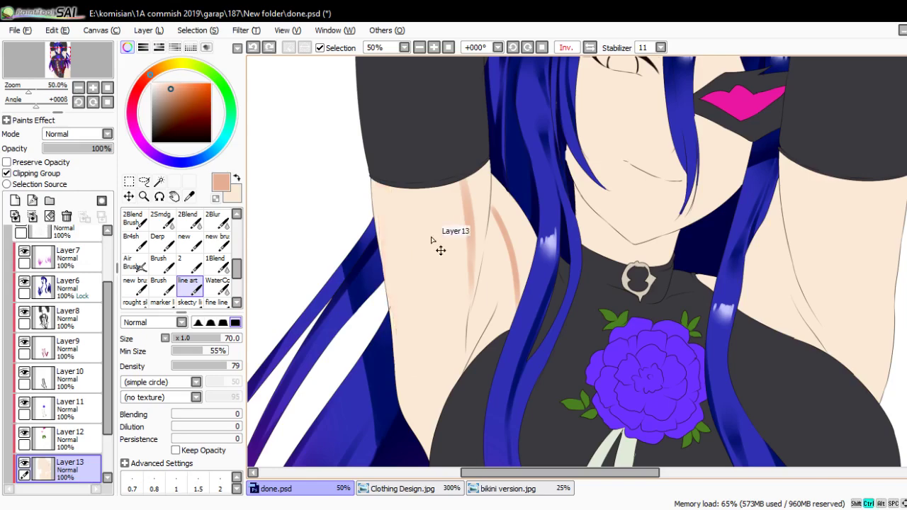
- Rotate the view to -146° and paint a broad salmon shadow along the upper arm with an enlarged line art brush
key(Delete)
key(Delete)
key(Delete)
key(Delete)
key(Delete)
key(Delete)
key(Delete)
key(Delete)
key(Delete)
key(Delete)
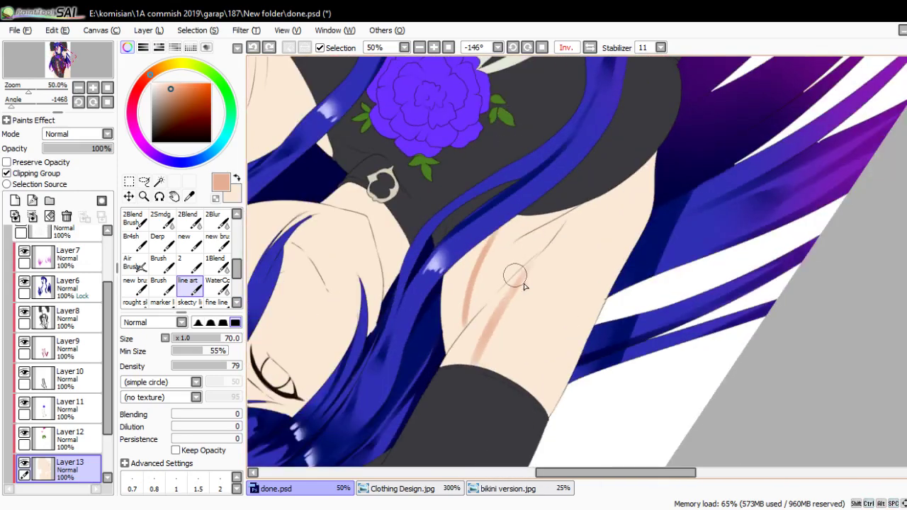
key(bracketright)
key(bracketright)
key(bracketright)
key(bracketright)
drag(503, 397, 582, 243)
drag(545, 354, 575, 260)
mouse_move(511, 401)
mouse_down()
mouse_move(562, 307)
mouse_move(529, 372)
mouse_move(616, 218)
mouse_up()
- Reduce the brush and paint salmon shadow along the armpit crease line, widening the inner stroke at size 40
key(bracketleft)
key(bracketleft)
key(bracketleft)
scroll(477, 294, up, 3)
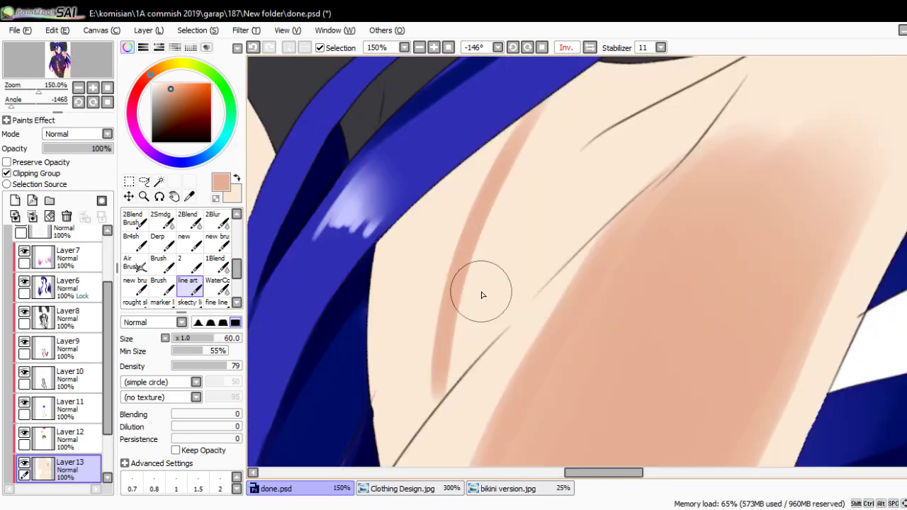
key(bracketleft)
key(bracketleft)
key(bracketleft)
key(bracketleft)
mouse_move(446, 387)
mouse_down()
mouse_move(640, 192)
mouse_move(623, 203)
mouse_move(710, 142)
mouse_up()
key(bracketright)
drag(451, 372, 595, 167)
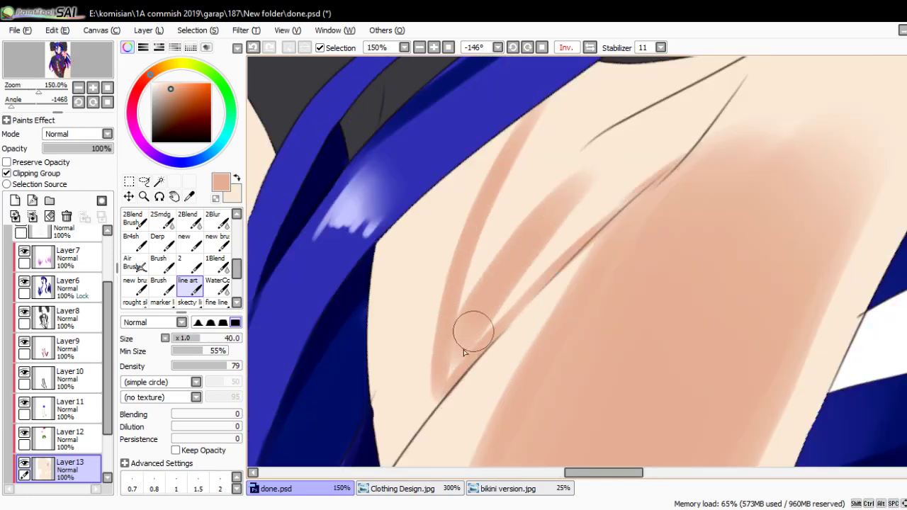
- Fill the armpit's remaining gaps with salmon shadow up to the bodysuit edge, enlarging the brush to 60 and 80
key(bracketright)
key(bracketright)
drag(457, 364, 641, 164)
key(bracketright)
drag(512, 287, 693, 128)
drag(478, 315, 630, 93)
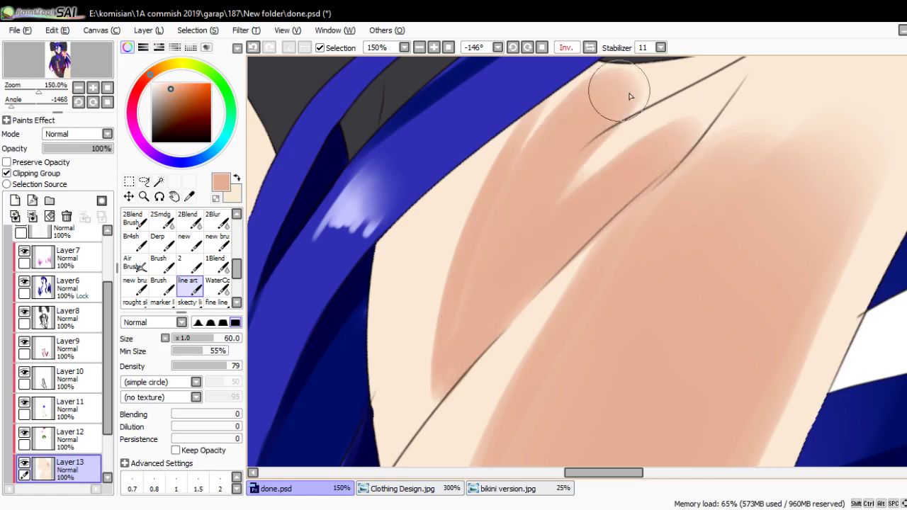
key(bracketright)
key(bracketright)
mouse_move(535, 240)
mouse_down()
mouse_move(678, 121)
mouse_move(692, 222)
mouse_up()
scroll(677, 120, down, 2)
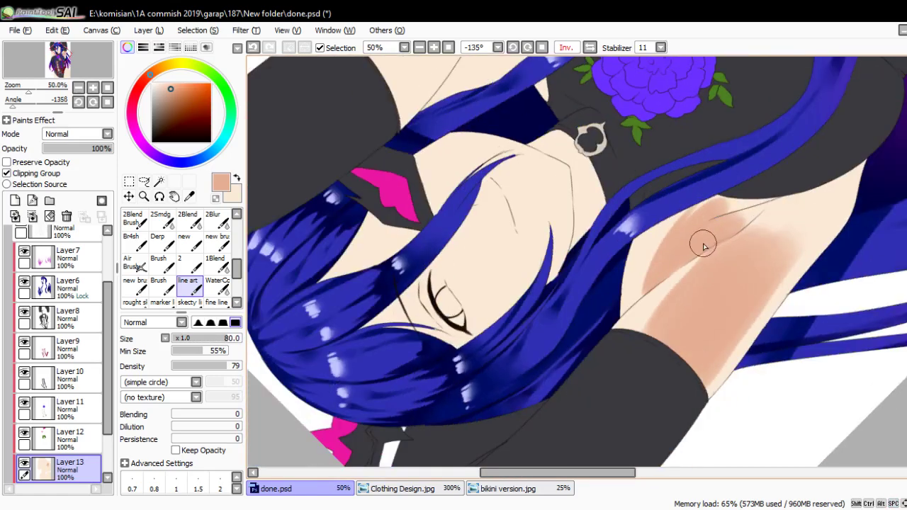
- Turn the view to -11° and extend the arm's shadow down to the bodysuit edge with the brush at 160
scroll(491, 260, up, 1)
drag(490, 260, 385, 284)
key(bracketright)
key(bracketright)
key(bracketright)
key(bracketright)
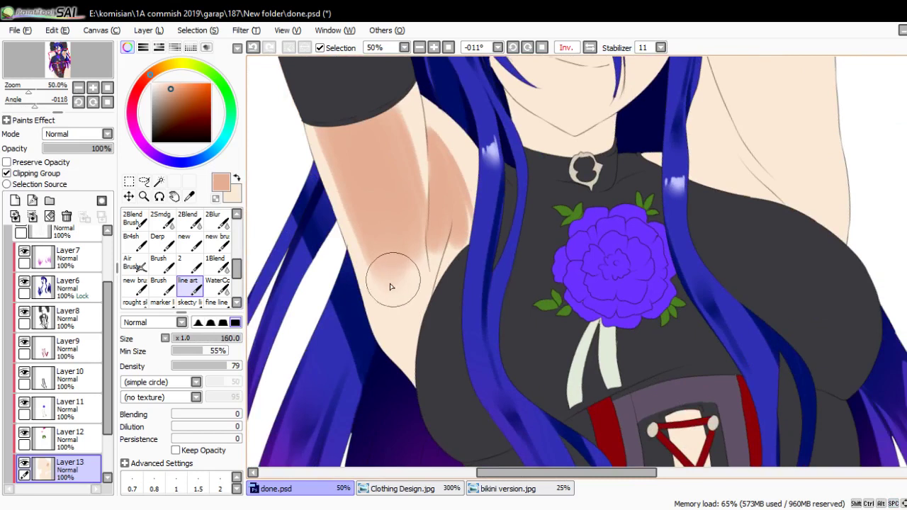
mouse_move(429, 324)
mouse_down()
mouse_move(429, 257)
mouse_move(438, 230)
mouse_move(451, 303)
mouse_up()
key(bracketleft)
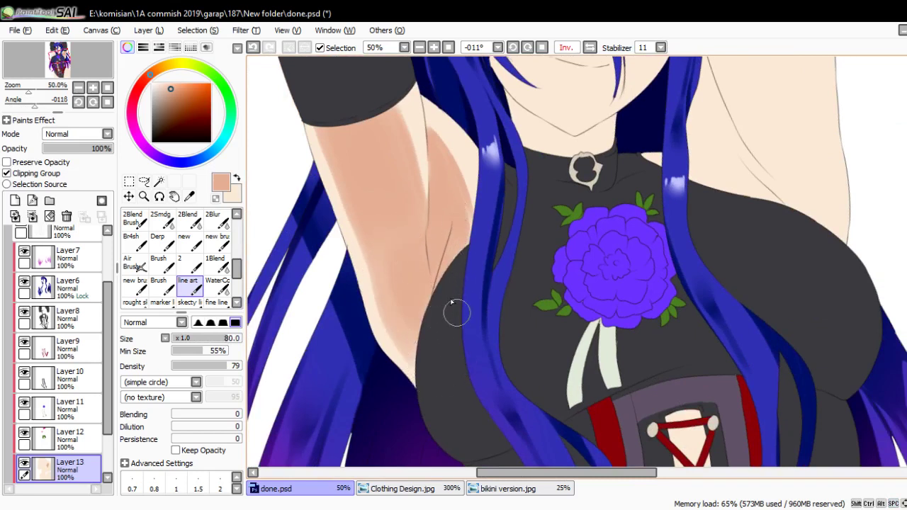
- Blend the arm shadow's outer edge with the WaterColor brush at size 100
click(217, 284)
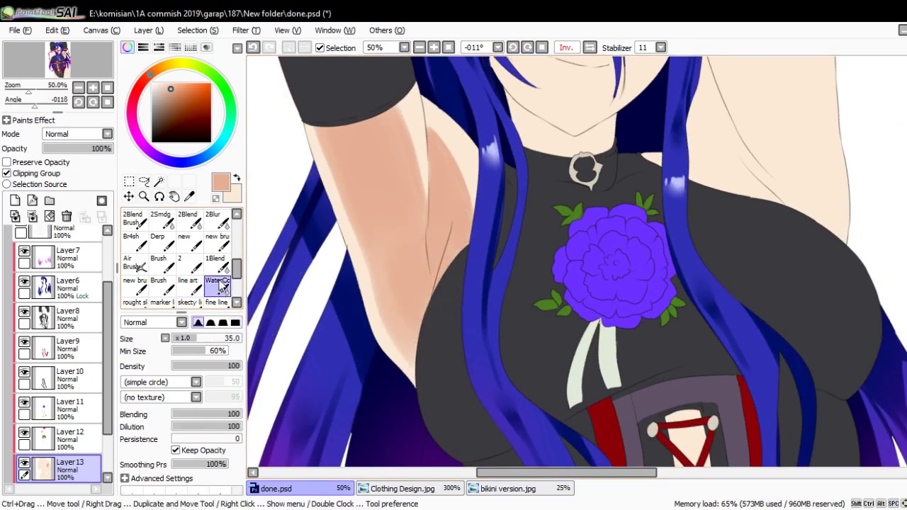
key(bracketright)
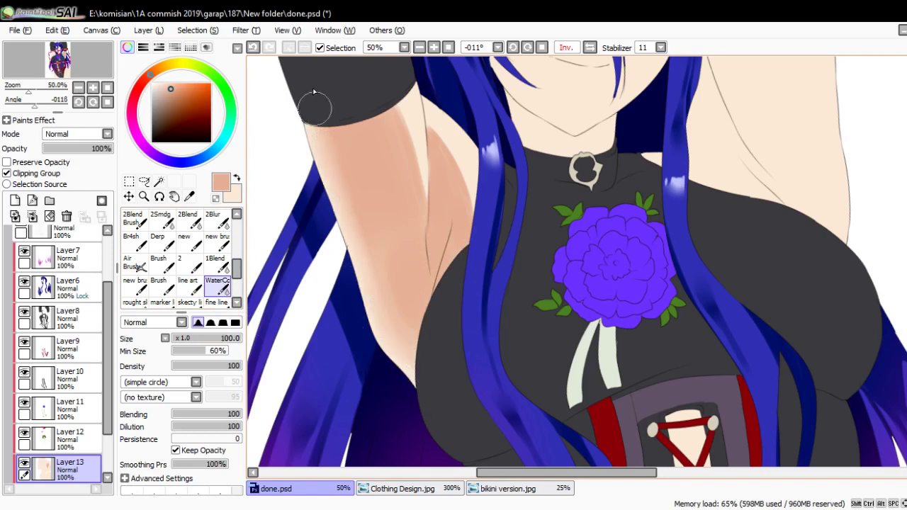
scroll(388, 126, up, 5)
scroll(468, 175, right, 5)
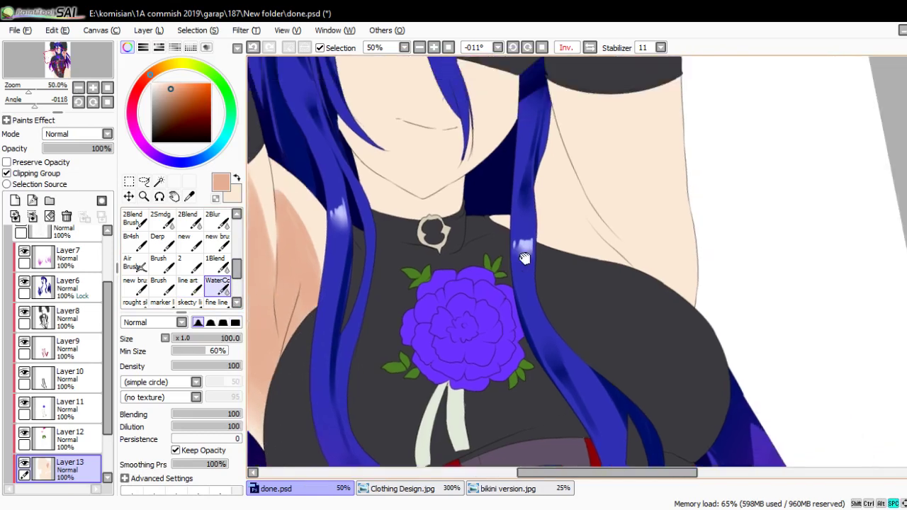
- Paint thin salmon shadow strokes on the mask-side arm and in its armpit beside the hair with the line art brush
key(n)
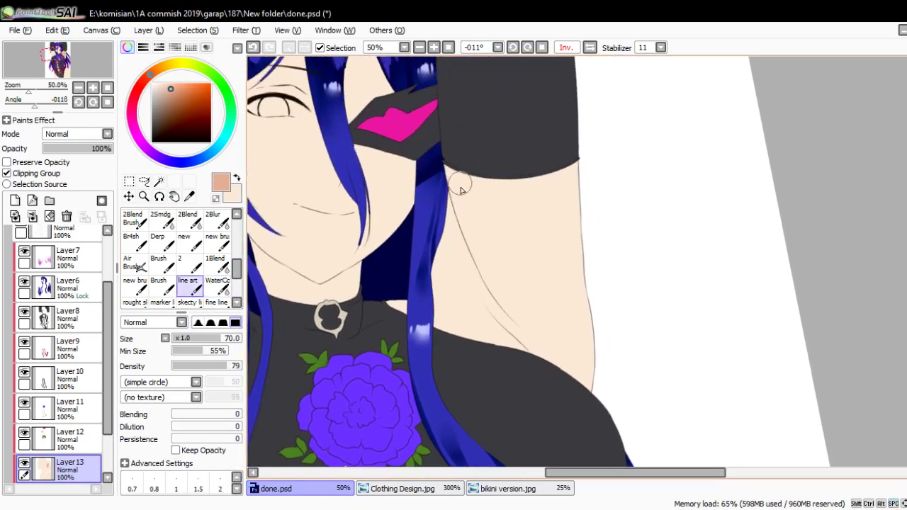
key(bracketleft)
key(bracketleft)
drag(462, 181, 472, 231)
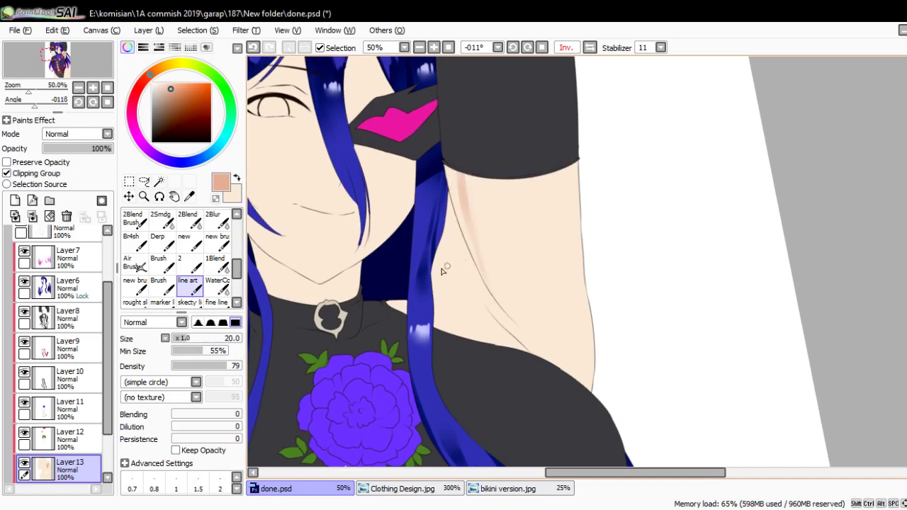
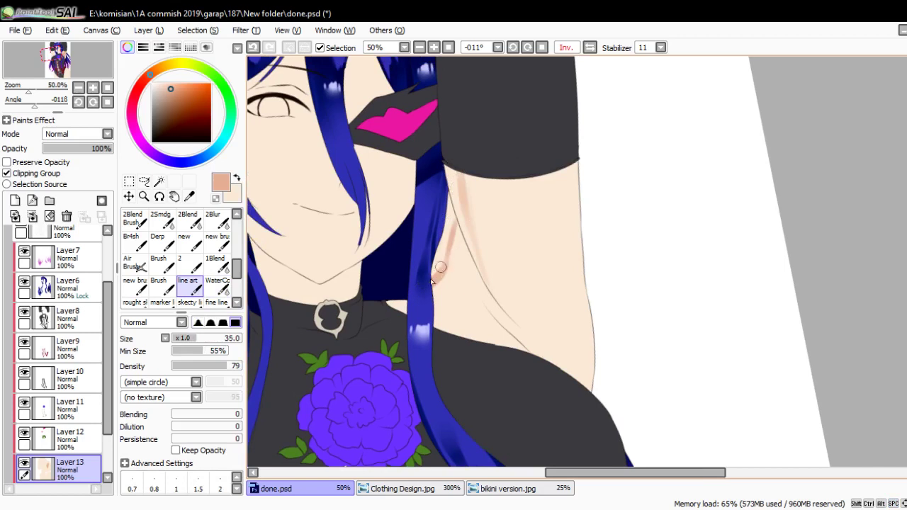
key(bracketleft)
drag(438, 327, 459, 253)
mouse_move(433, 305)
mouse_down()
mouse_move(462, 241)
mouse_move(473, 278)
mouse_up()
- Paint broad salmon shadow down the inner part of the mask-side arm and across its armpit, enlarging the line art brush to 160
key(bracketright)
drag(474, 154, 524, 347)
key(bracketright)
key(bracketright)
drag(480, 172, 524, 340)
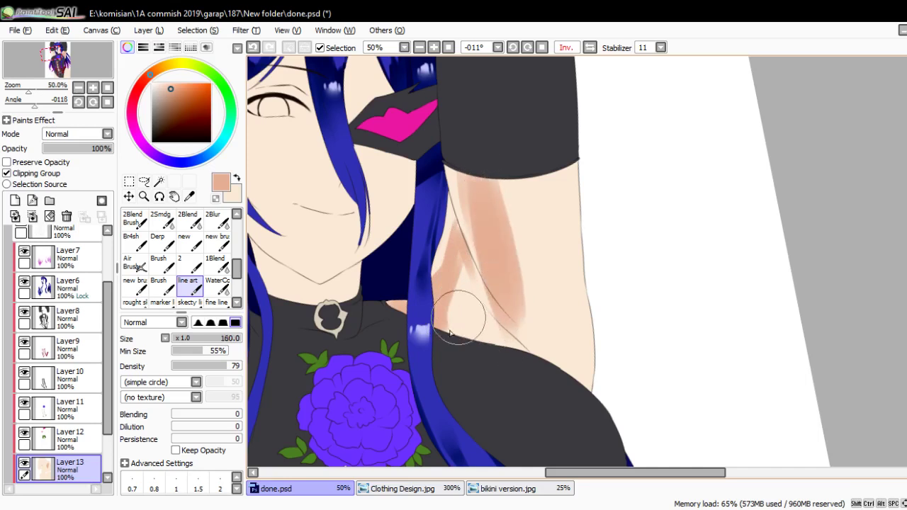
mouse_move(458, 308)
mouse_down()
mouse_move(488, 360)
mouse_move(526, 341)
mouse_up()
- Widen the mask-side arm's salmon shadow from the sleeve to the bodysuit, leaving a thin pale strip along the outer edge
key(bracketright)
drag(503, 162, 546, 386)
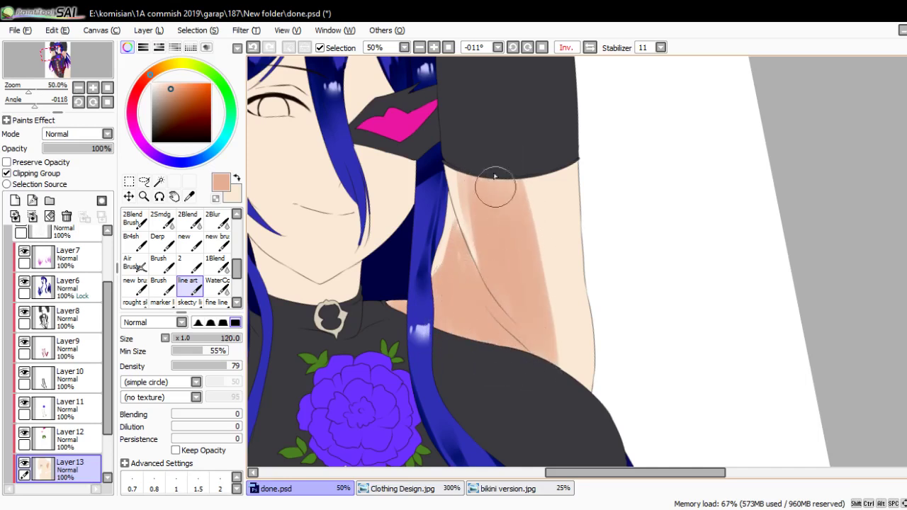
drag(493, 177, 542, 372)
mouse_move(528, 174)
mouse_down()
mouse_move(572, 409)
mouse_move(554, 333)
mouse_up()
key(bracketleft)
key(bracketleft)
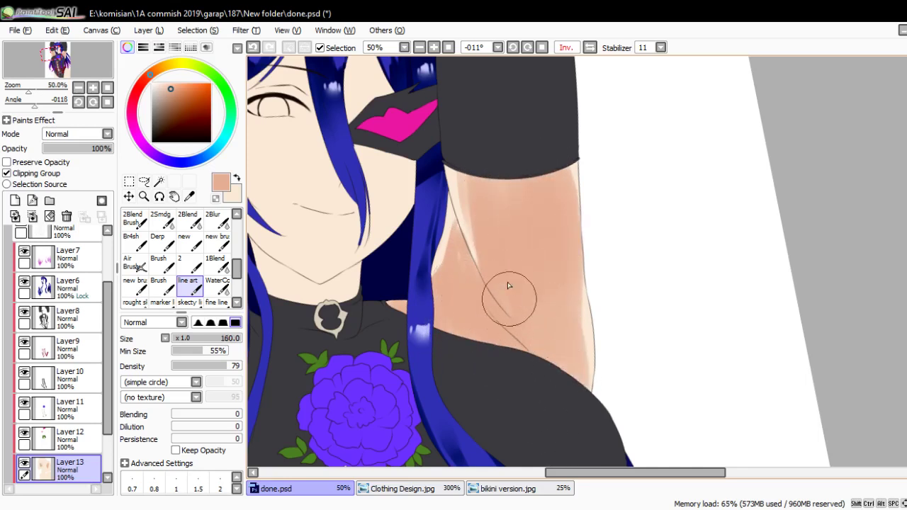
- Cover the pale gap beside the arm's inner line at size 100, then soften the shadow with the WaterColor brush
drag(472, 125, 497, 296)
key(ctrl+z)
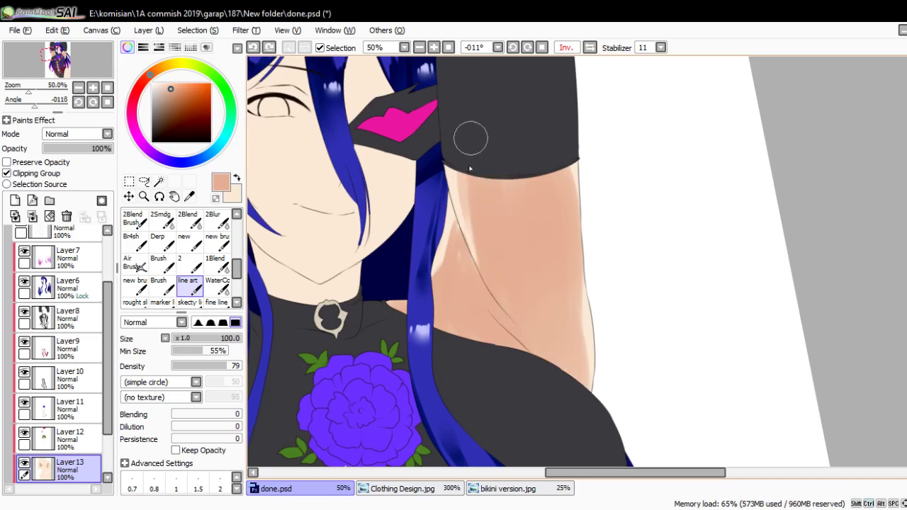
drag(470, 135, 486, 279)
key(b)
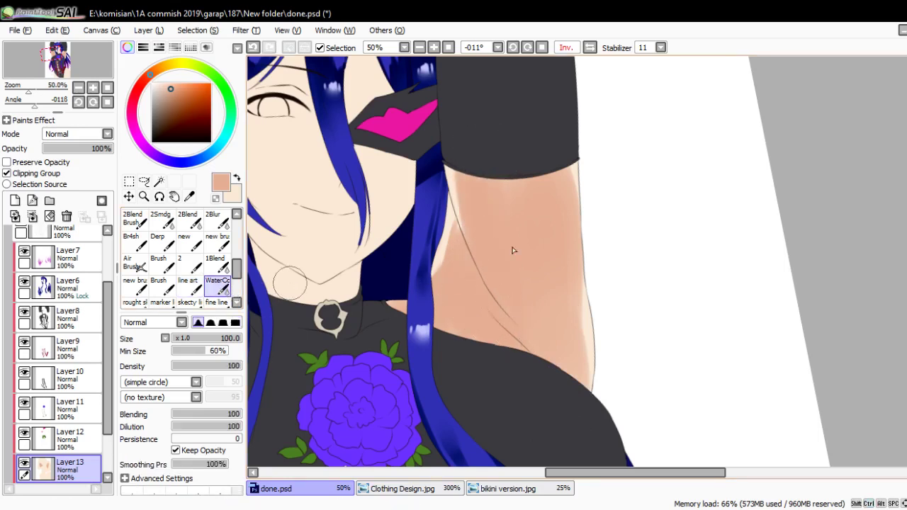
mouse_move(573, 185)
mouse_down()
mouse_move(572, 414)
mouse_move(517, 234)
mouse_up()
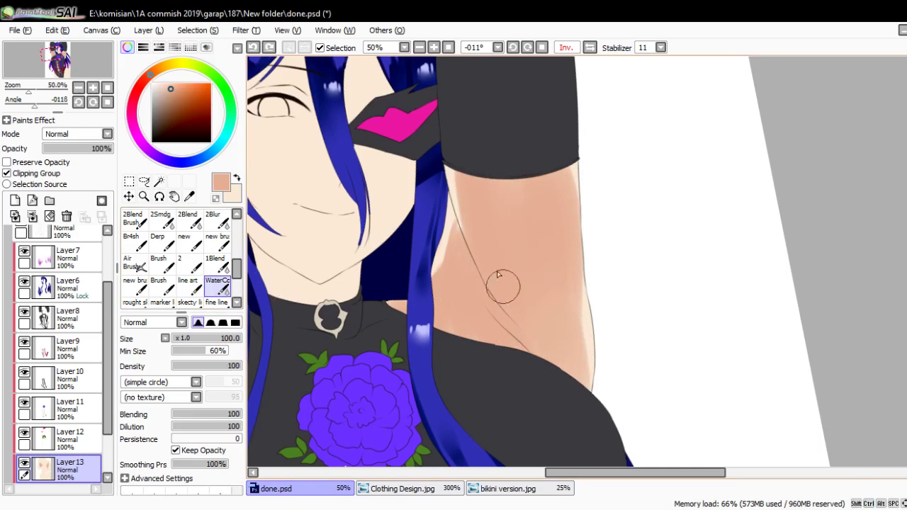
scroll(502, 201, down, 4)
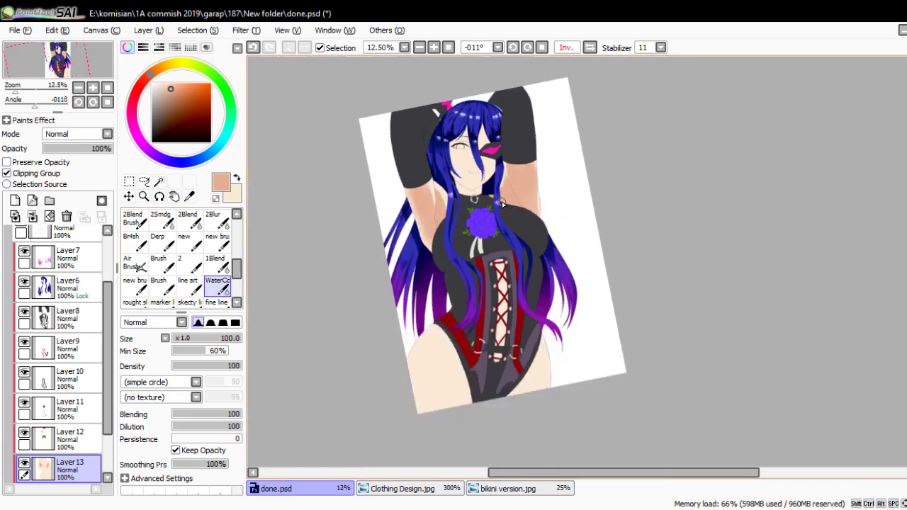
- Paint a salmon shadow along the outer edge of the larger visible thigh with the line art brush at size 200
key(b)
scroll(501, 201, up, 3)
scroll(442, 340, down, 1)
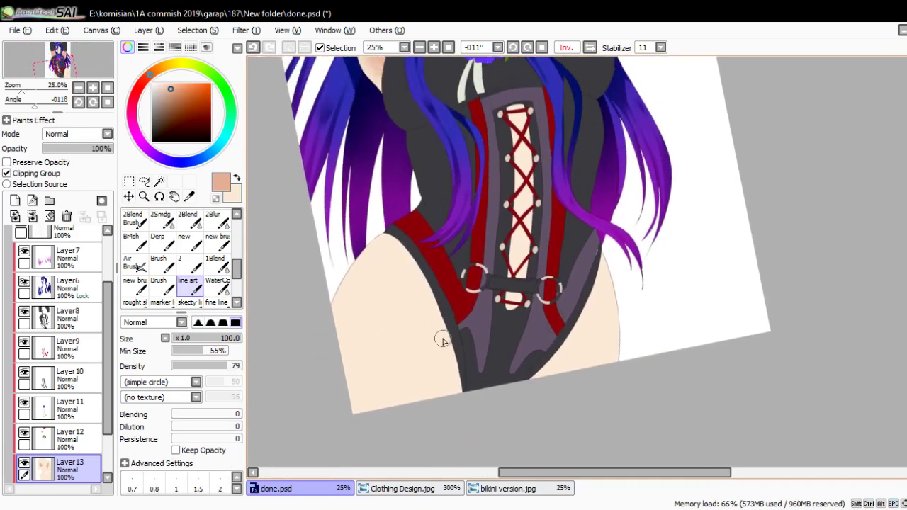
key(Home)
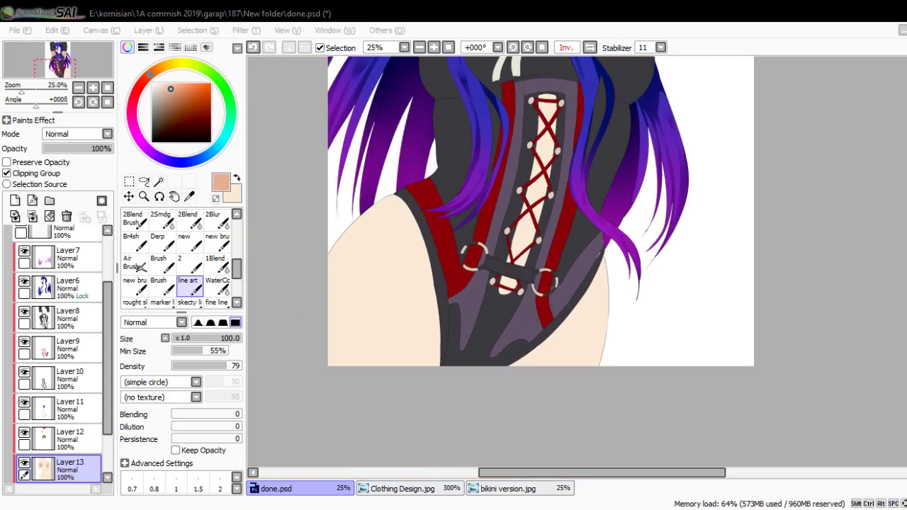
drag(460, 441, 464, 340)
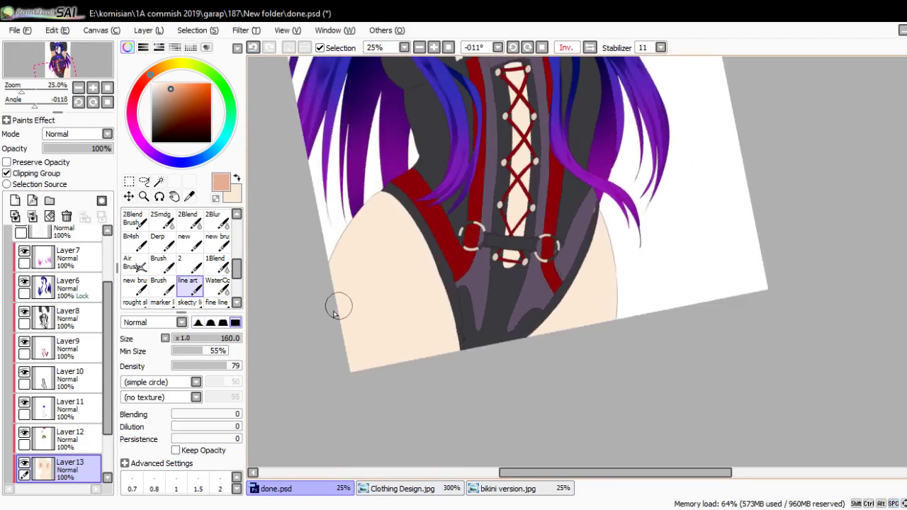
key(bracketright)
mouse_move(342, 355)
mouse_down()
mouse_move(358, 215)
mouse_move(396, 193)
mouse_up()
key(ctrl+z)
mouse_move(330, 290)
mouse_down()
mouse_move(391, 193)
mouse_move(405, 252)
mouse_move(484, 262)
mouse_up()
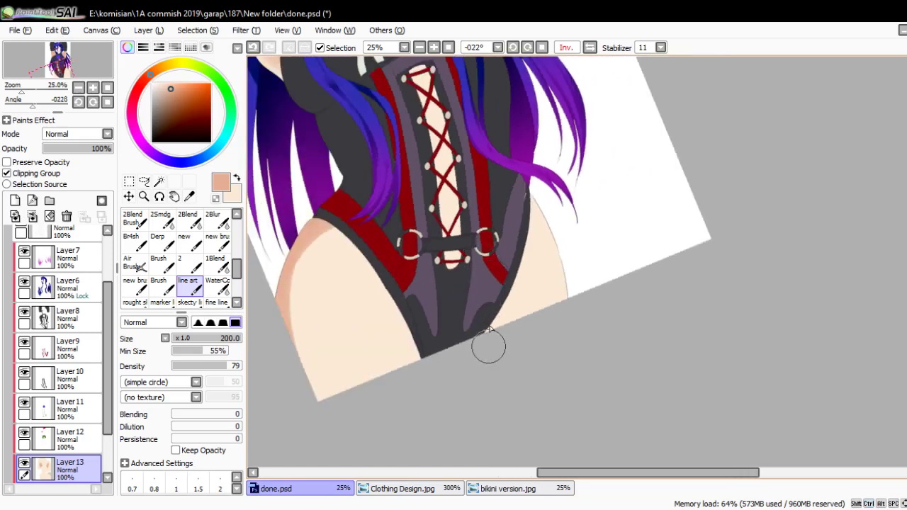
- Paint a salmon shadow down the outer side of the other thigh at size 200, redoing the stroke until its shape fits
mouse_move(535, 202)
mouse_down()
mouse_move(557, 259)
mouse_move(542, 283)
mouse_move(560, 305)
mouse_up()
key(ctrl+z)
key(ctrl+z)
drag(523, 217, 560, 338)
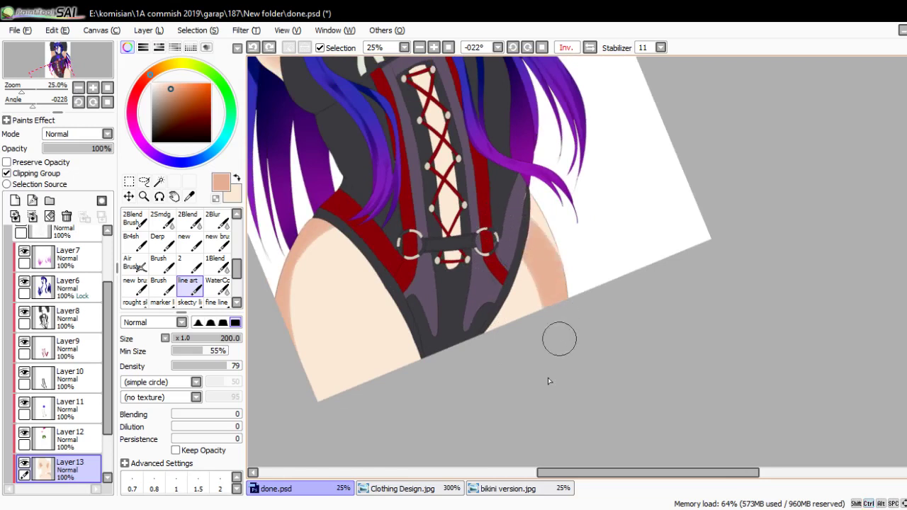
key(ctrl+z)
drag(525, 214, 560, 306)
key(ctrl+z)
drag(523, 216, 560, 306)
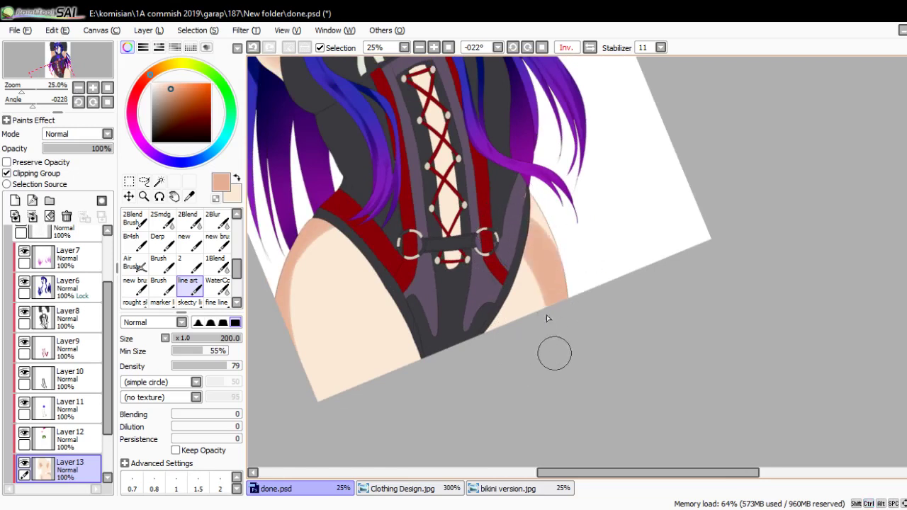
drag(527, 199, 564, 248)
key(ctrl+z)
- Add a salmon patch near the hip crease and a shadow along the larger thigh's inner edge at size 120
mouse_move(371, 289)
mouse_down()
mouse_move(377, 266)
mouse_move(396, 267)
mouse_move(357, 273)
mouse_up()
key(ctrl+z)
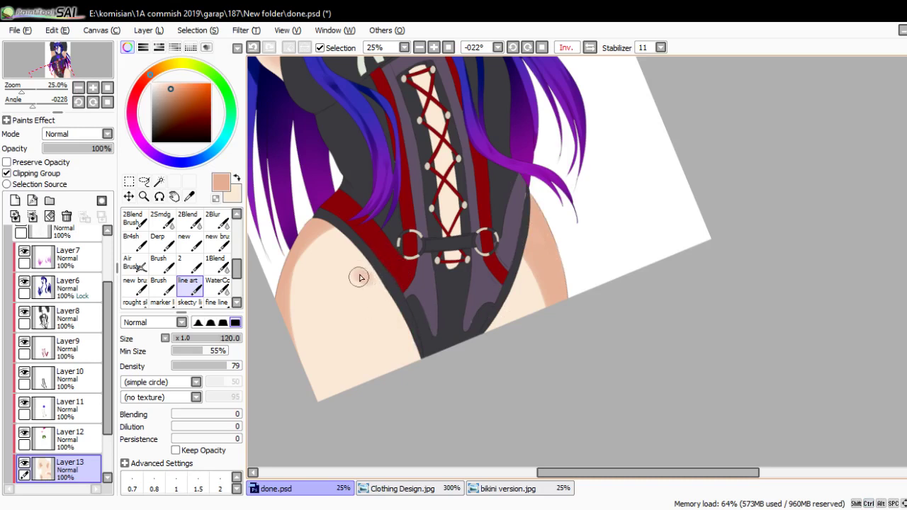
key(bracketright)
drag(424, 360, 408, 340)
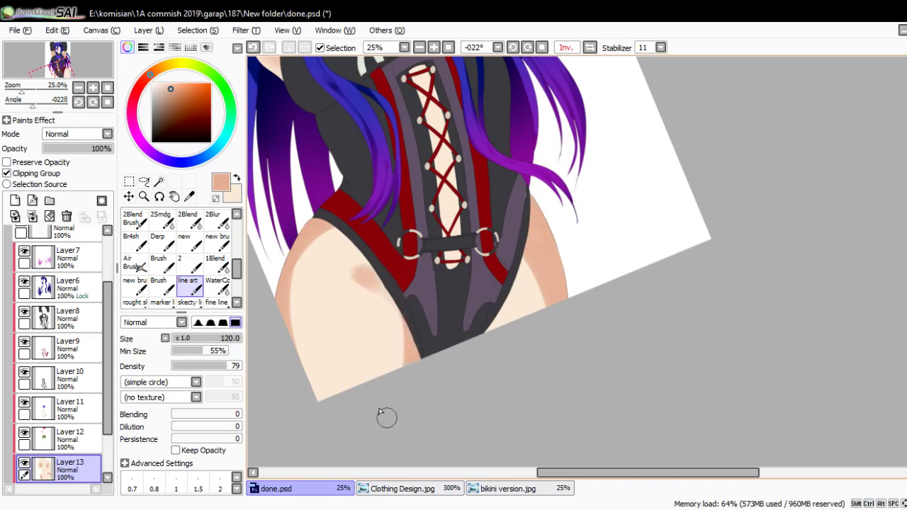
- Blend the shadows on both thighs with the WaterColor brush at sizes between 120 and 200
click(217, 286)
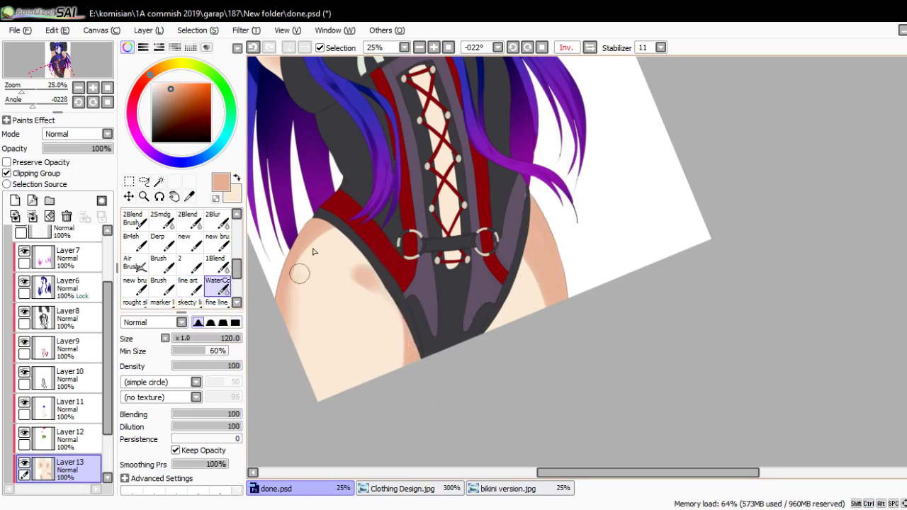
drag(350, 273, 358, 283)
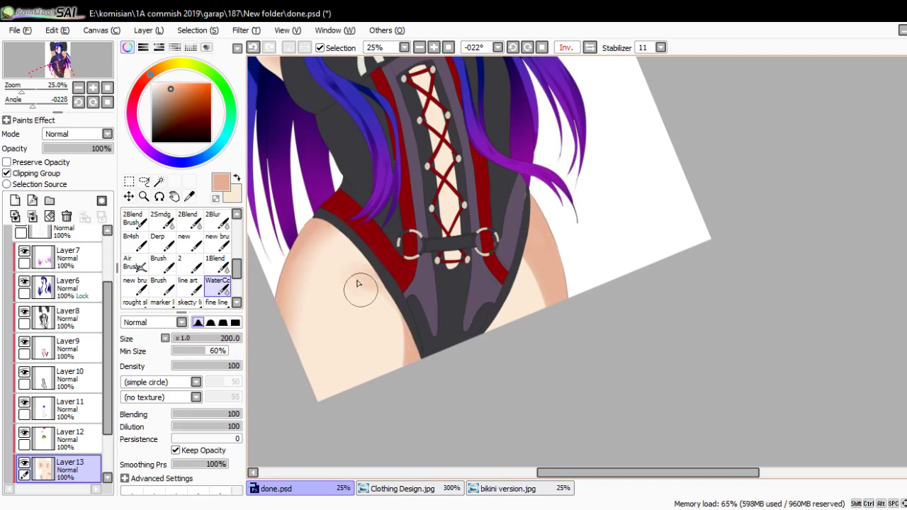
drag(398, 366, 401, 318)
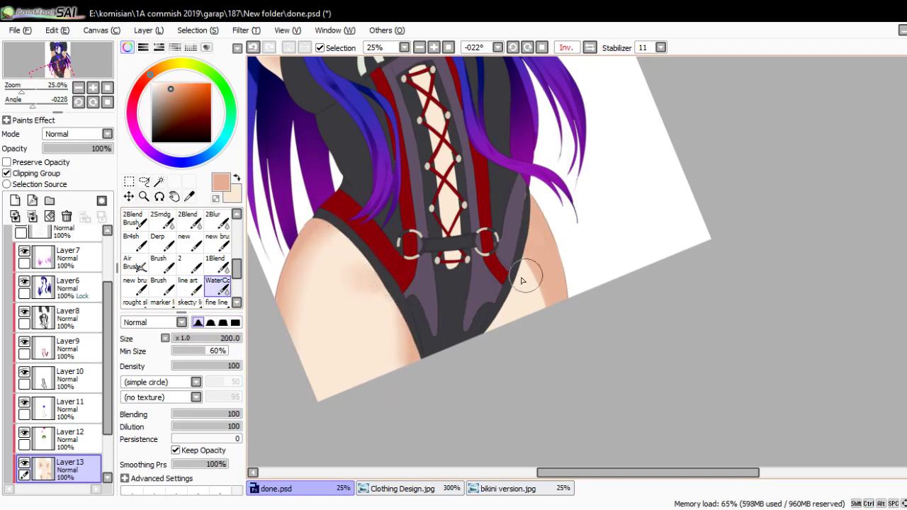
key(bracketleft)
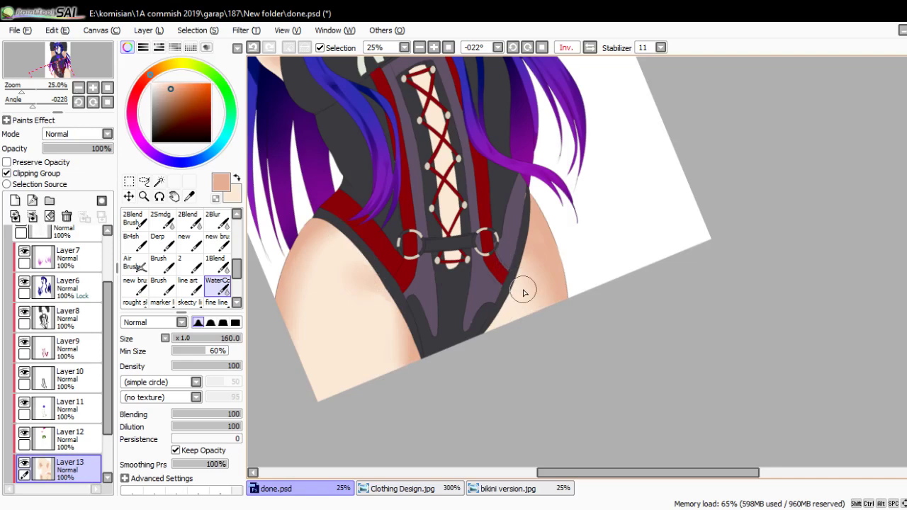
- Strengthen the larger thigh's outer salmon shadow with the line art brush and soften it with the WaterColor brush at size 160
scroll(523, 292, down, 2)
scroll(453, 269, up, 2)
scroll(453, 269, up, 2)
key(n)
key(Delete)
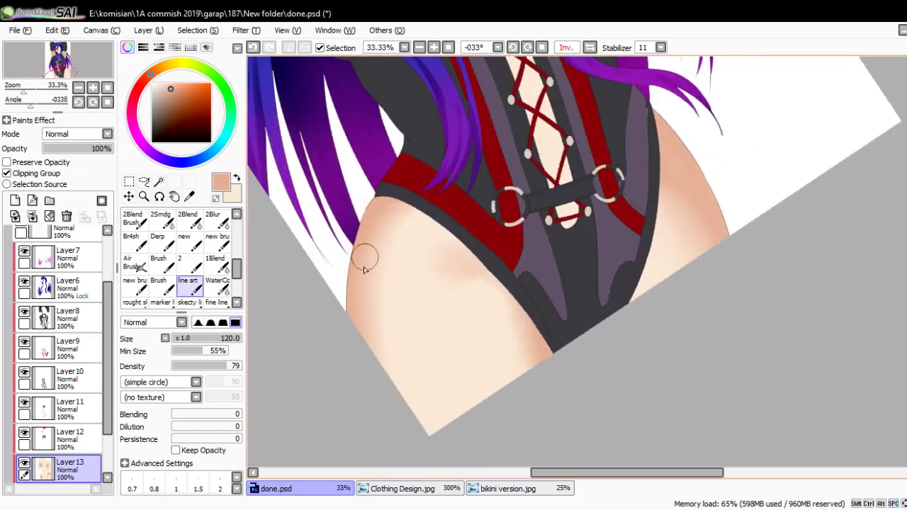
mouse_move(379, 346)
mouse_down()
mouse_move(373, 239)
mouse_move(394, 219)
mouse_up()
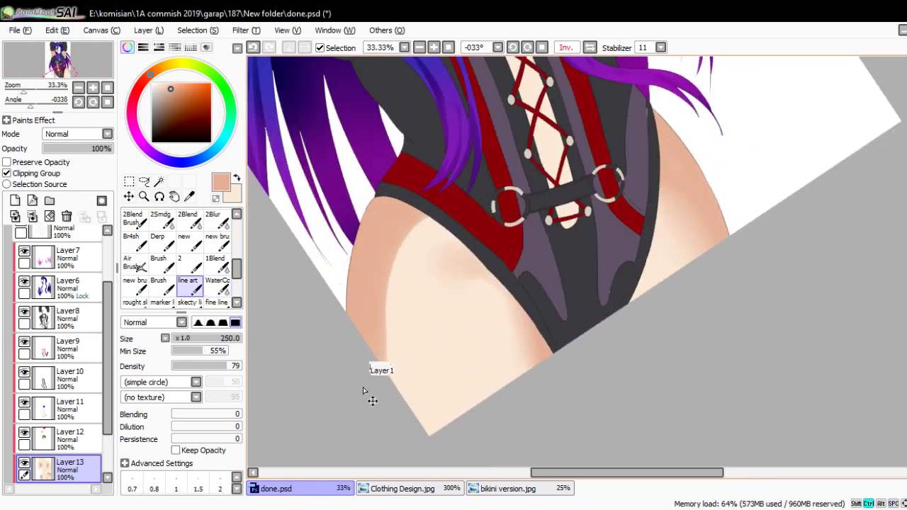
key(ctrl+z)
key(ctrl+z)
key(bracketright)
key(bracketright)
key(c)
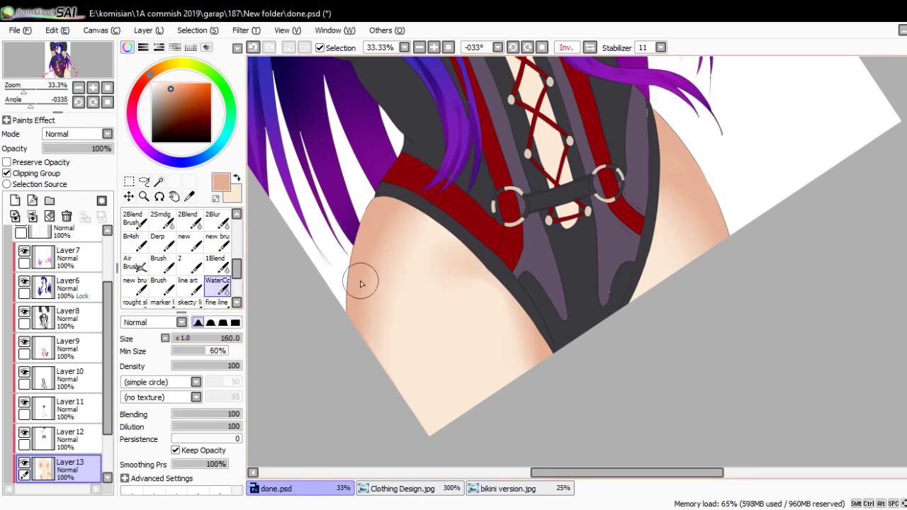
- Paint salmon shadow on the neck along the jawline down to the collar with the line art brush at size 60
scroll(361, 284, up, 10)
scroll(413, 209, up, 3)
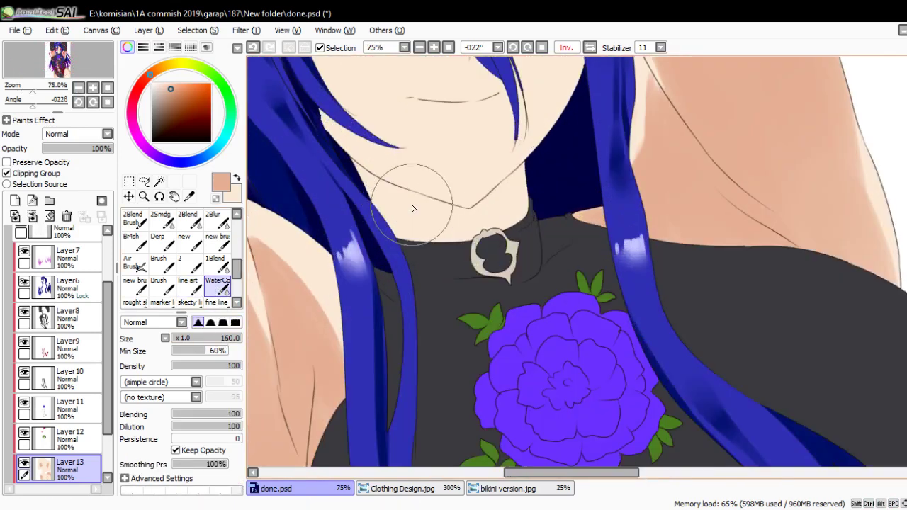
key(v)
scroll(413, 208, up, 3)
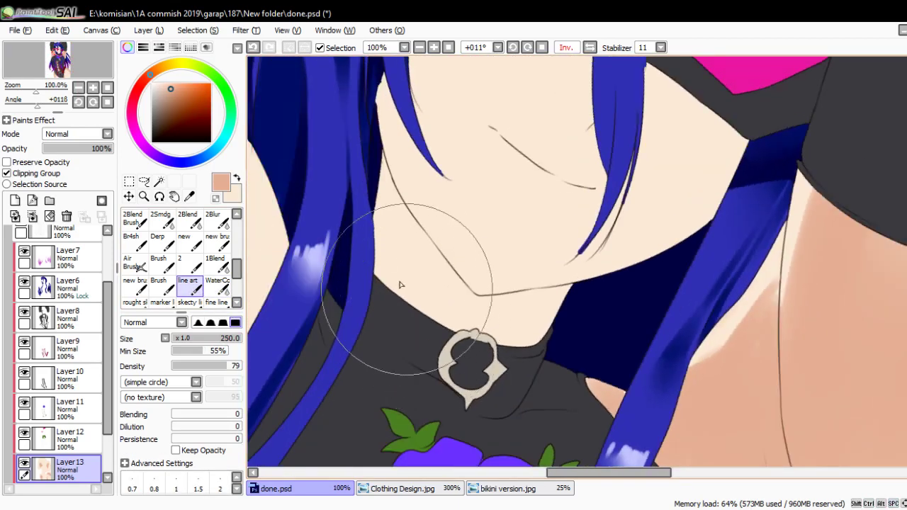
key(bracketleft)
key(bracketleft)
key(bracketleft)
key(bracketleft)
key(bracketleft)
key(bracketleft)
key(bracketleft)
mouse_move(366, 211)
mouse_down()
mouse_move(354, 194)
mouse_move(454, 333)
mouse_up()
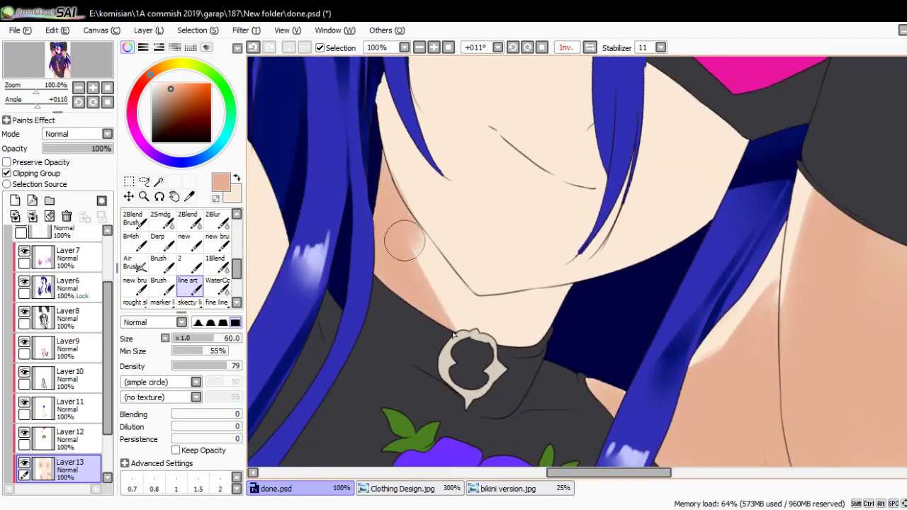
key(ctrl+z)
drag(358, 152, 465, 357)
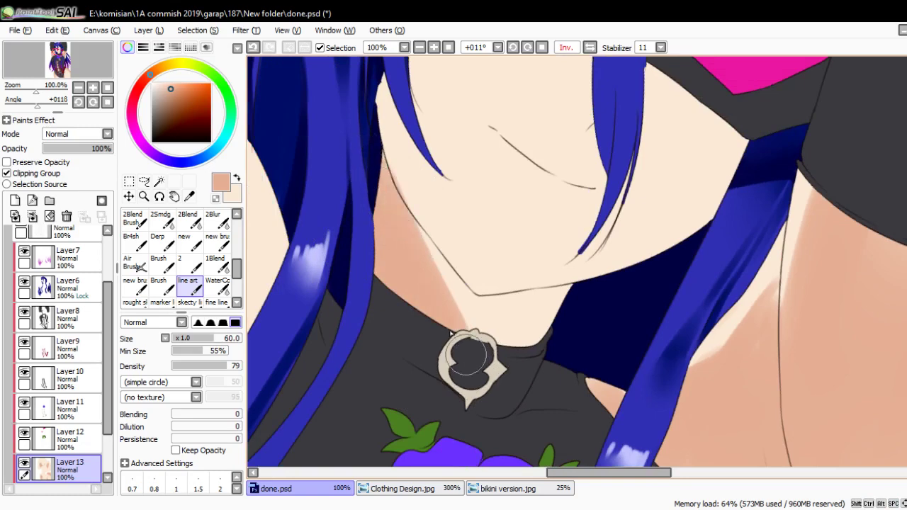
key(ctrl+z)
mouse_move(394, 237)
mouse_down()
mouse_move(451, 325)
mouse_move(408, 246)
mouse_move(481, 351)
mouse_move(393, 219)
mouse_move(474, 341)
mouse_up()
- Fill the rest of the neck beneath the chin with salmon shadow up to the collar and hair, then reset the view rotation
key(Home)
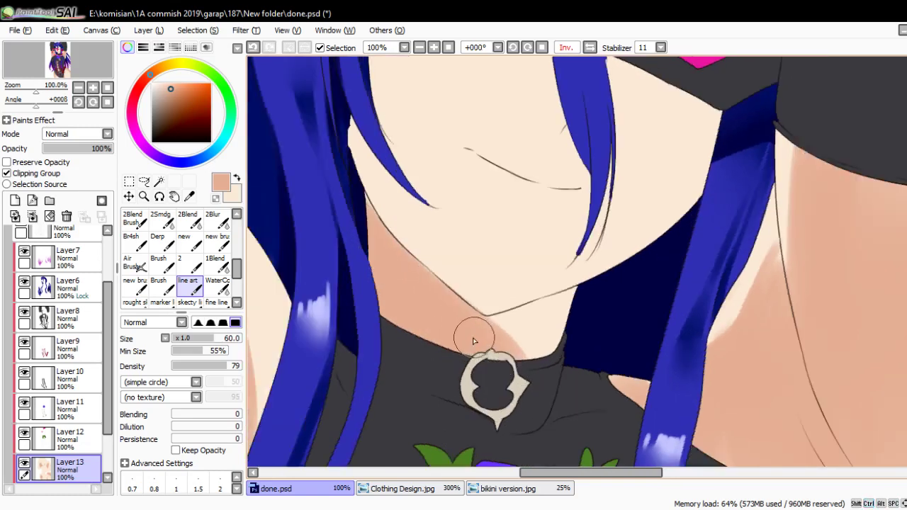
key(Delete)
key(Delete)
key(Delete)
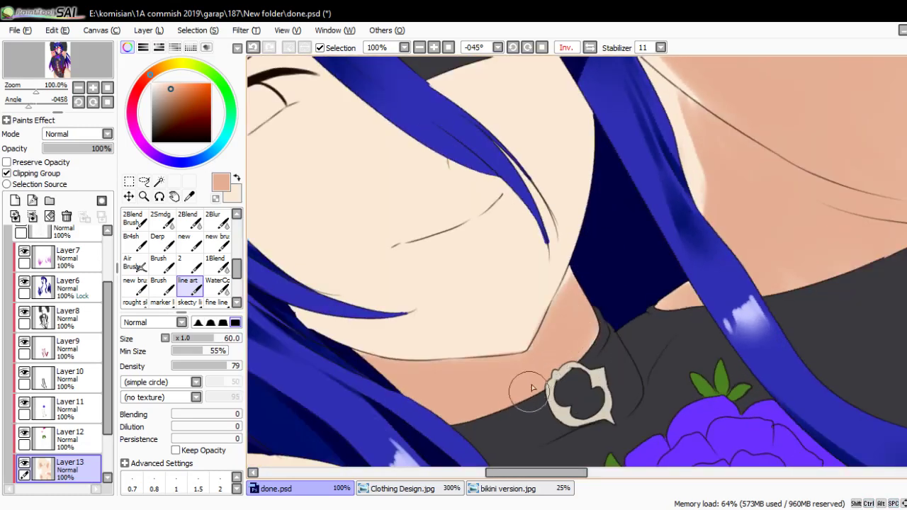
drag(603, 231, 615, 252)
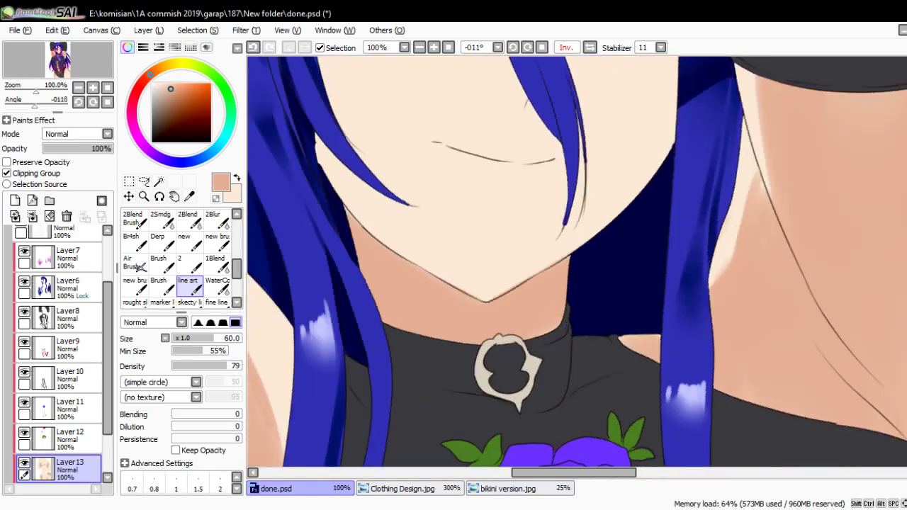
key(Home)
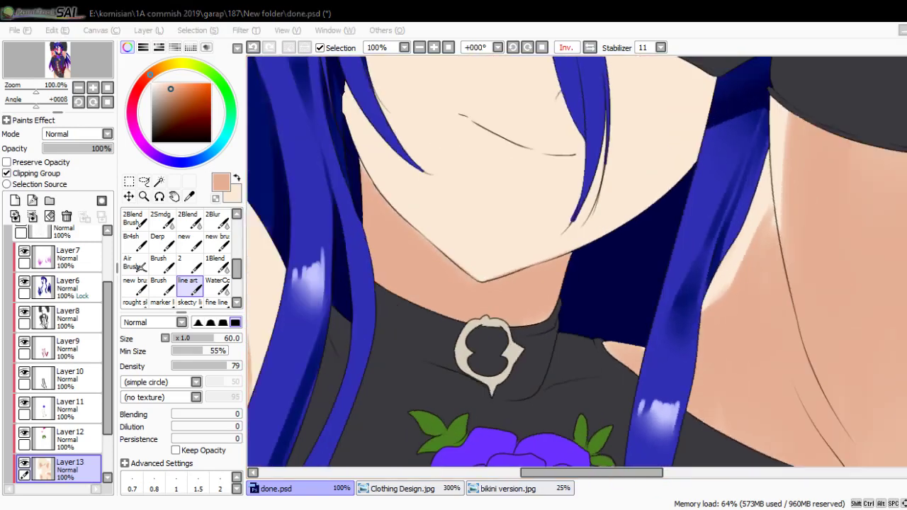
- Switch to bikini version.jpg and sample the darker skin shadow below the lips, keeping salmon as the secondary colour
scroll(581, 192, down, 4)
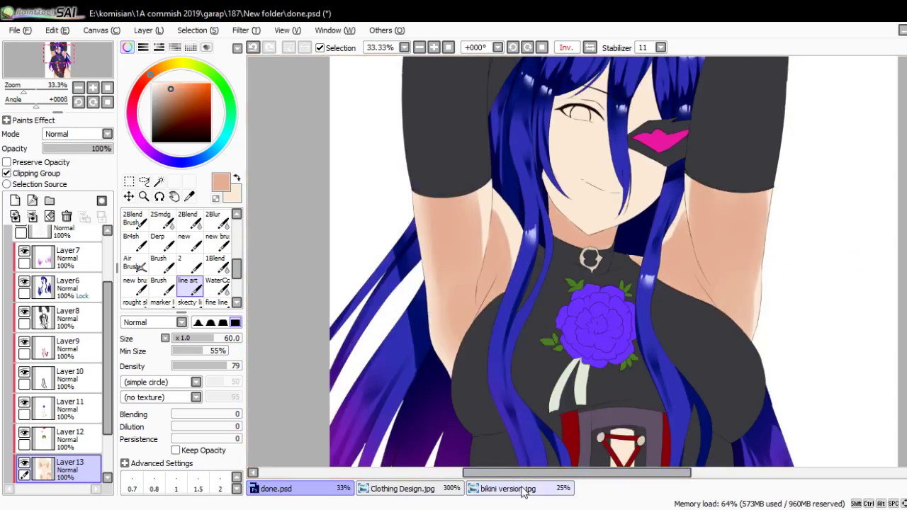
click(522, 488)
scroll(481, 209, up, 3)
drag(472, 177, 546, 160)
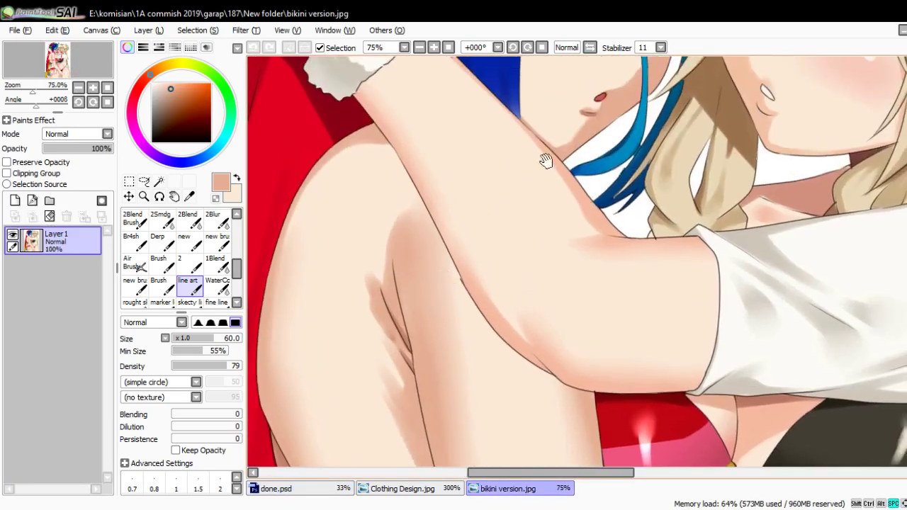
key(x)
scroll(563, 155, up, 2)
alt+click(590, 103)
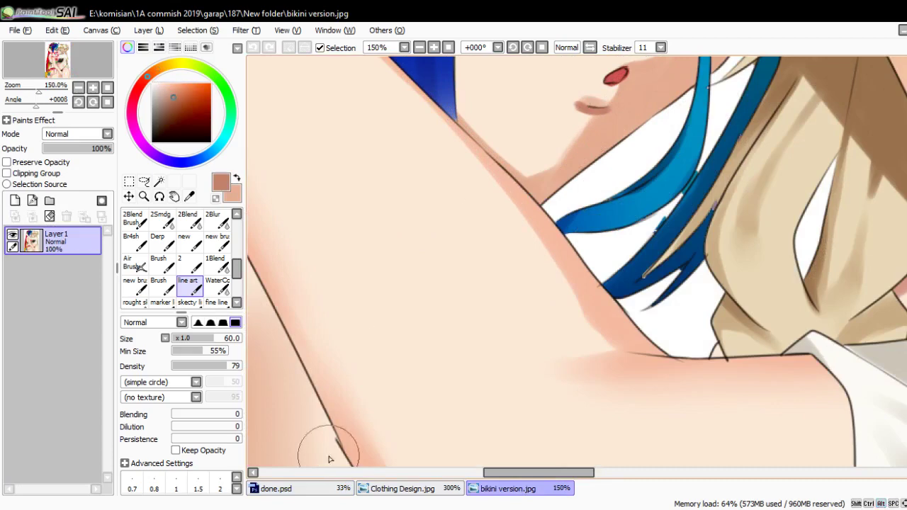
- Return to done.psd and paint a darker reddish-brown shadow along the armpit fold with the line art brush at size 16
click(275, 488)
scroll(491, 310, up, 3)
drag(491, 309, 364, 182)
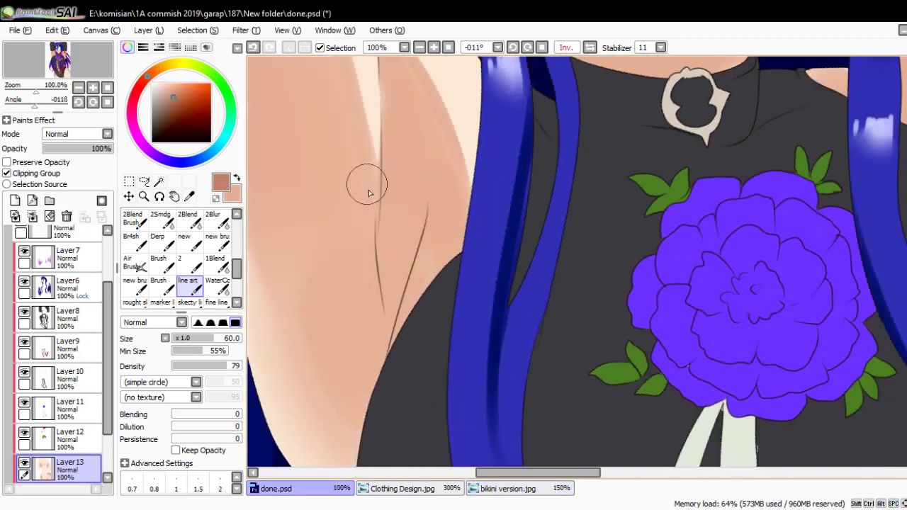
key(bracketleft)
key(bracketleft)
key(bracketleft)
key(bracketleft)
key(bracketleft)
key(bracketleft)
key(bracketleft)
drag(394, 346, 423, 260)
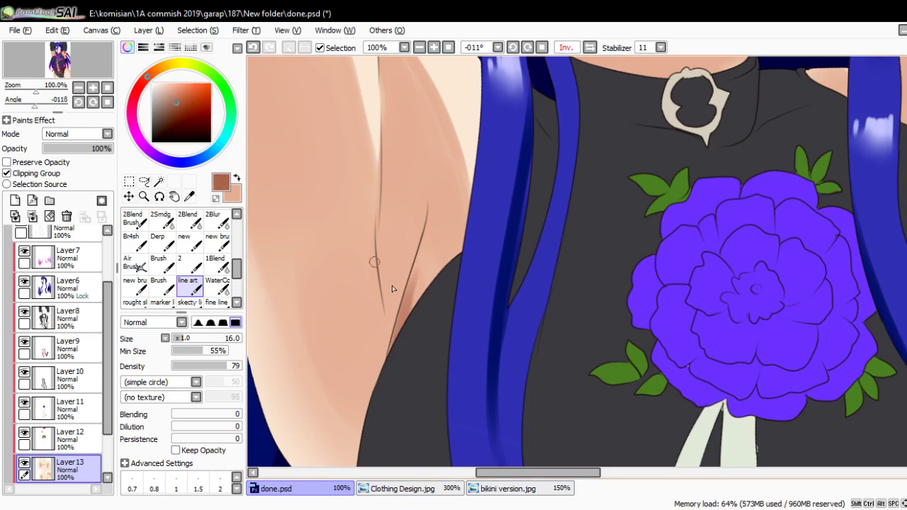
- Extend the reddish-brown shadow up the short armpit fold with the line art brush at size 30 and begin shading the longer crease beside it
mouse_move(394, 332)
mouse_down()
mouse_move(412, 306)
mouse_move(427, 223)
mouse_up()
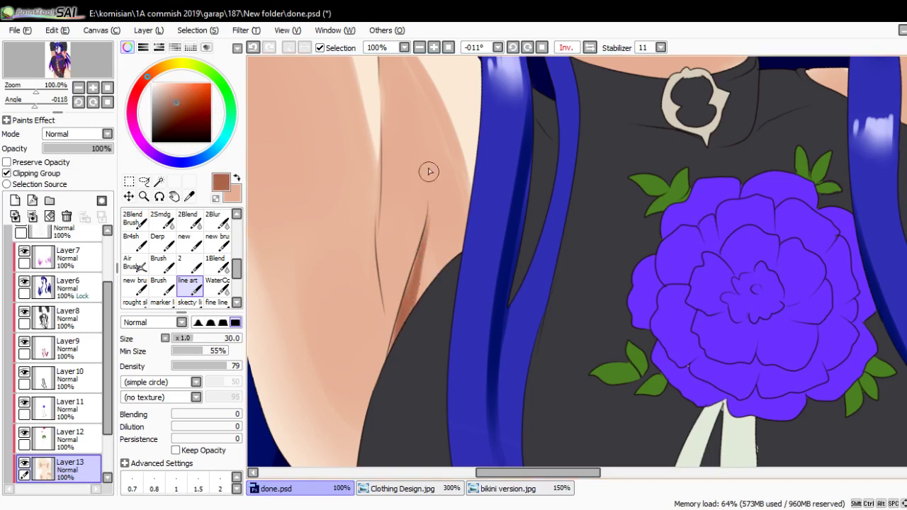
mouse_move(429, 172)
mouse_down()
mouse_move(423, 237)
mouse_move(370, 280)
mouse_up()
key(bracketleft)
key(bracketleft)
key(bracketleft)
key(bracketright)
key(bracketright)
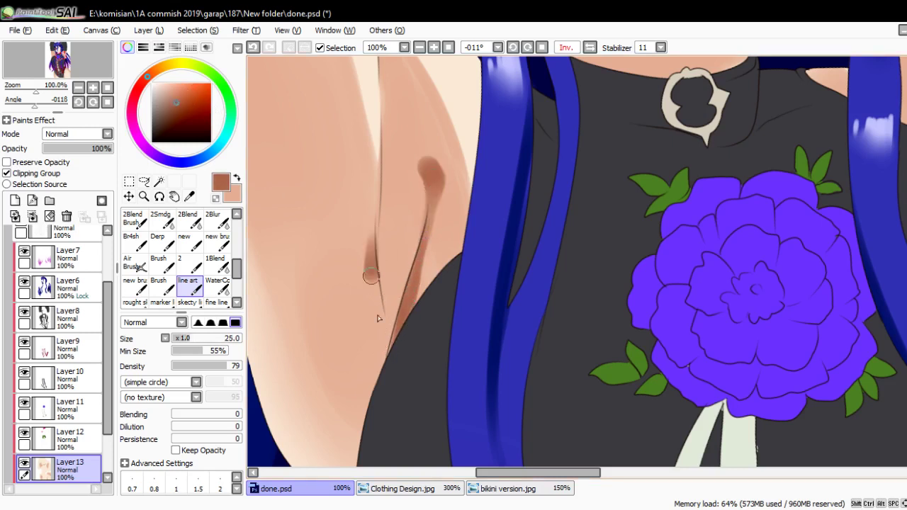
- Paint tapered reddish-brown shadows along both sides of the longer armpit crease and up the arm line, narrowing the brush to size 10
key(bracketleft)
key(bracketleft)
drag(377, 325, 379, 177)
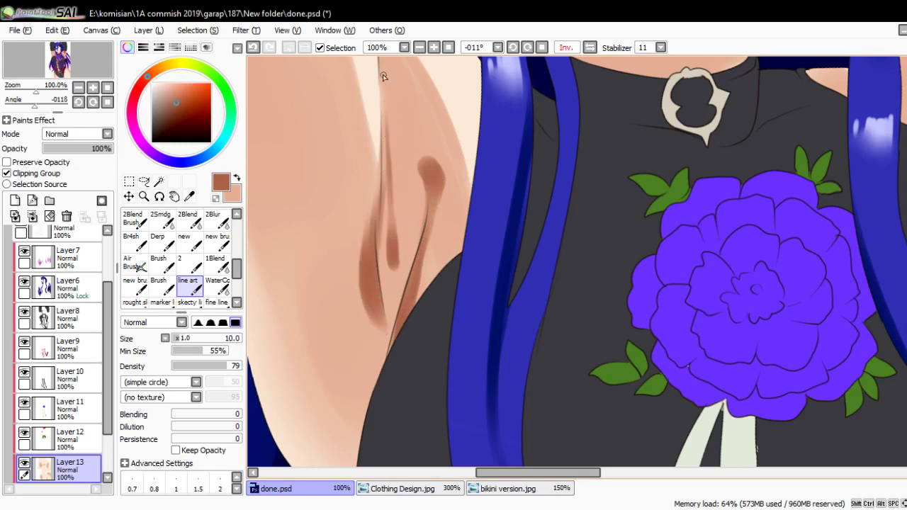
scroll(396, 213, up, 2)
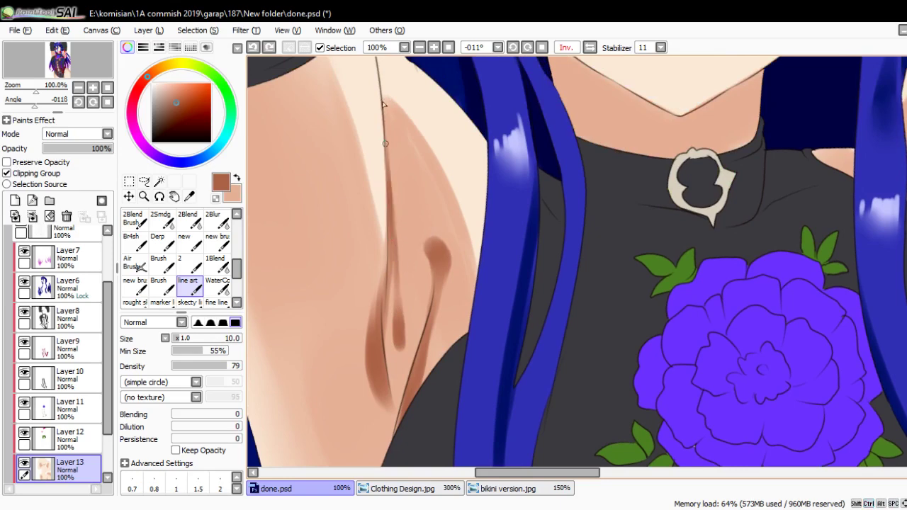
mouse_move(375, 256)
mouse_down()
mouse_move(376, 275)
mouse_move(375, 138)
mouse_up()
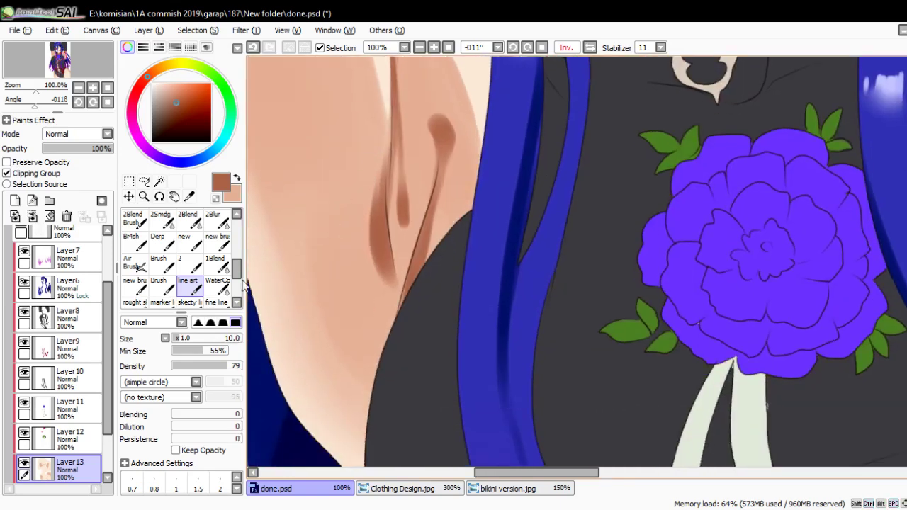
- Soften the dark armpit strokes into the salmon skin with the watercolour brush at sizes 60 and 25
click(217, 283)
key(bracketleft)
key(bracketleft)
key(bracketleft)
key(bracketleft)
key(bracketleft)
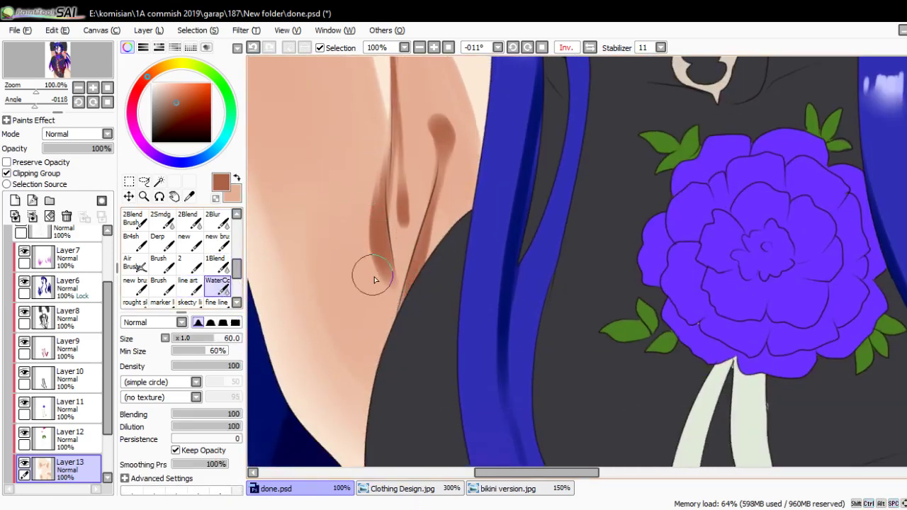
drag(371, 272, 372, 185)
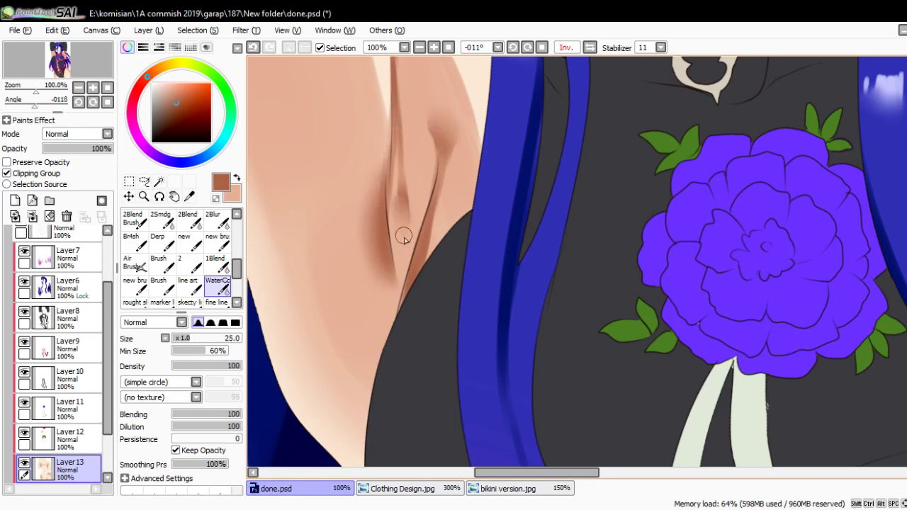
- Paint a reddish-brown shadow along the main armpit crease of the other raised arm with the line art brush, redoing the first stroke
scroll(426, 132, down, 6)
scroll(533, 217, up, 3)
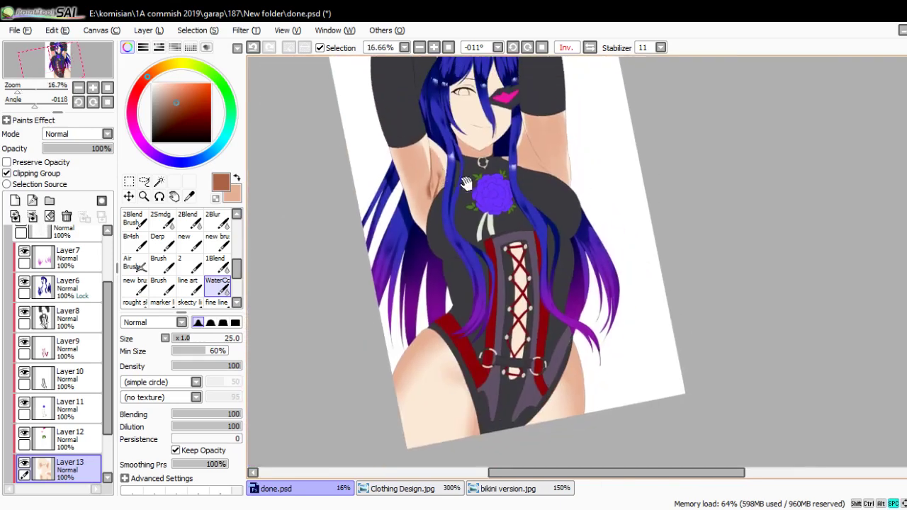
scroll(533, 217, up, 5)
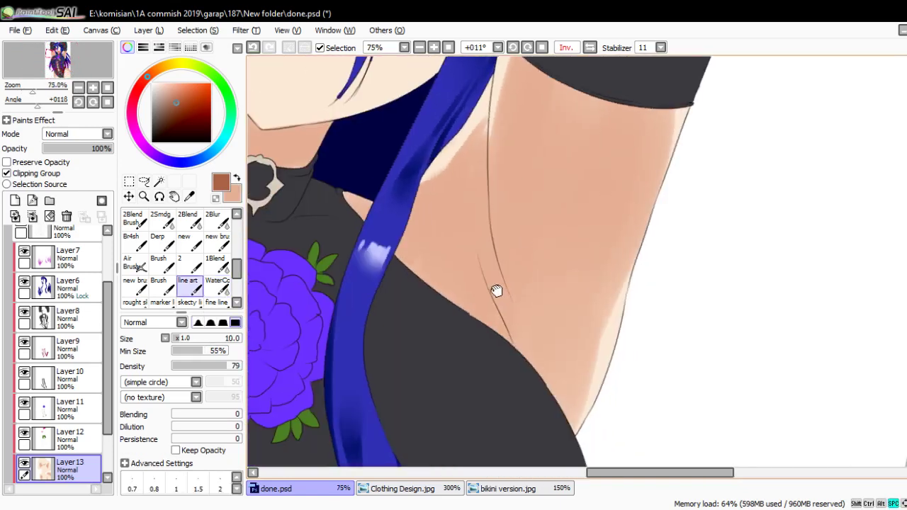
key(End)
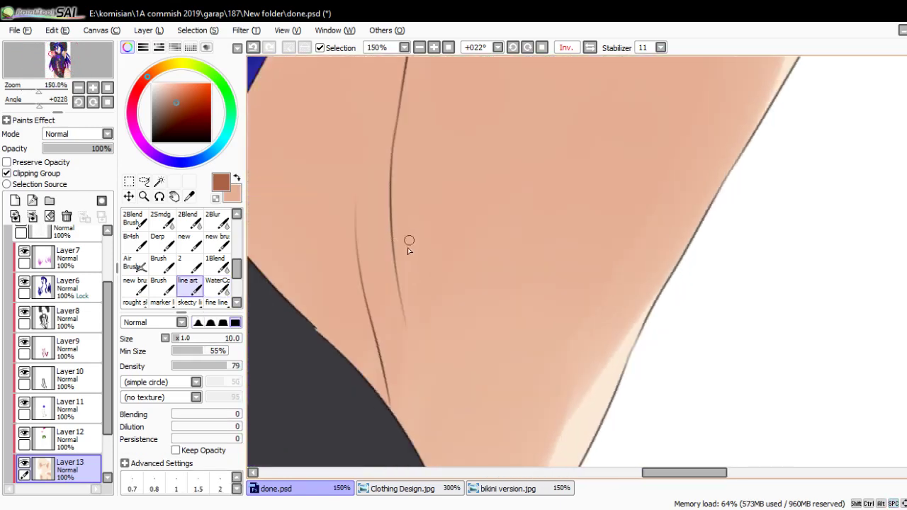
drag(401, 202, 425, 370)
key(ctrl+z)
key(bracketright)
key(bracketright)
mouse_move(394, 205)
mouse_down()
mouse_move(406, 375)
mouse_move(404, 145)
mouse_move(415, 106)
mouse_up()
- Continue the dark shadow up that crease towards the hair with thin line art strokes at sizes 16 and 10
scroll(399, 257, up, 3)
key(bracketleft)
key(bracketleft)
key(bracketleft)
key(bracketleft)
key(bracketleft)
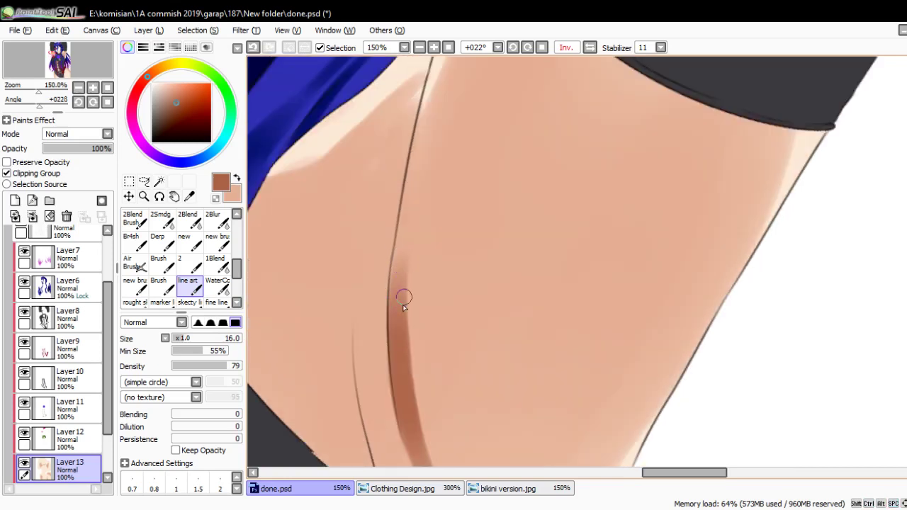
drag(401, 300, 415, 159)
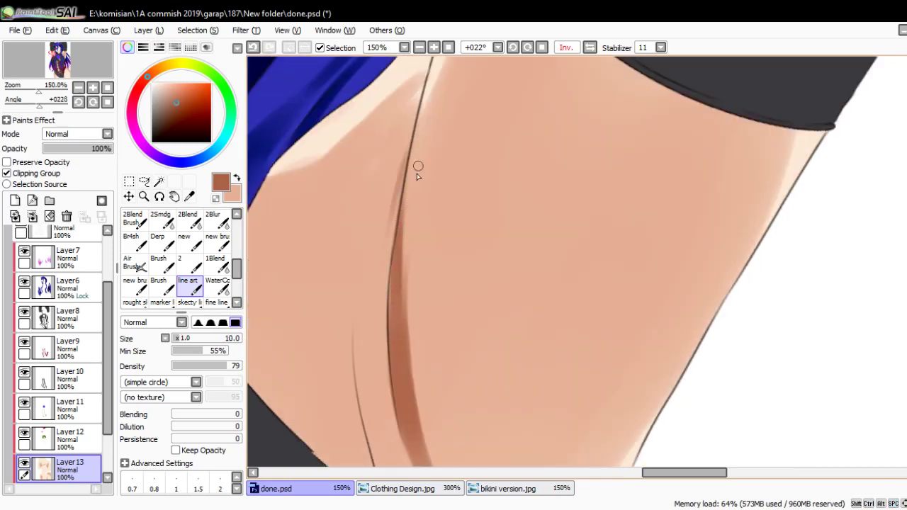
key(Delete)
mouse_move(411, 115)
mouse_down()
mouse_move(400, 273)
mouse_move(405, 357)
mouse_up()
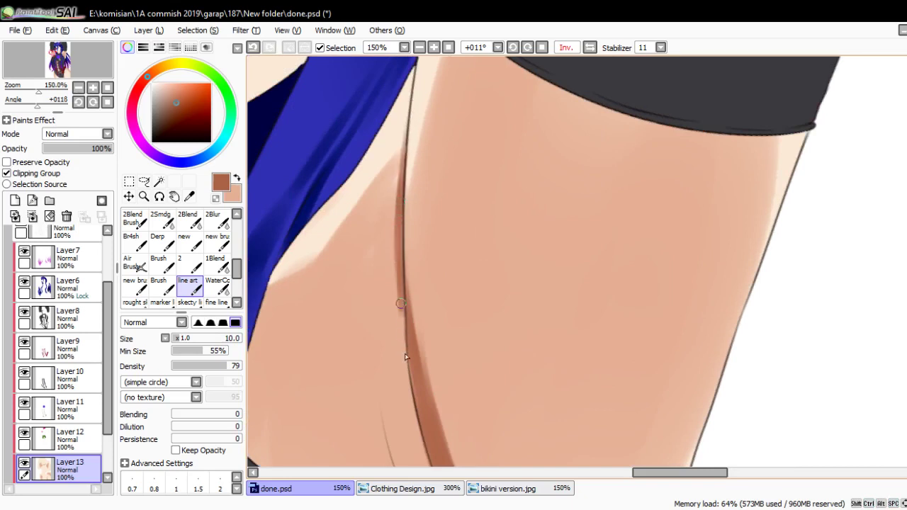
- Shade the smaller armpit fold above the garment edge in reddish brown and add a short slanted shadow beside it at size 20
scroll(398, 290, down, 3)
scroll(386, 326, down, 2)
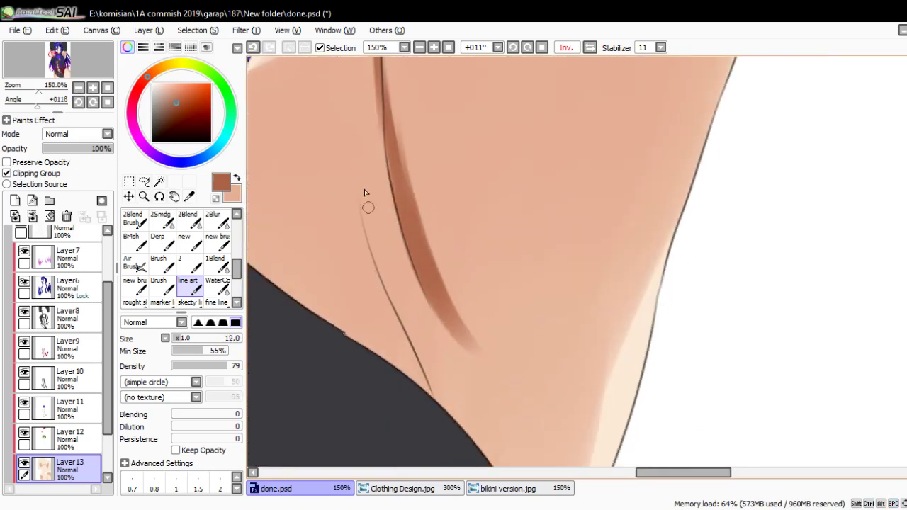
mouse_move(356, 158)
mouse_down()
mouse_move(344, 172)
mouse_move(348, 198)
mouse_up()
key(bracketleft)
key(bracketleft)
key(bracketleft)
mouse_move(361, 237)
mouse_down()
mouse_move(443, 421)
mouse_move(367, 216)
mouse_move(393, 307)
mouse_up()
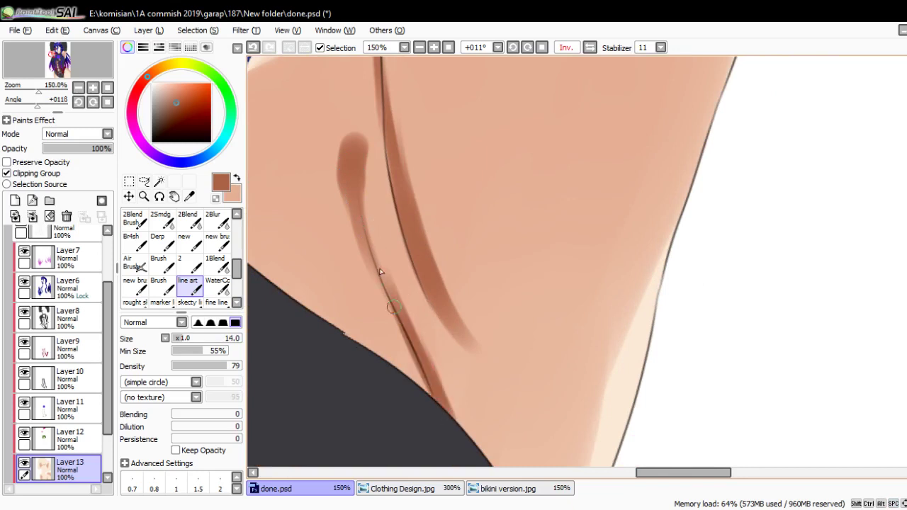
drag(287, 131, 320, 190)
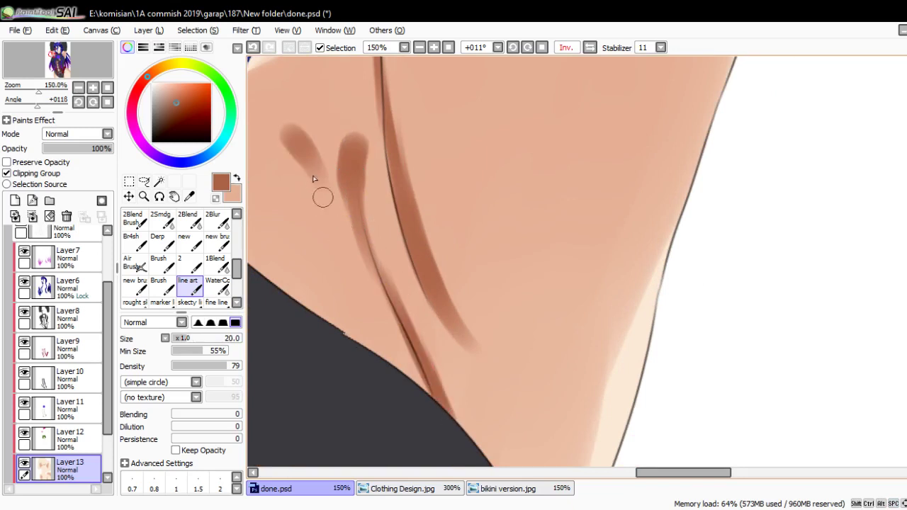
- Blend the second armpit's dark strokes and rounded ends into the skin with the watercolour brush at sizes 35 and 30
click(217, 284)
key(bracketright)
key(bracketright)
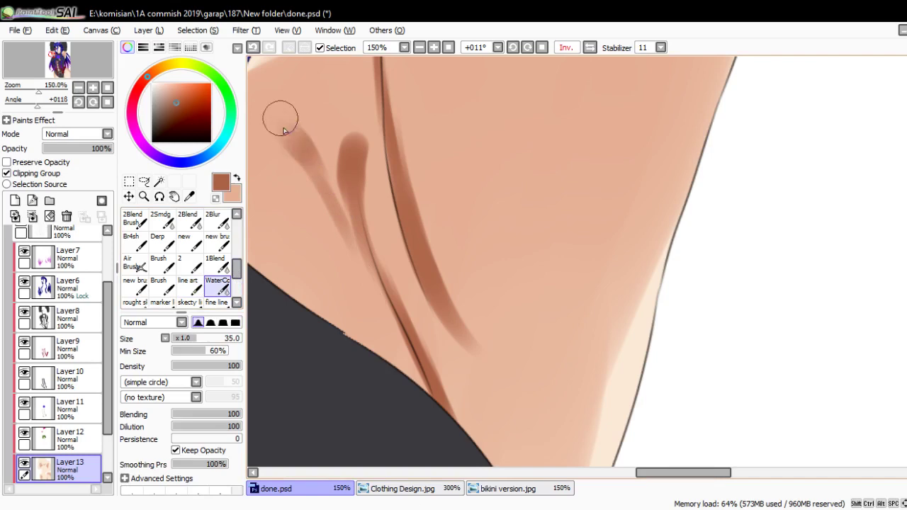
mouse_move(319, 137)
mouse_down()
mouse_move(357, 118)
mouse_move(348, 179)
mouse_move(416, 221)
mouse_move(415, 139)
mouse_move(477, 318)
mouse_up()
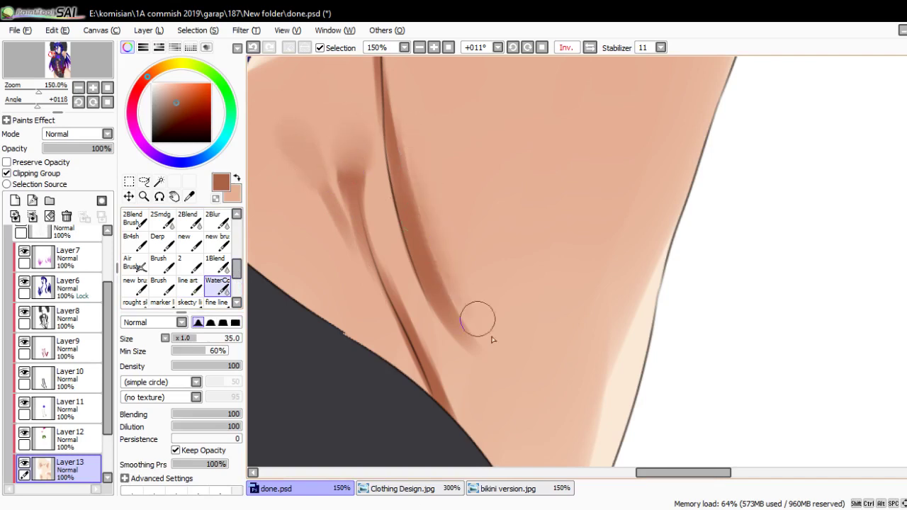
key(bracketleft)
scroll(411, 159, down, 2)
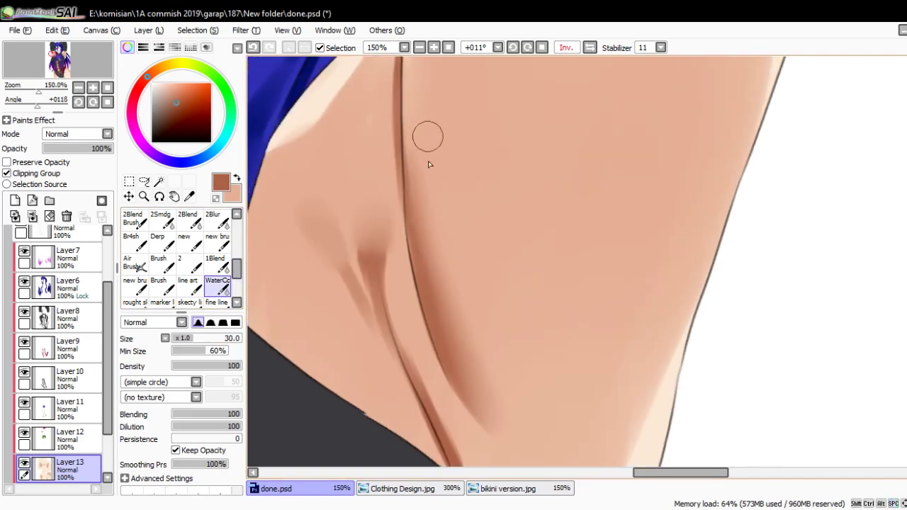
- Paint reddish-brown shadow bands on the neck beneath both sides of the jaw with the line art brush at size 20
scroll(429, 187, down, 5)
drag(431, 186, 433, 242)
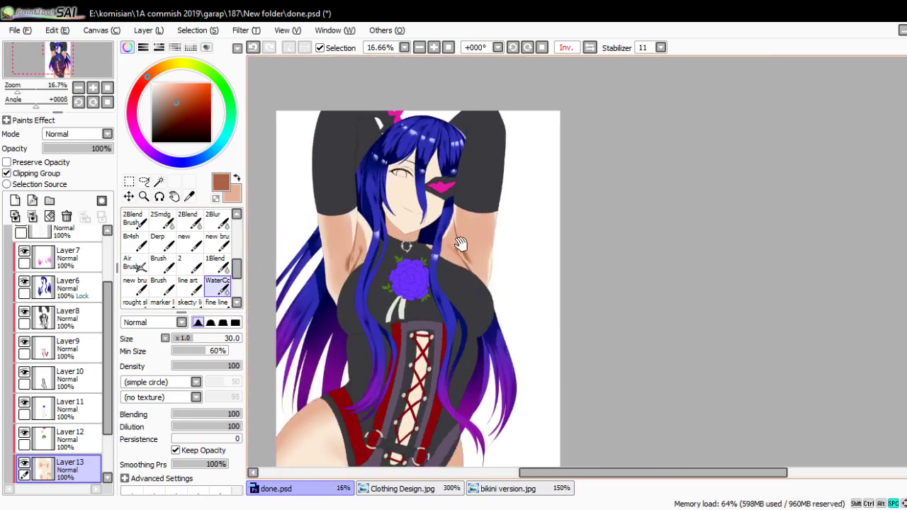
key(Home)
scroll(433, 243, up, 3)
scroll(418, 244, up, 3)
key(Delete)
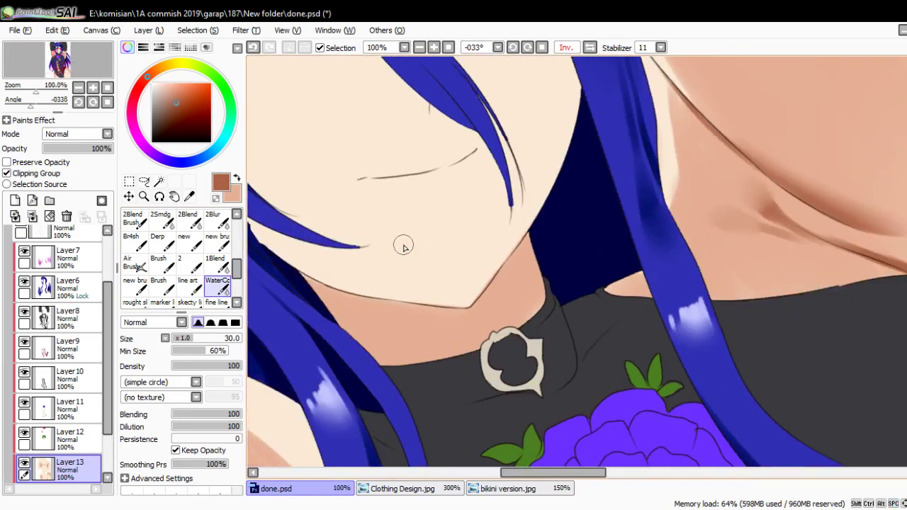
key(n)
key(Delete)
key(End)
key(End)
key(End)
key(End)
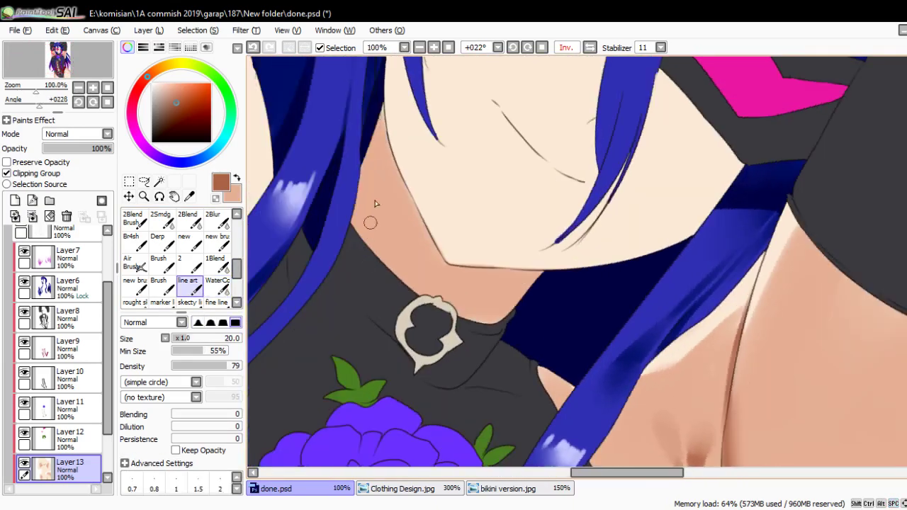
key(Delete)
key(Delete)
key(Delete)
key(Delete)
key(Delete)
key(Delete)
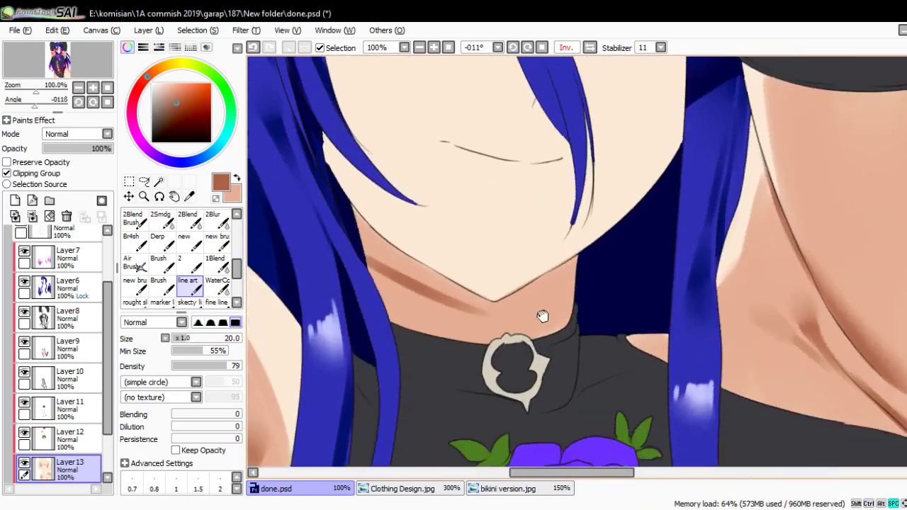
key(Home)
scroll(514, 237, down, 6)
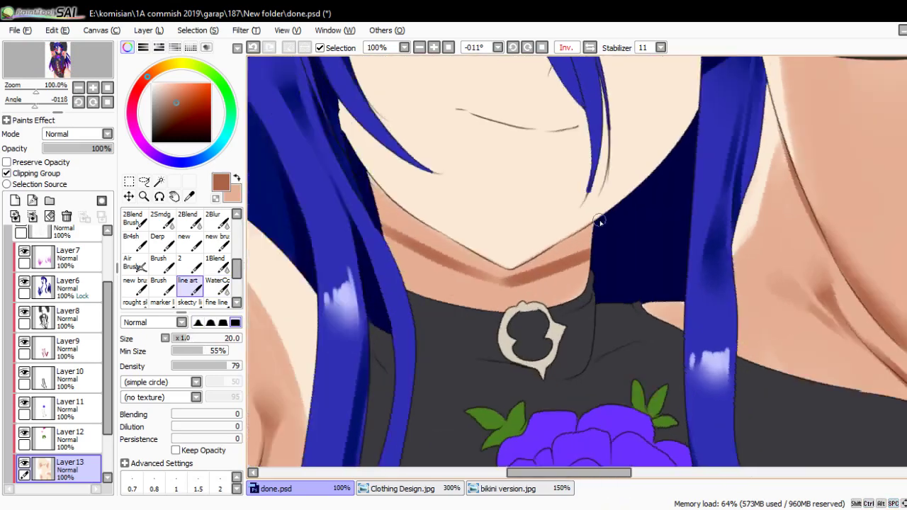
- Fill the gap between the shadow band and the jawline on the short side of the neck with reddish brown at sizes 16 and 20
scroll(513, 237, up, 7)
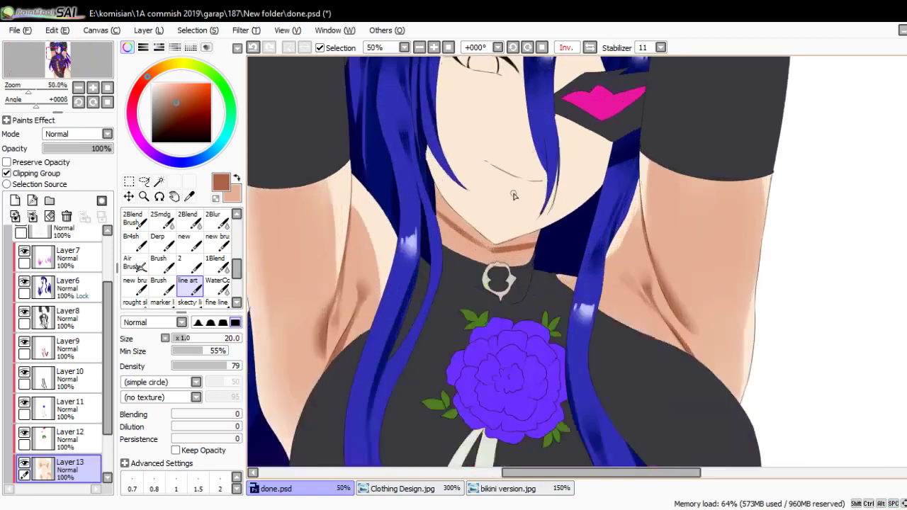
key(End)
key(End)
key(End)
key(End)
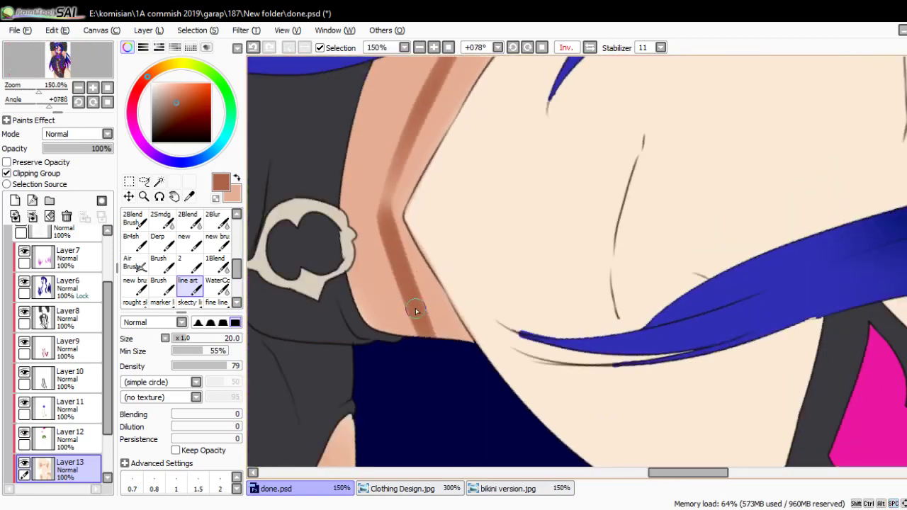
key(bracketright)
key(bracketright)
drag(425, 308, 453, 347)
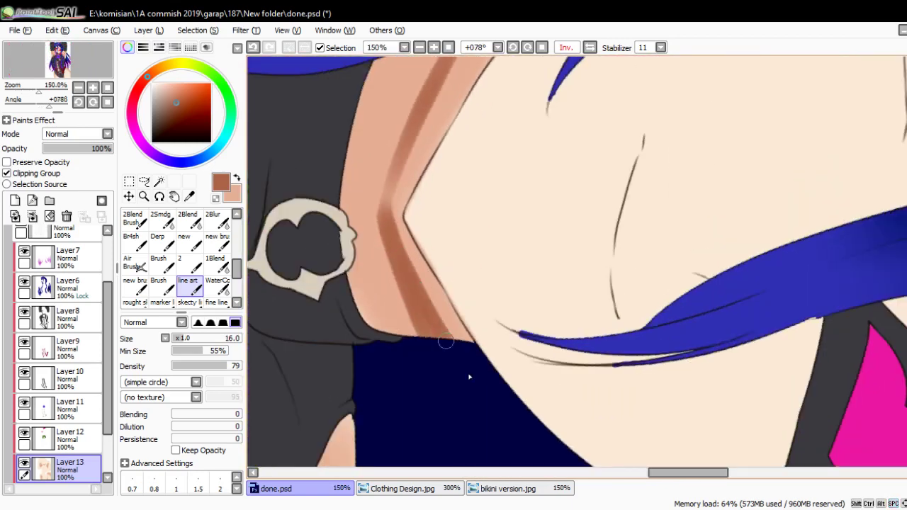
drag(407, 248, 468, 340)
drag(440, 294, 471, 358)
key(bracketleft)
drag(410, 274, 403, 168)
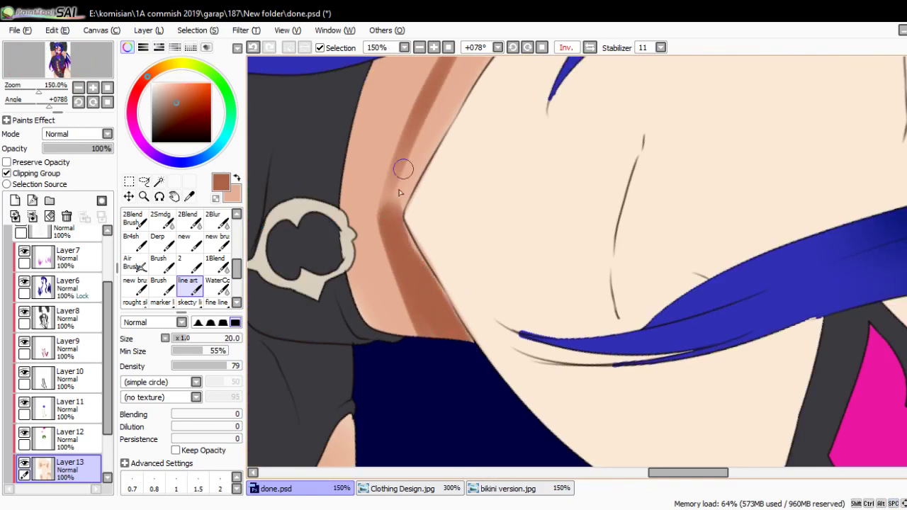
- Fill the neck between the dark band and the longer jawline up to the hair with reddish brown at sizes 20 and 25
key(Delete)
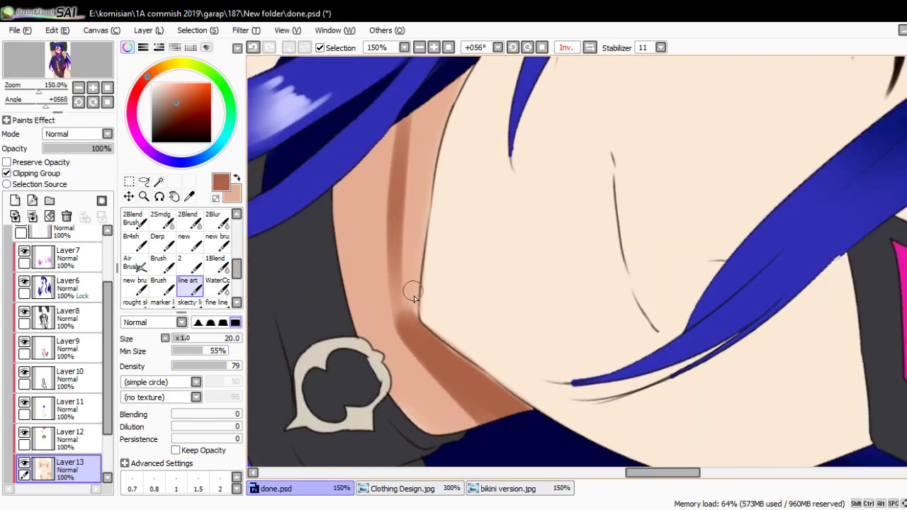
mouse_move(405, 310)
mouse_down()
mouse_move(404, 181)
mouse_move(446, 75)
mouse_up()
drag(411, 214, 456, 74)
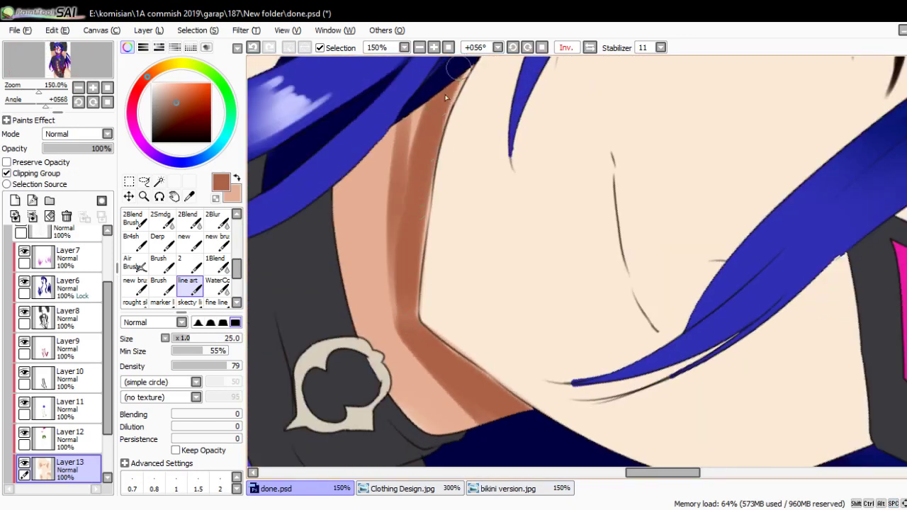
mouse_move(453, 153)
mouse_down()
mouse_move(432, 88)
mouse_move(409, 288)
mouse_move(409, 250)
mouse_up()
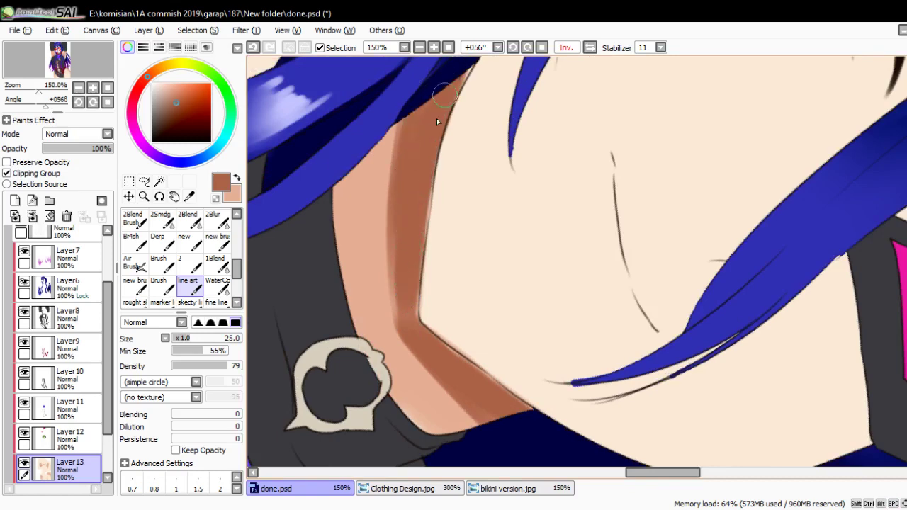
scroll(695, 363, down, 8)
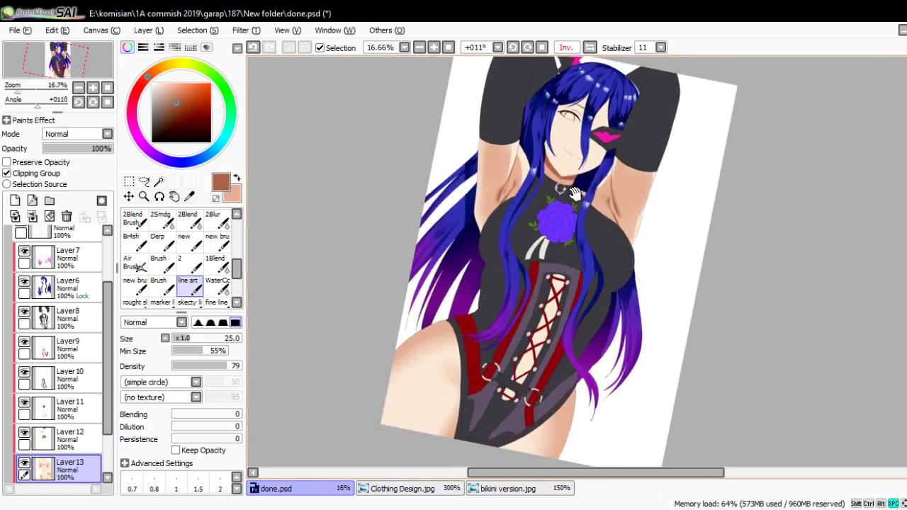
key(Home)
drag(570, 226, 480, 193)
scroll(539, 143, up, 3)
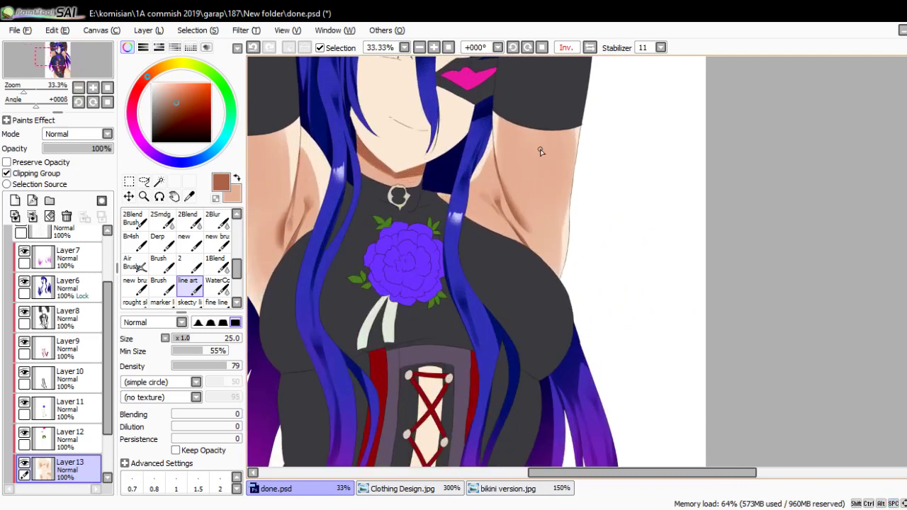
- Paint a salmon shadow on the larger thigh beneath the leotard's edge with the line art brush at size 100
key(x)
scroll(523, 201, down, 3)
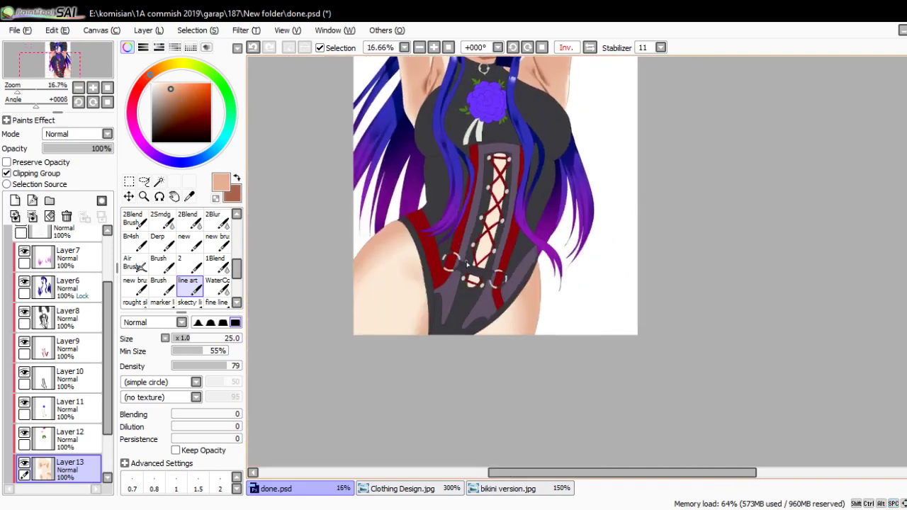
scroll(466, 263, up, 3)
key(Delete)
key(Delete)
key(Delete)
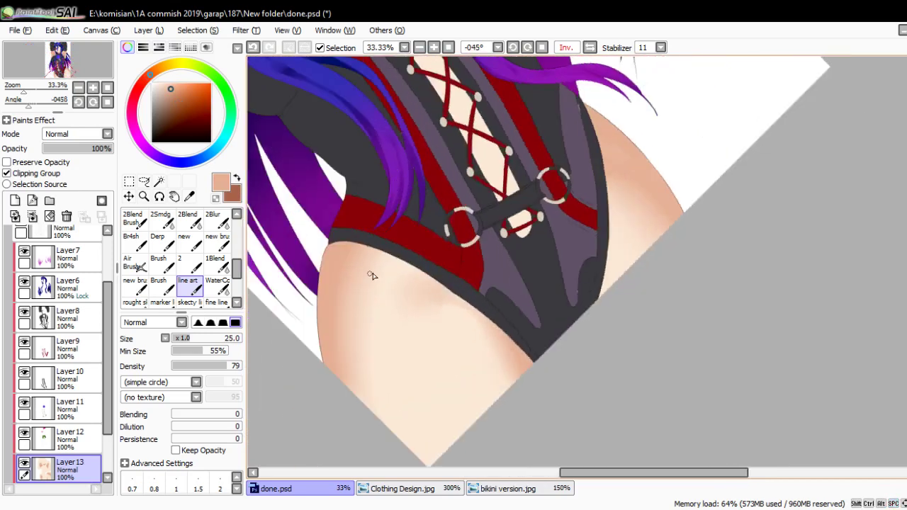
key(bracketright)
key(bracketright)
key(bracketright)
key(bracketright)
key(bracketright)
key(Delete)
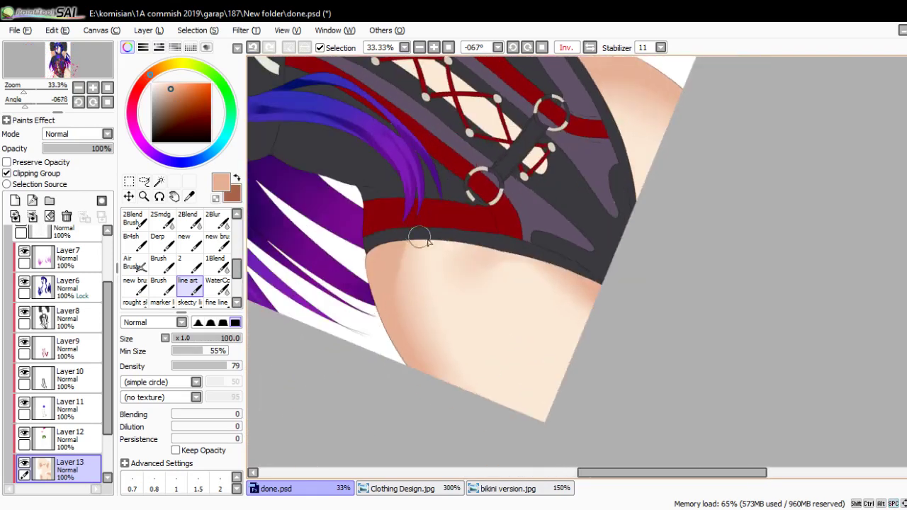
drag(419, 238, 476, 389)
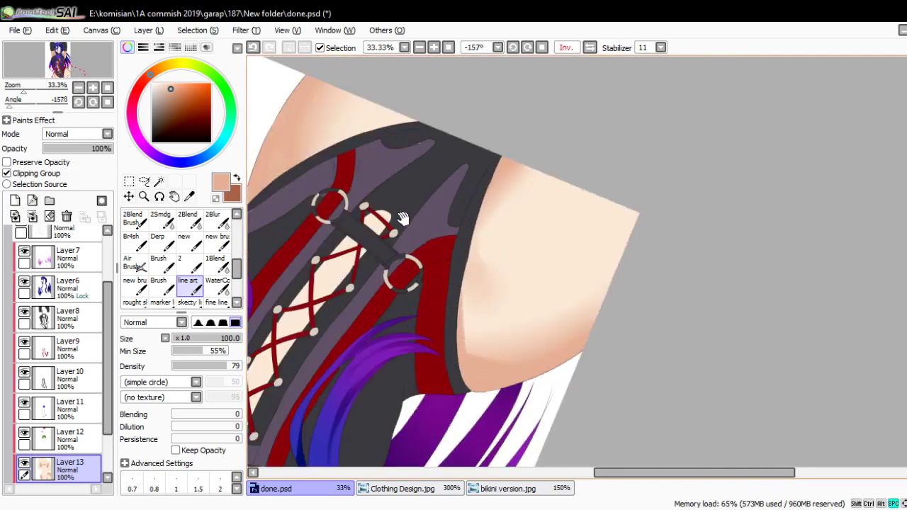
- Shade the inner edge of the smaller thigh along the leotard with salmon at size 100
key(Delete)
key(Delete)
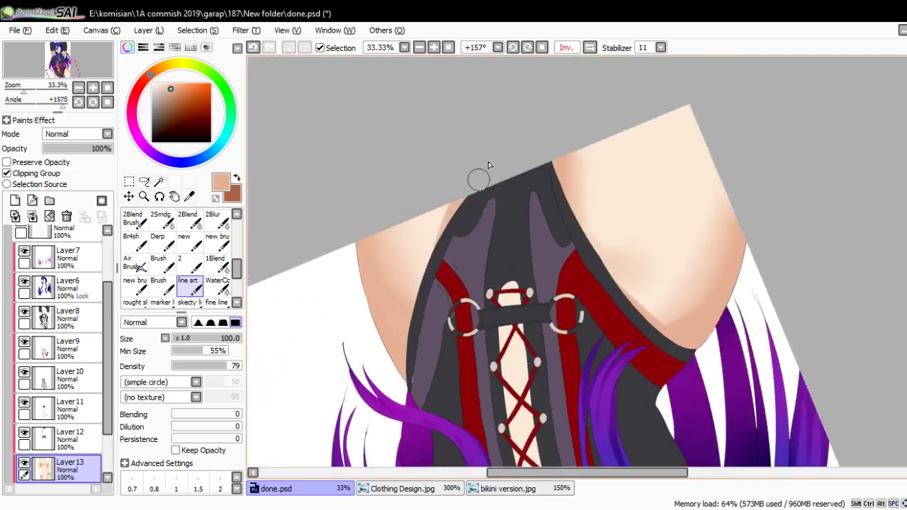
mouse_move(488, 165)
mouse_down()
mouse_move(533, 147)
mouse_move(445, 231)
mouse_up()
- Cover the bare skin behind the corset lacing with salmon using the line art brush at size 300
key(bracketright)
key(bracketright)
key(bracketright)
key(bracketright)
key(bracketright)
mouse_move(448, 99)
mouse_down()
mouse_move(469, 305)
mouse_move(457, 241)
mouse_move(479, 315)
mouse_up()
- Switch to reddish brown at size 30 and try a cast shadow beside a lace crossing in the corset opening
scroll(506, 231, up, 2)
key(x)
key(bracketleft)
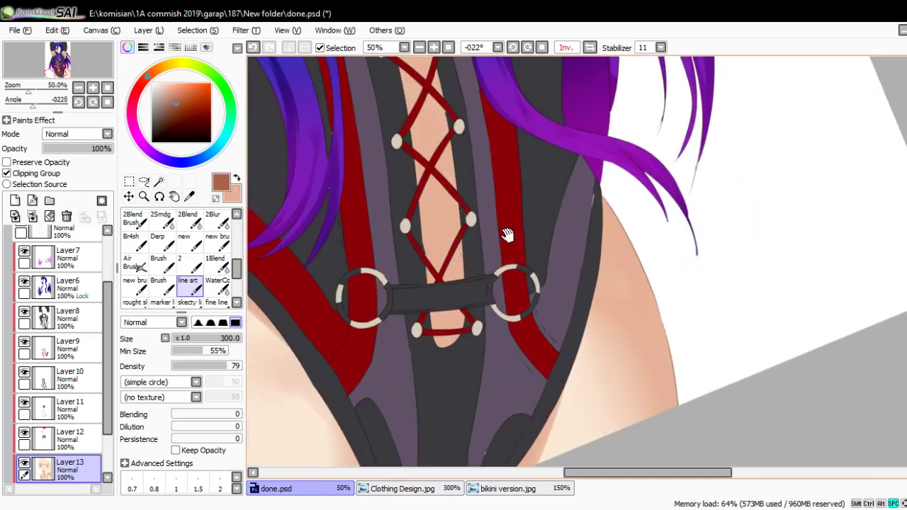
drag(506, 233, 449, 202)
key(bracketleft)
key(bracketleft)
key(bracketleft)
key(bracketleft)
key(bracketleft)
key(bracketleft)
key(bracketleft)
key(bracketleft)
key(bracketleft)
key(bracketleft)
key(bracketleft)
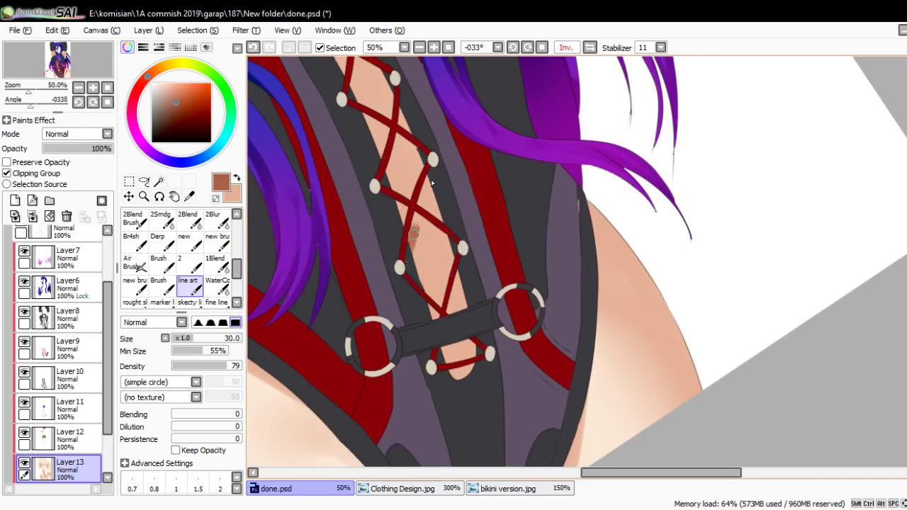
drag(414, 235, 435, 175)
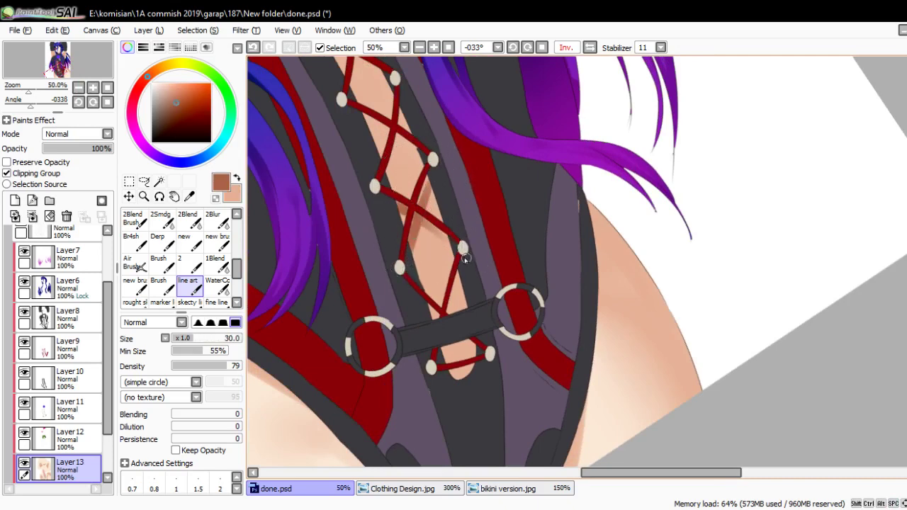
key(ctrl+z)
- Paint thin reddish-brown cast shadows on the skin beside the lower corset laces at sizes 16 and 20
drag(431, 216, 443, 223)
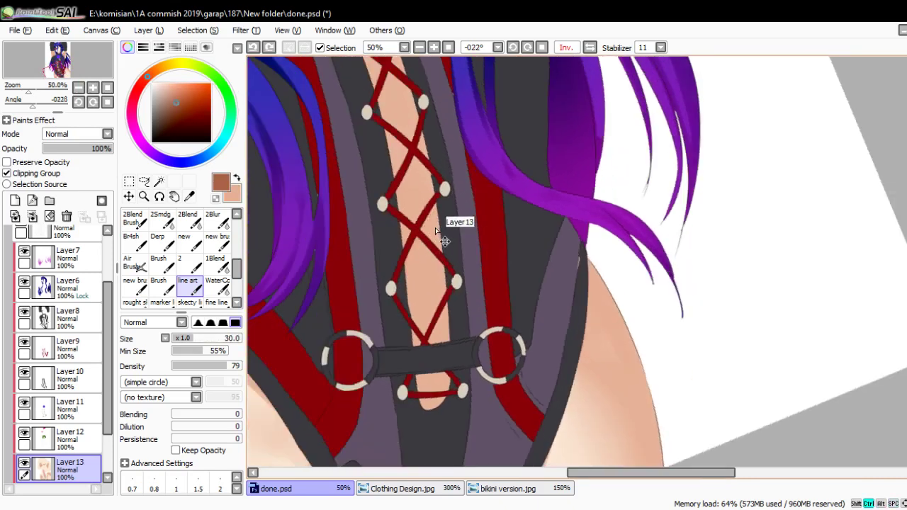
drag(402, 271, 429, 224)
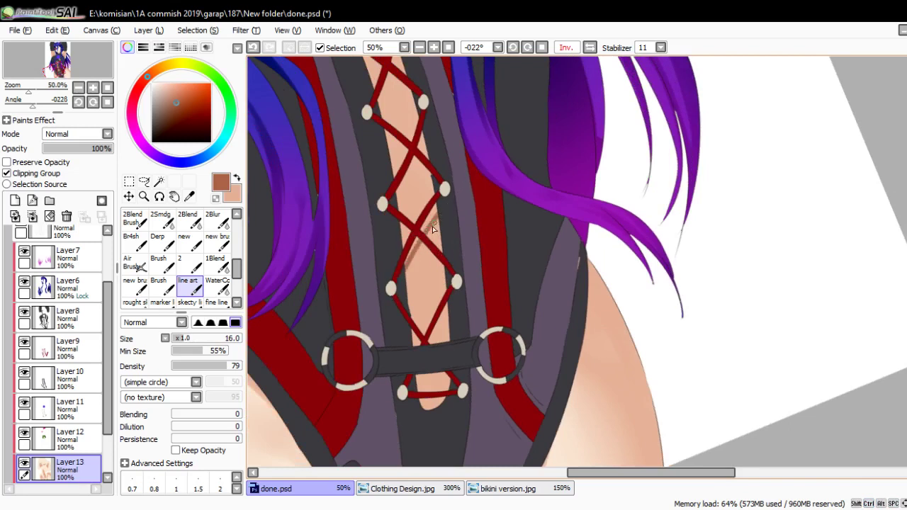
key(ctrl+z)
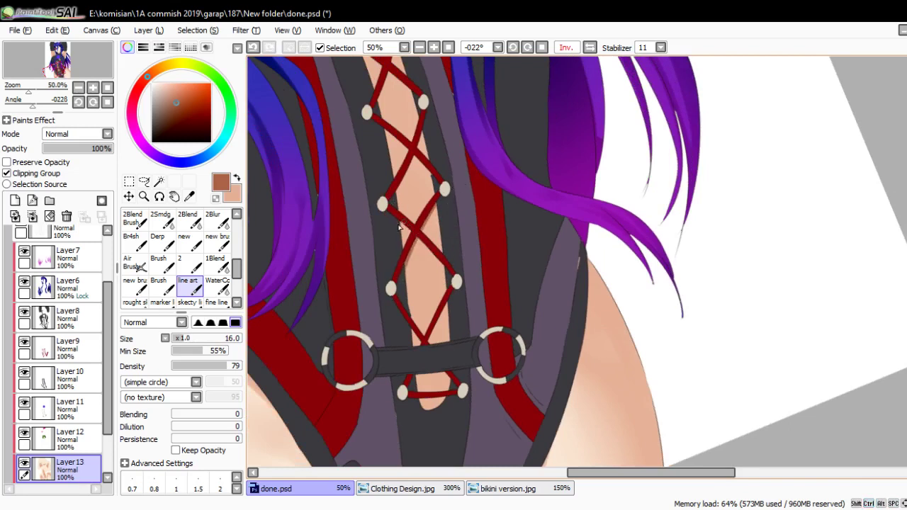
drag(439, 327, 425, 323)
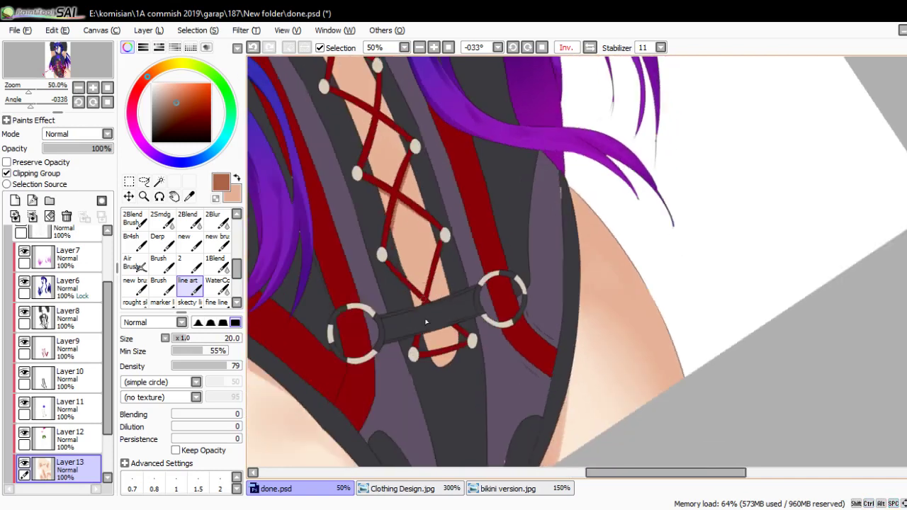
key(ctrl+z)
drag(469, 359, 433, 256)
- Continue the reddish-brown lace shadows through the middle and upper parts of the corset opening at size 25
key(bracketright)
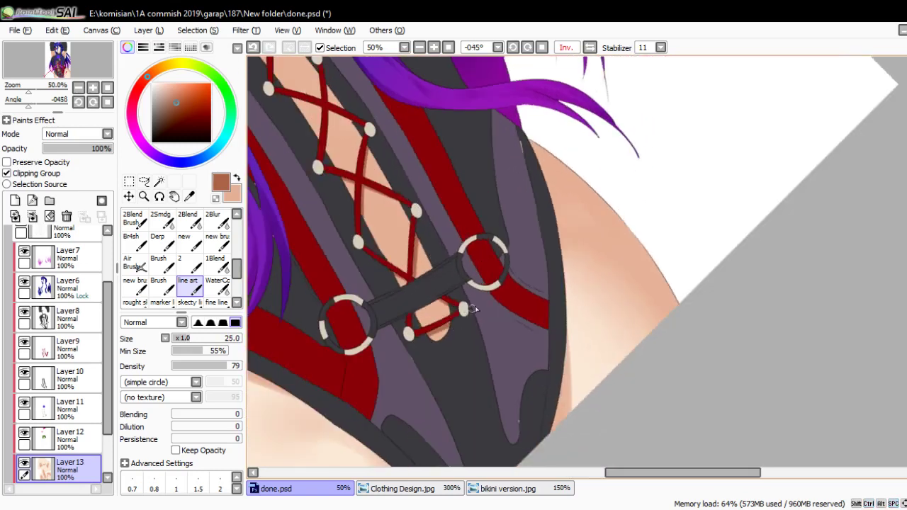
drag(350, 167, 425, 283)
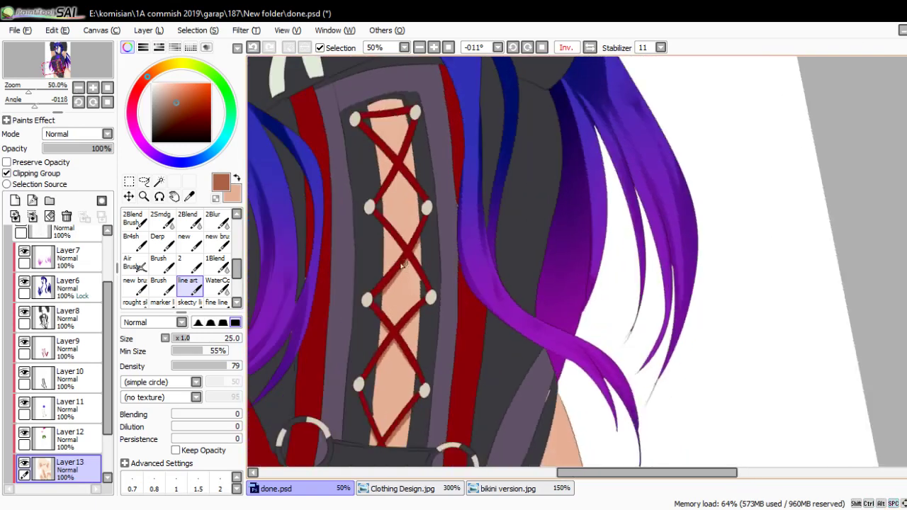
mouse_move(396, 198)
mouse_down()
mouse_move(402, 271)
mouse_move(439, 316)
mouse_up()
key(ctrl+z)
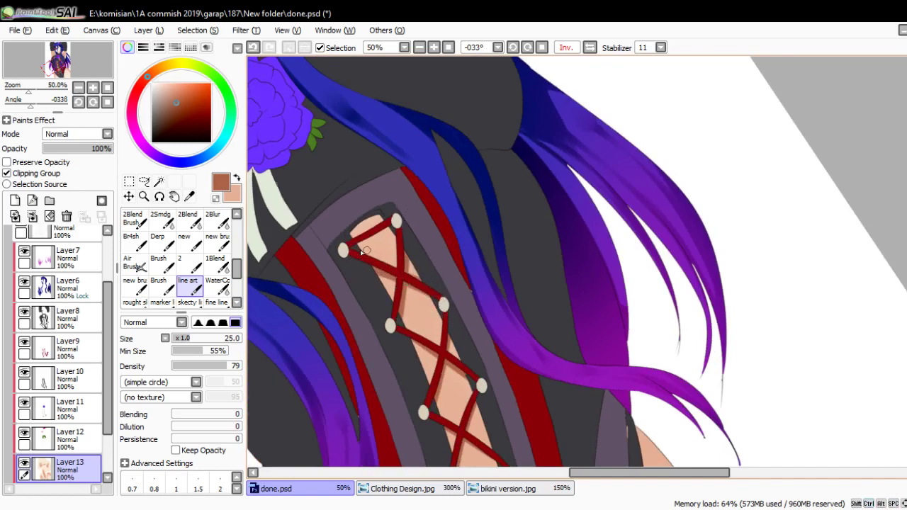
drag(413, 214, 442, 276)
- Extend narrow salmon shadows beside the crease lines of both raised arms up to the hair at sizes 12 and 14
scroll(442, 277, up, 6)
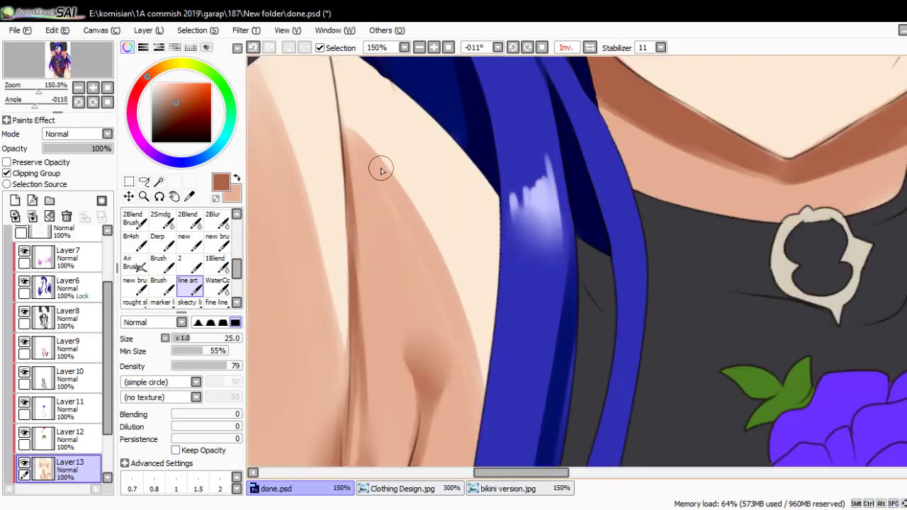
drag(333, 210, 375, 344)
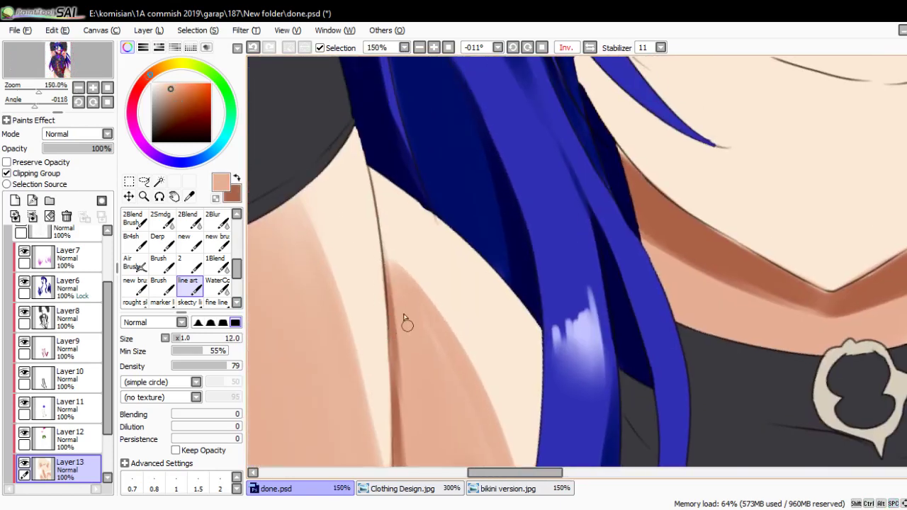
key(bracketright)
mouse_move(403, 317)
mouse_down()
mouse_move(374, 213)
mouse_move(387, 156)
mouse_move(390, 226)
mouse_up()
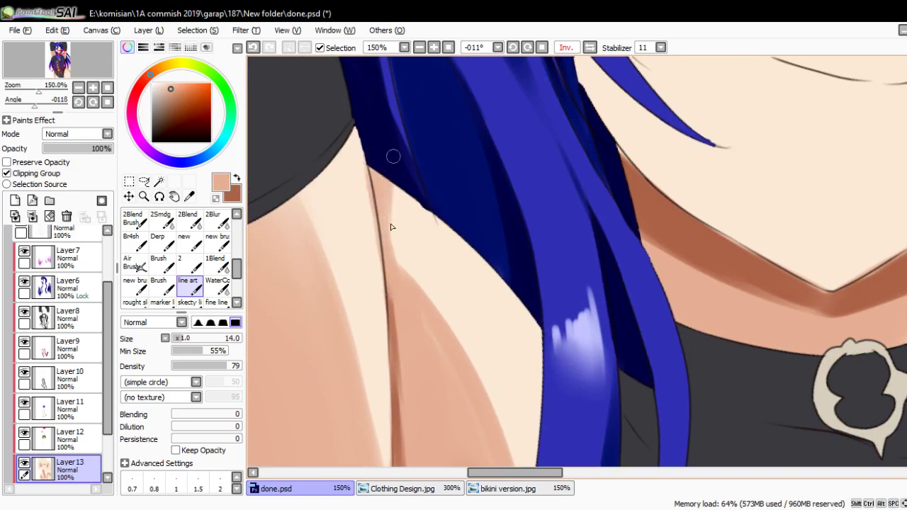
scroll(411, 331, down, 5)
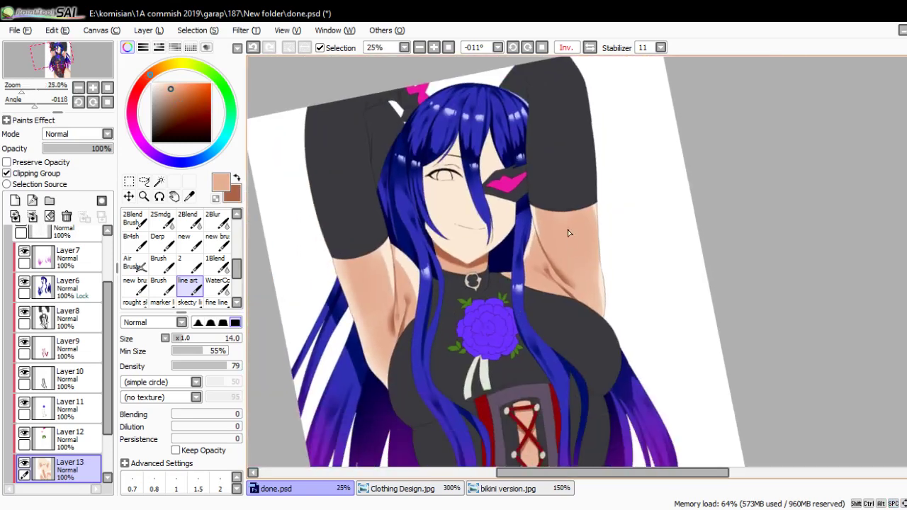
scroll(568, 229, up, 4)
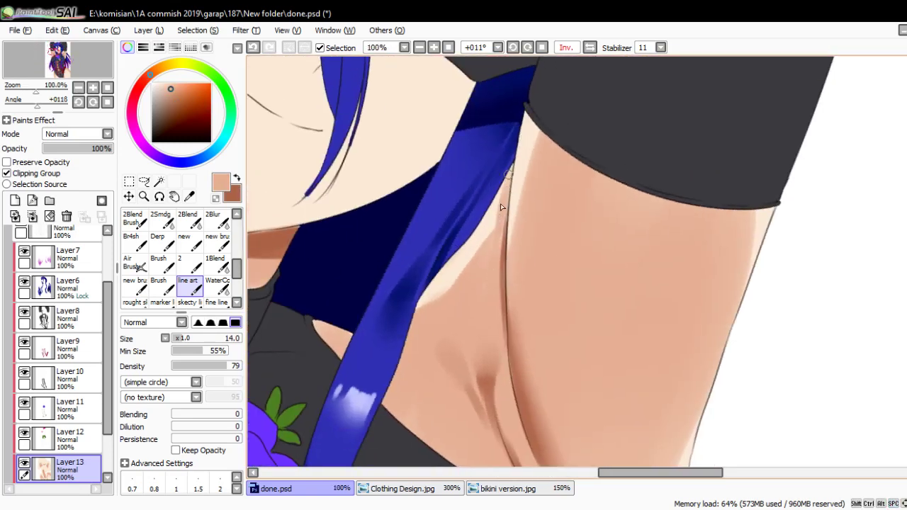
- Choose a slightly darker salmon and paint hair shadows on the forehead beneath the fringe, enlarging the line art brush to size 40
scroll(490, 311, down, 7)
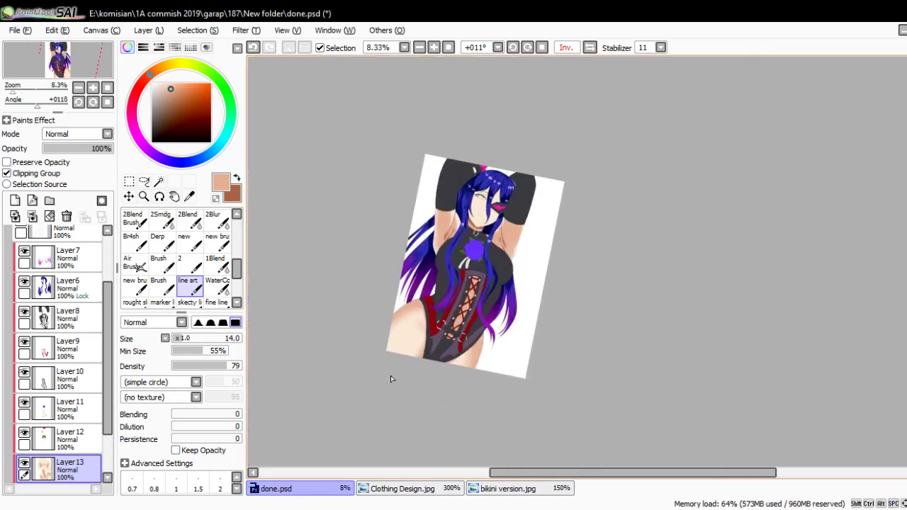
scroll(390, 375, up, 2)
scroll(442, 324, up, 2)
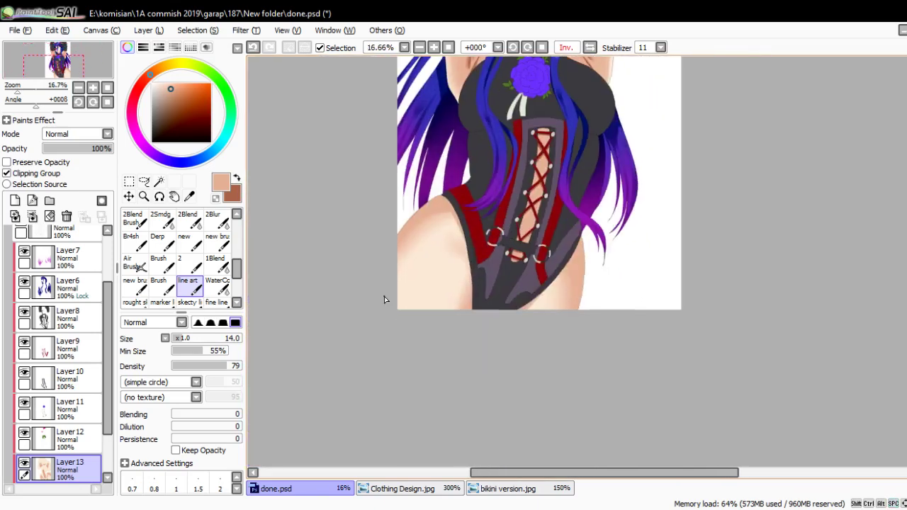
drag(510, 168, 435, 379)
scroll(449, 379, up, 3)
drag(457, 323, 446, 367)
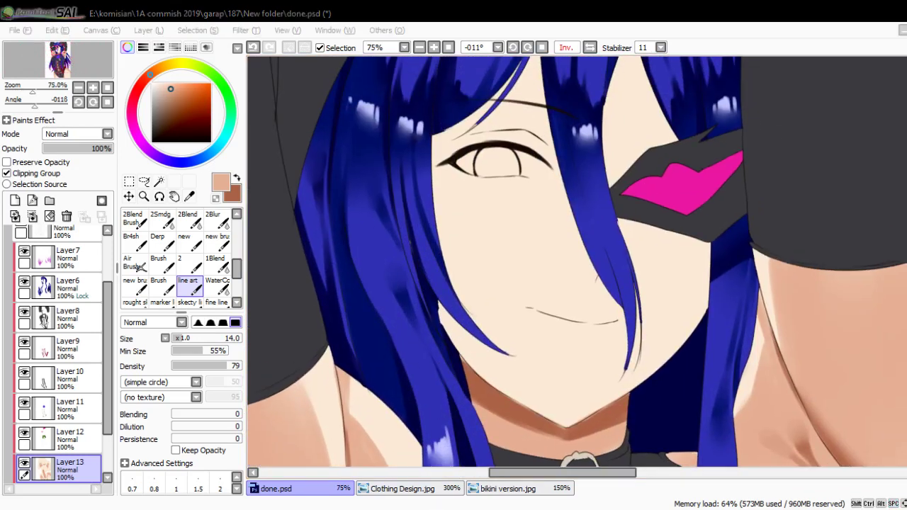
drag(490, 208, 299, 163)
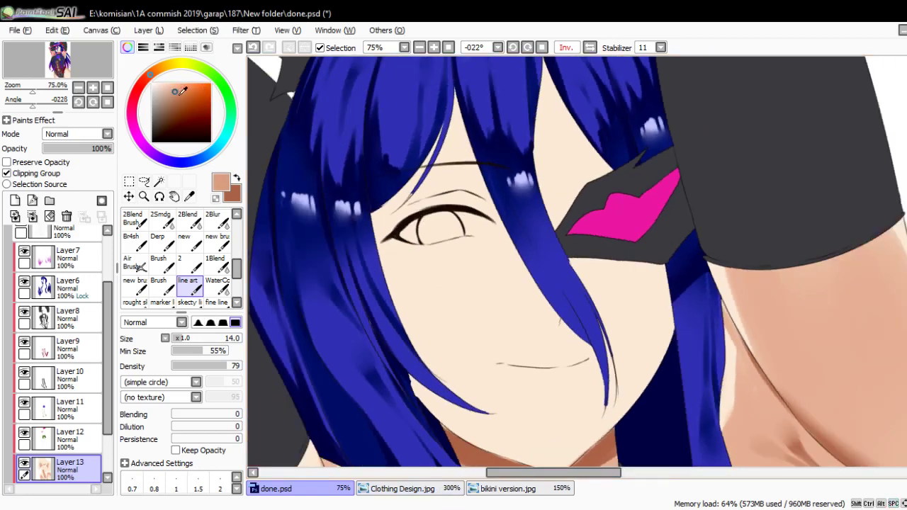
key(bracketright)
mouse_move(374, 216)
mouse_down()
mouse_move(472, 60)
mouse_move(407, 172)
mouse_move(452, 125)
mouse_move(500, 190)
mouse_move(467, 129)
mouse_move(488, 183)
mouse_up()
key(bracketright)
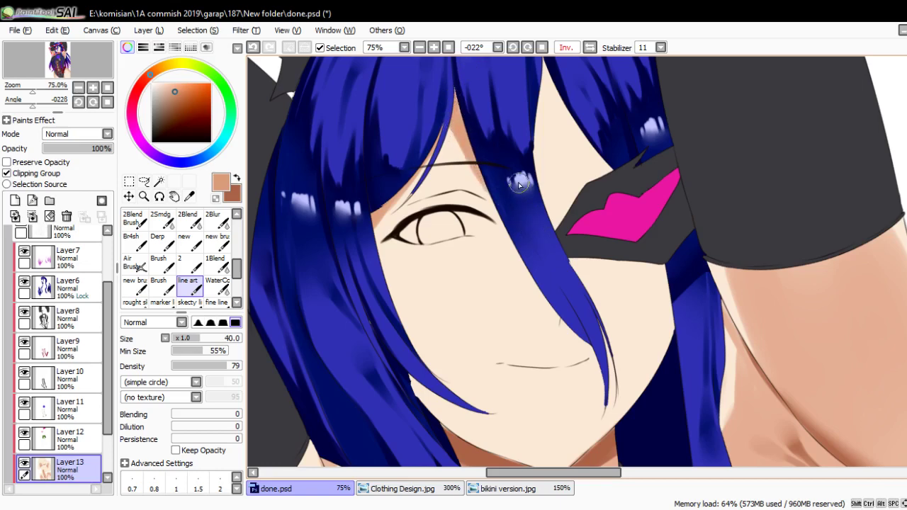
- Paint darker salmon shadows beneath the fringe on the masked side of the forehead at size 40
scroll(513, 170, up, 2)
scroll(489, 155, up, 2)
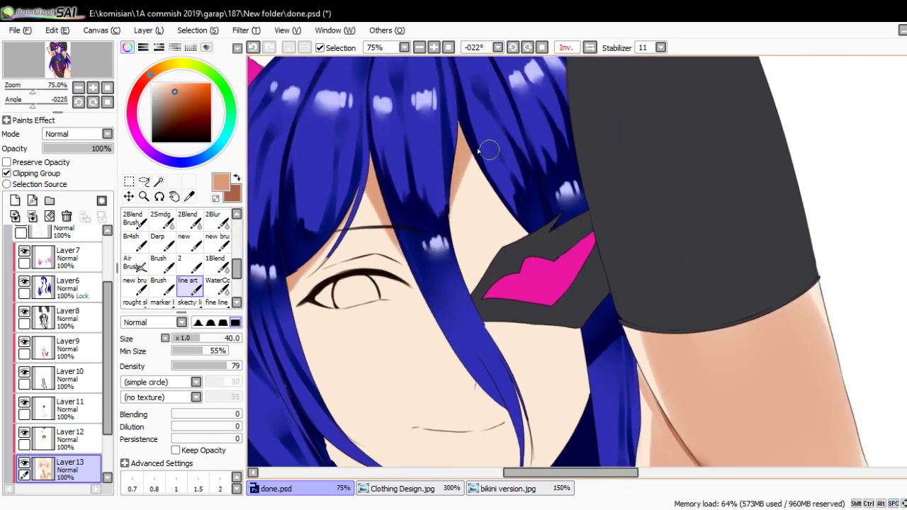
drag(489, 149, 502, 193)
- Shade the eyelid and the skin under the eye with darker salmon, and blend with the watercolour brush at sizes 30 and 35
mouse_move(448, 278)
mouse_down()
mouse_move(480, 165)
mouse_move(397, 298)
mouse_move(437, 293)
mouse_move(403, 423)
mouse_up()
key(bracketleft)
key(bracketleft)
mouse_move(462, 431)
mouse_down()
mouse_move(452, 328)
mouse_move(441, 348)
mouse_move(469, 282)
mouse_move(431, 359)
mouse_move(483, 257)
mouse_up()
click(218, 286)
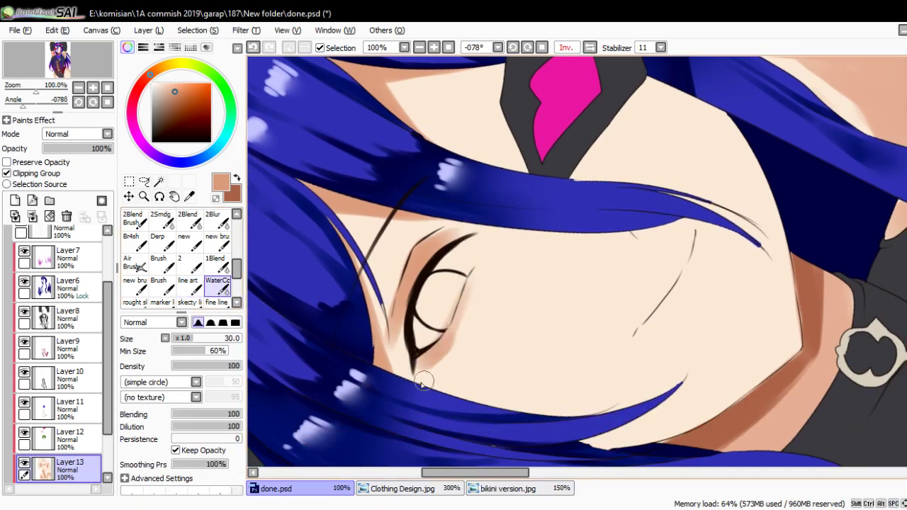
key(bracketright)
scroll(418, 383, down, 4)
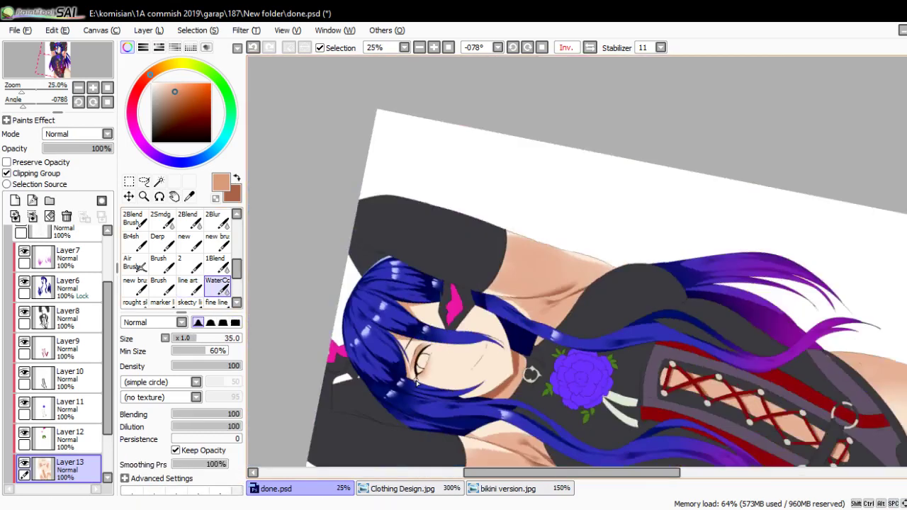
- Paint a narrow darker salmon shadow inside the longer jawline from chin to hair with the line art brush at sizes 12 and 14
drag(418, 383, 425, 332)
scroll(425, 333, up, 2)
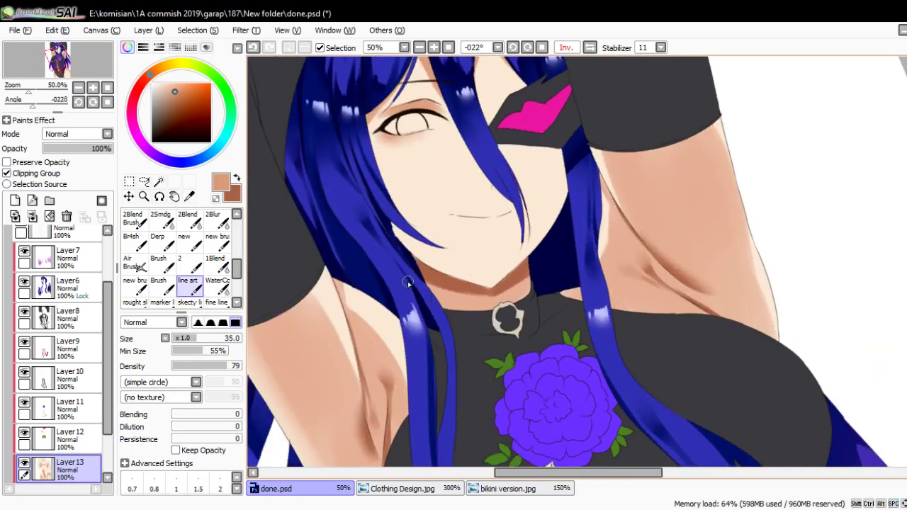
scroll(408, 283, up, 2)
drag(390, 197, 373, 274)
key(bracketleft)
key(bracketleft)
drag(418, 372, 388, 239)
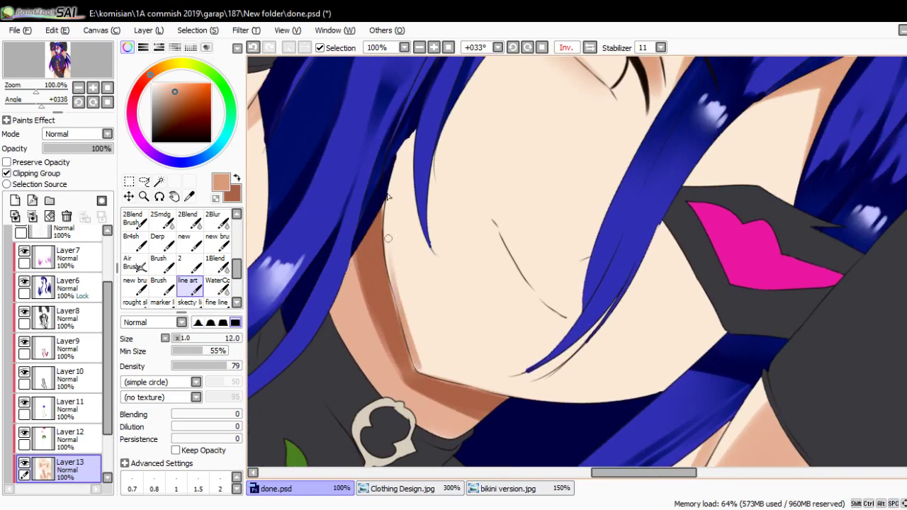
key(bracketright)
drag(386, 177, 393, 281)
- Shade the cheek along the long hair strand below the uncovered eye with darker salmon at size 14
mouse_move(390, 212)
mouse_down()
mouse_move(430, 92)
mouse_move(395, 167)
mouse_move(424, 98)
mouse_move(423, 211)
mouse_move(411, 125)
mouse_move(418, 222)
mouse_up()
key(Home)
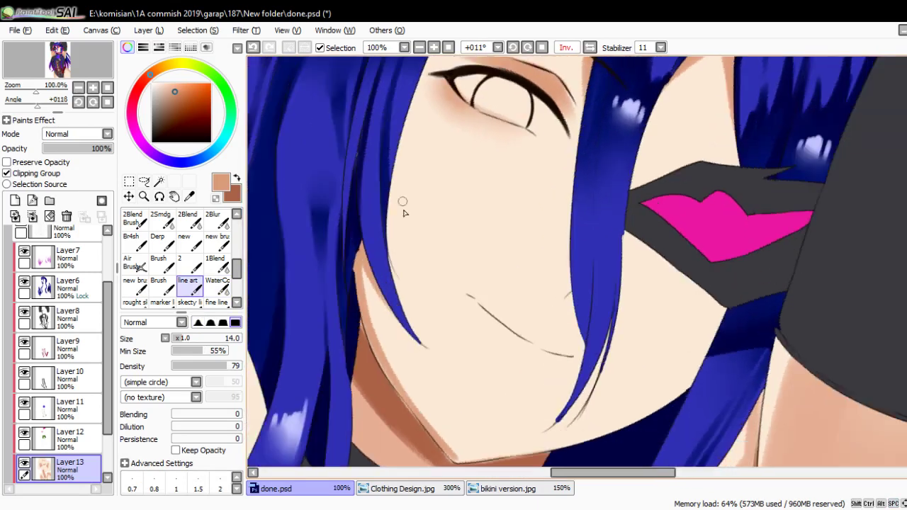
drag(414, 370, 409, 132)
scroll(413, 103, down, 5)
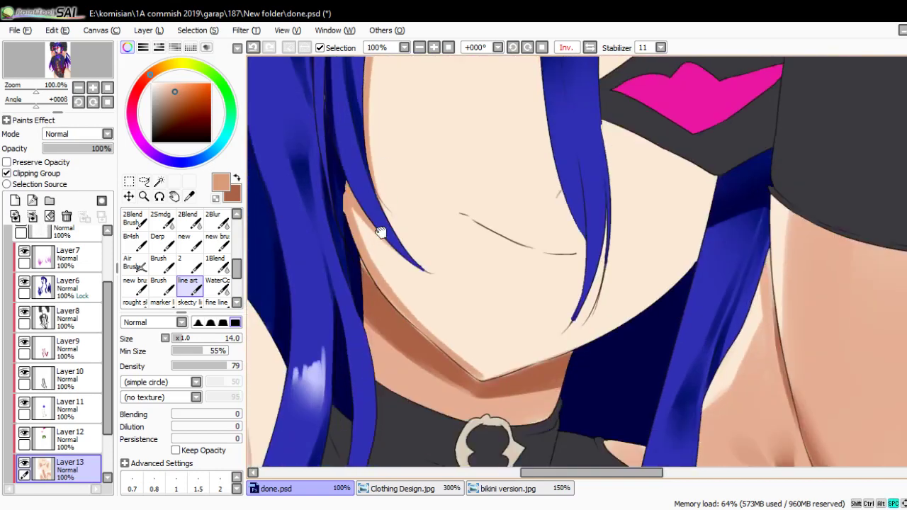
- Paint a darker salmon shadow along the cheek edge beneath the eye mask with the line art brush at size 30
mouse_move(452, 321)
mouse_down()
mouse_move(461, 203)
mouse_move(440, 195)
mouse_move(411, 197)
mouse_move(415, 309)
mouse_up()
key(])
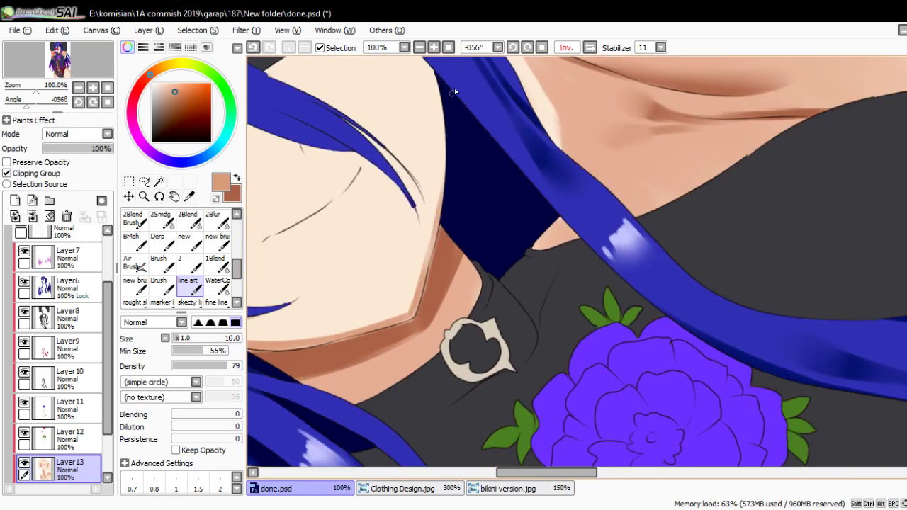
drag(454, 90, 483, 258)
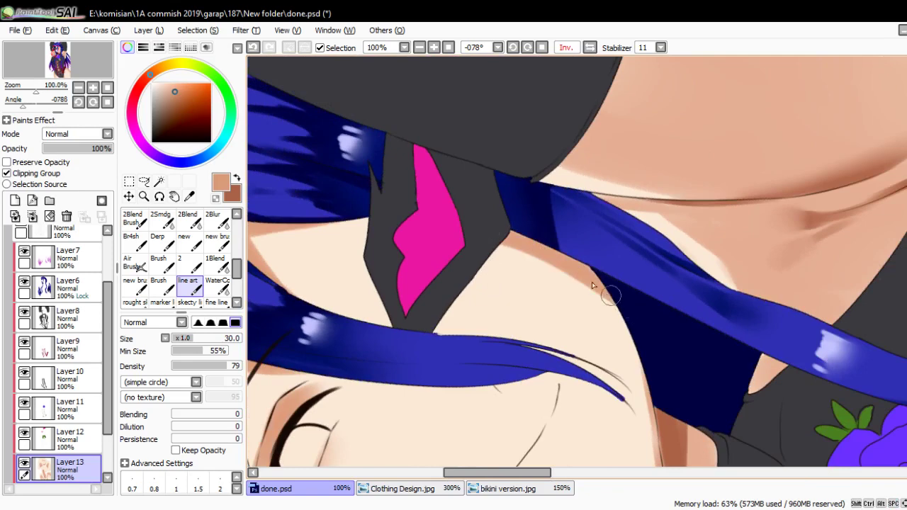
mouse_move(538, 246)
mouse_down()
mouse_move(607, 279)
mouse_move(541, 206)
mouse_up()
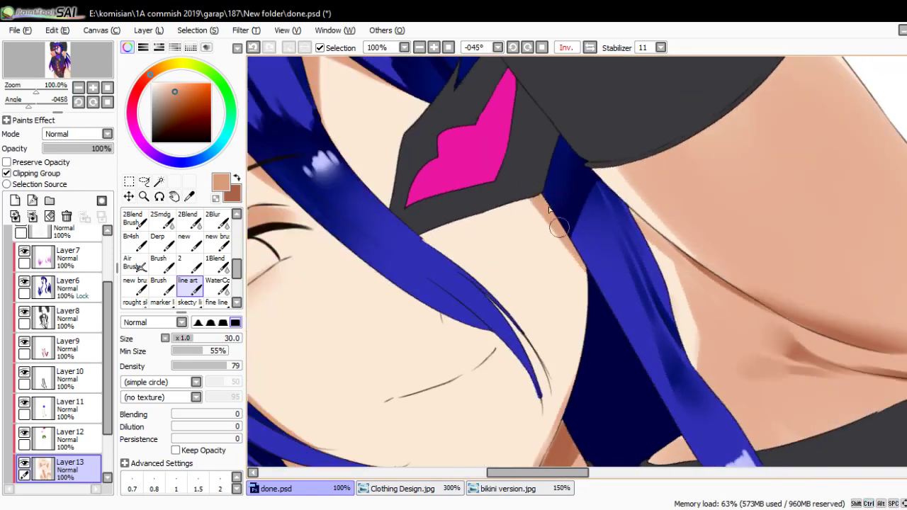
drag(570, 241, 507, 171)
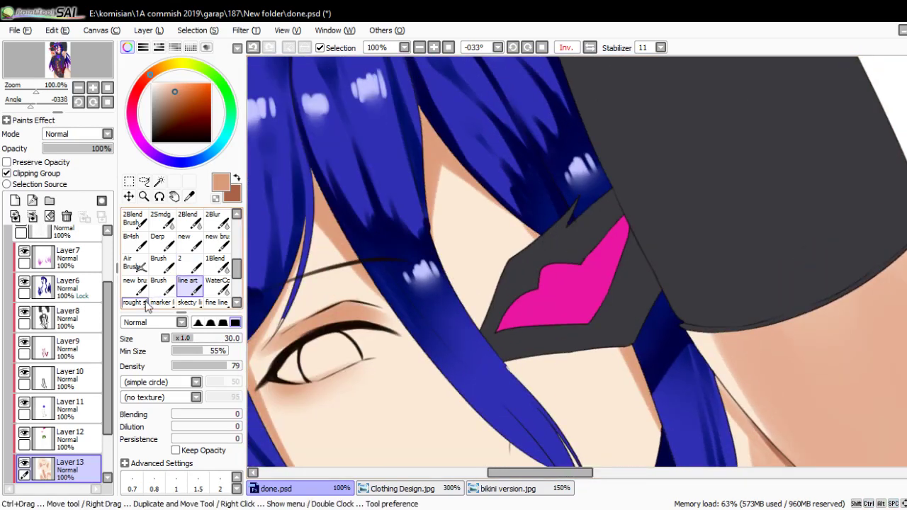
- Make Layer4 active and pick the near-black eyelash colour for drawing facial lines
scroll(69, 306, up, 3)
click(63, 271)
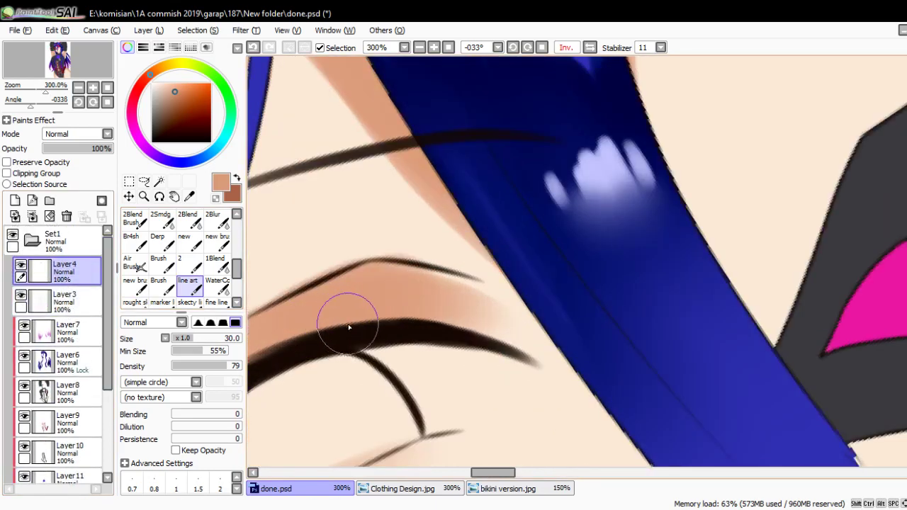
scroll(345, 274, up, 4)
right_click(360, 330)
scroll(496, 229, down, 4)
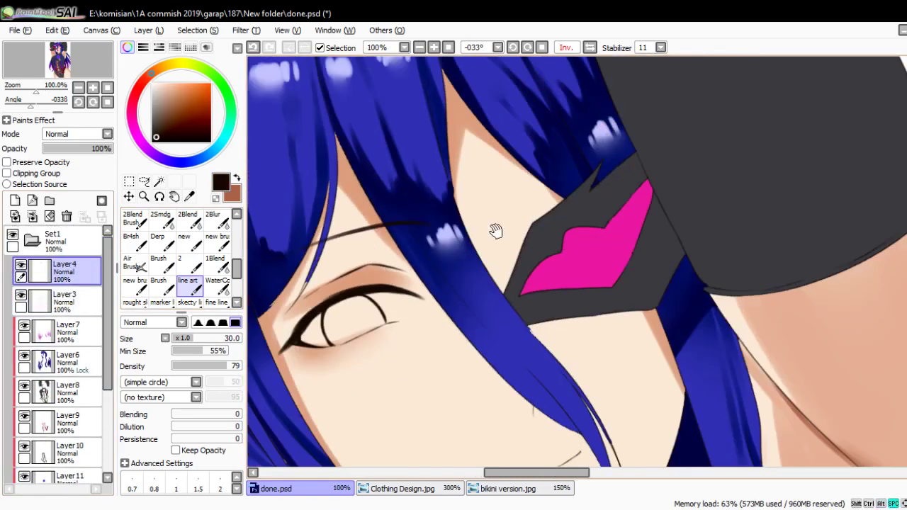
drag(496, 228, 489, 232)
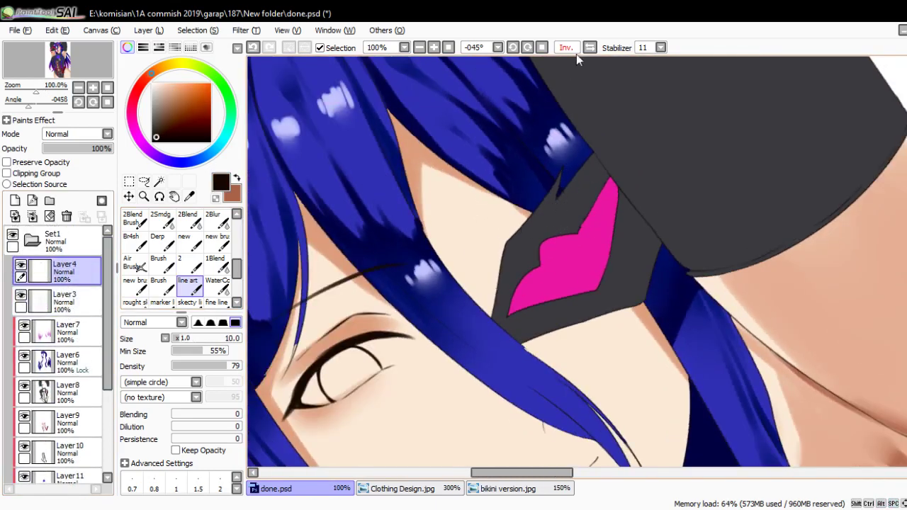
- Try to draw the missing eyebrow above the mask with near-black strokes at size 8 in the mirrored view
click(589, 47)
scroll(603, 113, down, 4)
scroll(603, 114, up, 5)
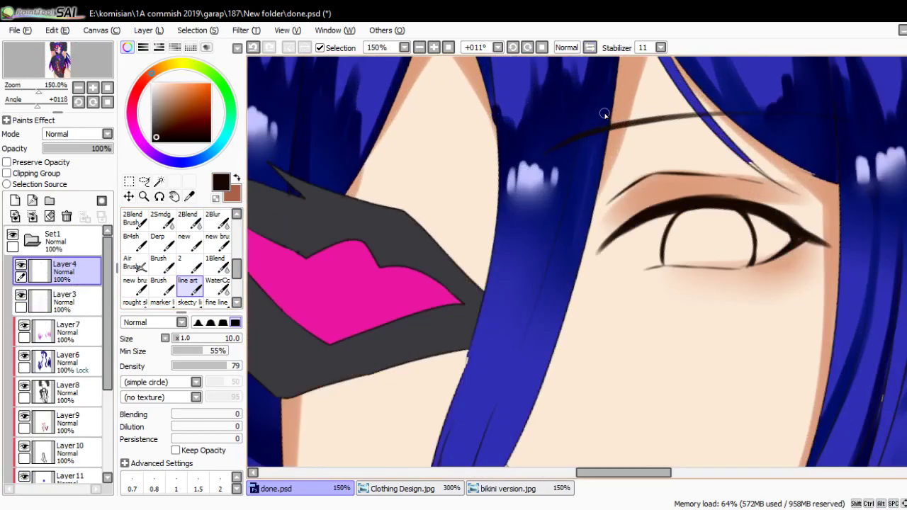
drag(410, 177, 433, 188)
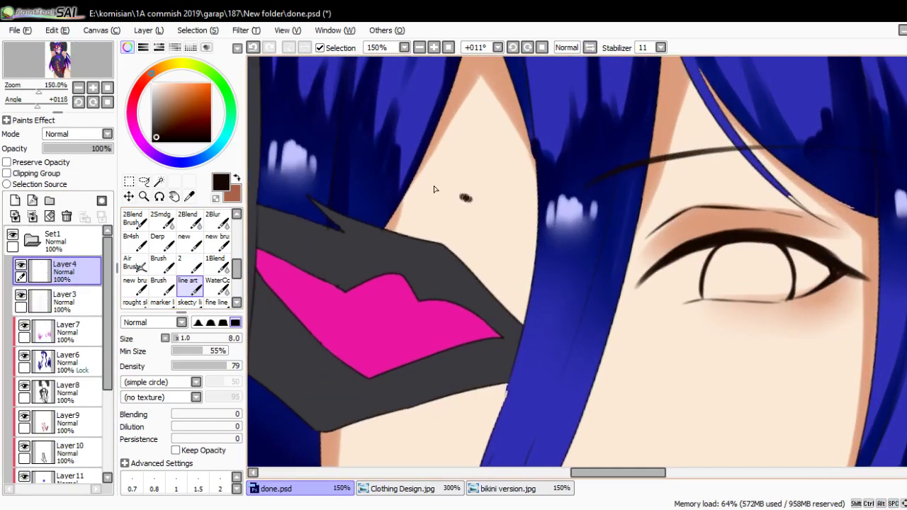
scroll(580, 257, down, 3)
scroll(580, 257, up, 1)
scroll(581, 257, up, 2)
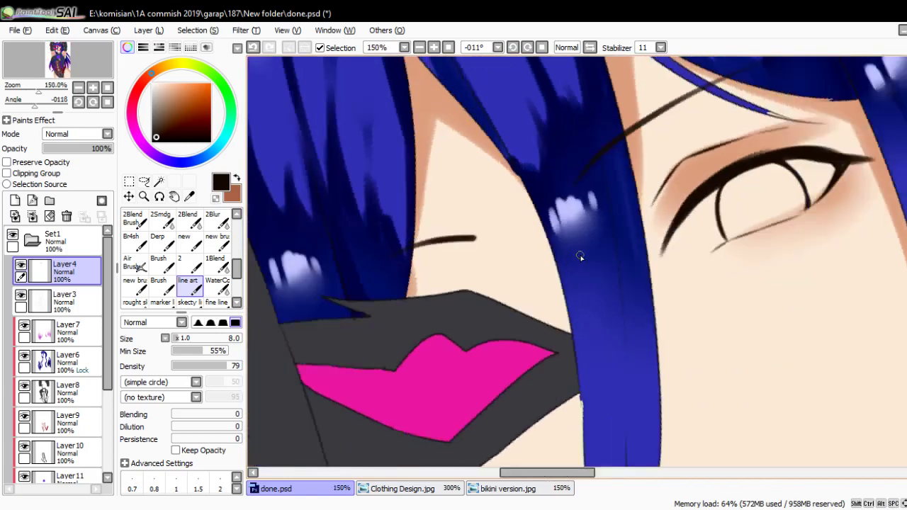
drag(474, 275, 518, 252)
key(ctrl+z)
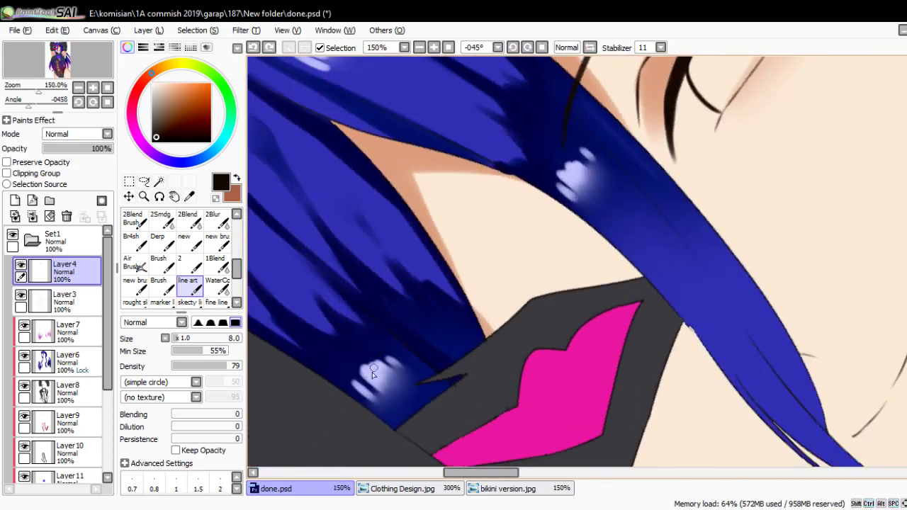
drag(365, 374, 502, 267)
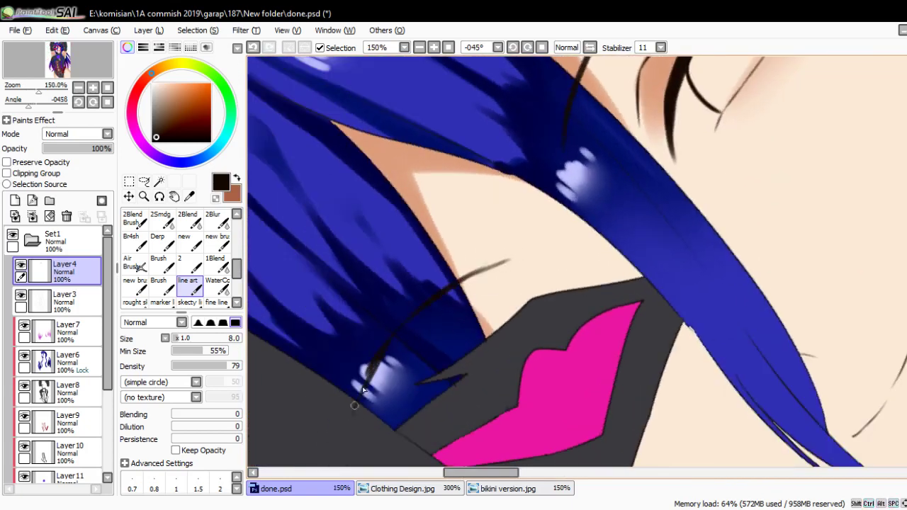
scroll(363, 390, down, 5)
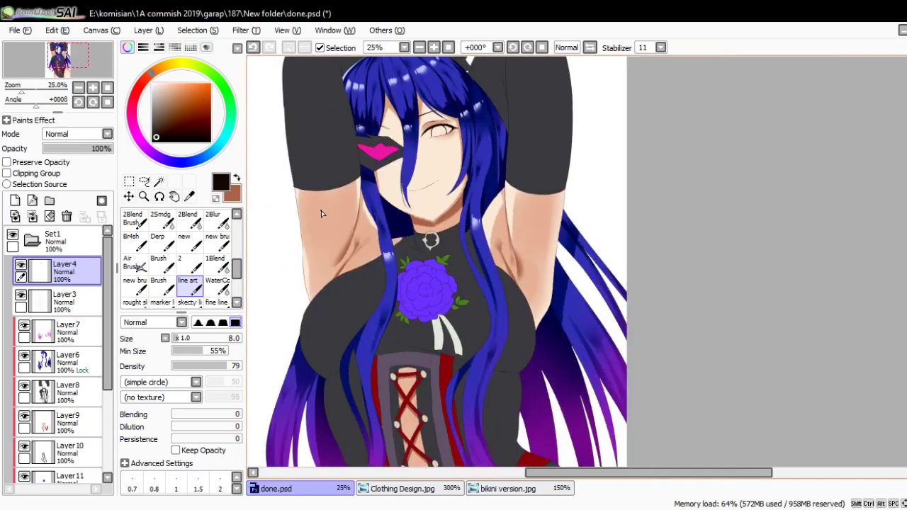
scroll(321, 210, up, 2)
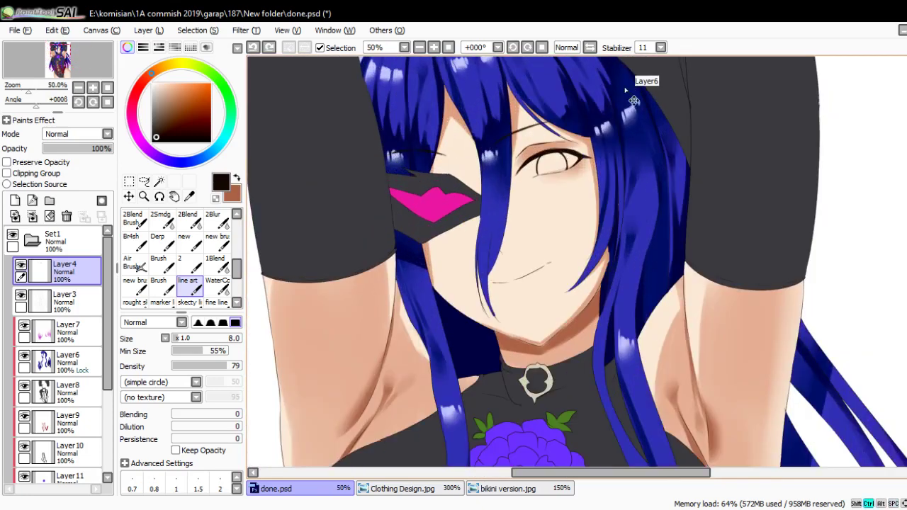
click(589, 48)
drag(698, 199, 589, 224)
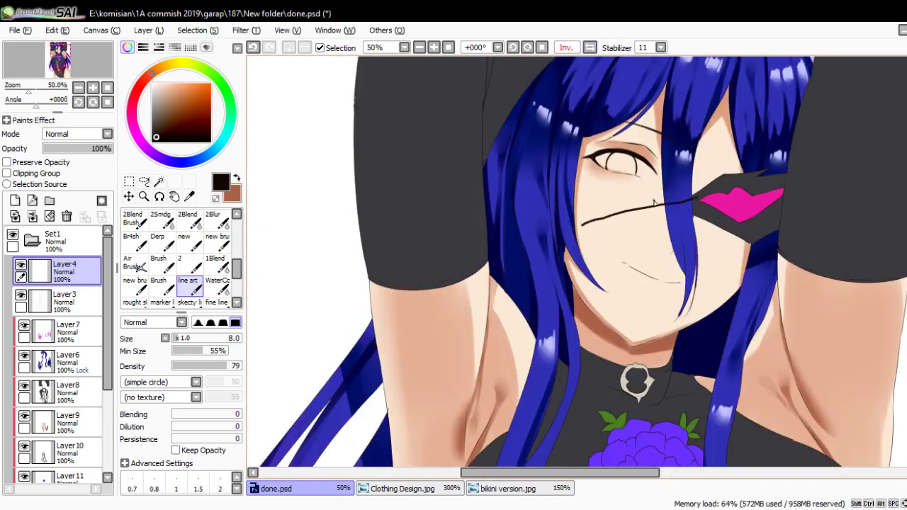
key(ctrl+z)
- Draw a thin tapering near-black eyebrow above the eye mask, running over the hair, at size 8
scroll(542, 215, up, 2)
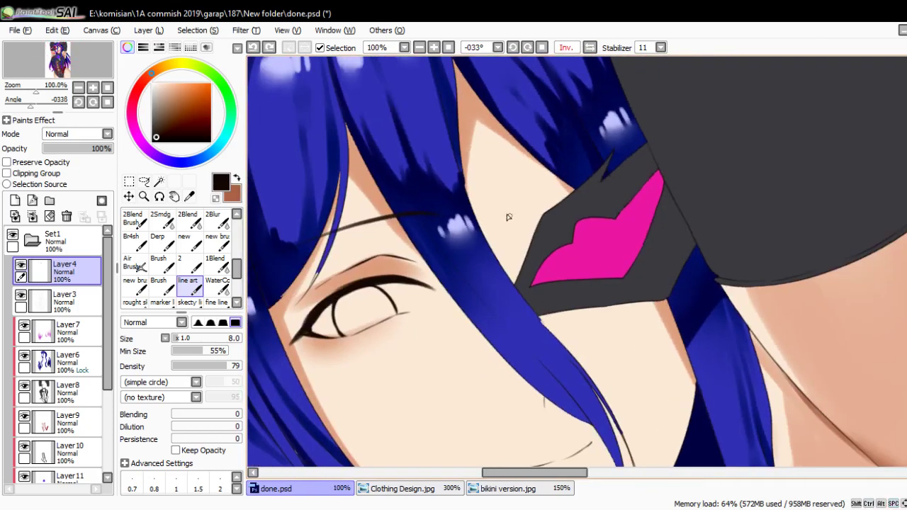
drag(508, 217, 560, 160)
key(ctrl+z)
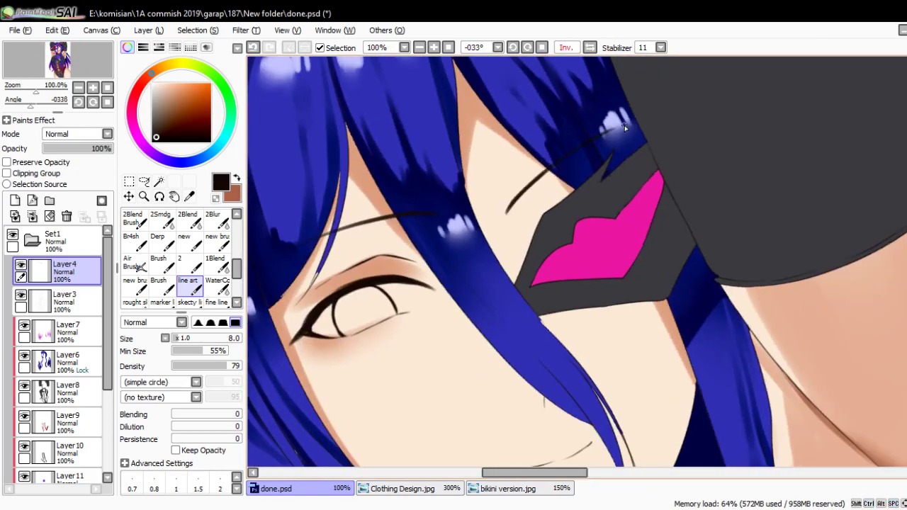
- On Layer13, paint a salmon shadow on the skin along the upper edge of the eye mask at size 16
key(End)
scroll(64, 354, down, 4)
click(96, 423)
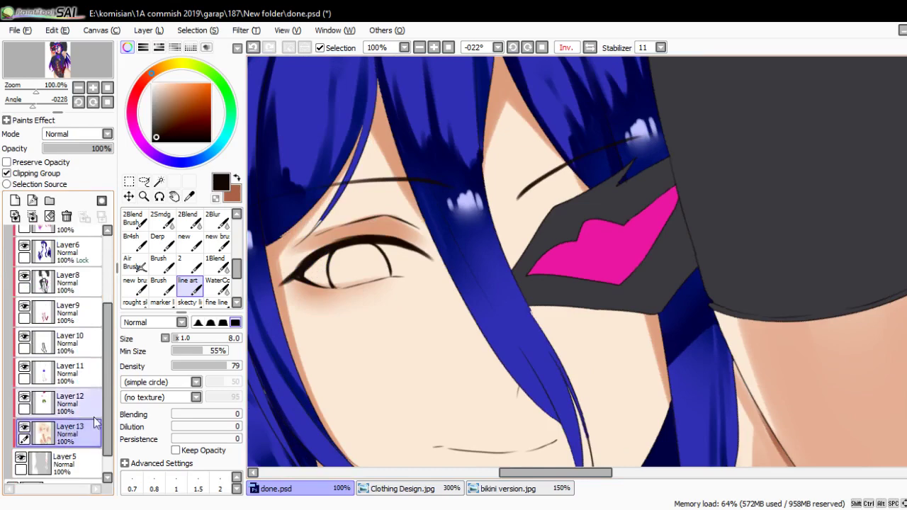
key(x)
alt+click(460, 162)
scroll(612, 197, up, 1)
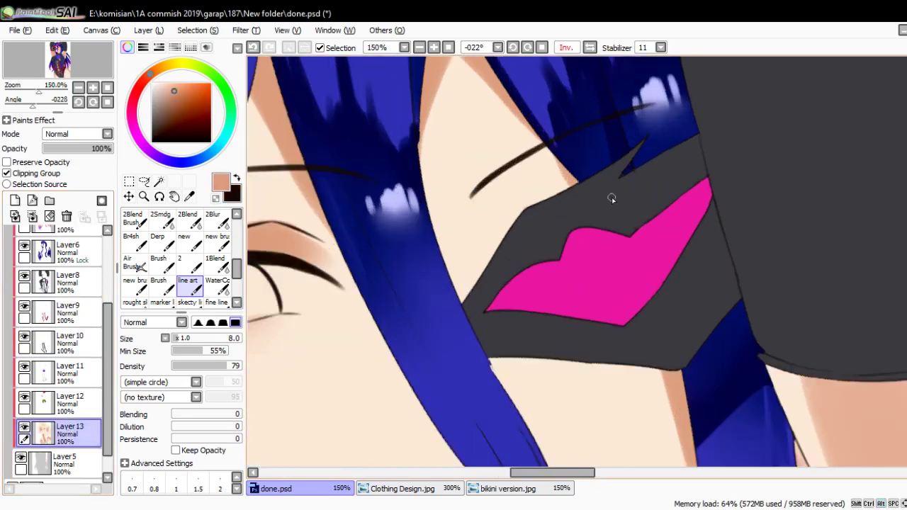
key(Delete)
key(bracketright)
key(bracketright)
key(bracketright)
key(bracketright)
key(bracketright)
drag(492, 279, 557, 187)
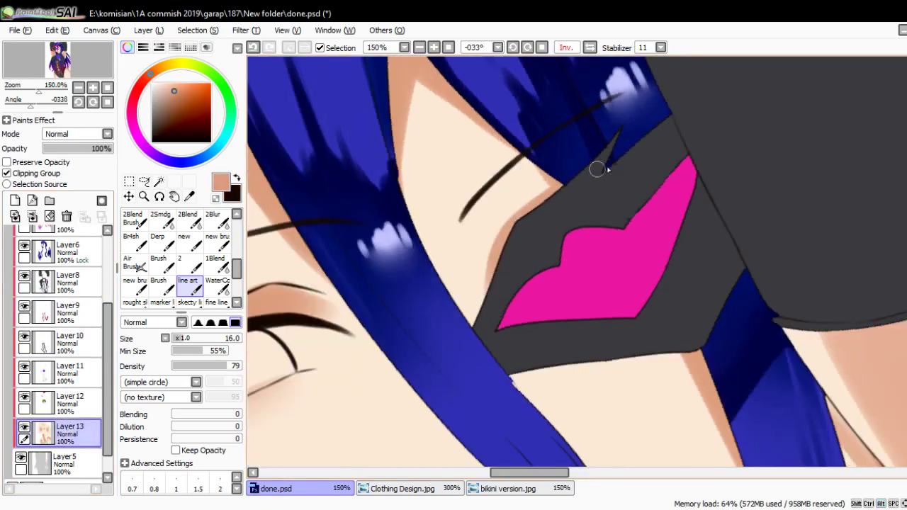
drag(603, 155, 556, 314)
- Shade the mouth corners and the area under the lower lip with salmon, and blend with the watercolour brush at size 35
drag(508, 278, 528, 306)
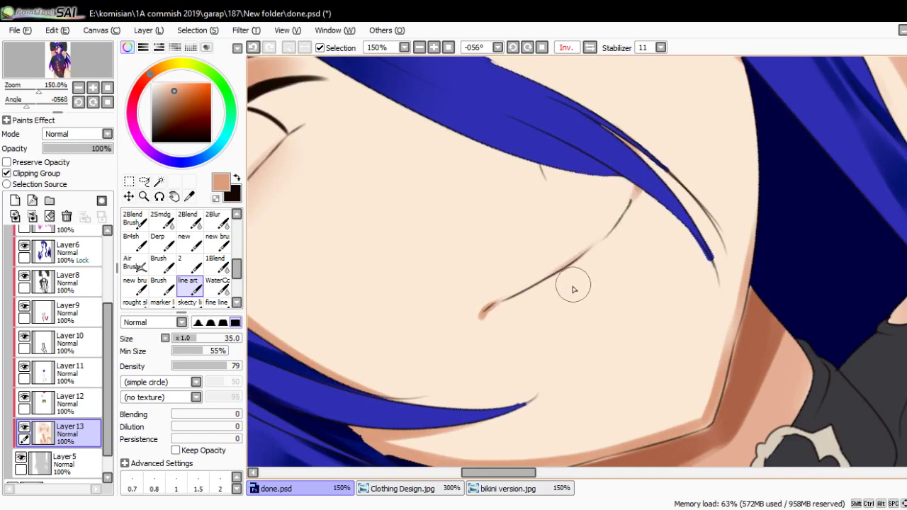
key(bracketright)
drag(551, 299, 634, 237)
key(ctrl+z)
mouse_move(542, 294)
mouse_down()
mouse_move(642, 226)
mouse_move(575, 290)
mouse_move(667, 198)
mouse_move(590, 271)
mouse_up()
key(ctrl+z)
click(217, 284)
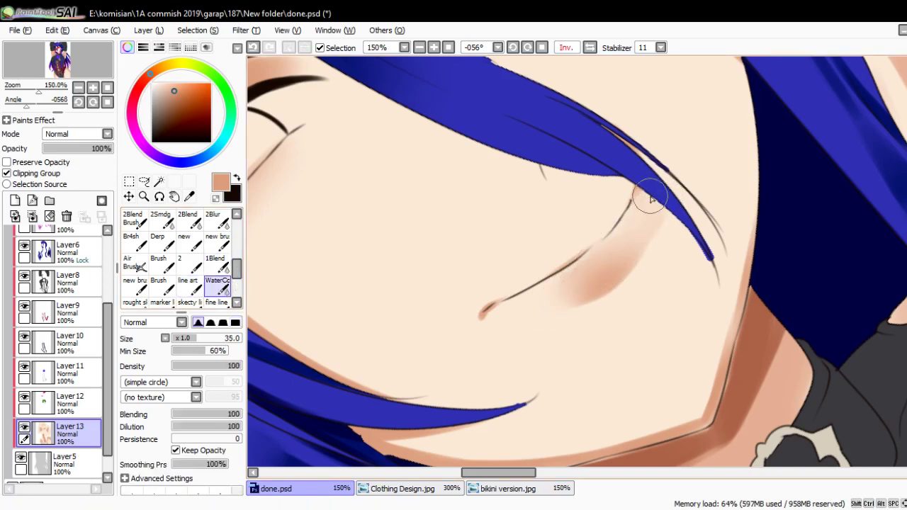
scroll(648, 198, down, 5)
scroll(644, 201, up, 6)
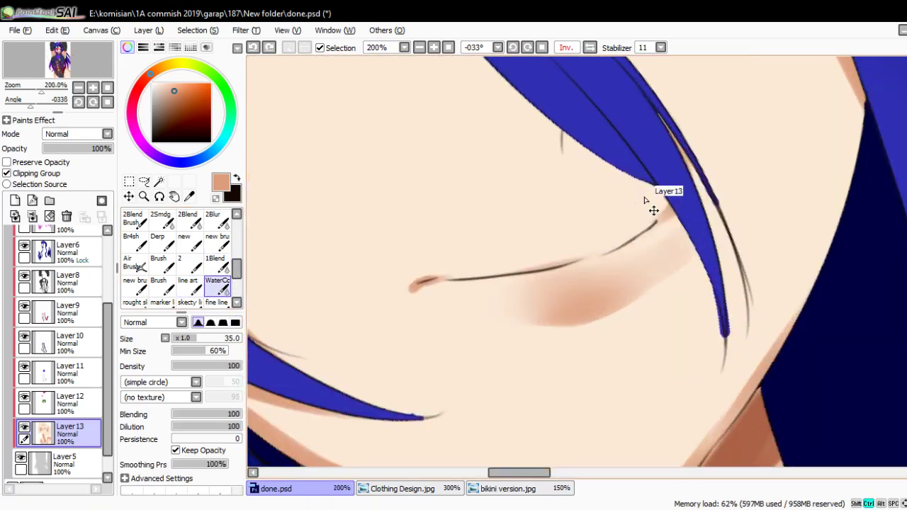
- Refine the lower lip shadow with the line art brush at size 20, and soften it with the watercolour brush at sizes 30 and 25
mouse_move(643, 198)
mouse_down()
mouse_move(495, 253)
mouse_move(486, 202)
mouse_up()
key(n)
key(bracketleft)
key(bracketleft)
key(bracketleft)
key(bracketleft)
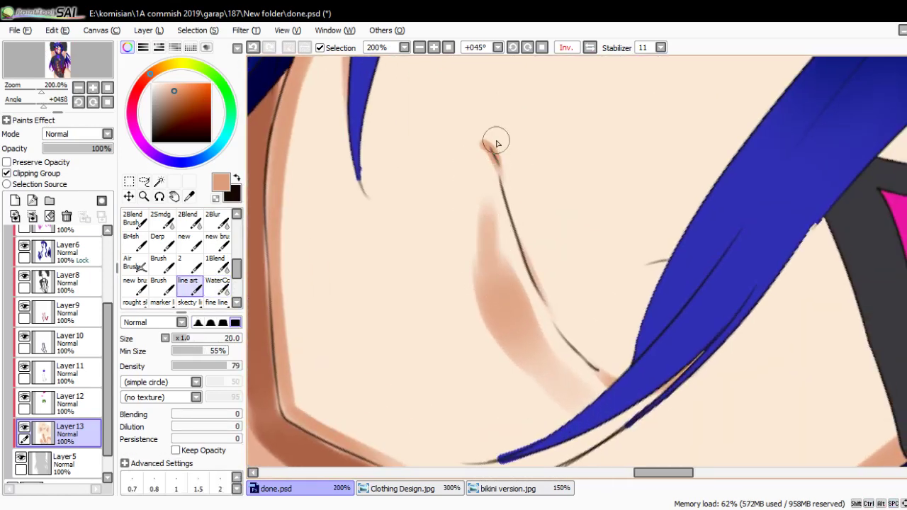
click(217, 285)
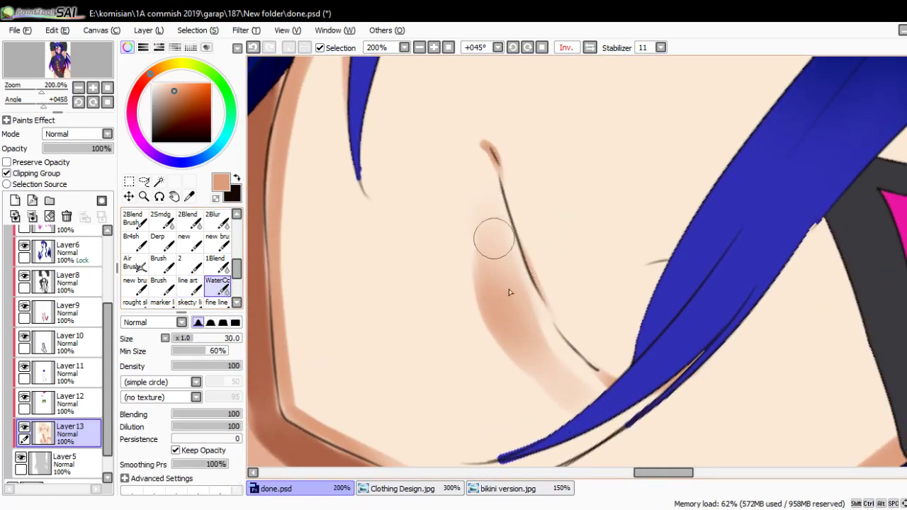
key(Delete)
key(Delete)
key(Delete)
key(Delete)
key(Delete)
key(Delete)
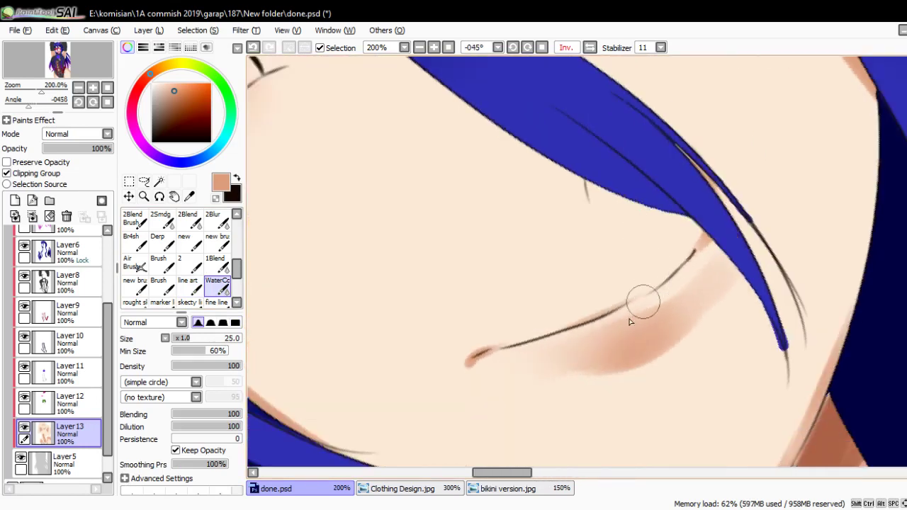
- Examine the mouth shading and the whole face close up and from afar, in both normal and mirrored orientation
scroll(753, 243, down, 3)
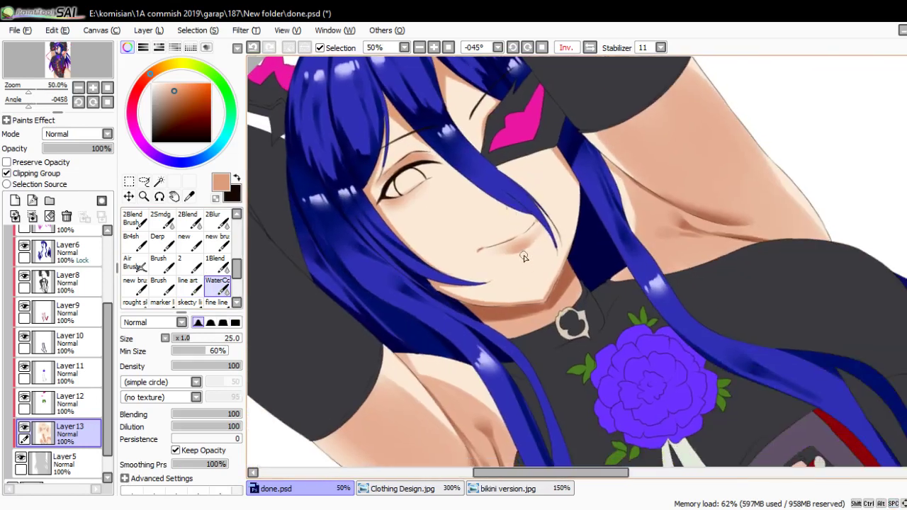
key(End)
key(End)
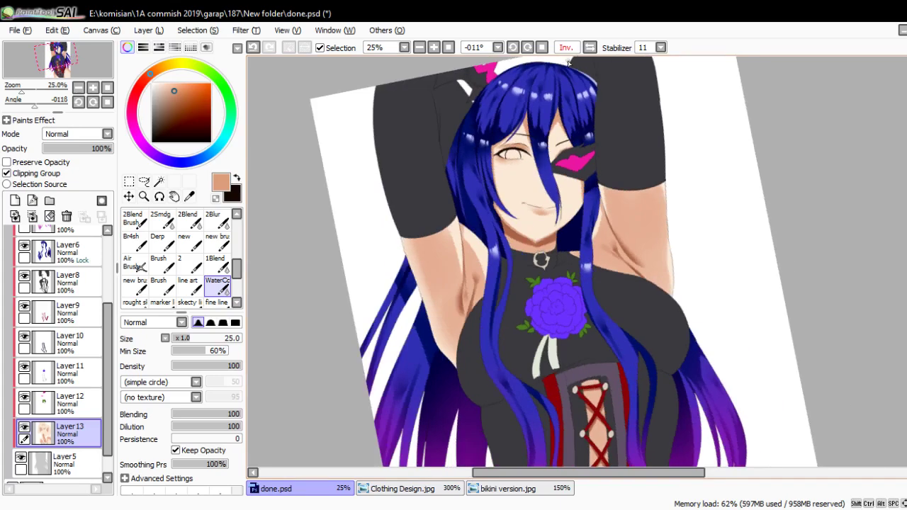
scroll(583, 224, up, 1)
scroll(583, 224, up, 1)
key(Delete)
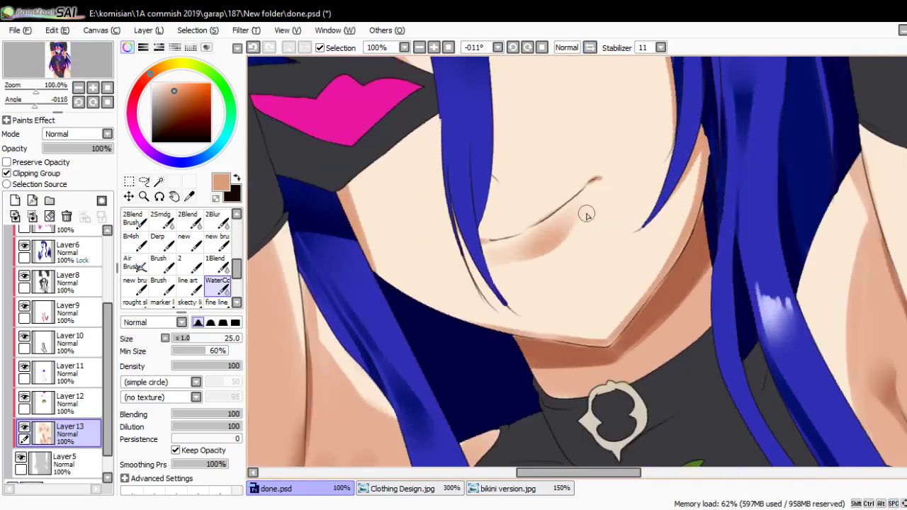
key(End)
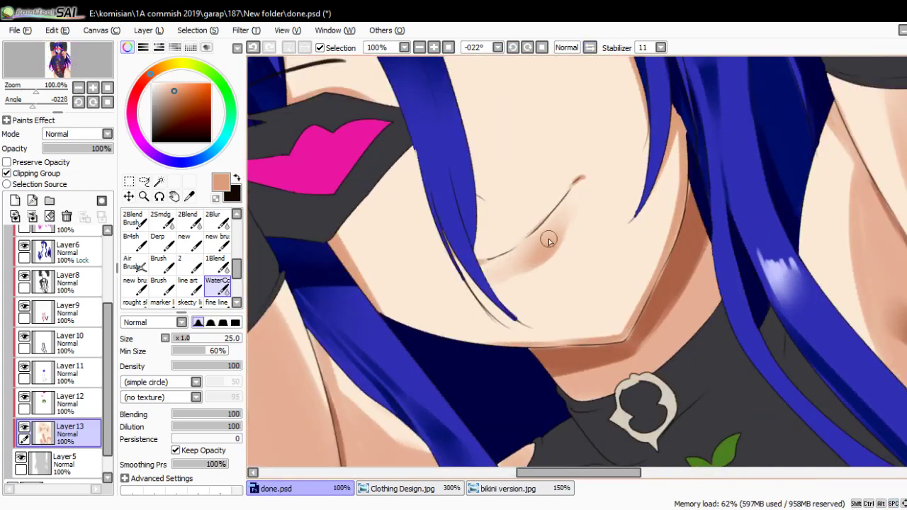
scroll(536, 264, down, 2)
scroll(579, 246, up, 3)
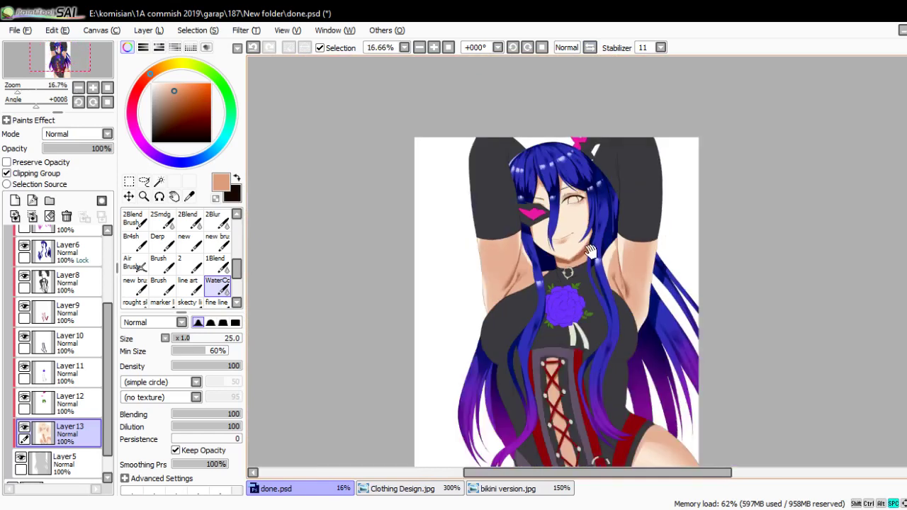
key(Delete)
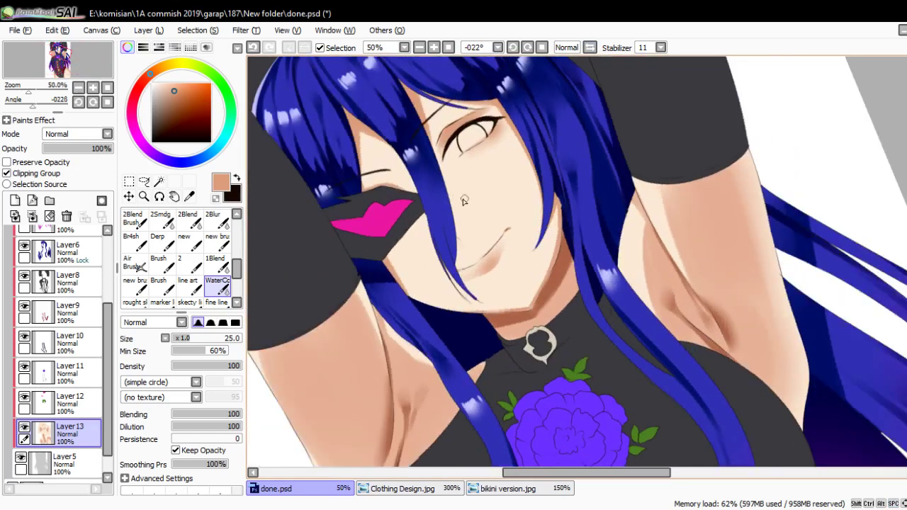
- Airbrush a soft red blush under the open eye and, at size 200, on the cheek below the mask
key(n)
scroll(422, 243, down, 2)
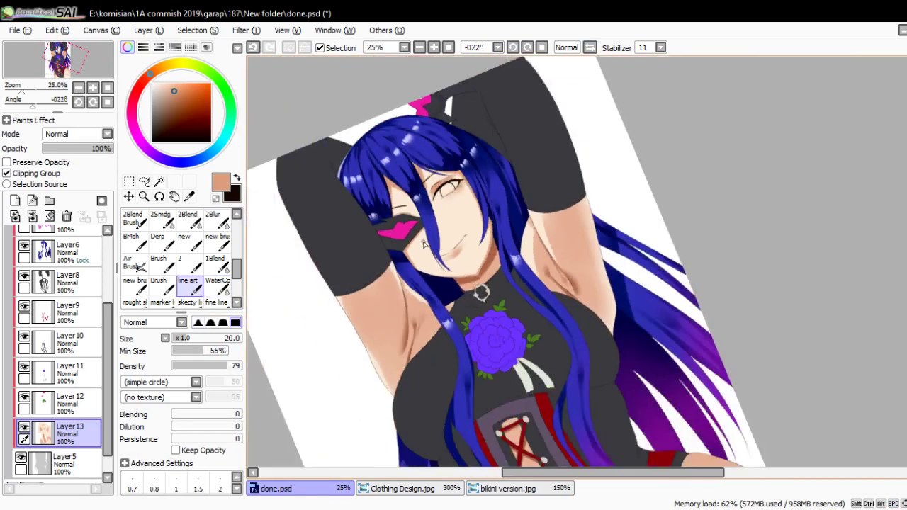
key(End)
key(End)
scroll(306, 225, up, 2)
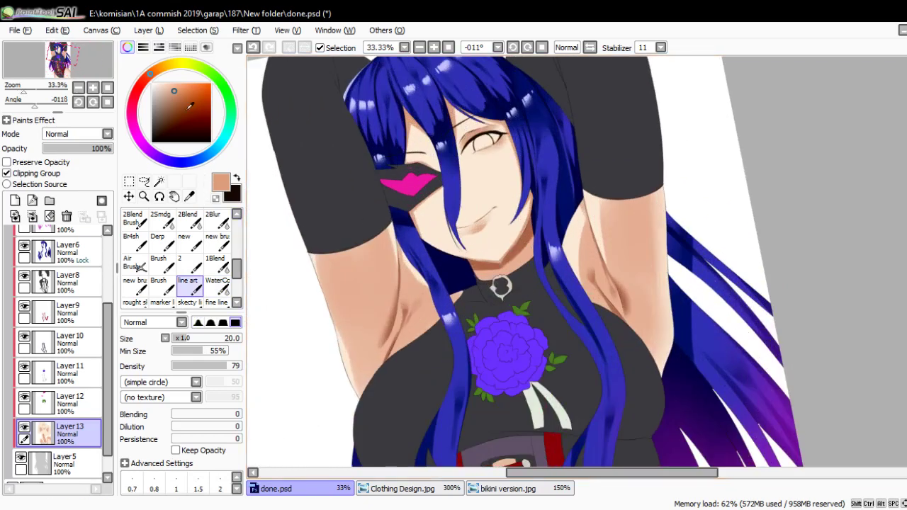
click(134, 99)
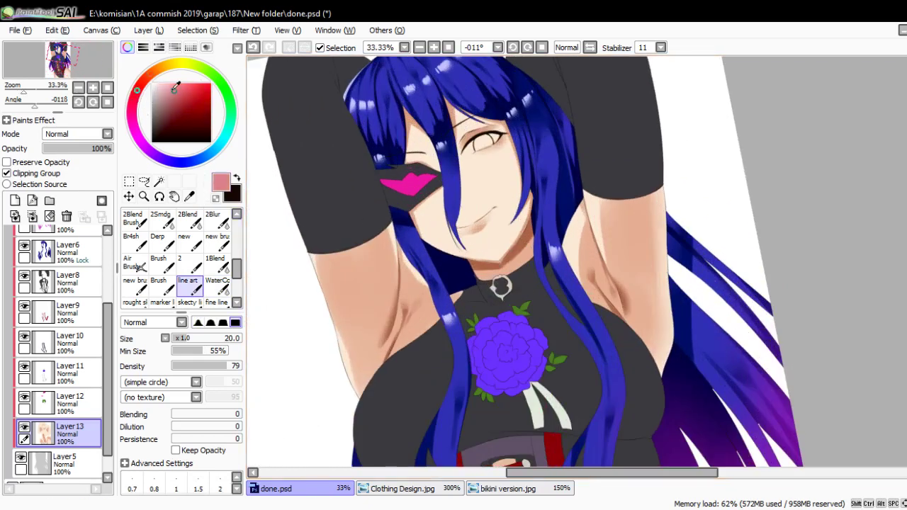
click(133, 262)
scroll(530, 199, up, 1)
key(Delete)
key(Delete)
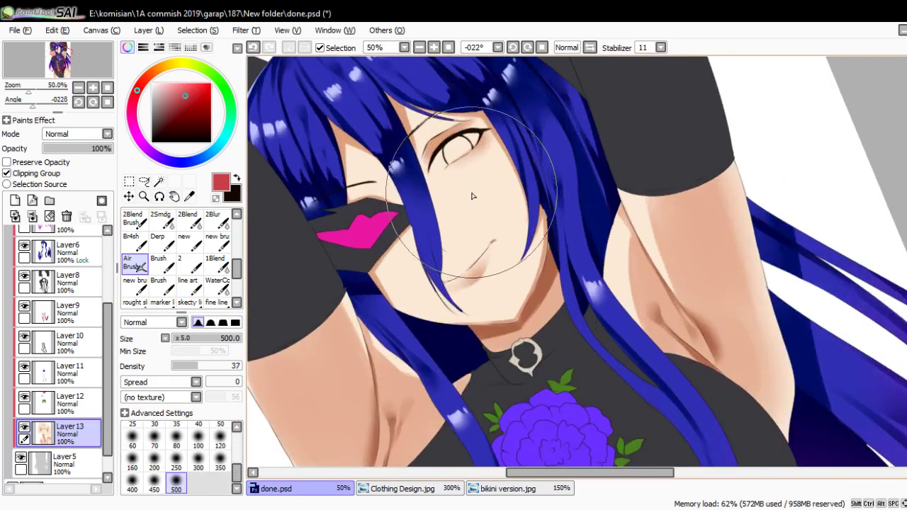
key(bracketleft)
key(bracketleft)
key(bracketleft)
key(bracketleft)
key(bracketleft)
mouse_move(530, 198)
mouse_down()
mouse_move(495, 197)
mouse_move(496, 170)
mouse_move(430, 242)
mouse_move(457, 194)
mouse_up()
key(bracketleft)
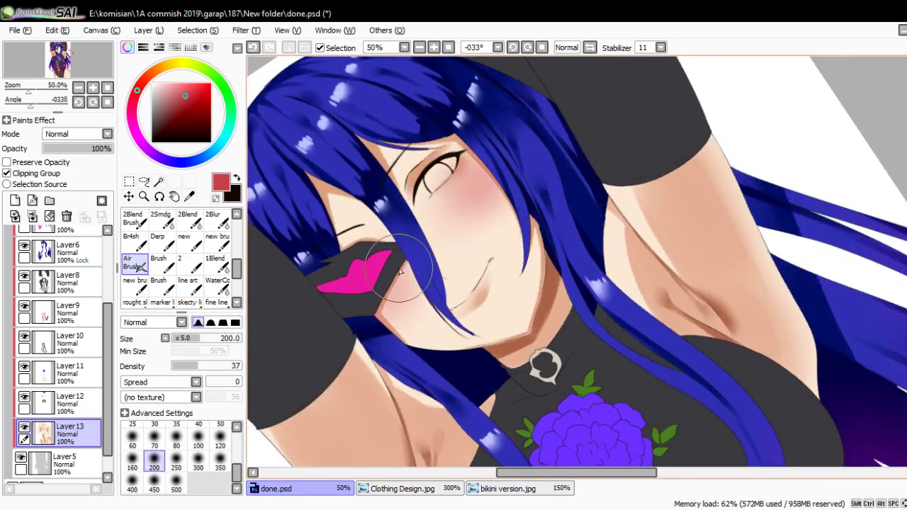
- Shade the tip of the nose in sampled salmon with the line art brush at size 20, and check the whole figure
key(End)
scroll(451, 235, up, 2)
key(End)
key(n)
alt+click(431, 182)
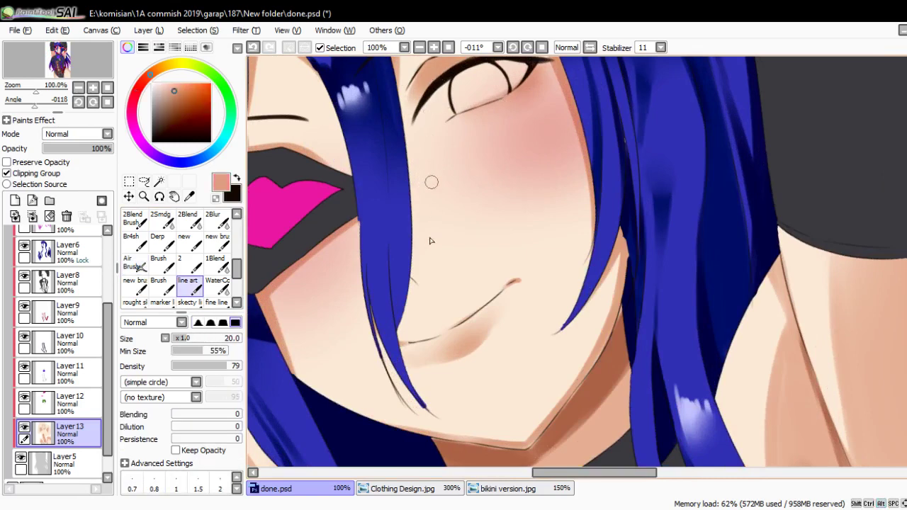
key(End)
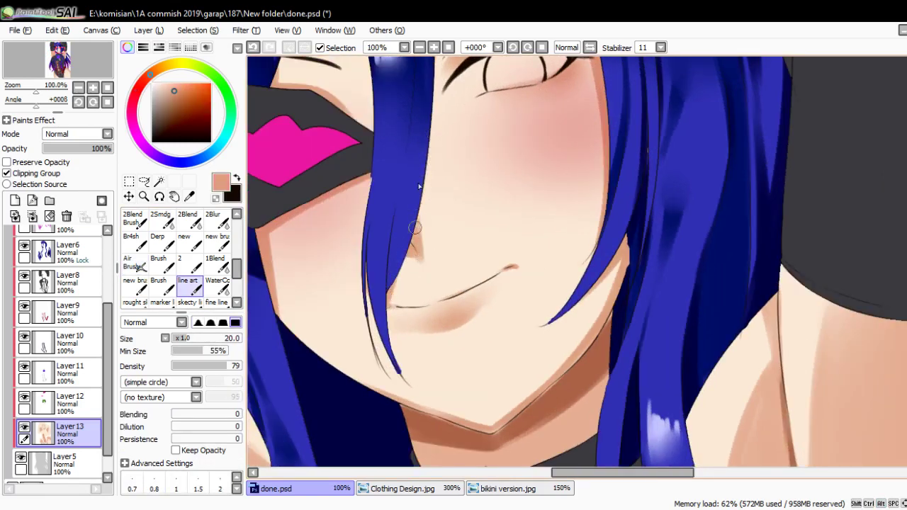
drag(419, 186, 418, 272)
scroll(418, 241, down, 1)
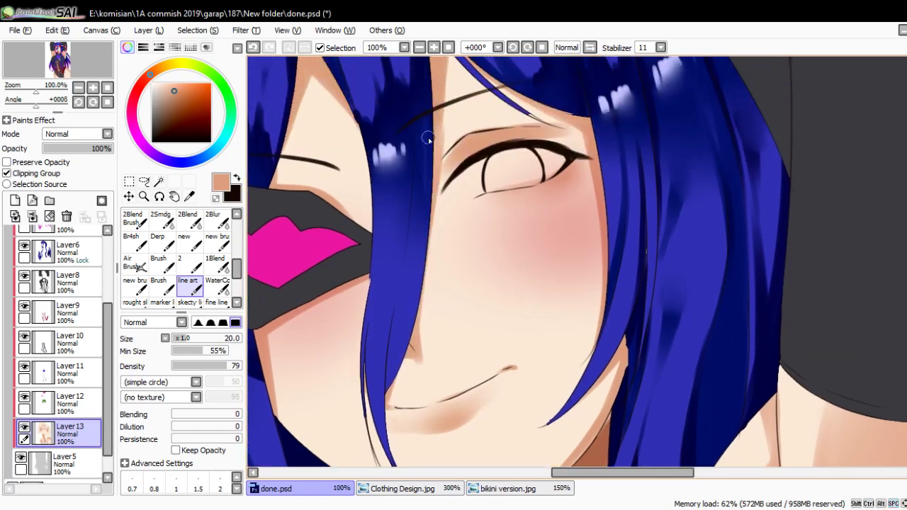
scroll(459, 190, down, 4)
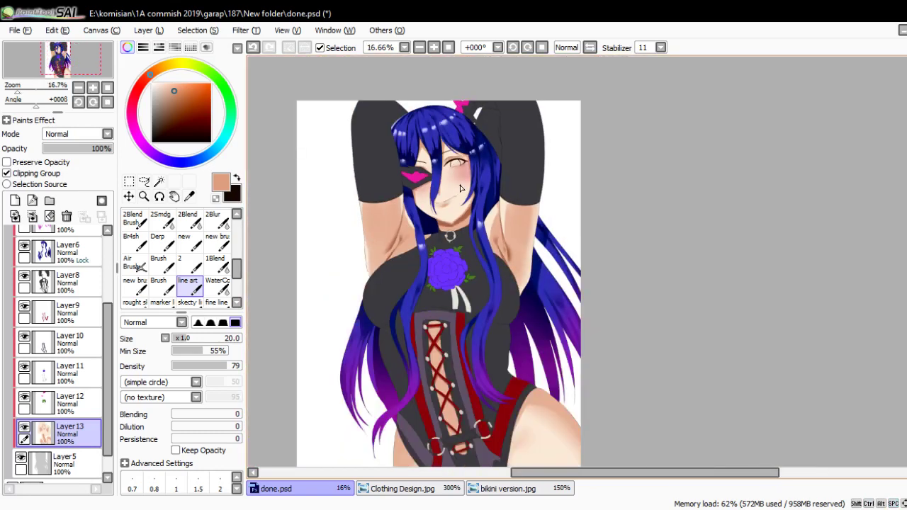
scroll(460, 187, down, 2)
scroll(460, 186, up, 6)
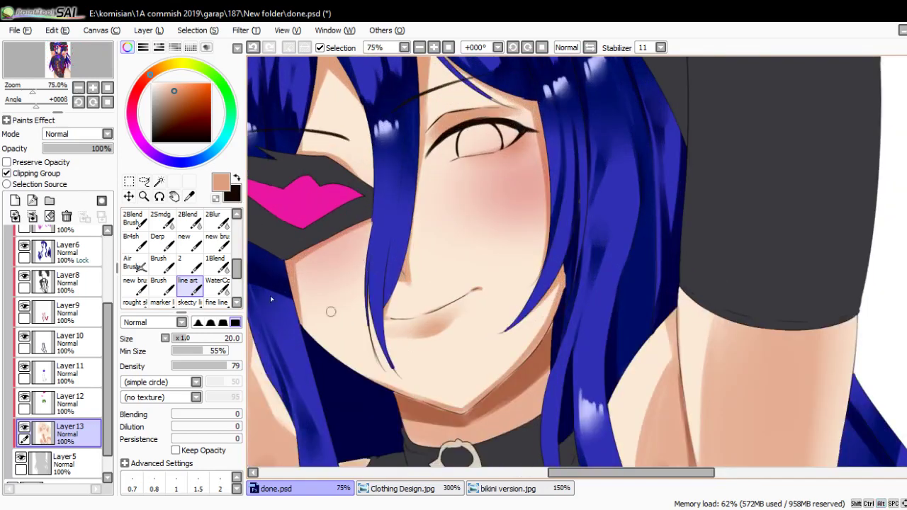
- Sample the pale skin highlight colour and paint a small highlight on the blushed cheek with brush 2 at size 35
key(c)
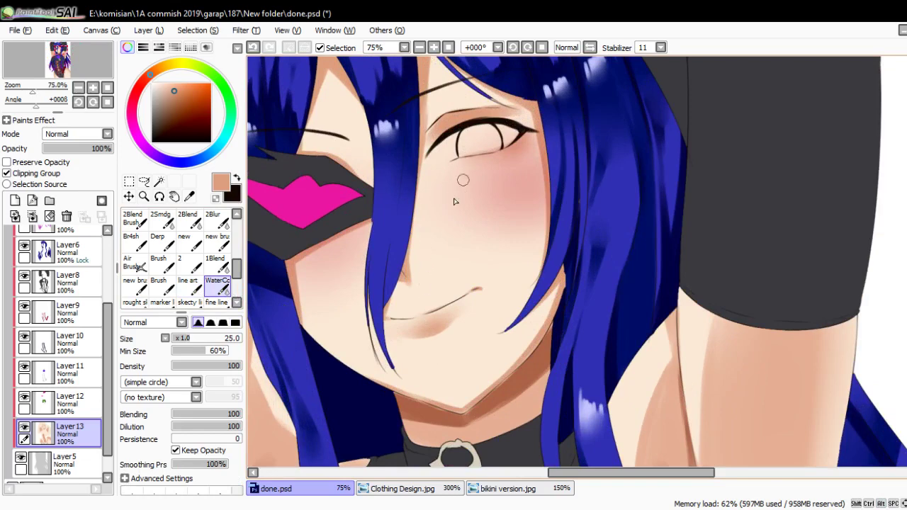
alt+click(360, 205)
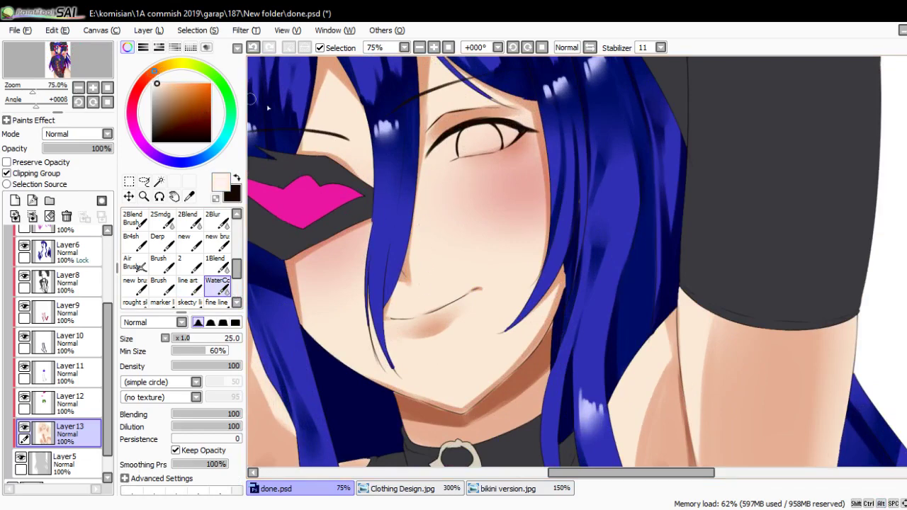
key(b)
key(Delete)
key(Delete)
key(Delete)
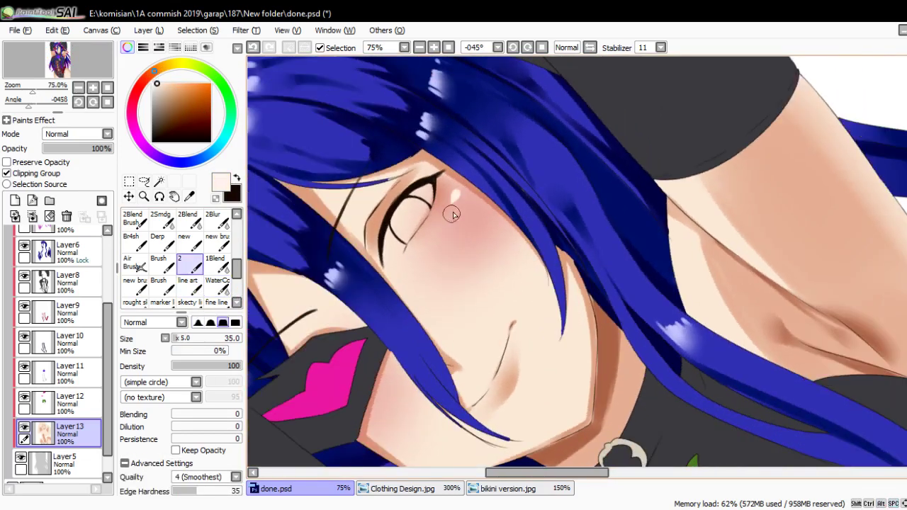
- Paint a pale highlight along the nose, and compare the face with and without it using undo and redo
key(End)
key(End)
key(End)
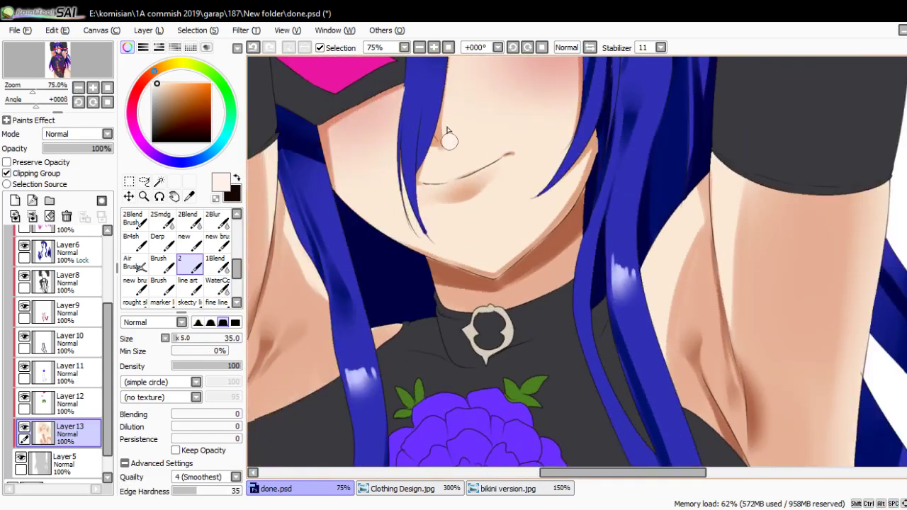
key(ctrl+z)
key(ctrl+y)
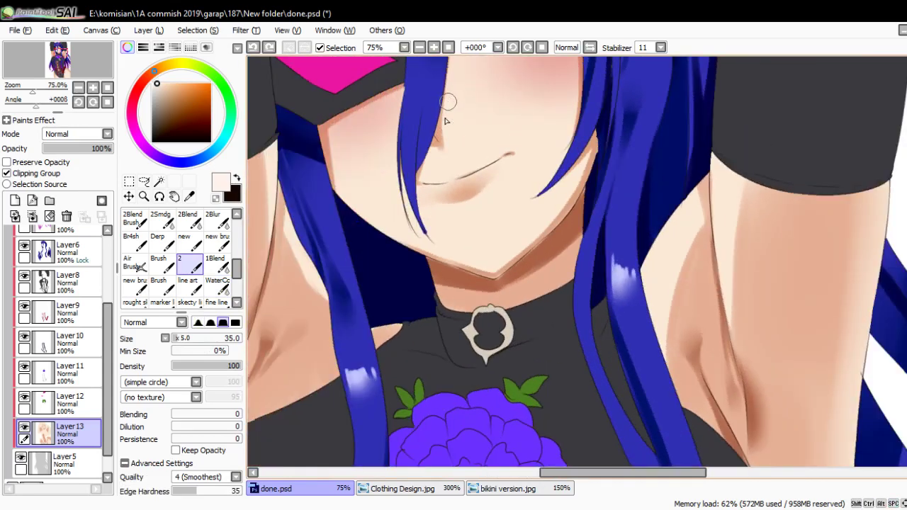
key(ctrl+z)
key(ctrl+y)
key(ctrl+z)
- Add pale highlights to the lower lip with brush 2 at size 10, and check the face from afar
scroll(473, 186, up, 4)
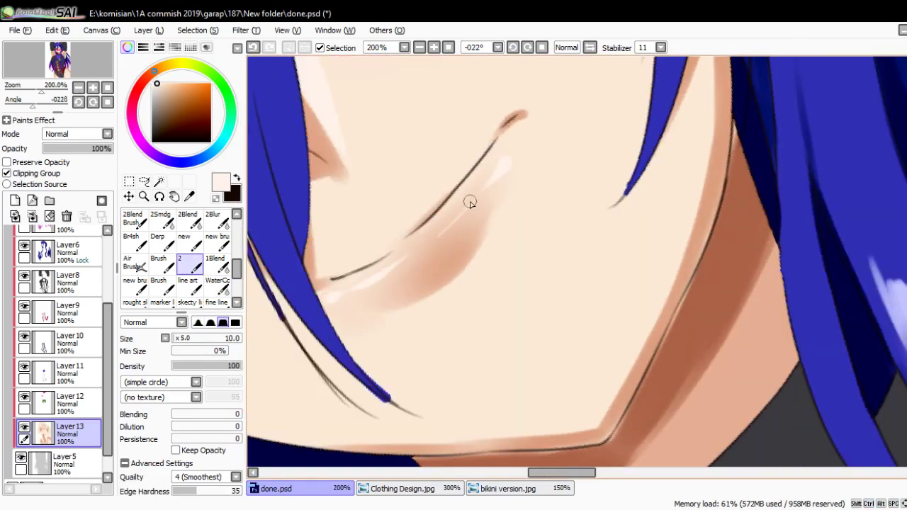
scroll(469, 202, down, 6)
scroll(489, 259, down, 1)
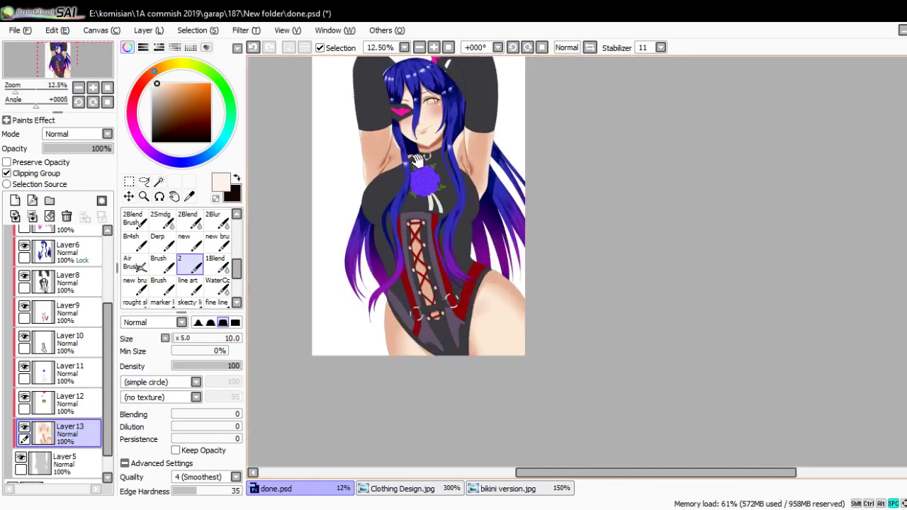
scroll(367, 183, up, 1)
drag(367, 180, 362, 198)
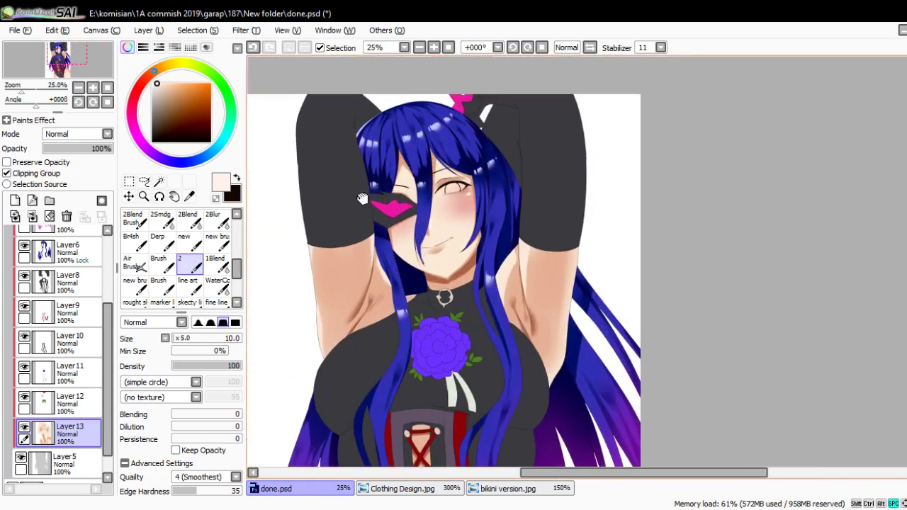
scroll(362, 199, down, 1)
scroll(443, 217, up, 2)
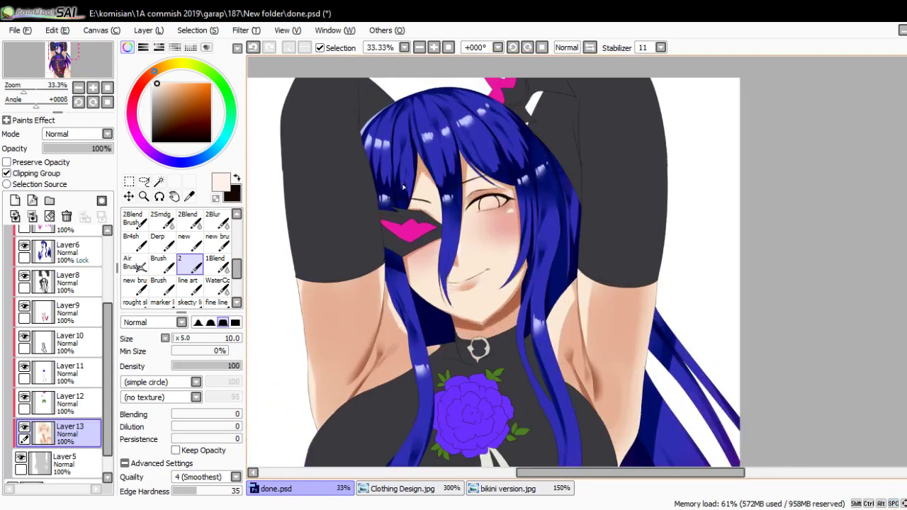
- On Layer4, lasso the eyebrow above the mask, tilt it so its outer end sits lower, and deselect it
scroll(78, 298, up, 3)
click(67, 272)
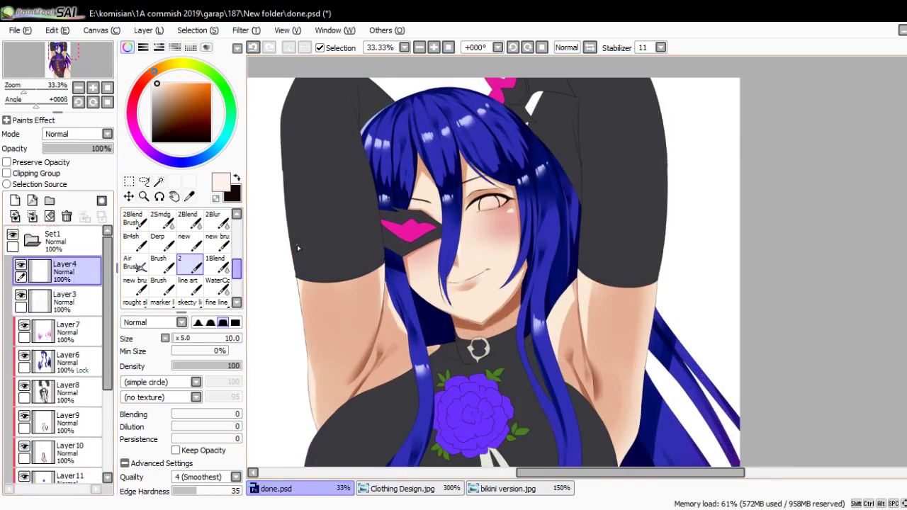
scroll(297, 243, up, 3)
key(l)
drag(577, 200, 489, 148)
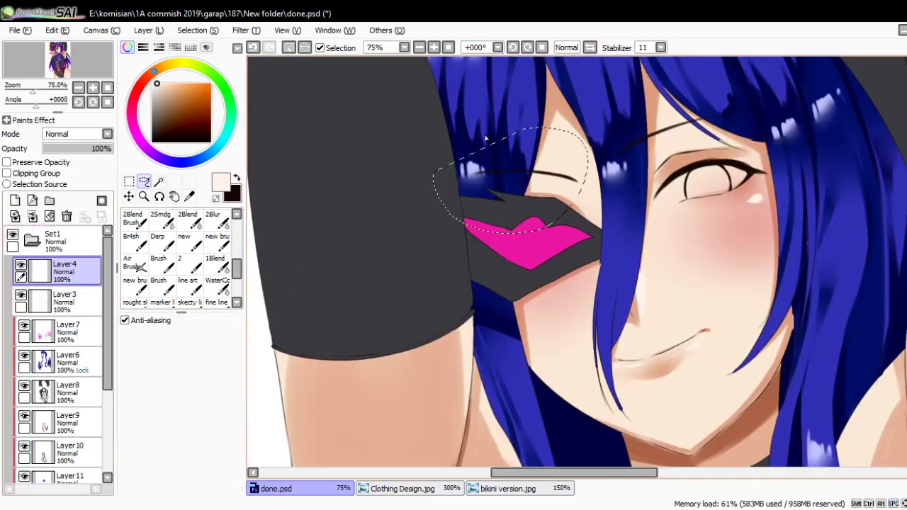
key(ctrl+t)
drag(660, 228, 661, 214)
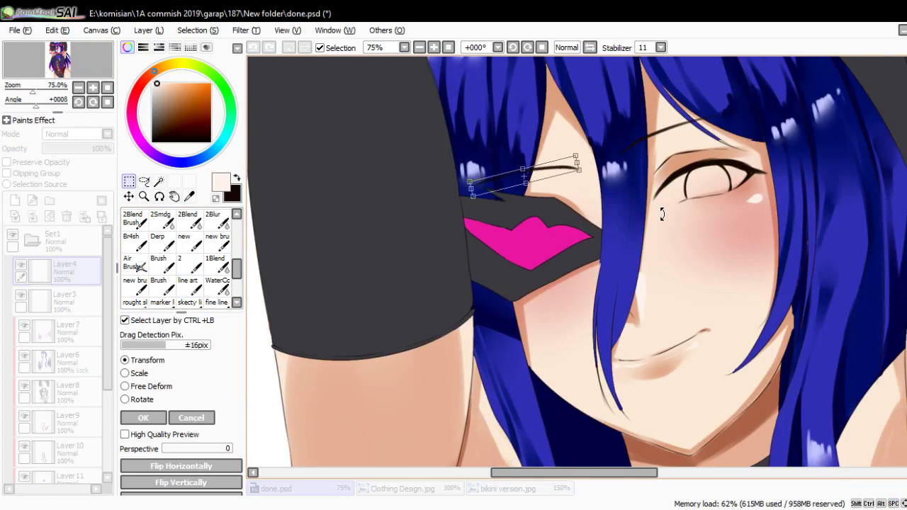
key(Return)
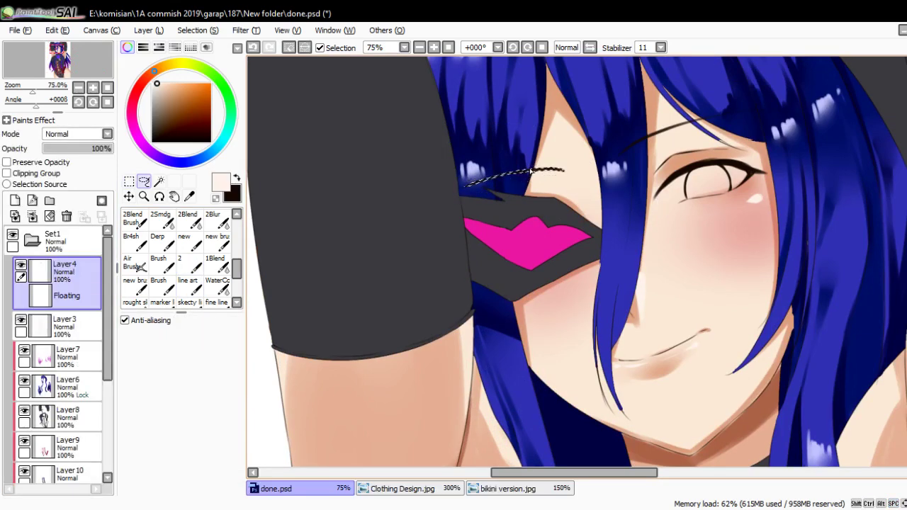
scroll(532, 170, down, 2)
click(129, 183)
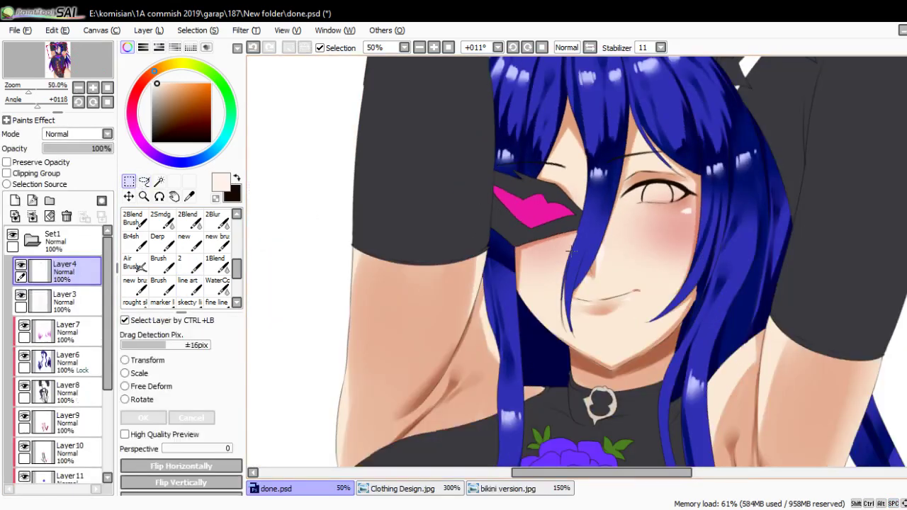
scroll(545, 230, down, 2)
key(Delete)
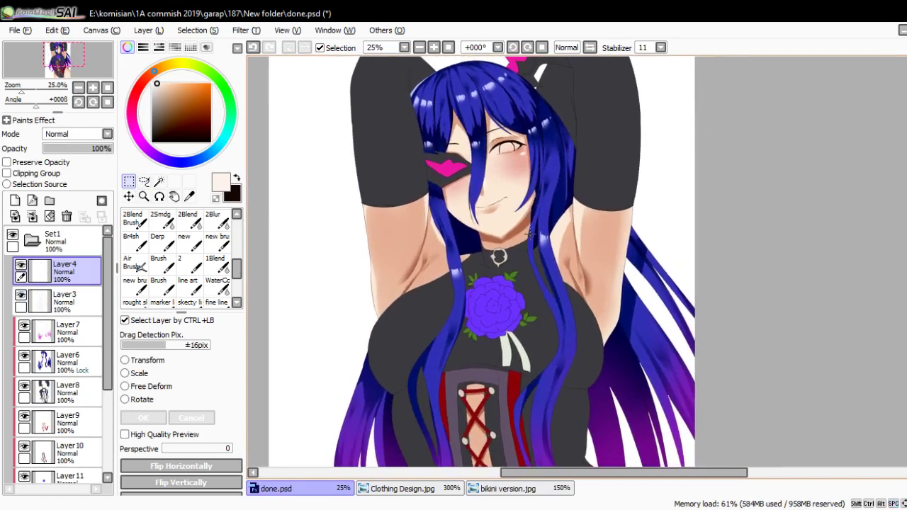
scroll(546, 230, down, 1)
scroll(547, 244, down, 1)
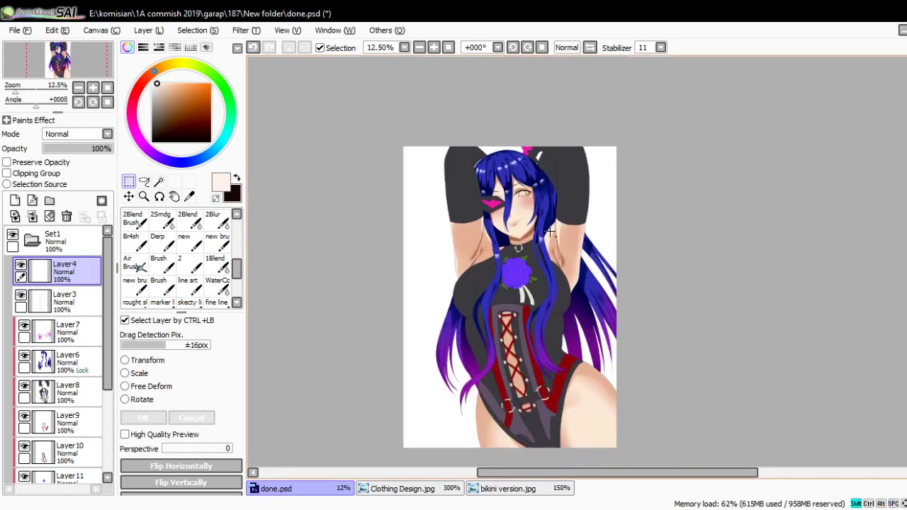
- Save the drawing and add a new clipped layer directly above the skin layer, Layer13
key(ctrl)
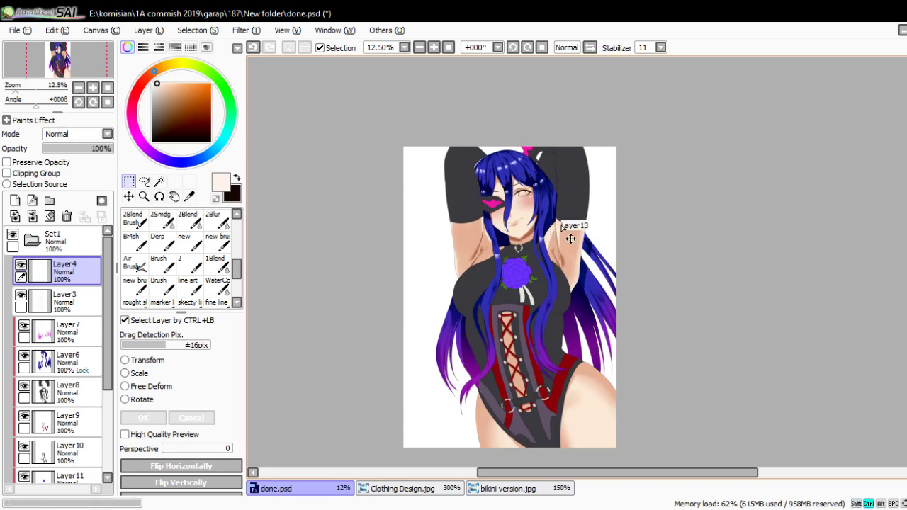
scroll(10, 456, down, 3)
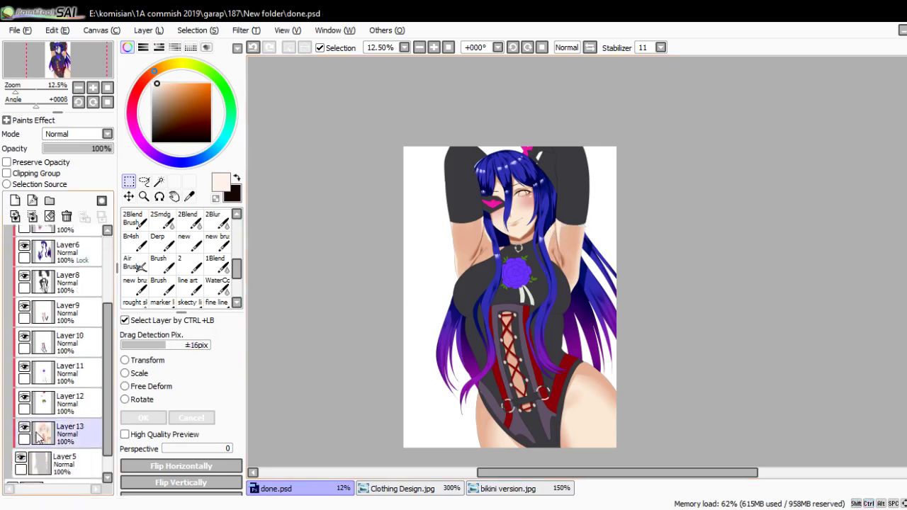
click(64, 433)
click(15, 200)
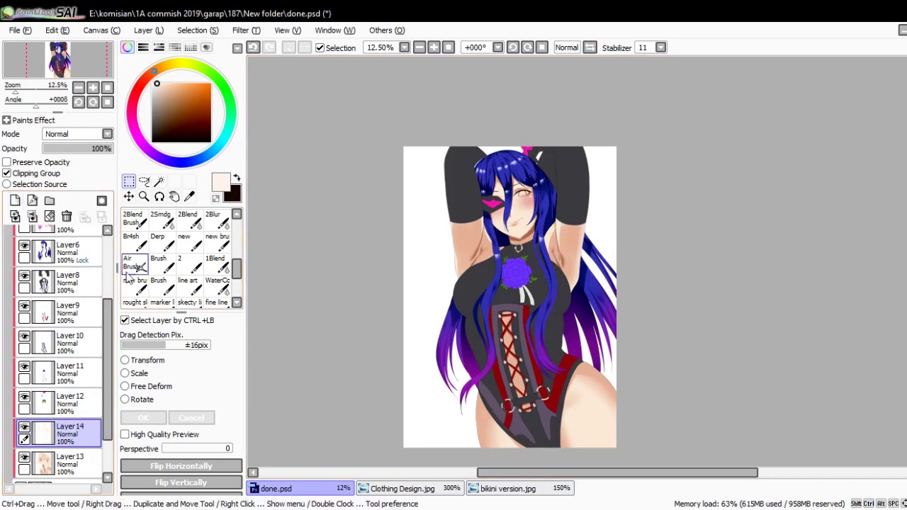
- Sample the eye-white colours from the blue-haired character in bikini version.jpg, and return to done.psd with the lighter tone active
click(135, 263)
click(485, 492)
scroll(628, 361, up, 10)
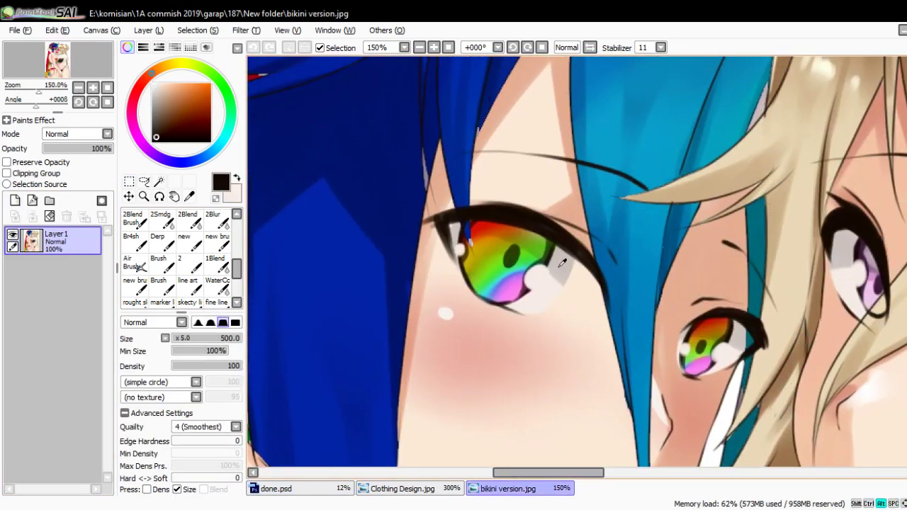
click(315, 490)
scroll(377, 367, up, 2)
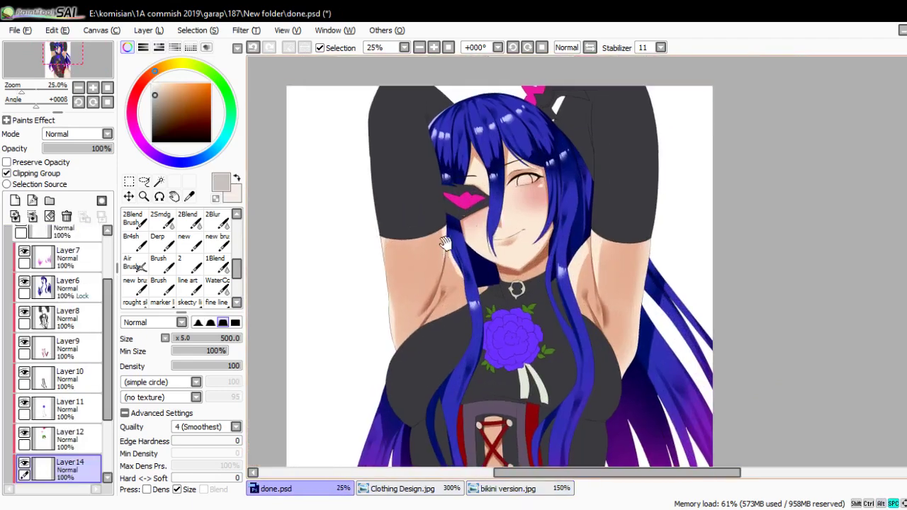
alt+click(496, 269)
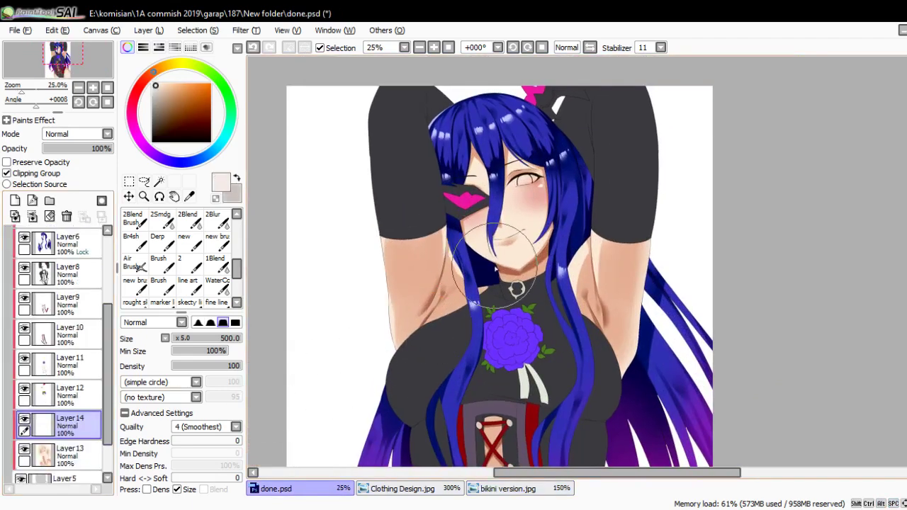
- Fill the eye white on Layer14 with the pale tone at brush size 25, covering the whole area inside the eye outline
scroll(496, 269, up, 6)
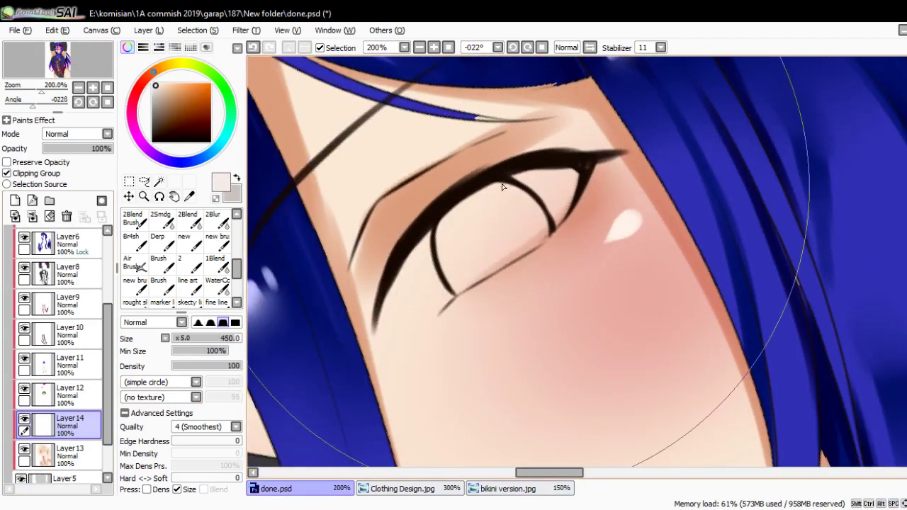
key(bracketleft)
key(bracketleft)
key(bracketleft)
key(bracketleft)
key(bracketleft)
key(bracketleft)
key(bracketleft)
key(bracketleft)
key(bracketleft)
key(bracketleft)
key(bracketleft)
key(bracketleft)
key(bracketleft)
key(bracketleft)
key(bracketleft)
key(bracketleft)
key(bracketleft)
key(bracketleft)
key(bracketleft)
key(bracketleft)
key(bracketright)
drag(439, 290, 488, 231)
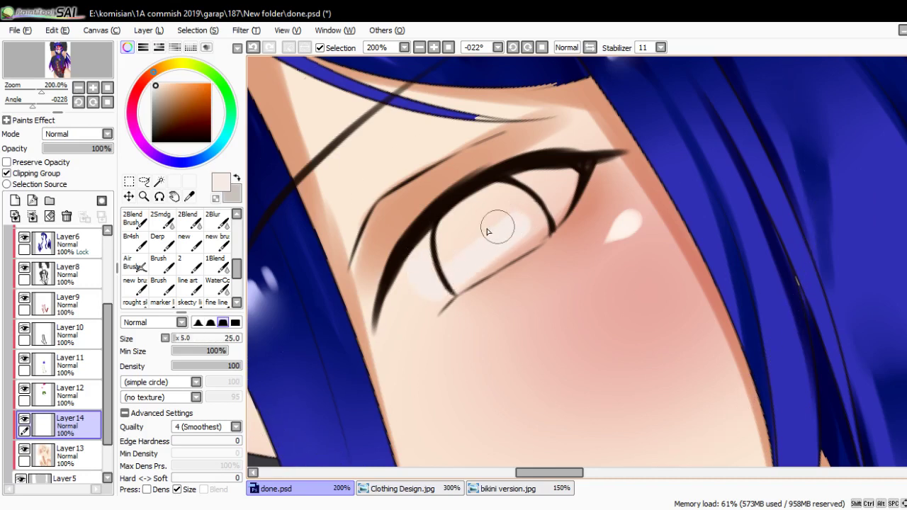
mouse_move(448, 290)
mouse_down()
mouse_move(567, 181)
mouse_move(432, 270)
mouse_up()
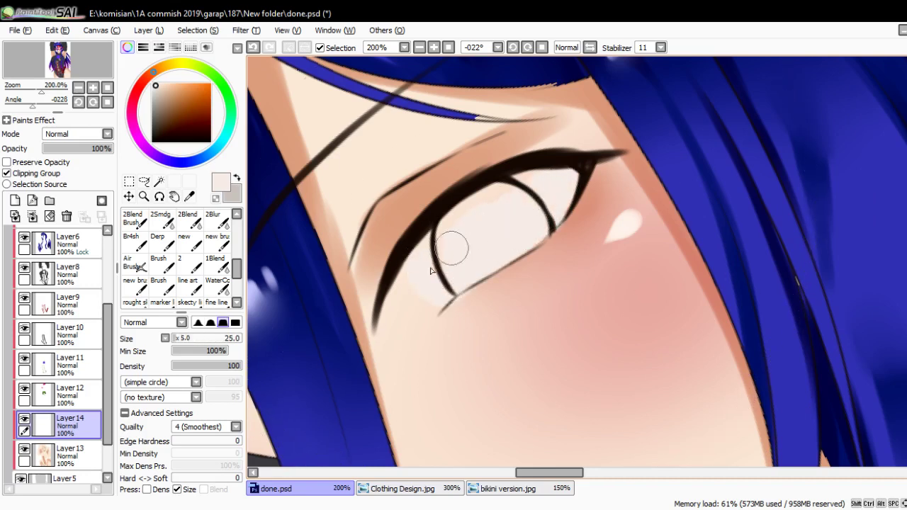
- Preserve the layer's opacity and shade the upper eye white with the grey tone, using the line art brush at size 35
click(188, 284)
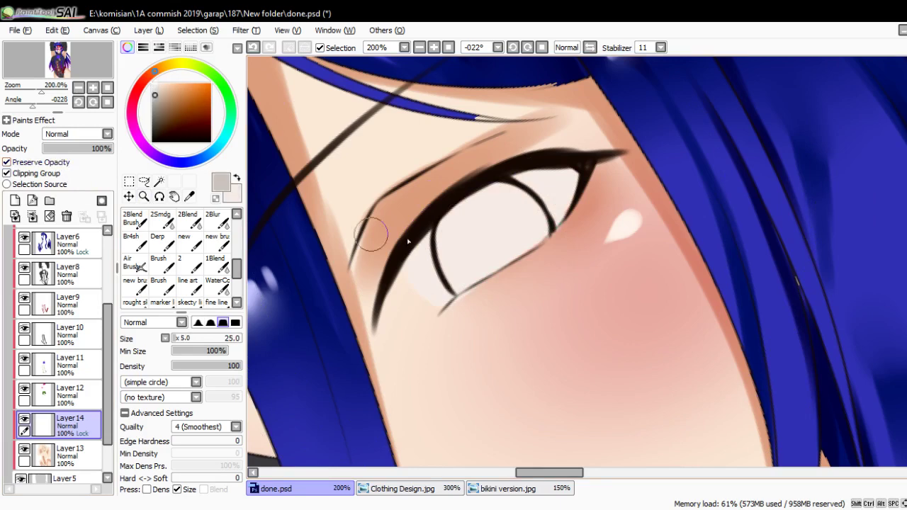
key(ctrl+z)
key(ctrl+z)
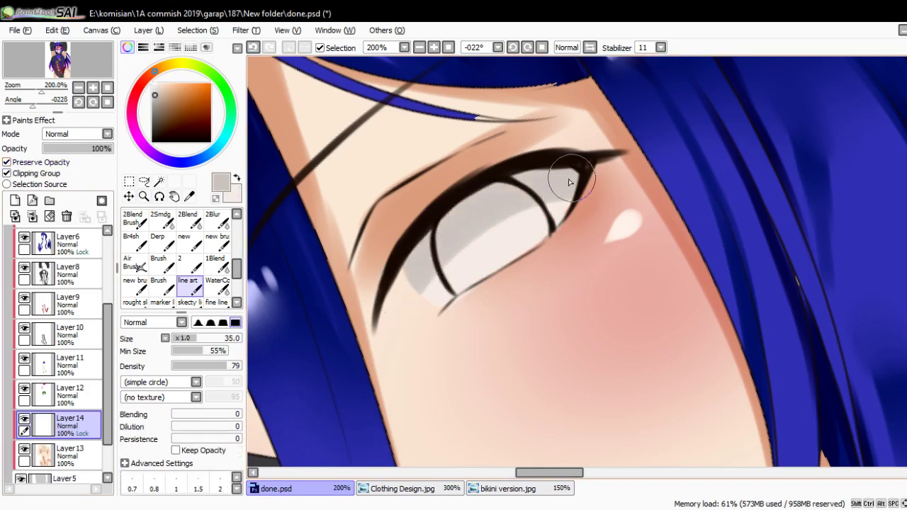
scroll(568, 179, down, 5)
scroll(568, 179, down, 2)
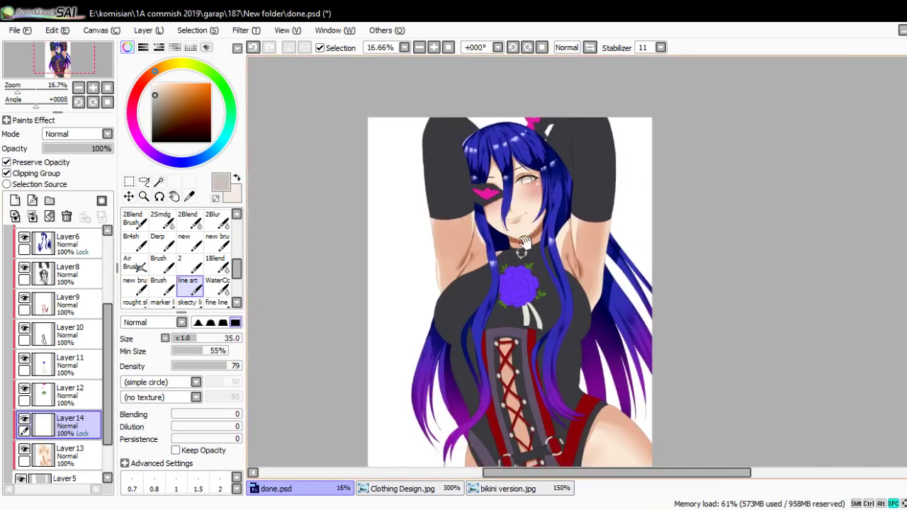
- Add a new clipped layer above Layer14, sample the iris blue from the character's eye in Clothing Design.jpg, and return to done.psd
key(e)
click(15, 200)
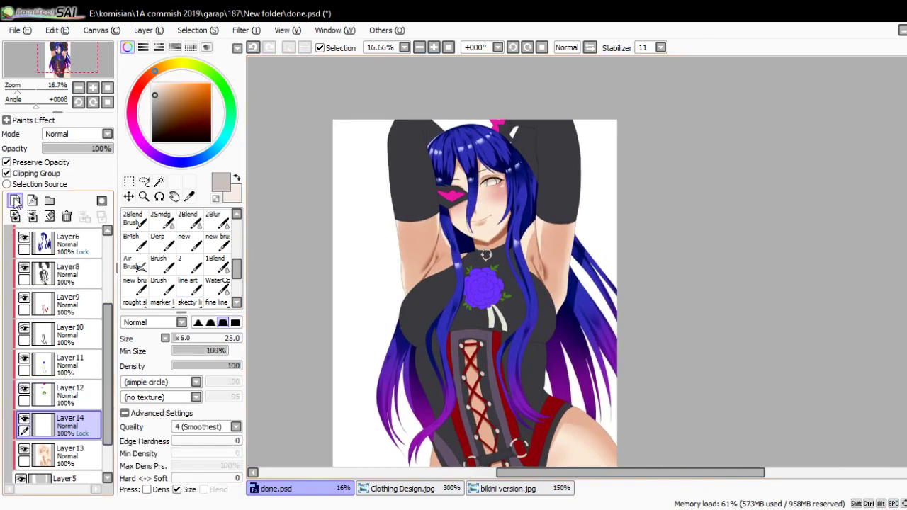
click(402, 488)
scroll(454, 333, up, 3)
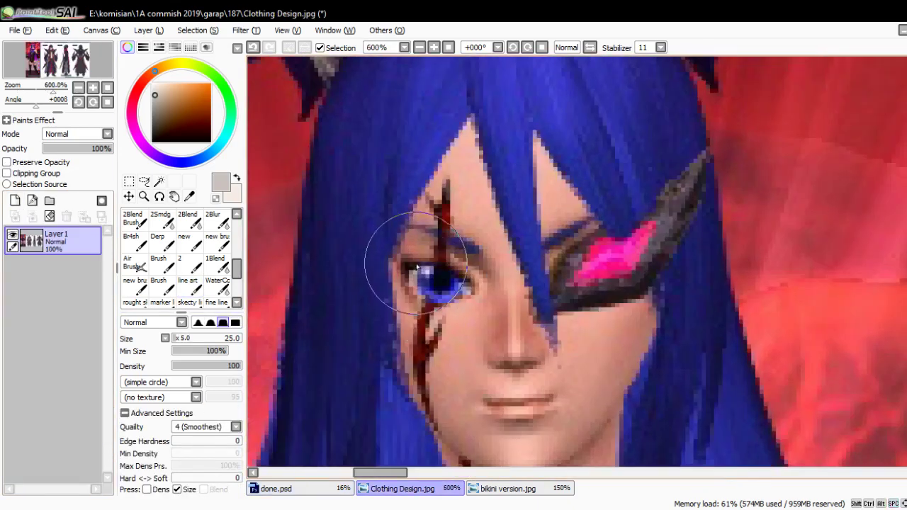
alt+click(444, 292)
click(291, 490)
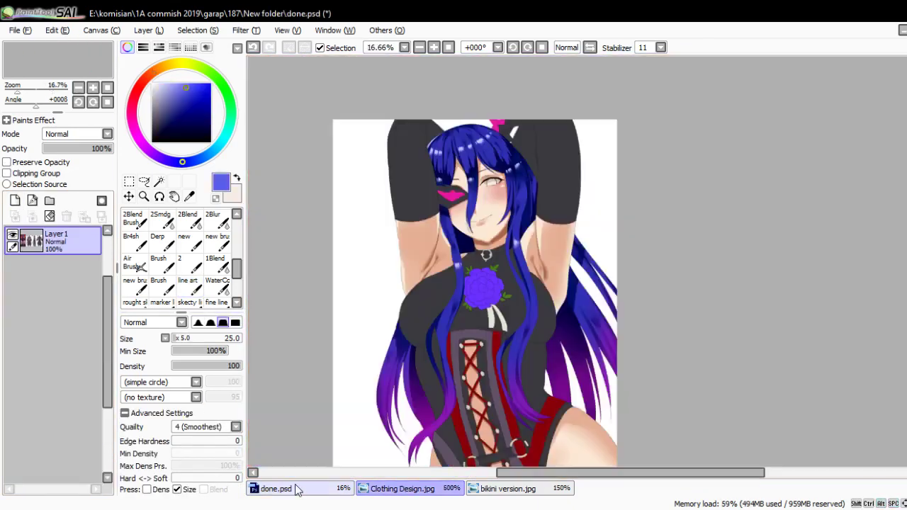
- Fill the iris with the sampled blue, following its outline at brush size 14 and covering the middle at size 25
drag(515, 290, 496, 268)
scroll(503, 229, down, 1)
scroll(462, 203, up, 10)
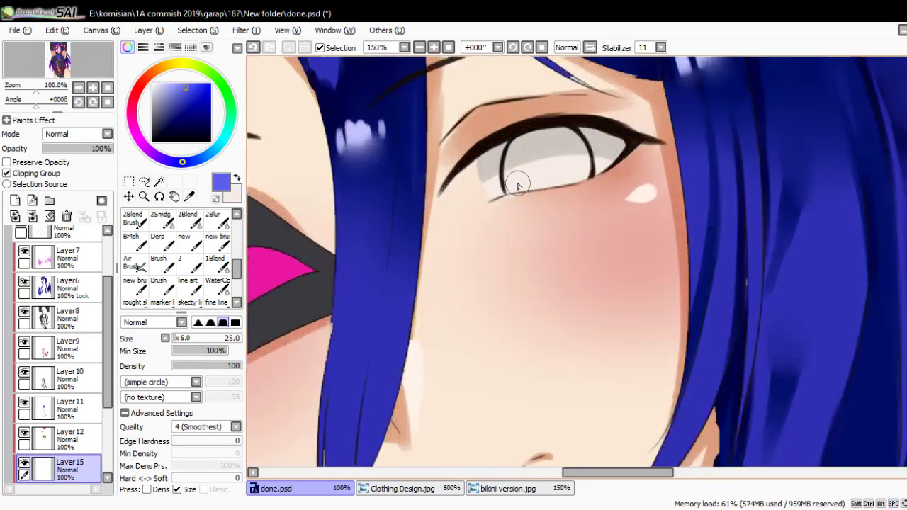
mouse_move(522, 182)
mouse_down()
mouse_move(531, 178)
mouse_move(423, 274)
mouse_move(448, 313)
mouse_up()
key(bracketleft)
drag(456, 349, 550, 276)
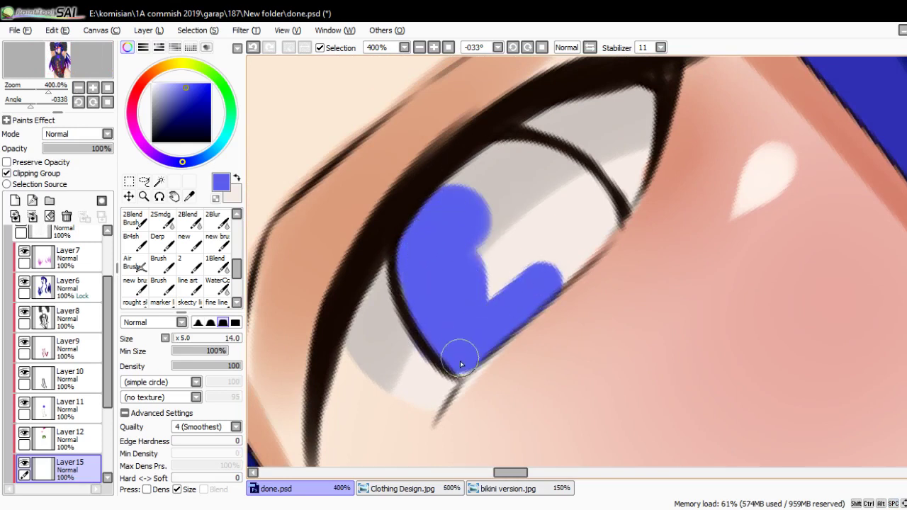
mouse_move(460, 364)
mouse_down()
mouse_move(563, 247)
mouse_move(609, 213)
mouse_up()
key(bracketright)
key(bracketright)
key(bracketright)
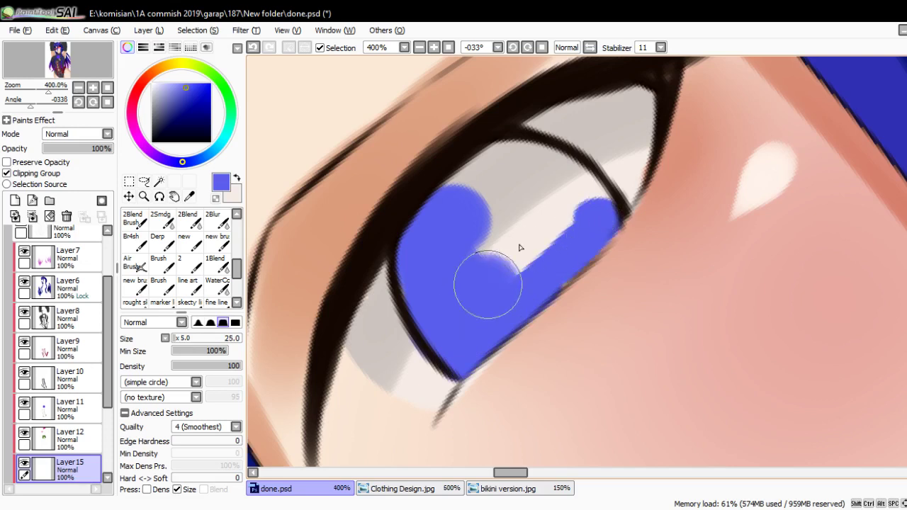
mouse_move(519, 247)
mouse_down()
mouse_move(479, 206)
mouse_move(486, 177)
mouse_move(561, 214)
mouse_move(573, 208)
mouse_move(544, 182)
mouse_move(529, 219)
mouse_up()
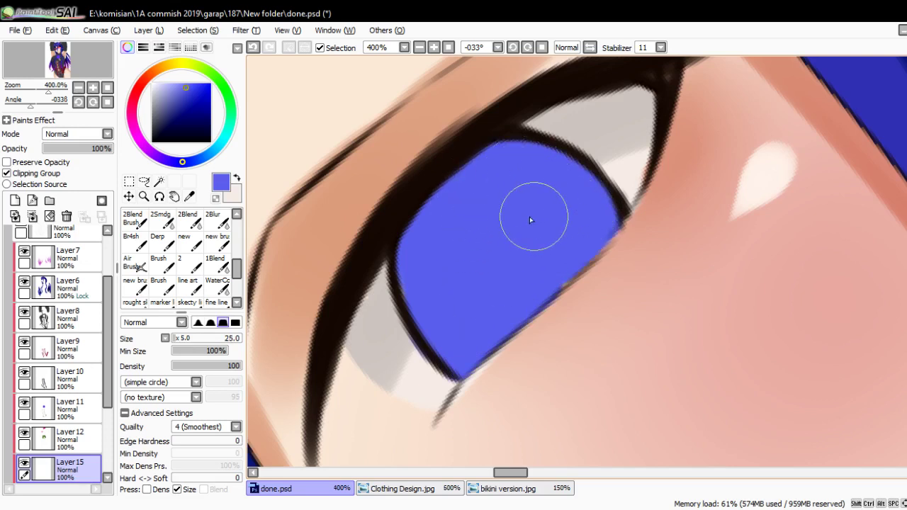
- Preserve Layer15's opacity and shade the upper iris with a darker navy blue, using the line art brush at size 20
click(28, 162)
click(188, 285)
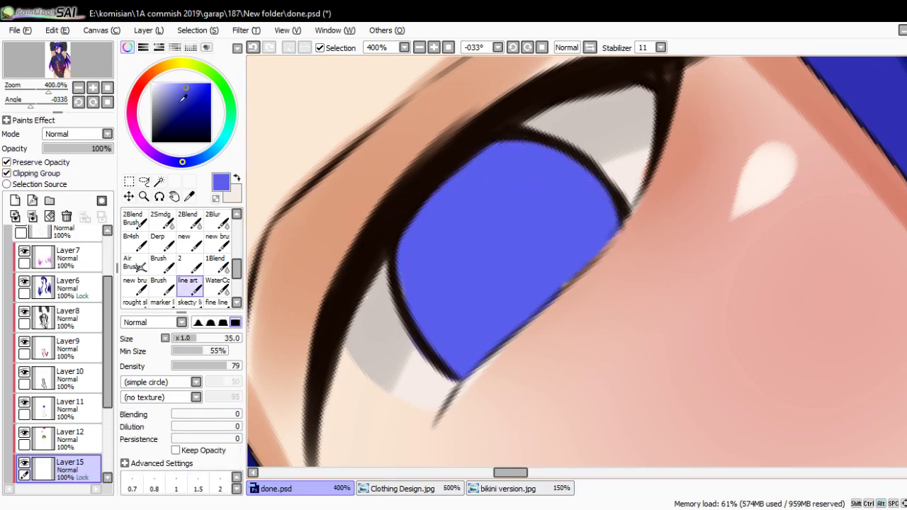
click(191, 161)
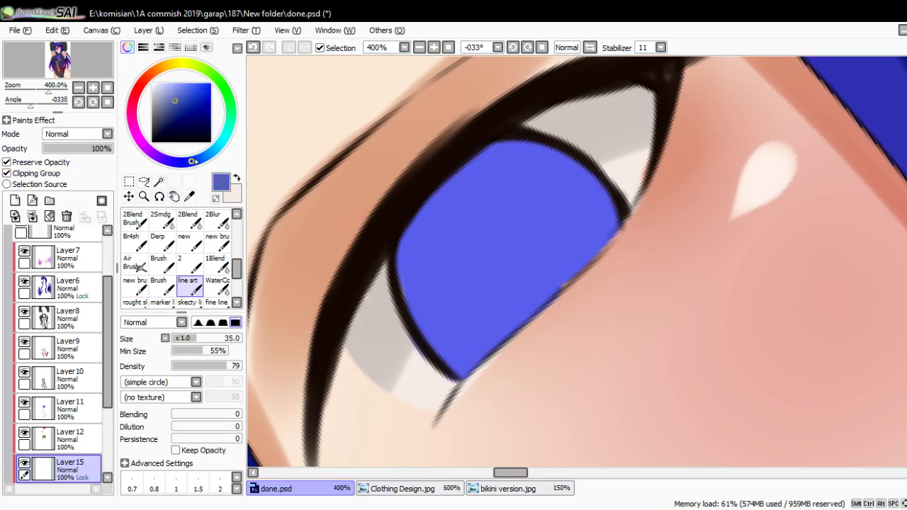
key(Delete)
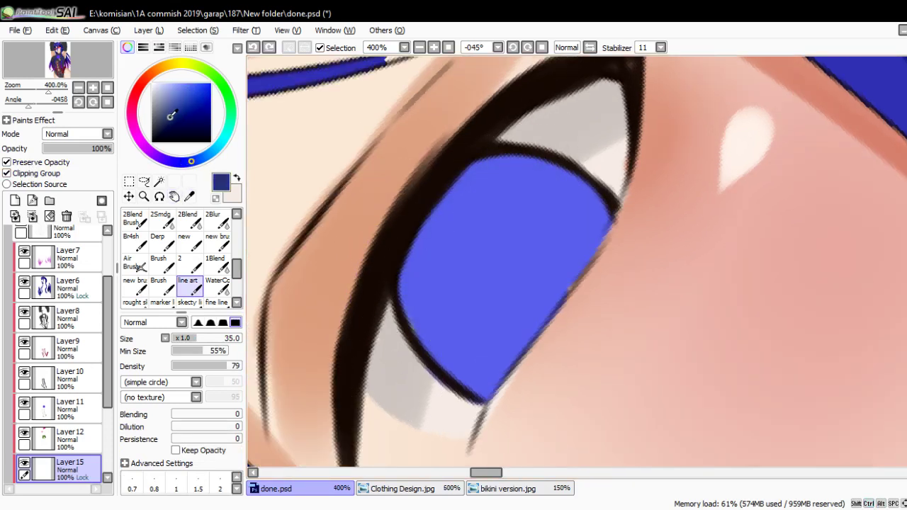
key(bracketleft)
key(bracketleft)
key(bracketleft)
mouse_move(404, 299)
mouse_down()
mouse_move(425, 319)
mouse_move(503, 186)
mouse_move(459, 220)
mouse_up()
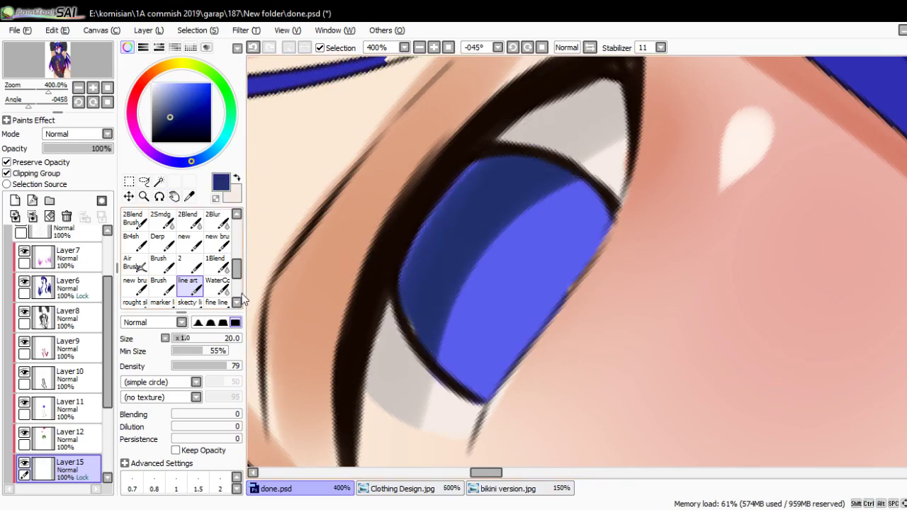
key(c)
key(End)
key(n)
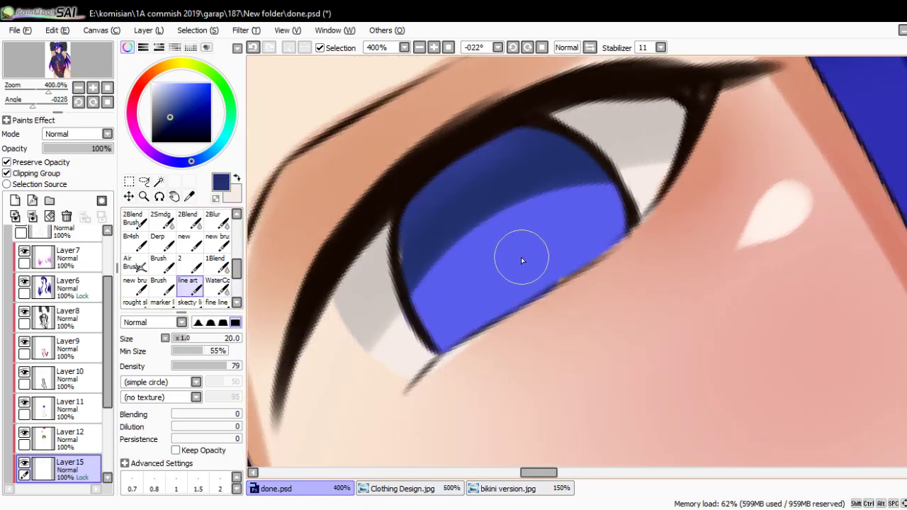
- Paint a large pale lavender-blue glow on the lower iris with the line art brush at size 20
key(x)
alt+click(511, 265)
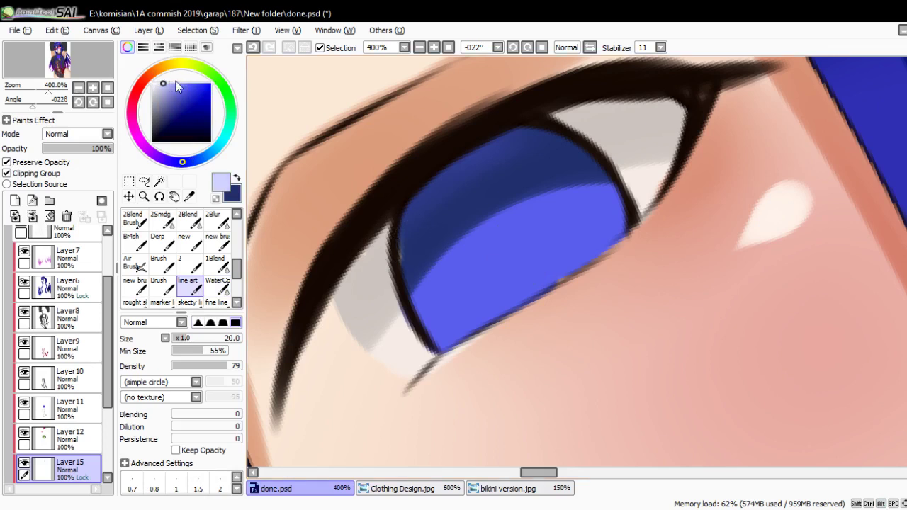
mouse_move(504, 265)
mouse_down()
mouse_move(529, 239)
mouse_move(531, 284)
mouse_move(541, 243)
mouse_move(518, 315)
mouse_move(559, 247)
mouse_move(561, 272)
mouse_move(570, 266)
mouse_move(533, 300)
mouse_move(474, 289)
mouse_move(481, 259)
mouse_move(522, 238)
mouse_move(532, 266)
mouse_move(558, 277)
mouse_move(520, 264)
mouse_move(489, 302)
mouse_move(542, 227)
mouse_move(532, 272)
mouse_move(524, 267)
mouse_move(538, 211)
mouse_move(505, 259)
mouse_up()
key(b)
key(ctrl+z)
key(n)
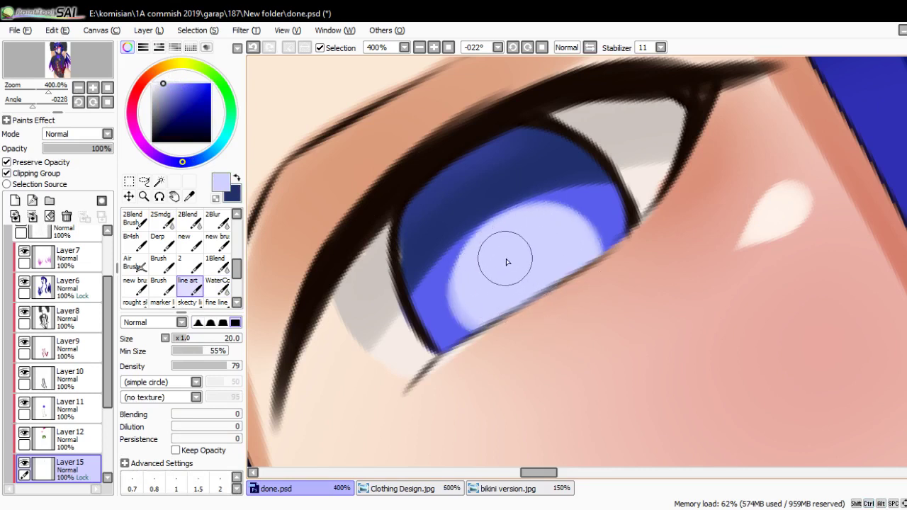
- Darken the sampled iris shadow colour and paint a small oval pupil at the iris's centre with the brush at size 10
alt+click(465, 206)
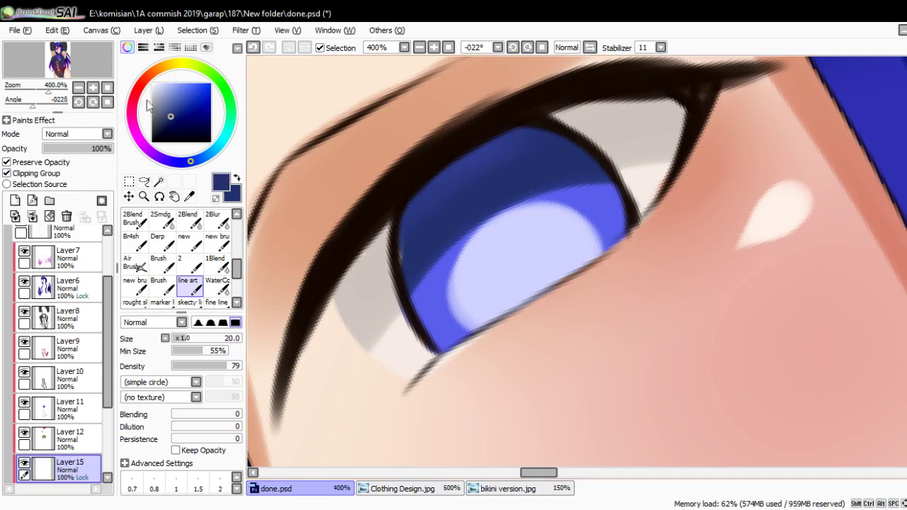
drag(465, 206, 357, 178)
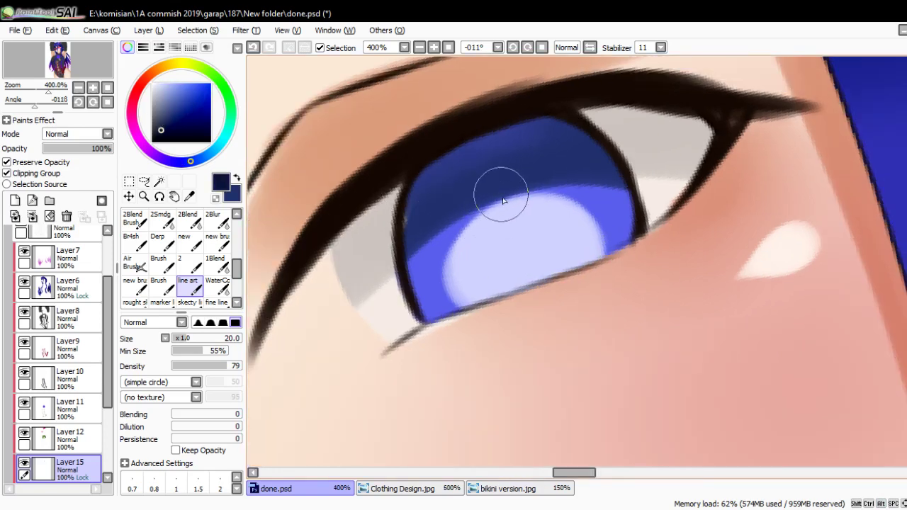
key(bracketleft)
key(bracketleft)
key(bracketleft)
key(bracketleft)
mouse_move(519, 225)
mouse_down()
mouse_move(510, 228)
mouse_move(518, 236)
mouse_up()
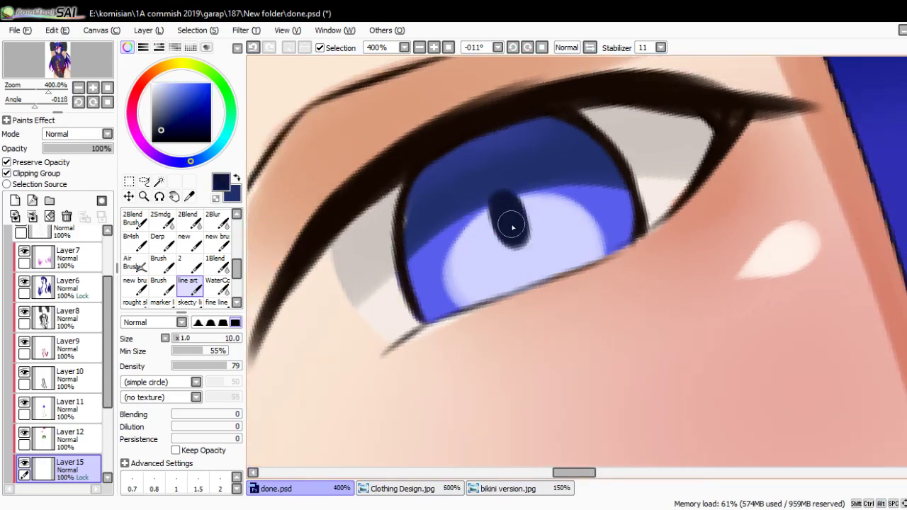
scroll(513, 227, down, 10)
scroll(518, 229, up, 10)
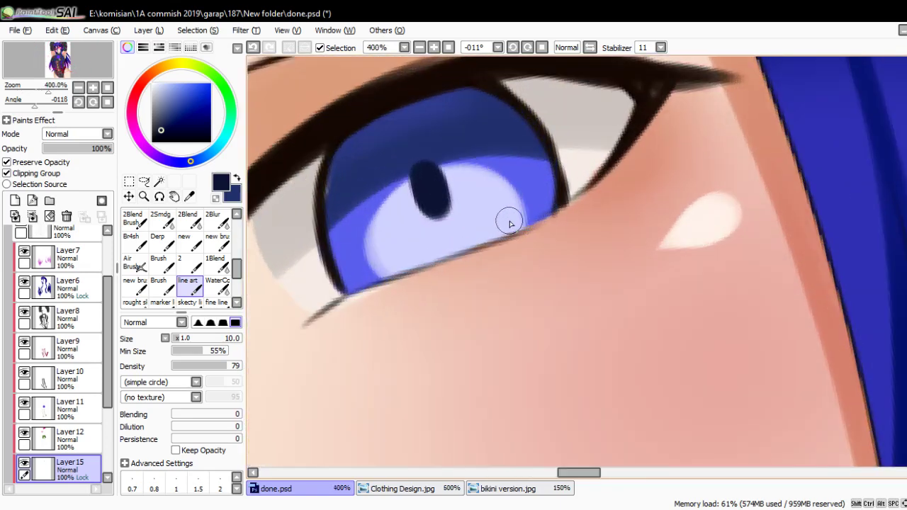
- Pick a pale pink and paint a soft reflection along the top of the iris at brush size 25, under the upper lash line
drag(354, 161, 402, 204)
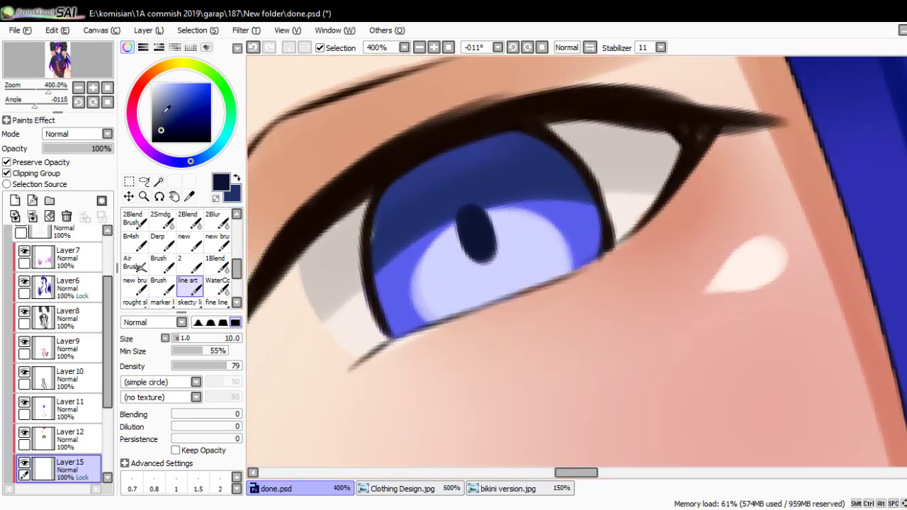
click(138, 131)
key(Delete)
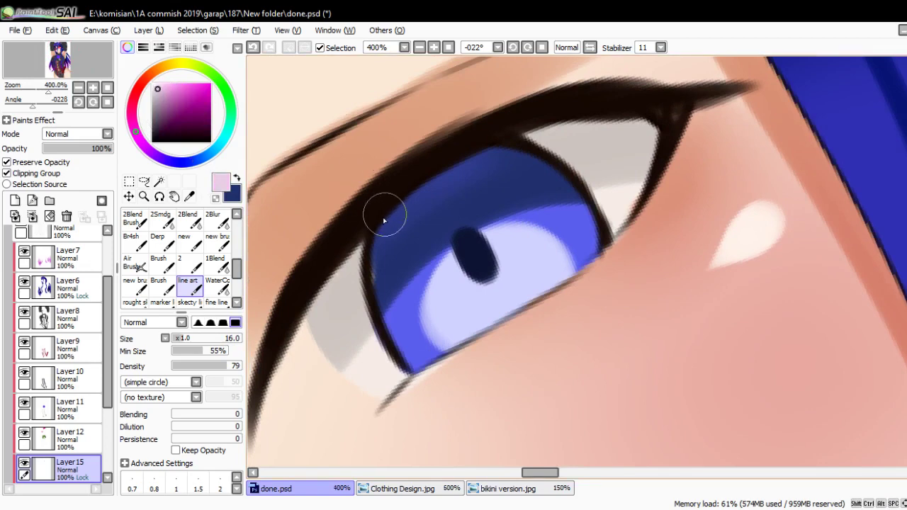
key(bracketright)
key(bracketright)
scroll(424, 154, down, 8)
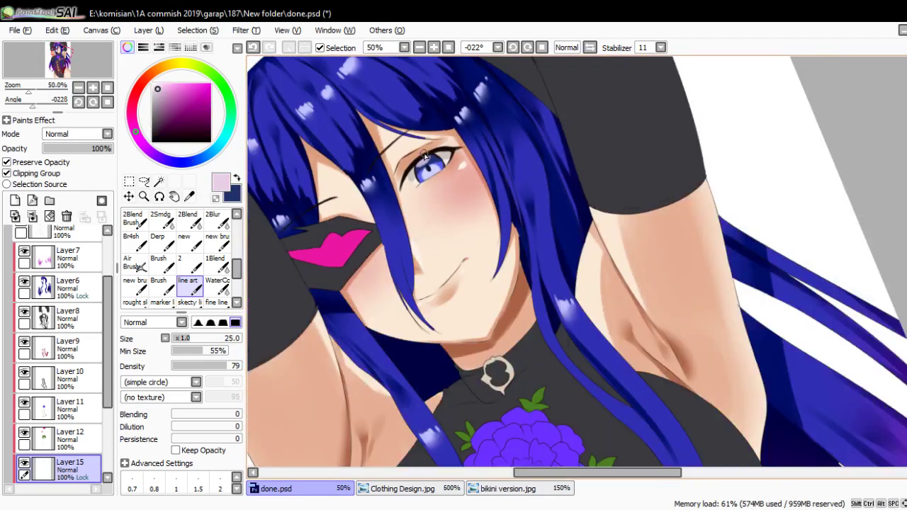
scroll(424, 154, up, 4)
key(End)
scroll(85, 318, up, 3)
- Add a new layer above Layer4 and sample the pale eye-white colour
click(67, 273)
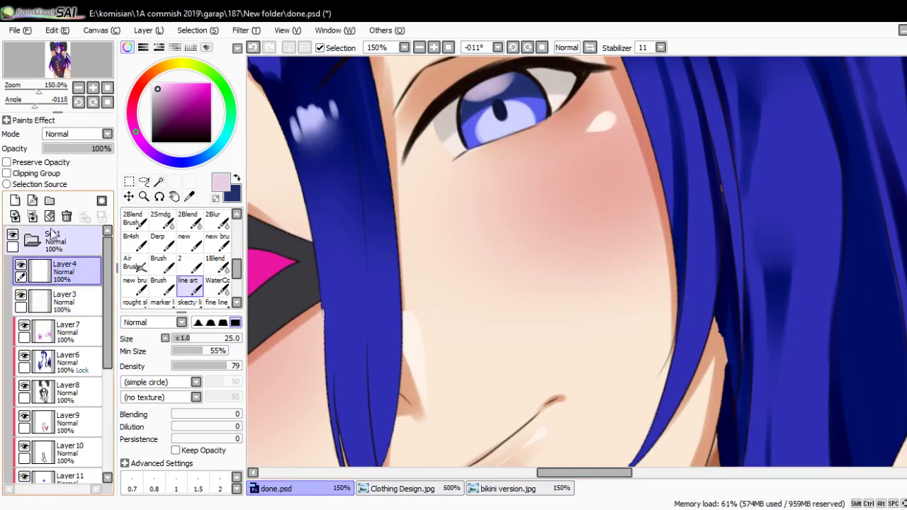
click(15, 201)
scroll(473, 184, up, 3)
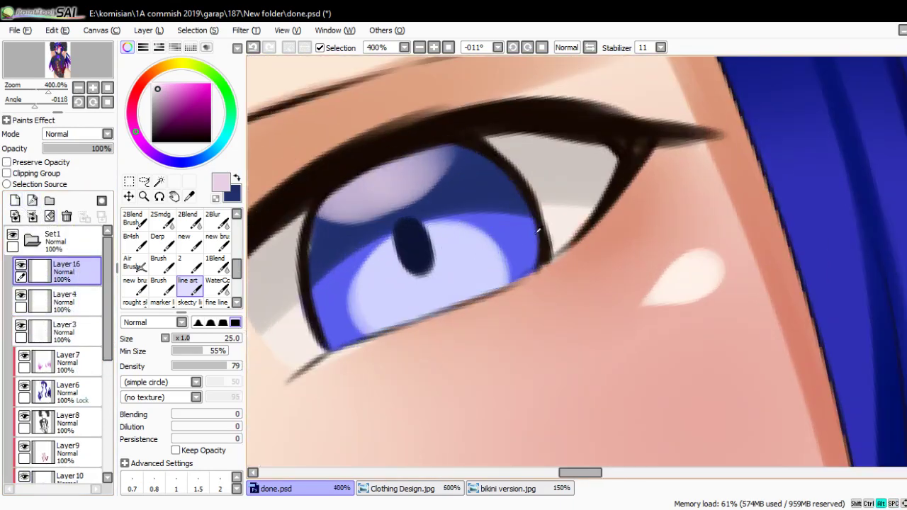
alt+click(539, 228)
- Paint an off-white highlight over the iris's outer edge at brush size 12 and a smaller one over its inner edge at size 10
key(bracketleft)
key(bracketleft)
key(bracketleft)
key(bracketleft)
drag(531, 198, 517, 214)
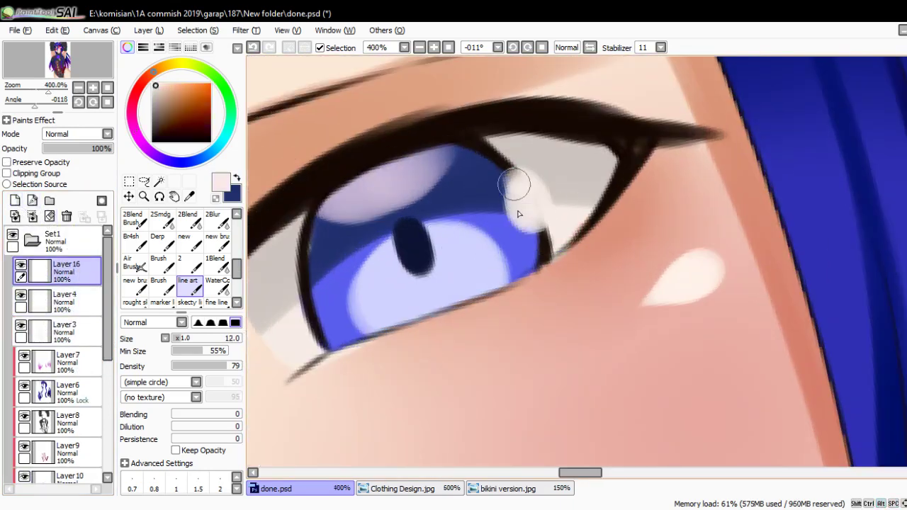
drag(515, 181, 510, 189)
key(bracketleft)
mouse_move(320, 293)
mouse_down()
mouse_move(302, 305)
mouse_move(328, 289)
mouse_up()
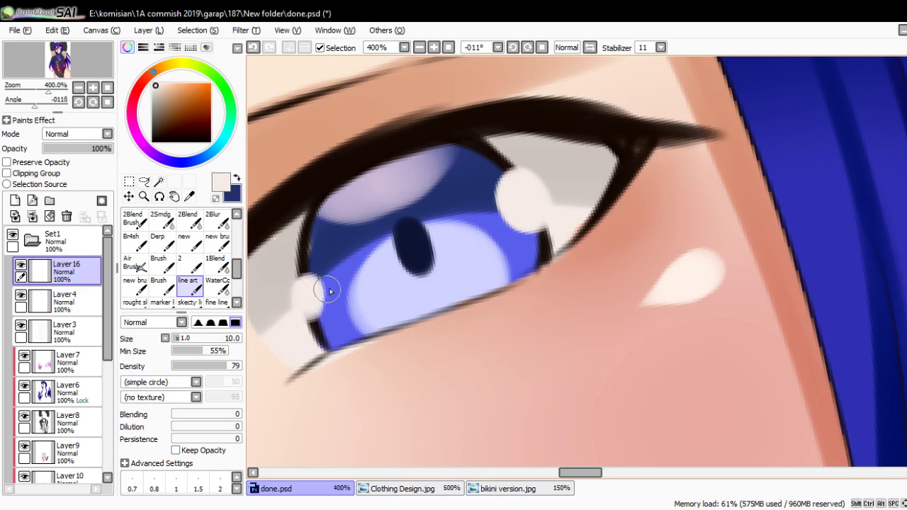
- Sample the dark pupil colour and paint dark edging along the iris's inner and outer sides on Layer15 at brush size 7
alt+click(413, 236)
drag(114, 315, 121, 411)
click(92, 393)
click(90, 393)
key(Home)
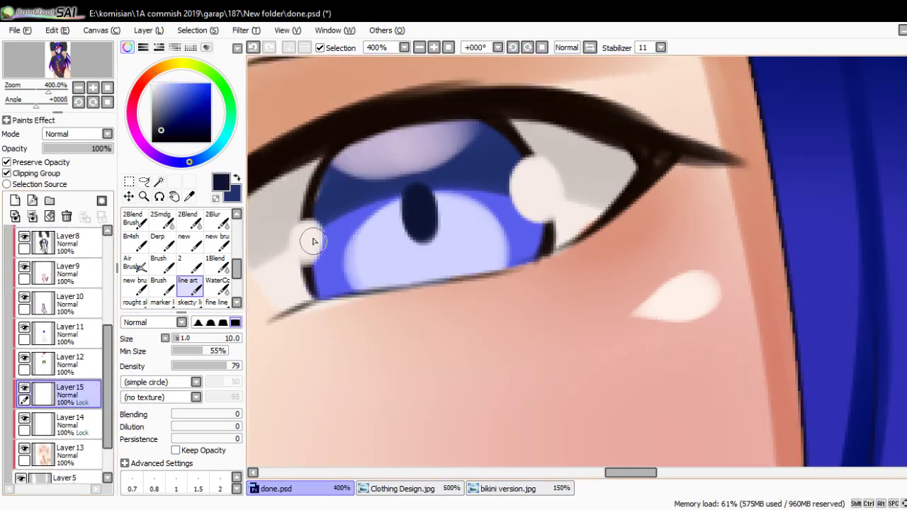
drag(363, 141, 303, 220)
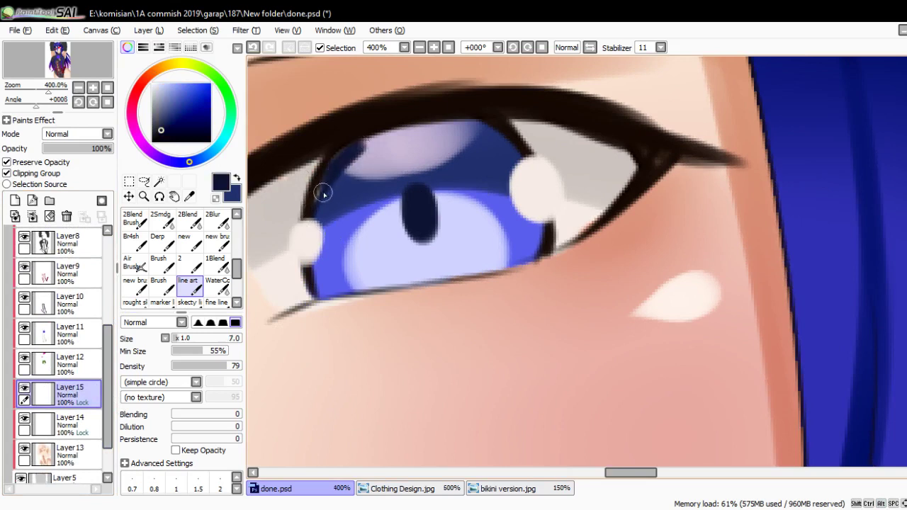
key(ctrl+z)
key(ctrl+y)
key(ctrl+z)
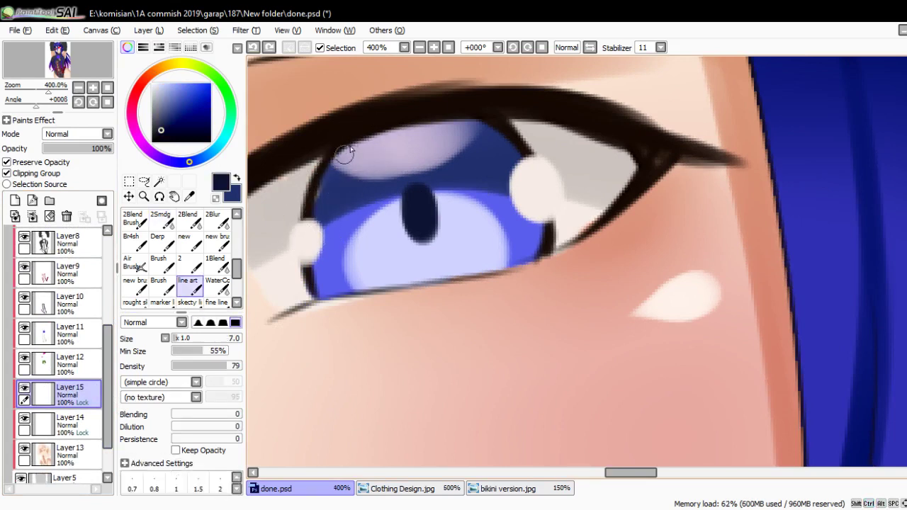
key(ctrl+y)
drag(310, 201, 319, 254)
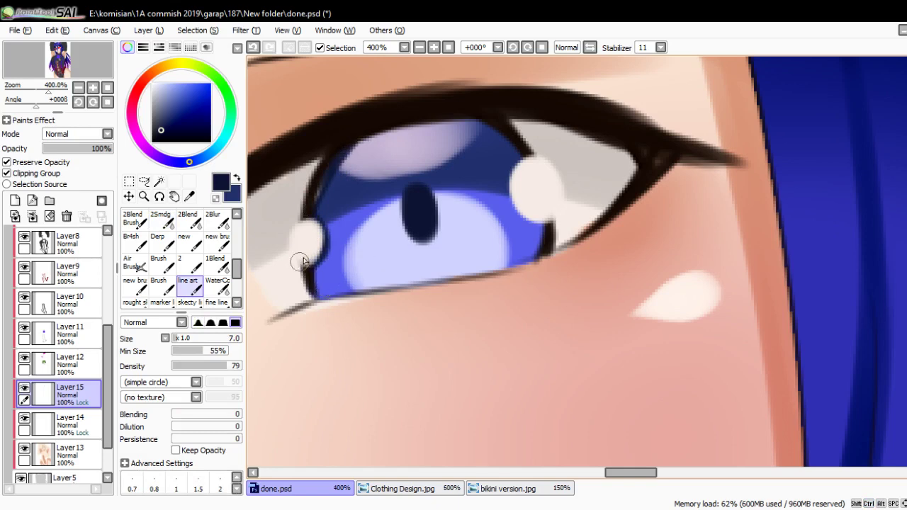
drag(507, 144, 537, 230)
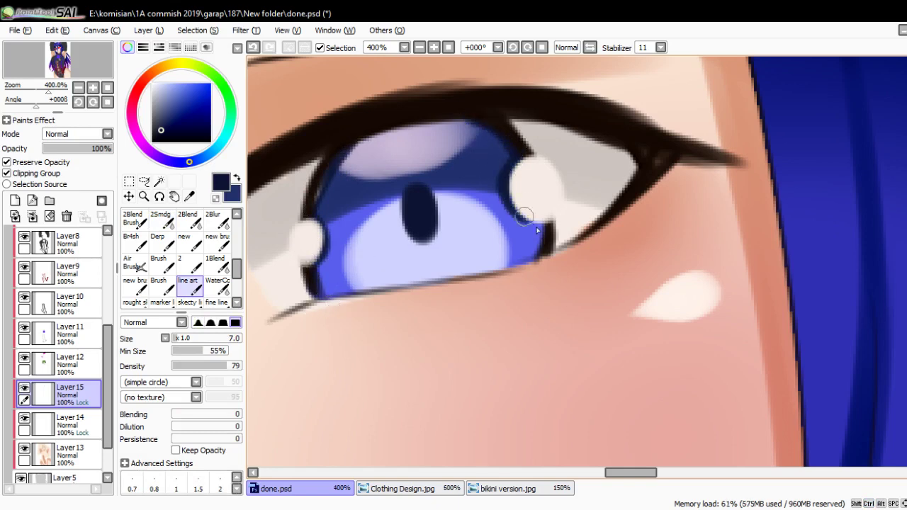
- Select Layer8, which holds the dark grey clothing, and turn on Preserve Opacity for it
scroll(515, 276, down, 9)
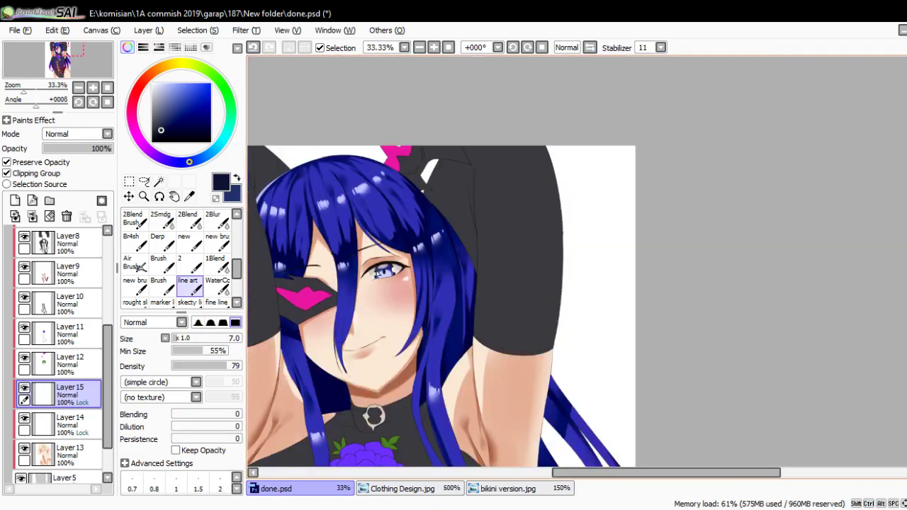
scroll(430, 213, up, 1)
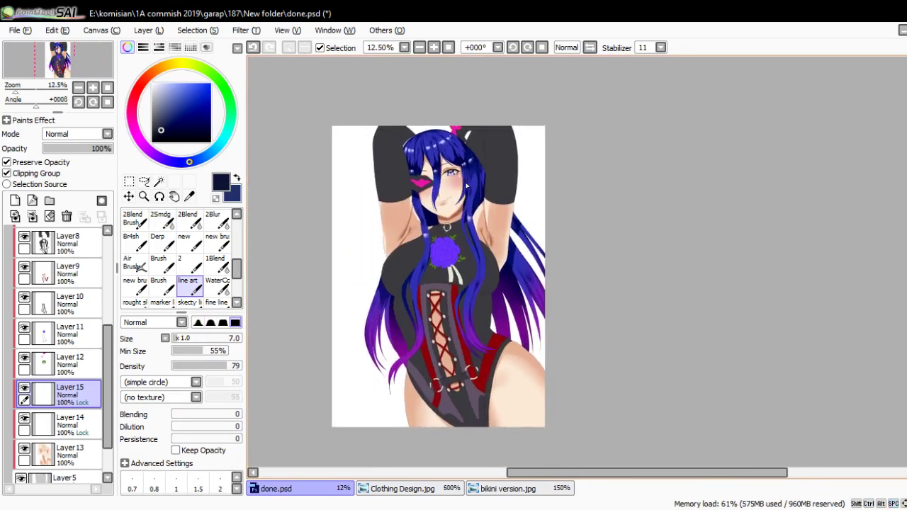
click(63, 366)
scroll(63, 340, up, 3)
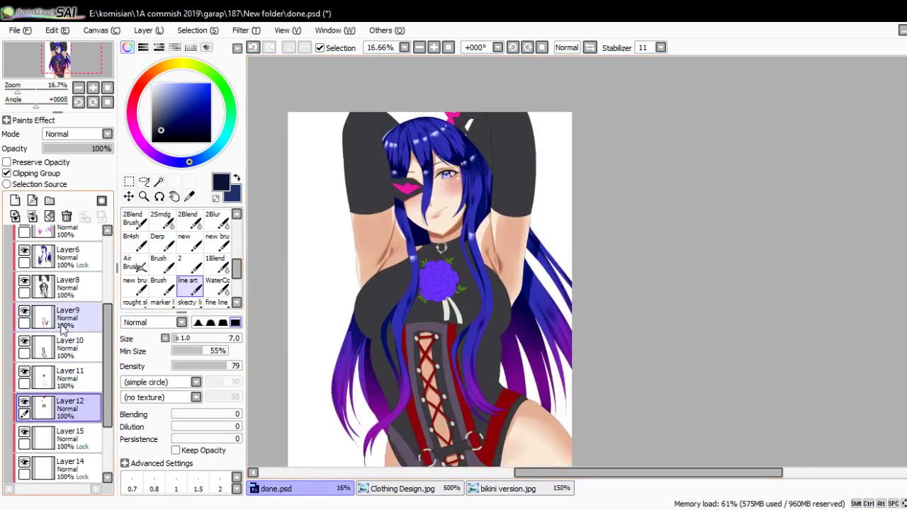
click(71, 292)
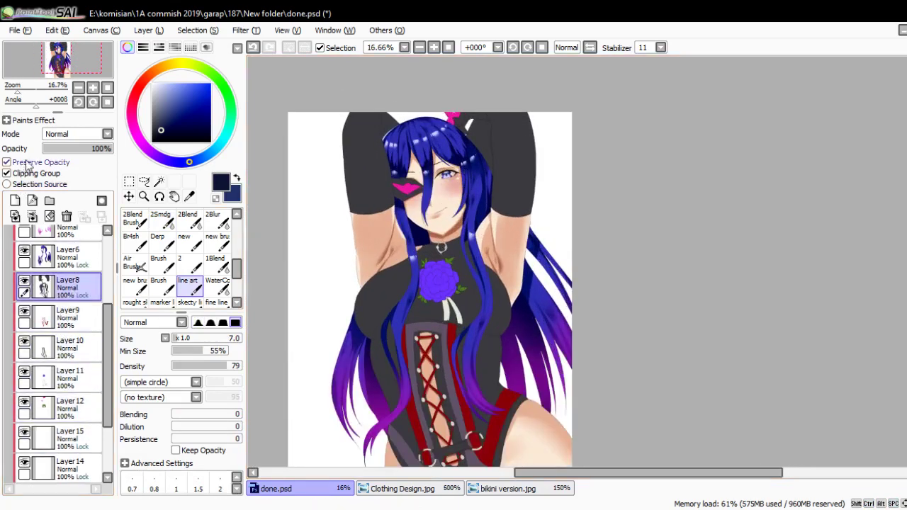
scroll(380, 184, up, 1)
scroll(366, 148, up, 2)
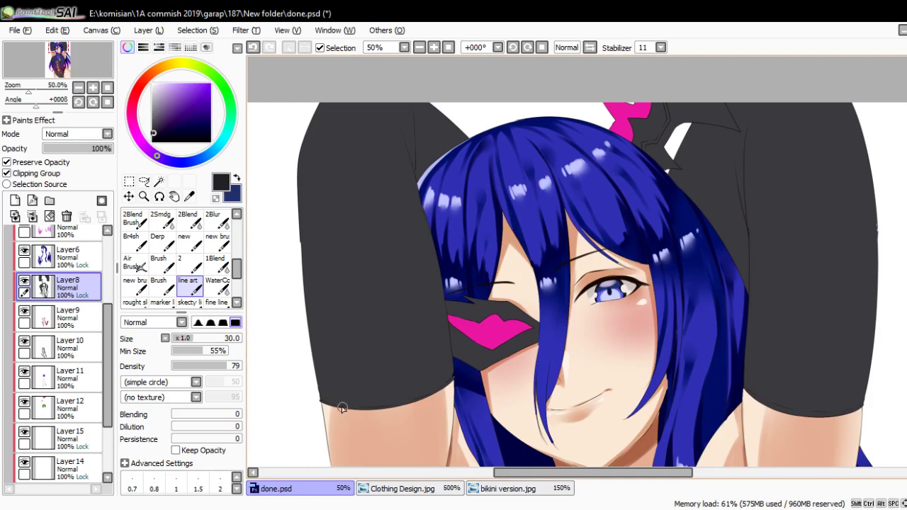
- Outline a near-black shadow along the length and bend of the character's right sleeve at brush size 80
key(bracketright)
key(bracketright)
mouse_move(337, 429)
mouse_down()
mouse_move(334, 262)
mouse_move(340, 294)
mouse_move(325, 119)
mouse_up()
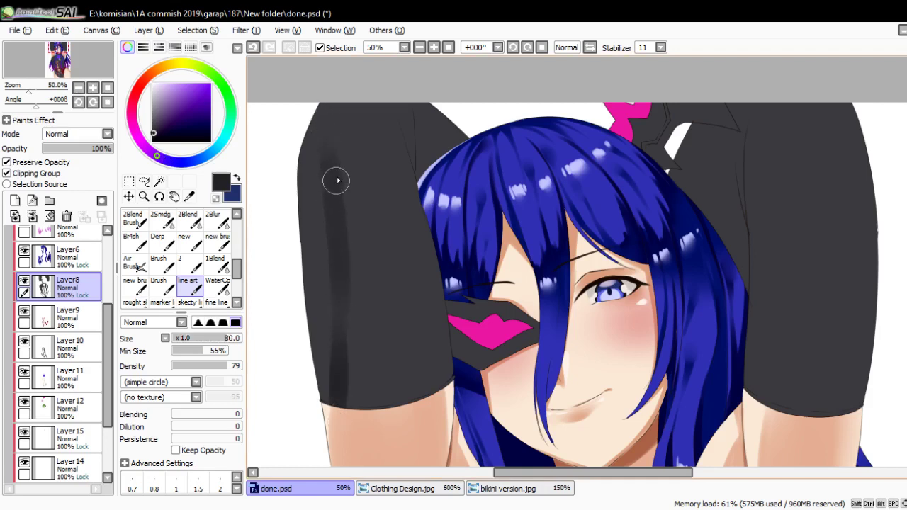
mouse_move(337, 180)
mouse_down()
mouse_move(376, 110)
mouse_move(335, 159)
mouse_move(411, 130)
mouse_up()
- Fill the right sleeve's shadow with the brush enlarged to 250 and soften it with the WaterColor brush at size 120
key(bracketright)
key(bracketright)
key(bracketright)
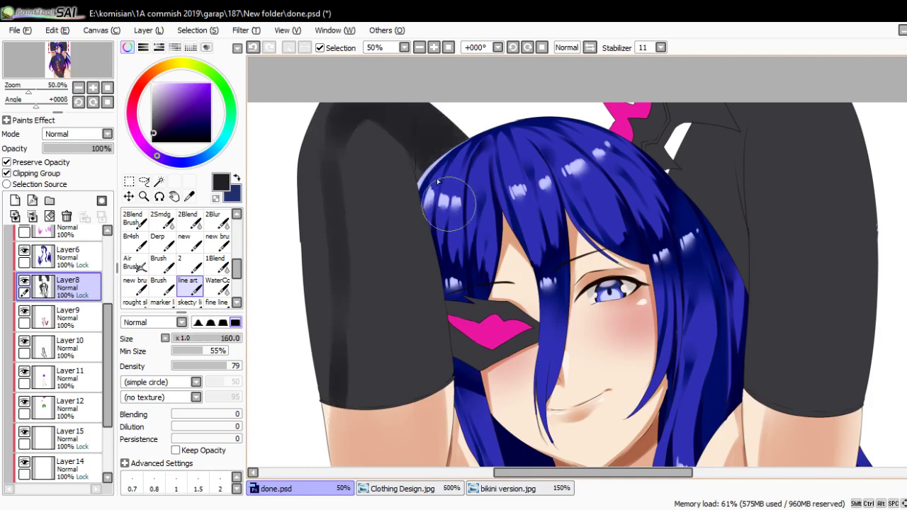
key(bracketright)
key(bracketright)
mouse_move(372, 424)
mouse_down()
mouse_move(376, 203)
mouse_move(367, 125)
mouse_up()
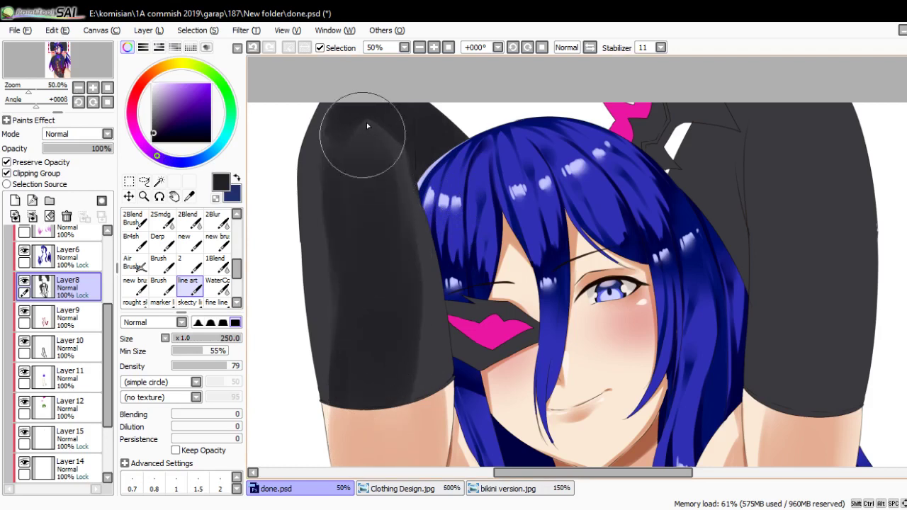
click(220, 287)
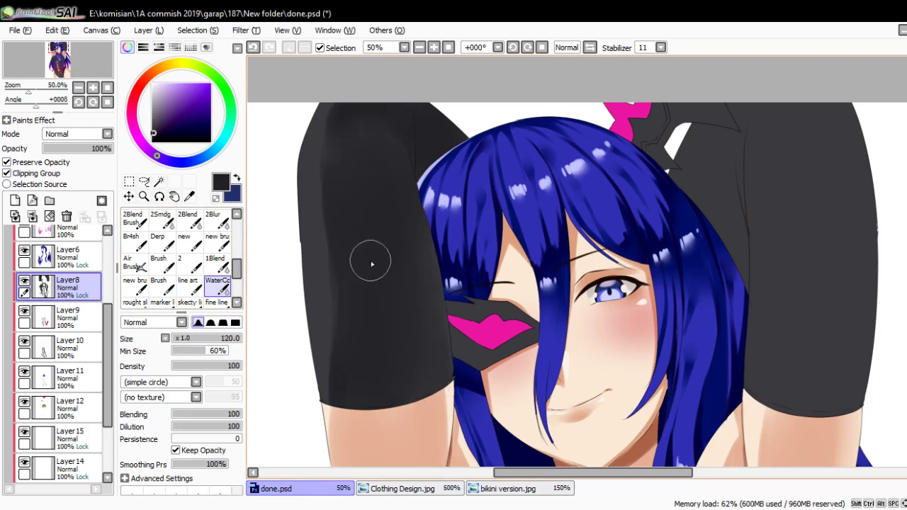
drag(371, 264, 209, 273)
- Shade the lower part of the character's left sleeve in near-black grey with the line art brush at size 250
click(188, 284)
mouse_move(476, 226)
mouse_down()
mouse_move(433, 237)
mouse_move(407, 174)
mouse_up()
mouse_move(460, 212)
mouse_down()
mouse_move(461, 328)
mouse_move(484, 196)
mouse_move(477, 290)
mouse_move(486, 179)
mouse_move(475, 375)
mouse_move(494, 236)
mouse_move(475, 111)
mouse_move(482, 221)
mouse_up()
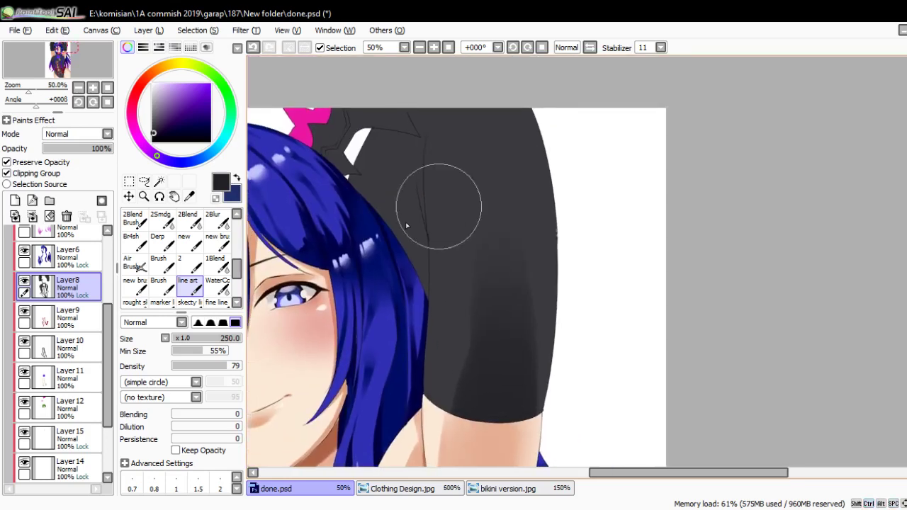
- Undo the oversized stroke and shade the left sleeve's forearm beside the hair and its upper bend with a smaller brush
mouse_move(406, 226)
mouse_down()
mouse_move(395, 302)
mouse_move(420, 80)
mouse_move(443, 91)
mouse_move(400, 310)
mouse_move(403, 285)
mouse_up()
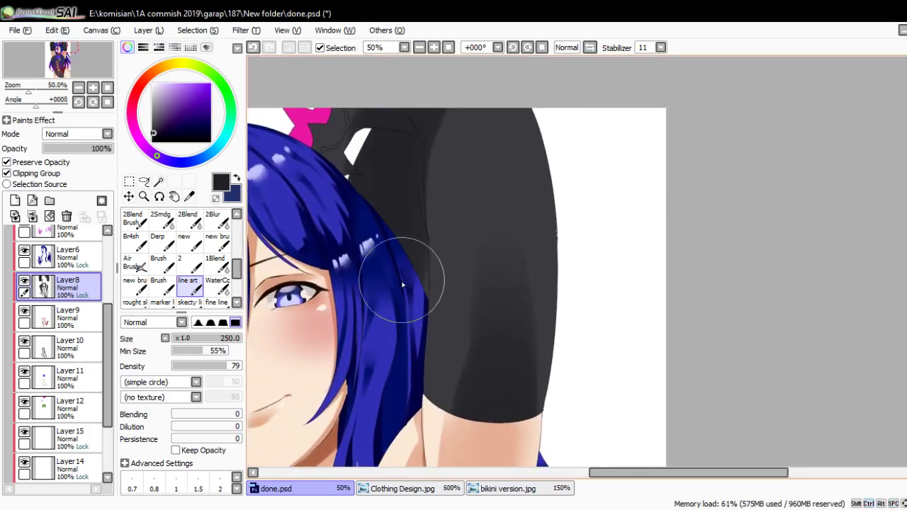
key(ctrl+z)
key(bracketleft)
key(bracketleft)
mouse_move(395, 247)
mouse_down()
mouse_move(410, 141)
mouse_move(410, 294)
mouse_move(435, 86)
mouse_move(376, 236)
mouse_move(383, 135)
mouse_move(371, 189)
mouse_move(436, 92)
mouse_move(404, 167)
mouse_move(525, 173)
mouse_up()
- Extend the shadow down the left upper sleeve starting at brush size 120 and blend it with the WaterColor brush at size 200
key(bracketleft)
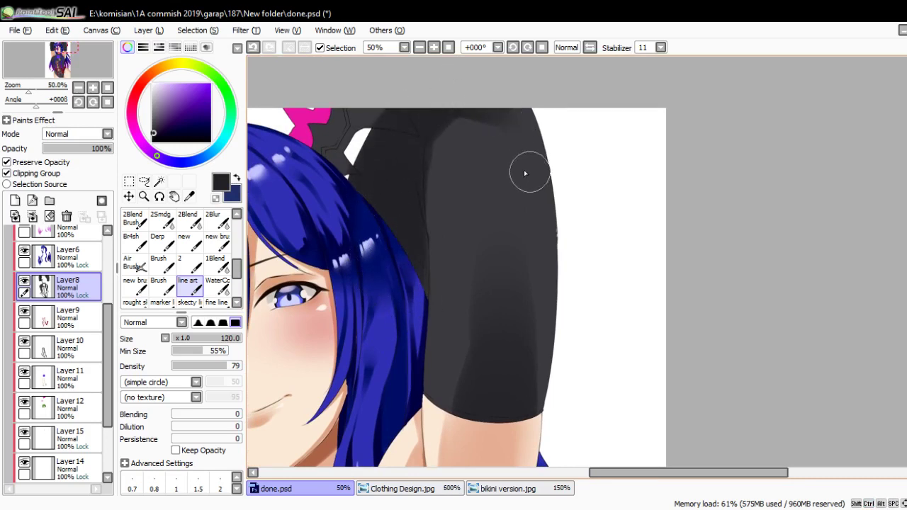
drag(481, 110, 490, 256)
key(bracketright)
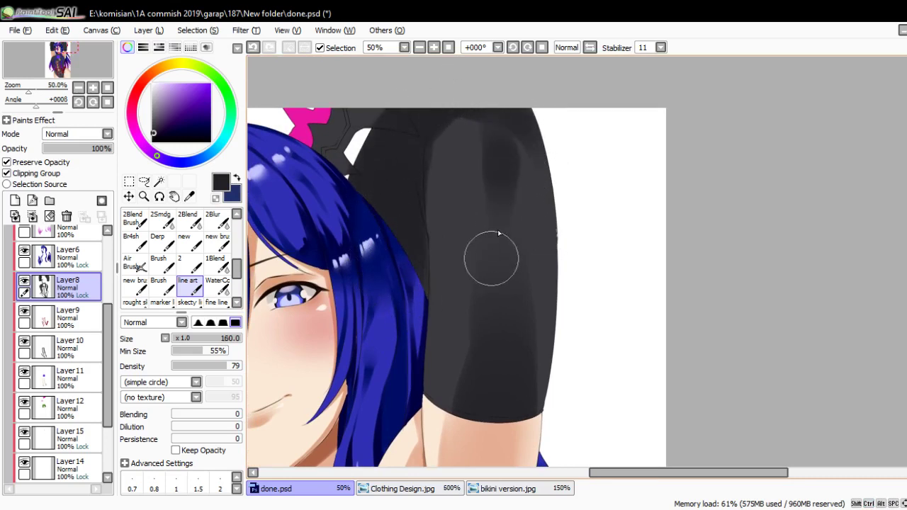
key(bracketright)
drag(505, 143, 526, 237)
click(221, 287)
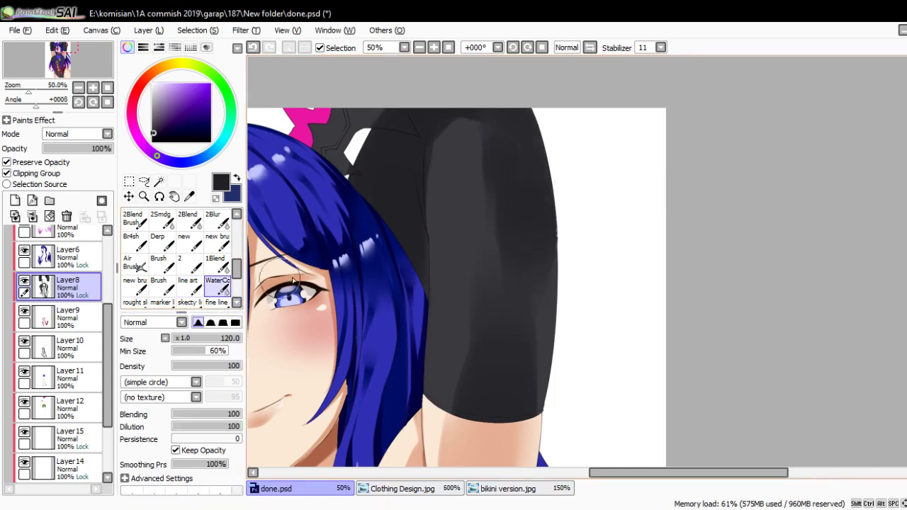
key(bracketright)
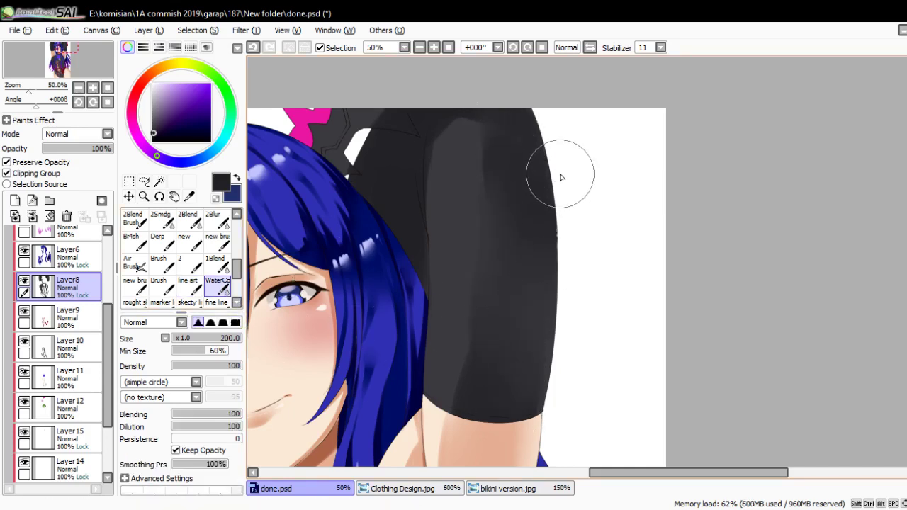
- Switch back to the line art brush at size 70 to shade the dark top over the chest
scroll(561, 177, down, 2)
scroll(465, 254, up, 2)
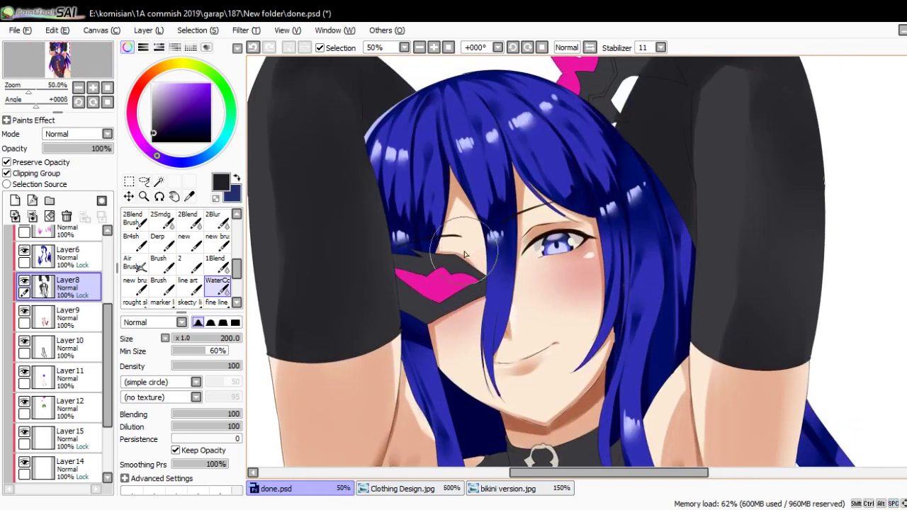
key(n)
scroll(453, 262, up, 3)
scroll(439, 259, down, 1)
scroll(425, 269, down, 3)
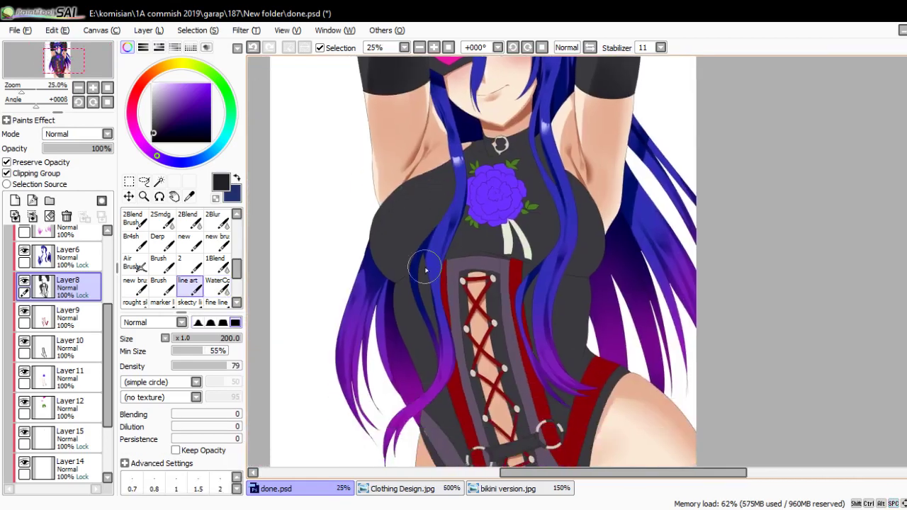
scroll(425, 270, up, 1)
drag(435, 279, 444, 271)
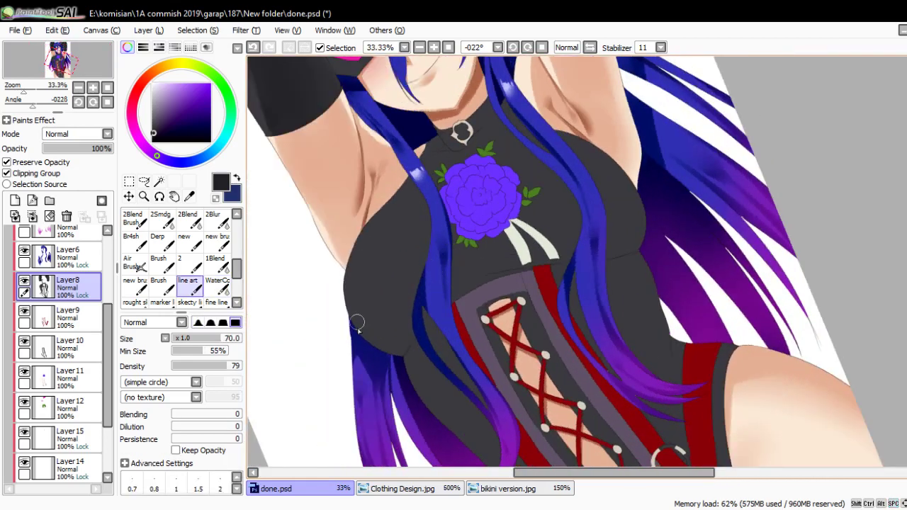
drag(358, 324, 409, 238)
key(ctrl+z)
mouse_move(367, 346)
mouse_down()
mouse_move(404, 248)
mouse_move(430, 479)
mouse_up()
key(ctrl+z)
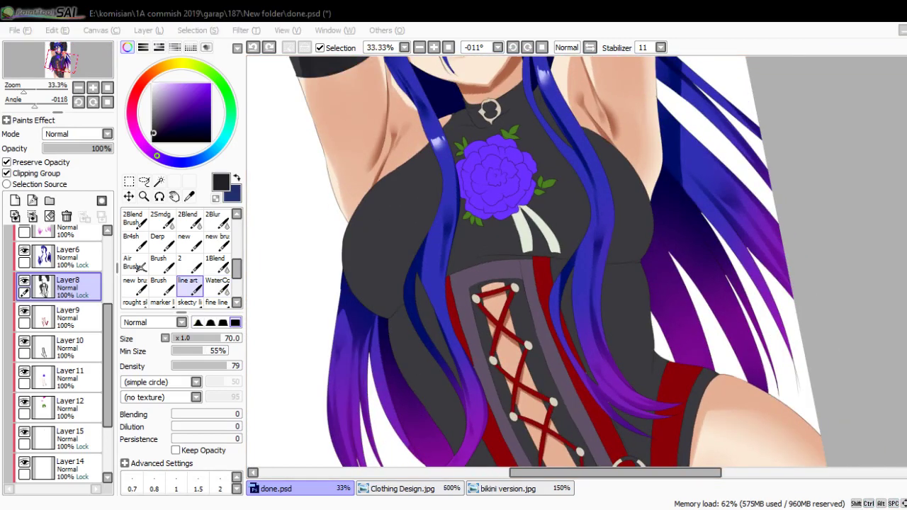
- Paint curved dark shadow bands across both sides of the black top's bust with the line art brush at size 70
drag(388, 281, 373, 305)
drag(395, 346, 404, 251)
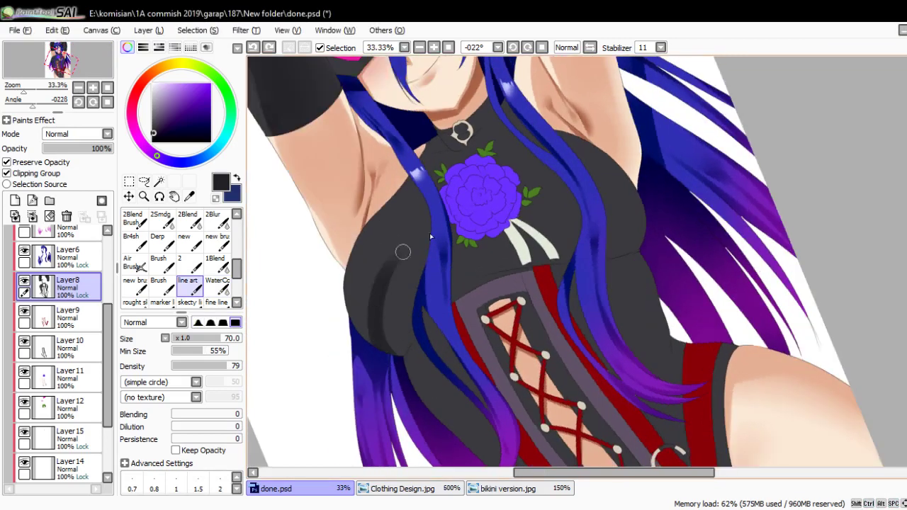
drag(368, 331, 415, 252)
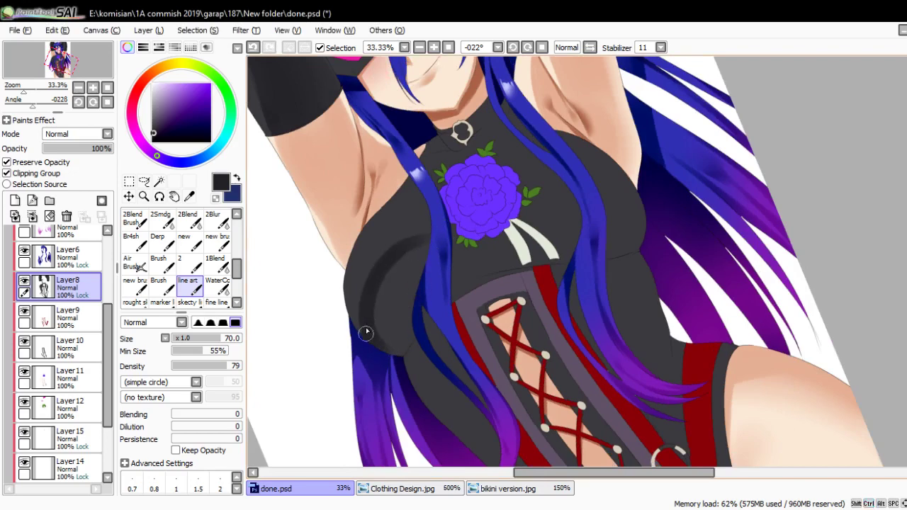
key(ctrl+z)
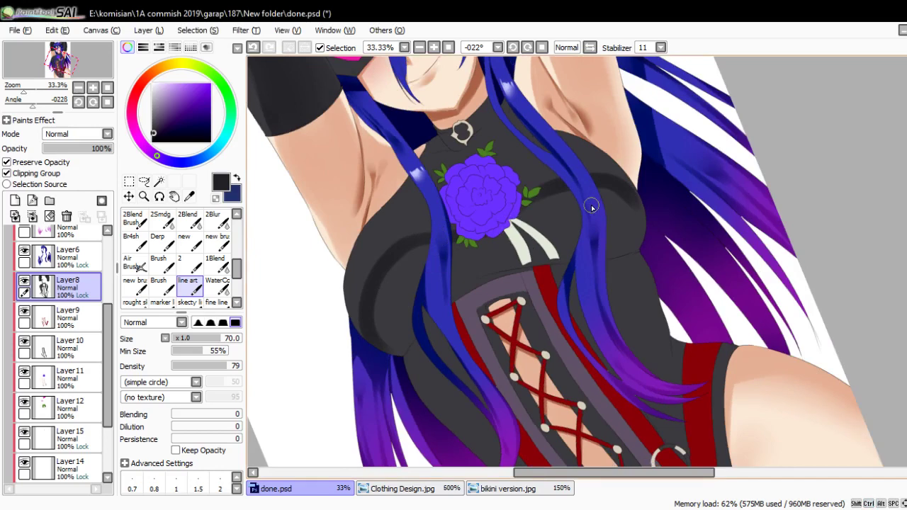
key(ctrl+z)
key(ctrl+y)
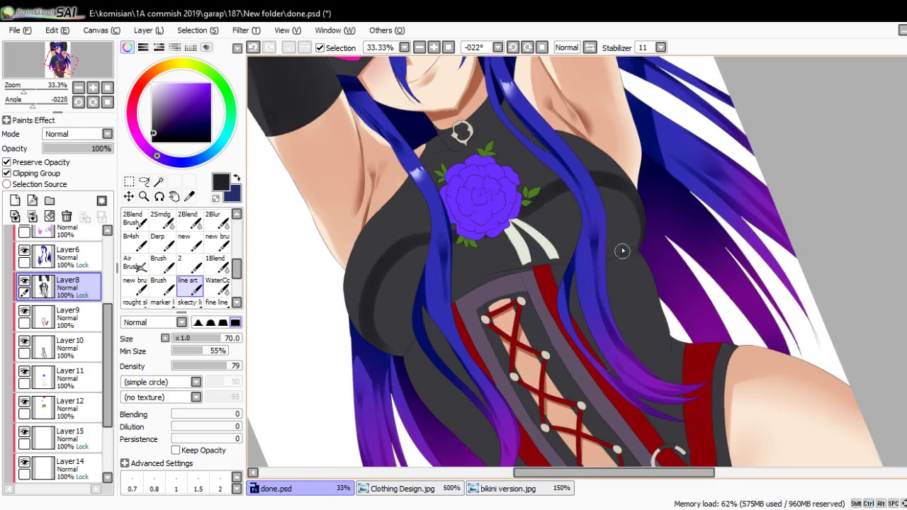
- Extend the dark shadow outlines along the underside of both halves of the bust
drag(622, 250, 425, 378)
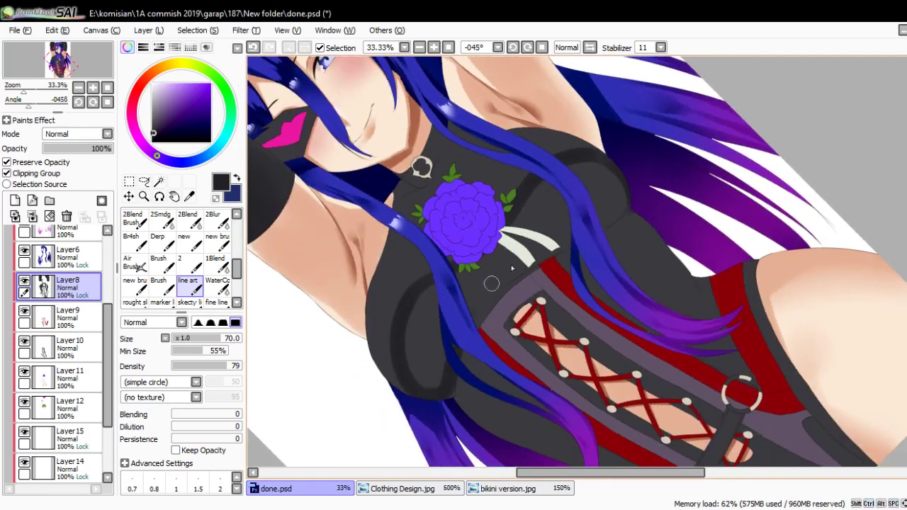
mouse_move(470, 330)
mouse_down()
mouse_move(542, 258)
mouse_move(632, 200)
mouse_up()
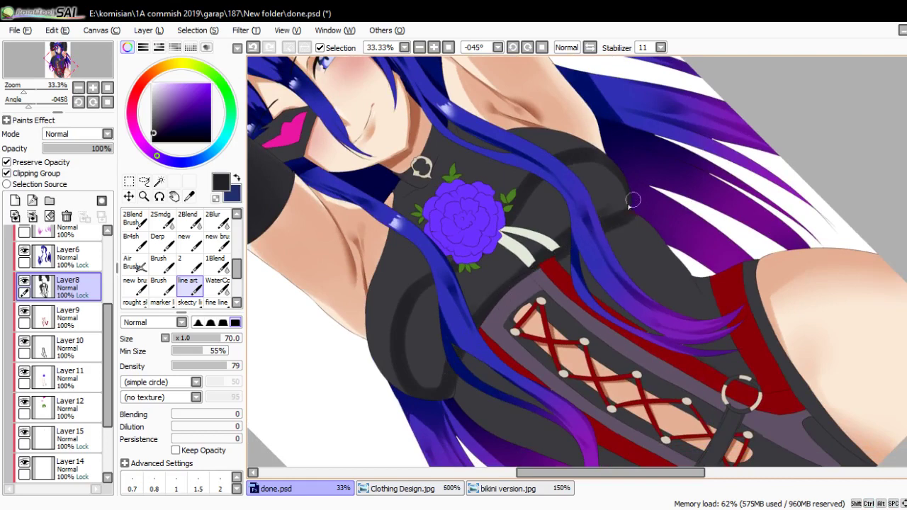
mouse_move(411, 338)
mouse_down()
mouse_move(439, 367)
mouse_move(461, 292)
mouse_move(509, 265)
mouse_move(590, 185)
mouse_move(536, 237)
mouse_move(611, 195)
mouse_up()
- Fill the outlined bust shadow areas with dark gray using the line art brush enlarged to sizes between 100 and 200
key(bracketright)
key(bracketright)
scroll(578, 216, down, 3)
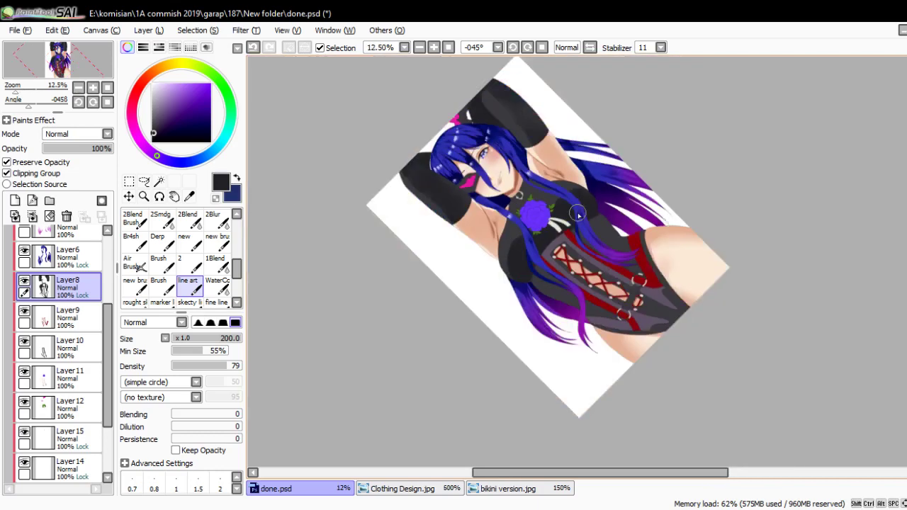
scroll(452, 228, up, 3)
drag(452, 227, 414, 212)
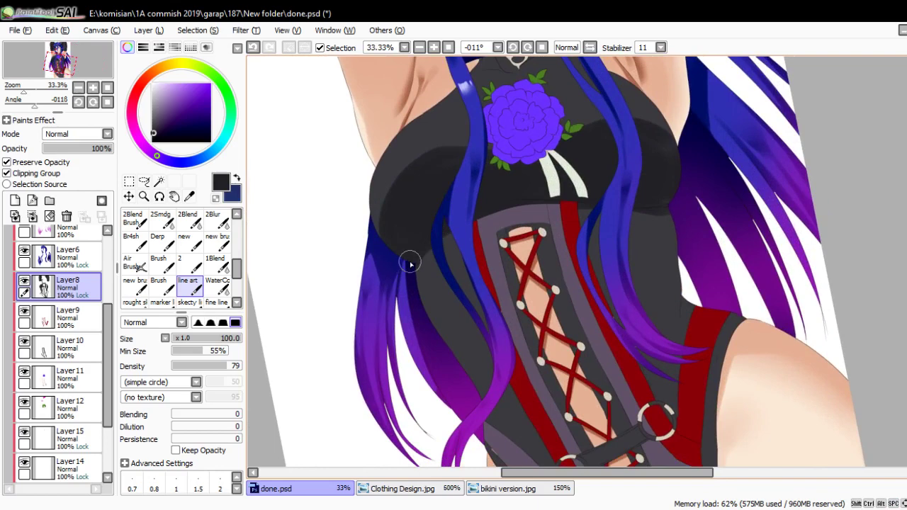
- Add a cast shadow on the black bodice directly beneath the bust with the line art brush at size 100
drag(486, 490, 437, 491)
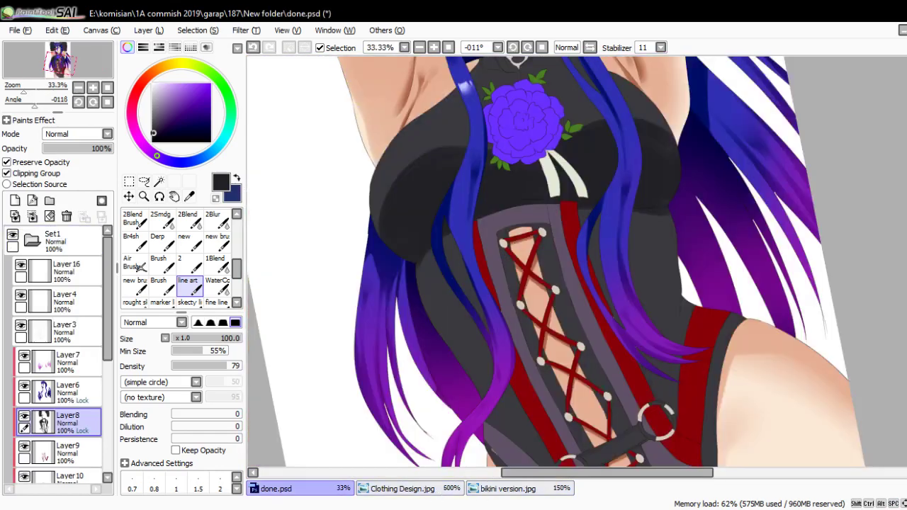
drag(427, 277, 410, 263)
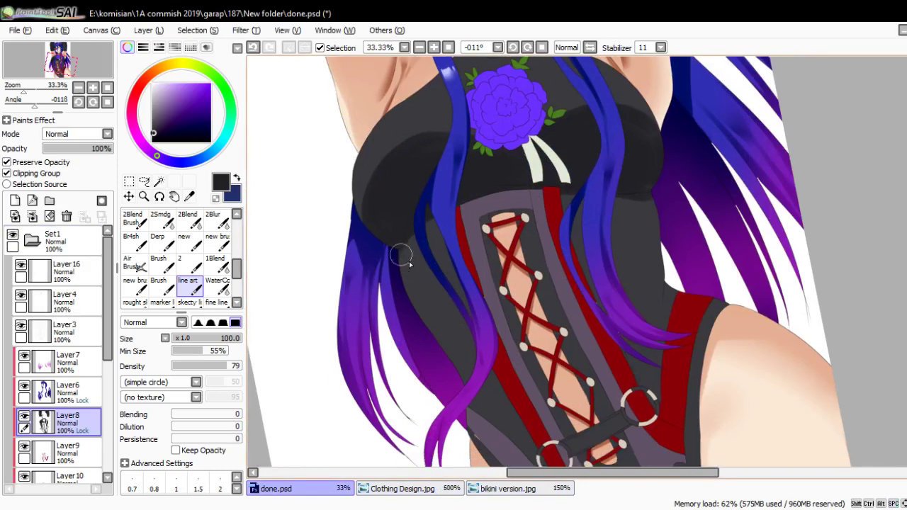
drag(481, 202, 581, 202)
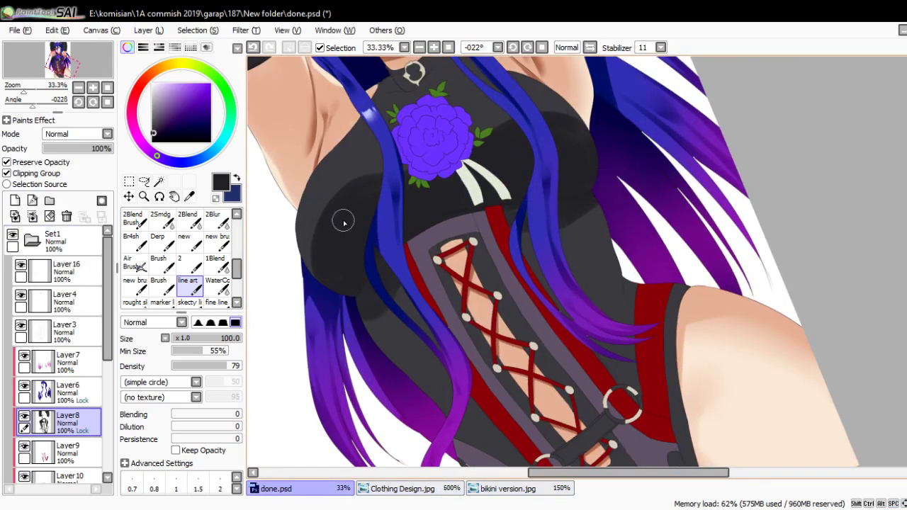
- Paint a second, near-black shadow band across both sides of the bust inside the existing shading at brush size 100
scroll(344, 222, up, 2)
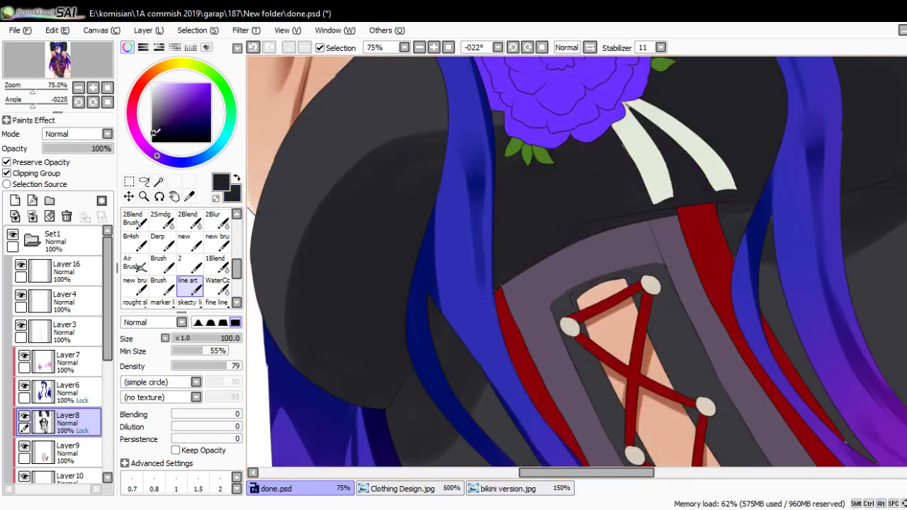
mouse_move(337, 302)
mouse_down()
mouse_move(380, 319)
mouse_move(429, 188)
mouse_up()
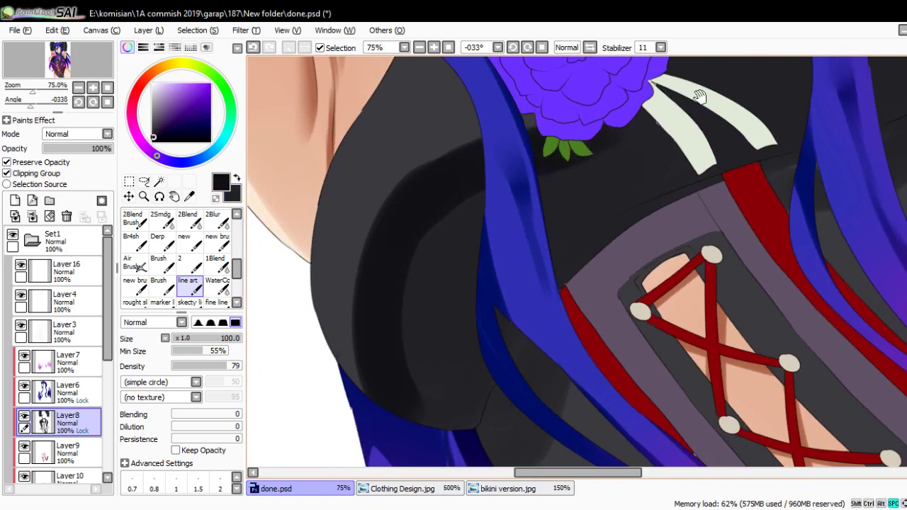
drag(567, 160, 467, 325)
drag(660, 119, 694, 135)
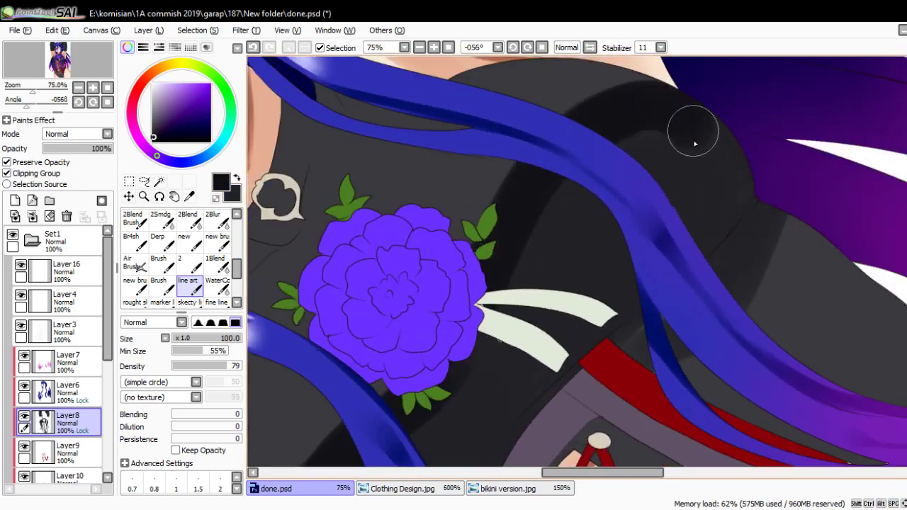
key(ctrl+z)
drag(616, 99, 737, 135)
drag(368, 396, 496, 204)
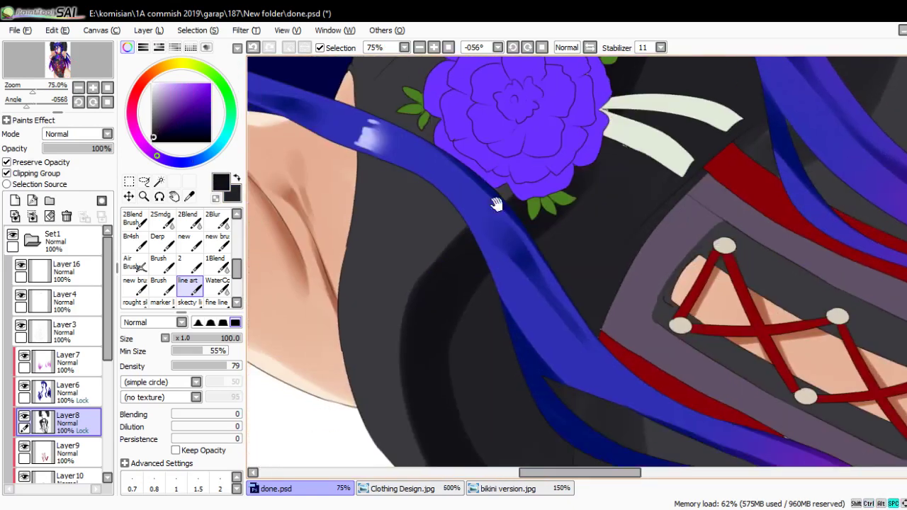
- Blend the near-black band on the picture's left side of the bust with the watercolor brush
click(218, 287)
mouse_move(312, 323)
mouse_down()
mouse_move(346, 324)
mouse_move(378, 287)
mouse_move(372, 345)
mouse_move(465, 137)
mouse_up()
key(bracketright)
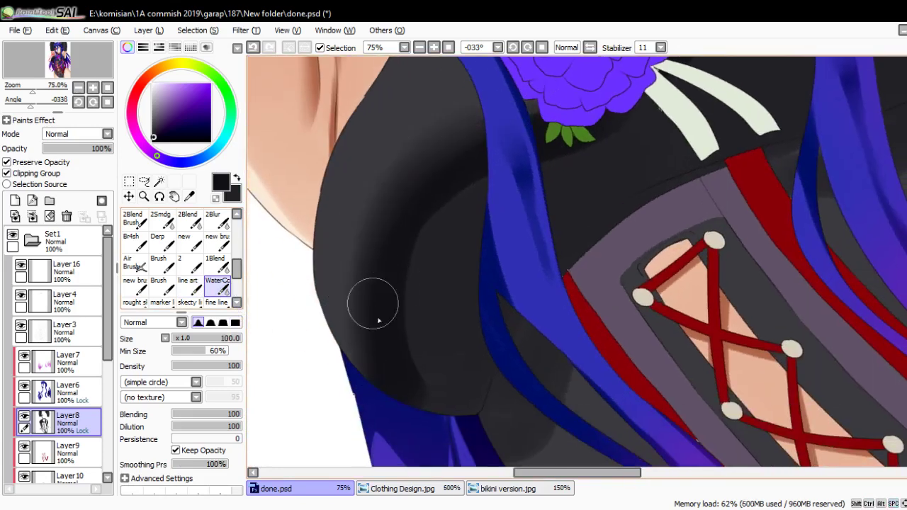
mouse_move(477, 201)
mouse_down()
mouse_move(461, 295)
mouse_move(594, 173)
mouse_move(480, 314)
mouse_up()
key(bracketright)
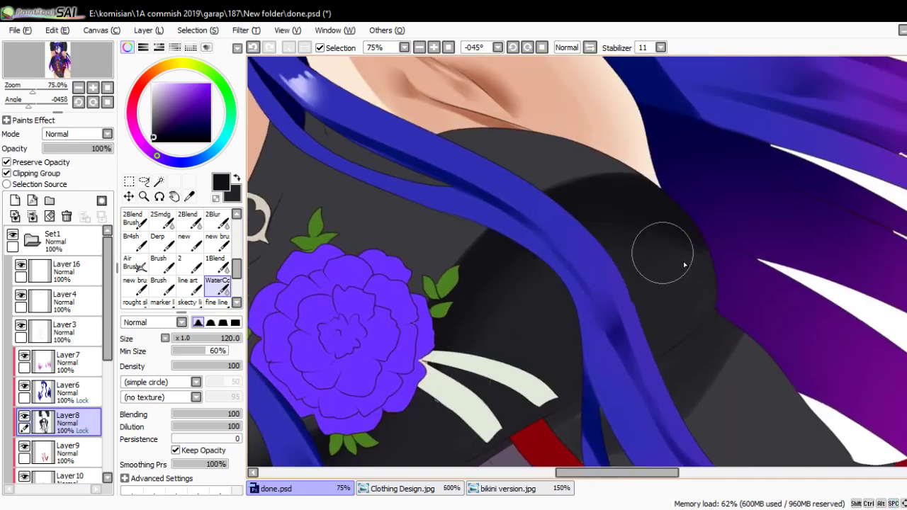
- Soften the near-black shadow's edges on the picture's right side of the bust with the watercolor brush at sizes 60 to 70
drag(665, 256, 520, 253)
key(bracketleft)
key(bracketleft)
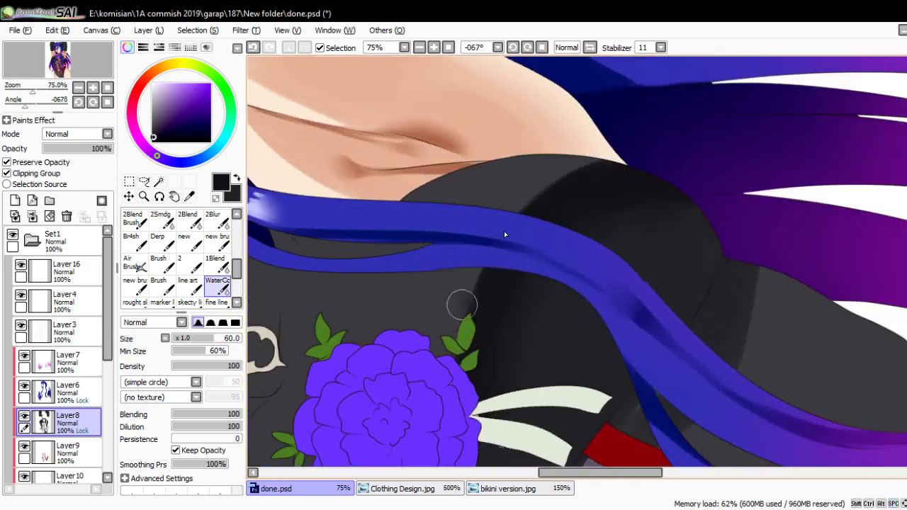
key(bracketright)
drag(624, 156, 520, 219)
scroll(448, 397, down, 3)
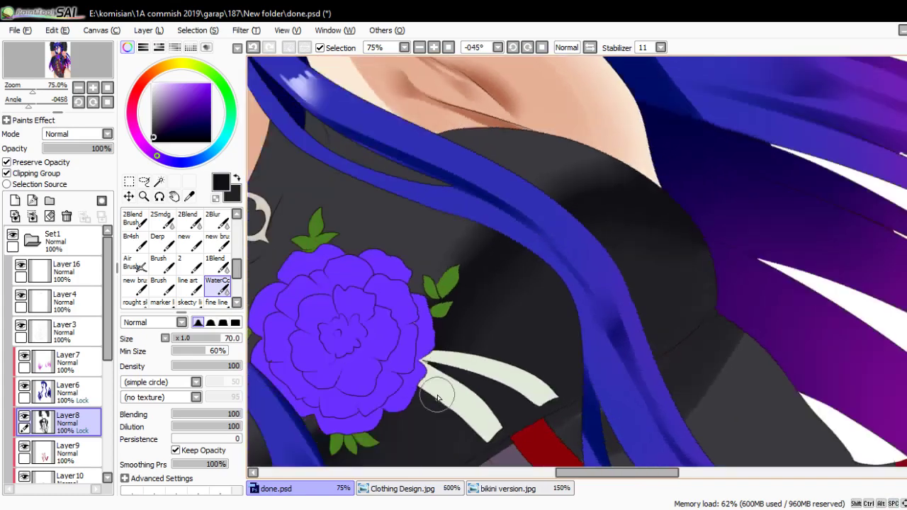
drag(430, 388, 435, 283)
scroll(432, 283, down, 2)
scroll(438, 276, up, 4)
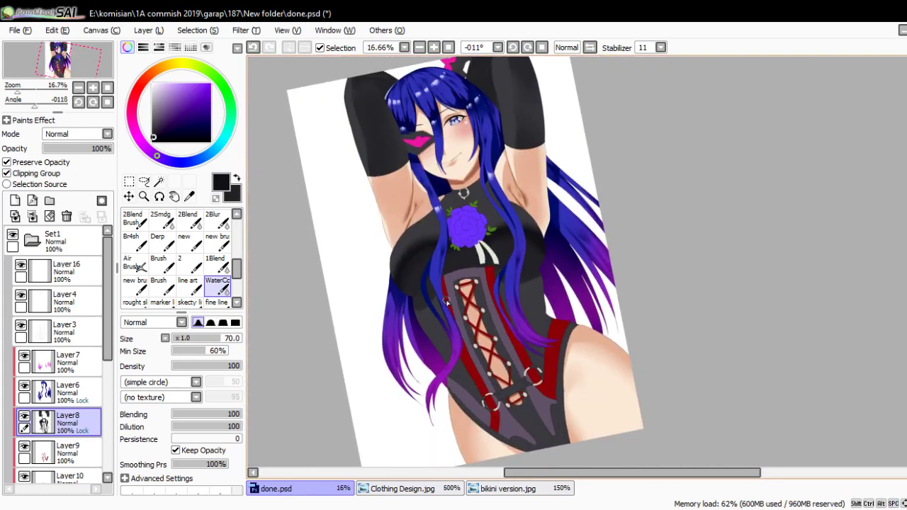
- Shade the upper part of the black sleeve at the picture's left with the line art brush at size 50, sampling its dark gray
key(Home)
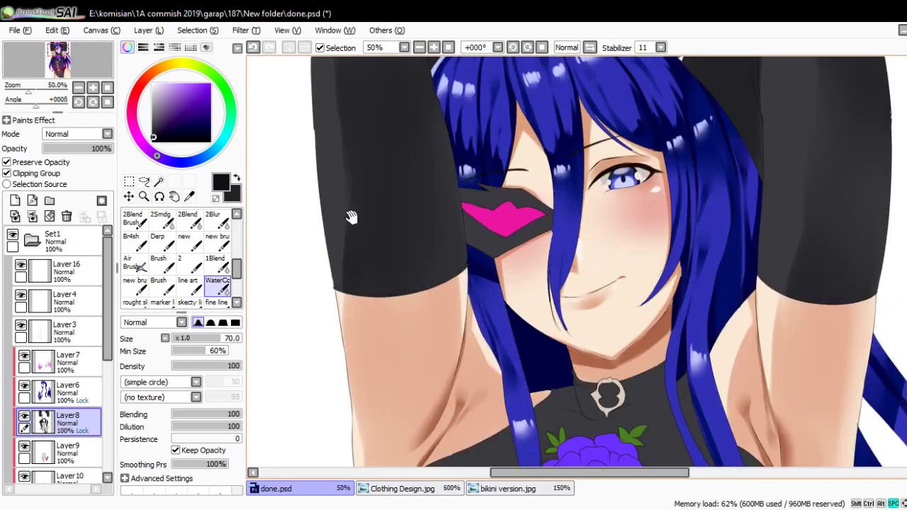
drag(352, 217, 406, 243)
scroll(461, 138, up, 1)
key(n)
drag(399, 127, 393, 255)
key(bracketleft)
key(bracketleft)
key(bracketleft)
key(bracketleft)
key(ctrl+z)
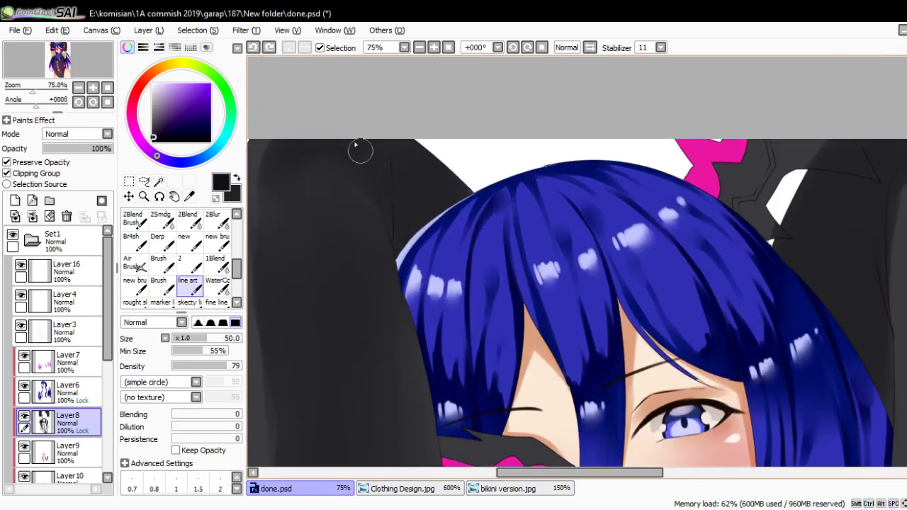
drag(356, 148, 385, 201)
alt+click(371, 160)
mouse_move(376, 156)
mouse_down()
mouse_move(409, 254)
mouse_move(393, 202)
mouse_move(409, 169)
mouse_move(435, 175)
mouse_move(454, 211)
mouse_move(429, 242)
mouse_up()
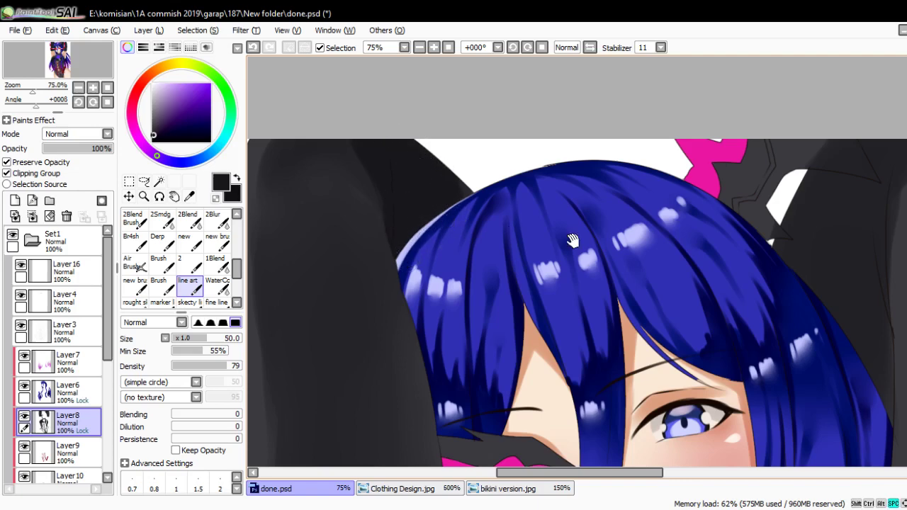
drag(572, 241, 587, 255)
drag(496, 162, 522, 189)
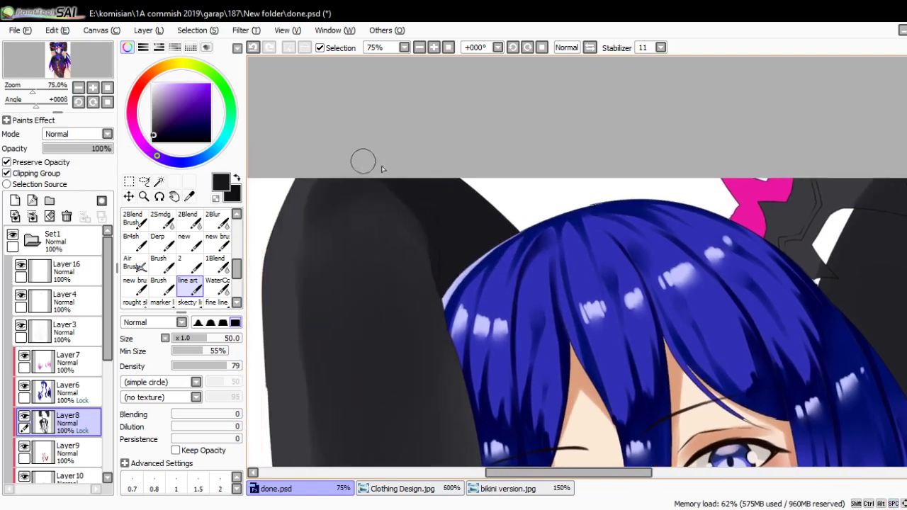
mouse_move(381, 169)
mouse_down()
mouse_move(417, 201)
mouse_move(475, 325)
mouse_move(439, 260)
mouse_up()
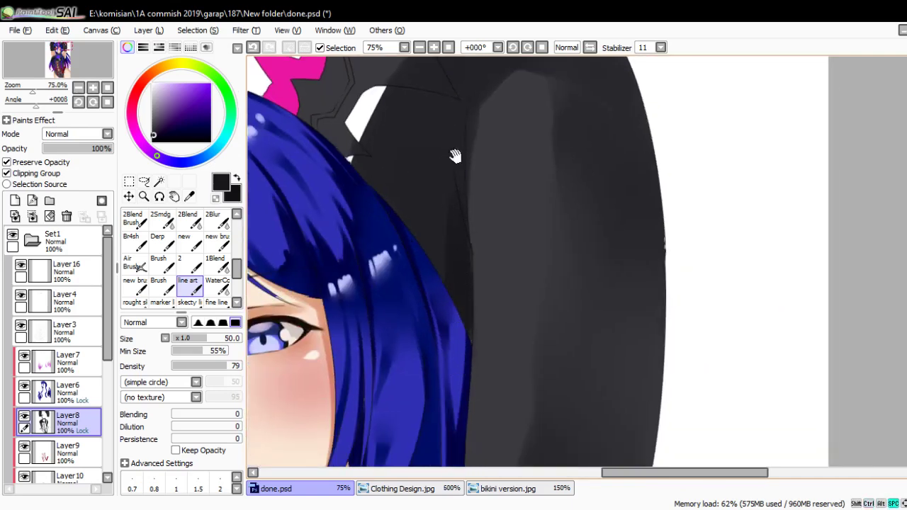
- Fill the inner part of the picture's right sleeve beside the hair with dark shadow at brush size 60
mouse_move(455, 156)
mouse_down()
mouse_move(464, 305)
mouse_move(452, 212)
mouse_up()
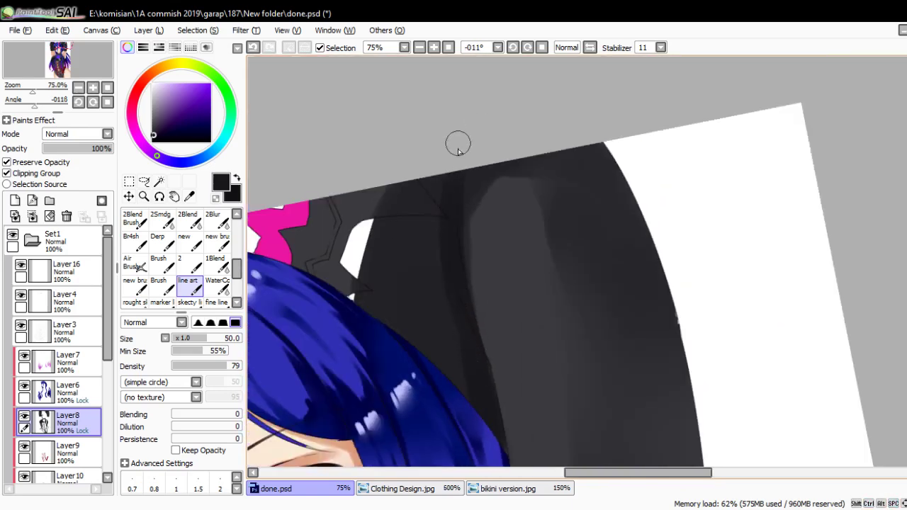
key(Home)
key(Page_Up)
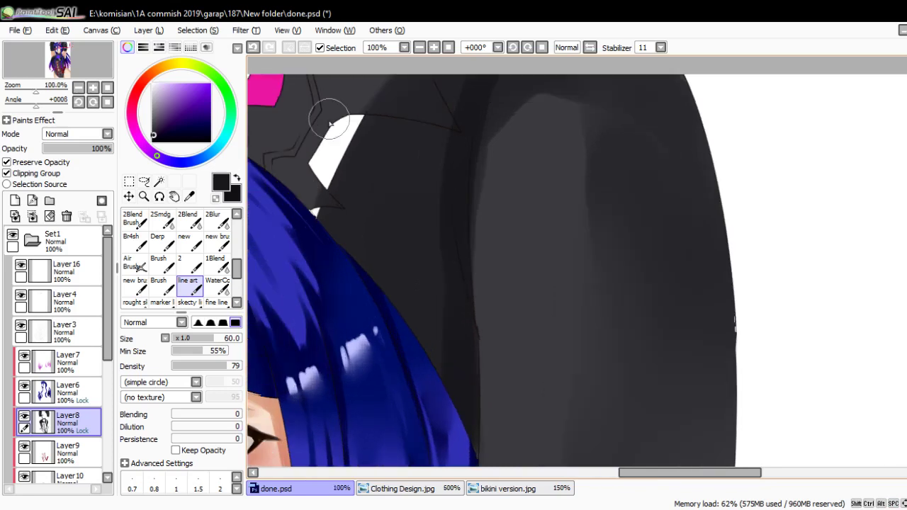
mouse_move(316, 224)
mouse_down()
mouse_move(432, 347)
mouse_move(428, 251)
mouse_move(368, 199)
mouse_up()
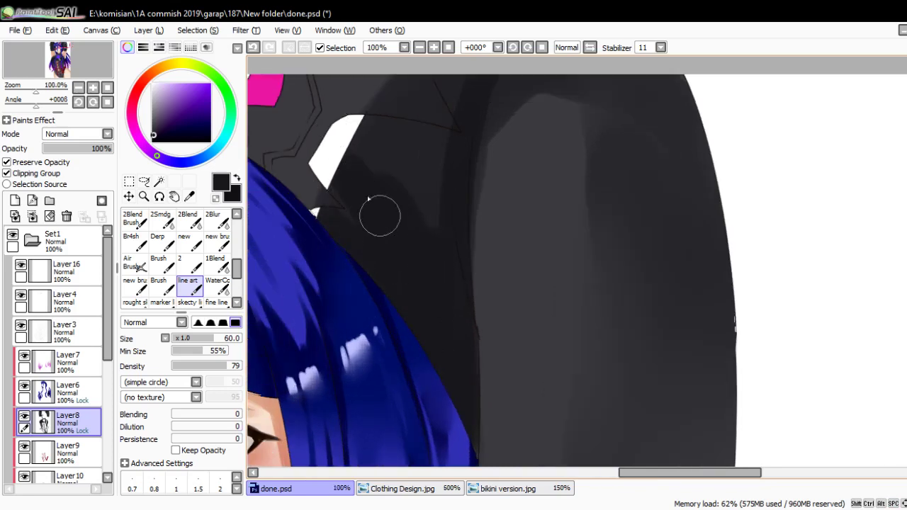
mouse_move(337, 161)
mouse_down()
mouse_move(390, 200)
mouse_move(413, 189)
mouse_move(432, 237)
mouse_move(379, 148)
mouse_move(406, 145)
mouse_move(384, 138)
mouse_move(433, 160)
mouse_up()
- Darken the sleeve around the pointed shape at the canvas's upper edge, reducing the line art brush from size 50 to 30
drag(474, 114, 422, 232)
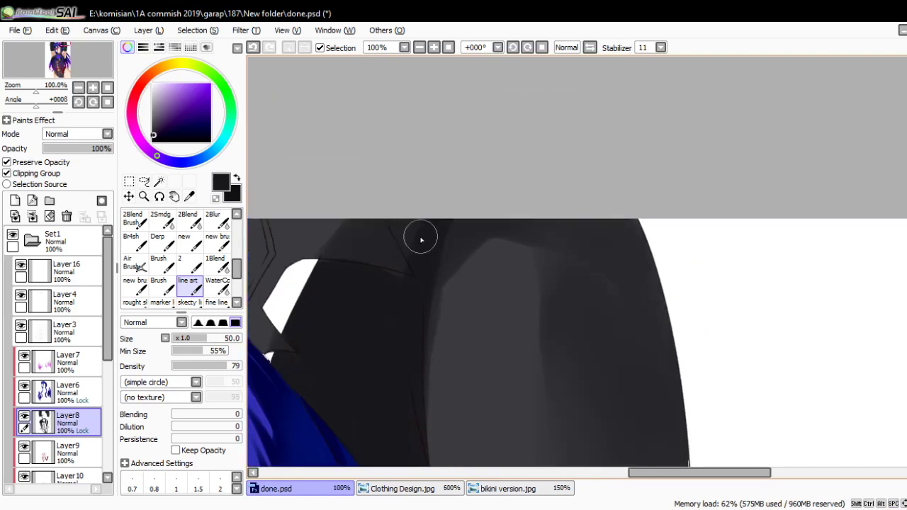
key(bracketleft)
key(bracketleft)
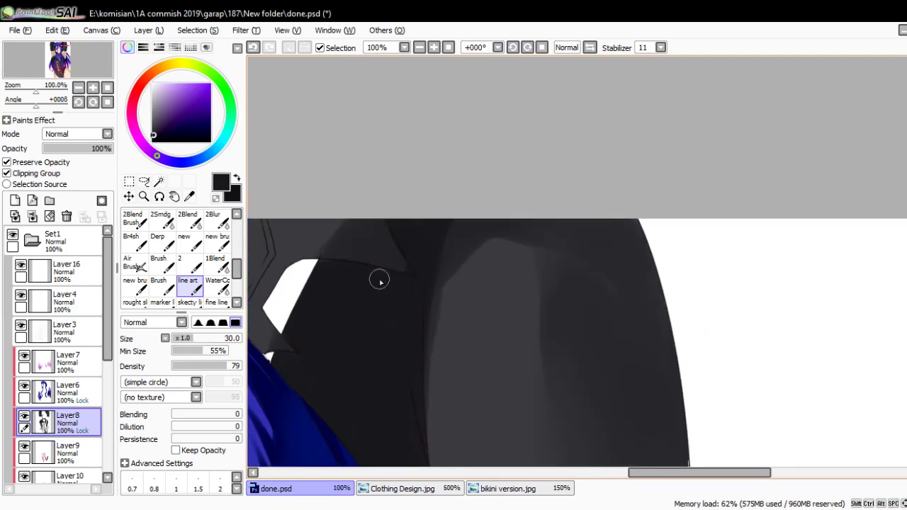
scroll(379, 281, down, 5)
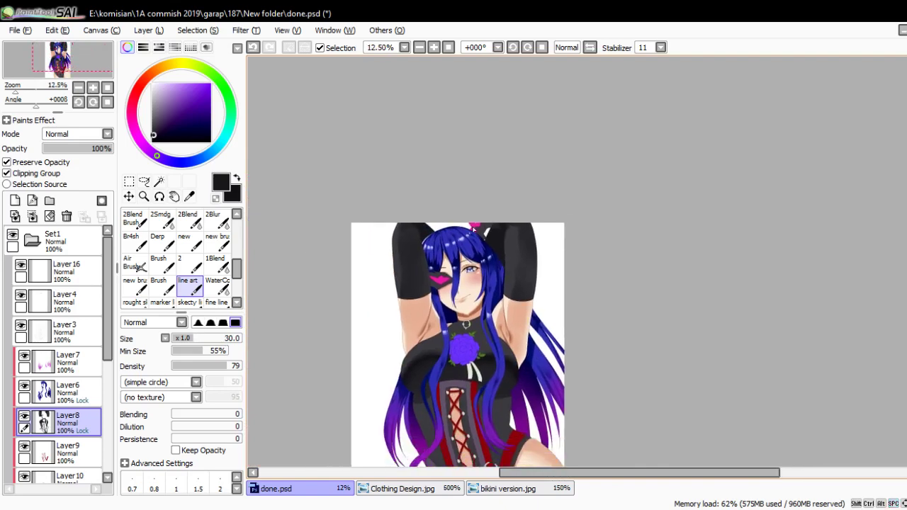
- Paint a dark shadow rising from the cuff of the picture's left sleeve with the line art brush at sizes 50 and 70
scroll(380, 269, up, 4)
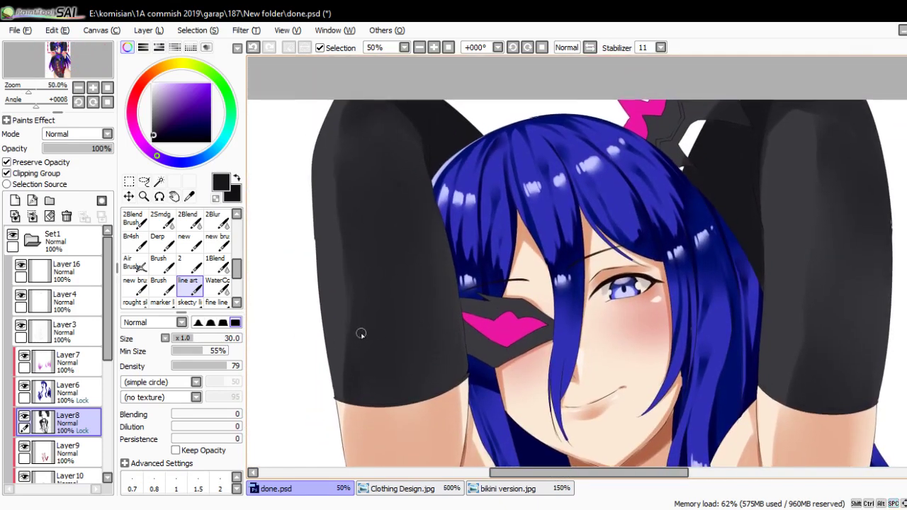
scroll(360, 333, up, 1)
drag(351, 418, 350, 289)
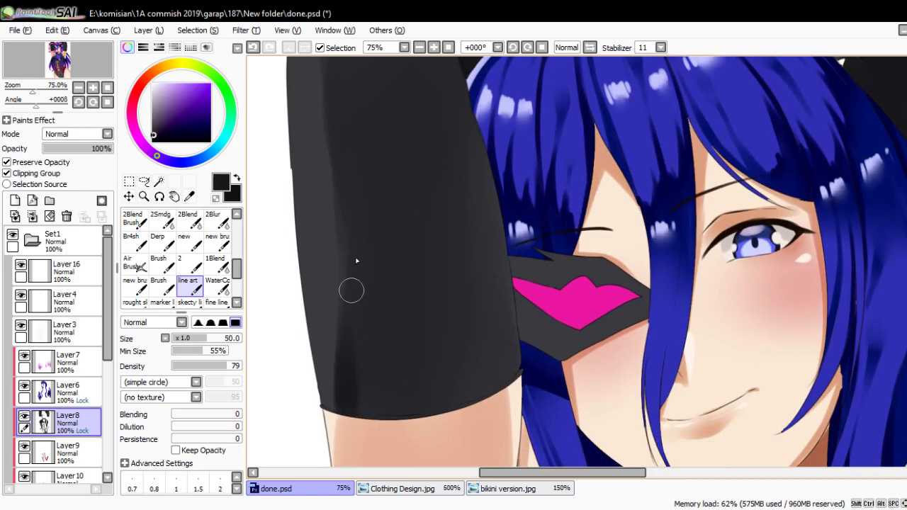
drag(348, 383, 350, 237)
key(bracketright)
key(bracketright)
key(bracketright)
mouse_move(371, 411)
mouse_down()
mouse_move(354, 319)
mouse_move(379, 370)
mouse_move(352, 273)
mouse_up()
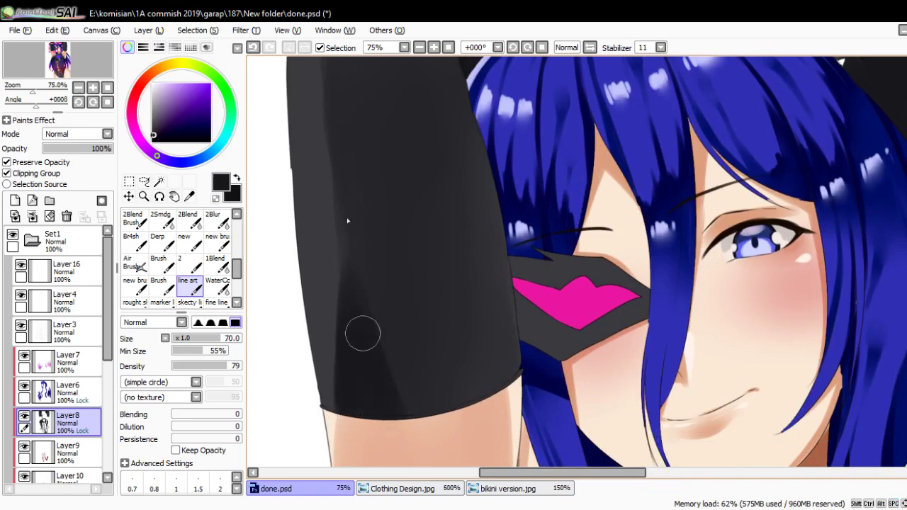
- Paint dark shadows rising from the cuff and running down the upper part of the picture's right sleeve with the line art brush at size 70
key(v)
key(v)
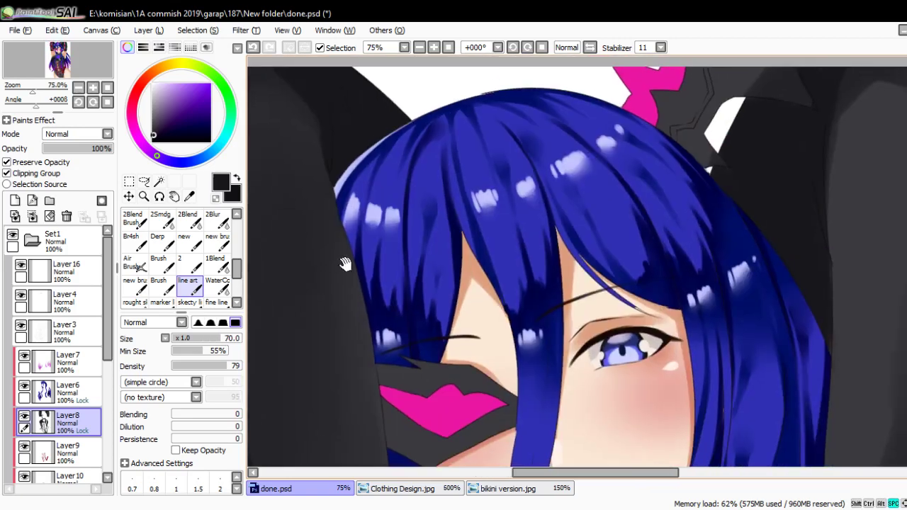
key(h)
drag(402, 165, 413, 239)
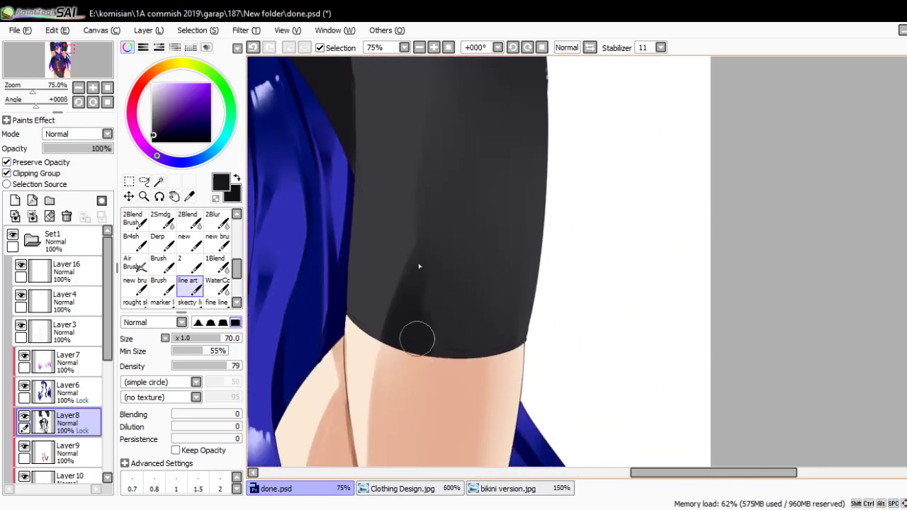
drag(415, 391, 425, 326)
scroll(425, 327, up, 5)
drag(418, 210, 429, 318)
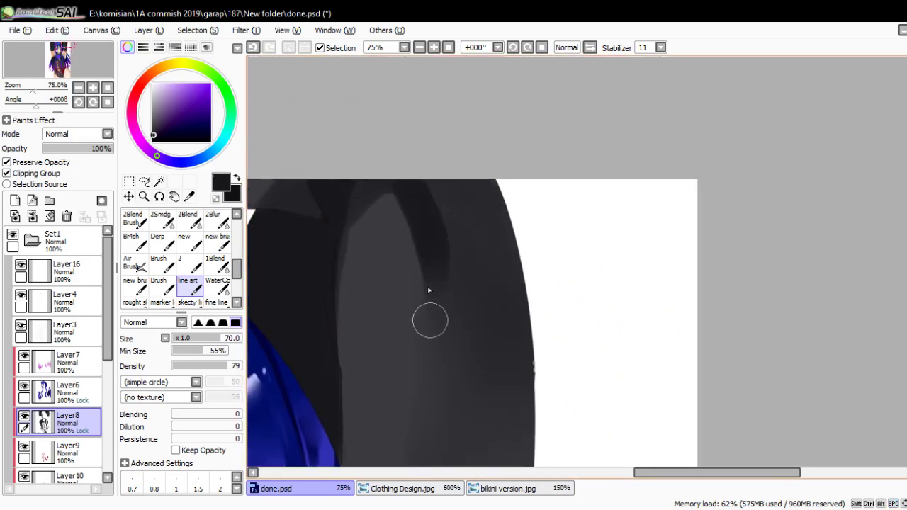
scroll(425, 219, down, 5)
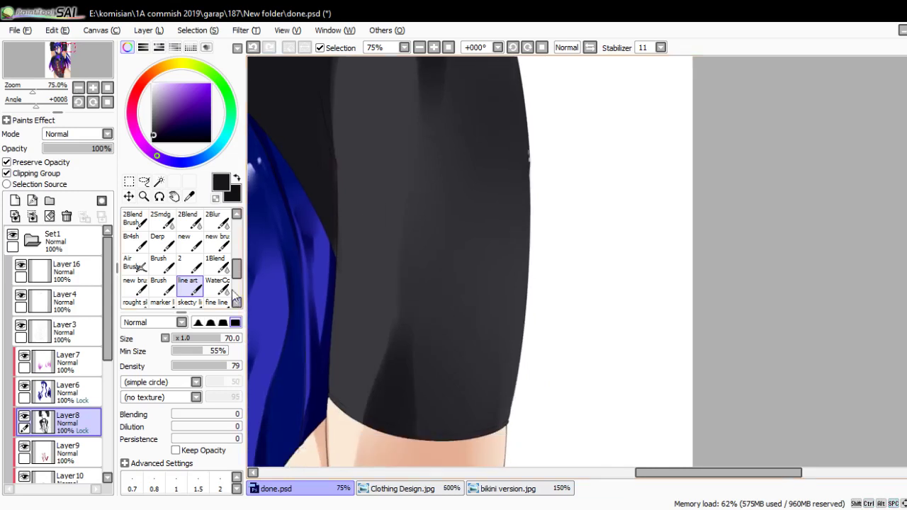
- Blend the new shadows on the black sleeves with the watercolor brush at size 70
key(w)
scroll(425, 255, up, 5)
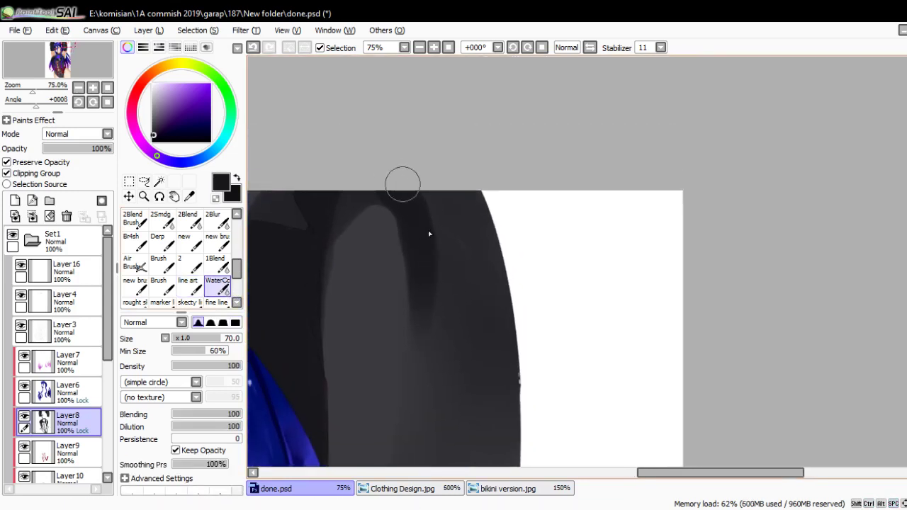
scroll(390, 191, down, 5)
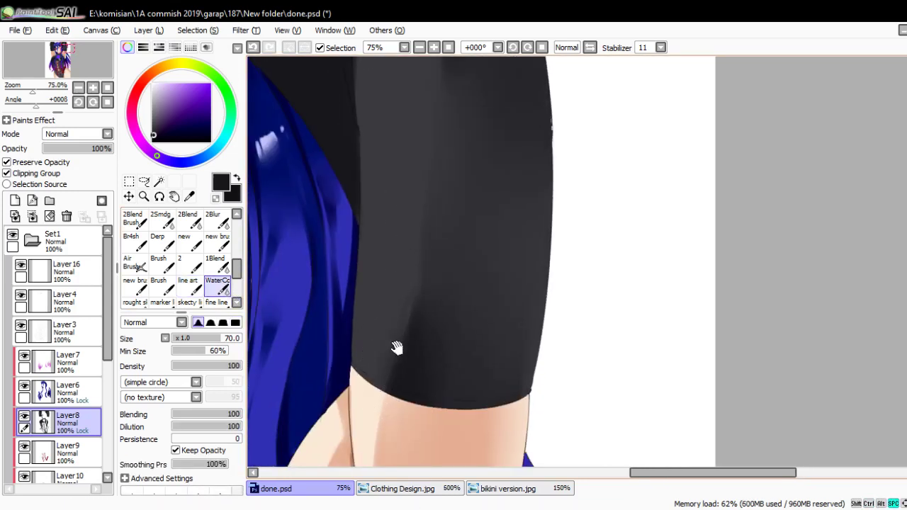
scroll(397, 347, down, 3)
drag(415, 330, 425, 330)
scroll(425, 330, down, 5)
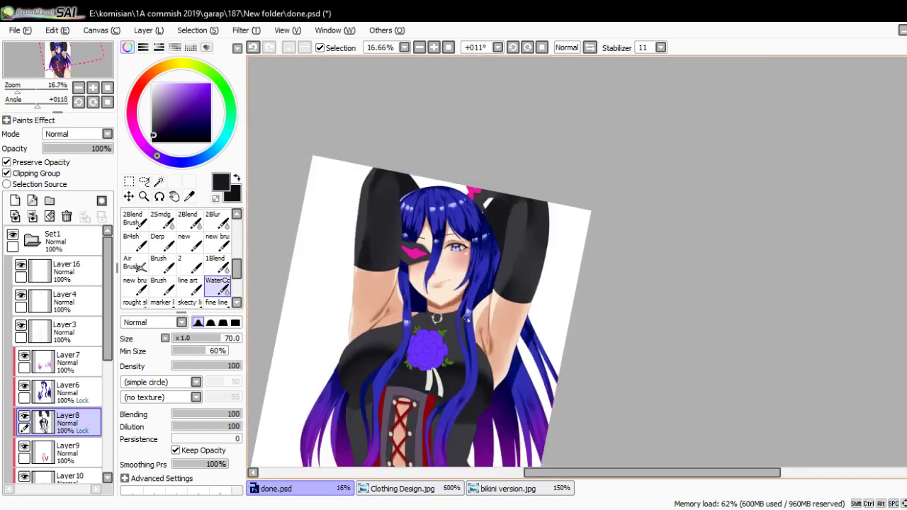
scroll(405, 227, up, 3)
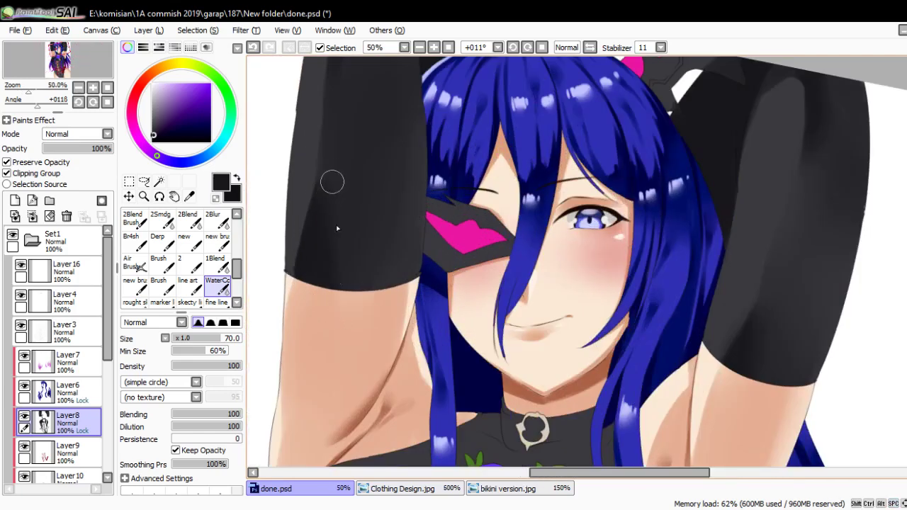
scroll(359, 315, down, 1)
key(Home)
scroll(396, 283, up, 2)
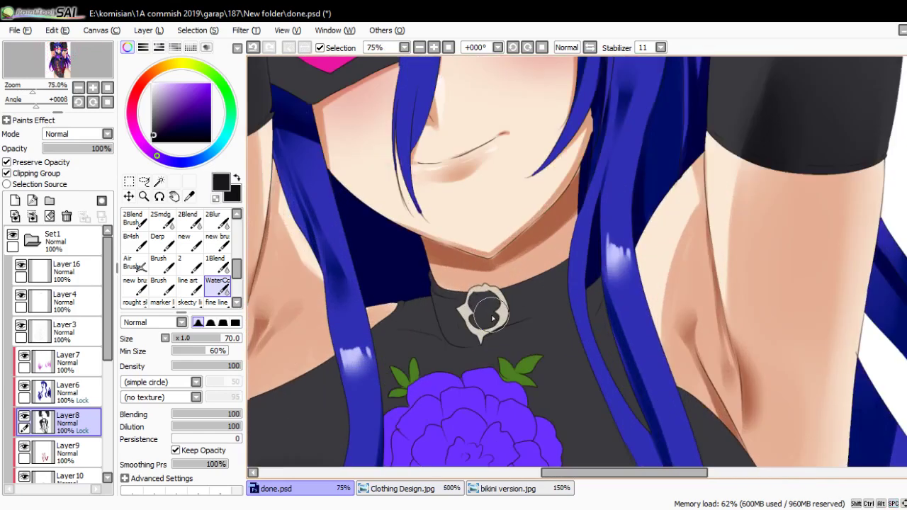
- Shade the black collar beneath the chin around the brooch with a sampled dark gray, using the line art brush at size 70
scroll(421, 225, down, 3)
key(n)
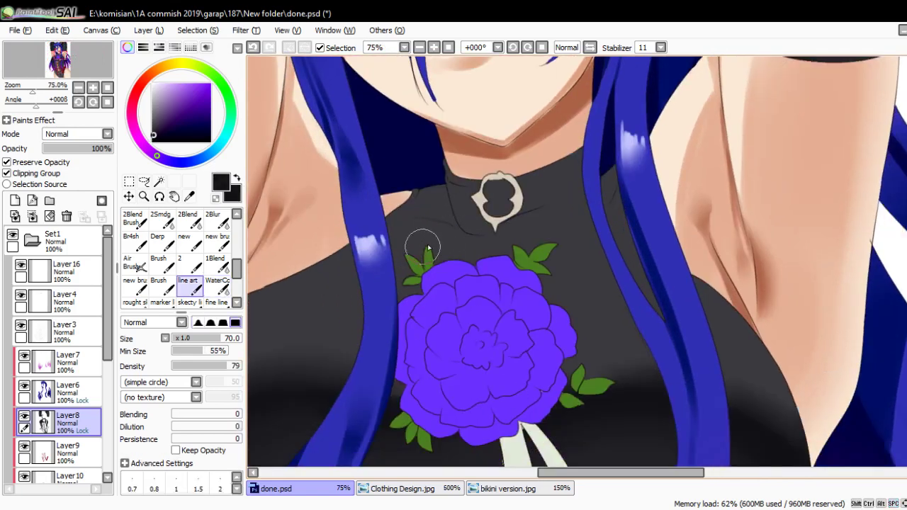
key(Delete)
key(Delete)
key(Delete)
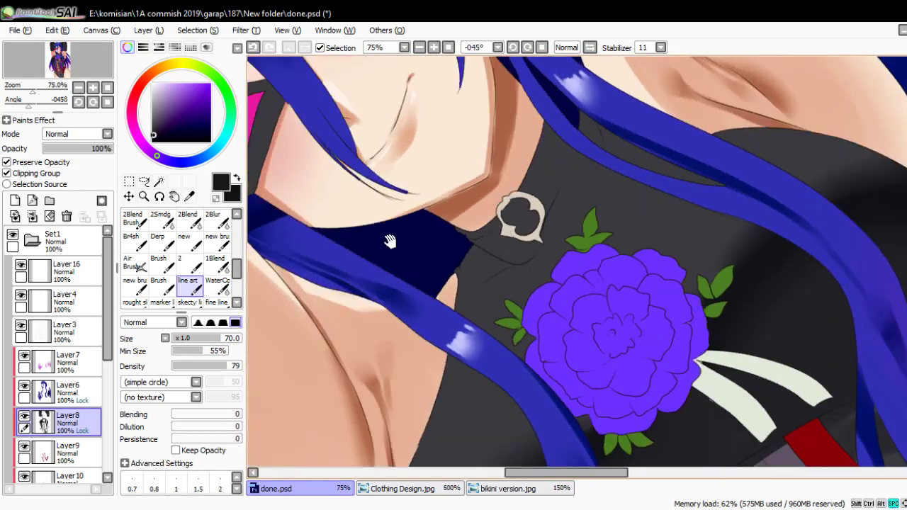
mouse_move(385, 239)
mouse_down()
mouse_move(527, 275)
mouse_move(540, 262)
mouse_up()
scroll(425, 305, right, 5)
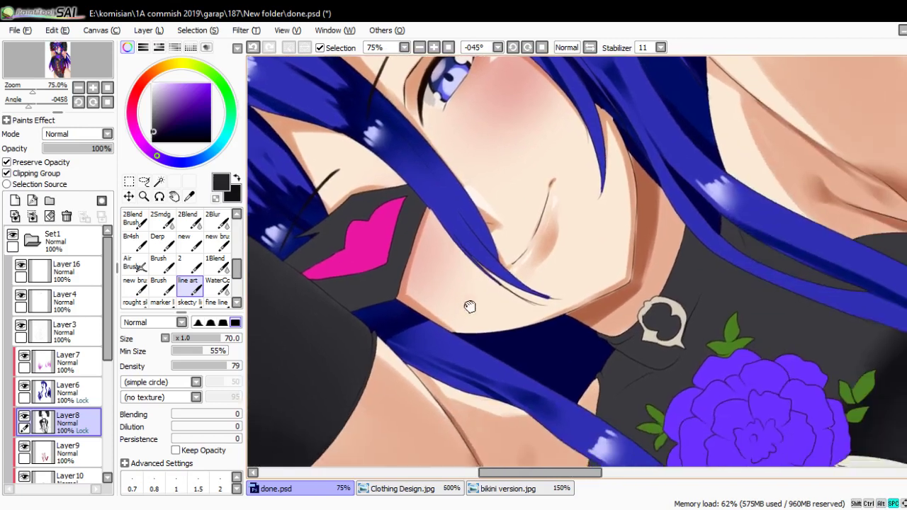
scroll(470, 249, down, 2)
key(ctrl+z)
key(ctrl+z)
key(ctrl+z)
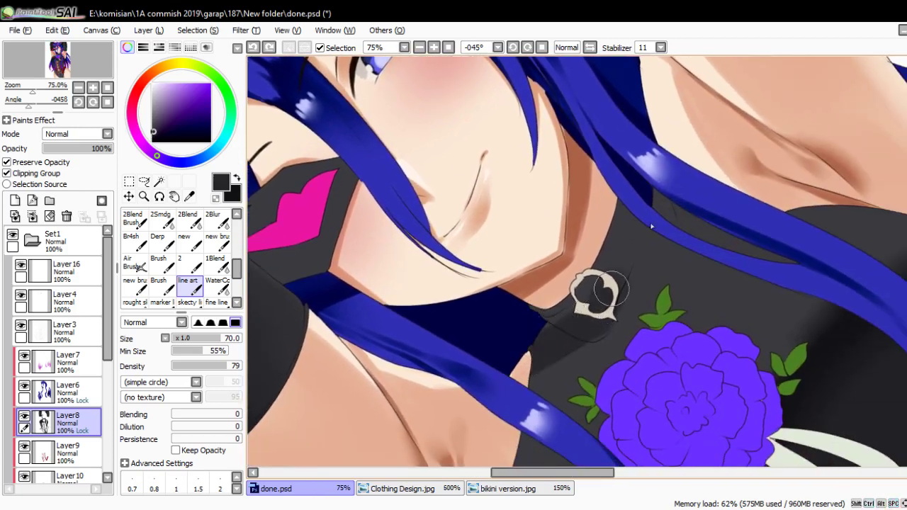
mouse_move(550, 342)
mouse_down()
mouse_move(577, 299)
mouse_move(573, 328)
mouse_move(627, 225)
mouse_move(550, 304)
mouse_up()
key(End)
key(End)
key(End)
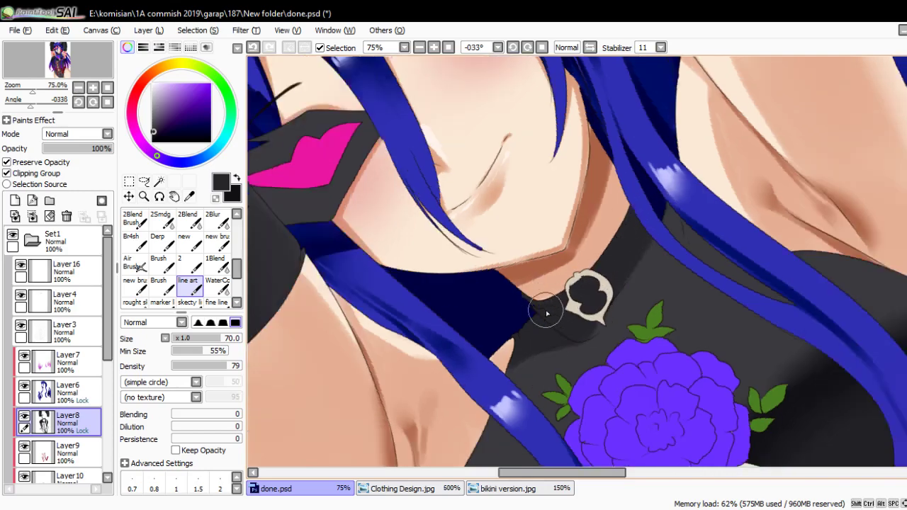
- Paint a narrow near-black fold on the inner part of the picture's right sleeve beside the hair, using the line art brush at sizes 25 and 14
key(Page_Down)
key(Page_Down)
drag(506, 334, 489, 422)
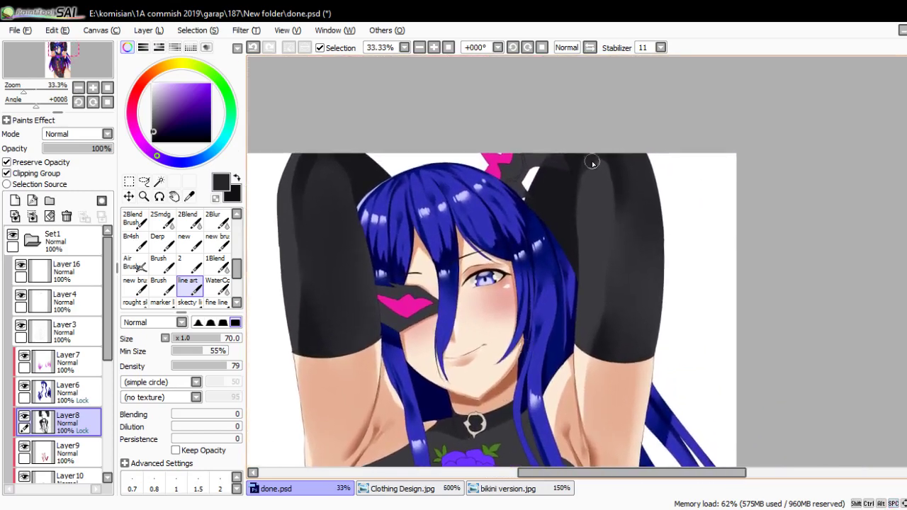
key(Page_Up)
key(Page_Up)
key(Page_Up)
key(Page_Up)
key(Page_Up)
key(bracketleft)
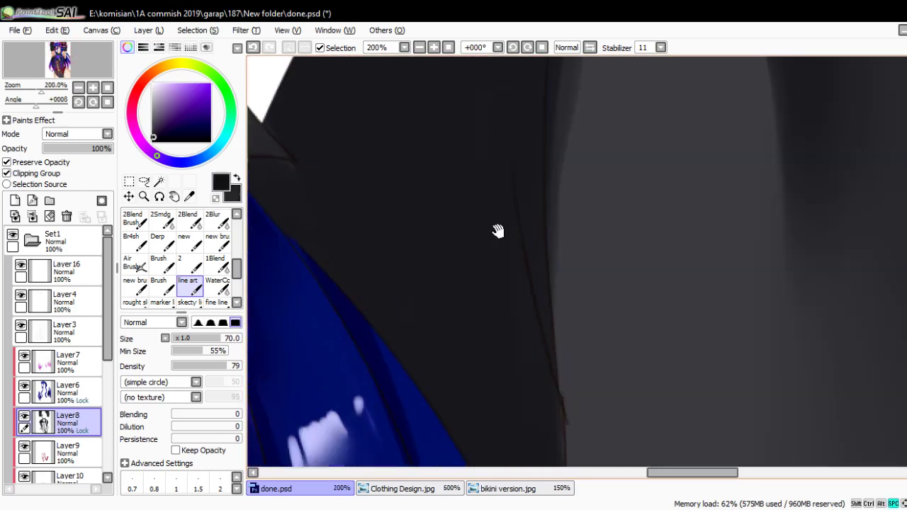
drag(498, 228, 428, 236)
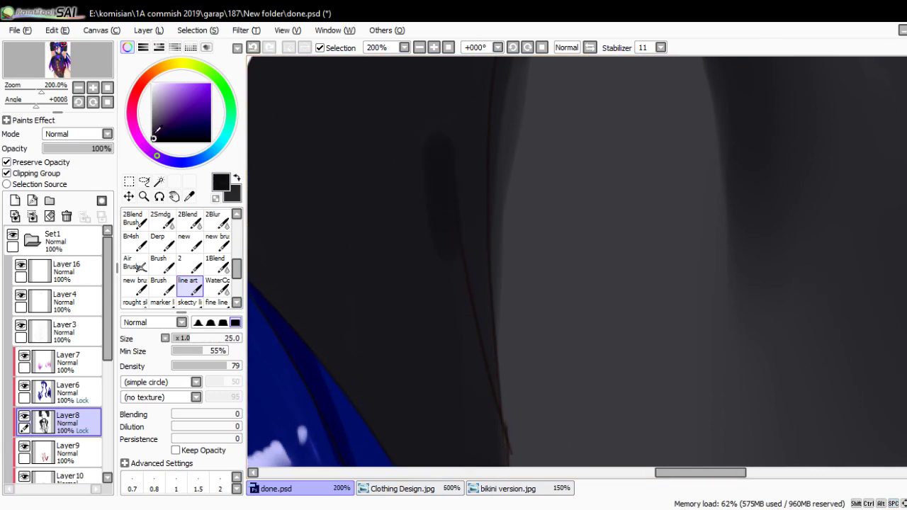
key(bracketleft)
mouse_move(433, 119)
mouse_down()
mouse_move(440, 204)
mouse_move(480, 366)
mouse_up()
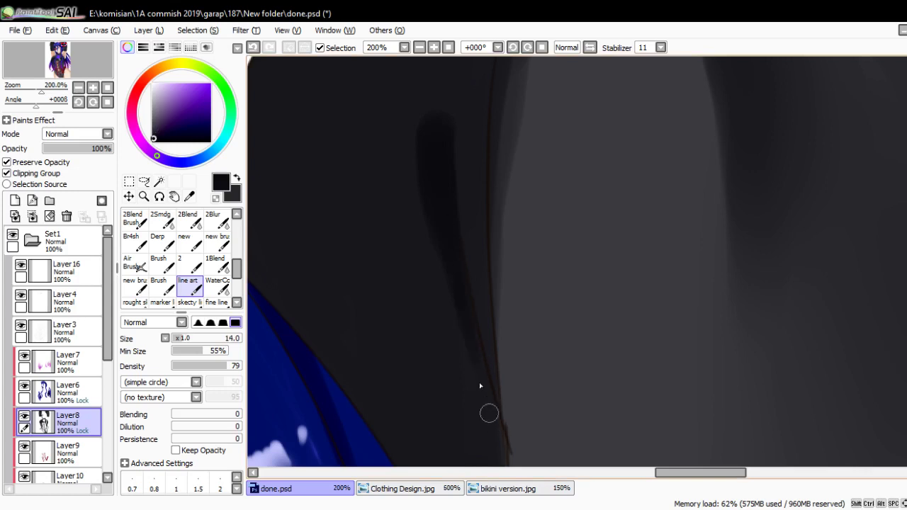
- Add a second slanted fold beside it with the line art brush at size 30 and blend the folds with the watercolor brush at size 40
key(bracketleft)
drag(381, 254, 473, 389)
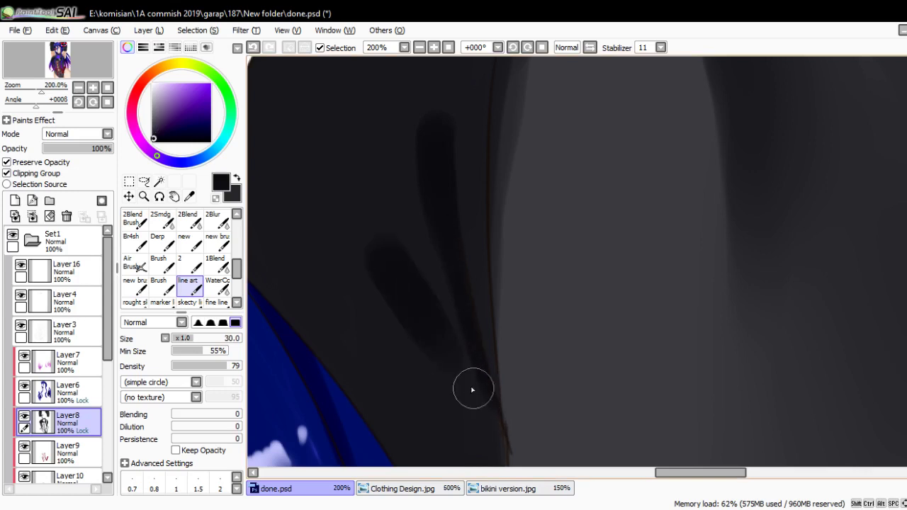
click(218, 286)
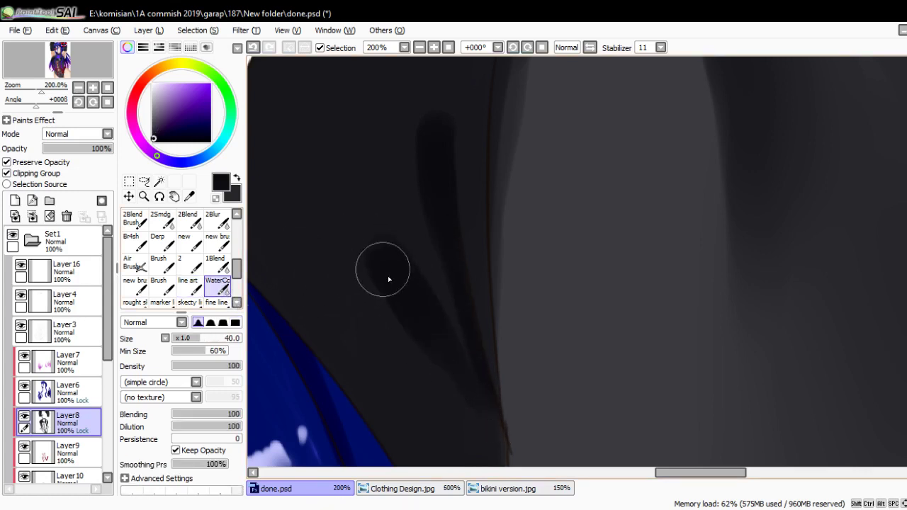
scroll(416, 116, down, 3)
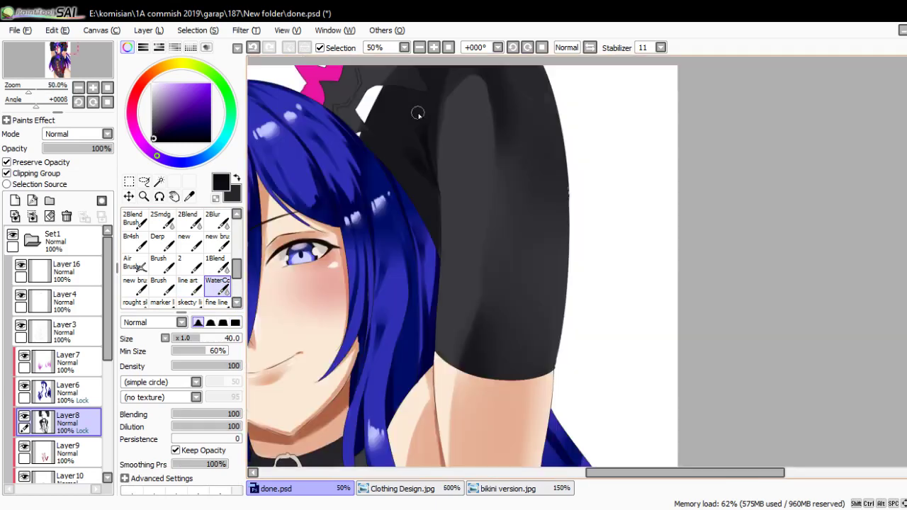
- Darken the crease between the inner and outer parts of the picture's right sleeve with the line art brush at size 14
scroll(408, 239, up, 1)
key(v)
scroll(342, 321, up, 1)
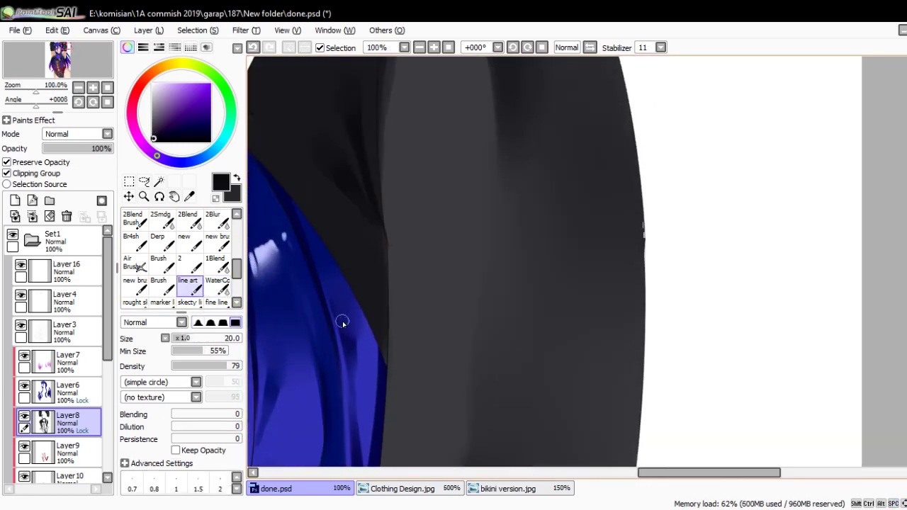
key(bracketleft)
key(bracketleft)
key(bracketleft)
drag(383, 207, 392, 305)
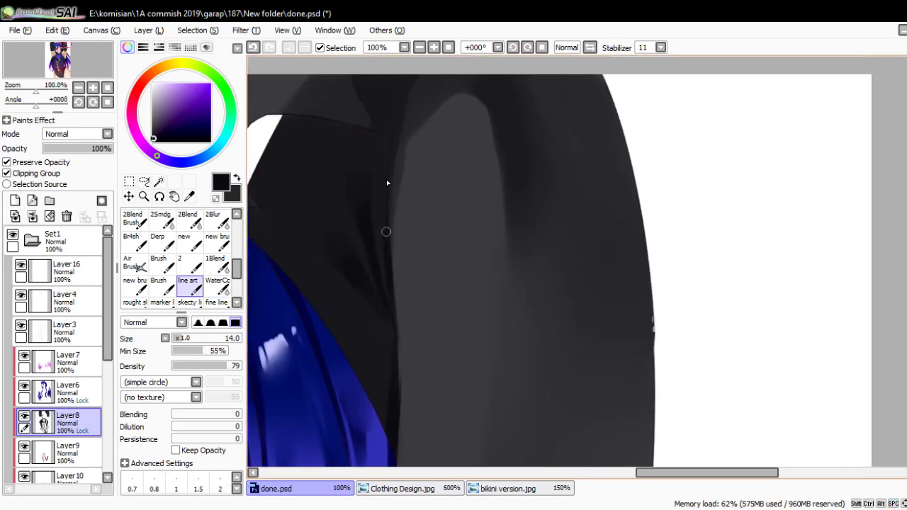
drag(387, 151, 634, 44)
- Paint near-black folds on the inner part of the picture's left sleeve with the line art brush and blend them with the watercolor brush at size 40
drag(454, 234, 479, 281)
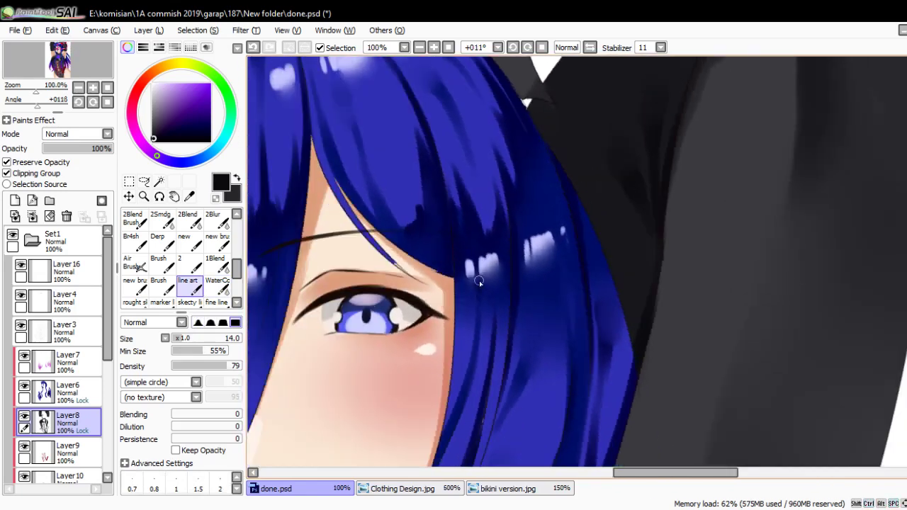
scroll(479, 281, down, 2)
drag(390, 273, 404, 274)
scroll(404, 274, up, 3)
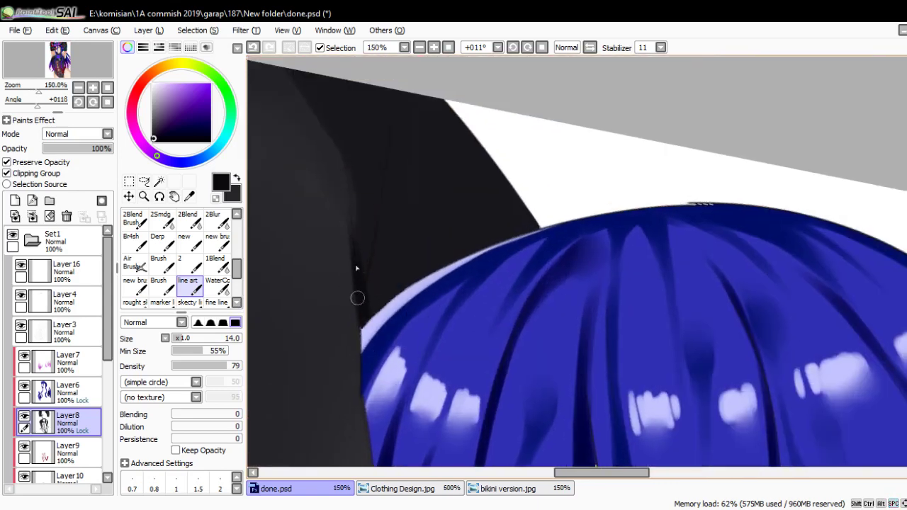
mouse_move(354, 268)
mouse_down()
mouse_move(348, 177)
mouse_move(405, 137)
mouse_move(395, 184)
mouse_up()
key(c)
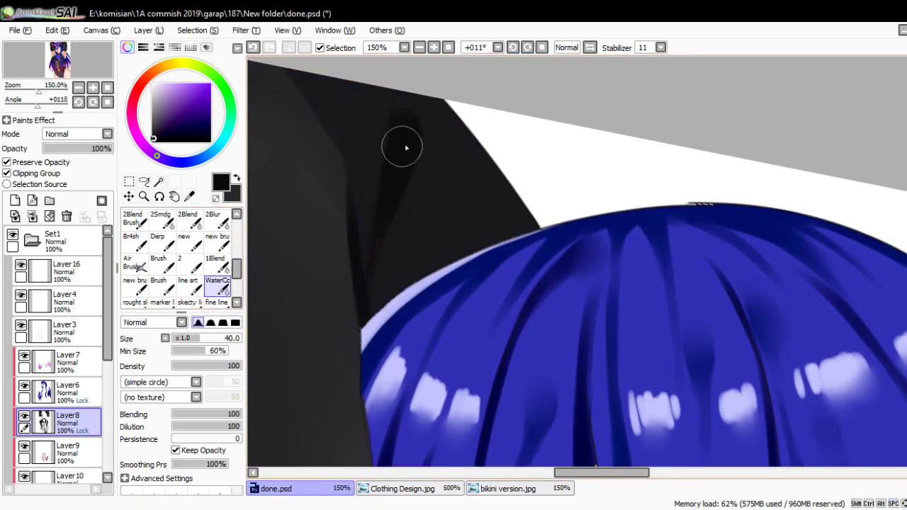
scroll(414, 107, down, 5)
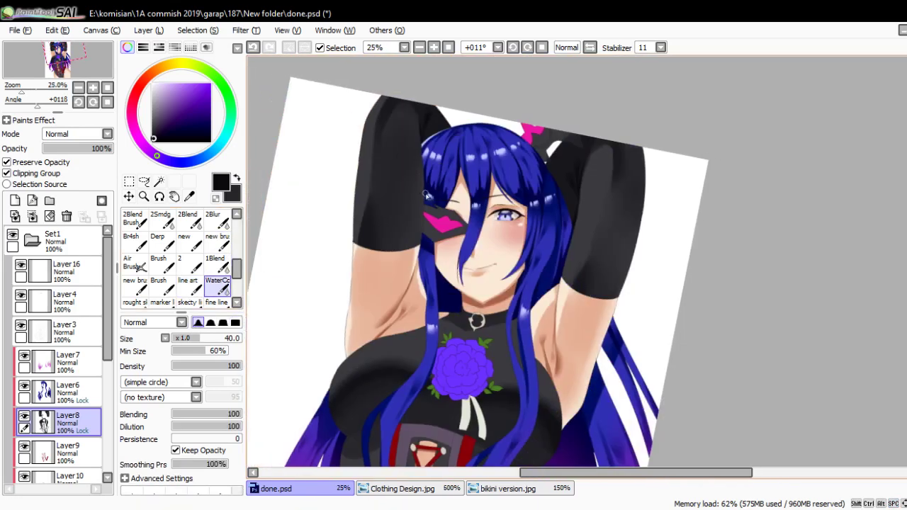
scroll(420, 151, down, 1)
scroll(409, 162, up, 1)
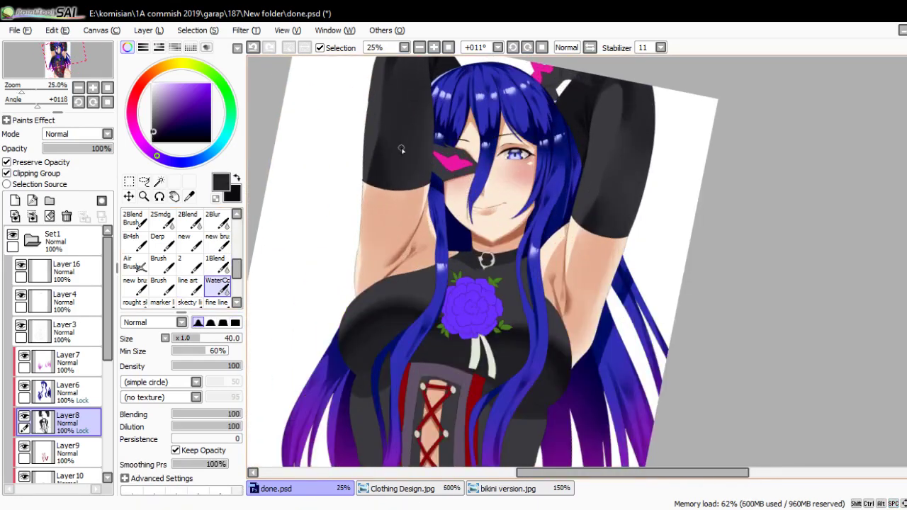
- Shade the black fabric above the purple rose in dark gray with the line art brush at size 40, blending it with the watercolor brush at size 50
key(n)
scroll(442, 276, down, 3)
scroll(386, 173, up, 1)
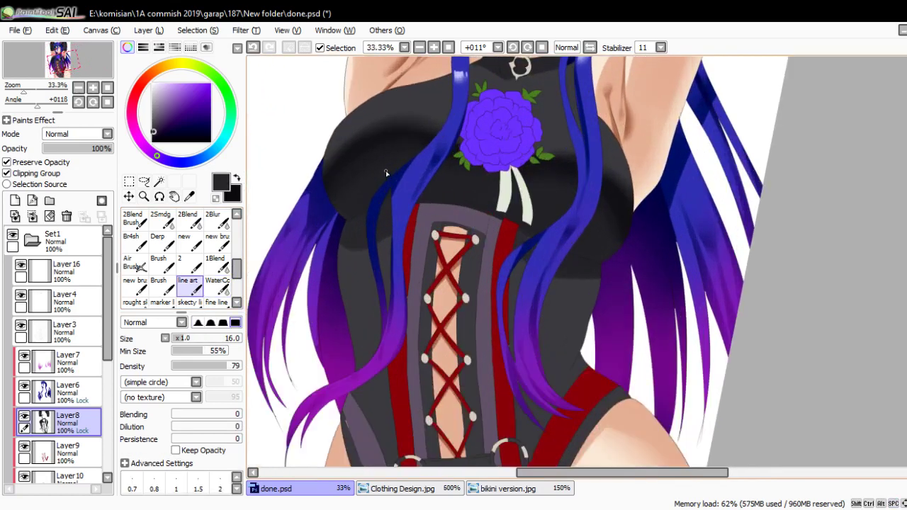
drag(366, 231, 409, 274)
scroll(459, 207, up, 3)
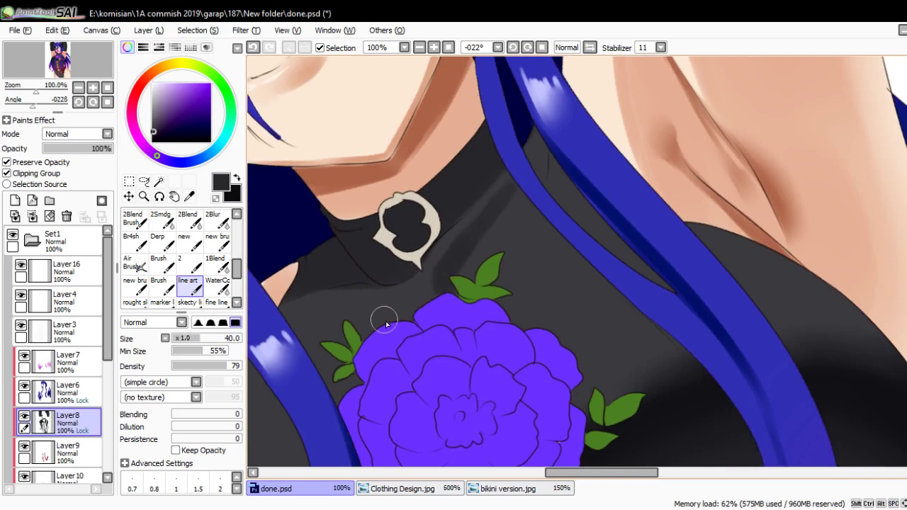
drag(383, 319, 337, 321)
click(218, 284)
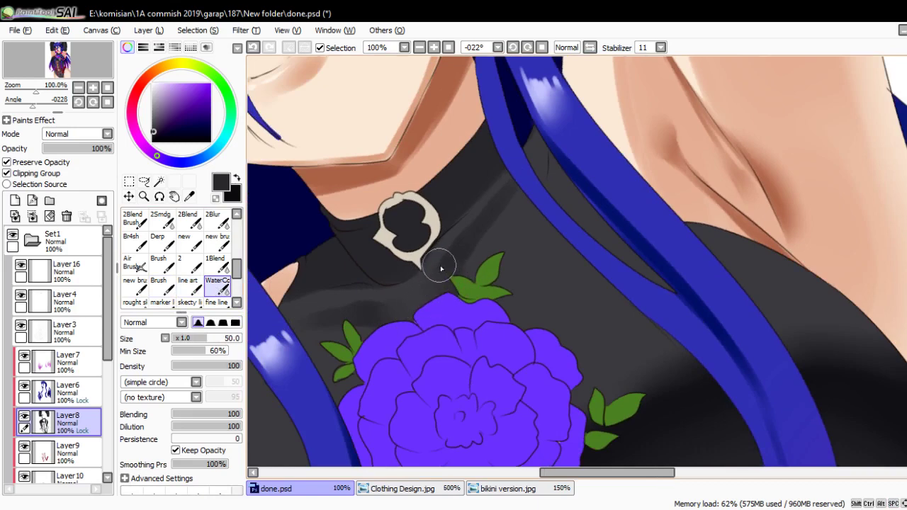
scroll(431, 263, down, 4)
key(Home)
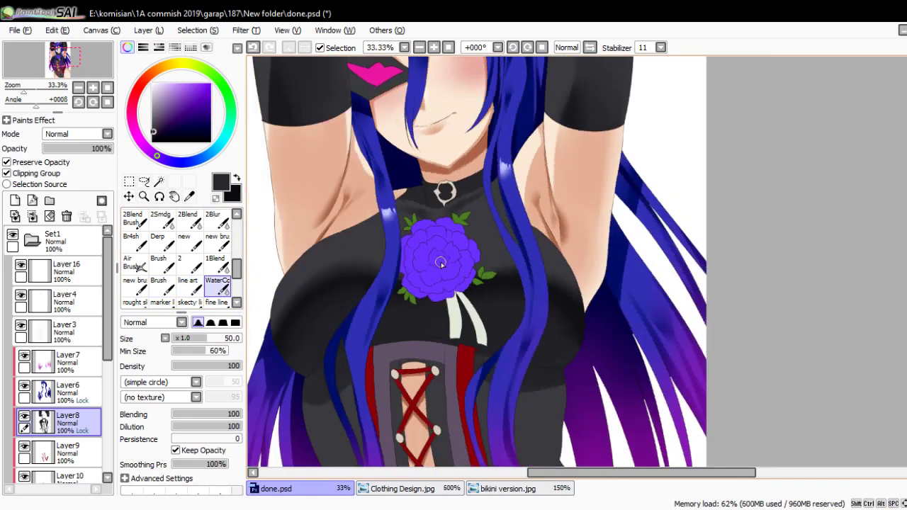
- Paint a dark gray fold on the head accessory's spike beside the hair with the line art brush at size 9
scroll(440, 264, up, 4)
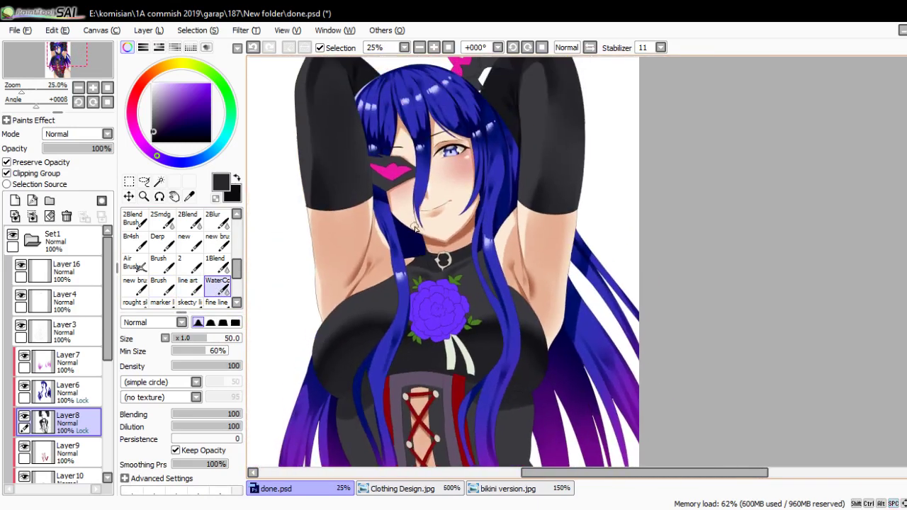
scroll(516, 202, up, 2)
key(End)
key(End)
key(End)
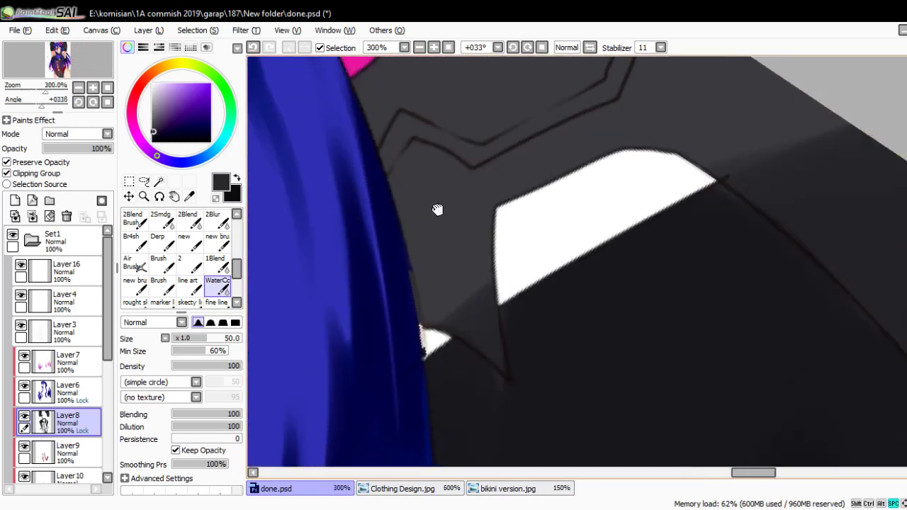
key(n)
key(bracketleft)
key(bracketleft)
key(bracketleft)
key(bracketleft)
key(bracketleft)
drag(411, 157, 461, 278)
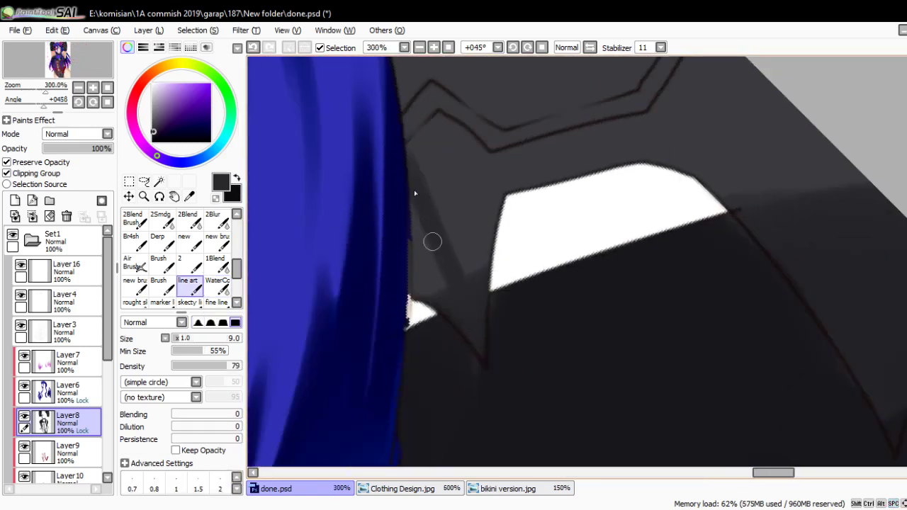
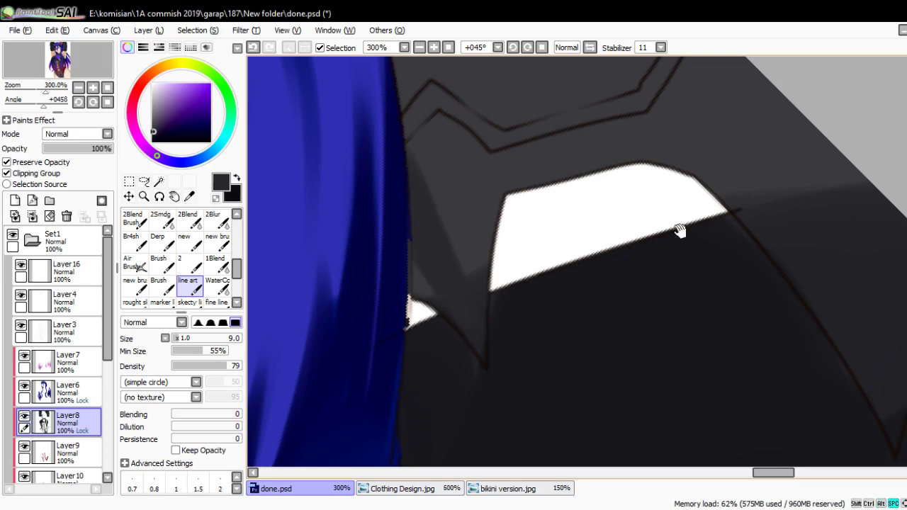
- Paint gray and dark gray folds on the head accessory's outer spike with the line art brush at size 14
drag(828, 233, 534, 210)
mouse_move(512, 139)
mouse_down()
mouse_move(538, 257)
mouse_move(447, 167)
mouse_move(515, 217)
mouse_move(559, 308)
mouse_up()
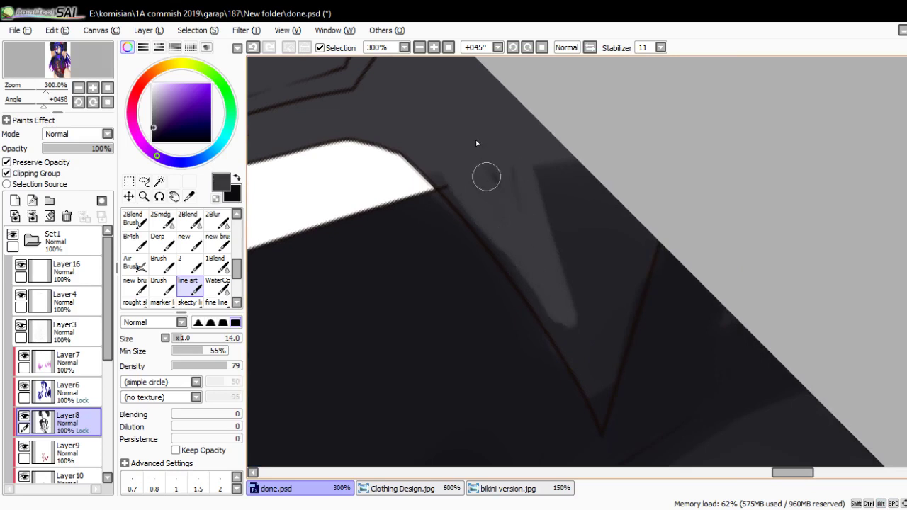
mouse_move(486, 177)
mouse_down()
mouse_move(526, 223)
mouse_move(589, 387)
mouse_move(553, 315)
mouse_up()
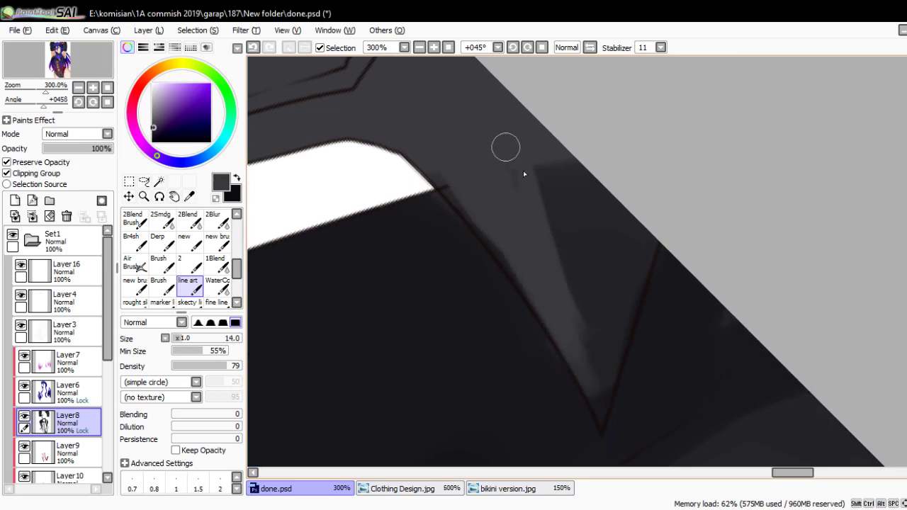
drag(524, 160, 587, 271)
drag(543, 112, 580, 259)
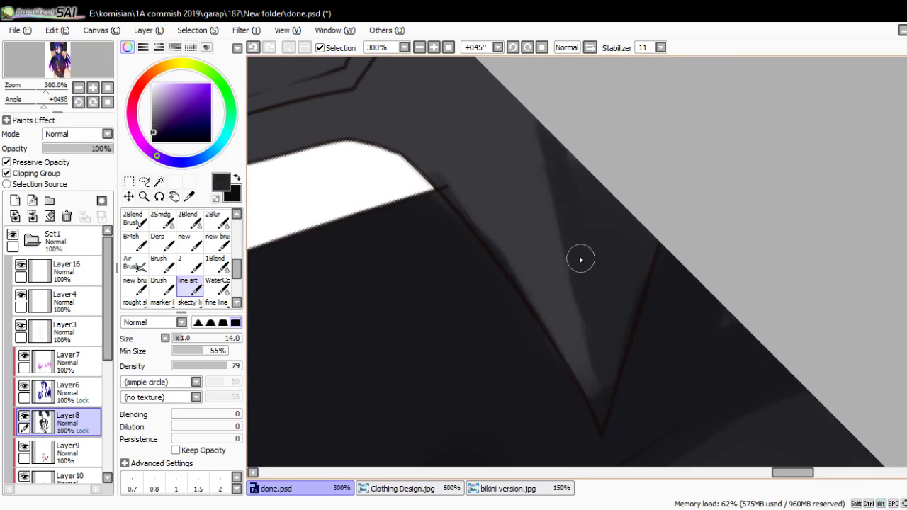
drag(501, 127, 556, 294)
key(ctrl+z)
drag(520, 211, 567, 326)
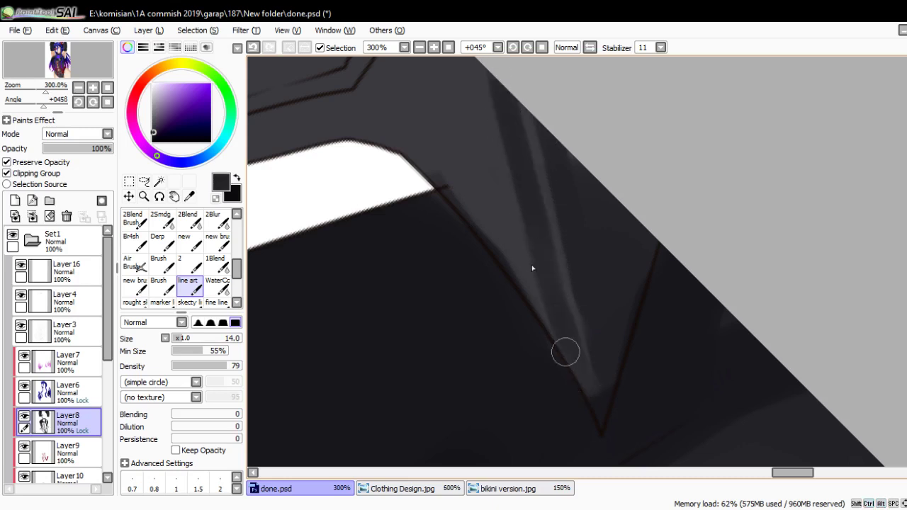
- Add another dark fold to the spike beside the hair with the line art brush at size 14 and sample the lighter gray
scroll(555, 306, up, 3)
scroll(555, 306, left, 4)
scroll(455, 188, up, 1)
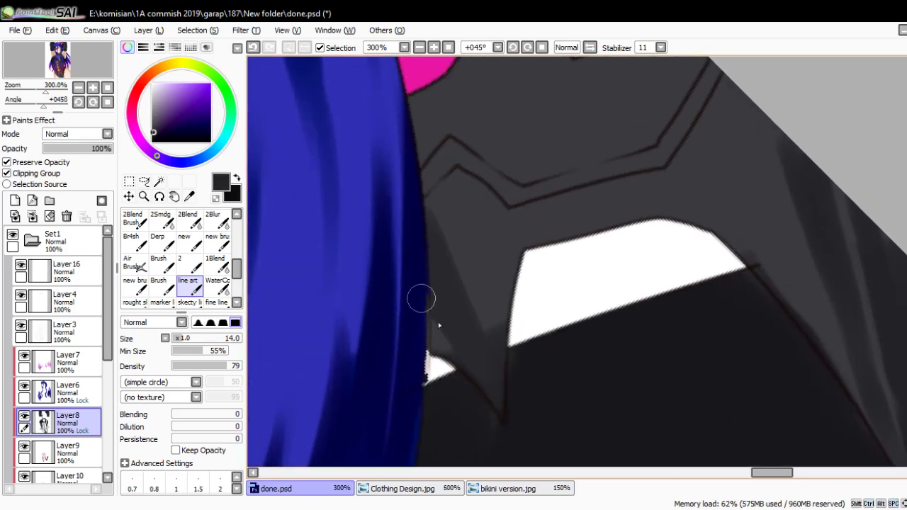
drag(445, 183, 486, 309)
alt+click(489, 312)
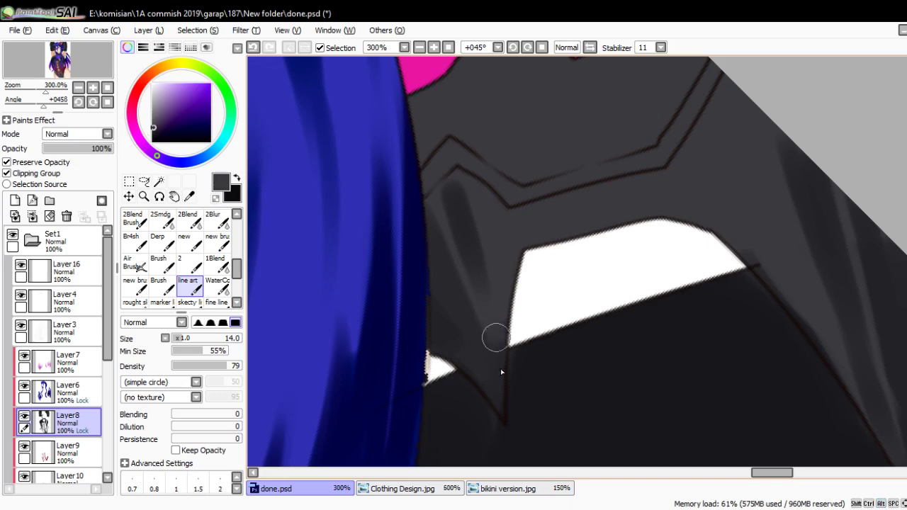
- Blend the folds on both spikes with the watercolor brush, reducing its size to 20
click(217, 284)
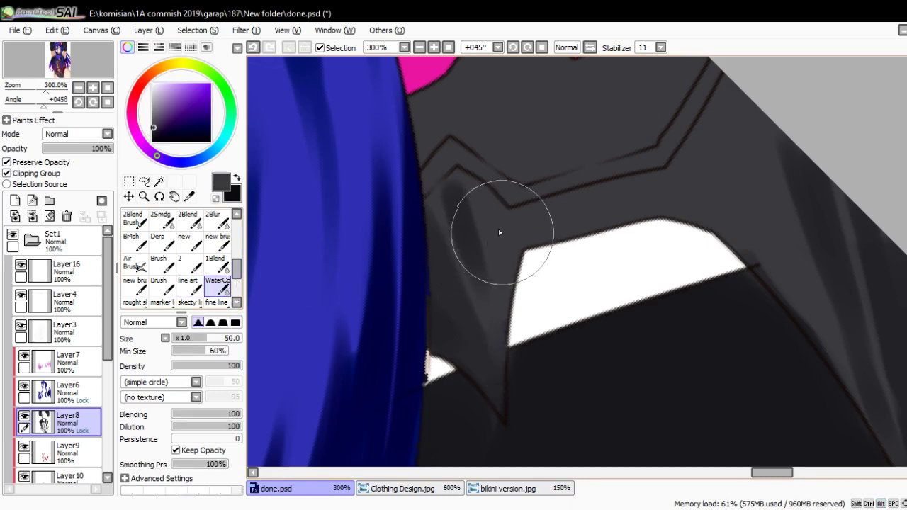
mouse_move(489, 213)
mouse_down()
mouse_move(558, 245)
mouse_move(551, 137)
mouse_move(579, 231)
mouse_move(532, 227)
mouse_up()
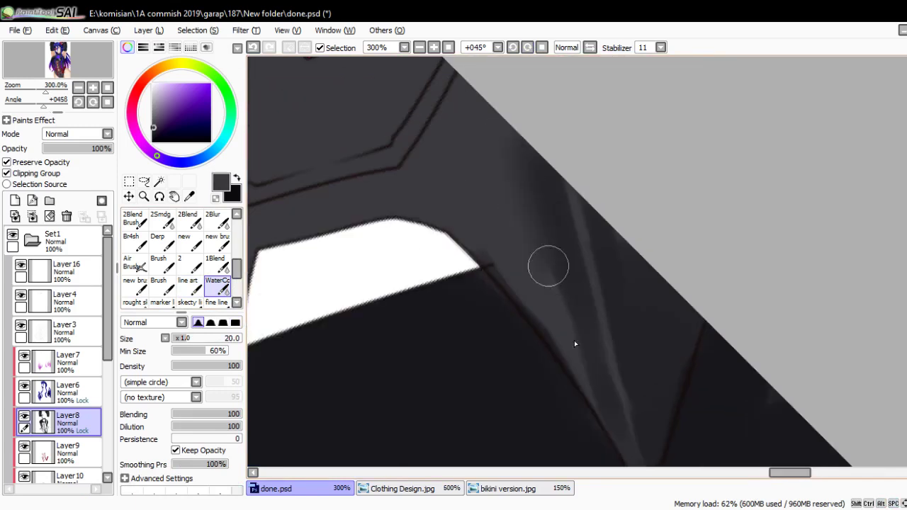
mouse_move(587, 374)
mouse_down()
mouse_move(563, 262)
mouse_move(526, 265)
mouse_up()
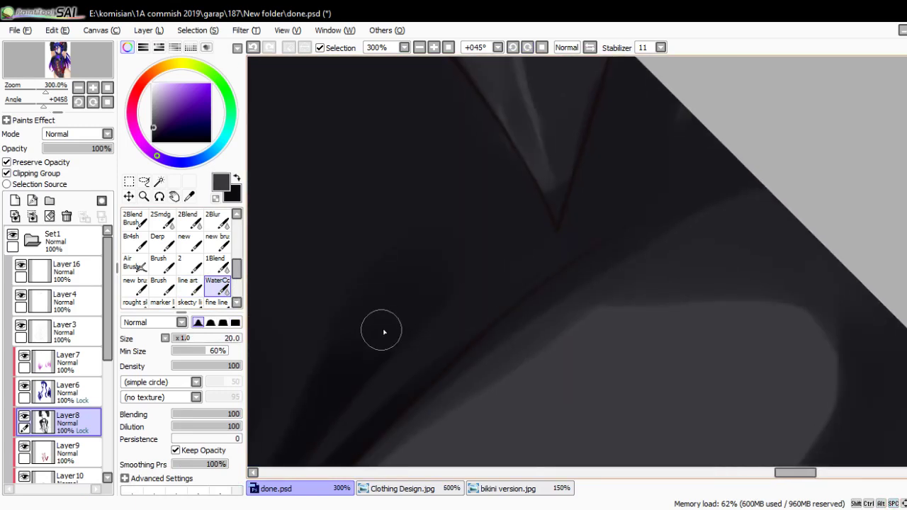
drag(461, 285, 525, 319)
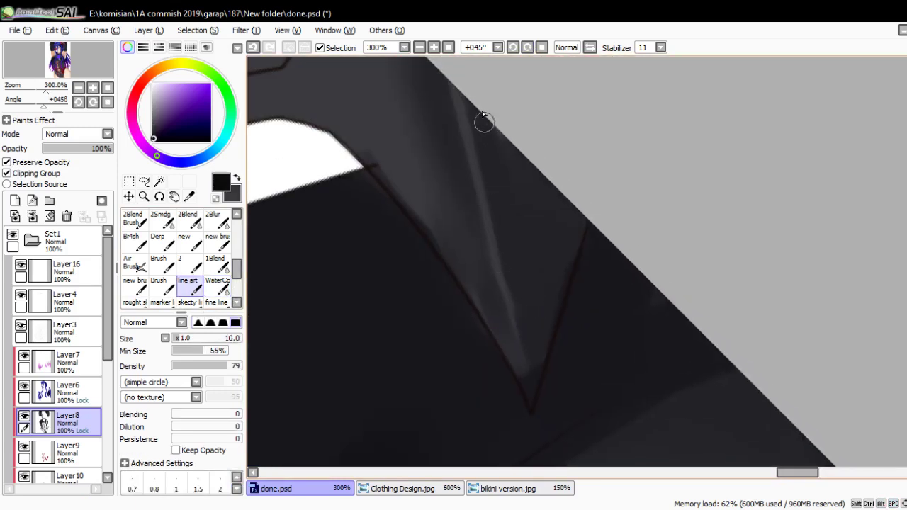
- Deepen the folds on both spikes in near-black with the line art brush and blend them with the watercolor brush at size 20
drag(483, 122, 510, 248)
mouse_move(510, 333)
mouse_down()
mouse_move(586, 275)
mouse_move(629, 300)
mouse_up()
drag(323, 230, 394, 396)
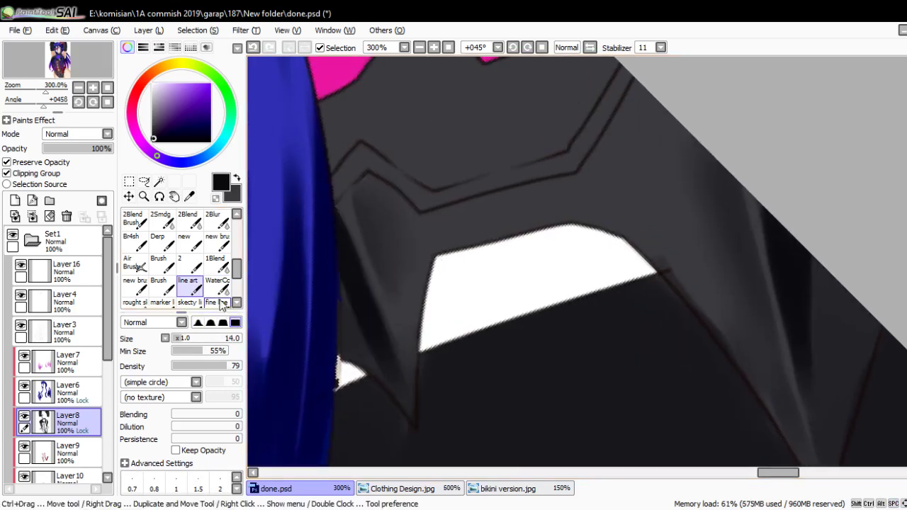
click(217, 286)
mouse_move(333, 284)
mouse_down()
mouse_move(376, 359)
mouse_move(477, 245)
mouse_up()
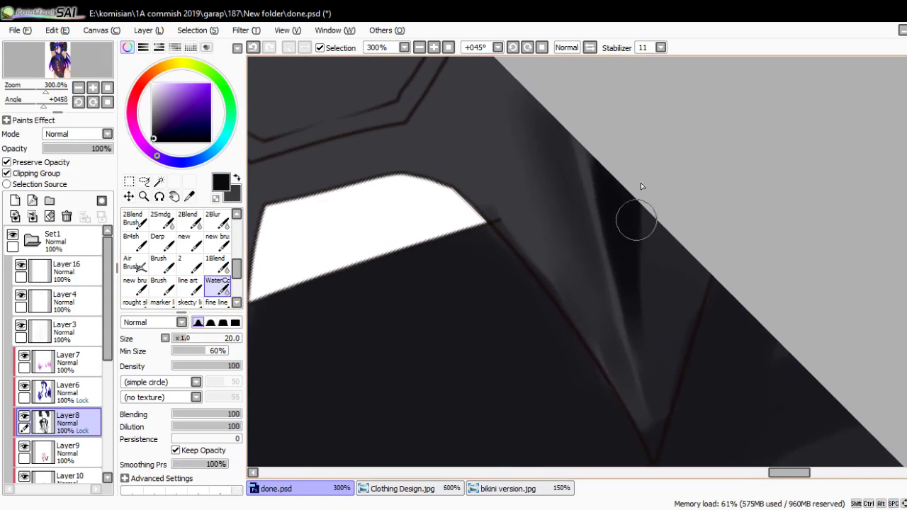
- Paint dark gray folds on the head accessory below the pink bow with the line art brush at size 14
scroll(654, 358, down, 6)
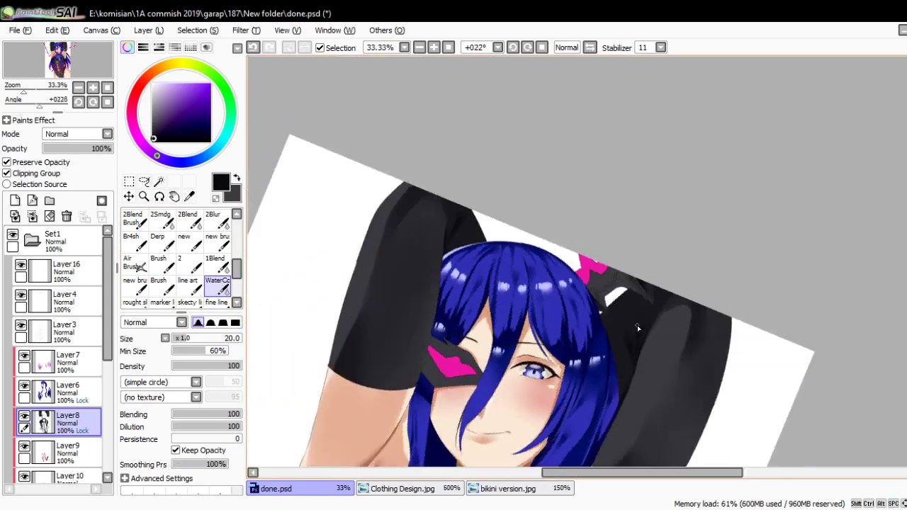
scroll(638, 327, up, 4)
scroll(541, 297, up, 1)
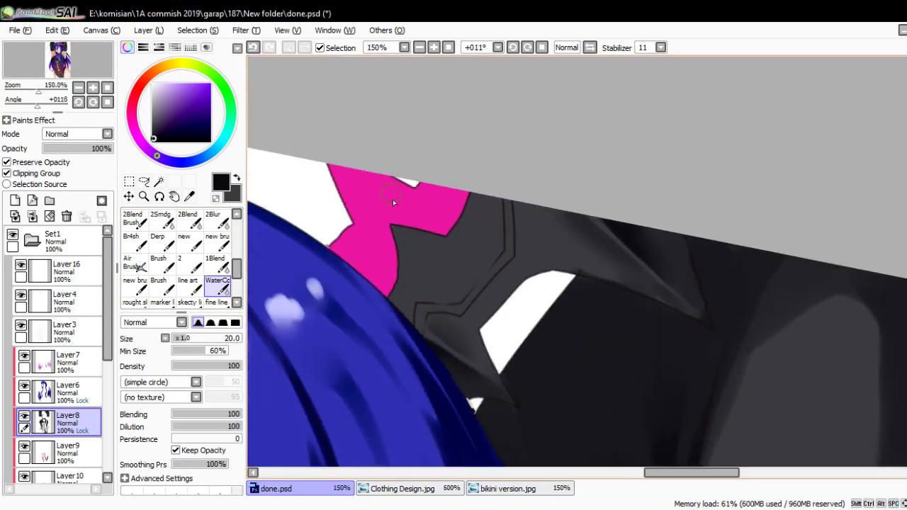
drag(392, 199, 402, 174)
alt+click(402, 172)
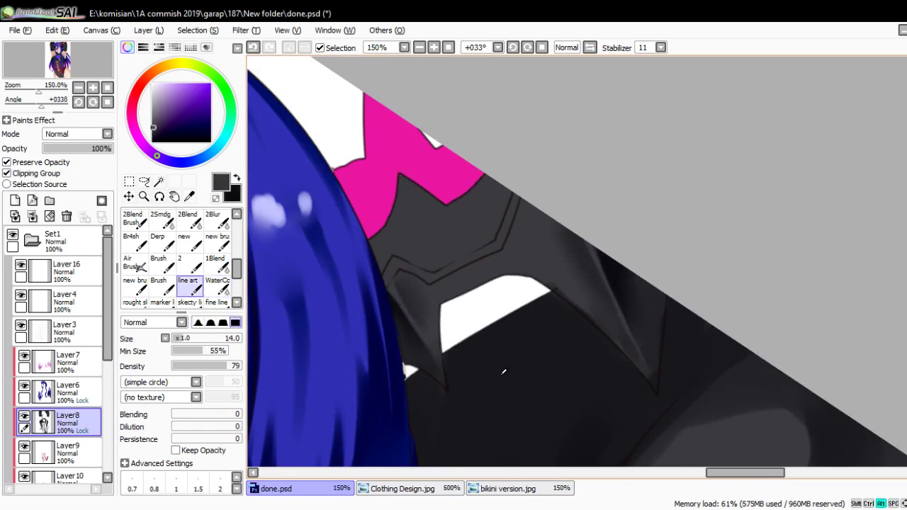
alt+click(399, 158)
drag(399, 165, 437, 253)
key(ctrl+z)
scroll(540, 281, down, 3)
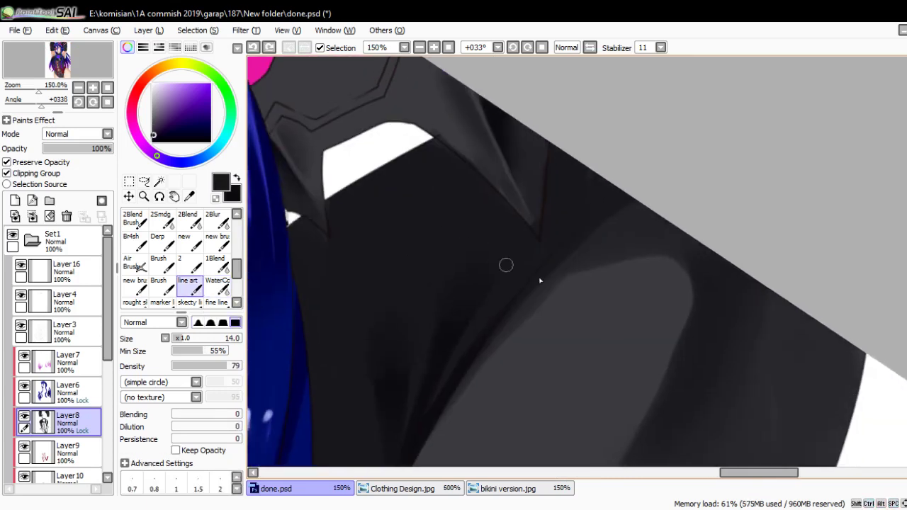
scroll(439, 295, up, 3)
drag(353, 147, 393, 228)
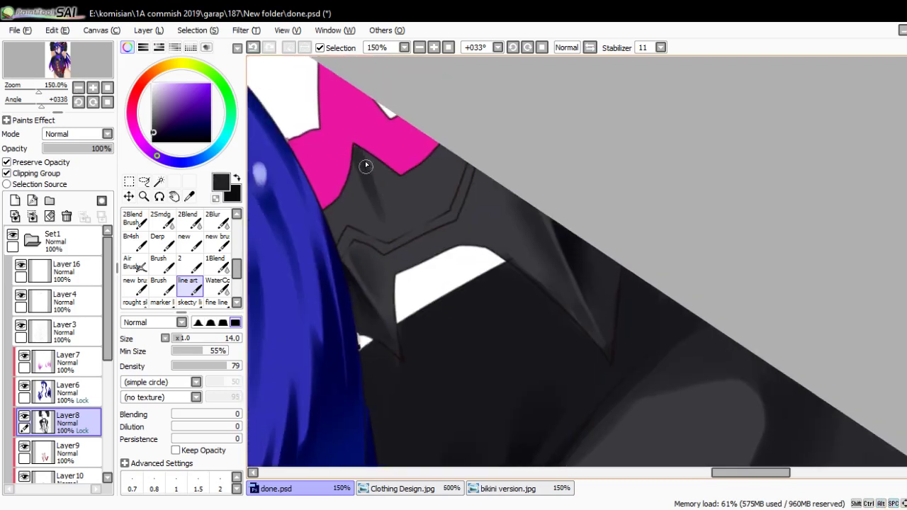
key(ctrl+z)
drag(353, 147, 394, 230)
key(ctrl+z)
key(ctrl+y)
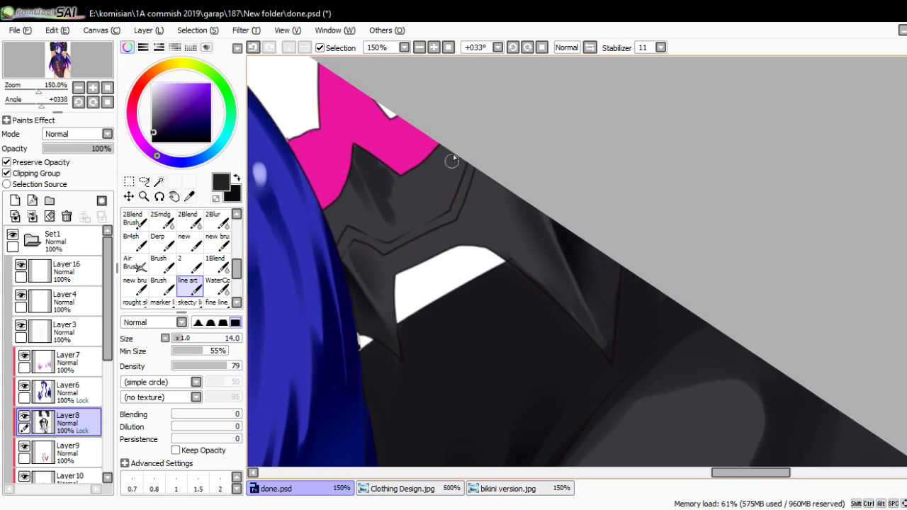
- Shade the outer side of the head accessory and its zigzag trim in dark gray with the line art brush
key(ctrl+z)
drag(434, 206, 447, 160)
key(bracketleft)
drag(454, 221, 477, 165)
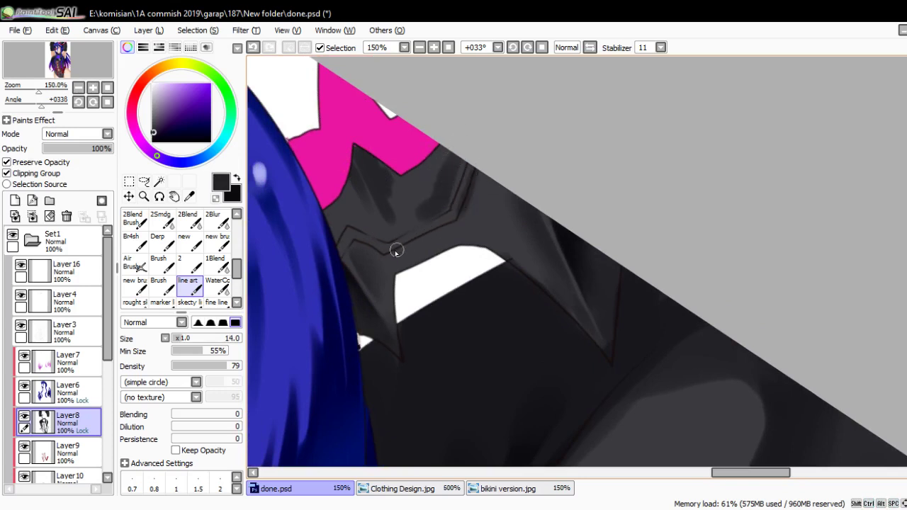
drag(396, 251, 458, 218)
- Blend the shading around the trim with the watercolor brush at size 20, adding folds beside it with the line art brush at size 14
click(217, 285)
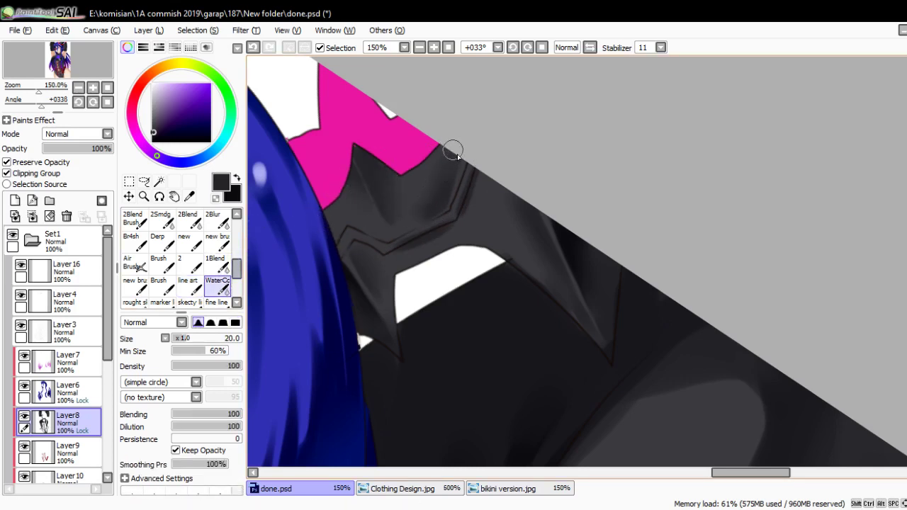
mouse_move(457, 171)
mouse_down()
mouse_move(452, 263)
mouse_move(461, 223)
mouse_move(427, 248)
mouse_move(470, 212)
mouse_up()
key(n)
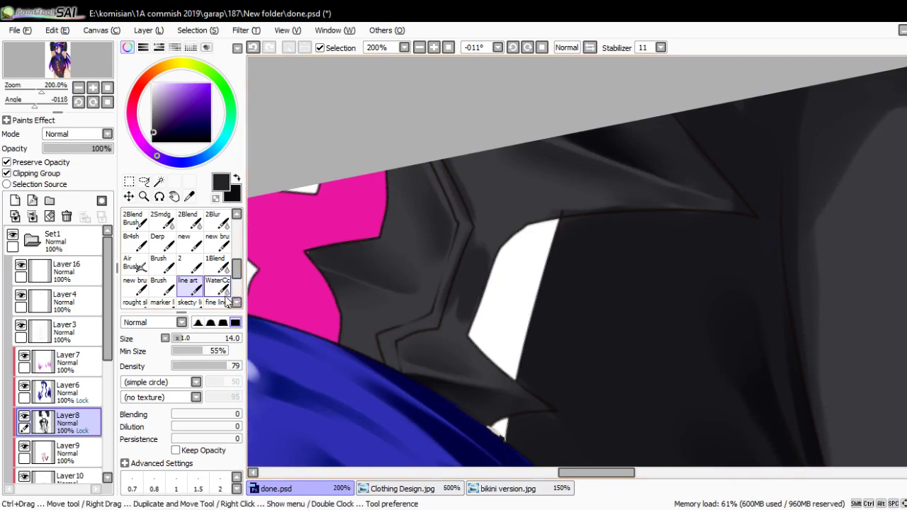
key(c)
mouse_move(472, 272)
mouse_down()
mouse_move(488, 248)
mouse_move(415, 273)
mouse_move(492, 308)
mouse_move(396, 211)
mouse_move(411, 259)
mouse_move(472, 182)
mouse_move(404, 273)
mouse_move(408, 233)
mouse_move(423, 399)
mouse_up()
- Paint a near-black shadow on the eye mask along the sleeve's edge with the line art brush at size 14
key(n)
key(ctrl+z)
key(ctrl+y)
key(ctrl+z)
drag(366, 204, 423, 400)
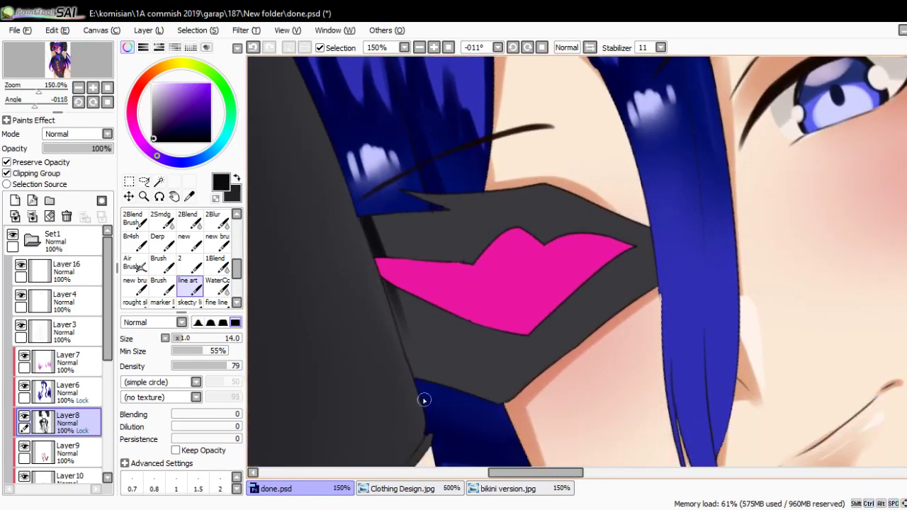
- Shade the eye mask's pointed tip and the area along the pink lip shape's upper edge in near-black with the line art brush
key(Home)
key(ctrl+minus)
key(ctrl+minus)
key(ctrl+minus)
key(ctrl+plus)
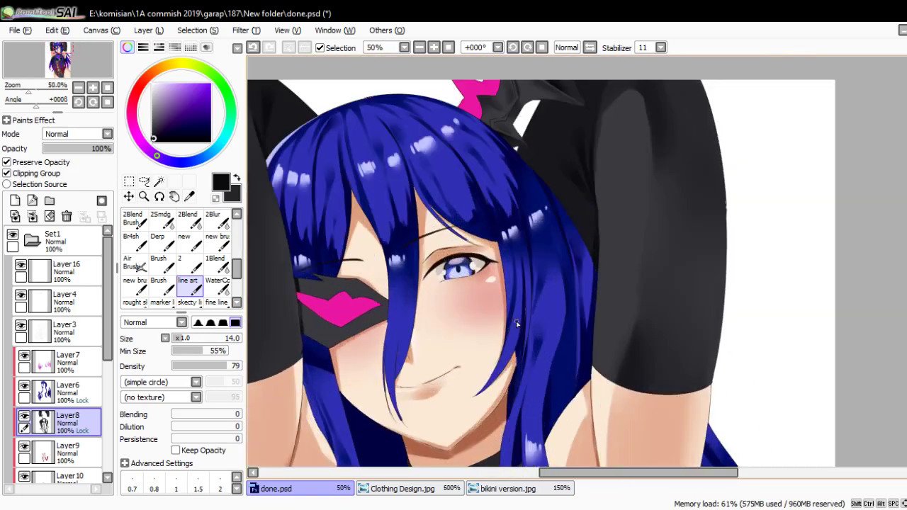
alt+click(560, 296)
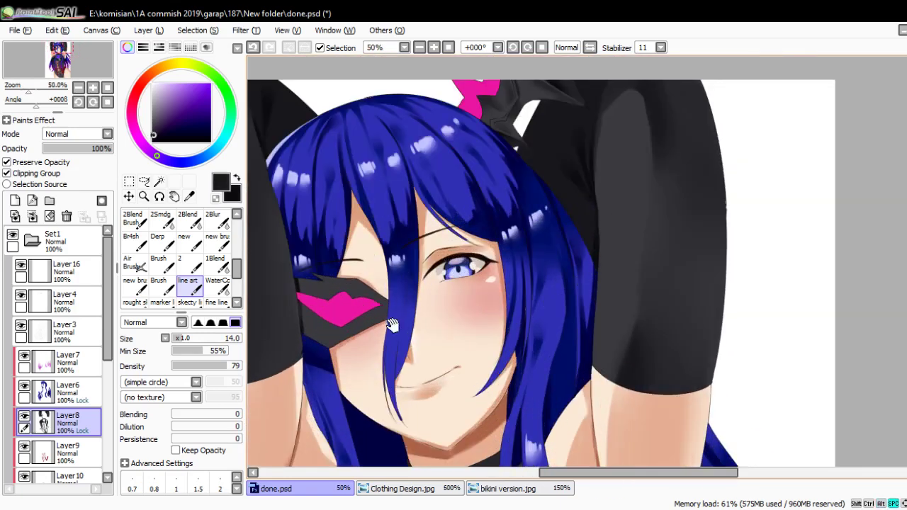
key(Delete)
key(Delete)
key(Delete)
scroll(449, 235, up, 4)
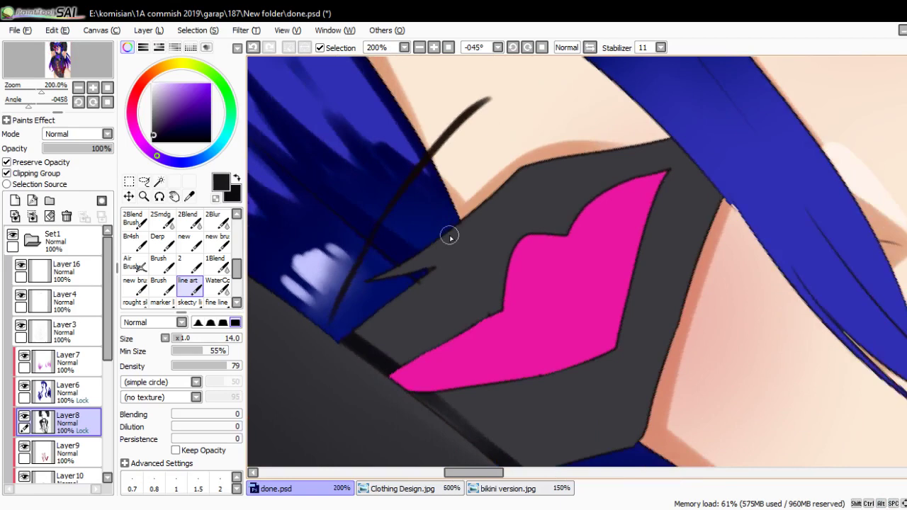
drag(449, 234, 457, 212)
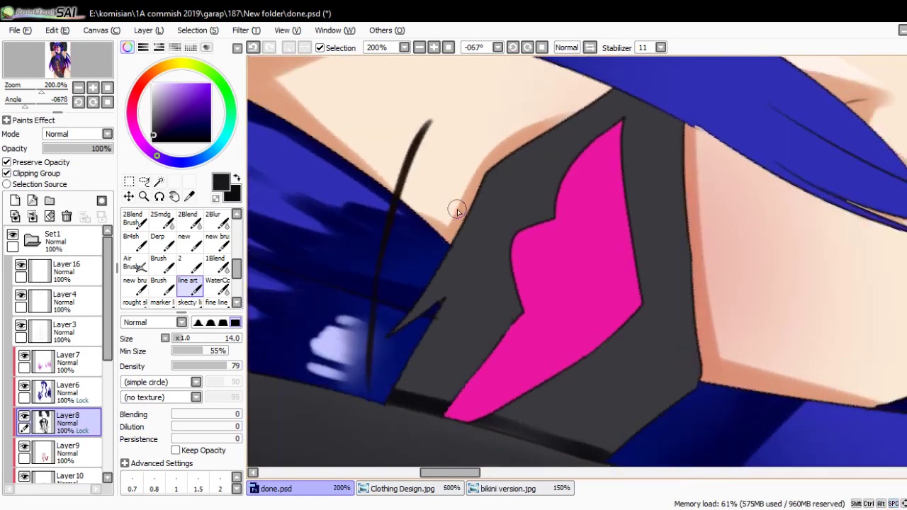
drag(422, 314, 456, 266)
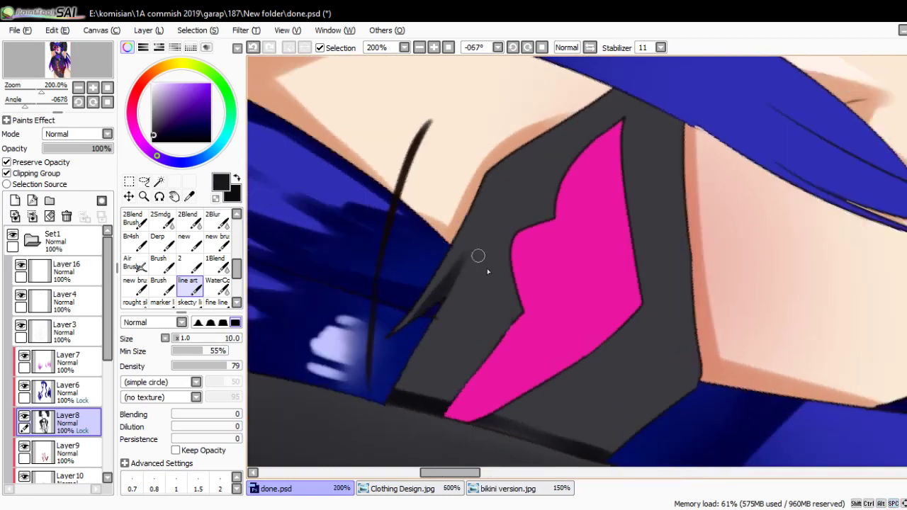
mouse_move(451, 388)
mouse_down()
mouse_move(504, 304)
mouse_move(451, 388)
mouse_move(533, 287)
mouse_move(502, 314)
mouse_move(537, 228)
mouse_move(523, 288)
mouse_move(497, 254)
mouse_move(568, 231)
mouse_move(554, 198)
mouse_move(624, 113)
mouse_up()
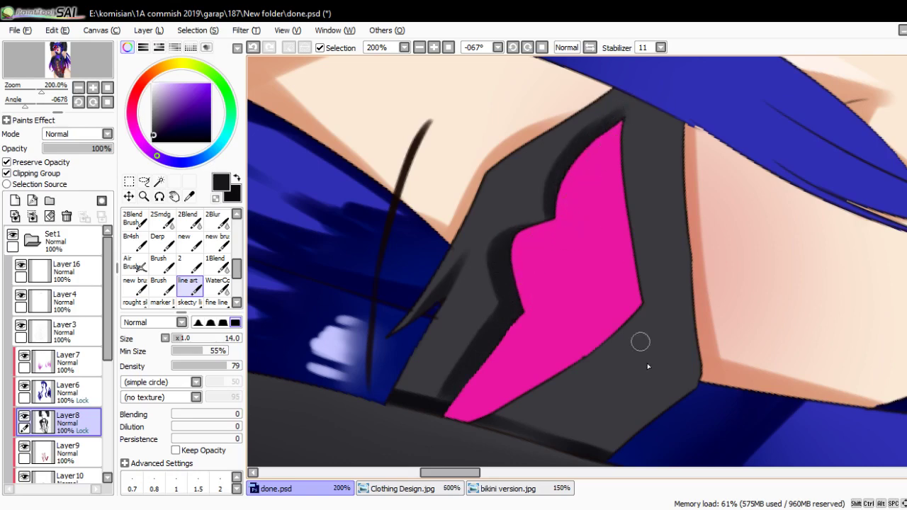
mouse_move(640, 342)
mouse_down()
mouse_move(550, 345)
mouse_move(633, 274)
mouse_move(517, 252)
mouse_up()
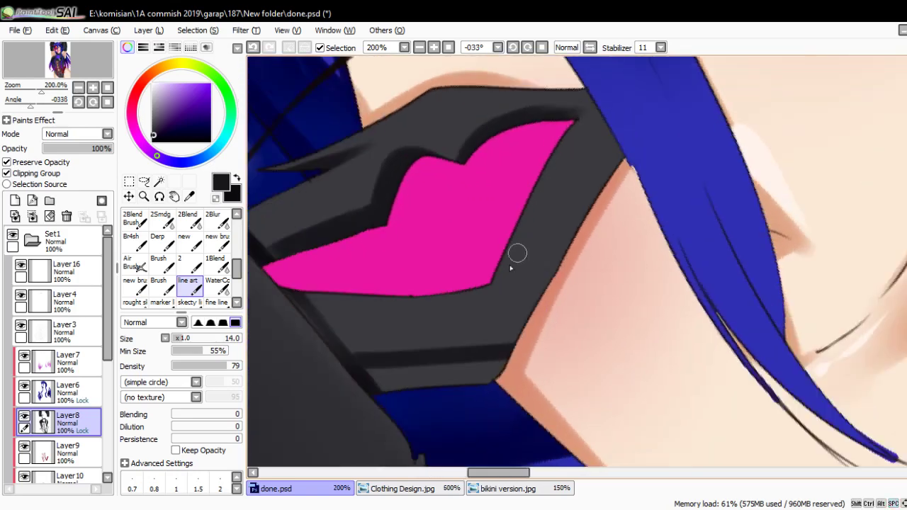
- Darken the eye mask's lower rim and the edge along the cheek in near-black with the line art brush
mouse_move(498, 351)
mouse_down()
mouse_move(621, 139)
mouse_move(637, 136)
mouse_up()
key(ctrl+z)
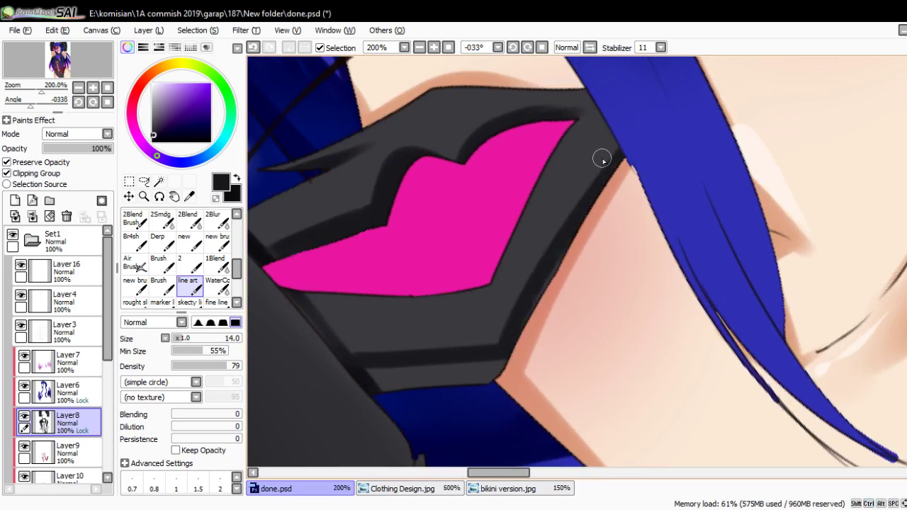
key(bracketright)
key(bracketright)
key(bracketright)
drag(374, 374, 517, 370)
mouse_move(395, 385)
mouse_down()
mouse_move(520, 340)
mouse_move(566, 255)
mouse_up()
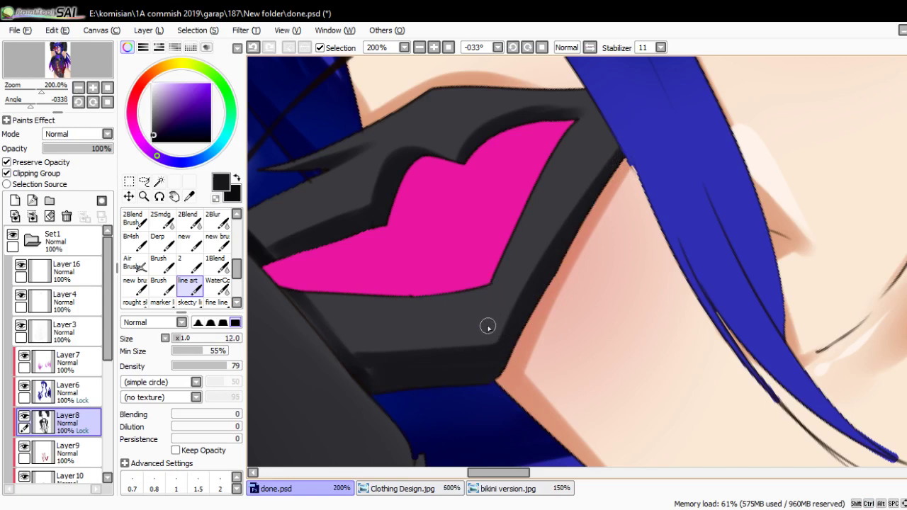
- Paint a near-black inner line parallel to the eye mask's lower edges with the line art brush at size 12, blending it with the watercolor brush
drag(487, 326, 590, 151)
key(ctrl+z)
drag(489, 324, 624, 115)
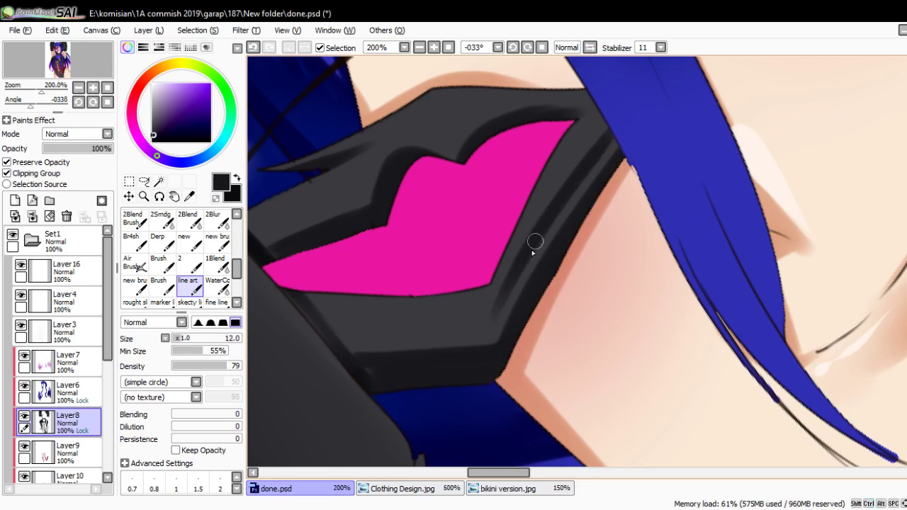
mouse_move(534, 242)
mouse_down()
mouse_move(588, 186)
mouse_move(563, 320)
mouse_move(517, 334)
mouse_move(442, 232)
mouse_move(441, 366)
mouse_move(396, 334)
mouse_move(414, 168)
mouse_up()
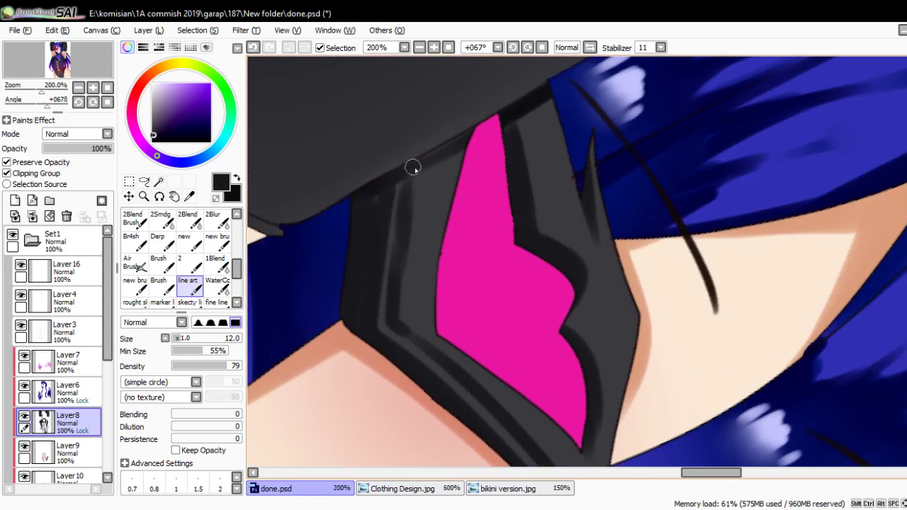
drag(394, 310, 398, 239)
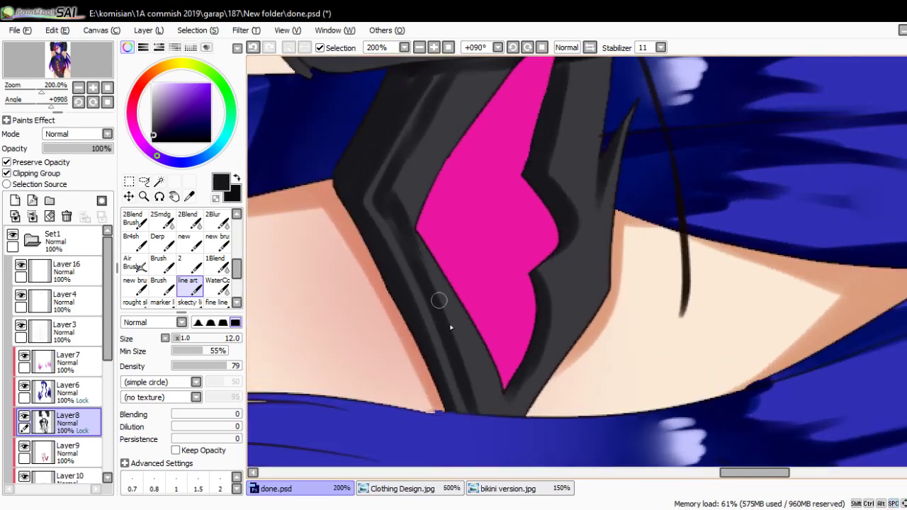
click(223, 285)
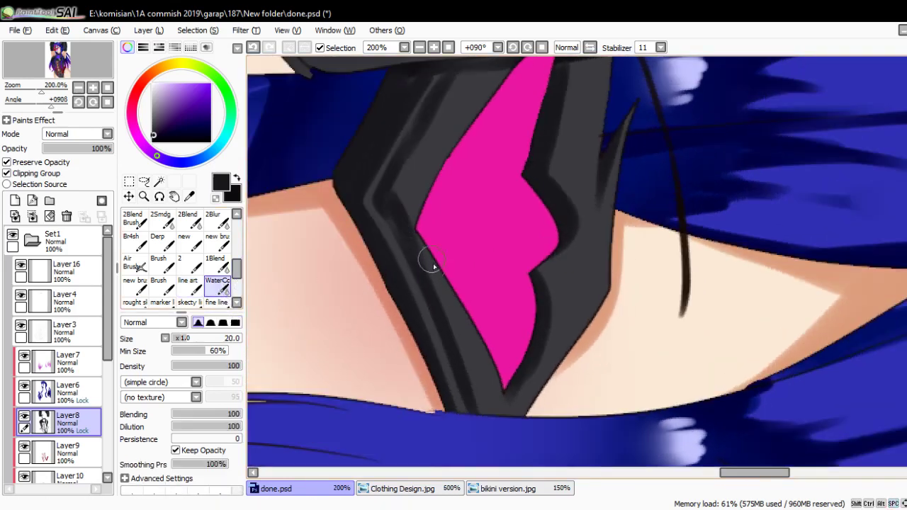
mouse_move(461, 101)
mouse_down()
mouse_move(401, 246)
mouse_move(455, 219)
mouse_move(427, 200)
mouse_up()
- Paint a second near-black contour on the eye mask above the pink lip shape with the line art brush at size 12
key(n)
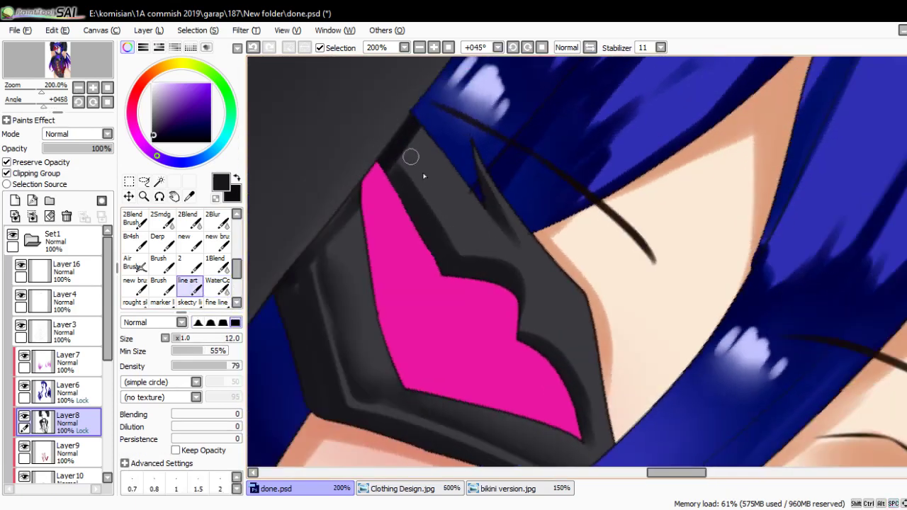
mouse_move(411, 156)
mouse_down()
mouse_move(462, 235)
mouse_move(502, 258)
mouse_move(395, 234)
mouse_move(435, 248)
mouse_move(460, 280)
mouse_up()
key(ctrl+z)
drag(401, 245, 545, 284)
key(Home)
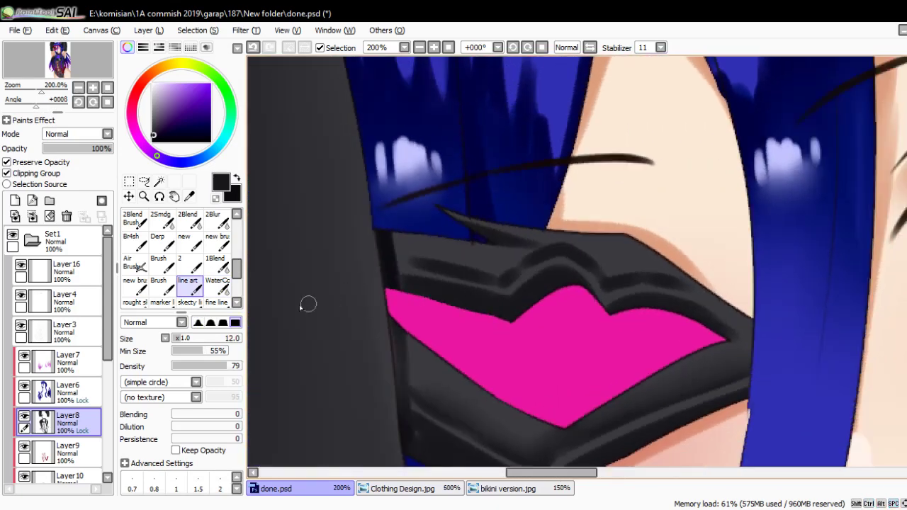
- Blend the contour above the pink lip shape with the watercolor brush at sizes 16 and 20
click(223, 286)
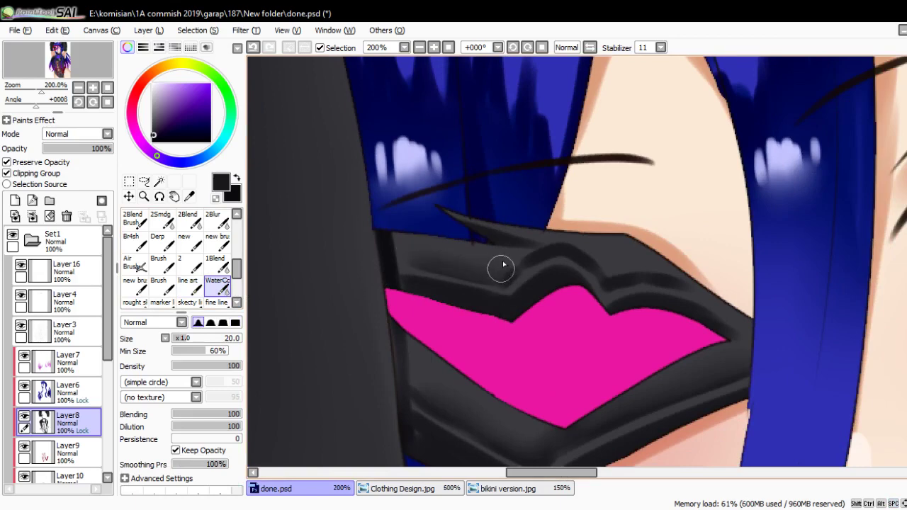
key(Delete)
key(Delete)
key(Delete)
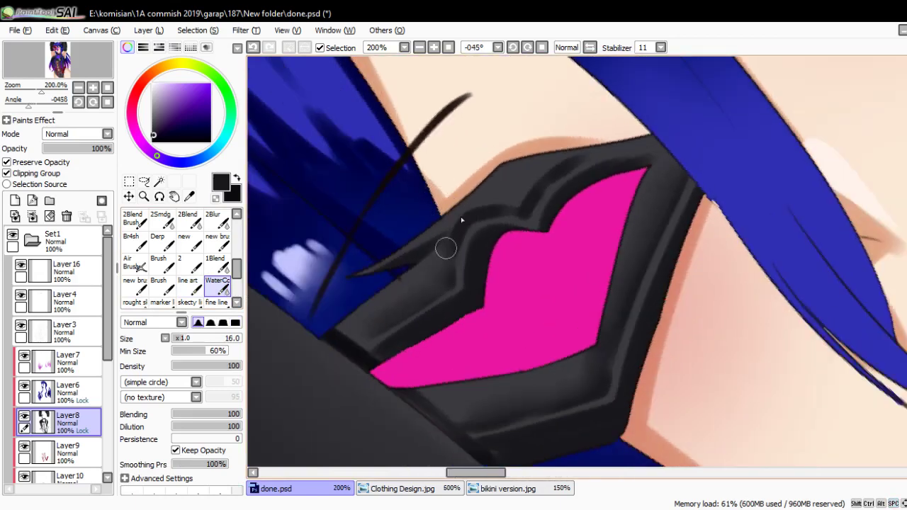
key(bracketright)
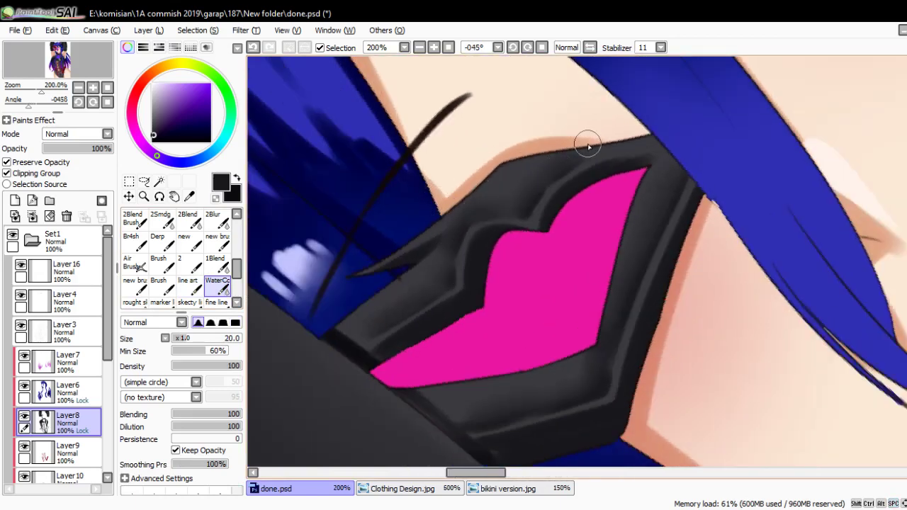
- Review the shading of the black clothing across the figure, from the eye mask and sleeves down to the corset
key(minus)
key(minus)
key(minus)
key(Home)
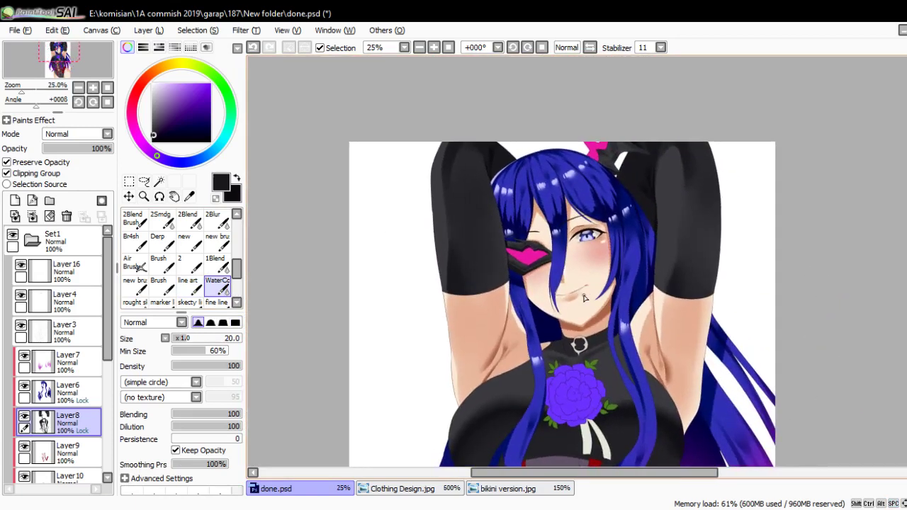
mouse_move(584, 298)
mouse_down()
mouse_move(438, 190)
mouse_move(479, 267)
mouse_move(602, 280)
mouse_up()
key(minus)
key(plus)
key(plus)
key(n)
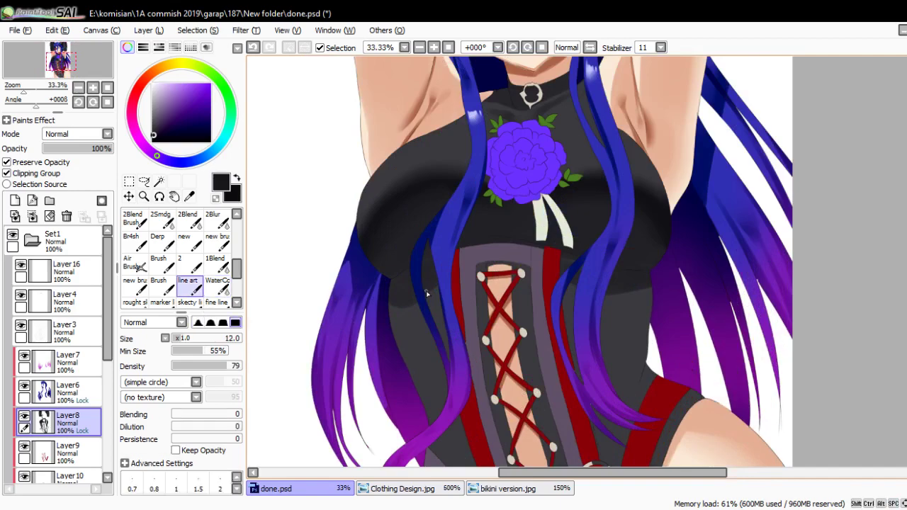
scroll(426, 290, up, 5)
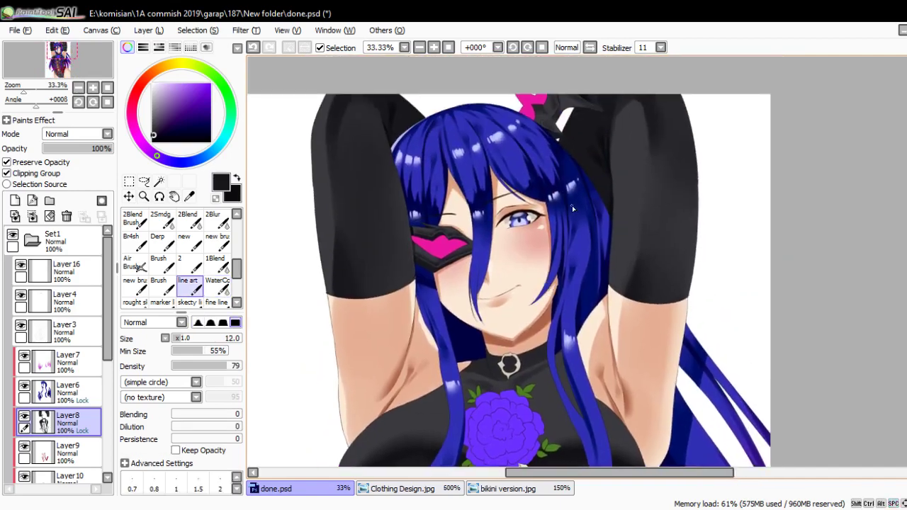
scroll(588, 121, up, 3)
scroll(653, 291, down, 4)
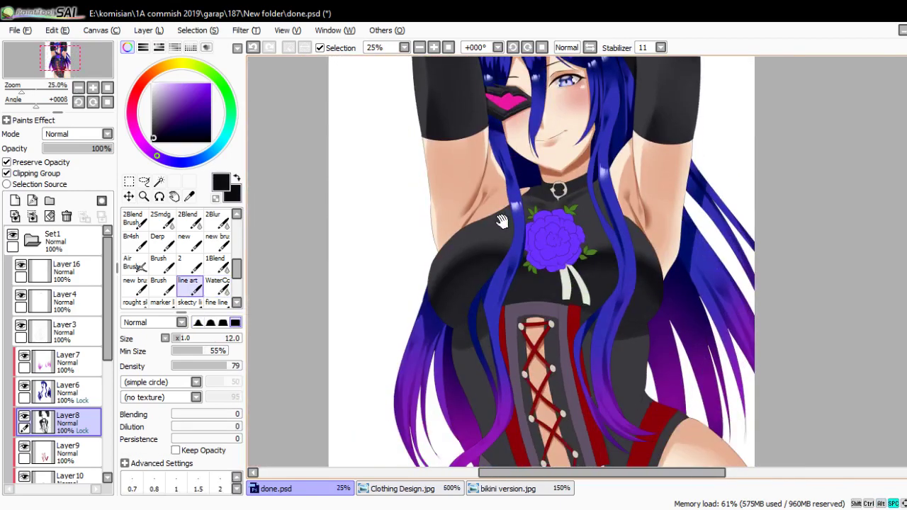
scroll(469, 221, down, 2)
- Paint a near-black crease under the bust, on both sides of the thin dark-blue hair strand, with the line art brush starting at size 9
scroll(470, 222, up, 6)
mouse_move(469, 221)
mouse_down()
mouse_move(469, 251)
mouse_move(423, 281)
mouse_move(449, 247)
mouse_up()
key(bracketleft)
key(bracketleft)
key(bracketleft)
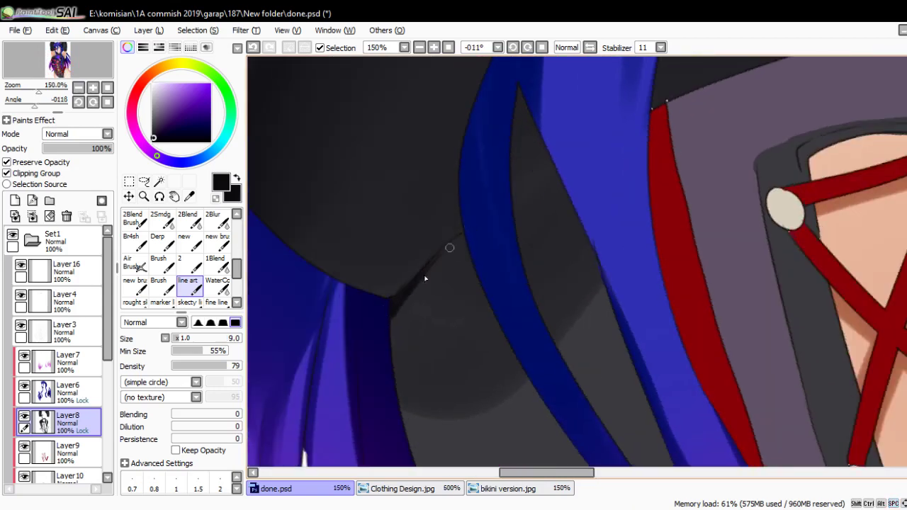
key(bracketright)
key(bracketright)
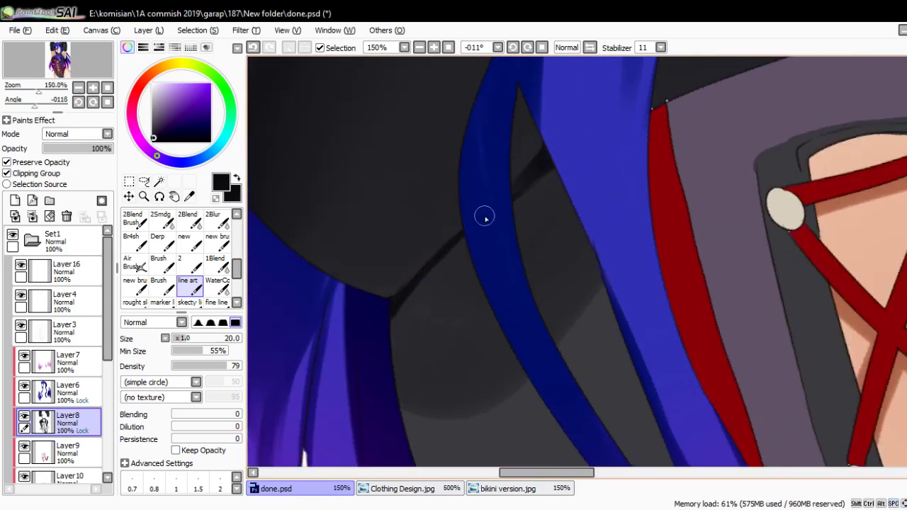
- Paint near-black shadow strokes on the top between the flower's ribbon tails and the corset's upper edge with the line art brush at size 30
scroll(485, 216, down, 3)
scroll(554, 156, up, 1)
scroll(553, 156, up, 2)
mouse_move(559, 154)
mouse_down()
mouse_move(493, 210)
mouse_move(525, 222)
mouse_up()
key(bracketleft)
key(bracketleft)
key(bracketleft)
drag(484, 287, 657, 119)
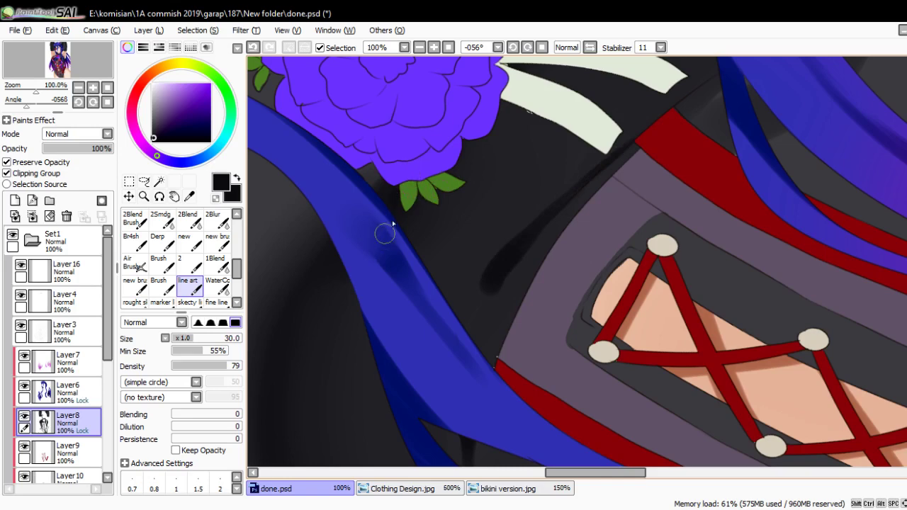
drag(440, 155, 449, 245)
mouse_move(512, 165)
mouse_down()
mouse_move(466, 233)
mouse_move(453, 321)
mouse_up()
mouse_move(534, 280)
mouse_down()
mouse_move(455, 360)
mouse_move(461, 354)
mouse_up()
- Paint the near-black crease under the bust on the ribbon-tail side, out to the body's edge, with the line art brush at size 12
key(bracketleft)
key(bracketleft)
key(bracketleft)
drag(506, 269, 540, 221)
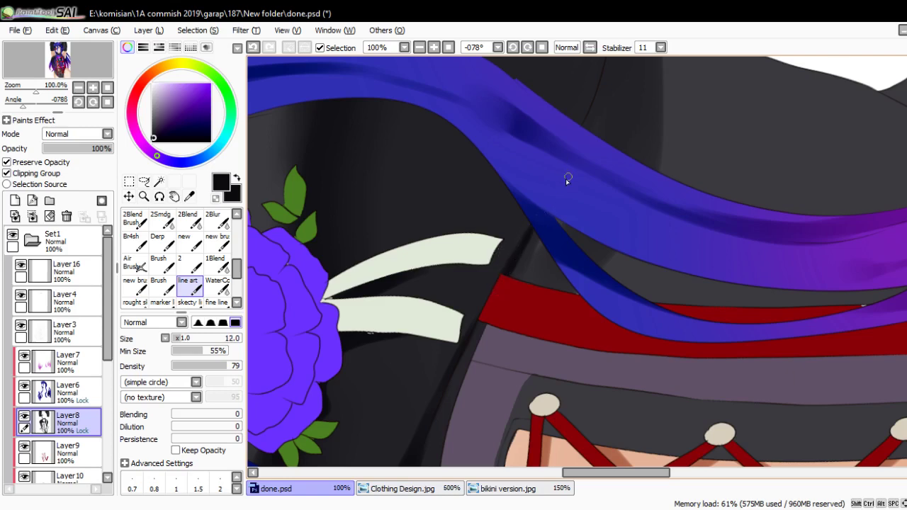
mouse_move(567, 180)
mouse_down()
mouse_move(510, 285)
mouse_move(506, 274)
mouse_up()
key(ctrl+z)
drag(553, 177, 510, 255)
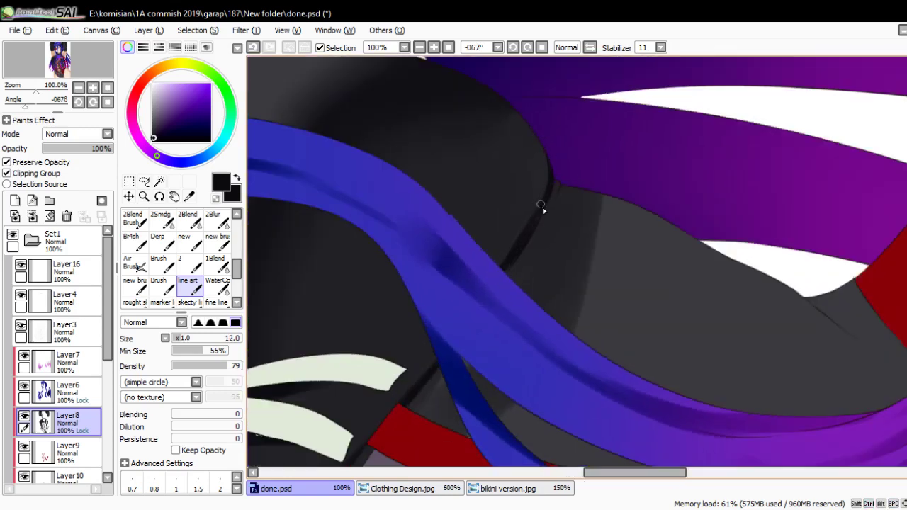
key(bracketleft)
drag(541, 256, 570, 171)
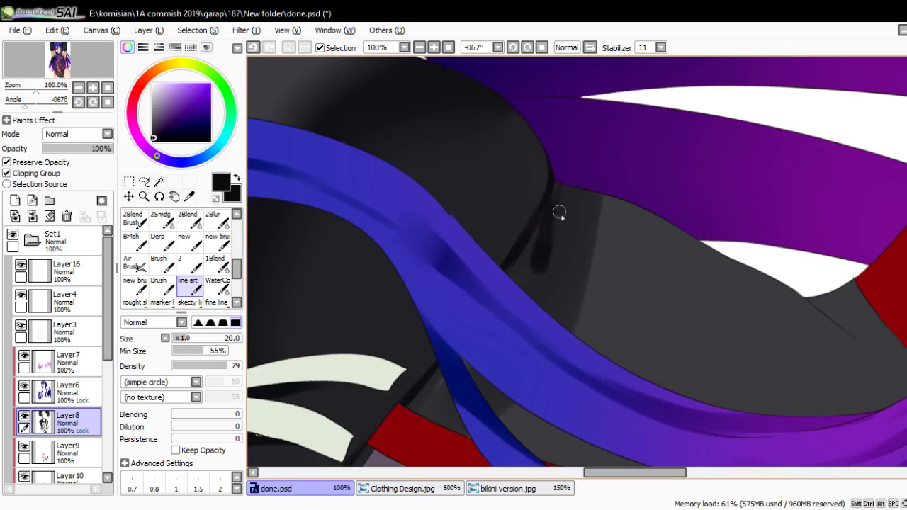
key(ctrl+z)
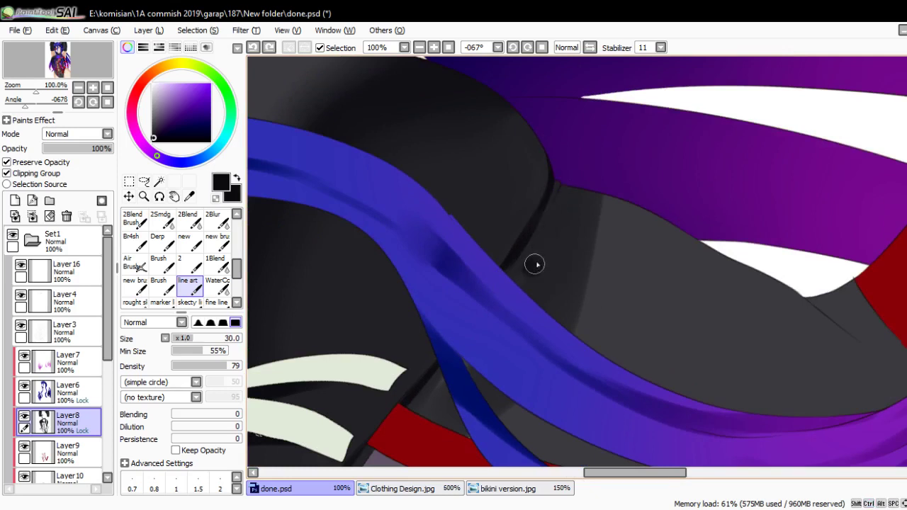
- Add a short near-black fold beside the crease at the bust's outer edge and soften it with the watercolor brush at size 20
key(bracketleft)
key(bracketleft)
drag(537, 270, 542, 244)
click(219, 285)
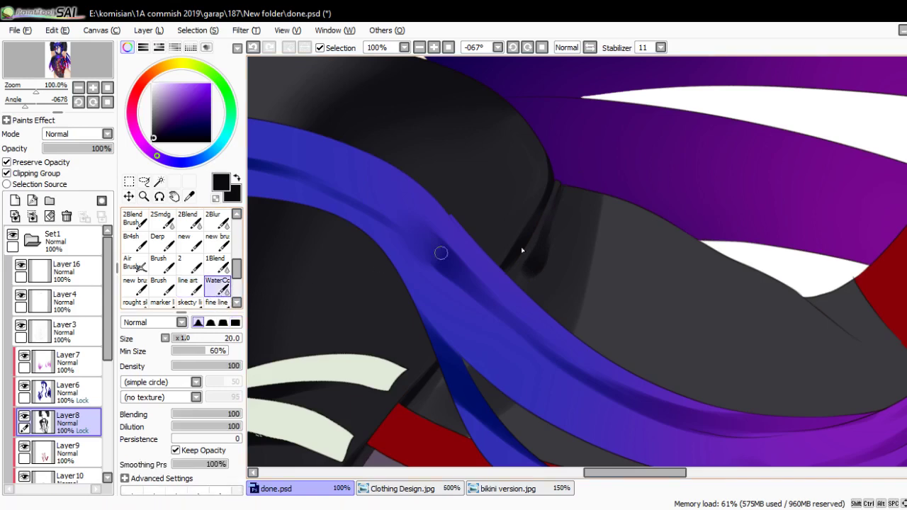
- Blend the shadow stroke above the corset's upper edge with the watercolor brush at size 35
scroll(425, 358, down, 5)
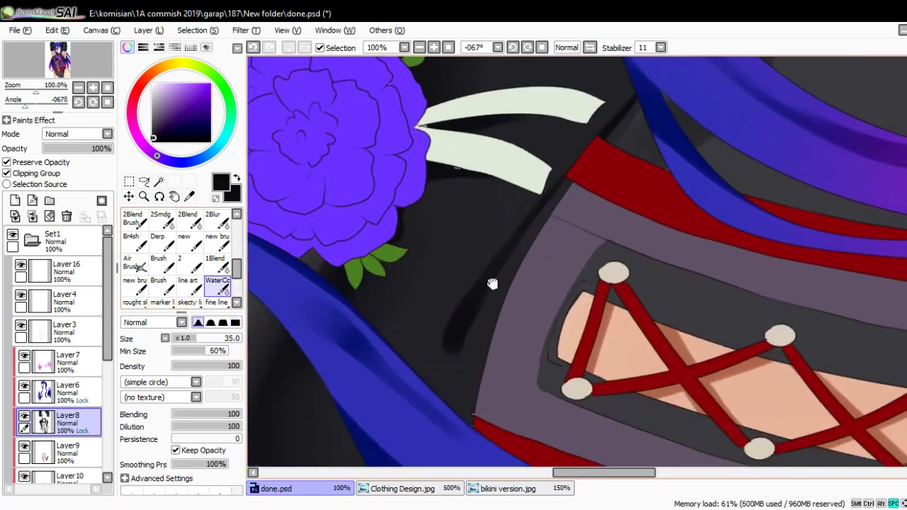
drag(442, 376, 451, 354)
scroll(452, 354, down, 4)
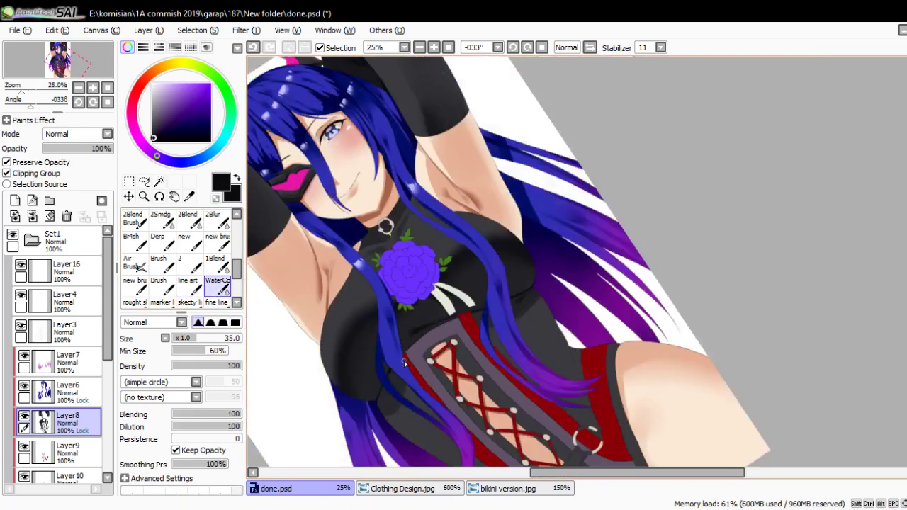
- Paint near-black folds on the top between the shoulder and the collar with the line art brush at sizes 9 and 16
scroll(441, 165, up, 4)
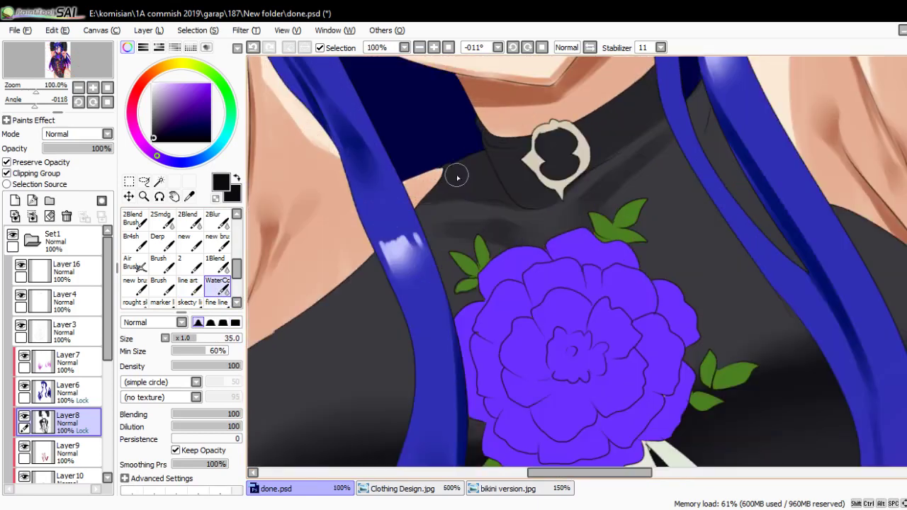
mouse_move(603, 189)
mouse_down()
mouse_move(583, 215)
mouse_move(465, 267)
mouse_up()
scroll(474, 188, up, 3)
key(n)
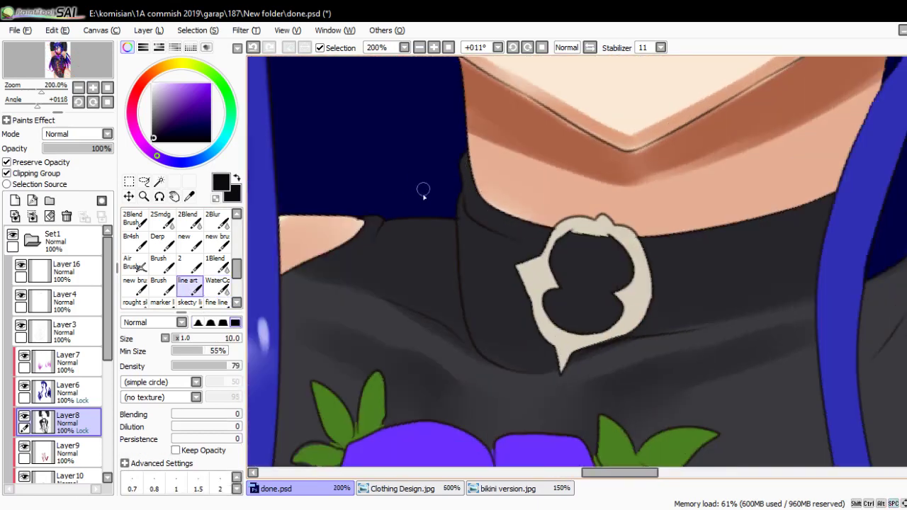
mouse_move(422, 190)
mouse_down()
mouse_move(435, 182)
mouse_move(433, 211)
mouse_move(516, 242)
mouse_move(444, 238)
mouse_up()
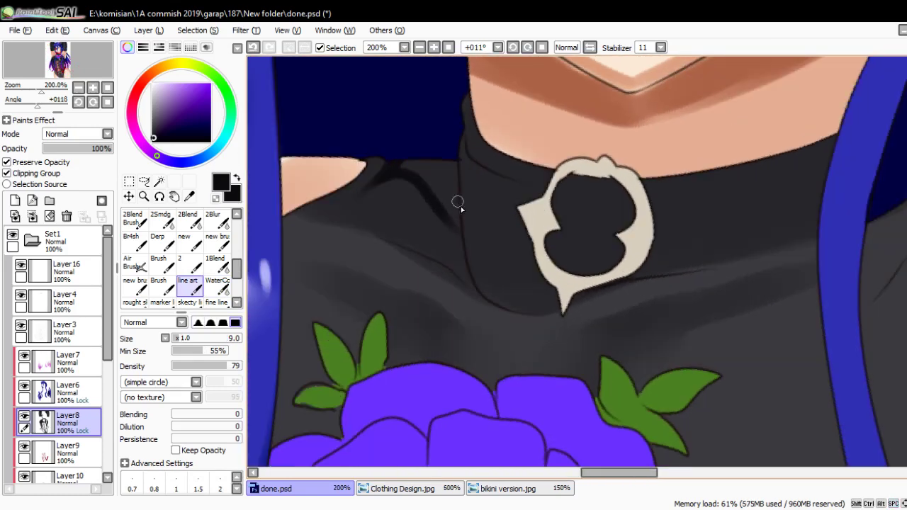
drag(440, 160, 460, 254)
key(ctrl+z)
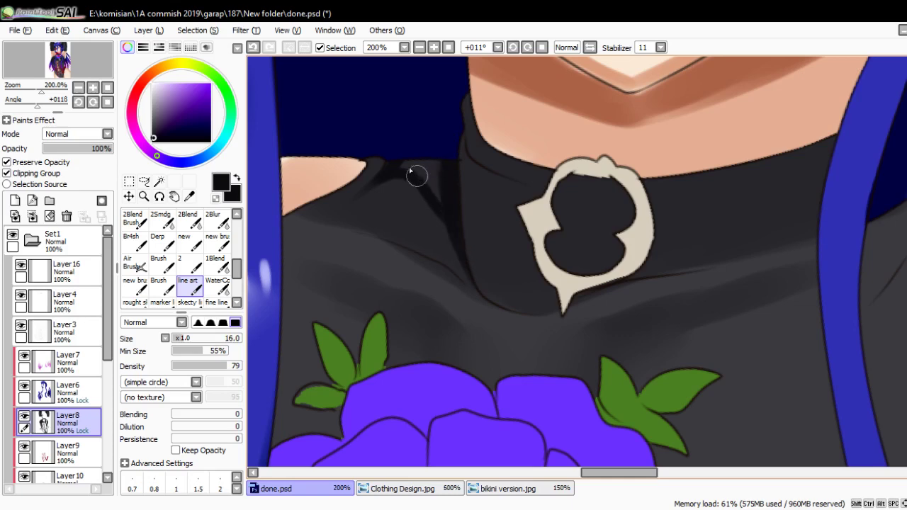
drag(416, 176, 429, 146)
scroll(440, 165, down, 7)
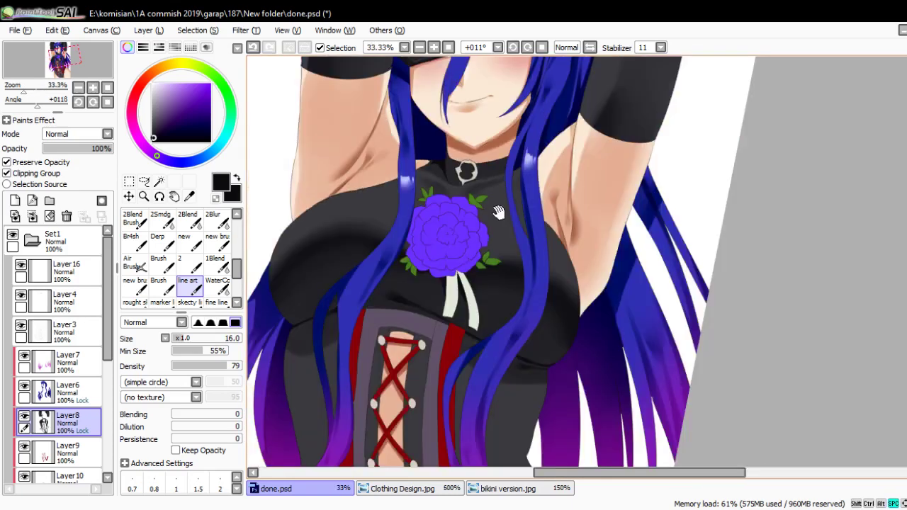
- Shade both side edges of the bodysuit's waist in dark grey with the line art brush at sizes 30 to 120
scroll(479, 278, up, 2)
key(Home)
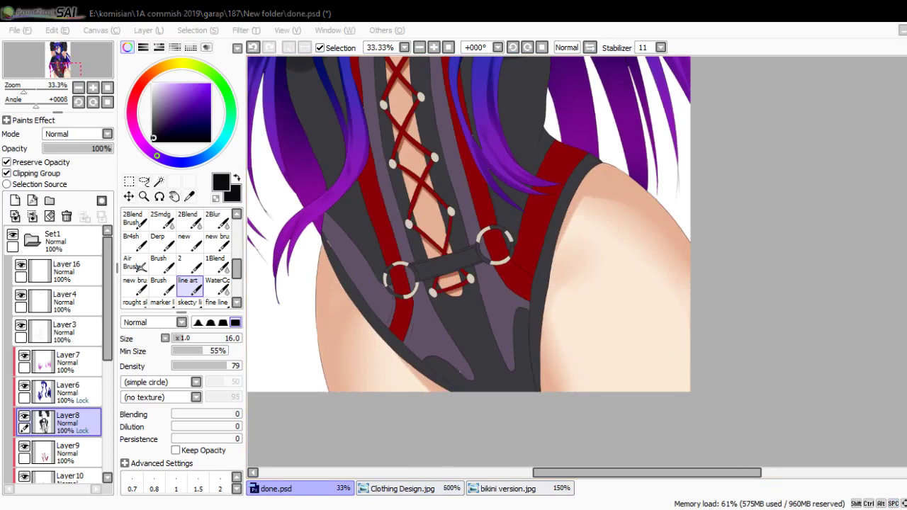
mouse_move(465, 367)
mouse_down()
mouse_move(476, 350)
mouse_move(478, 358)
mouse_up()
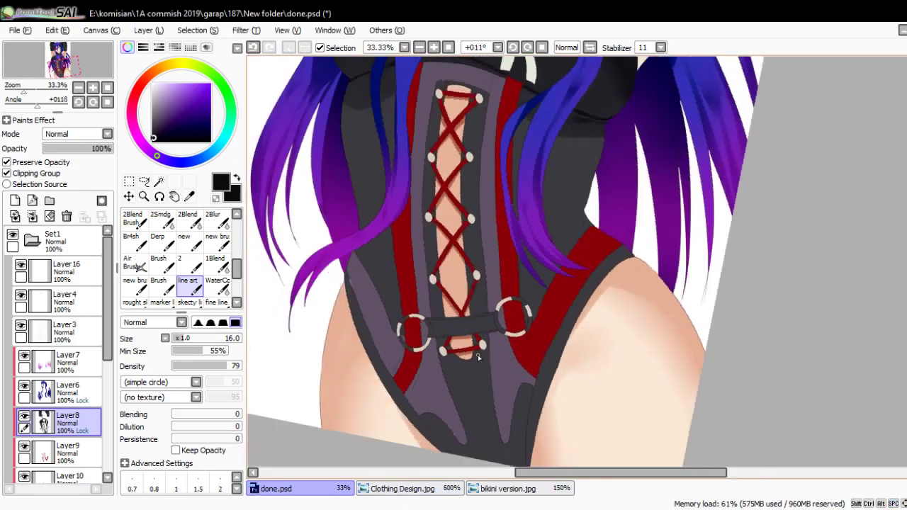
scroll(355, 134, down, 1)
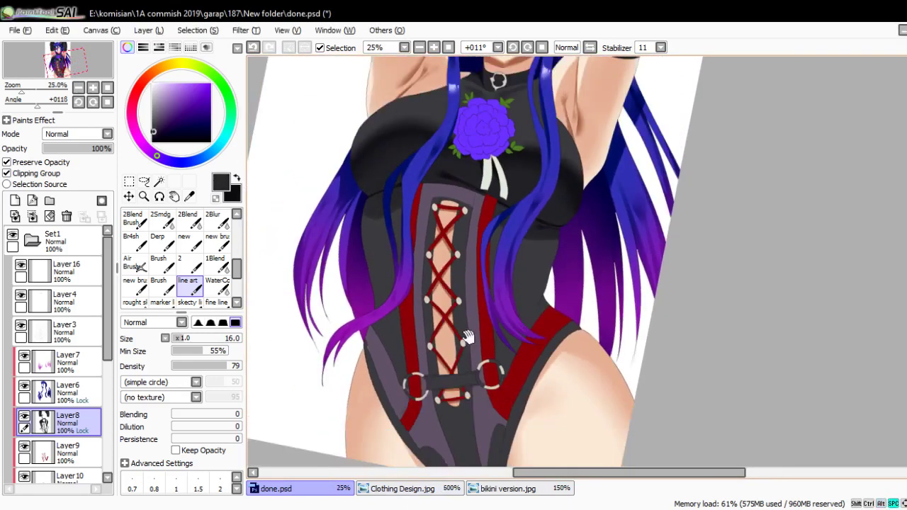
scroll(355, 133, up, 1)
key(Home)
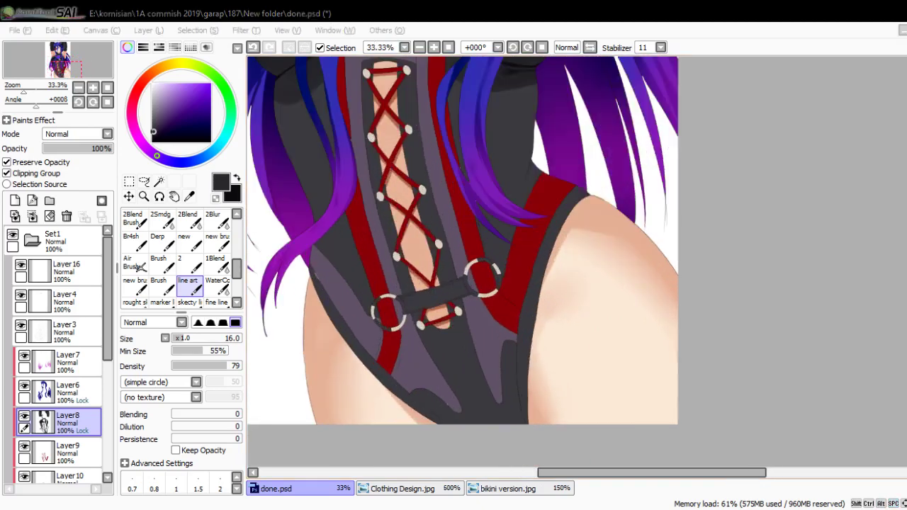
click(473, 356)
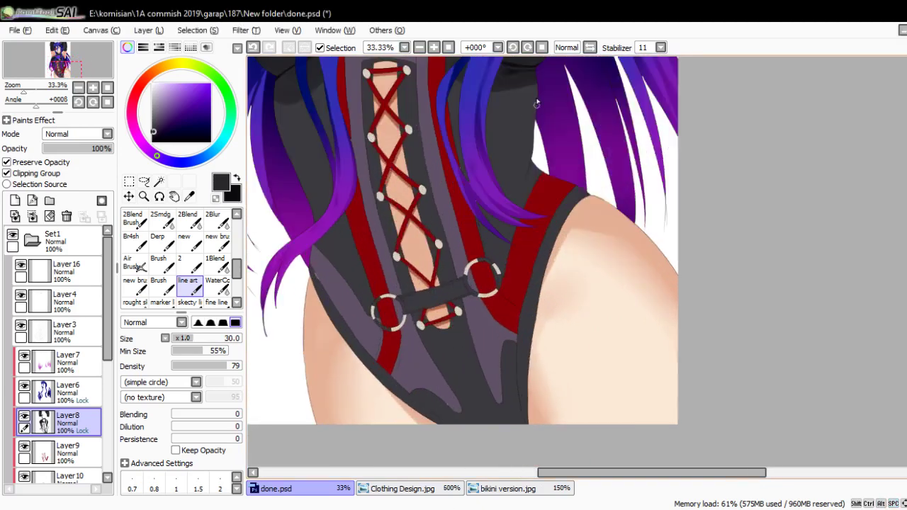
drag(530, 84, 510, 172)
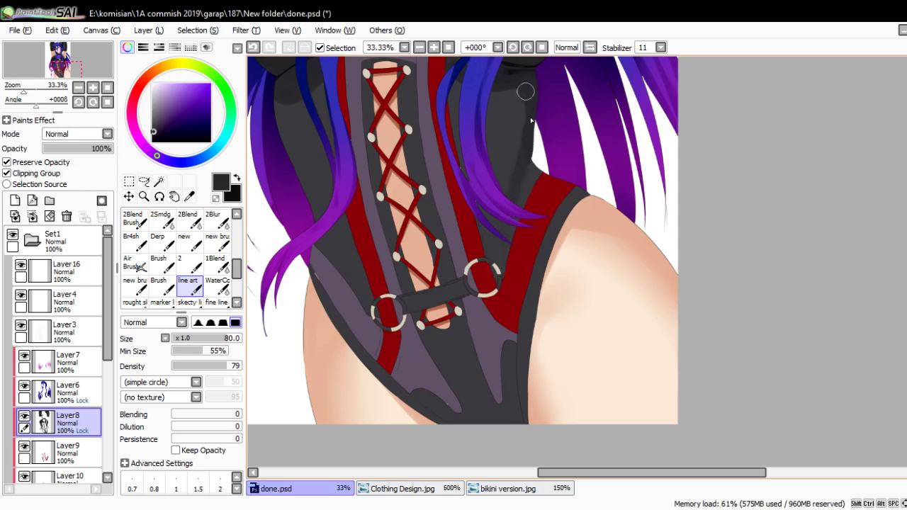
key(bracketright)
key(bracketright)
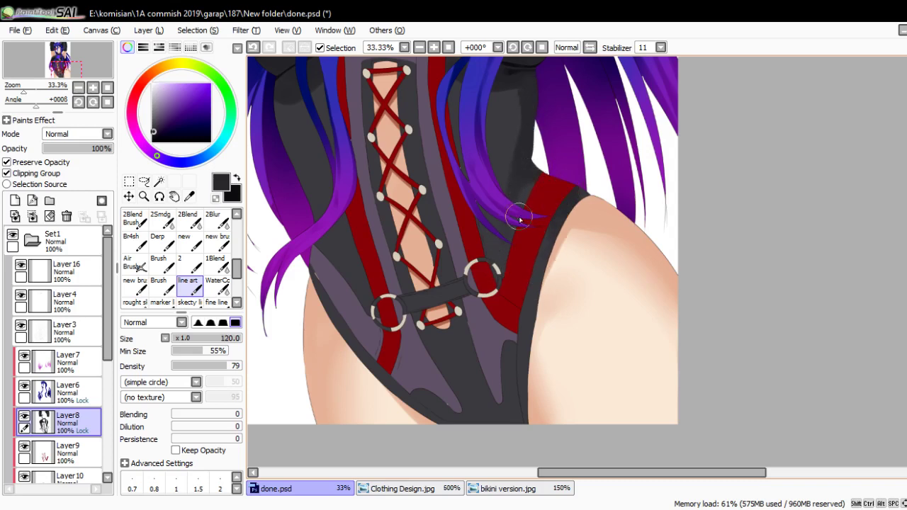
key(bracketright)
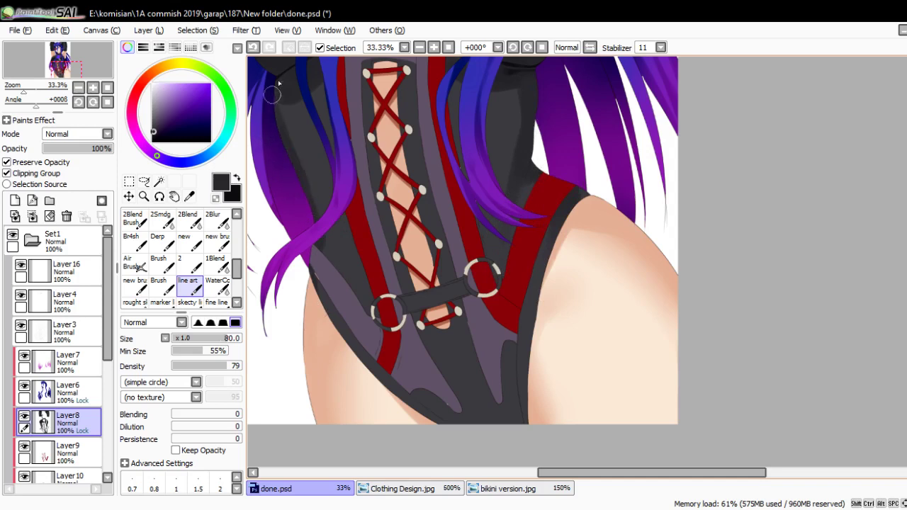
drag(347, 170, 368, 262)
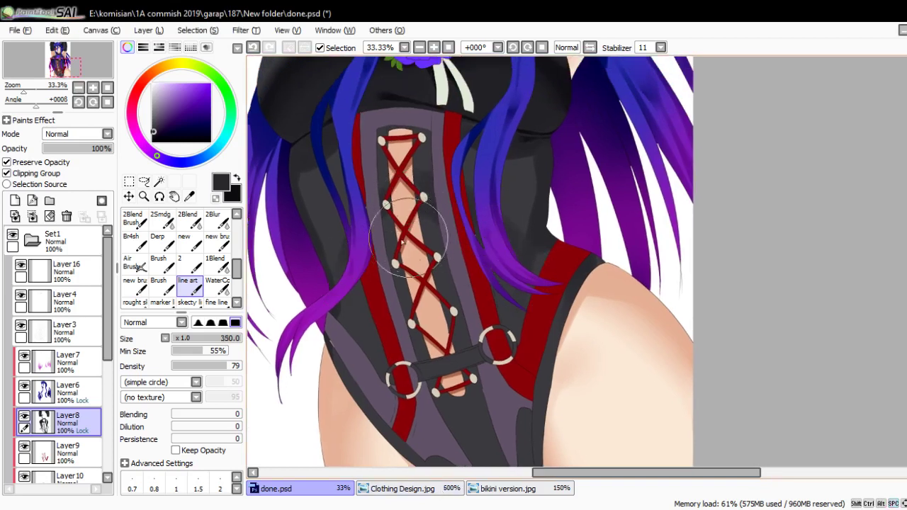
- Shade the bodysuit's lower waist and crotch in dark grey with the line art brush at sizes 350 and 400
key(bracketright)
key(bracketright)
key(bracketright)
key(bracketright)
key(bracketright)
key(bracketright)
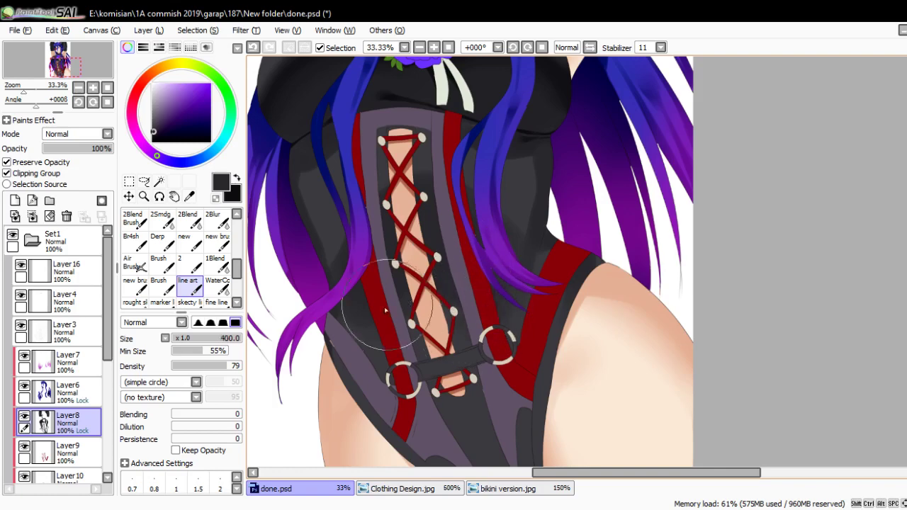
drag(454, 393, 425, 296)
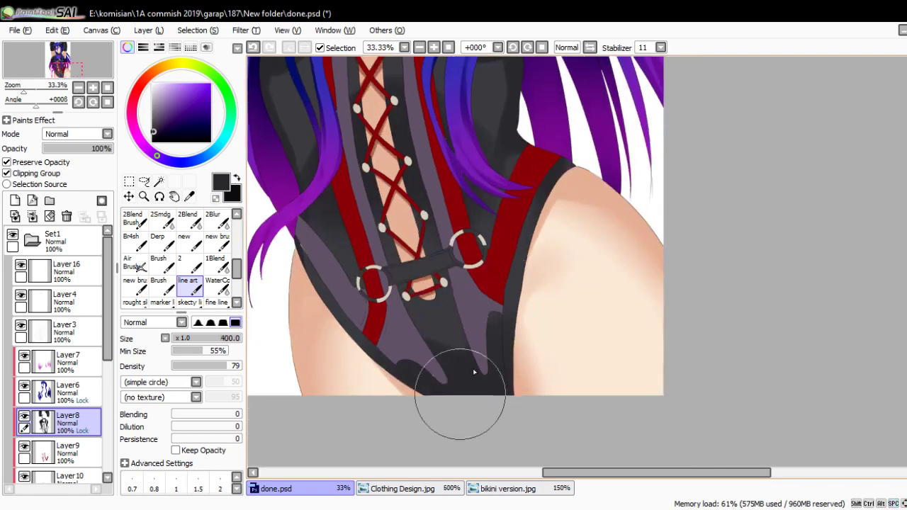
- Blend the grey shading on the waist and lower bodysuit with the watercolor brush at sizes 200 and 250
click(218, 284)
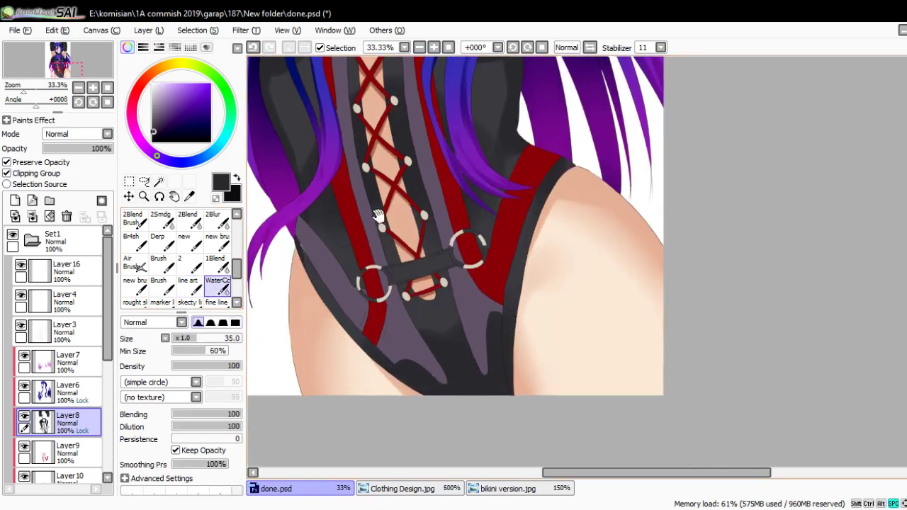
drag(367, 190, 369, 239)
key(bracketright)
key(bracketright)
key(bracketright)
key(bracketright)
key(bracketright)
key(bracketright)
key(bracketright)
key(bracketright)
key(bracketright)
key(bracketright)
key(bracketright)
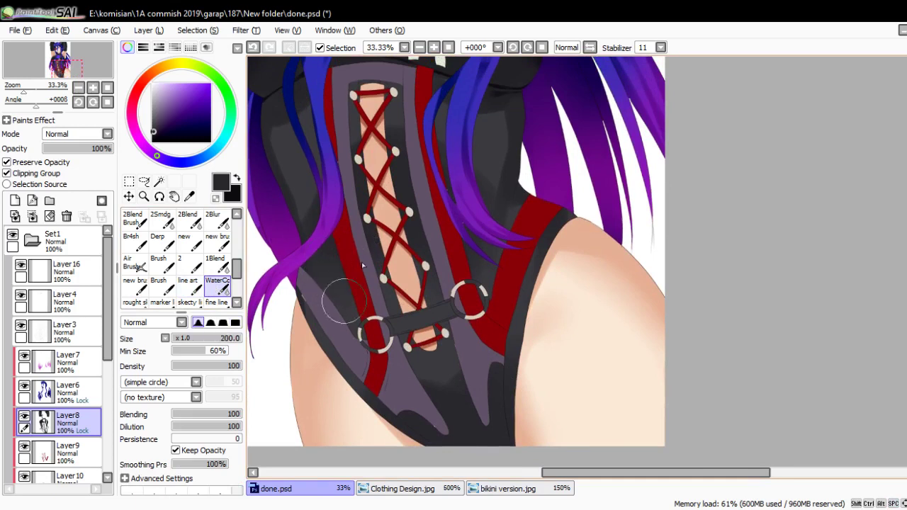
key(bracketright)
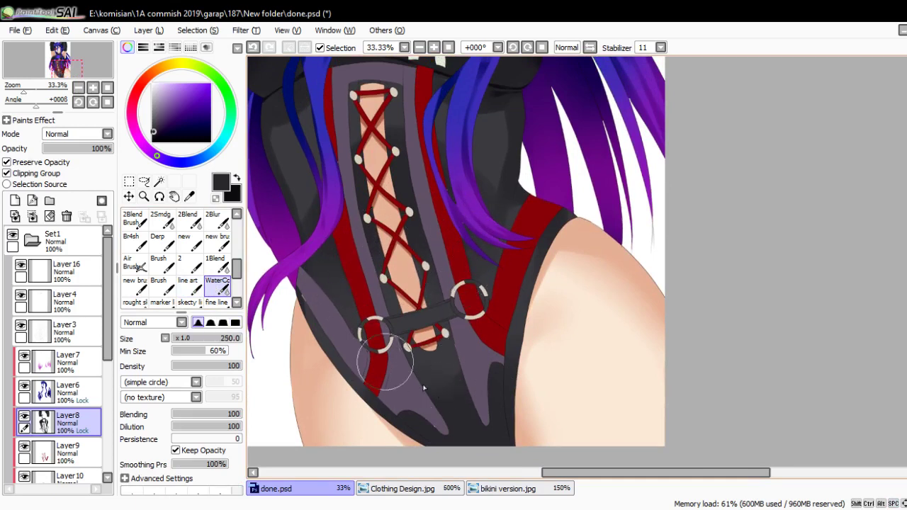
- Deepen the panel below the lacing with the line art brush at size 400 and blend it with the watercolor brush at size 250
key(n)
drag(361, 358, 374, 348)
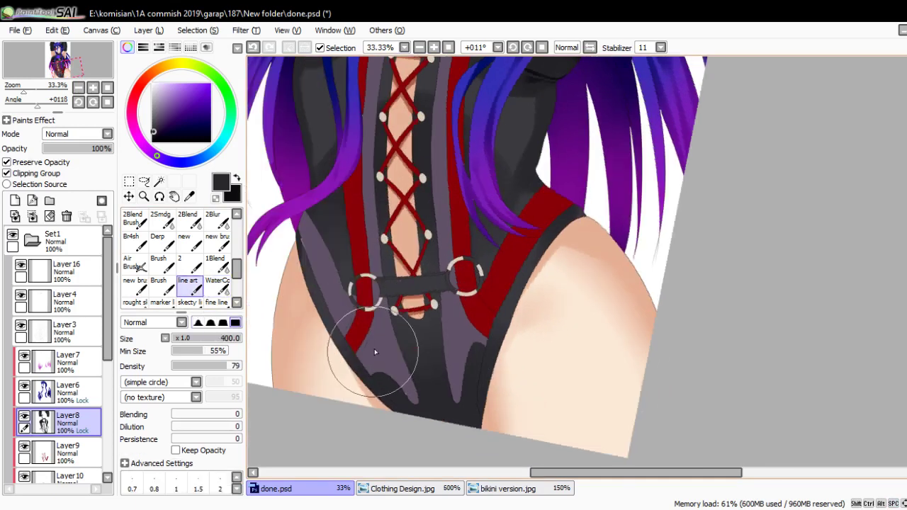
key(v)
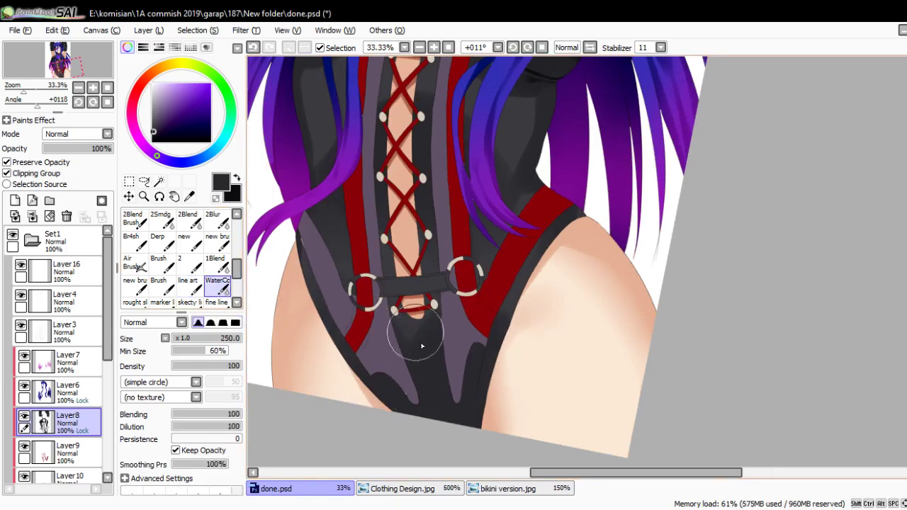
key(Home)
scroll(493, 261, down, 2)
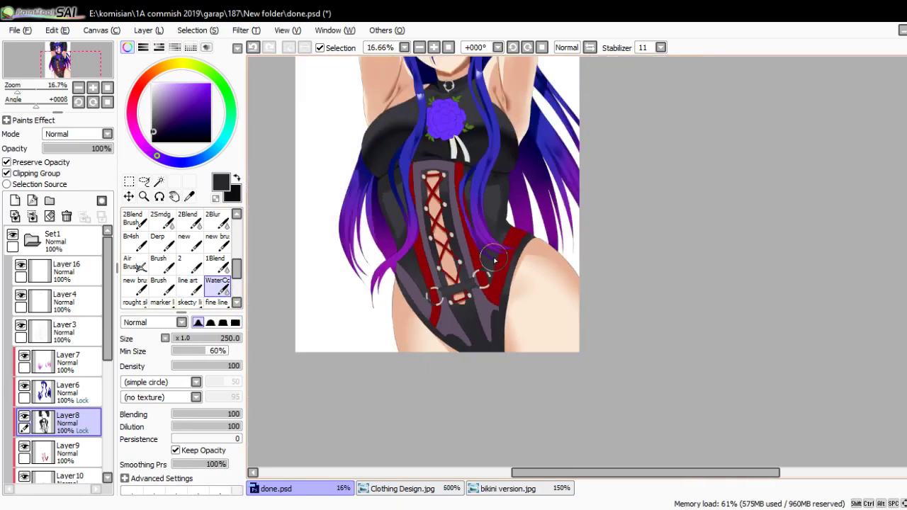
scroll(439, 241, up, 3)
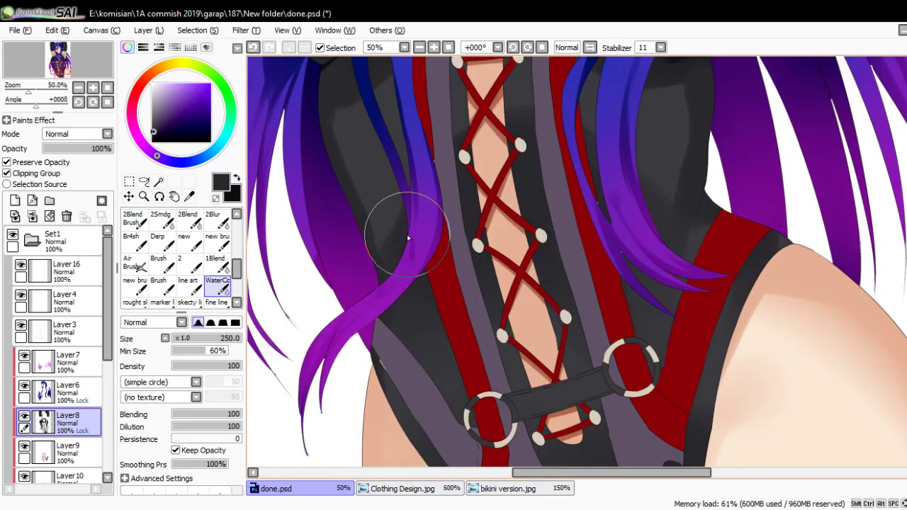
- Paint near-black shadows along the bodysuit's hip and waist edges with the line art brush at sizes 70 and 50
drag(404, 212, 405, 297)
key(n)
drag(392, 129, 423, 284)
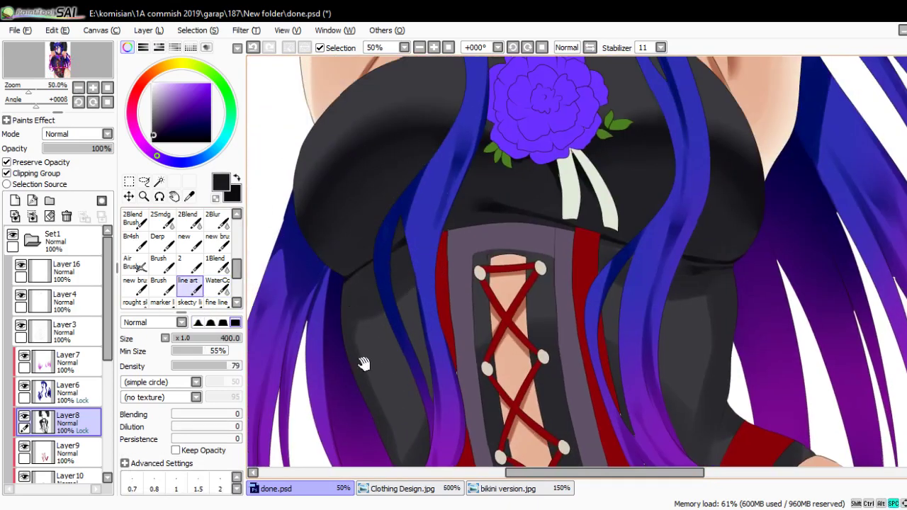
scroll(364, 364, down, 5)
key(bracketleft)
key(bracketleft)
key(bracketleft)
key(bracketleft)
key(bracketleft)
key(bracketleft)
key(bracketleft)
key(bracketleft)
key(bracketleft)
key(bracketleft)
key(bracketleft)
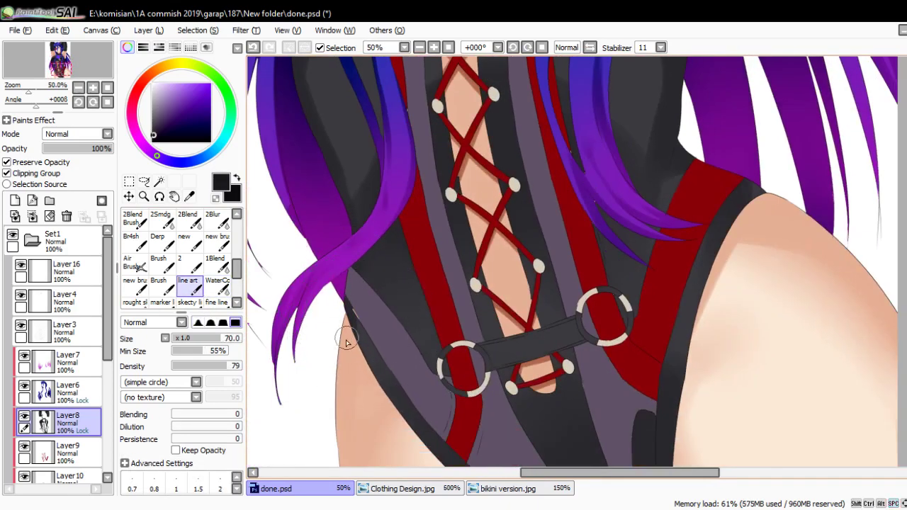
drag(333, 183, 354, 272)
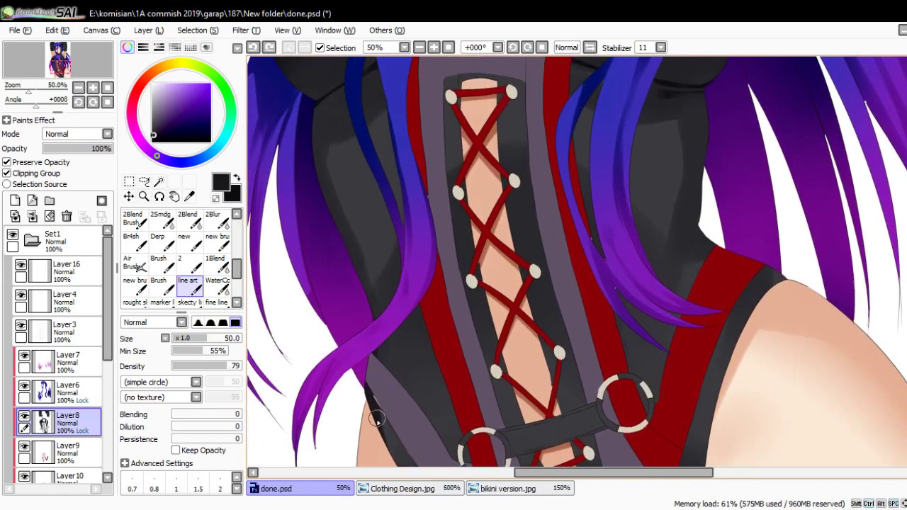
drag(327, 191, 350, 257)
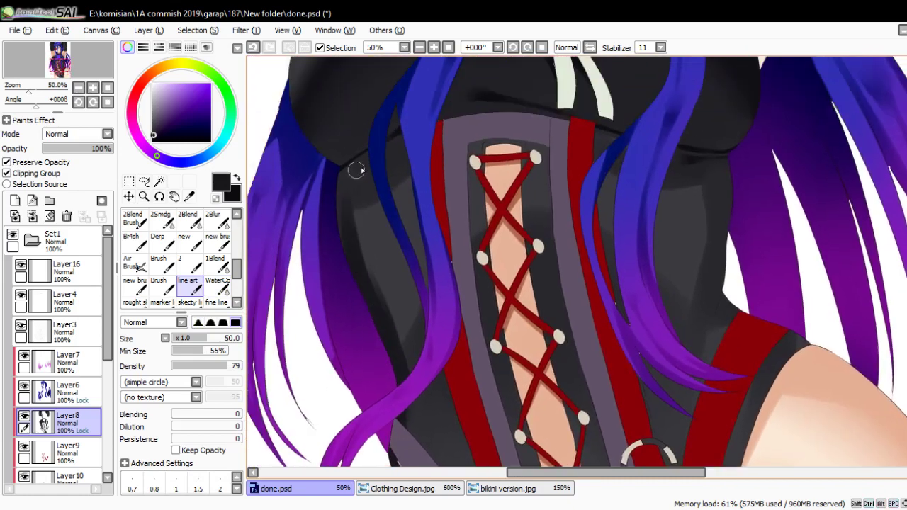
drag(330, 177, 409, 298)
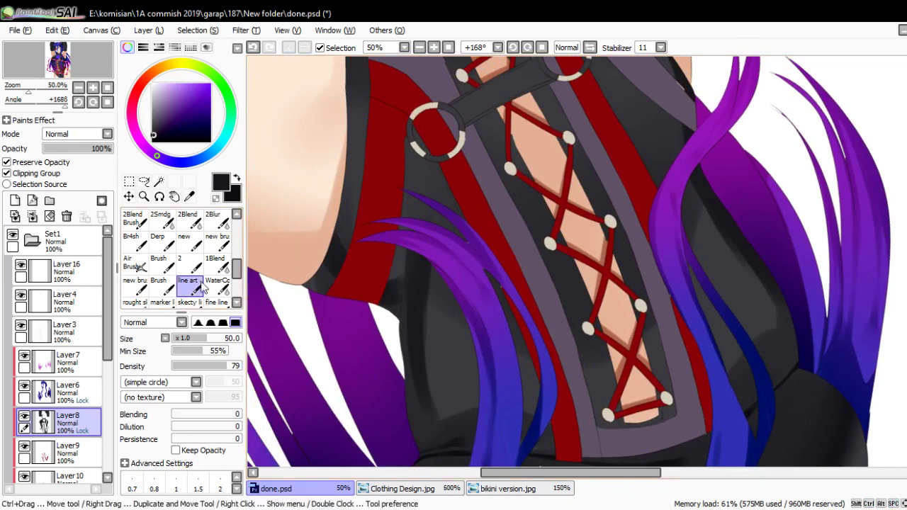
- Blend the near-black waist shadow on the ribbon-tail side with the watercolor brush at sizes 100 and 70
click(231, 284)
key(bracketleft)
key(bracketleft)
key(bracketleft)
key(bracketleft)
mouse_move(333, 234)
mouse_down()
mouse_move(320, 253)
mouse_move(369, 298)
mouse_up()
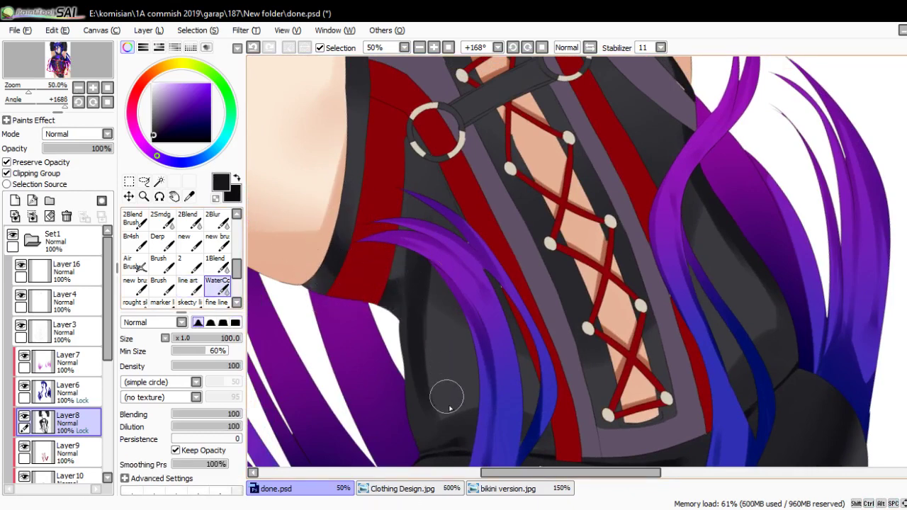
drag(446, 395, 437, 261)
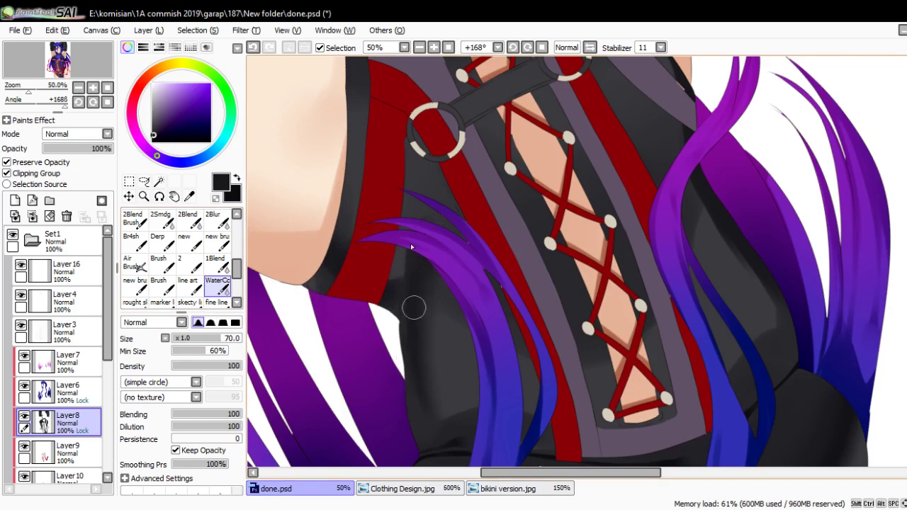
mouse_move(438, 293)
mouse_down()
mouse_move(478, 300)
mouse_move(447, 234)
mouse_move(430, 295)
mouse_move(454, 283)
mouse_move(471, 202)
mouse_move(412, 234)
mouse_up()
- Soften the shadows along the opposite side's waist and hip edge with the watercolor brush at sizes 60 to 100
key(bracketright)
key(Delete)
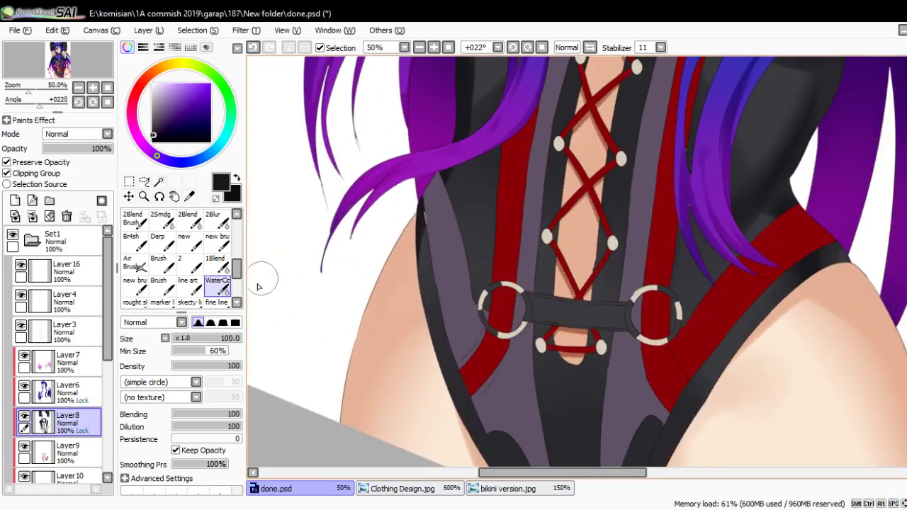
key(Delete)
key(bracketleft)
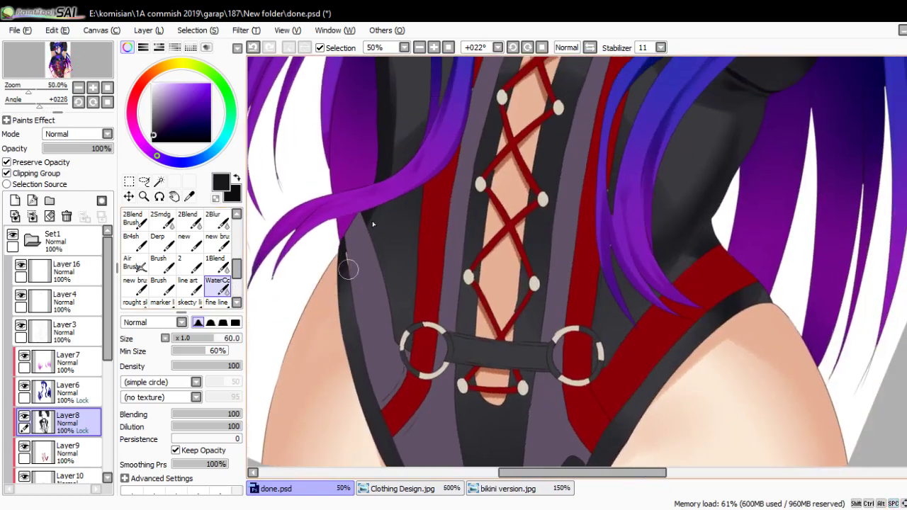
drag(393, 165, 394, 300)
scroll(390, 206, up, 3)
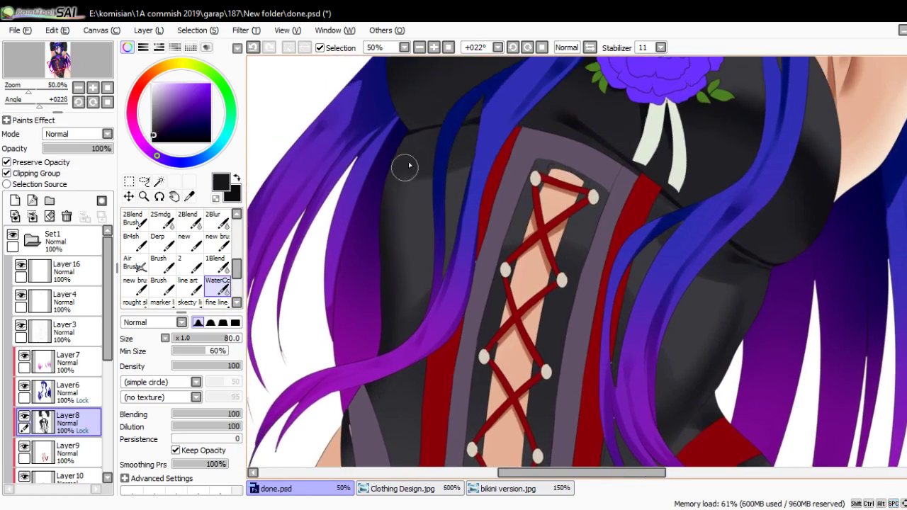
scroll(393, 340, down, 5)
key(Delete)
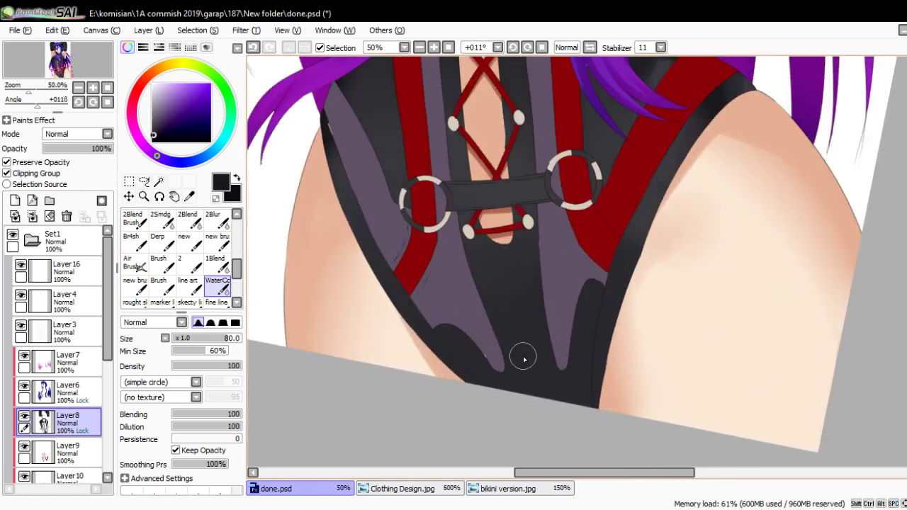
- Paint a thin near-black cast shadow beneath the strap joining the two rings with the line art brush at size 10
key(n)
scroll(523, 359, up, 2)
drag(461, 203, 388, 208)
scroll(394, 277, down, 1)
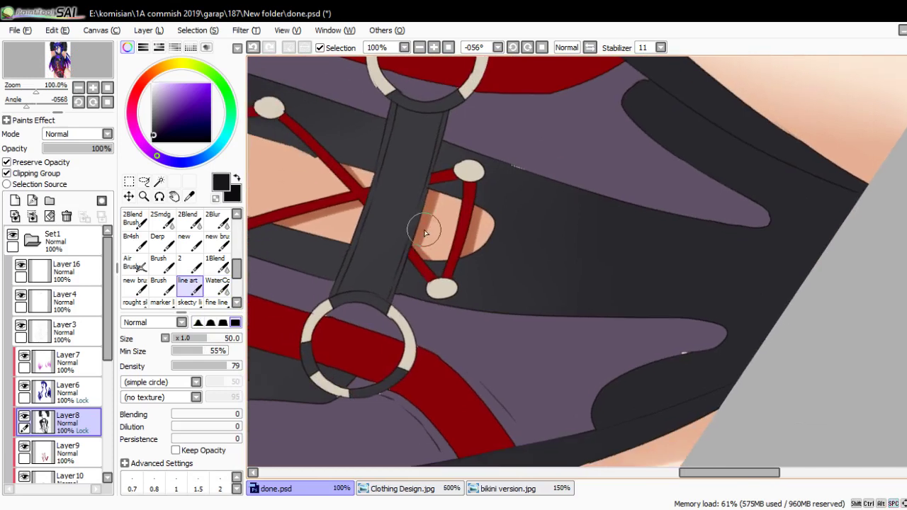
key(bracketleft)
key(bracketleft)
key(bracketleft)
key(bracketleft)
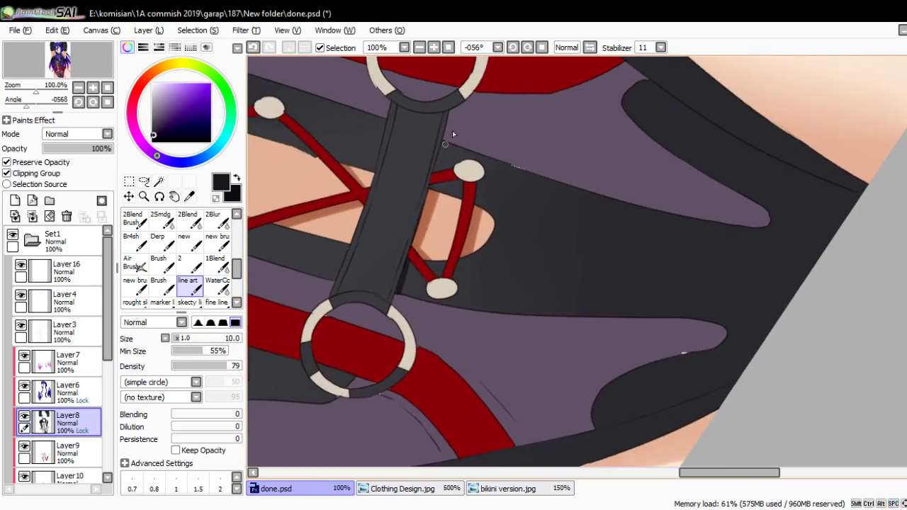
- Paint near-black shading over the crotch with the line art brush at size 160 and blend it with the watercolor brush at size 200
drag(623, 262, 393, 286)
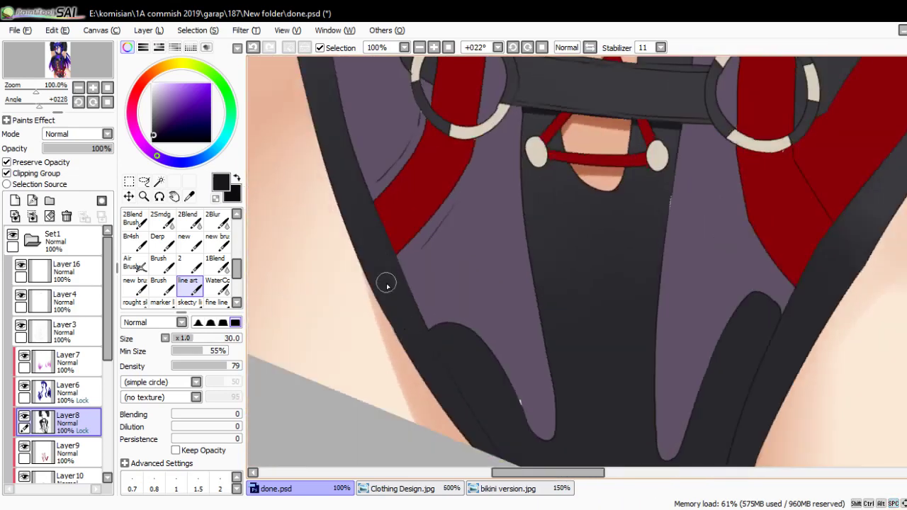
scroll(510, 299, down, 2)
mouse_move(510, 300)
mouse_down()
mouse_move(509, 335)
mouse_move(481, 286)
mouse_move(534, 332)
mouse_move(547, 327)
mouse_move(557, 277)
mouse_move(580, 298)
mouse_move(624, 281)
mouse_up()
key(bracketright)
key(bracketright)
key(bracketright)
key(bracketright)
scroll(239, 265, up, 2)
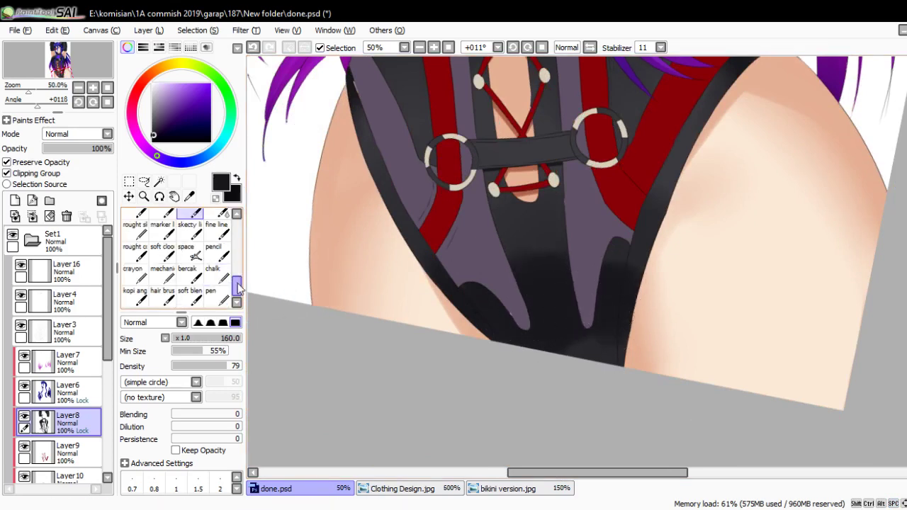
scroll(240, 264, down, 2)
click(217, 296)
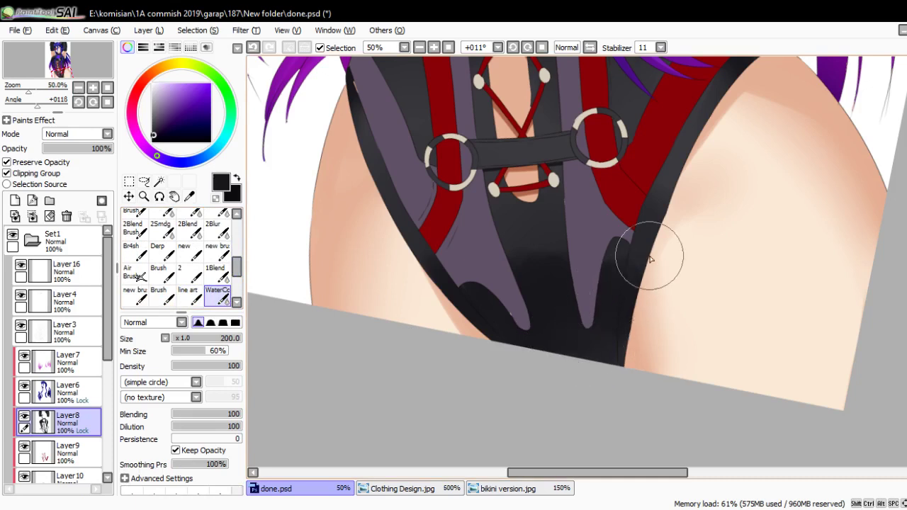
- Paint a near-black shadow along the leg-opening trim's inner seam beside the crotch with the line art brush at size 16
key(n)
scroll(647, 259, up, 2)
drag(652, 262, 542, 234)
key(bracketleft)
key(bracketleft)
key(bracketleft)
key(bracketleft)
key(bracketleft)
key(bracketleft)
key(bracketleft)
key(bracketleft)
key(bracketleft)
key(bracketleft)
key(bracketleft)
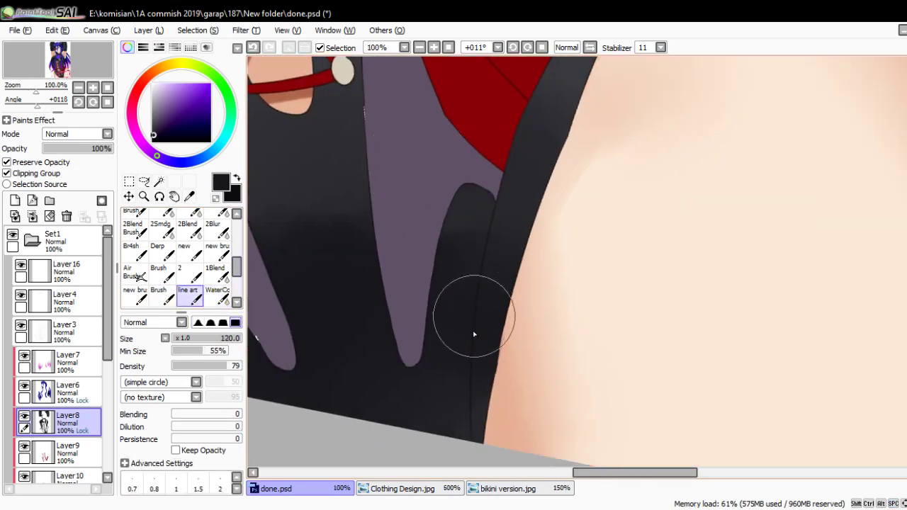
key(bracketleft)
key(bracketleft)
key(bracketleft)
key(bracketleft)
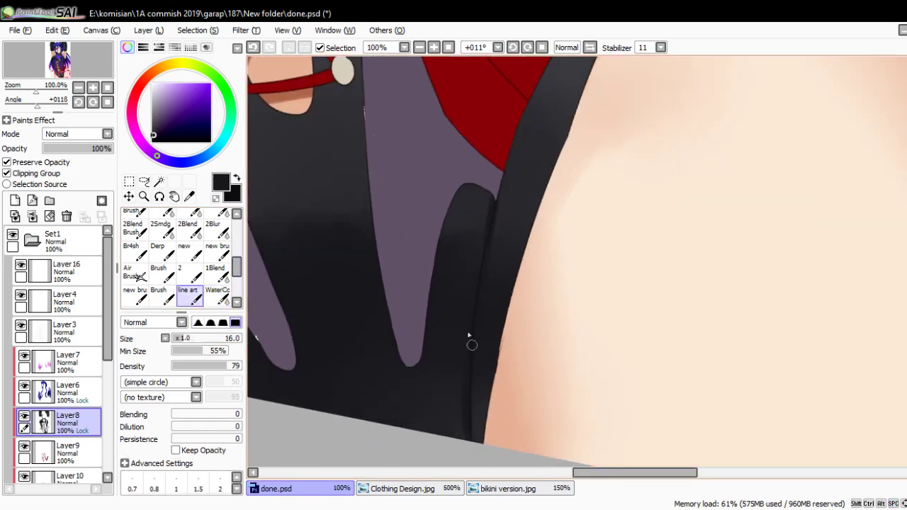
drag(469, 336, 399, 278)
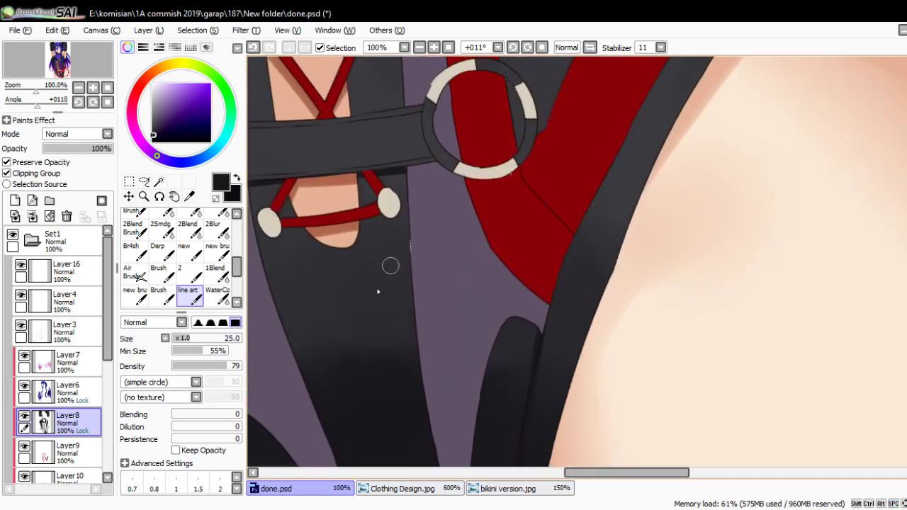
click(217, 296)
scroll(381, 333, down, 3)
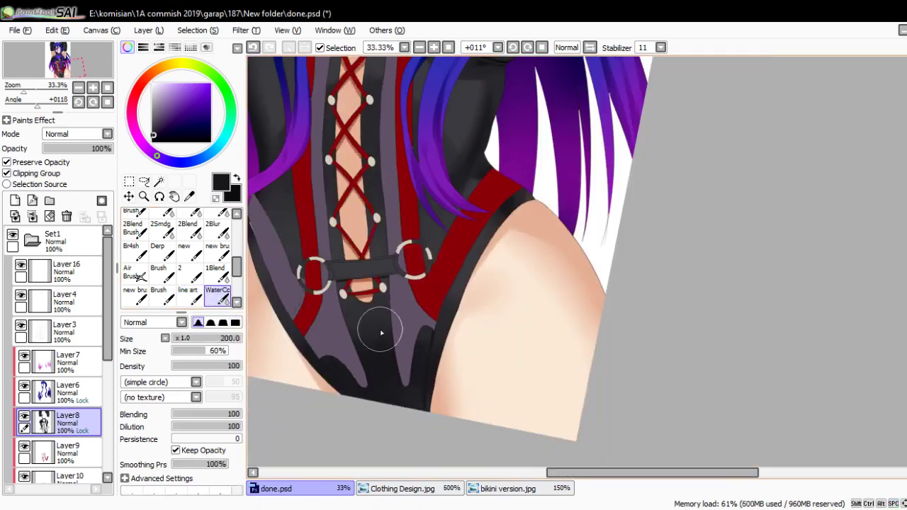
scroll(381, 333, down, 2)
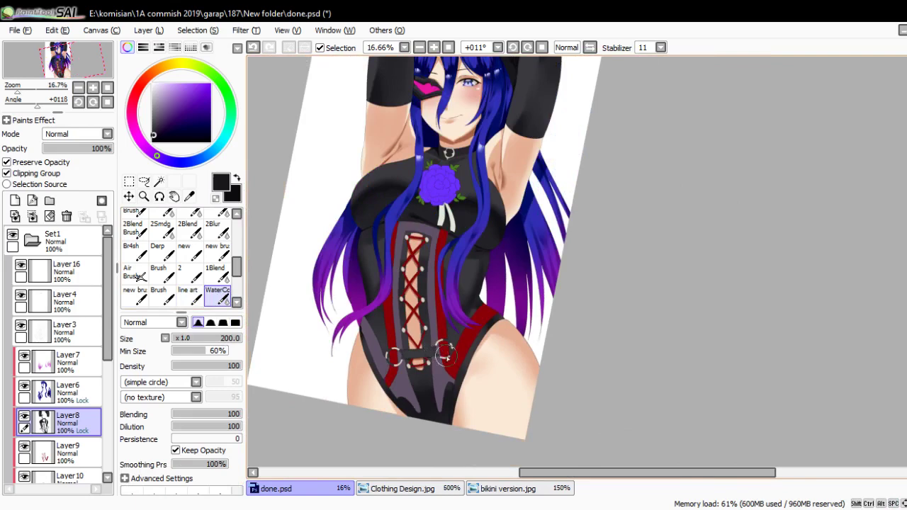
- Shade the dark segments of the strap's ring on the ribbon-tail side near-black with the line art brush at size 25
scroll(425, 352, up, 6)
key(n)
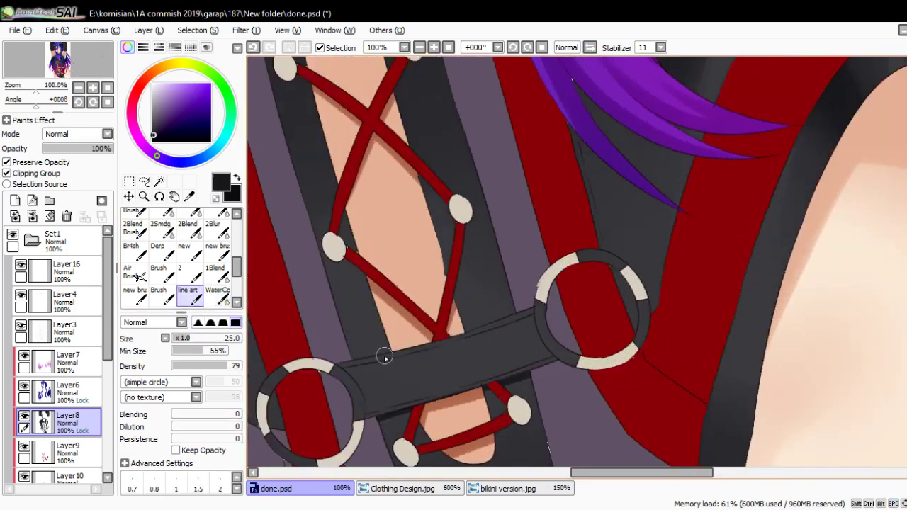
drag(385, 358, 422, 259)
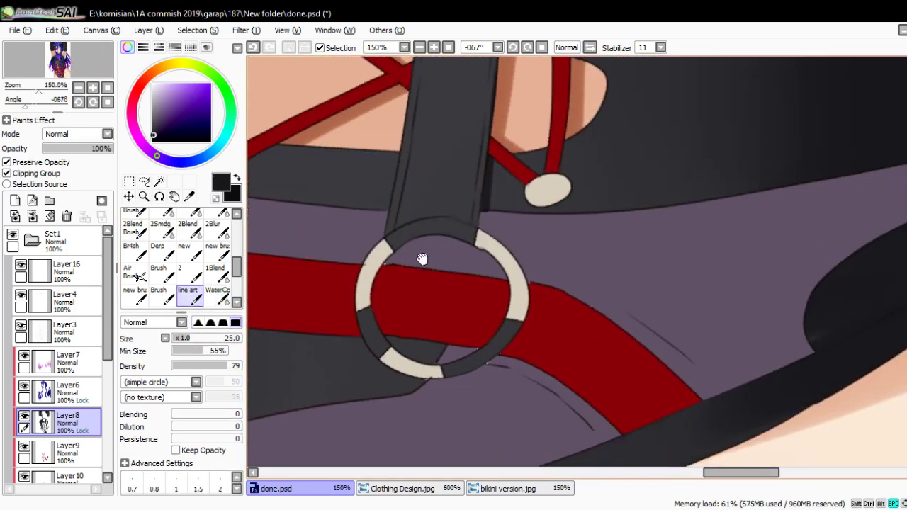
scroll(454, 321, down, 1)
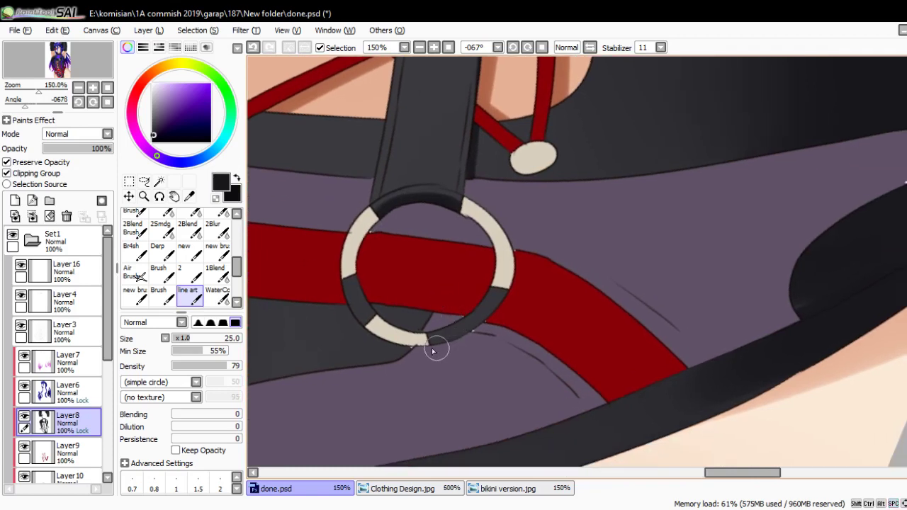
drag(431, 347, 507, 289)
scroll(419, 268, up, 3)
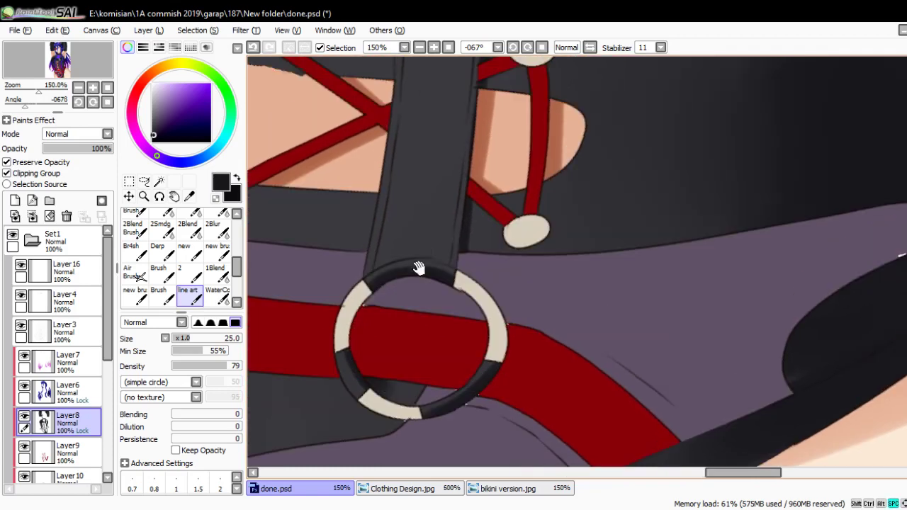
- Paint near-black shading on the strap's shaded-ring end and along its upper seam with the line art brush at sizes 9 and 12
scroll(405, 304, up, 3)
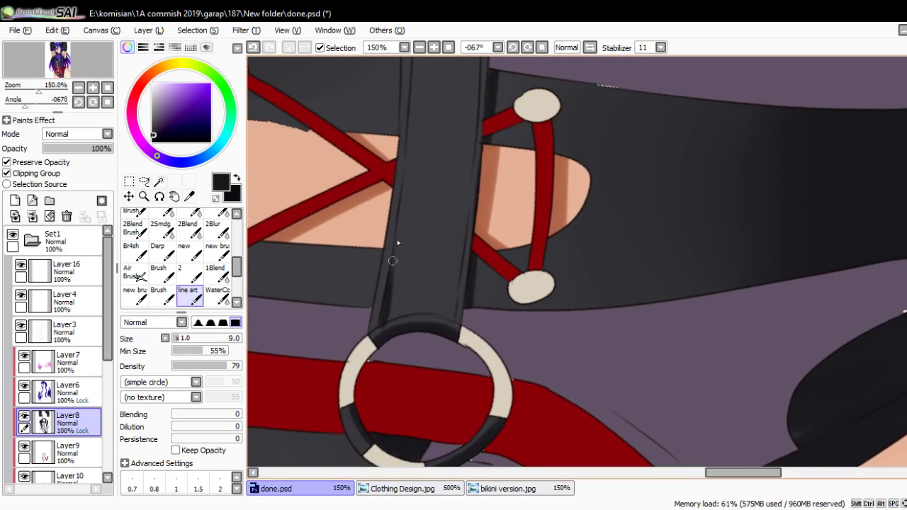
drag(398, 243, 402, 194)
key(bracketright)
key(bracketright)
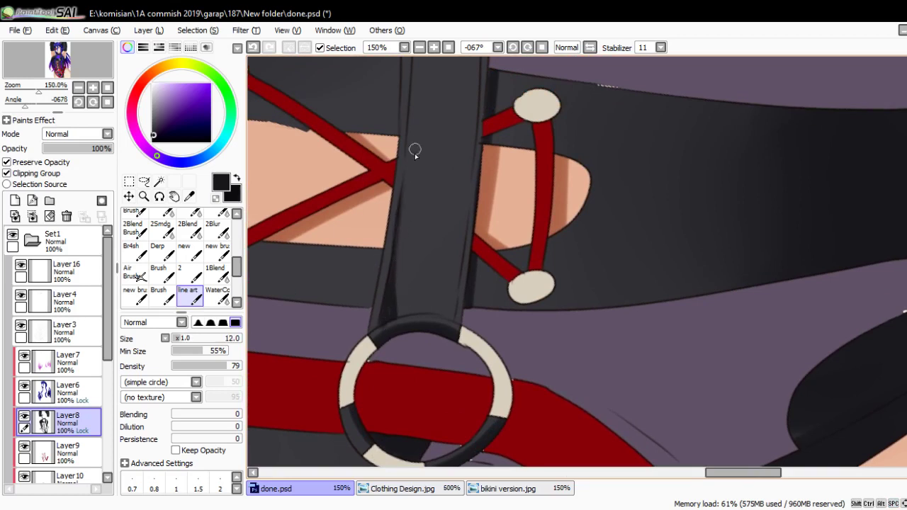
drag(445, 317, 453, 284)
key(bracketleft)
key(bracketleft)
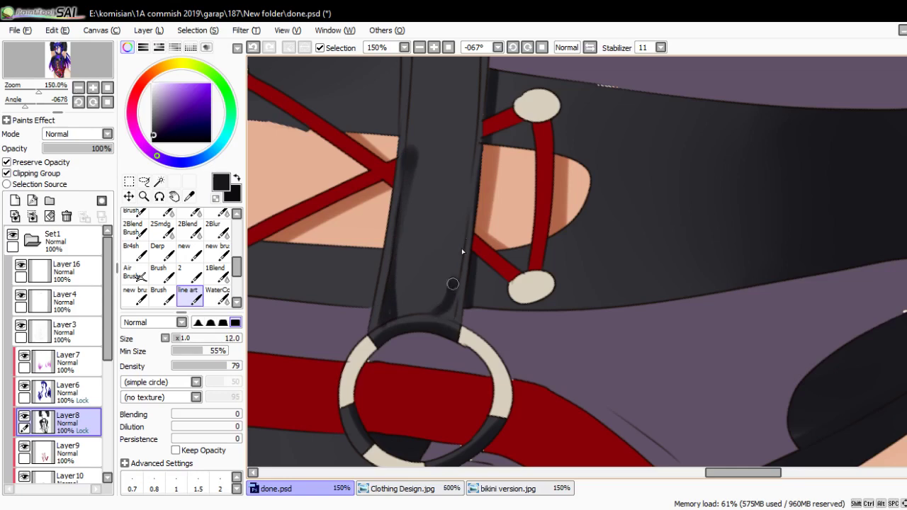
- Darken the strap's lower seam and opposite ring end with the line art brush at sizes 14 to 20, blending with the watercolor brush at size 20
key(bracketright)
key(bracketright)
drag(467, 134, 469, 199)
scroll(438, 142, up, 8)
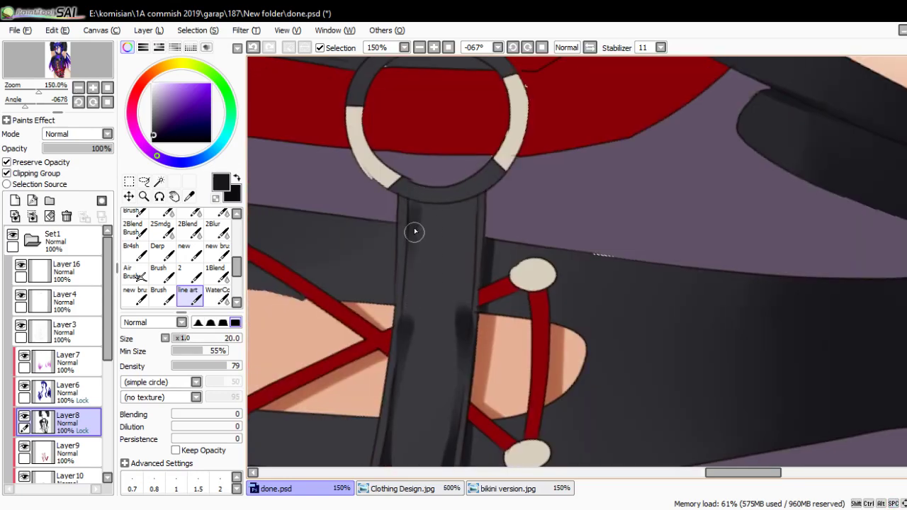
mouse_move(415, 228)
mouse_down()
mouse_move(441, 220)
mouse_move(467, 286)
mouse_move(466, 243)
mouse_move(460, 340)
mouse_up()
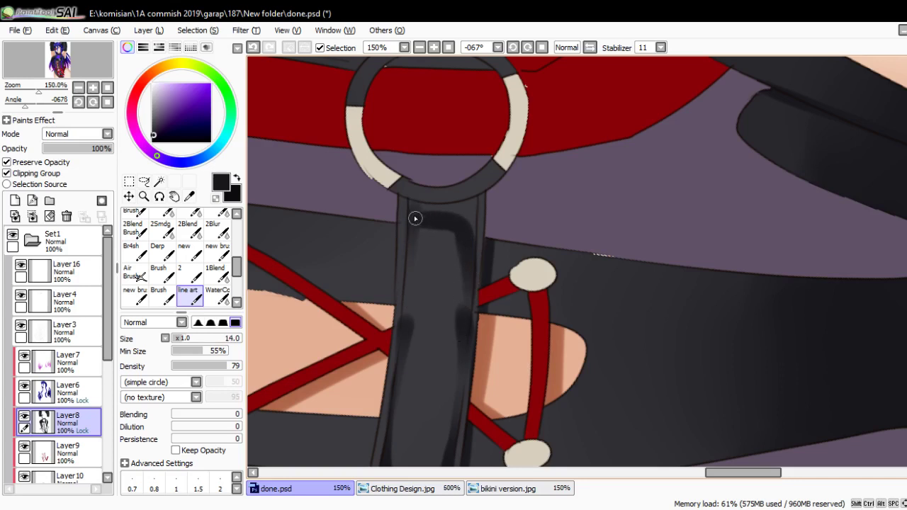
key(bracketright)
mouse_move(415, 218)
mouse_down()
mouse_move(467, 206)
mouse_move(472, 250)
mouse_up()
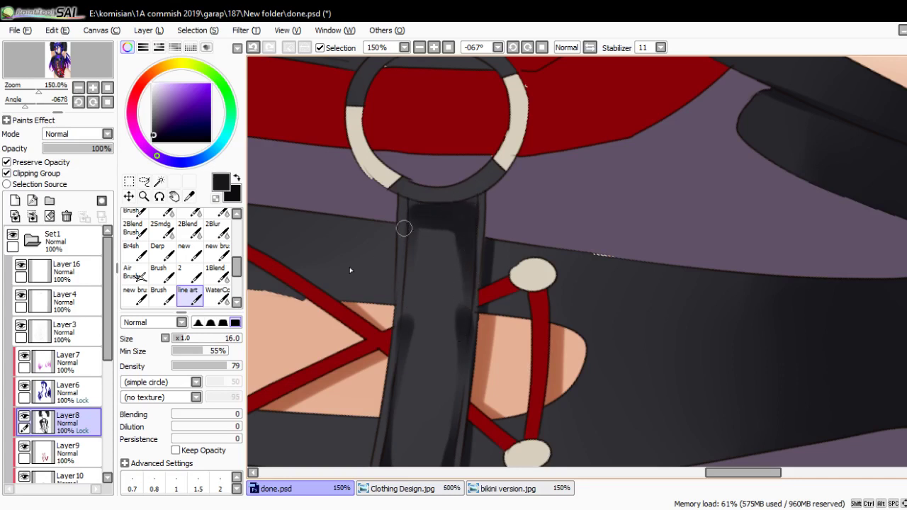
click(228, 297)
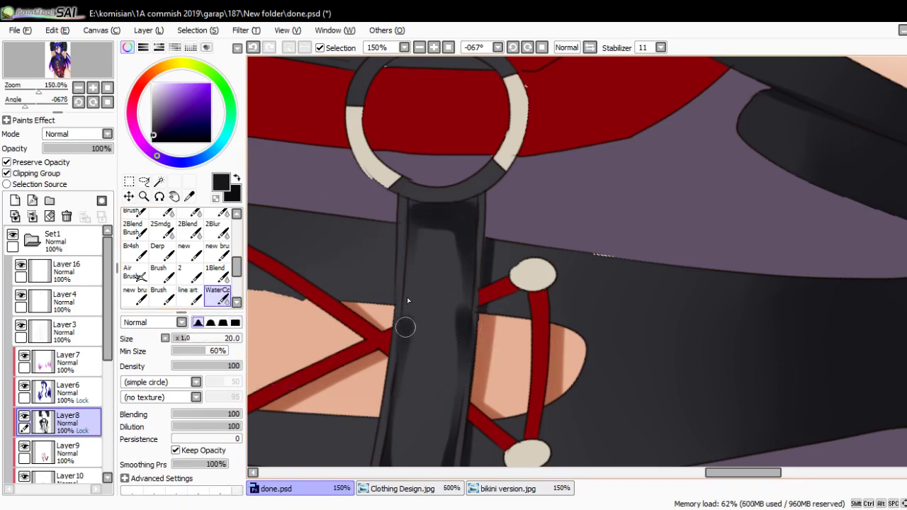
- Paint near-black shadows on the black lacing panel just above the strap with the line art brush at size 16
key(n)
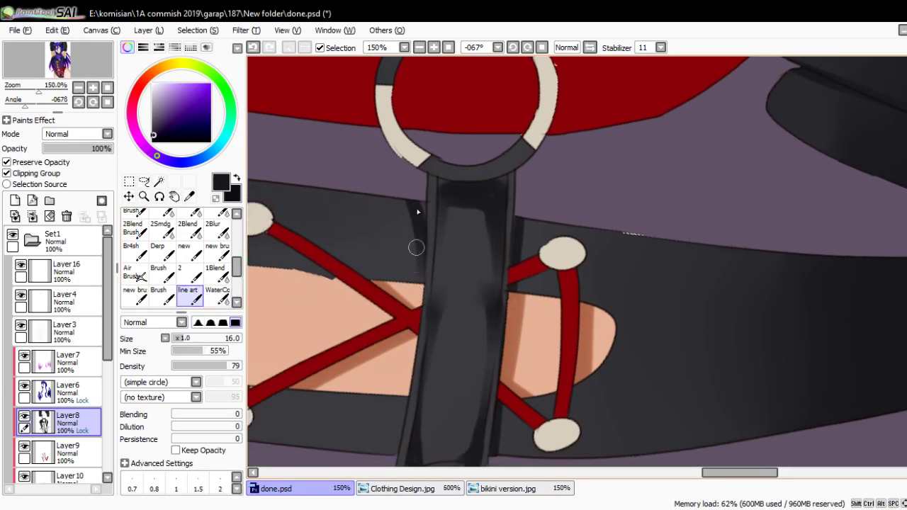
mouse_move(415, 247)
mouse_down()
mouse_move(439, 135)
mouse_move(468, 87)
mouse_up()
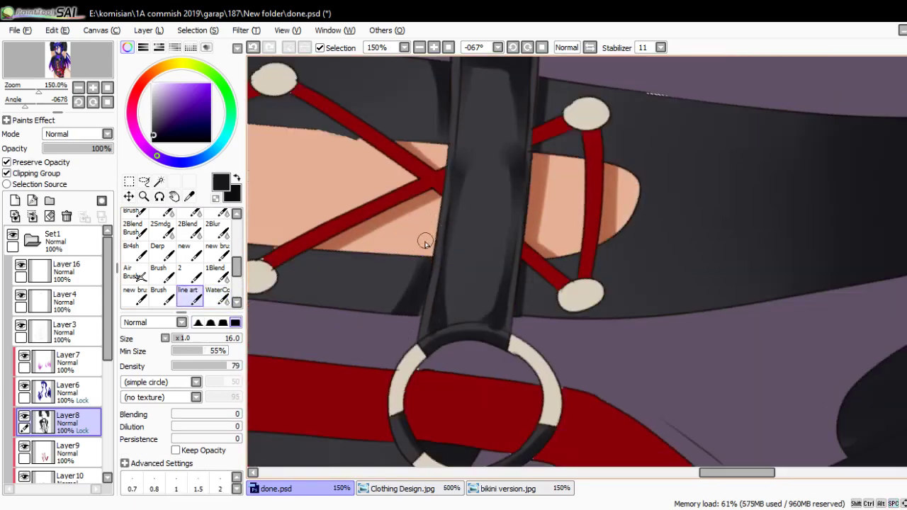
scroll(425, 245, down, 4)
scroll(425, 245, up, 4)
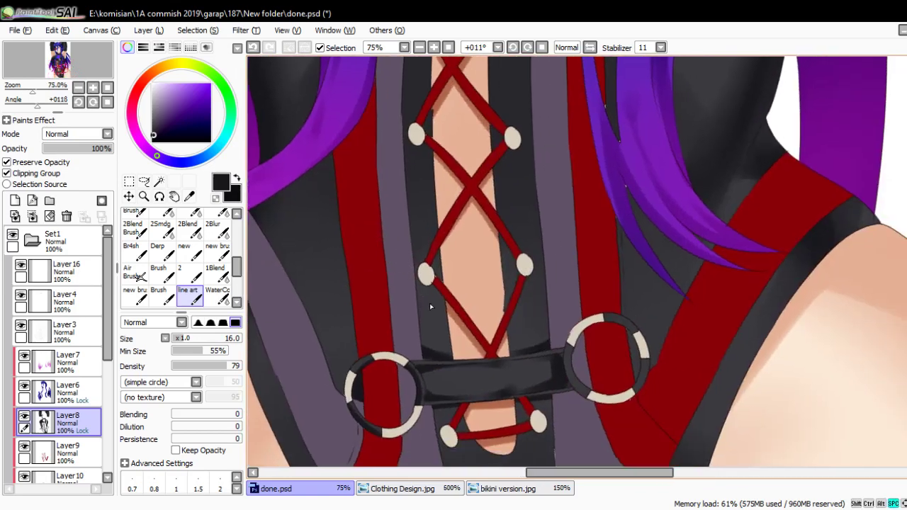
- Shade the black panel around the laced opening with the line art brush at size 25 and blend it with the watercolor brush at size 30
drag(430, 306, 423, 262)
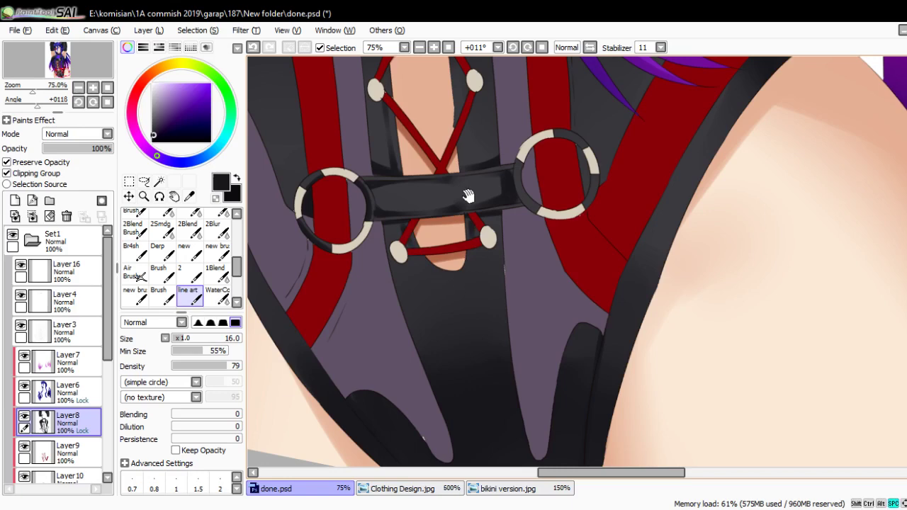
drag(467, 196, 469, 239)
drag(463, 151, 470, 283)
mouse_move(456, 167)
mouse_down()
mouse_move(462, 260)
mouse_move(459, 230)
mouse_move(417, 196)
mouse_move(418, 182)
mouse_move(466, 181)
mouse_up()
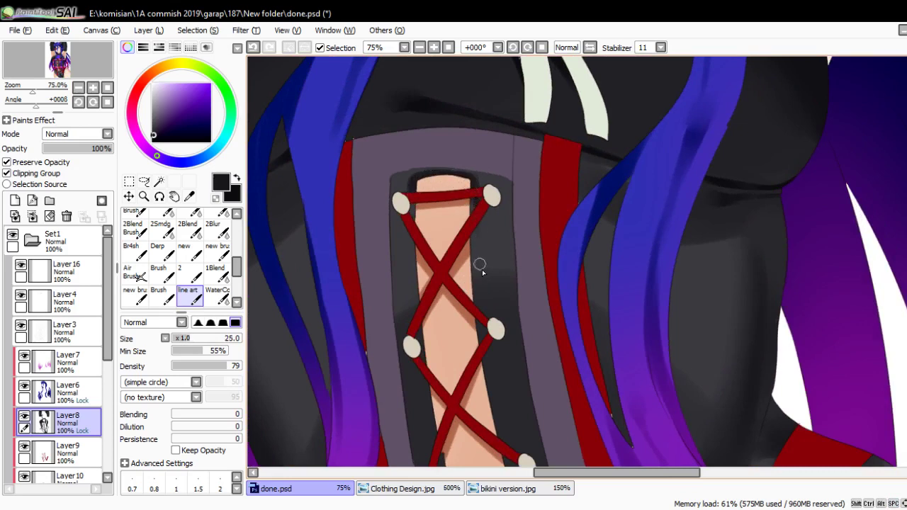
drag(484, 292, 483, 263)
click(219, 298)
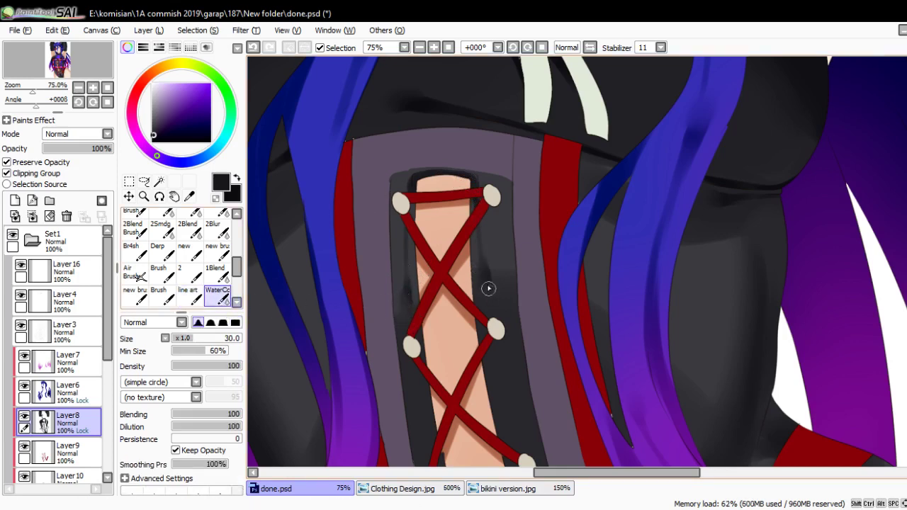
mouse_move(488, 288)
mouse_down()
mouse_move(465, 316)
mouse_move(434, 306)
mouse_up()
- Paint near-black shadows on the bodysuit's waist along the long front hair strand with the line art brush at size 35
key(b)
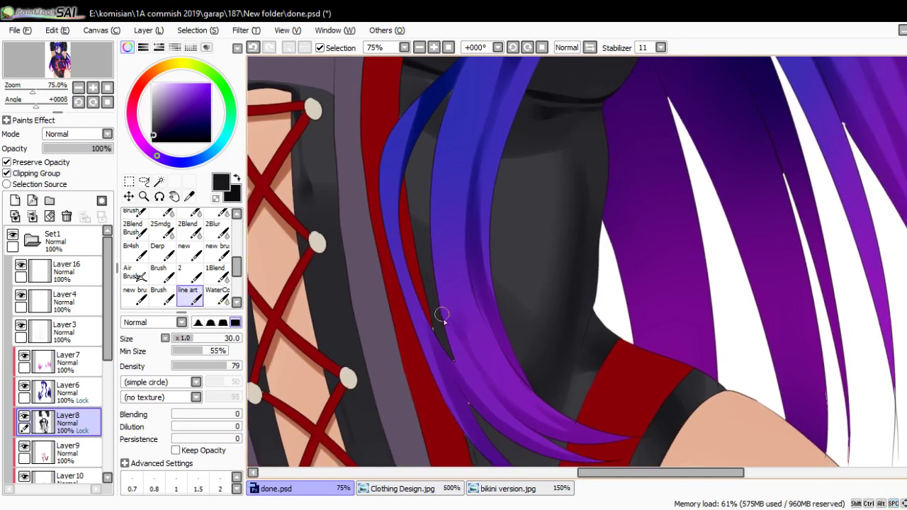
key(bracketright)
mouse_move(454, 367)
mouse_down()
mouse_move(457, 139)
mouse_move(457, 248)
mouse_move(477, 362)
mouse_up()
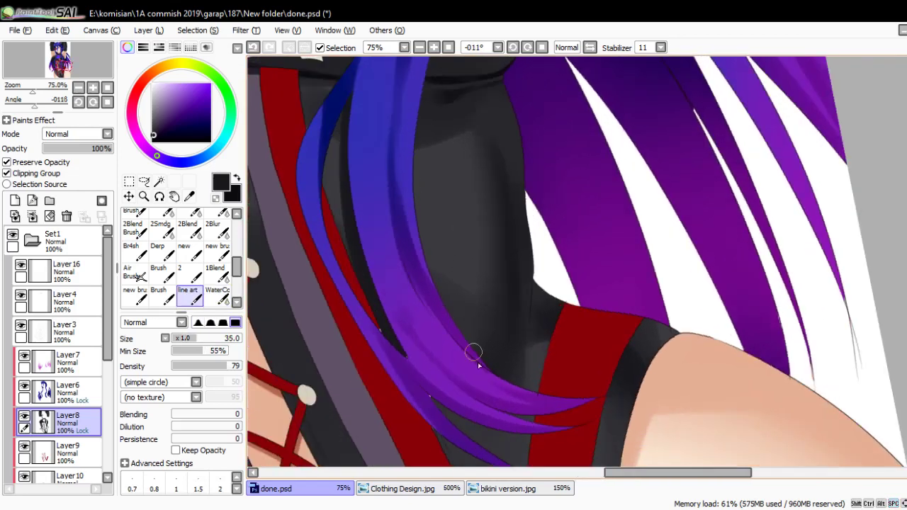
mouse_move(419, 161)
mouse_down()
mouse_move(413, 188)
mouse_move(477, 172)
mouse_move(470, 115)
mouse_move(496, 53)
mouse_move(474, 267)
mouse_move(439, 195)
mouse_move(449, 348)
mouse_move(449, 319)
mouse_move(468, 325)
mouse_up()
scroll(449, 319, down, 5)
scroll(420, 308, up, 4)
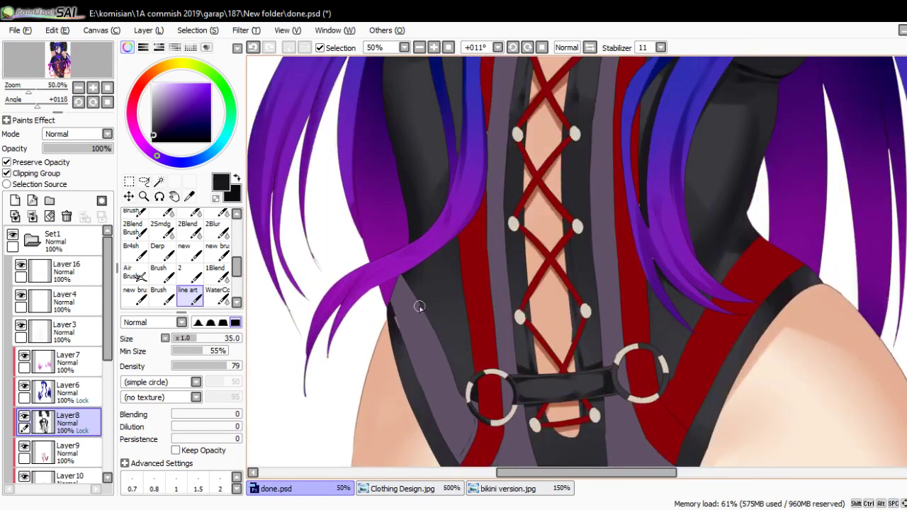
- Shade the bodysuit around the curling hair strand at the opposite hip with the line art brush at size 35, then switch to the watercolor brush at size 30
drag(420, 307, 398, 209)
drag(368, 363, 352, 303)
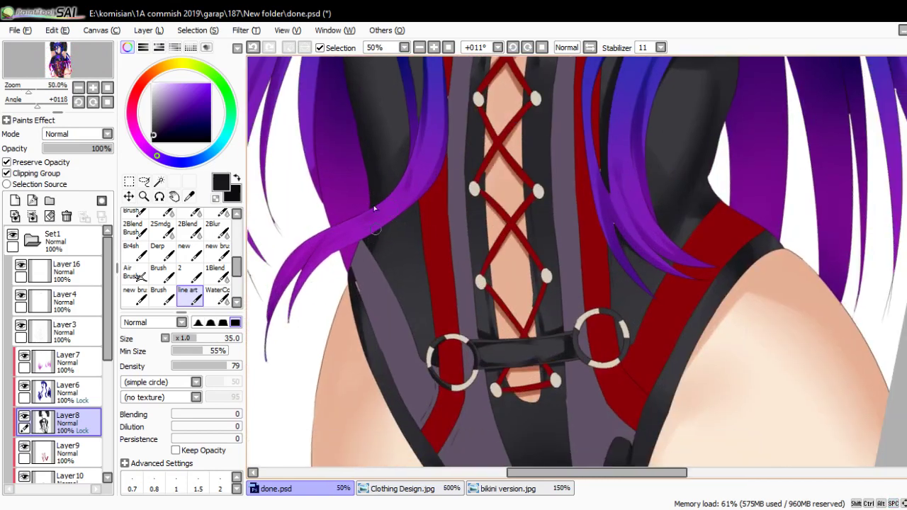
scroll(216, 284, down, 2)
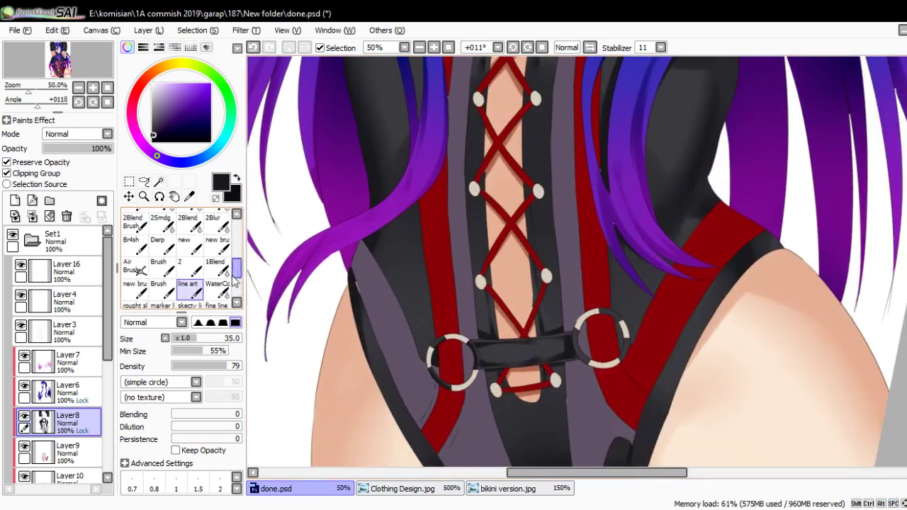
click(219, 291)
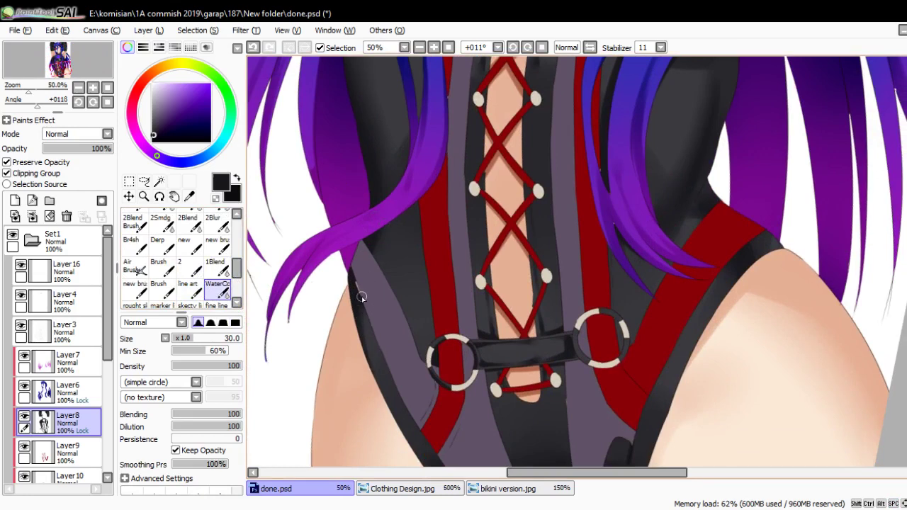
scroll(360, 310, down, 4)
scroll(444, 292, down, 1)
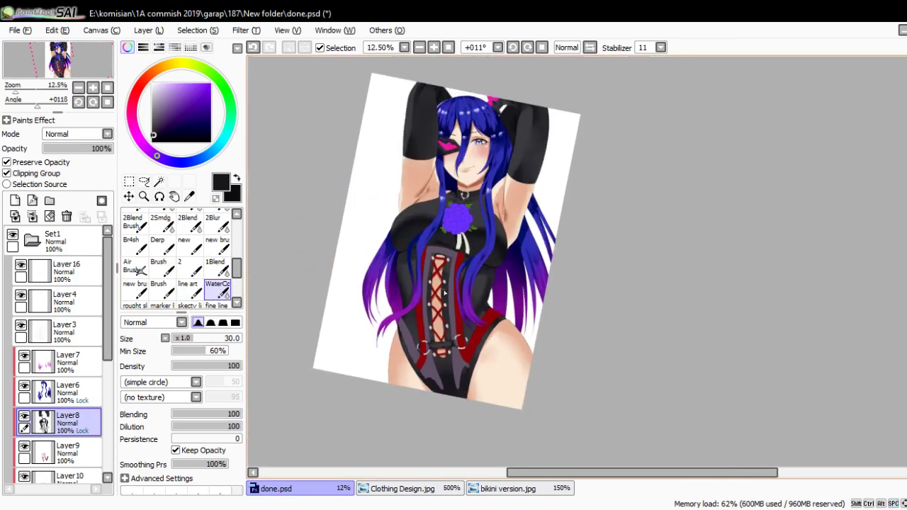
scroll(445, 291, up, 2)
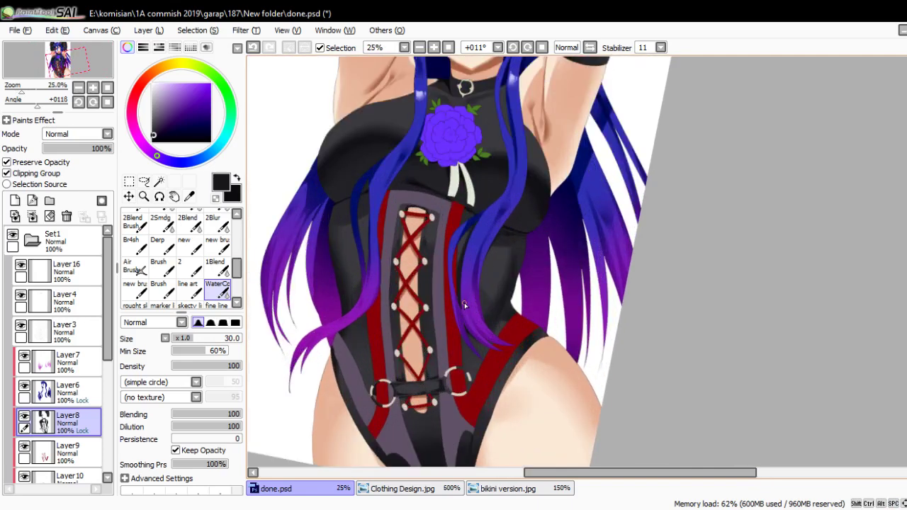
scroll(64, 430, down, 1)
- Toggle Layer9's visibility to identify the red trim, make it the active layer and preserve its opacity
click(24, 425)
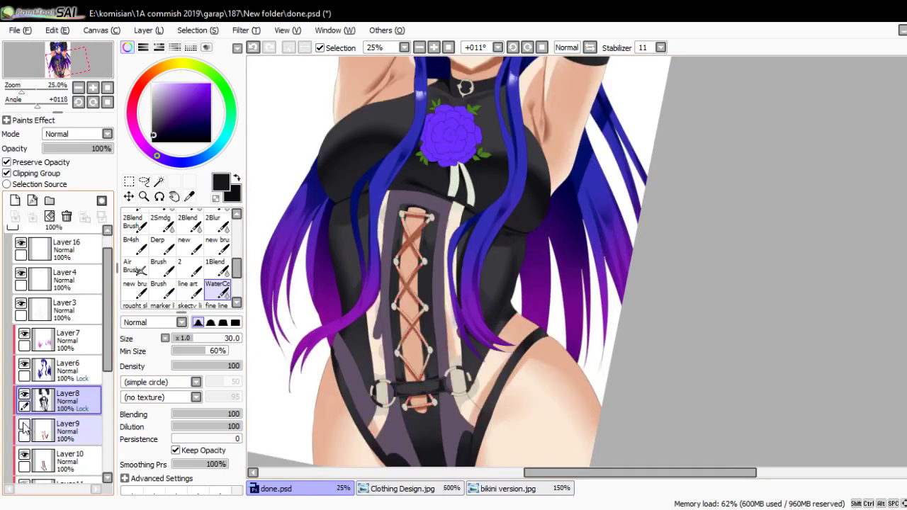
click(24, 425)
click(60, 429)
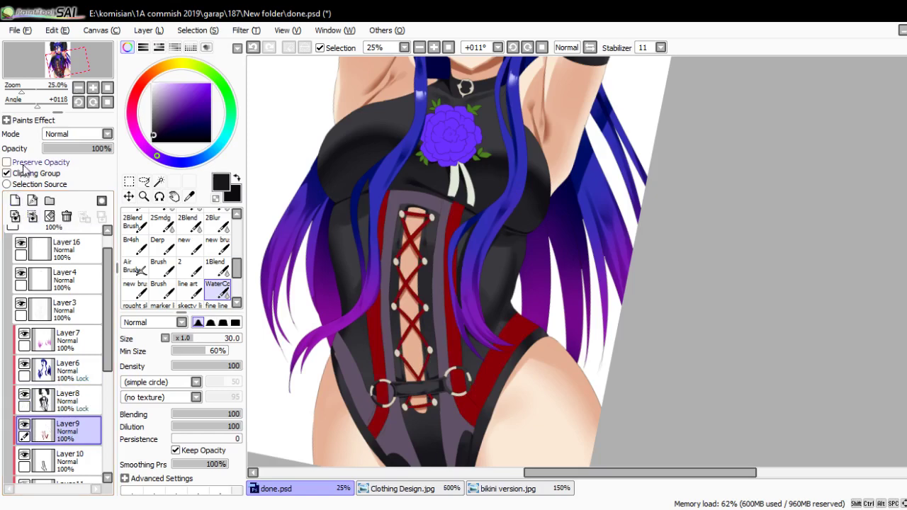
- Paint dark red shadows across the tops of both red trim strips below the bust with the line art brush at size 120
key(n)
scroll(345, 223, up, 2)
alt+click(476, 231)
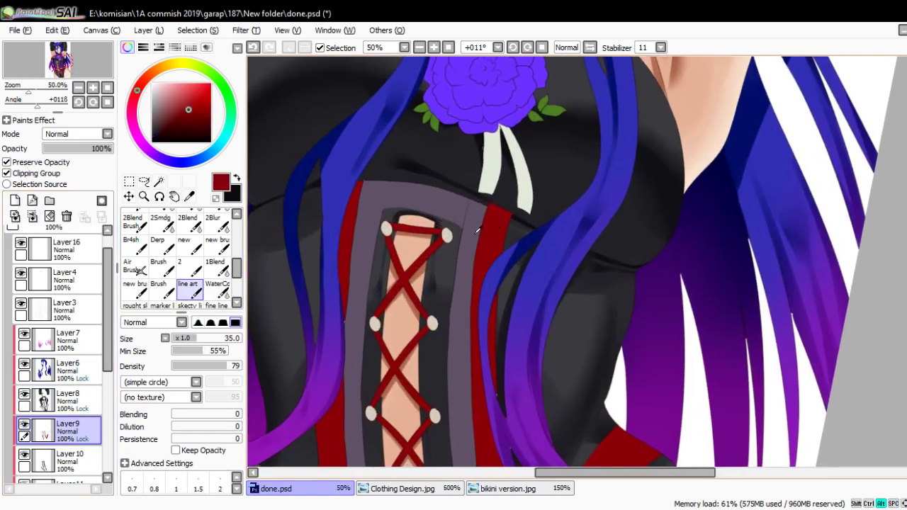
drag(304, 191, 488, 228)
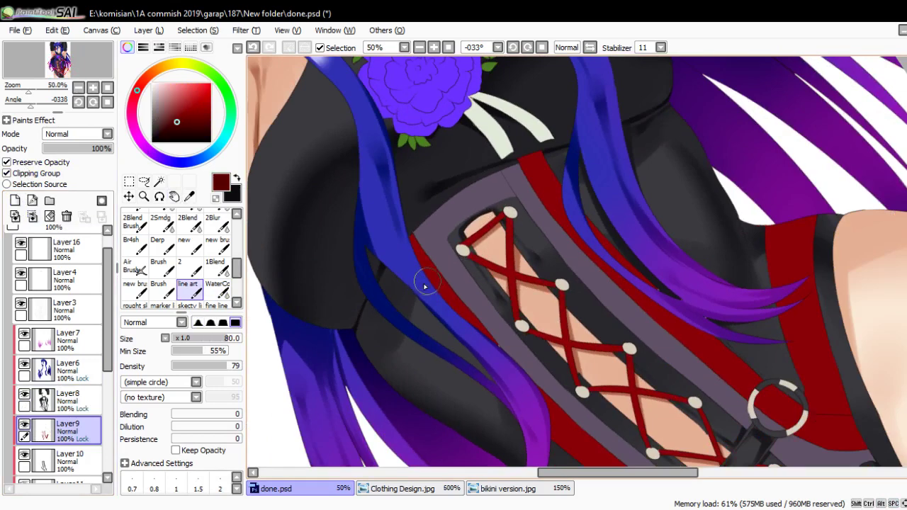
key(bracketright)
key(bracketright)
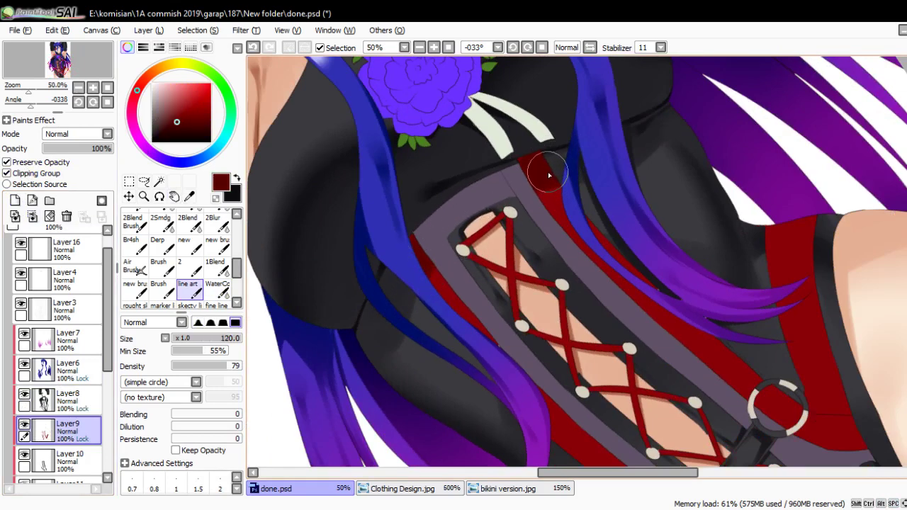
alt+click(544, 173)
alt+click(544, 169)
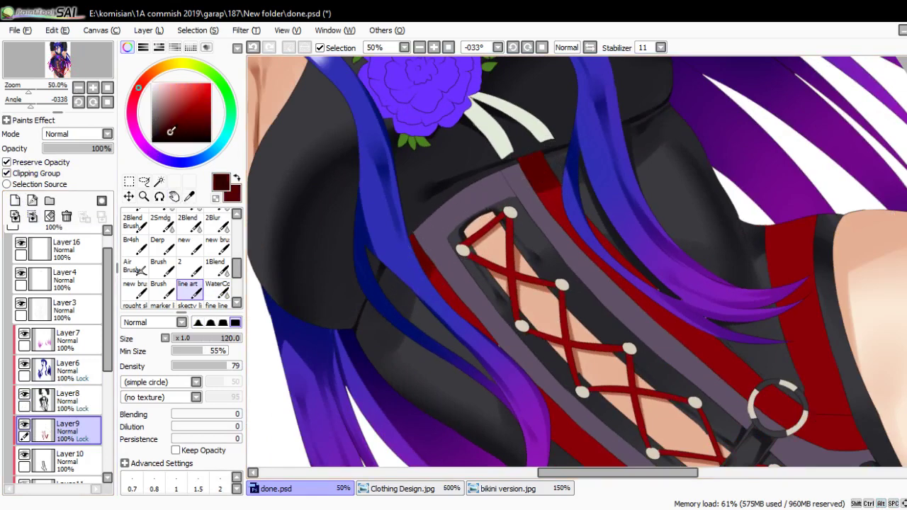
- Deepen the top edges of the red trim strips with near-black red using the line art brush at size 20
scroll(493, 323, up, 2)
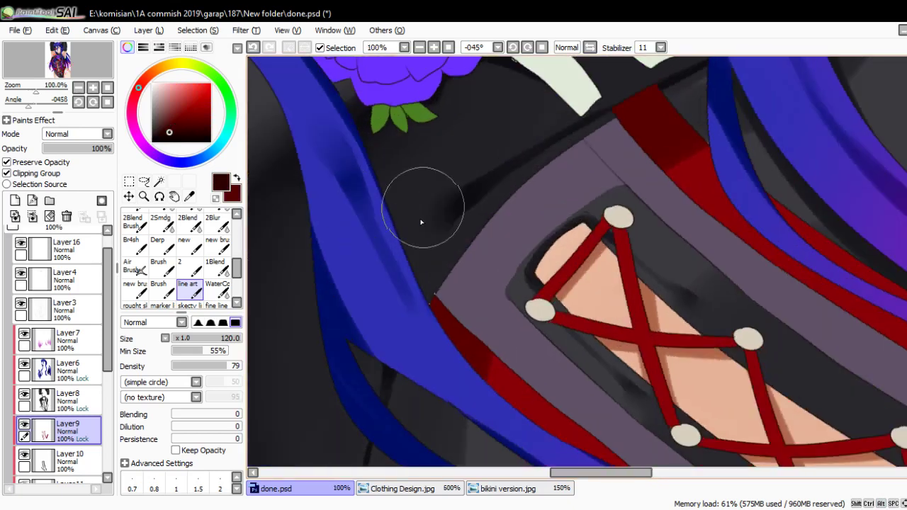
key(bracketleft)
key(bracketleft)
key(bracketleft)
key(bracketleft)
key(bracketleft)
key(bracketleft)
key(bracketleft)
key(bracketleft)
key(bracketleft)
key(bracketleft)
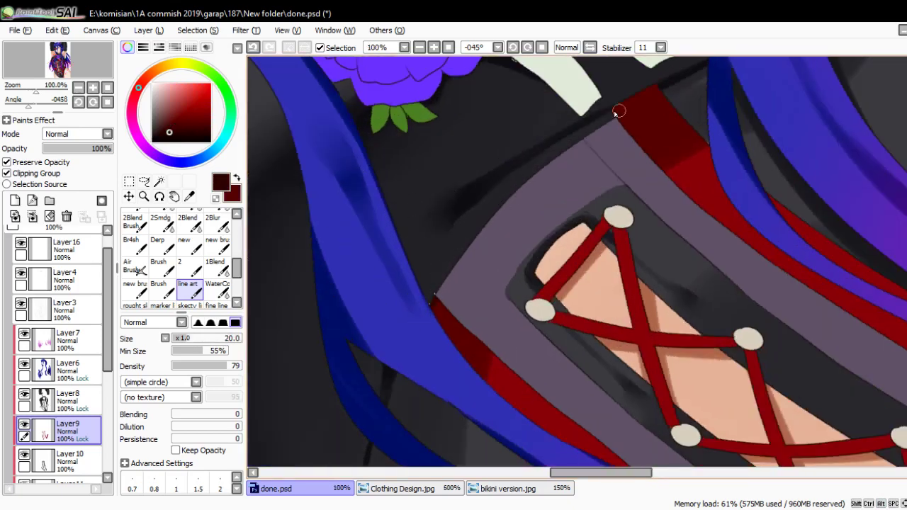
drag(674, 268, 435, 166)
- Shade the crossings and ends of the red lacing in dark red with the line art brush, enlarging it from size 20 to 60
alt+click(404, 174)
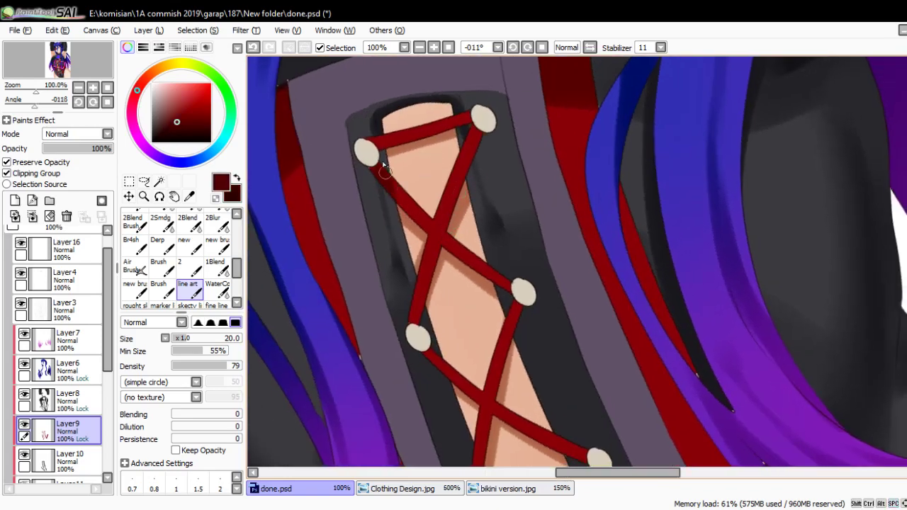
drag(471, 151, 437, 212)
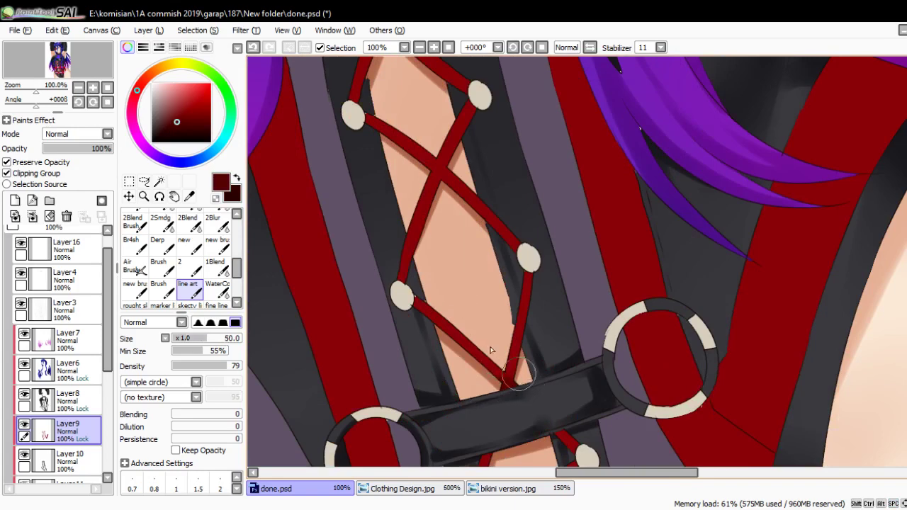
key(bracketleft)
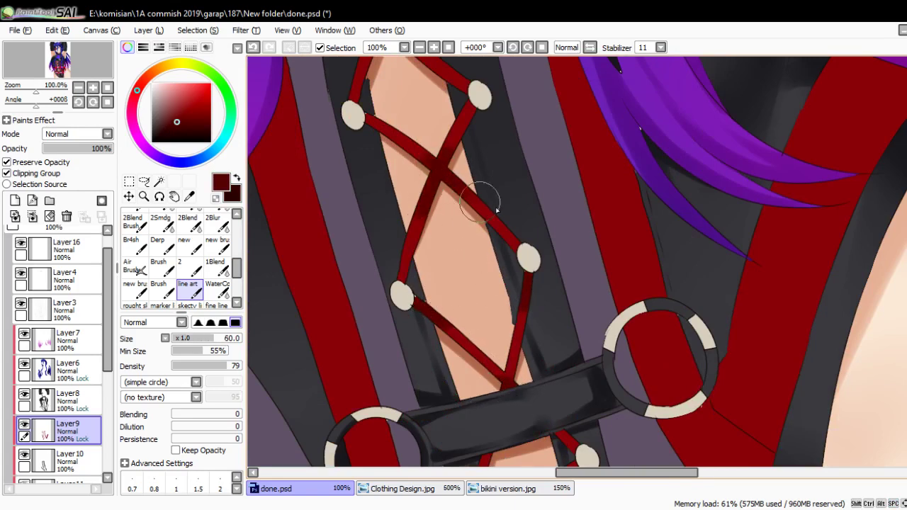
scroll(461, 202, down, 3)
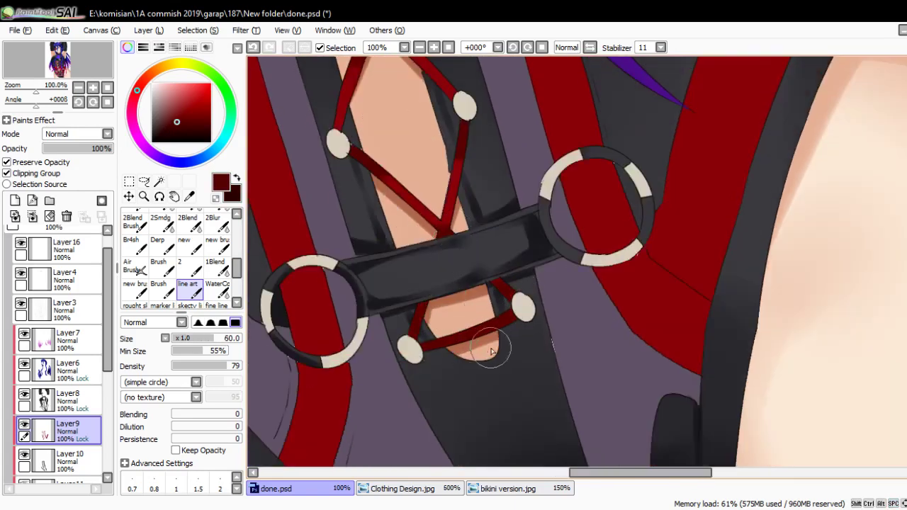
drag(491, 351, 530, 293)
- Paint a dark red shadow on the outer hip end of the wide red trim with the line art brush at size 120
scroll(633, 259, down, 2)
scroll(519, 276, up, 1)
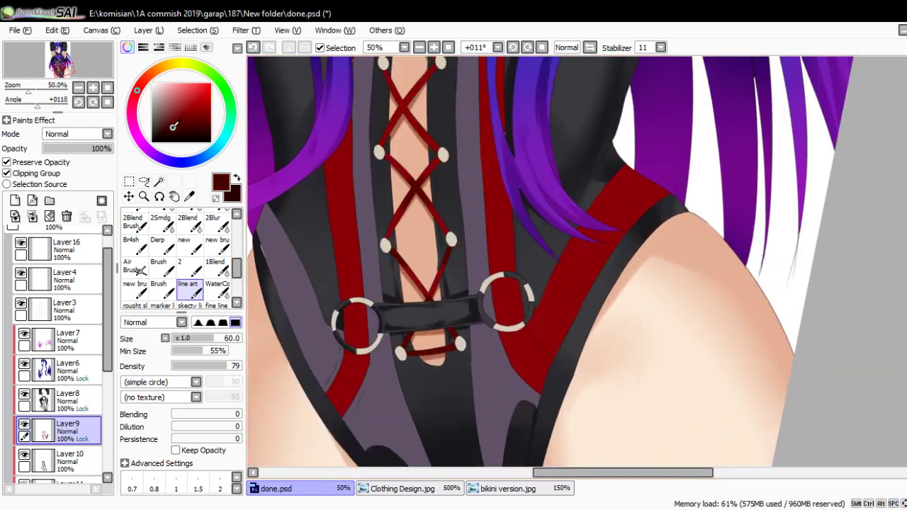
key(bracketright)
key(bracketright)
drag(610, 187, 636, 257)
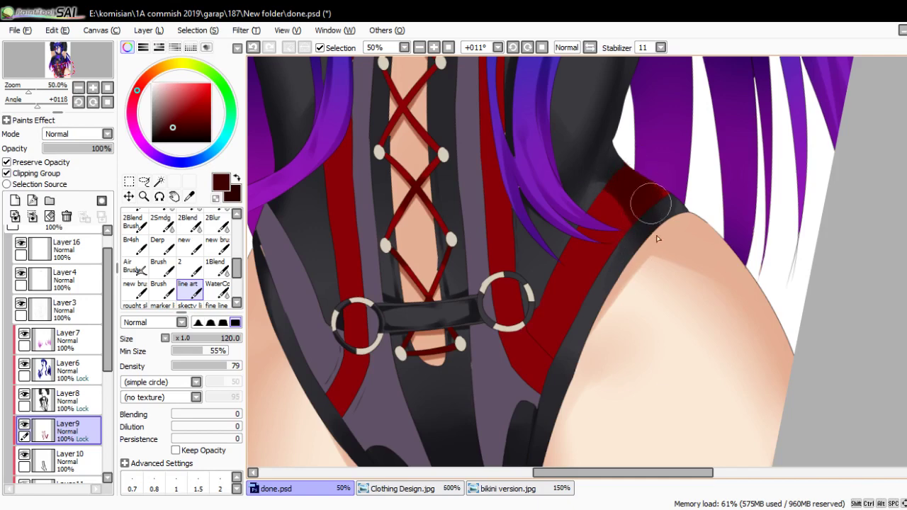
- Shade the red trim sections below both rings in dark red with the line art brush at size 250
drag(566, 385, 542, 374)
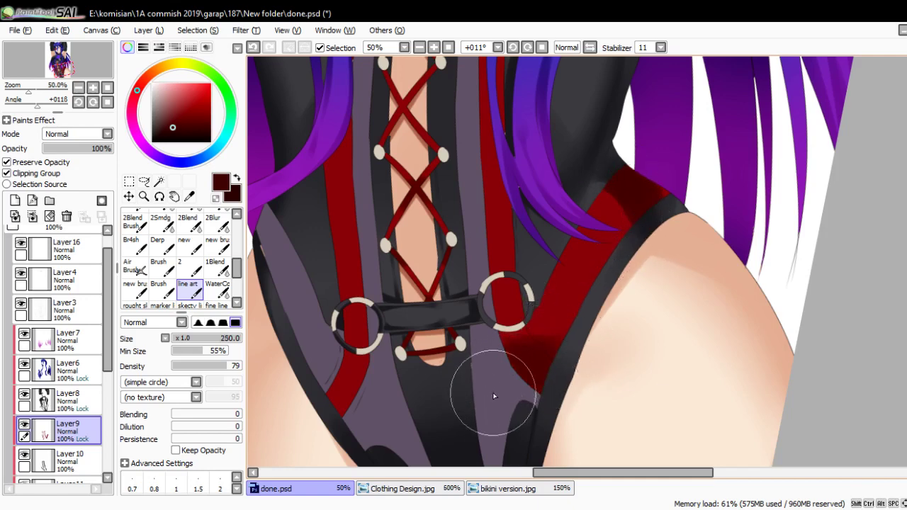
key(bracketright)
key(bracketright)
mouse_move(364, 365)
mouse_down()
mouse_move(344, 411)
mouse_move(383, 400)
mouse_up()
- Shade the red strip beneath the curling purple hair strand in near-black red with the line art brush at size 200
mouse_move(506, 274)
mouse_down()
mouse_move(505, 336)
mouse_move(513, 260)
mouse_move(609, 200)
mouse_move(600, 186)
mouse_up()
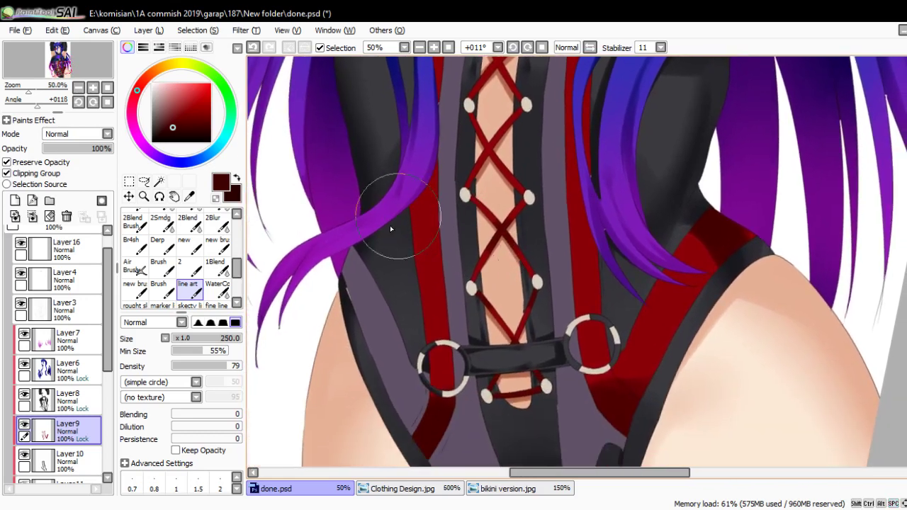
key(bracketleft)
key(bracketleft)
key(bracketleft)
key(bracketleft)
key(bracketleft)
key(bracketleft)
key(bracketleft)
key(bracketleft)
key(bracketleft)
key(bracketleft)
key(bracketleft)
key(bracketleft)
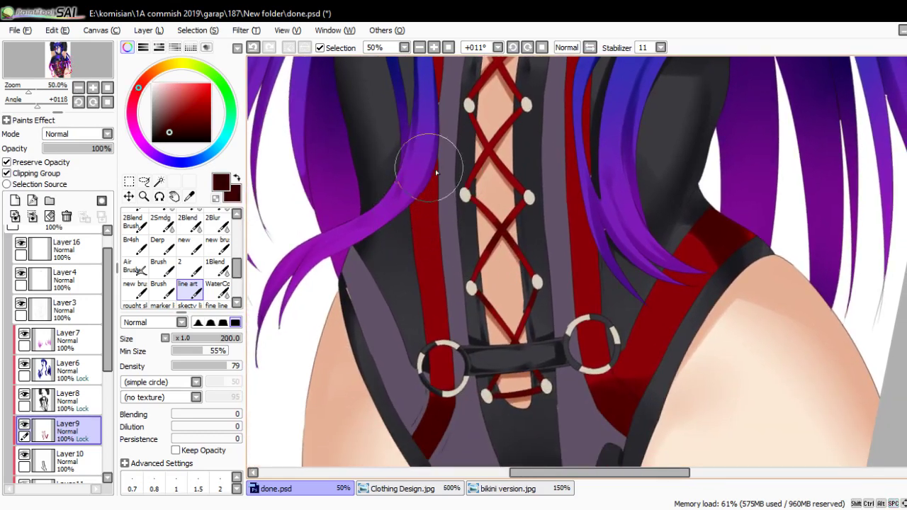
mouse_move(456, 172)
mouse_down()
mouse_move(418, 227)
mouse_move(418, 196)
mouse_move(382, 196)
mouse_up()
- Blend the shadow on the red trim below the ring with the watercolor brush at size 120
click(217, 286)
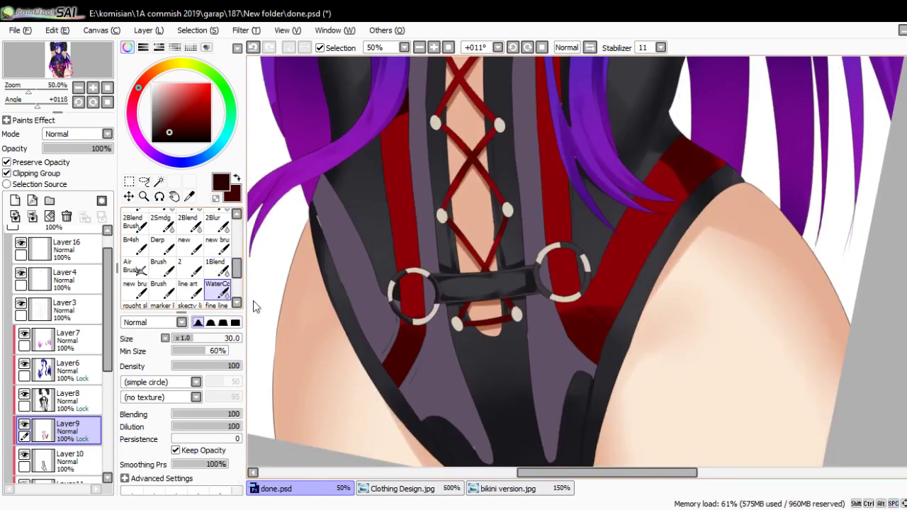
key(bracketright)
key(bracketright)
key(bracketright)
key(bracketright)
key(bracketright)
key(bracketright)
key(bracketright)
key(bracketright)
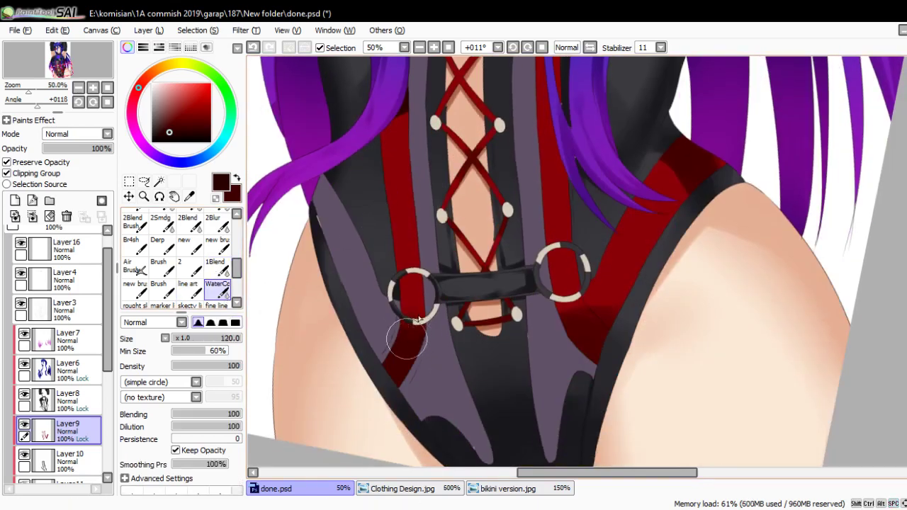
- Blend the shadow at the wide red trim's outer hip end with the watercolor brush, using sizes from 160 down to 80
scroll(618, 268, up, 4)
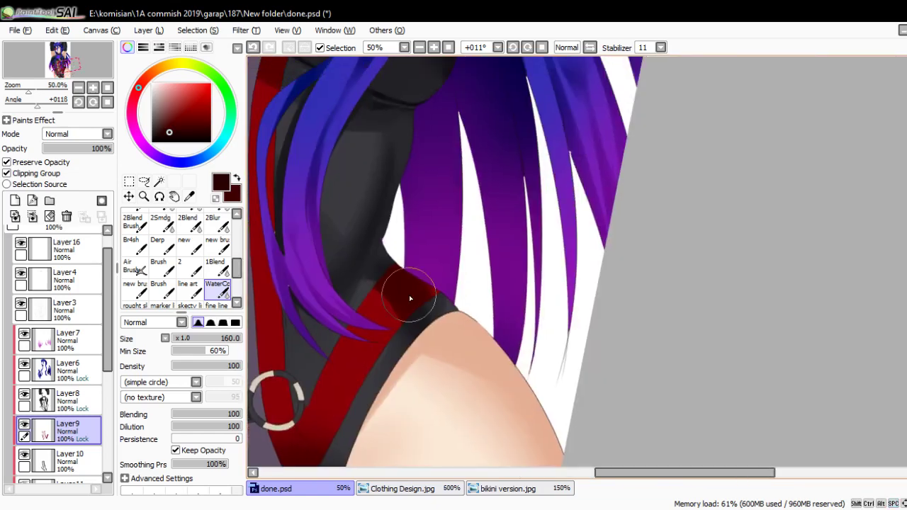
mouse_move(407, 295)
mouse_down()
mouse_move(431, 292)
mouse_move(494, 330)
mouse_up()
key(bracketleft)
key(bracketleft)
key(bracketleft)
key(bracketleft)
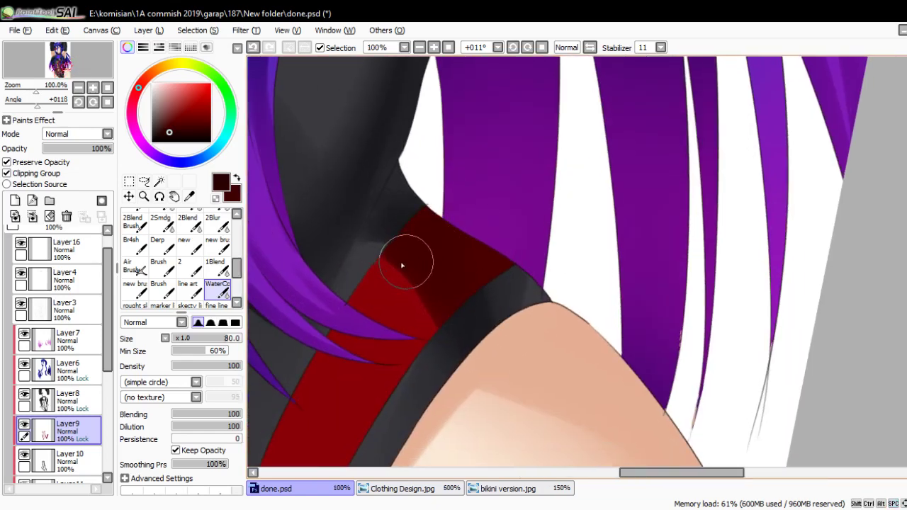
key(bracketright)
key(bracketright)
scroll(376, 247, down, 3)
scroll(376, 247, up, 2)
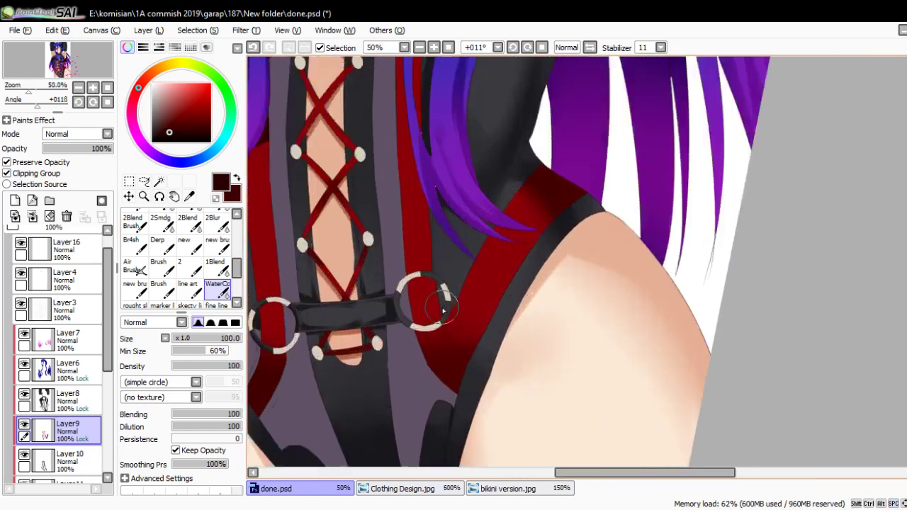
- Paint a thin near-black crease across the red trim below the hip-side ring with the line art brush at size 14
mouse_move(441, 309)
mouse_down()
mouse_move(383, 269)
mouse_move(402, 283)
mouse_up()
key(n)
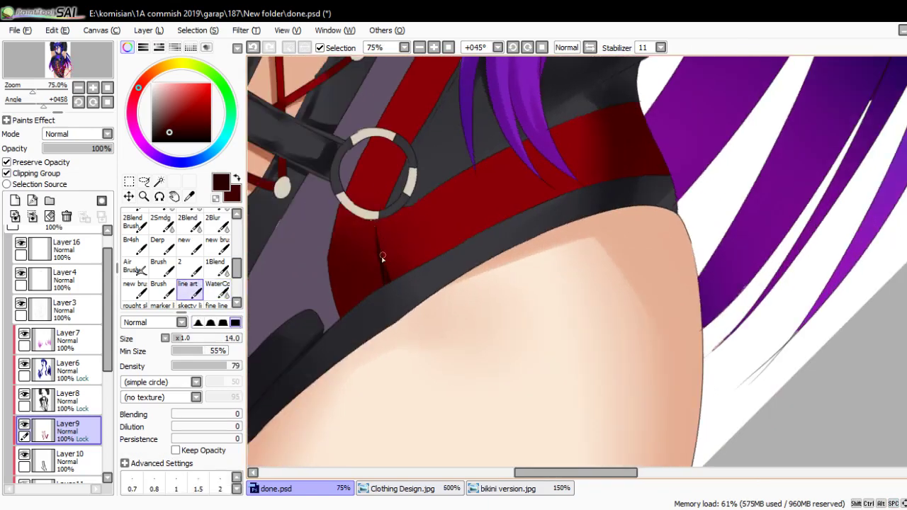
mouse_move(380, 228)
mouse_down()
mouse_move(399, 274)
mouse_move(421, 238)
mouse_move(388, 300)
mouse_up()
- Add a dark red shadow to the strip above the hip-side ring with line art at size 30, then blend it with watercolor
drag(403, 262, 411, 303)
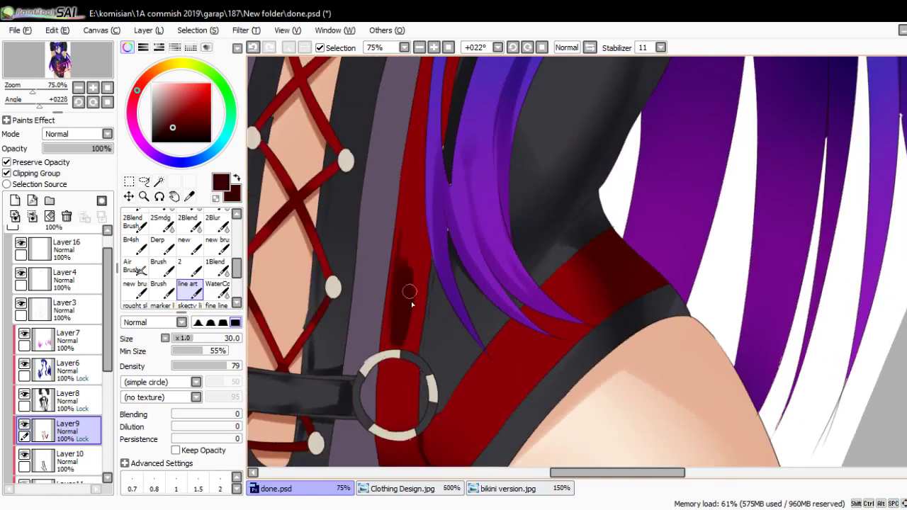
click(217, 288)
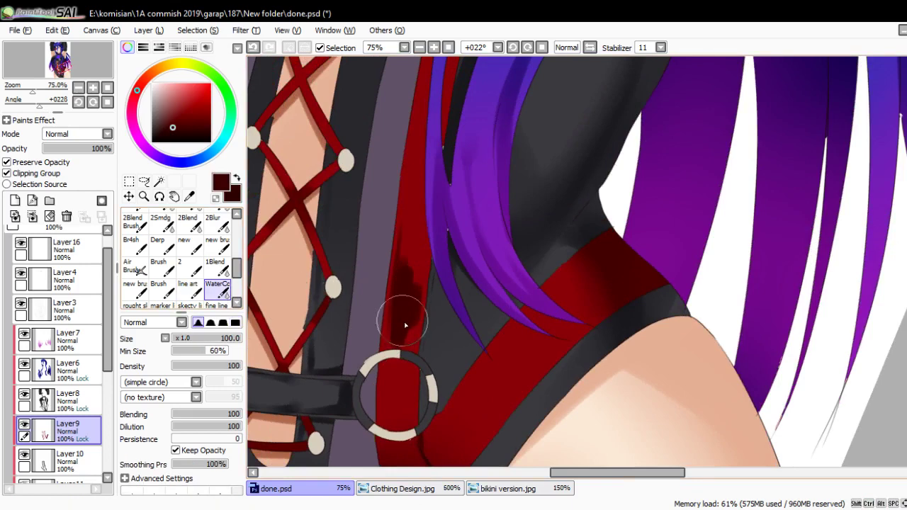
mouse_move(399, 257)
mouse_down()
mouse_move(415, 265)
mouse_move(480, 247)
mouse_move(551, 251)
mouse_move(415, 223)
mouse_up()
- Paint a dark red shadow on the opposite strip above its ring with line art at size 30 and blend it with watercolor at size 60
key(v)
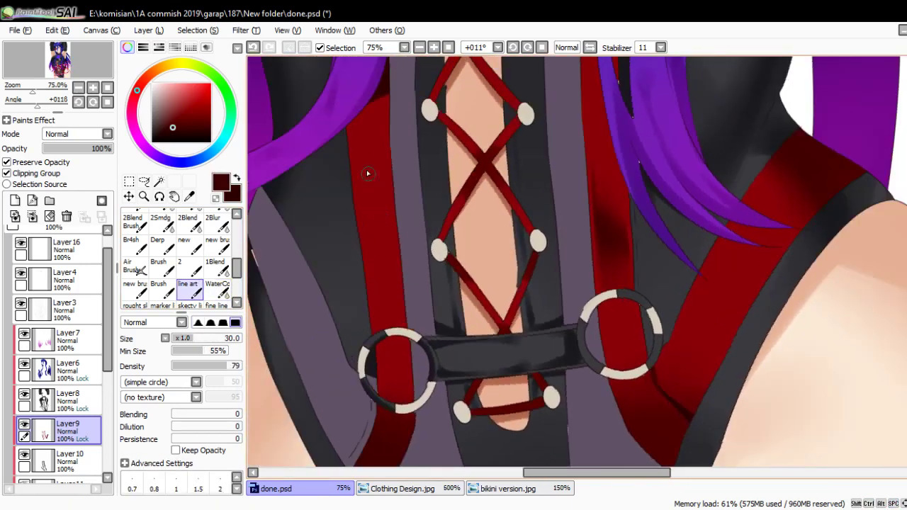
drag(367, 172, 379, 263)
key(ctrl+z)
drag(371, 204, 379, 262)
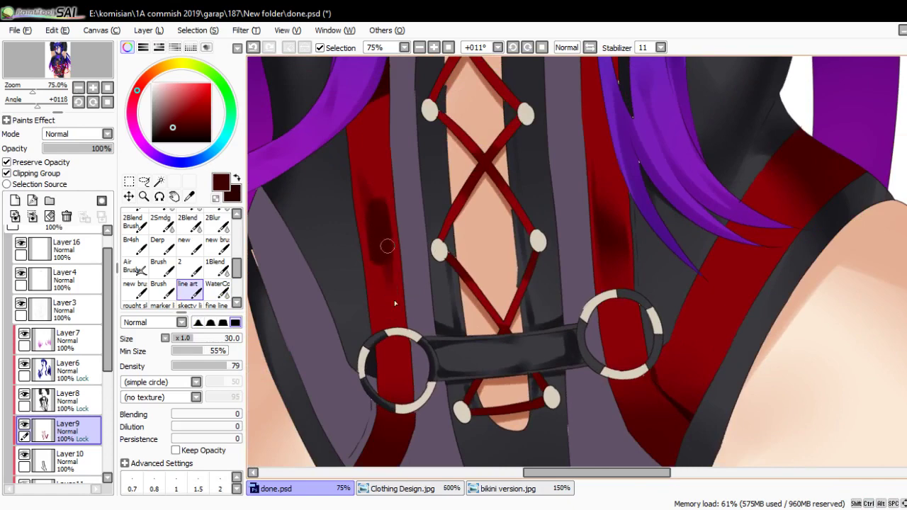
click(217, 287)
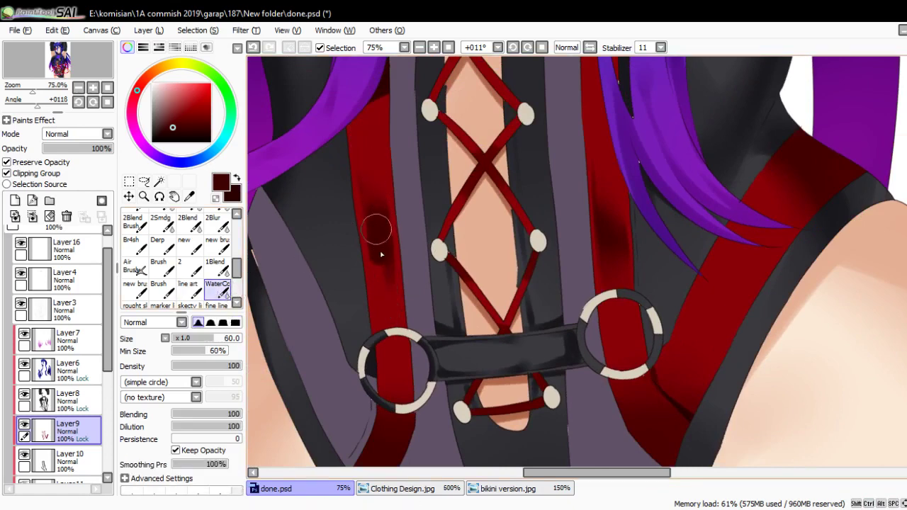
mouse_move(380, 253)
mouse_down()
mouse_move(469, 295)
mouse_move(573, 243)
mouse_move(505, 222)
mouse_up()
- Paint a light pinkish-red highlight on the wide hip trim with line art at size 30 and blend it with watercolor at size 60
key(n)
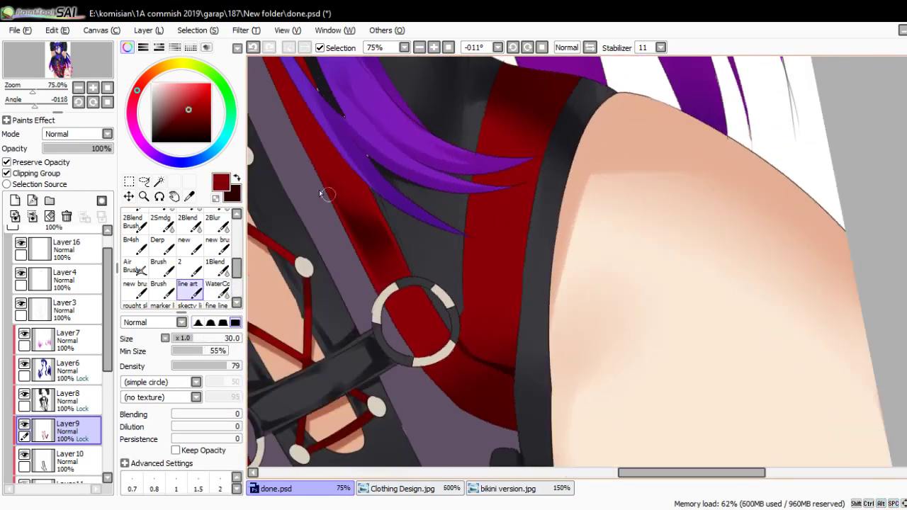
mouse_move(453, 233)
mouse_down()
mouse_move(425, 255)
mouse_move(398, 225)
mouse_move(409, 313)
mouse_move(416, 208)
mouse_up()
key(ctrl+z)
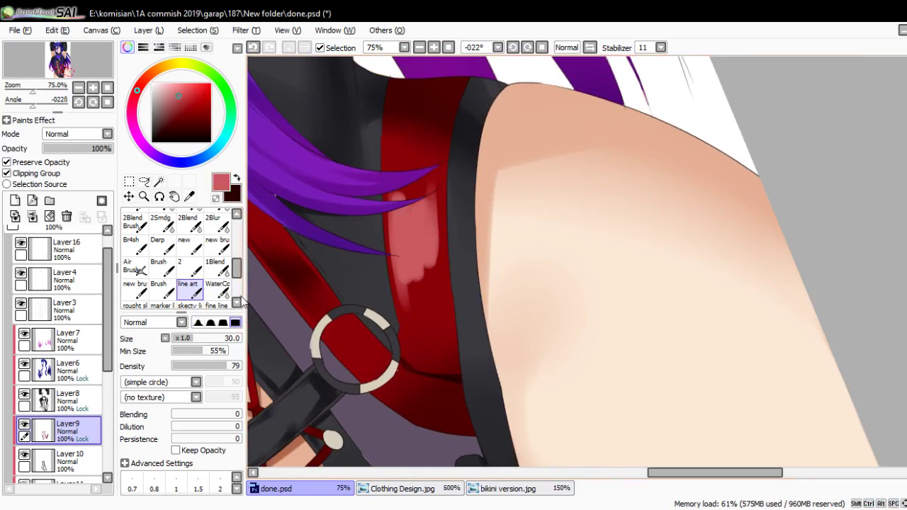
key(c)
mouse_move(411, 243)
mouse_down()
mouse_move(421, 282)
mouse_move(425, 257)
mouse_move(408, 230)
mouse_up()
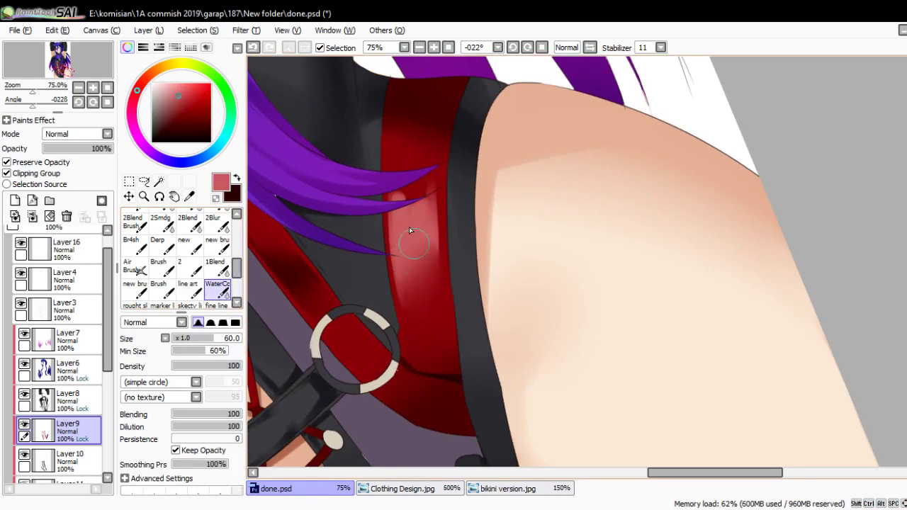
- Paint near-black red cast shadows on the trim inside and beneath both rings with the line art brush at size 20
scroll(423, 189, down, 5)
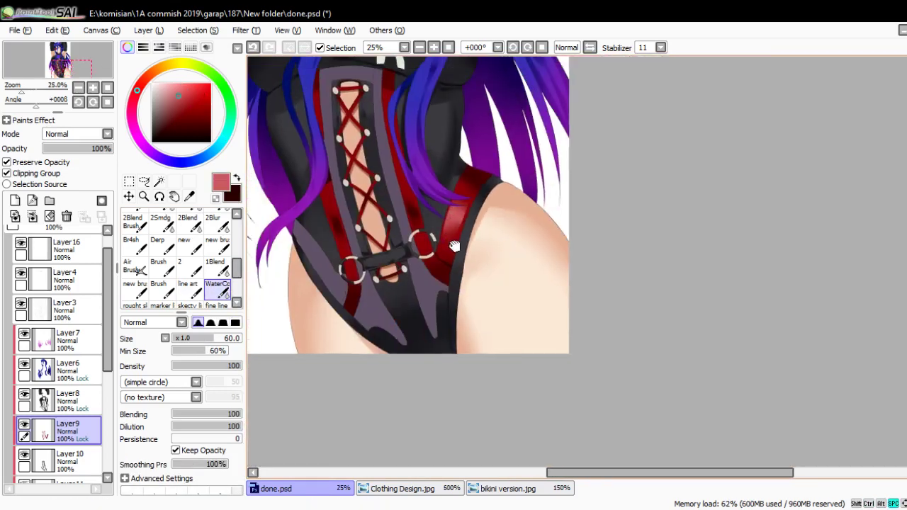
scroll(428, 266, up, 3)
key(n)
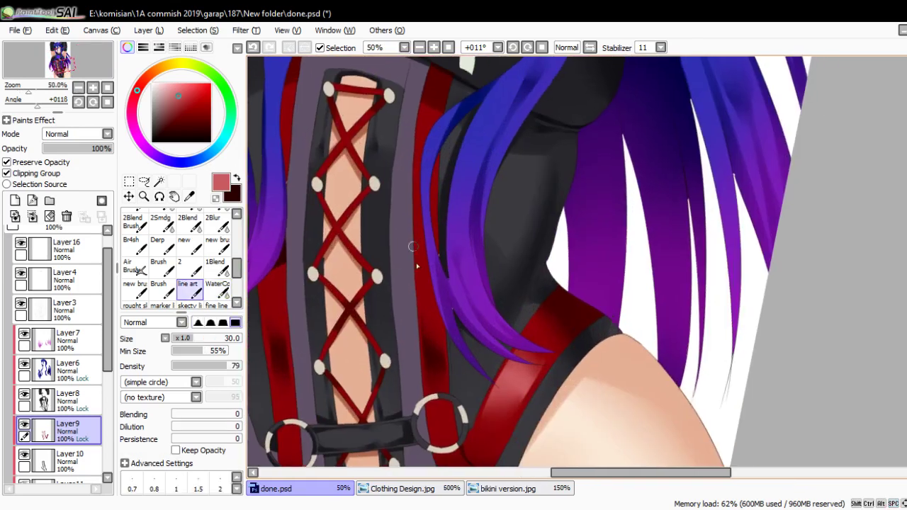
drag(397, 338, 468, 212)
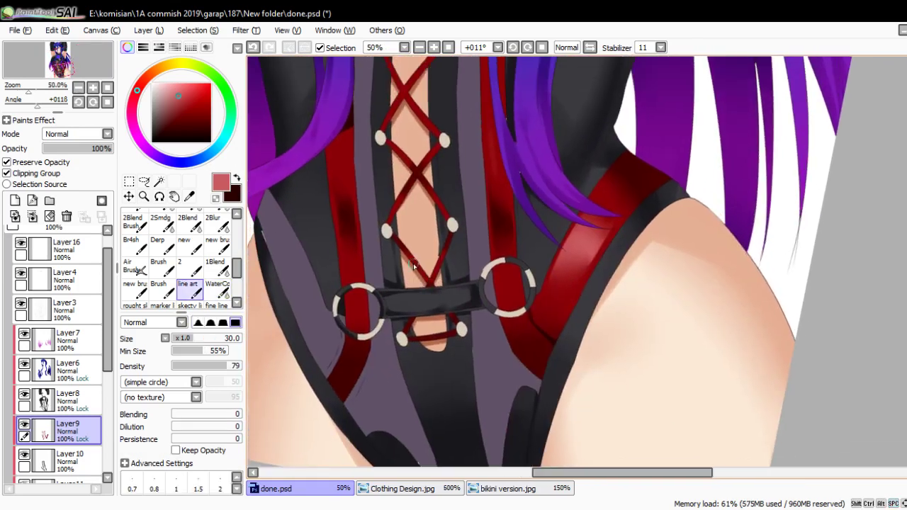
scroll(468, 213, down, 2)
scroll(485, 303, up, 6)
key(x)
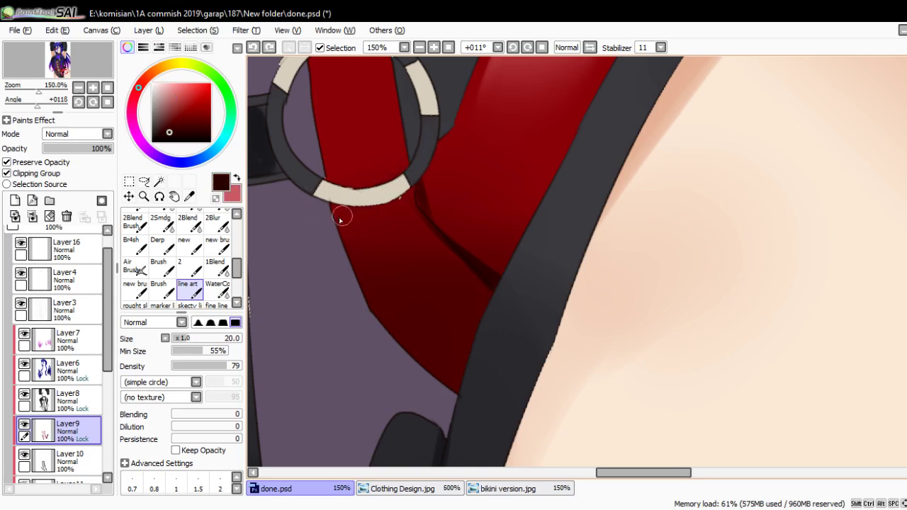
drag(320, 193, 391, 190)
drag(274, 224, 454, 234)
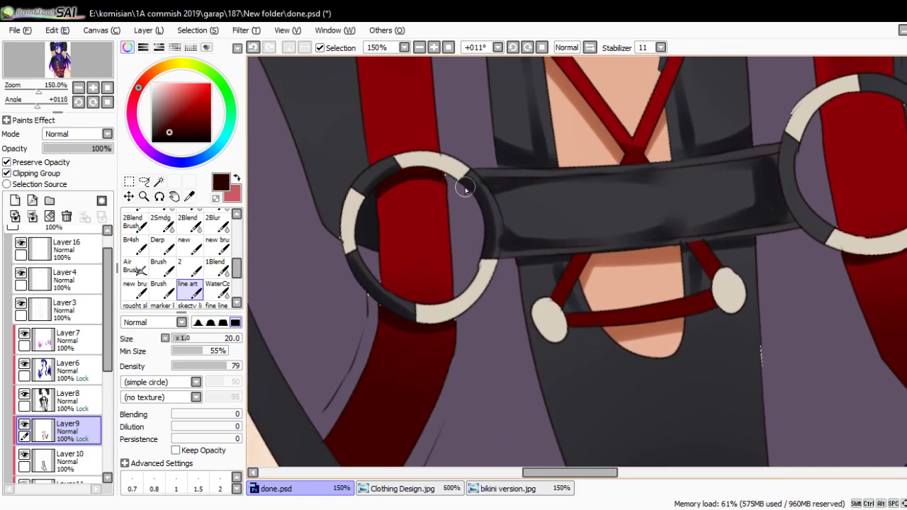
key(Home)
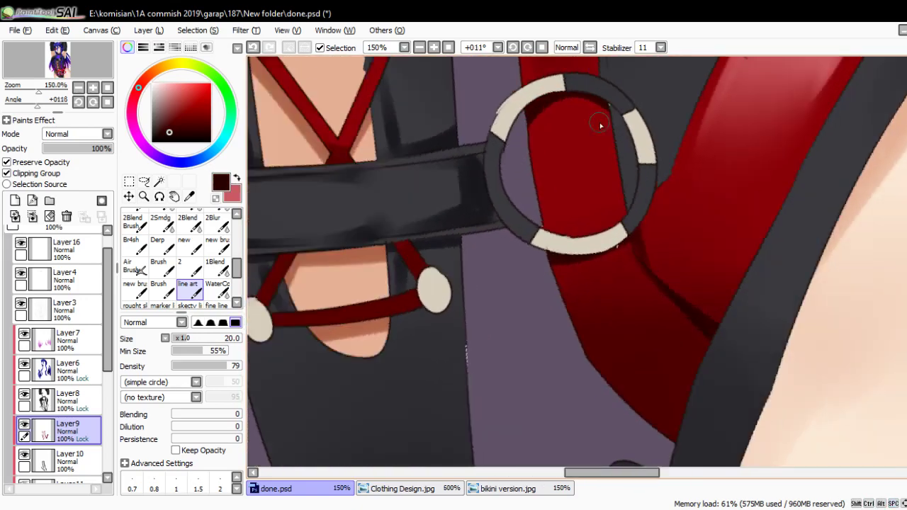
- Make Layer10 active, lock its opacity and select its painted grey-purple panels
scroll(591, 164, down, 5)
scroll(559, 340, down, 1)
key(Home)
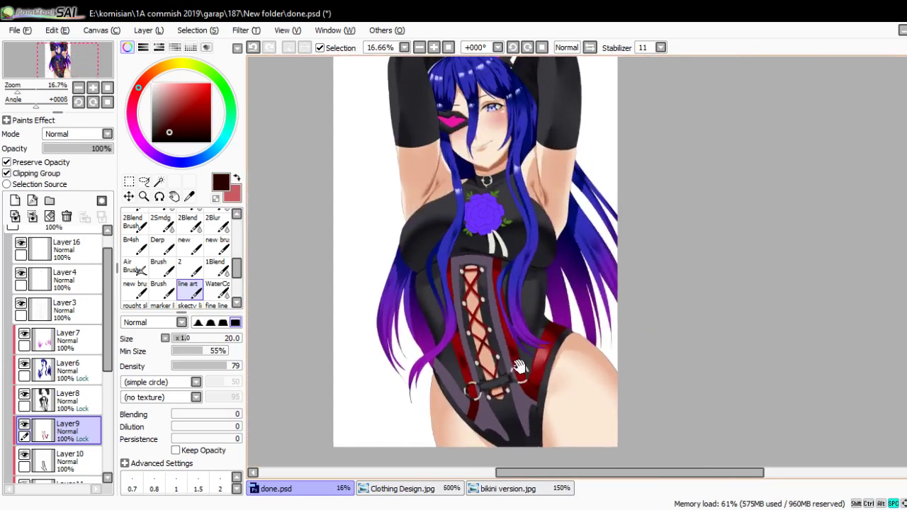
mouse_move(519, 366)
mouse_down()
mouse_move(499, 326)
mouse_move(461, 316)
mouse_move(440, 333)
mouse_move(268, 366)
mouse_up()
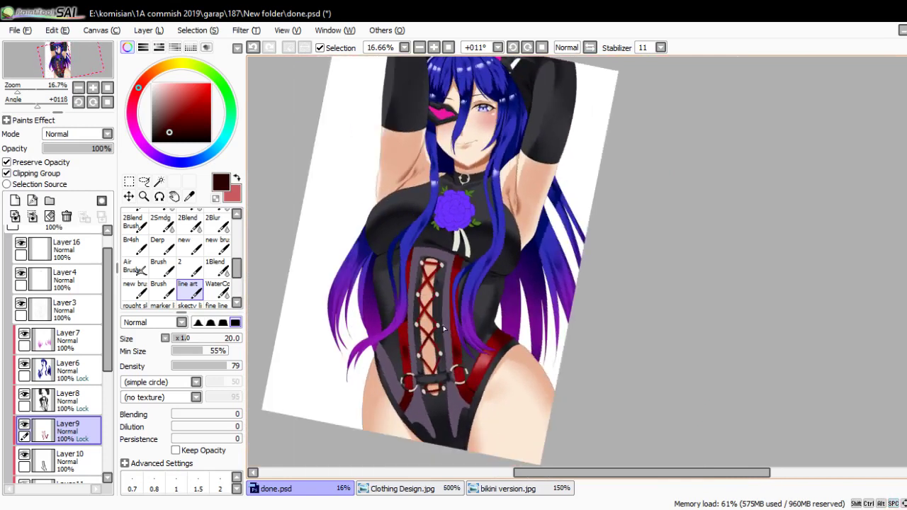
scroll(82, 436, down, 1)
click(82, 435)
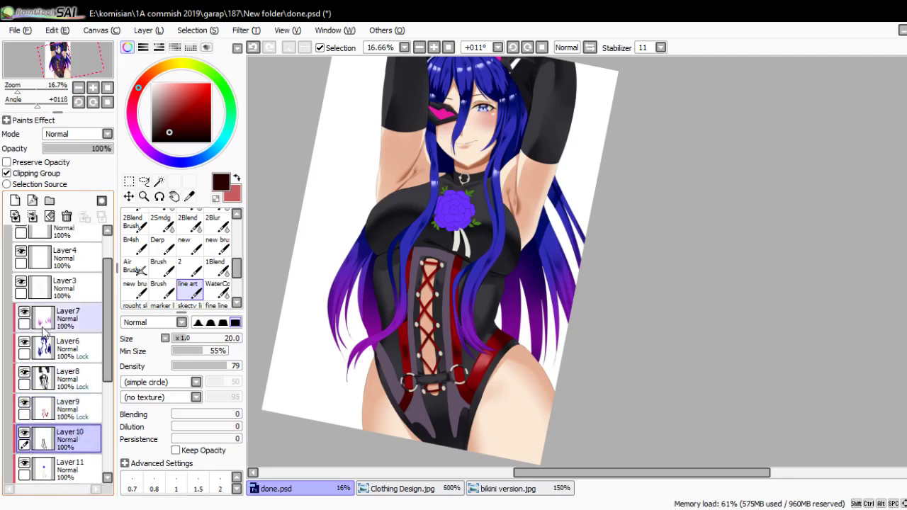
click(7, 163)
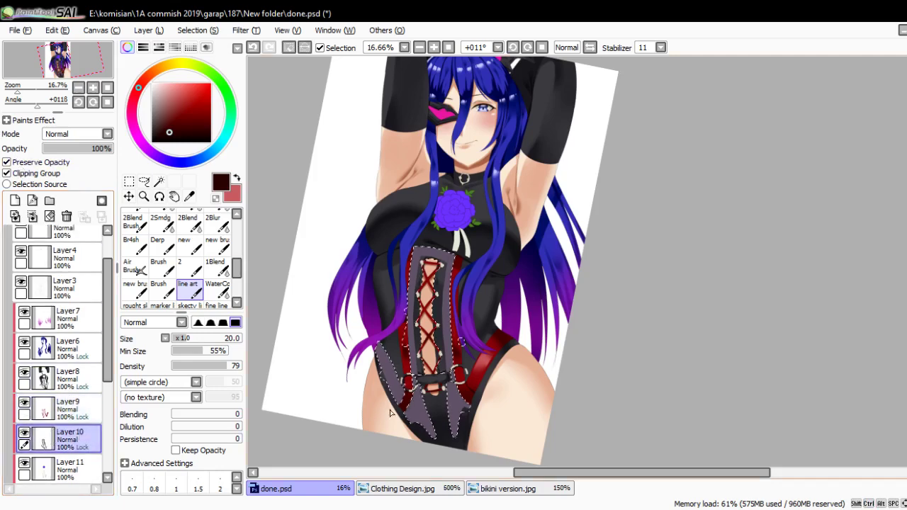
- Shade the grey-purple panels beside the lacing and below the belt in a darker purple with line art at sizes 300 and 350
scroll(409, 361, up, 2)
alt+click(409, 361)
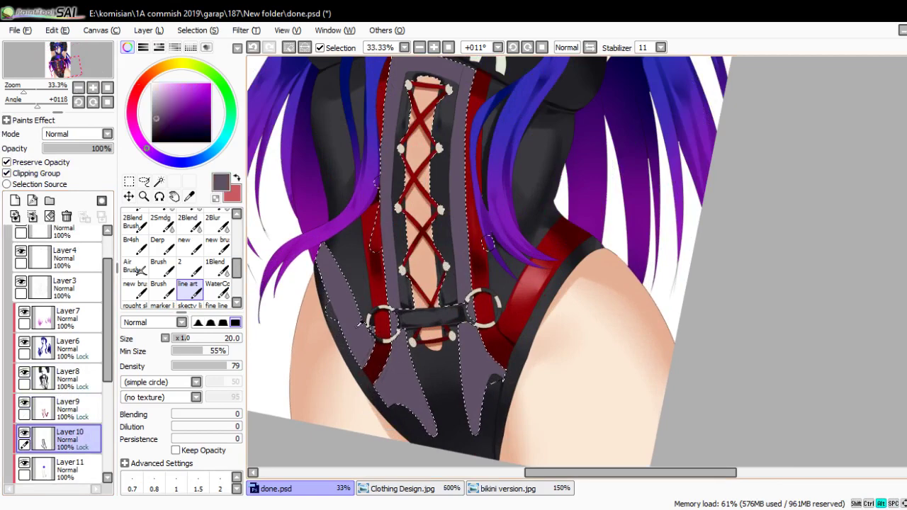
click(156, 127)
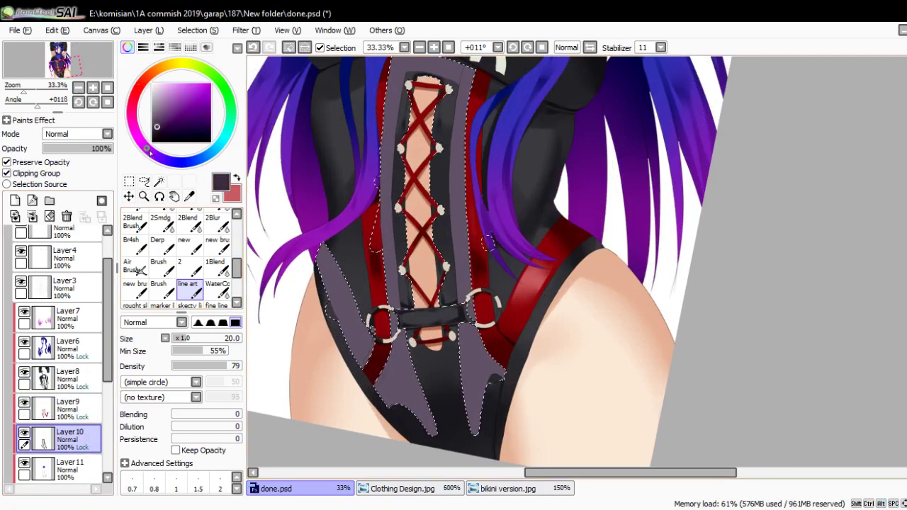
mouse_move(343, 308)
mouse_down()
mouse_move(329, 294)
mouse_move(333, 204)
mouse_up()
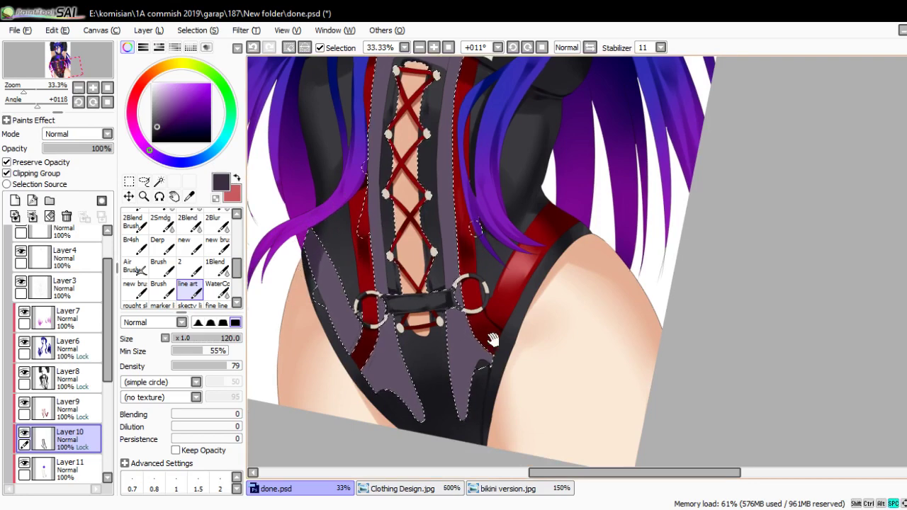
mouse_move(520, 296)
mouse_down()
mouse_move(446, 275)
mouse_move(456, 252)
mouse_move(467, 333)
mouse_move(496, 369)
mouse_up()
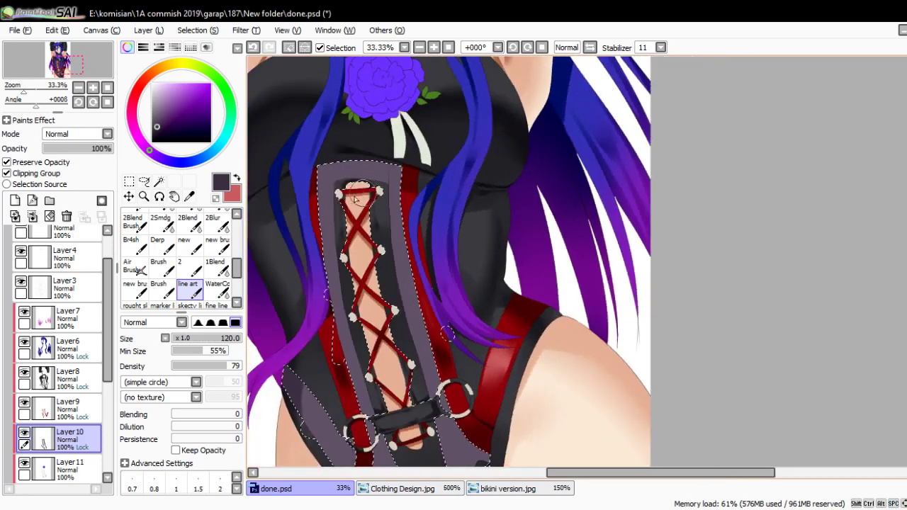
drag(353, 318, 347, 247)
key(bracketright)
key(bracketright)
key(bracketright)
key(bracketright)
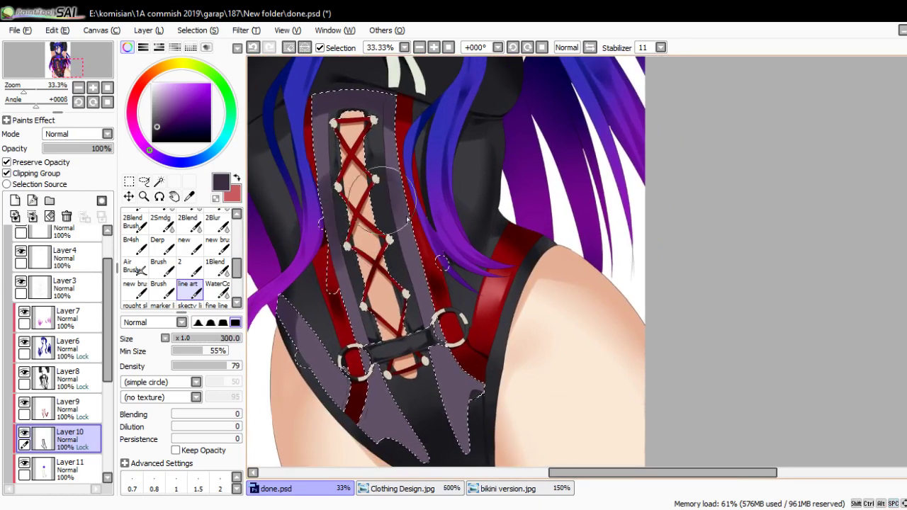
key(bracketright)
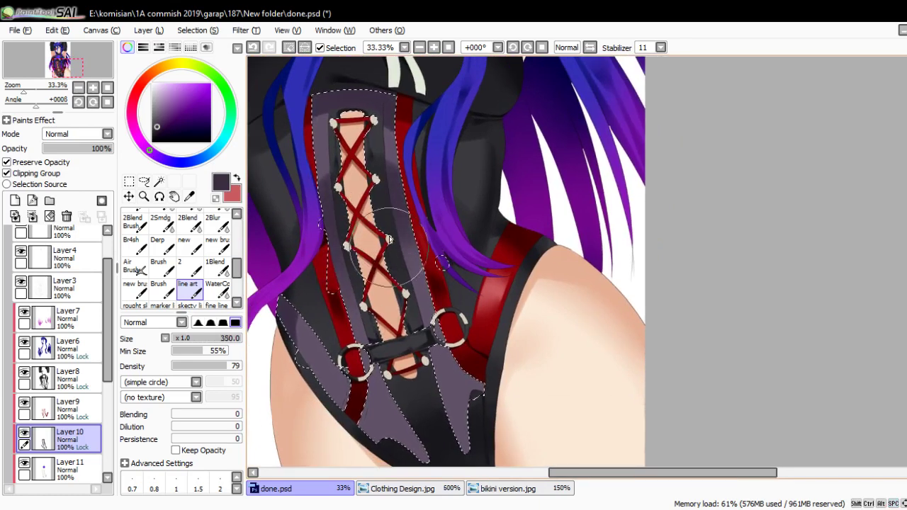
mouse_move(396, 305)
mouse_down()
mouse_move(394, 326)
mouse_move(365, 219)
mouse_up()
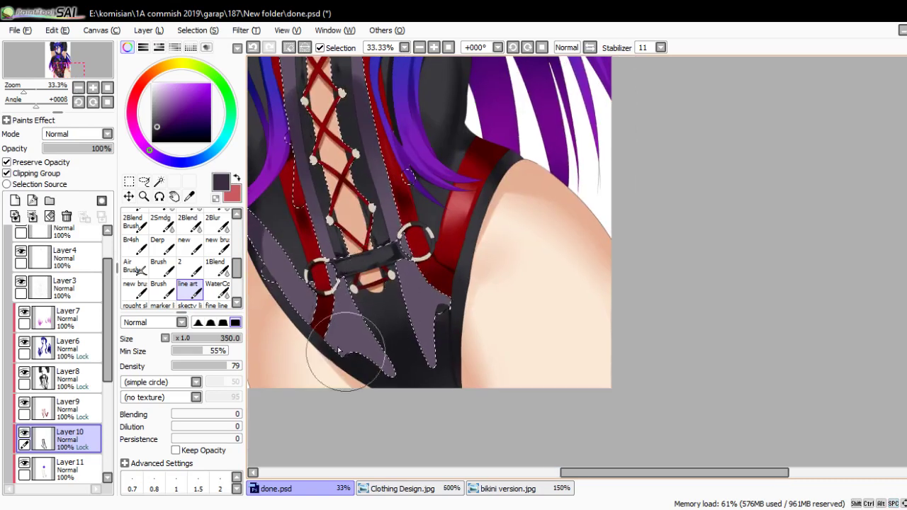
mouse_move(418, 339)
mouse_down()
mouse_move(450, 327)
mouse_move(399, 329)
mouse_move(356, 342)
mouse_up()
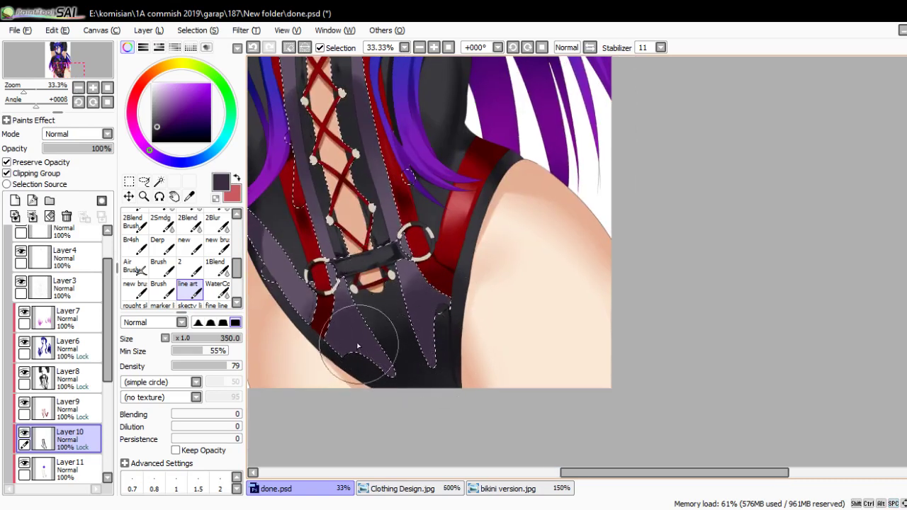
- Add deeper near-black purple shadows to the side and lower panels with line art at sizes 100 and 300
key(x)
alt+click(317, 288)
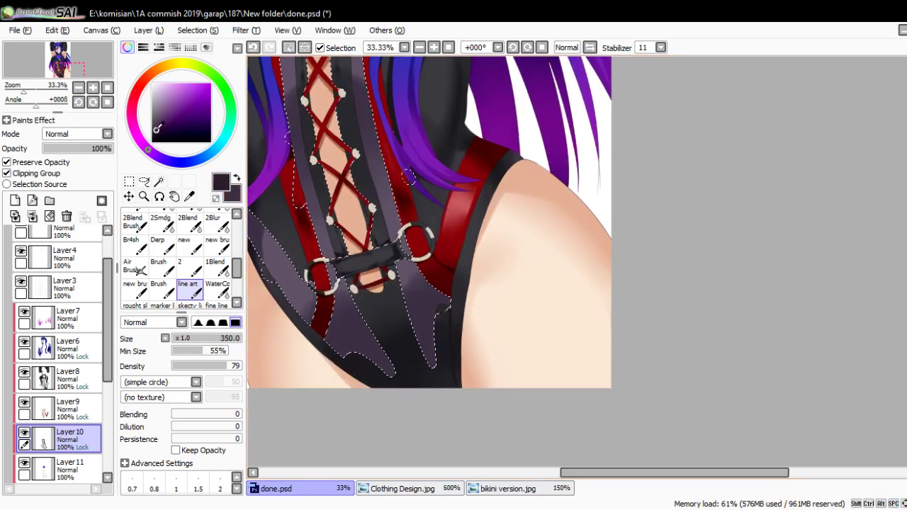
drag(245, 267, 324, 274)
key(bracketleft)
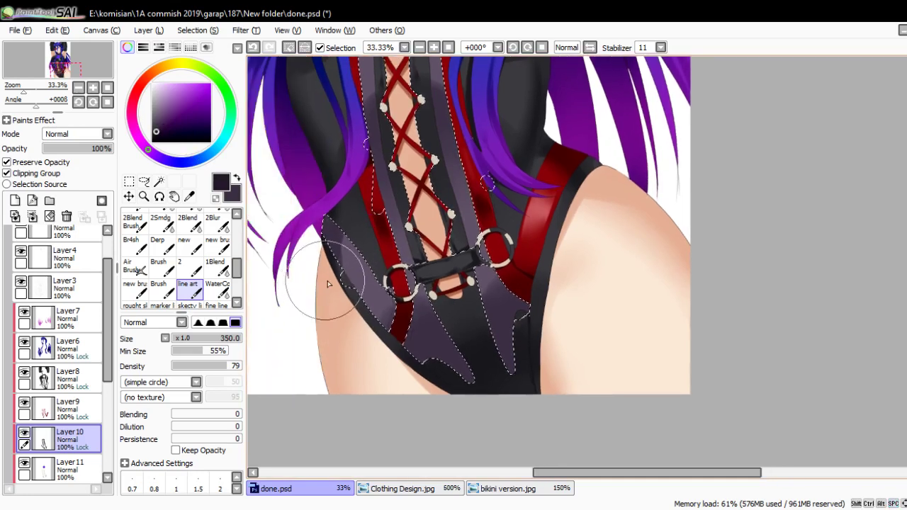
key(bracketleft)
key(bracketleft)
key(bracketleft)
key(bracketleft)
key(bracketleft)
key(bracketleft)
key(bracketleft)
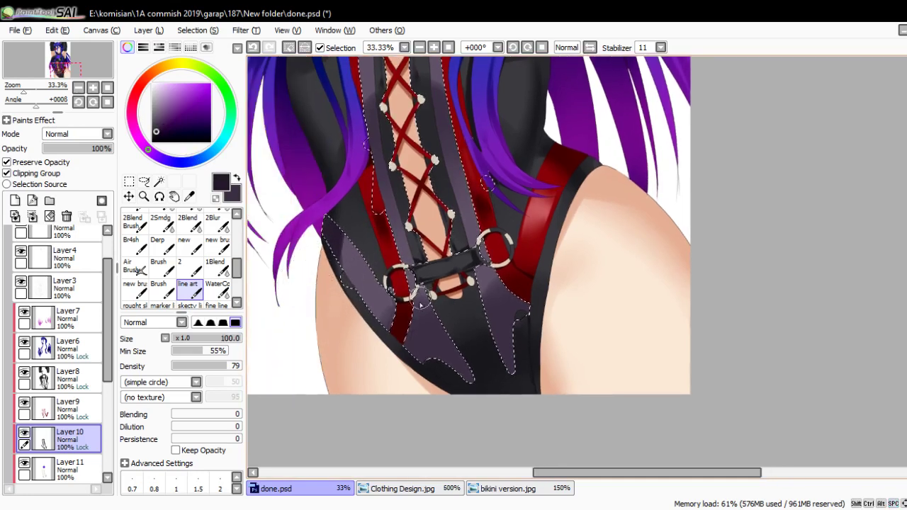
key(bracketright)
key(bracketright)
key(bracketright)
key(bracketright)
key(bracketright)
key(bracketright)
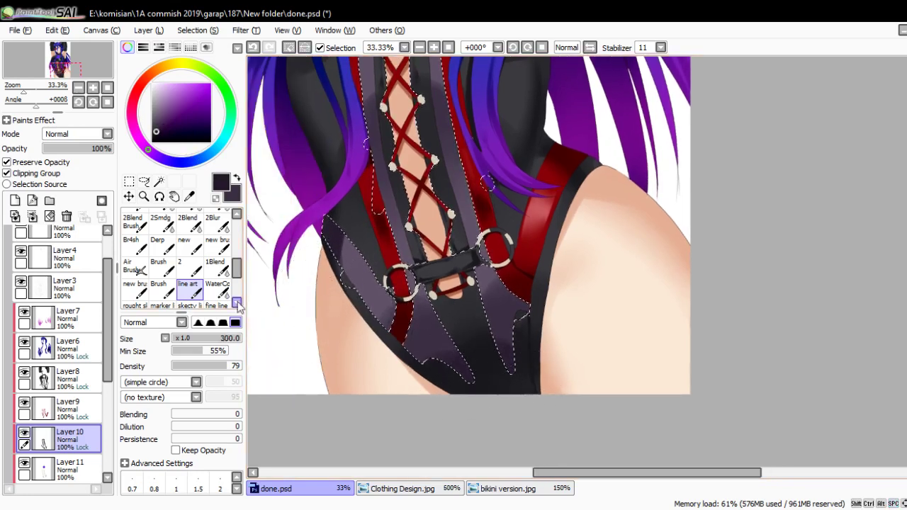
- Blend the purple panel shadows with the watercolor brush at sizes 200, 100 and 120
click(217, 289)
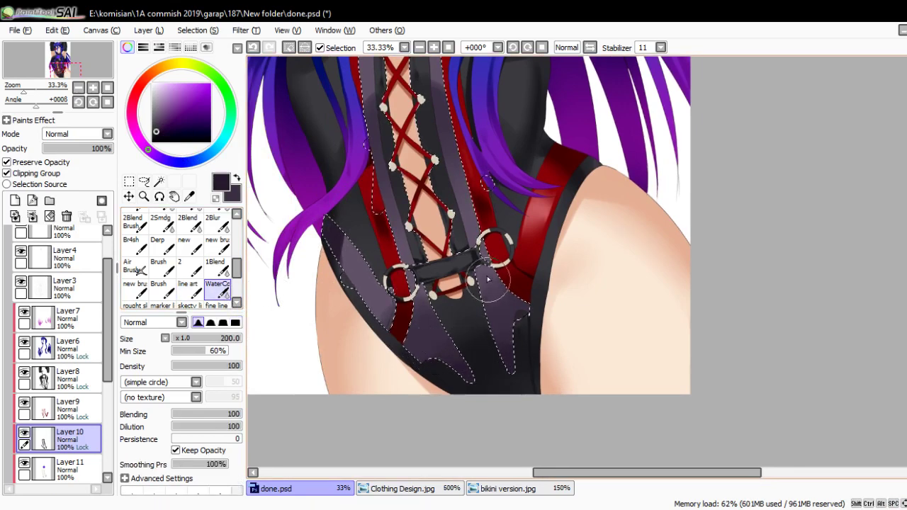
scroll(388, 238, up, 3)
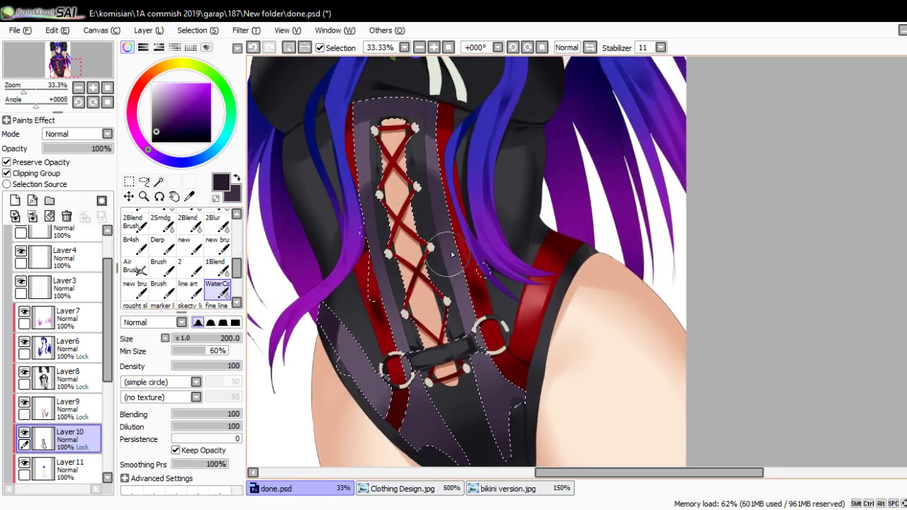
scroll(451, 254, down, 1)
scroll(451, 253, right, 1)
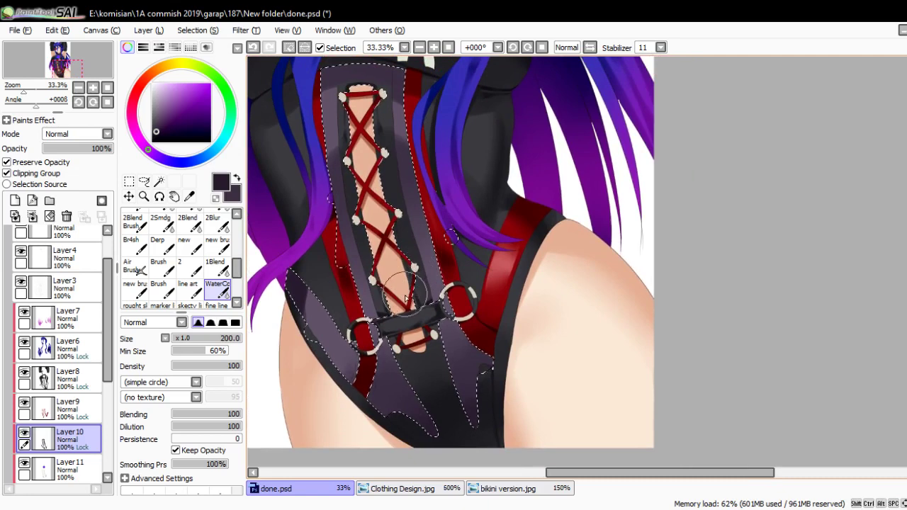
key(bracketleft)
key(bracketleft)
key(bracketleft)
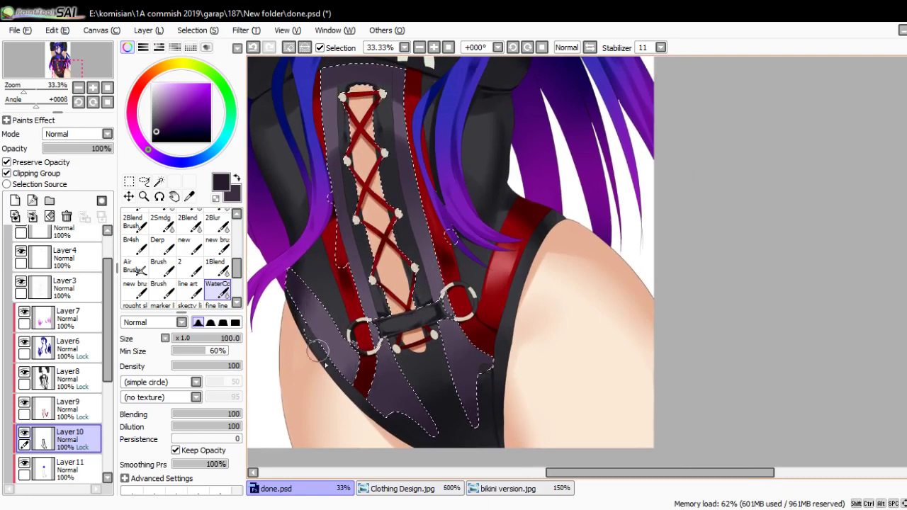
key(minus)
key(bracketright)
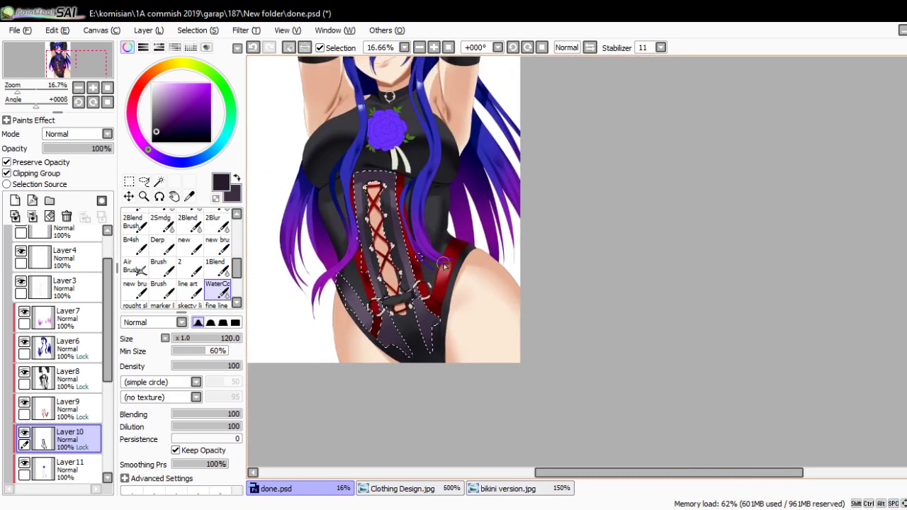
- Clear the panel selection and select the wide red hip trim with the magic wand on Layer3
key(plus)
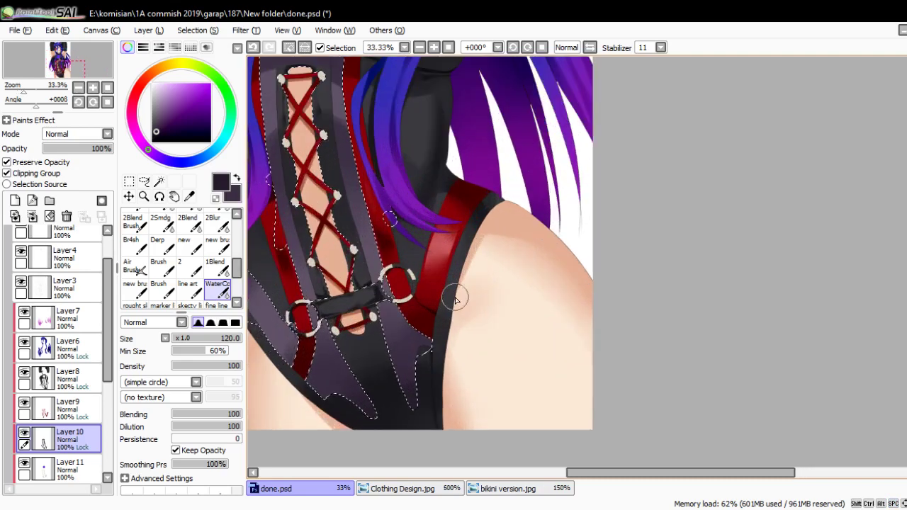
mouse_move(455, 299)
mouse_down()
mouse_move(496, 286)
mouse_move(472, 286)
mouse_up()
key(plus)
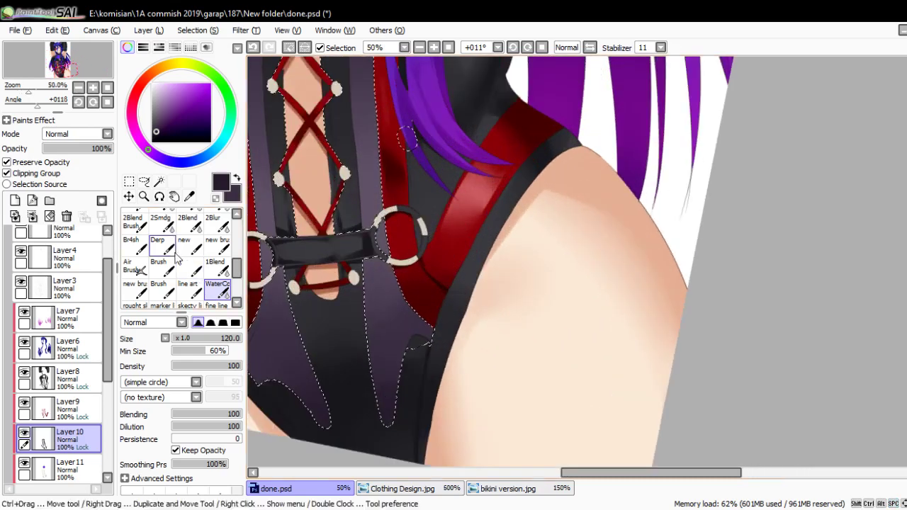
click(128, 181)
key(ctrl+d)
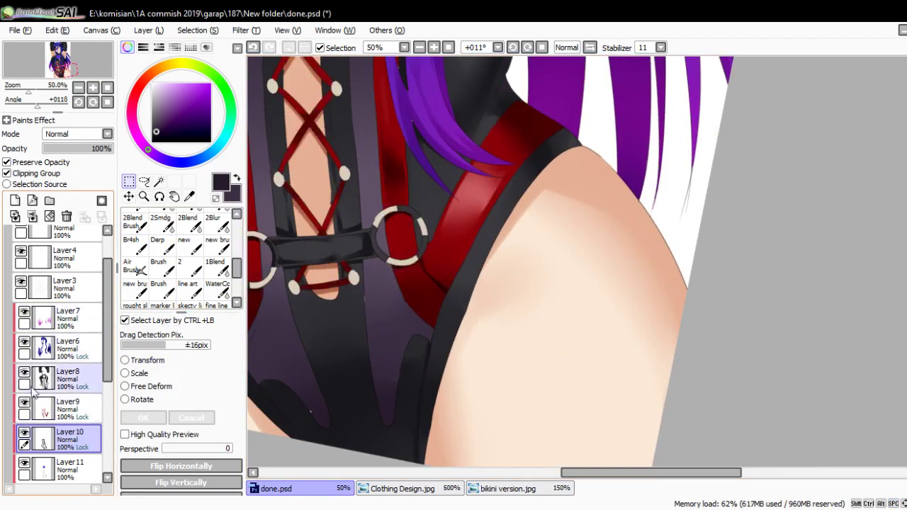
click(64, 286)
click(159, 182)
click(461, 240)
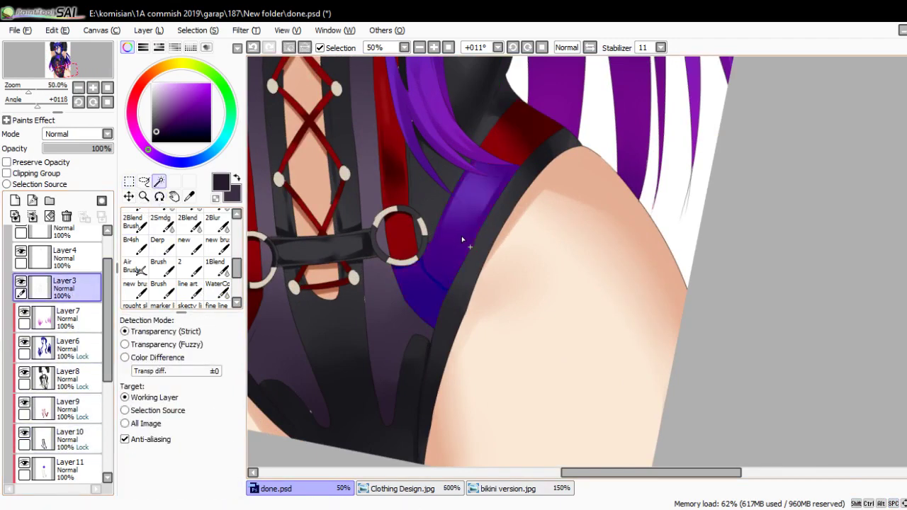
- Close the outline gap beside the ring with the selection pen at size 10 and magic-wand the hip trim above the seam
scroll(462, 241, up, 5)
key(b)
scroll(425, 272, up, 1)
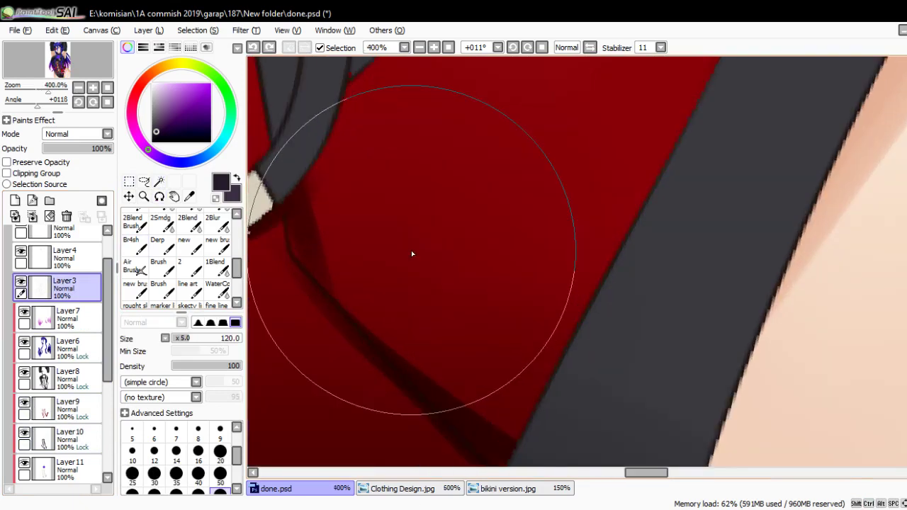
key(bracketleft)
key(bracketleft)
key(bracketleft)
key(bracketleft)
key(bracketleft)
key(bracketleft)
key(bracketleft)
key(bracketleft)
key(bracketleft)
key(bracketleft)
key(bracketleft)
key(bracketleft)
key(bracketleft)
key(bracketleft)
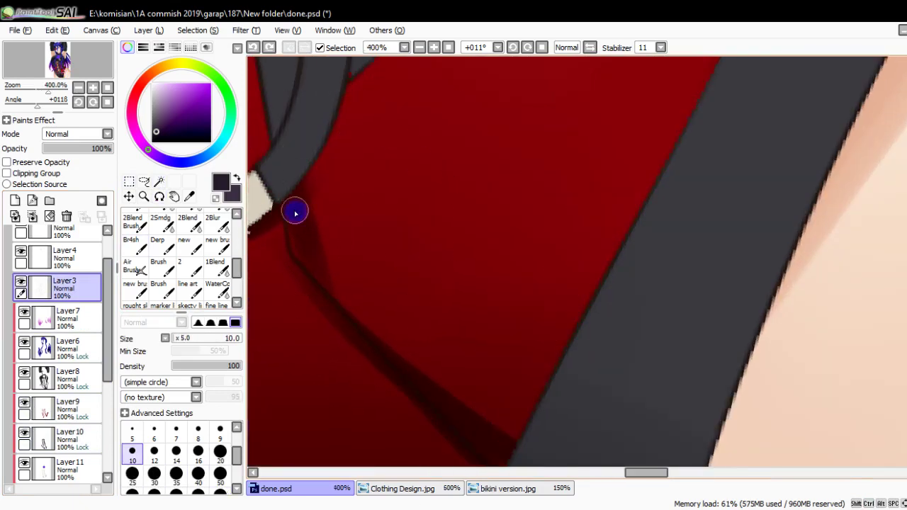
key(w)
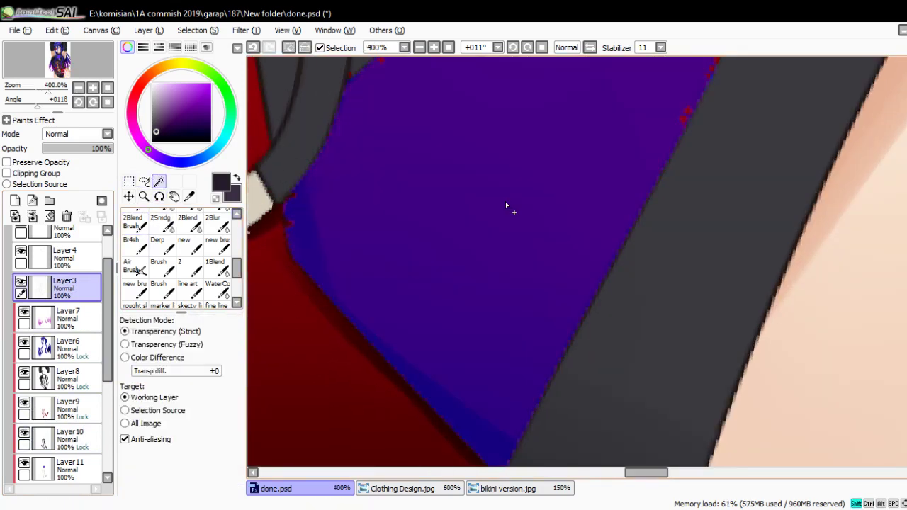
scroll(505, 204, down, 5)
scroll(501, 222, down, 1)
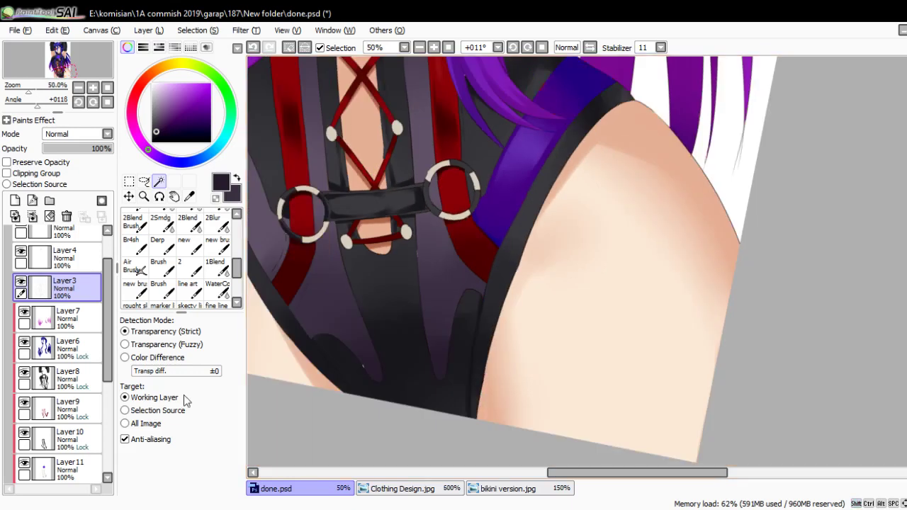
- Turn off opacity protection on Layer9 and remove the selected red hip trim from that layer
click(67, 405)
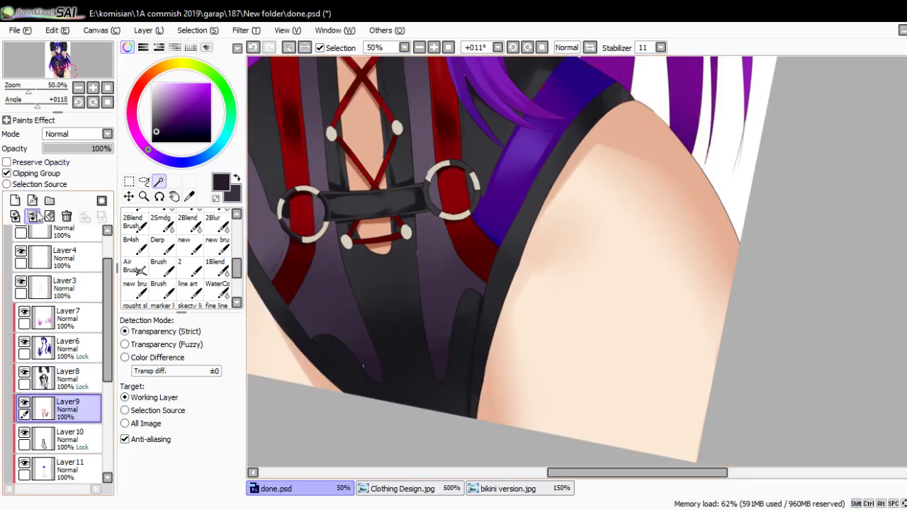
click(32, 216)
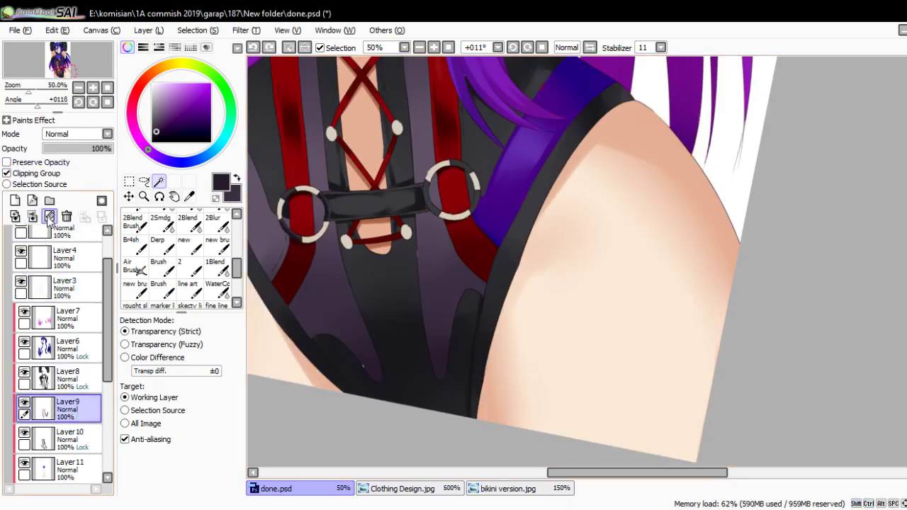
key(ctrl+z)
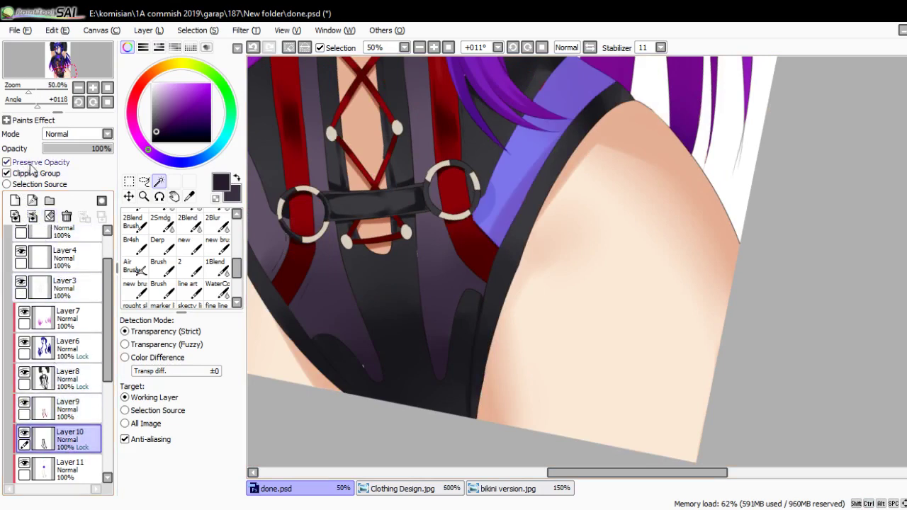
- Paint the selected hip trim grey-purple on Layer10 with opacity unlocked, using line art at size 300
key(b)
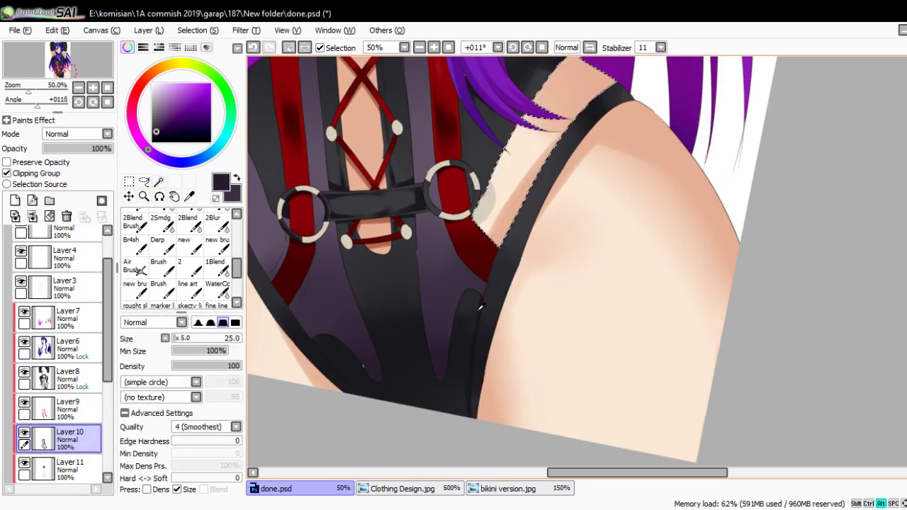
mouse_move(517, 219)
mouse_down()
mouse_move(493, 272)
mouse_move(536, 122)
mouse_move(587, 112)
mouse_move(461, 202)
mouse_up()
key(n)
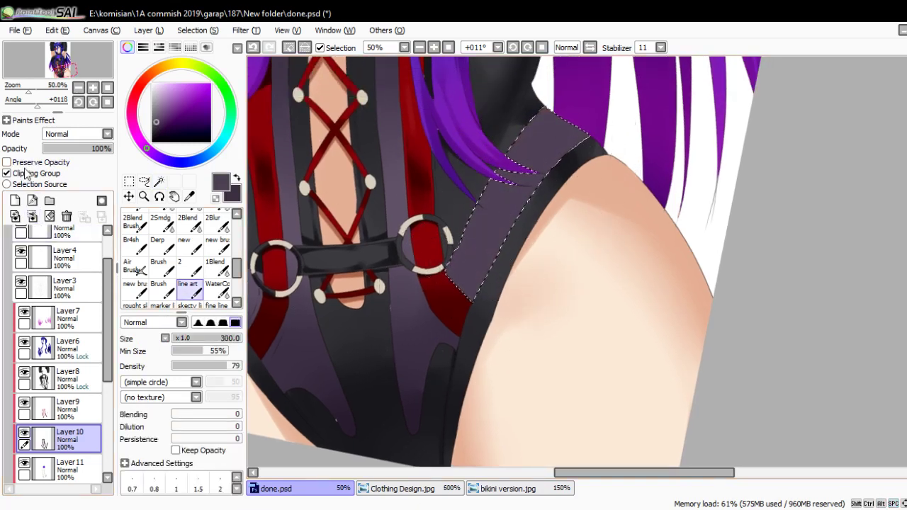
- Lock opacity on Layer10, shade both ends of the hip trim dark purple with line art, deselect, and blend the shadows using WaterColor
click(25, 162)
alt+click(400, 359)
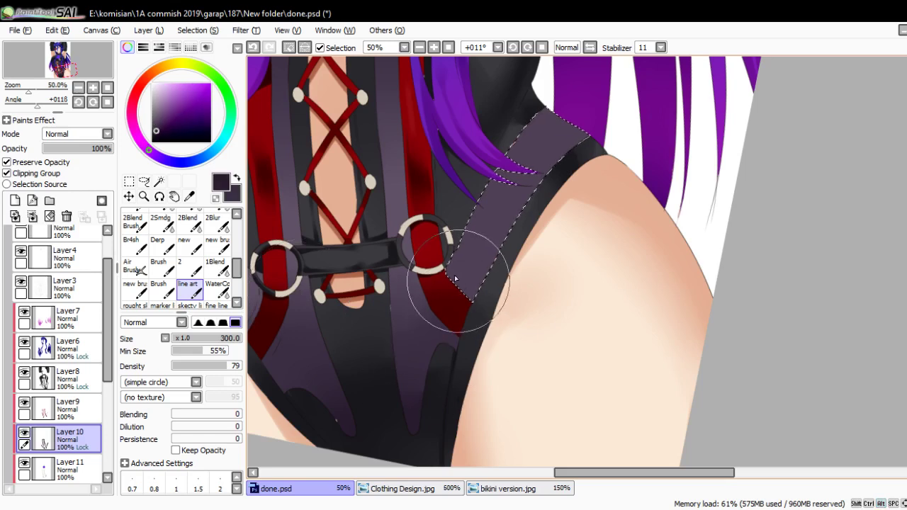
key(bracketleft)
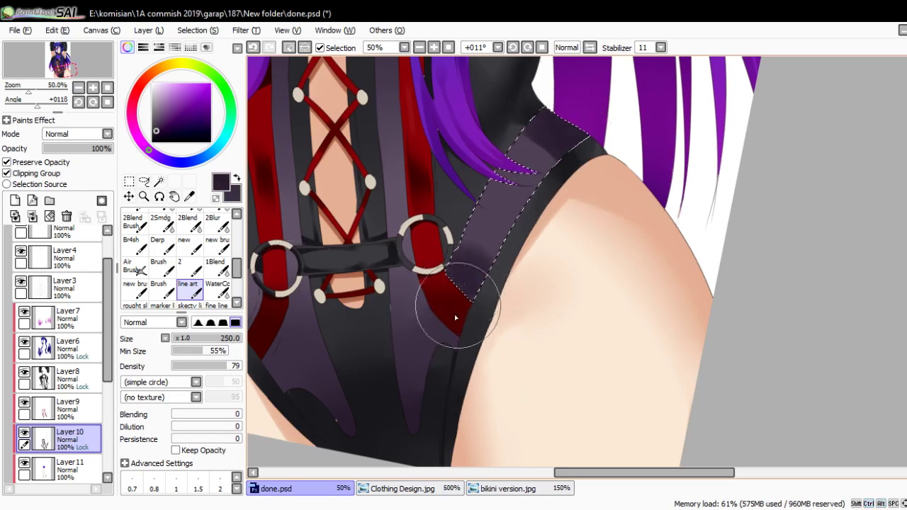
click(128, 195)
key(ctrl+d)
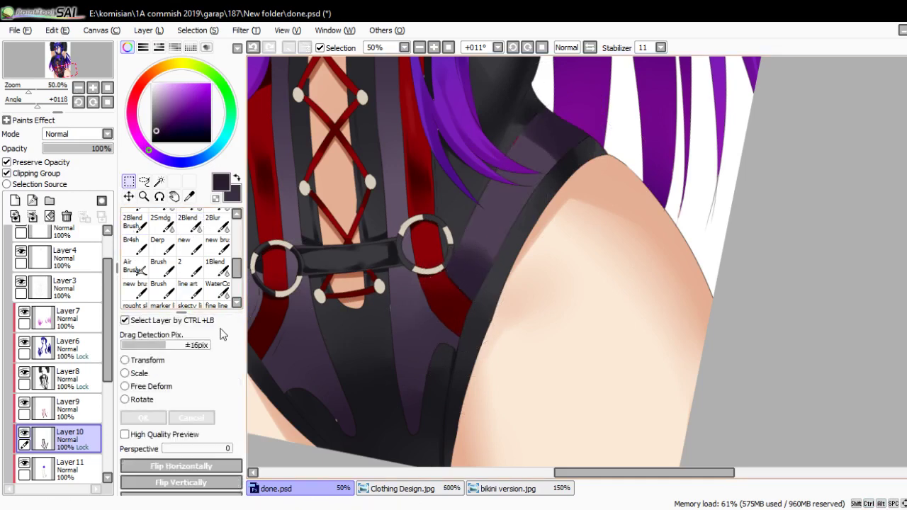
click(216, 288)
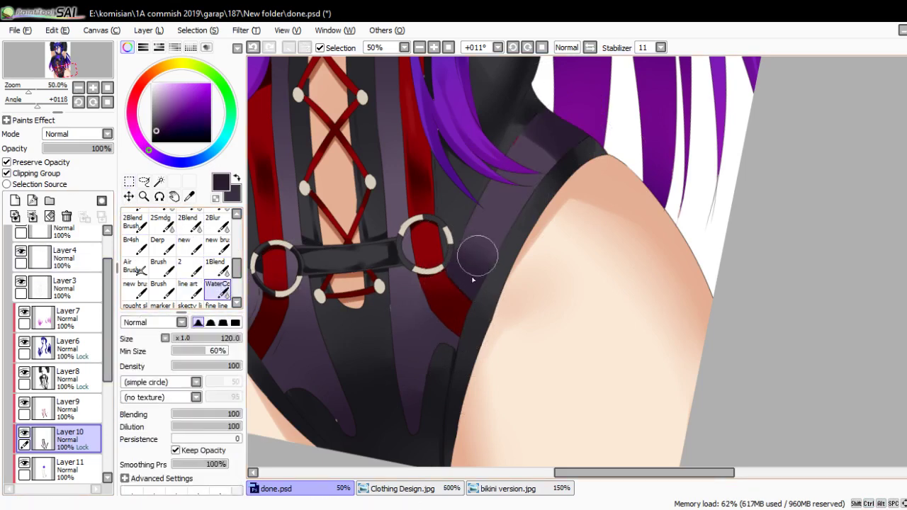
- Paint a pale grey-purple highlight on the middle of the hip trim with line art at size 50 and blend it using WaterColor at 60
key(n)
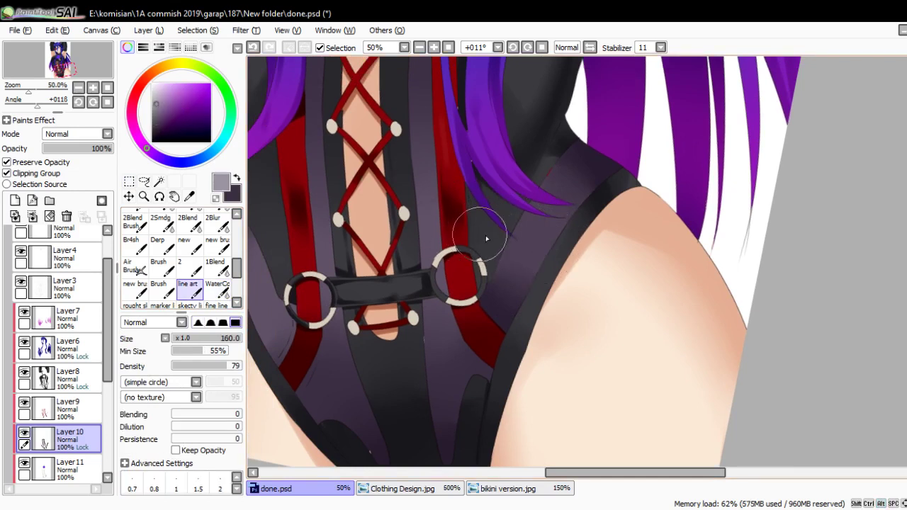
key(bracketleft)
key(bracketleft)
drag(535, 219, 522, 249)
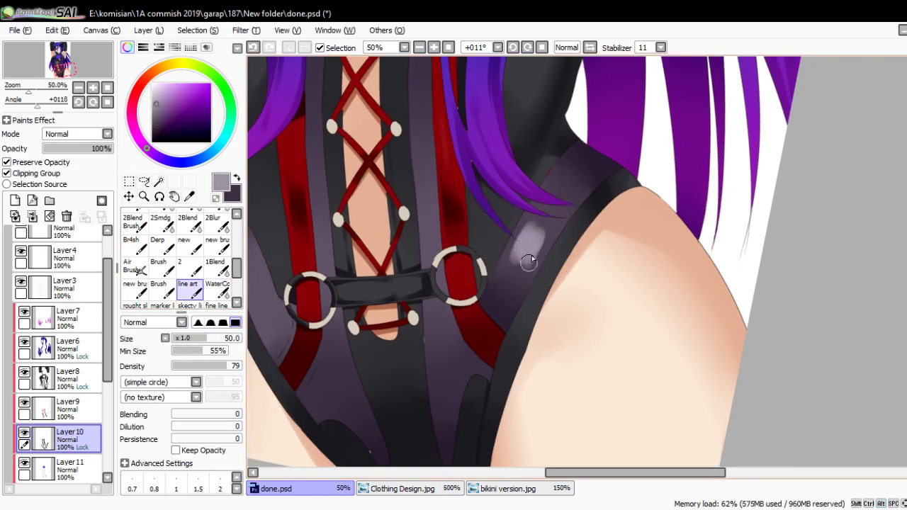
click(224, 291)
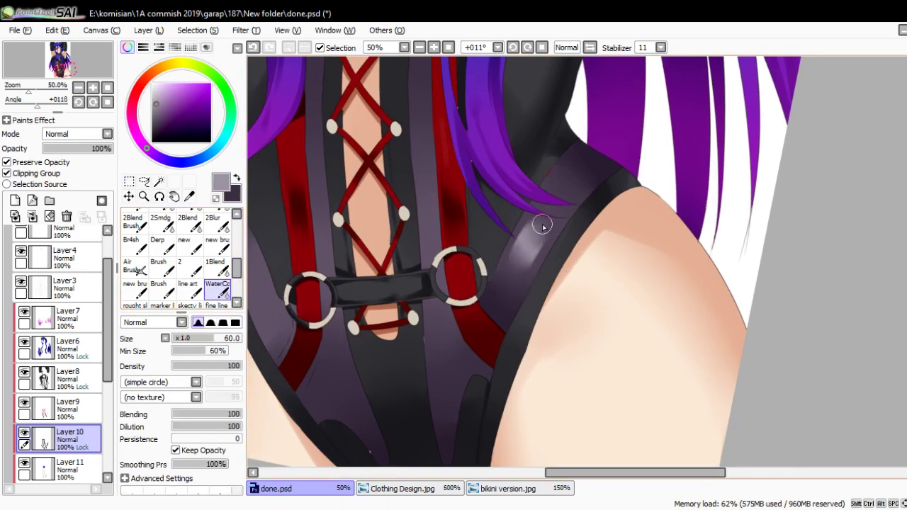
scroll(543, 226, down, 3)
key(End)
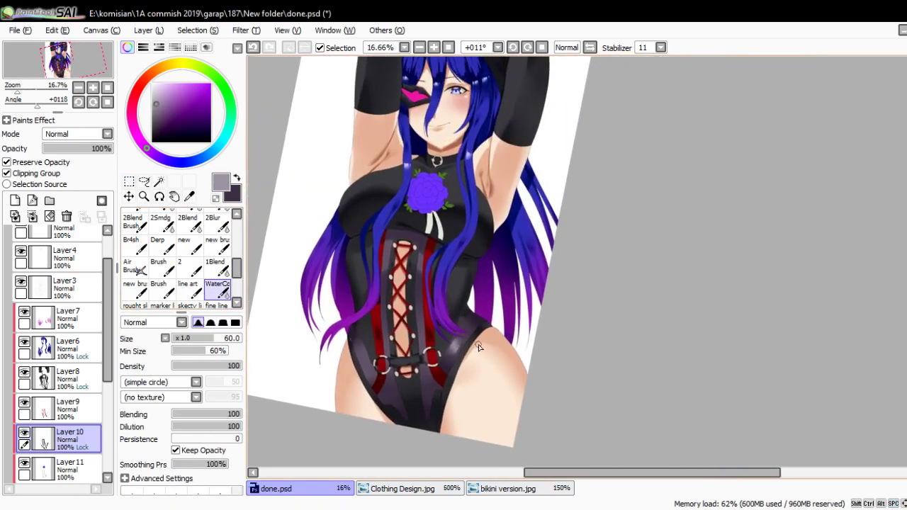
- Add a matching pale highlight to the grey-purple panel on the opposite hip and soften it with WaterColor at size 60
scroll(368, 356, up, 4)
key(n)
mouse_move(326, 252)
mouse_down()
mouse_move(330, 263)
mouse_move(334, 239)
mouse_move(328, 247)
mouse_up()
click(217, 291)
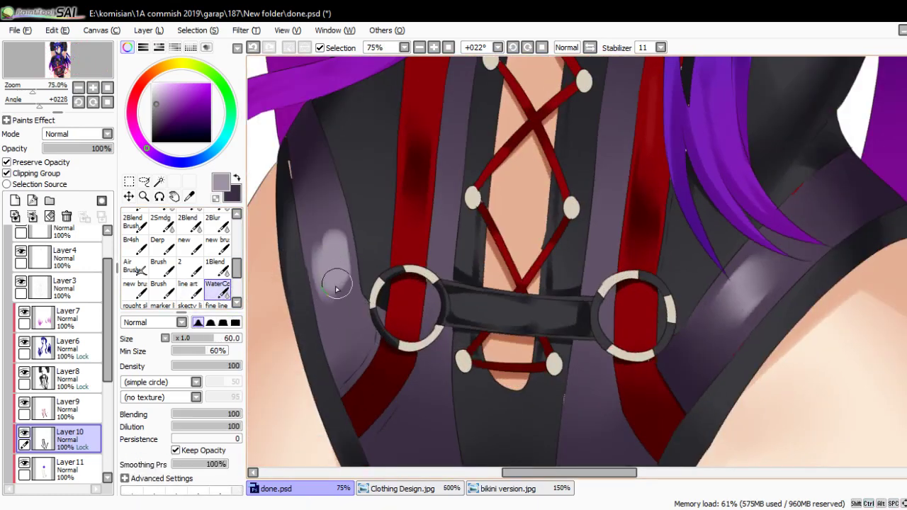
scroll(333, 270, down, 3)
- Paint dark purple shadows around the rings and red strap with line art at sizes 30 and 16, blending with WaterColor at 35
key(n)
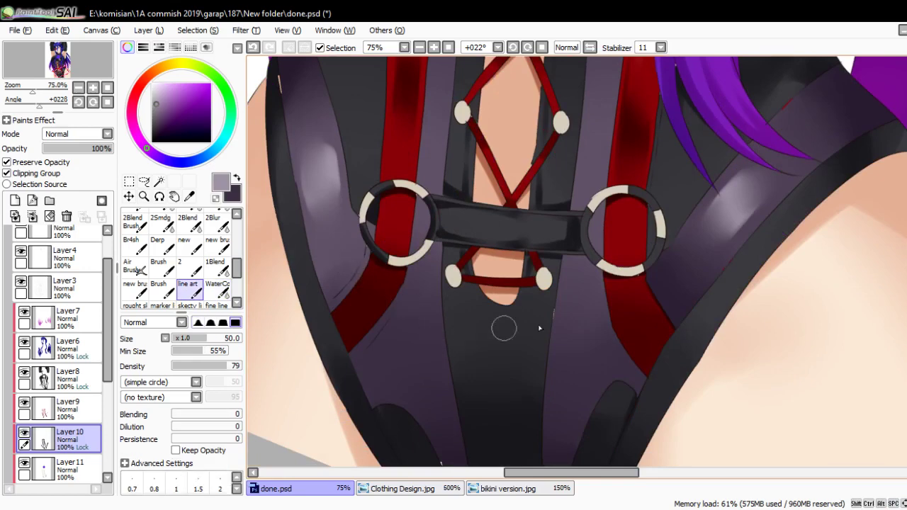
key(Home)
right_click(403, 292)
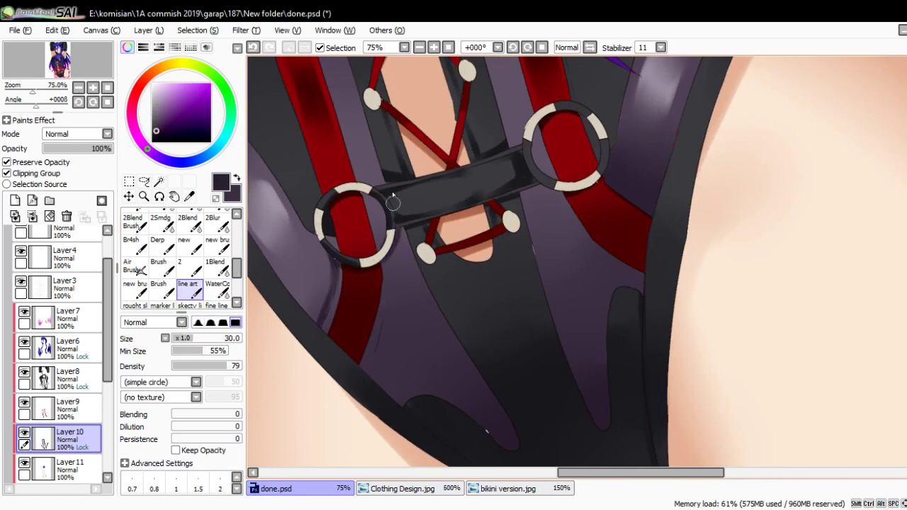
scroll(492, 188, right, 2)
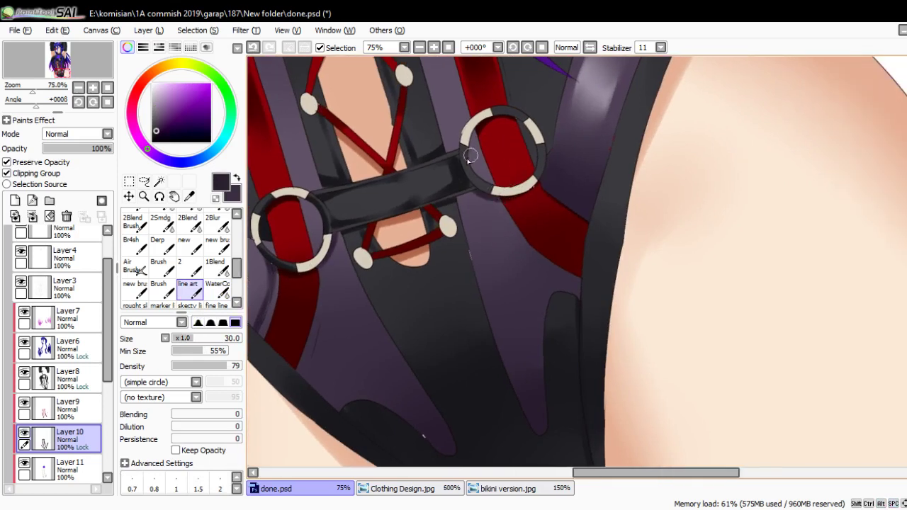
mouse_move(460, 196)
mouse_down()
mouse_move(531, 78)
mouse_move(539, 157)
mouse_up()
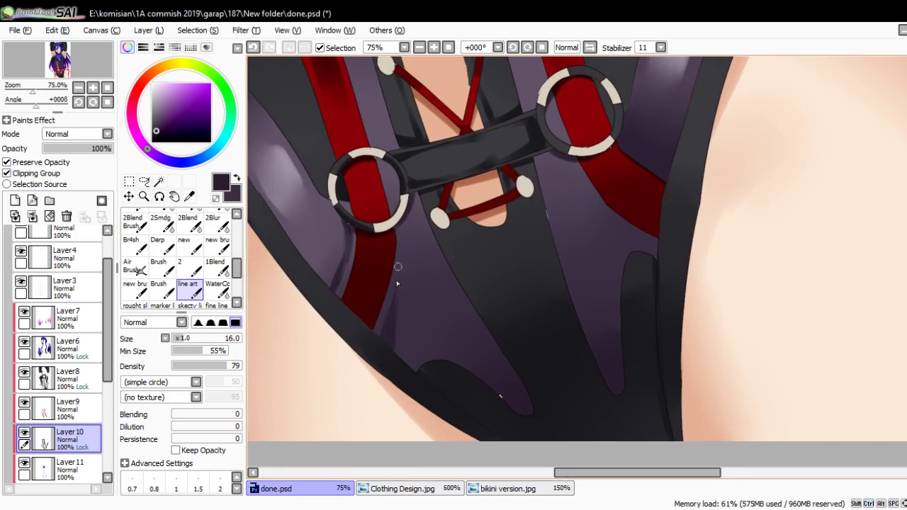
click(217, 289)
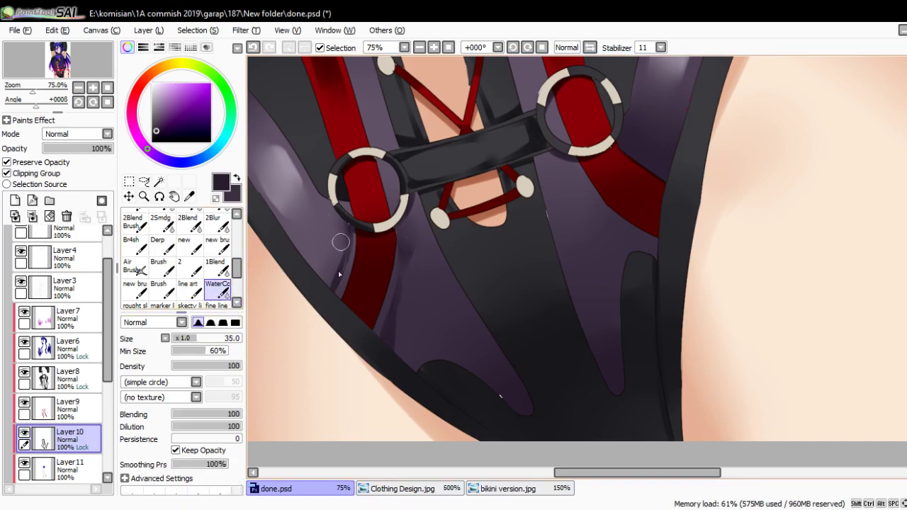
- Shade the grey-purple panel beneath the other ring along its red strap with line art at size 35, and blend with WaterColor
drag(380, 196, 445, 319)
key(b)
key(ctrl+z)
drag(425, 250, 459, 336)
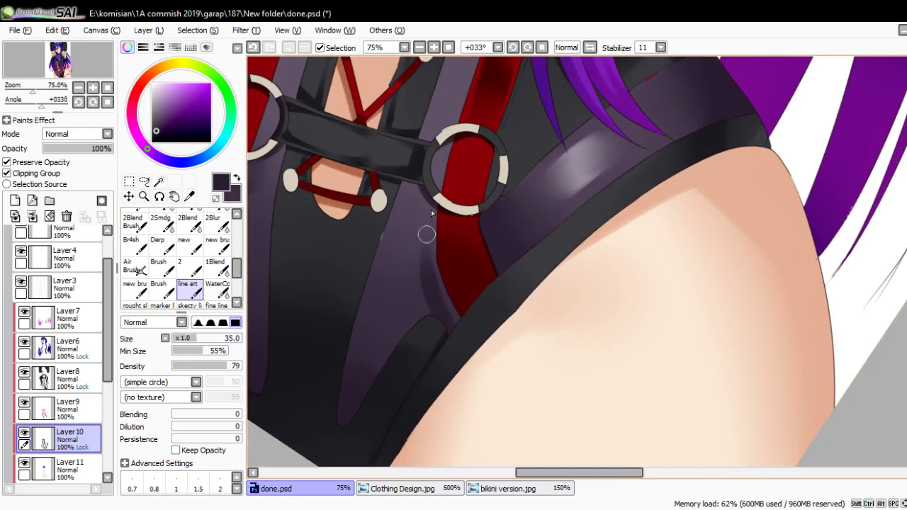
key(c)
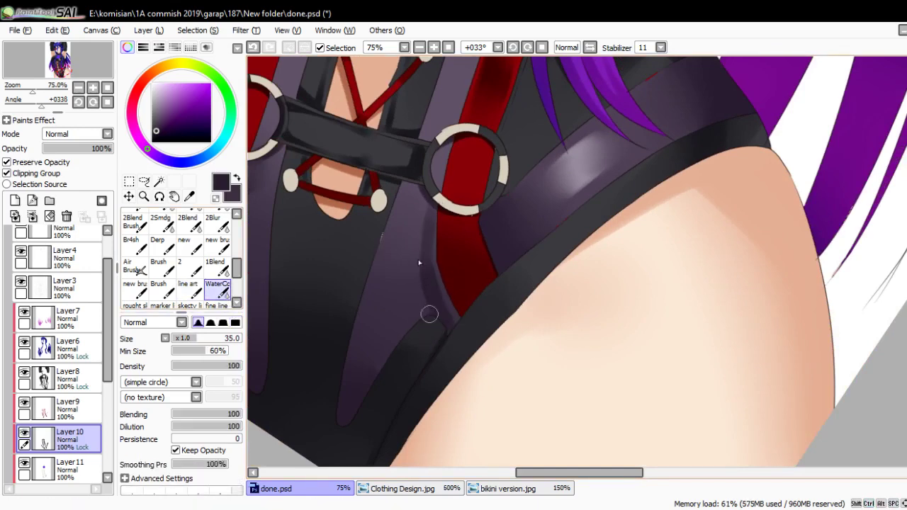
mouse_move(375, 269)
mouse_down()
mouse_move(399, 289)
mouse_move(425, 276)
mouse_move(418, 297)
mouse_move(430, 229)
mouse_up()
key(b)
scroll(416, 269, down, 5)
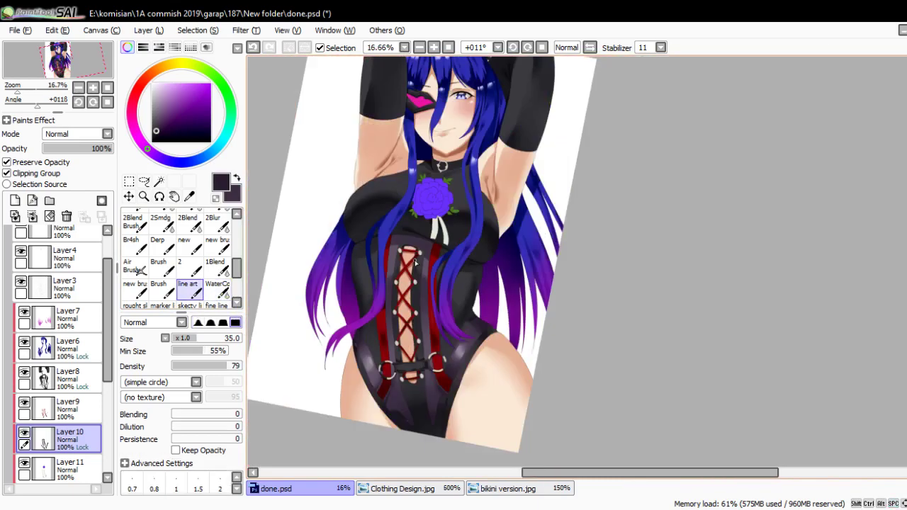
scroll(411, 257, up, 4)
scroll(418, 266, down, 1)
scroll(391, 188, up, 3)
drag(418, 266, 405, 284)
key(ctrl+z)
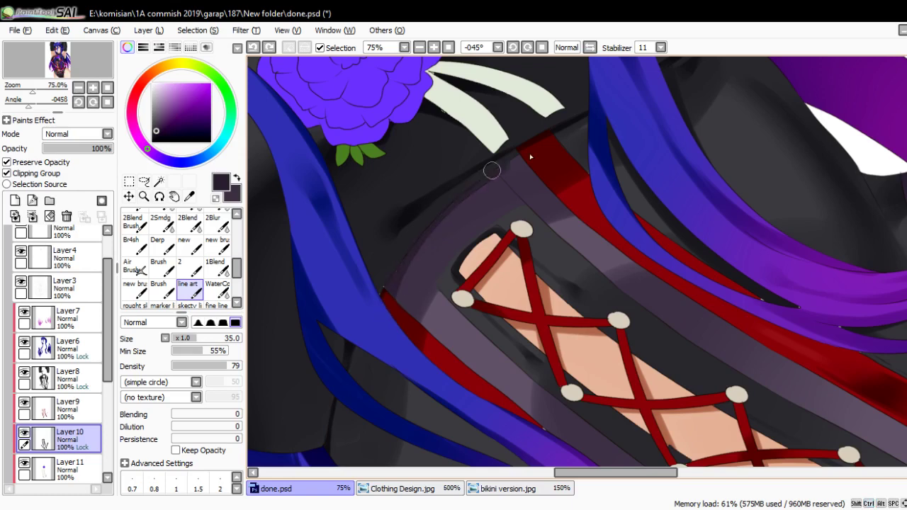
- Save the drawing, make Layer11 the active layer, and turn on opacity protection for it
scroll(437, 269, down, 5)
key(Delete)
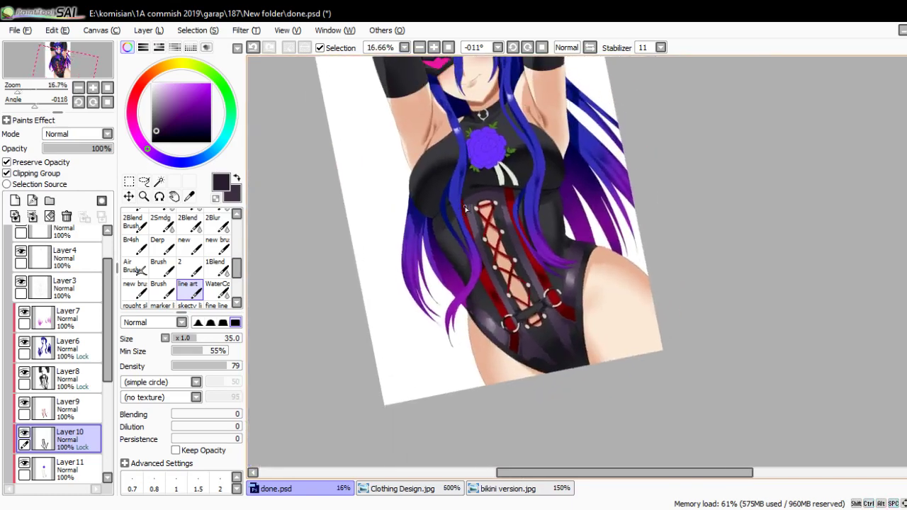
scroll(437, 269, down, 1)
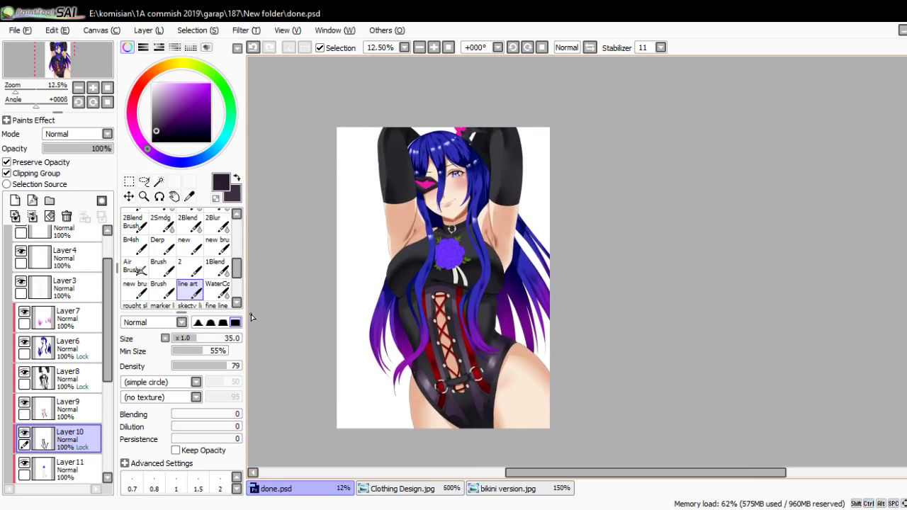
scroll(69, 453, down, 1)
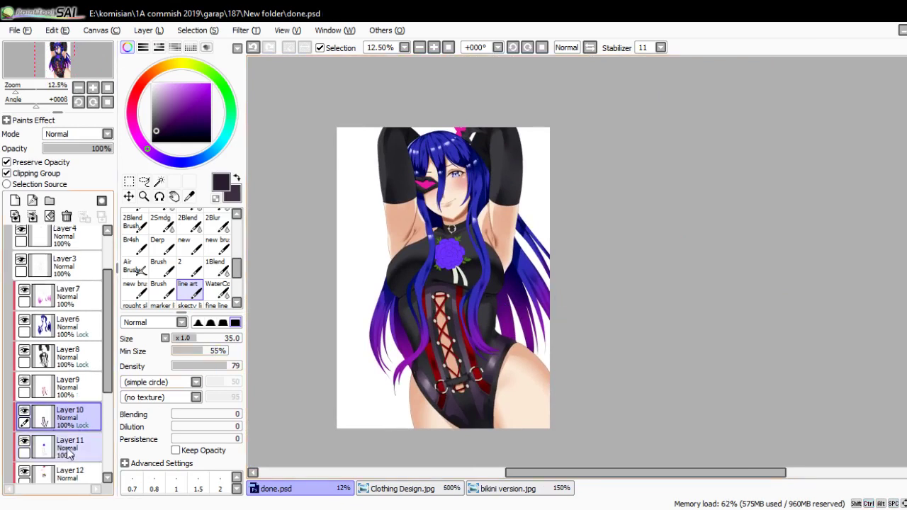
click(35, 444)
scroll(443, 259, up, 2)
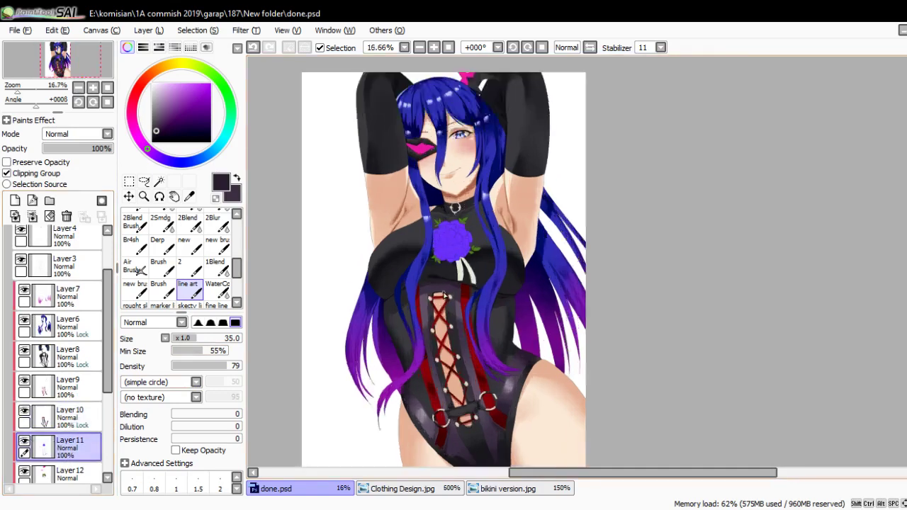
scroll(443, 258, up, 2)
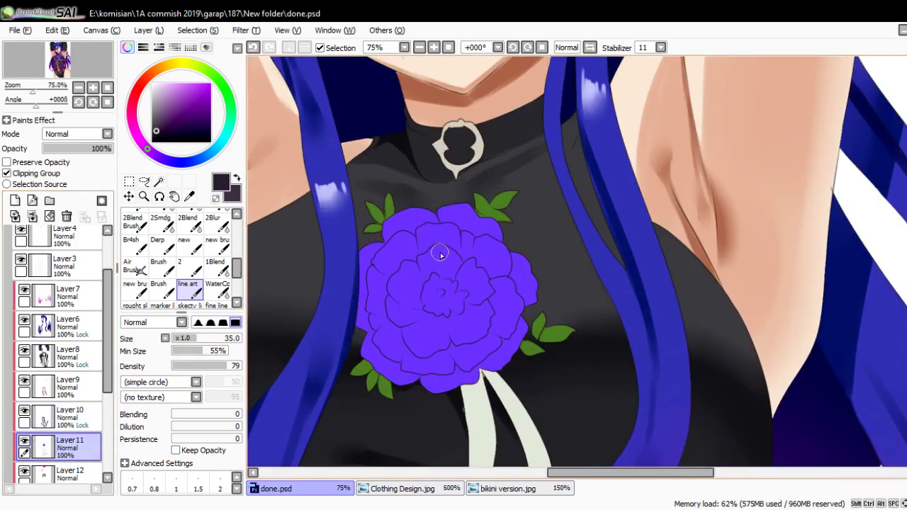
click(7, 162)
- Load the painted areas of Layer11 as a selection
key(minus)
key(minus)
key(minus)
key(minus)
key(minus)
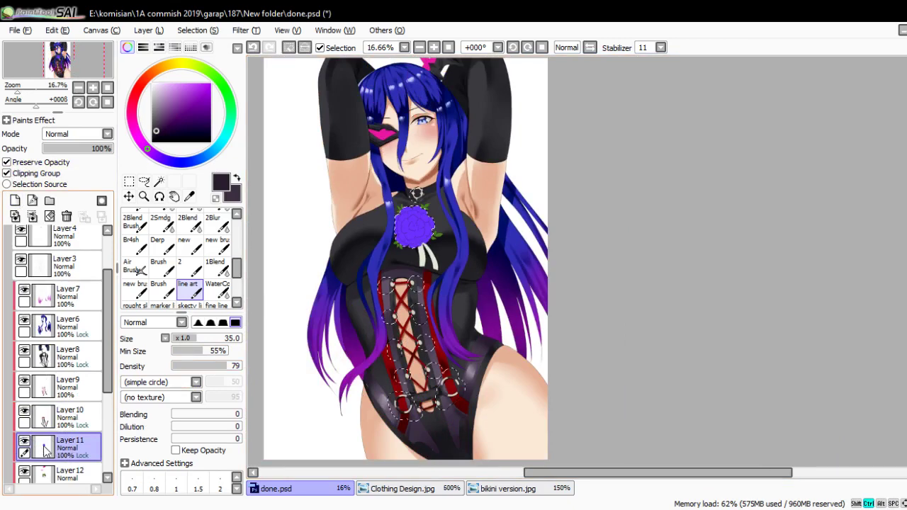
- Darken the flower's centre with a soft deep blue gradient using the Air Brush, reducing its size to 80
scroll(396, 215, up, 4)
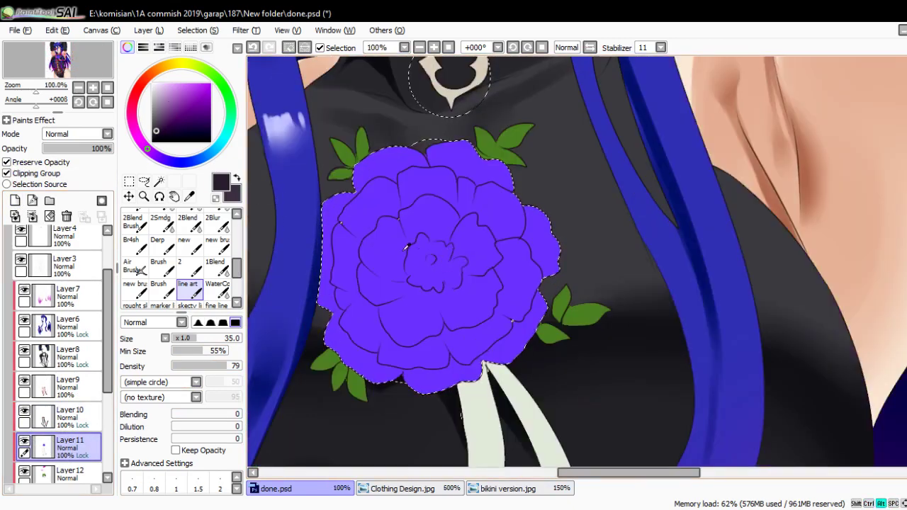
alt+click(353, 252)
click(184, 108)
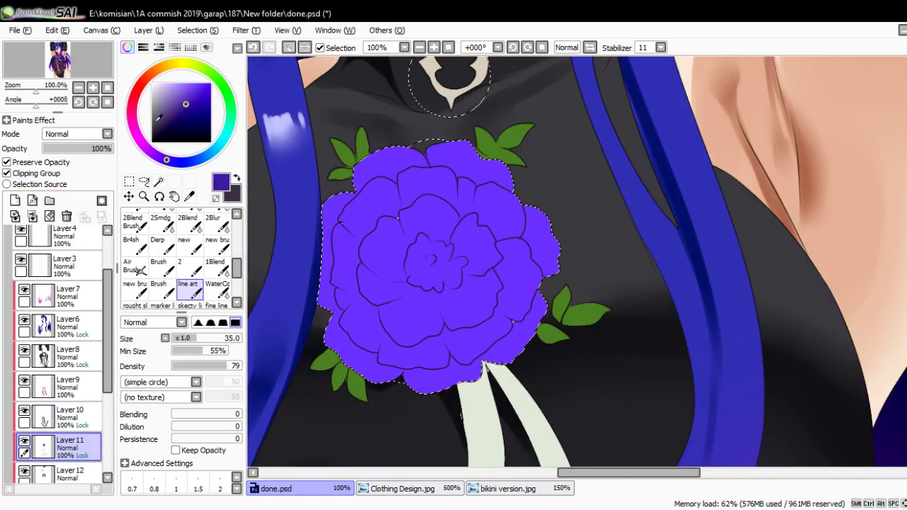
click(173, 161)
click(135, 266)
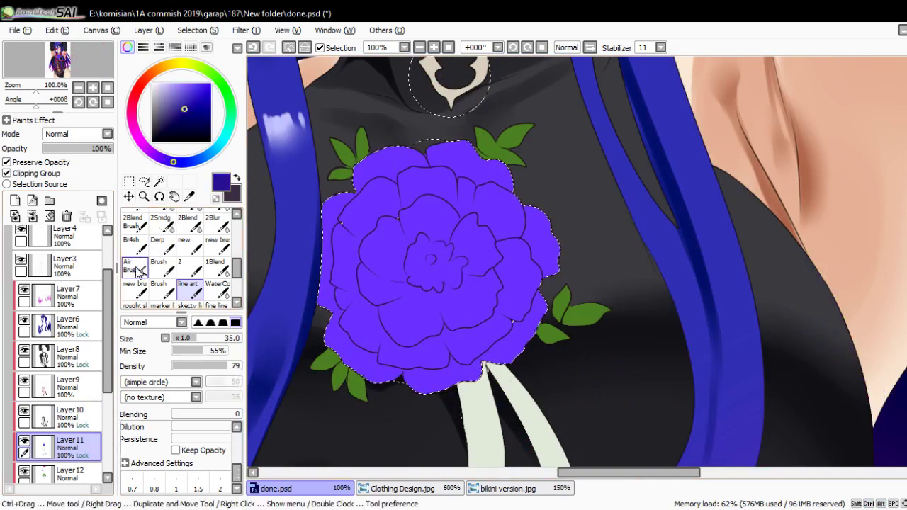
mouse_move(439, 188)
mouse_down()
mouse_move(425, 212)
mouse_move(367, 206)
mouse_move(425, 243)
mouse_move(415, 219)
mouse_move(412, 239)
mouse_up()
key(bracketleft)
key(bracketleft)
key(bracketleft)
key(bracketleft)
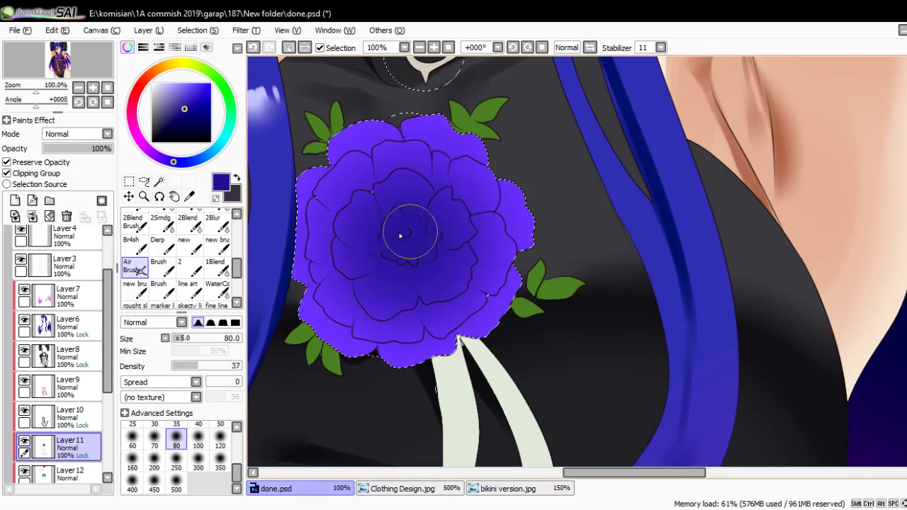
- Choose a darker muted blue and paint shadows in the creases of the flower's lower petals with line art at size 10
click(176, 119)
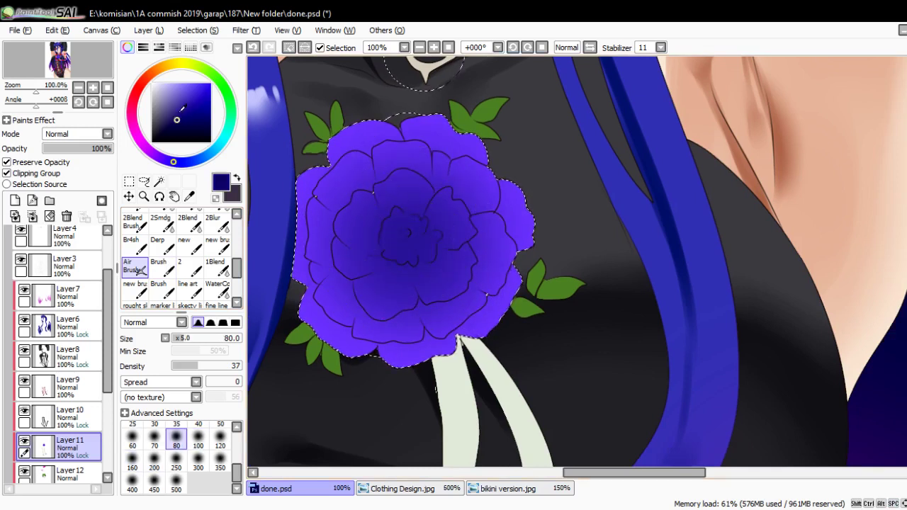
click(187, 288)
drag(349, 303, 328, 210)
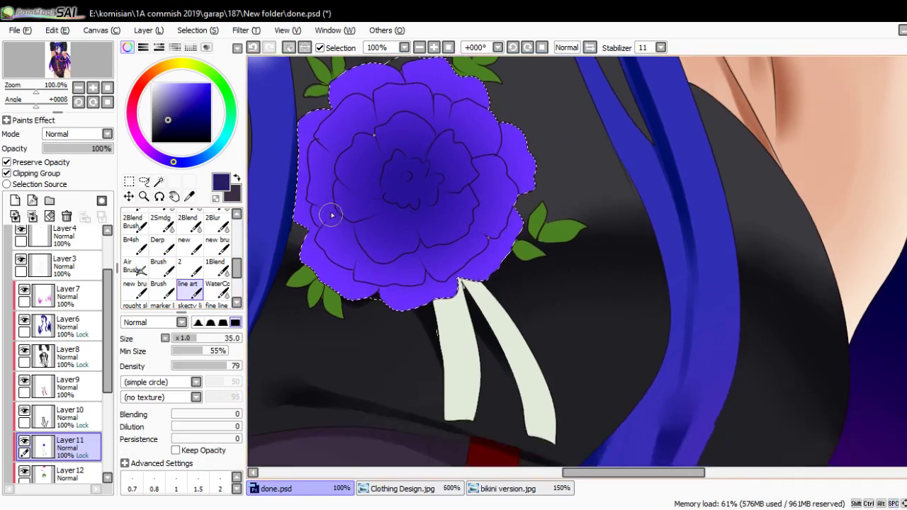
scroll(348, 239, up, 3)
mouse_move(335, 269)
mouse_down()
mouse_move(360, 197)
mouse_move(386, 226)
mouse_up()
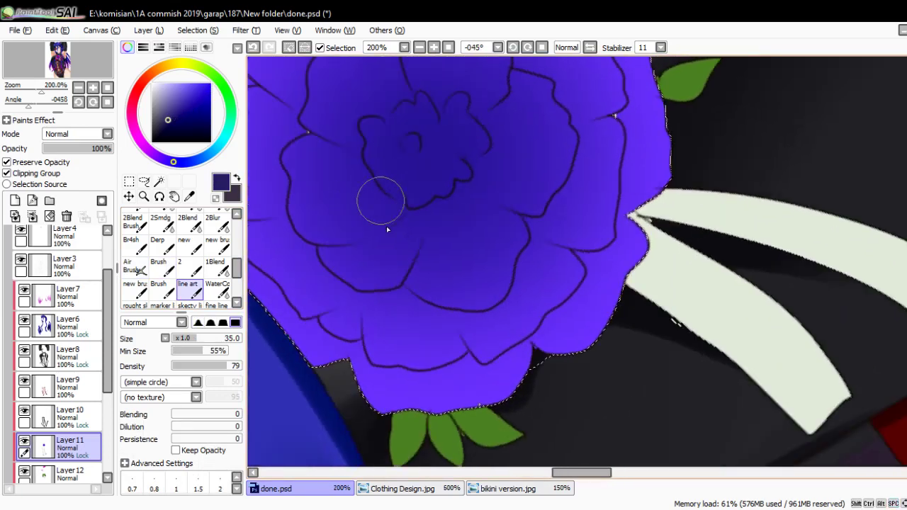
key(bracketleft)
key(bracketleft)
key(bracketleft)
drag(355, 344, 367, 304)
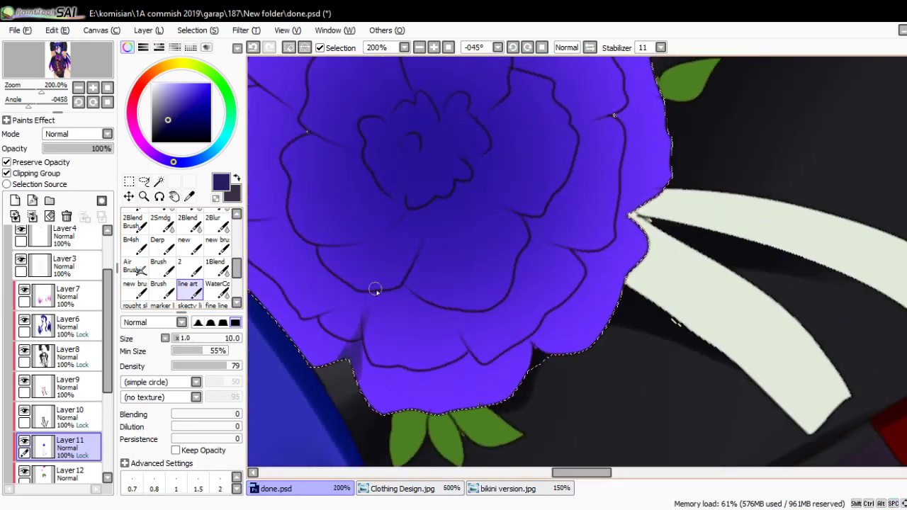
drag(417, 241, 424, 210)
- Paint dark shadow spots on the inner petals and flower centre with line art at sizes 25 and 20
key(bracketright)
key(bracketright)
key(bracketright)
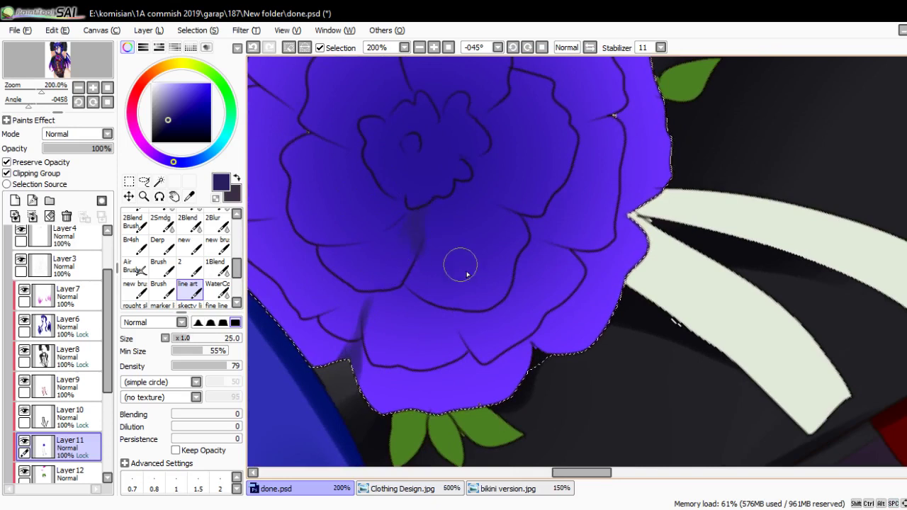
key(bracketright)
drag(327, 185, 347, 197)
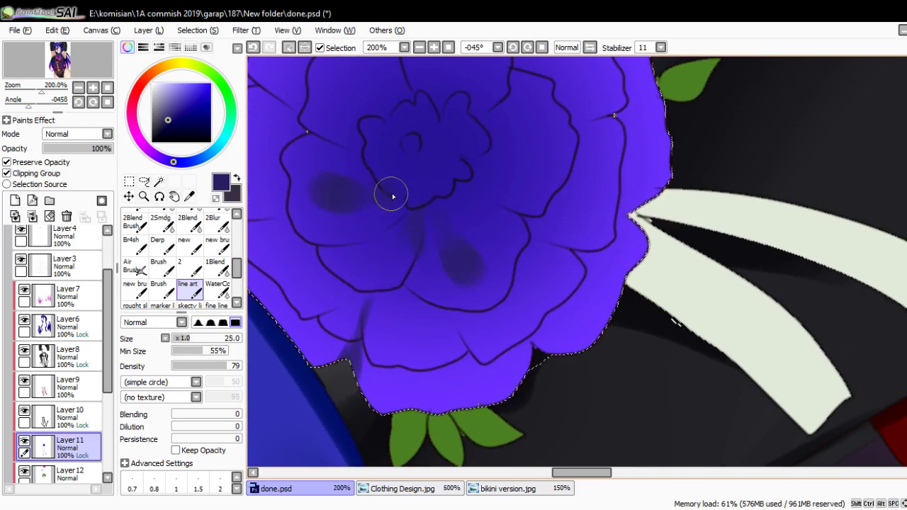
key(bracketleft)
key(bracketleft)
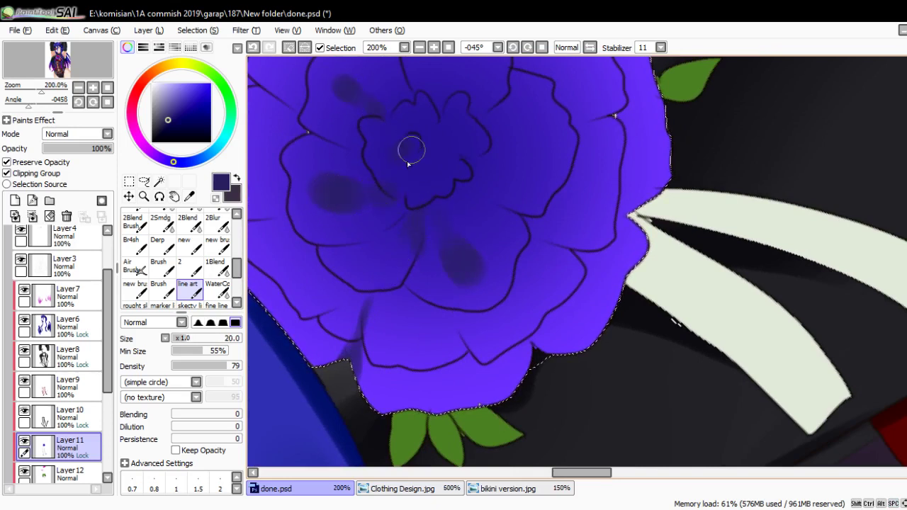
- Paint shadows on the lowest petals, just beneath the overlapping petal edges, with line art at size 16
key(bracketleft)
drag(374, 324, 415, 316)
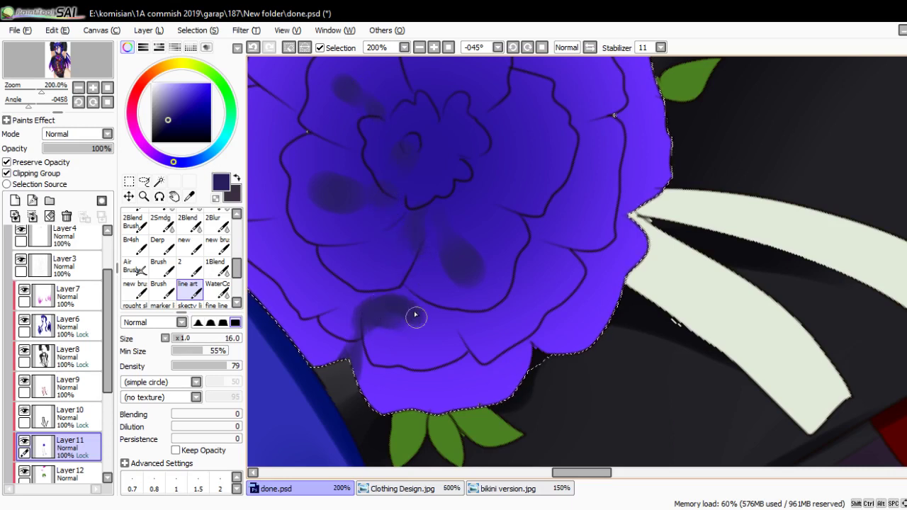
key(bracketright)
mouse_move(364, 391)
mouse_down()
mouse_move(441, 364)
mouse_move(476, 370)
mouse_up()
key(bracketleft)
- Blend the shadow spots on the inner petals softly with the WaterColor brush at size 35
key(c)
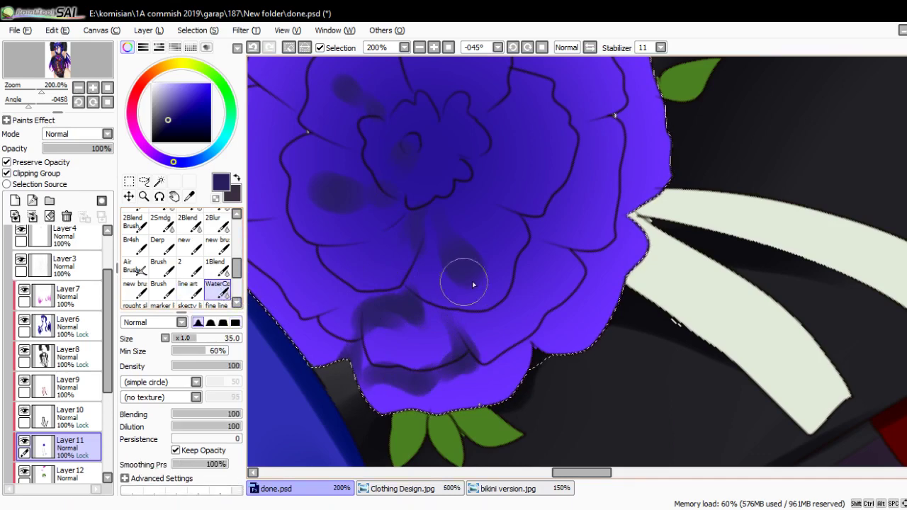
scroll(425, 280, up, 3)
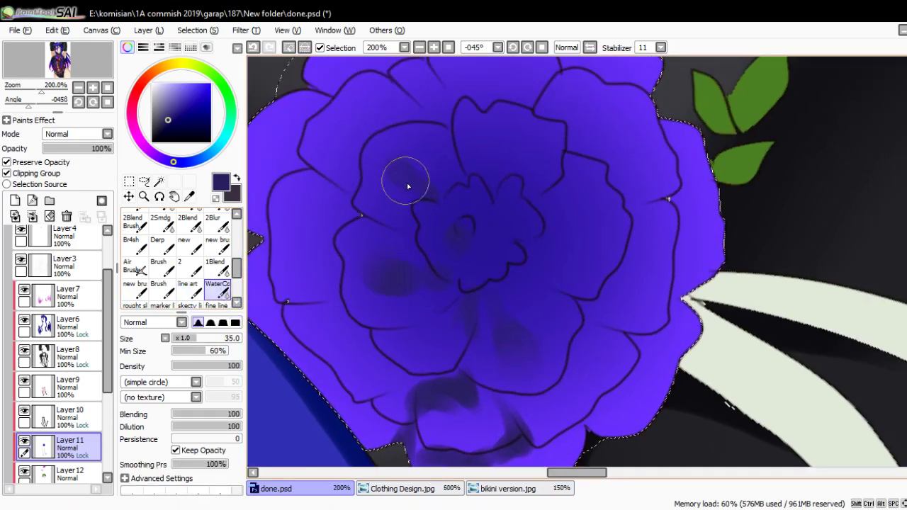
mouse_move(408, 187)
mouse_down()
mouse_move(393, 226)
mouse_move(388, 173)
mouse_move(382, 208)
mouse_move(369, 212)
mouse_move(380, 235)
mouse_move(315, 199)
mouse_move(322, 181)
mouse_move(374, 229)
mouse_move(349, 124)
mouse_move(338, 190)
mouse_move(376, 102)
mouse_move(333, 180)
mouse_move(379, 121)
mouse_move(393, 123)
mouse_move(405, 168)
mouse_move(419, 133)
mouse_move(421, 171)
mouse_up()
- Add shadow spots to the left outer petals with line art at size 12 and soften them with WaterColor at size 20
key(b)
key(bracketright)
key(bracketleft)
key(bracketleft)
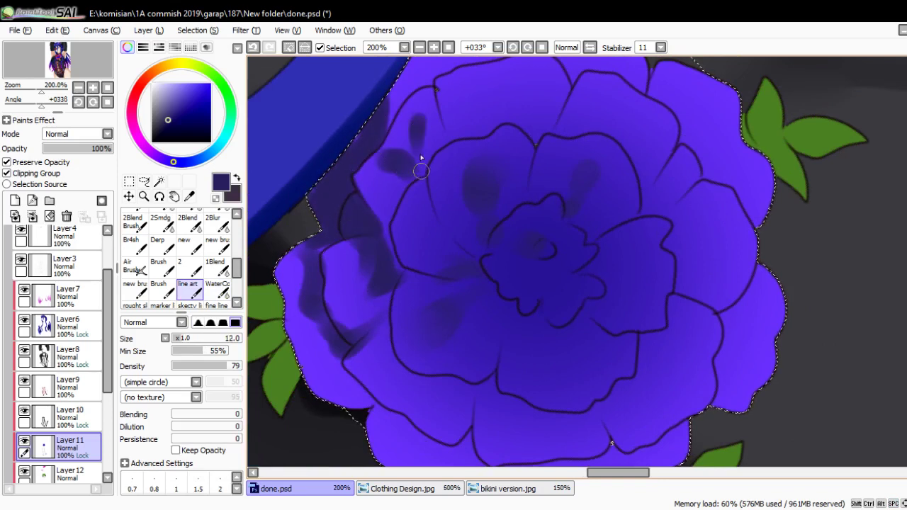
key(c)
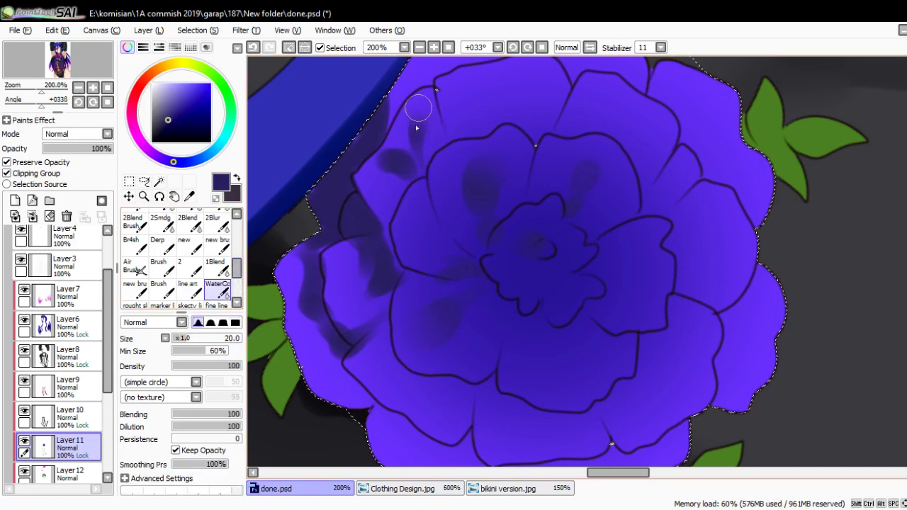
mouse_move(395, 163)
mouse_down()
mouse_move(356, 162)
mouse_move(371, 229)
mouse_move(425, 224)
mouse_move(356, 271)
mouse_up()
- Shade a lower petal's overlap and the right inner petals with line art at sizes 10 and 20, blending with WaterColor at size 20
key(v)
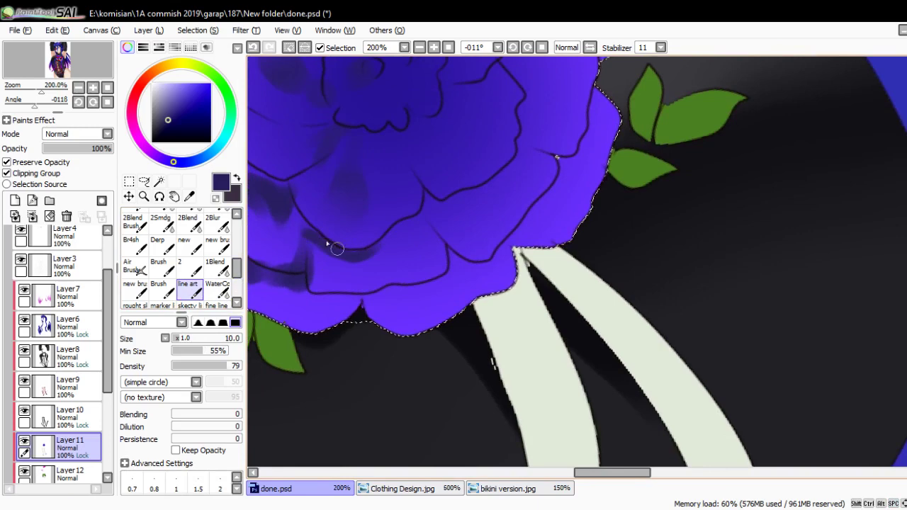
mouse_move(330, 243)
mouse_down()
mouse_move(403, 257)
mouse_move(443, 308)
mouse_move(399, 264)
mouse_move(457, 265)
mouse_up()
key(bracketright)
key(bracketright)
key(bracketright)
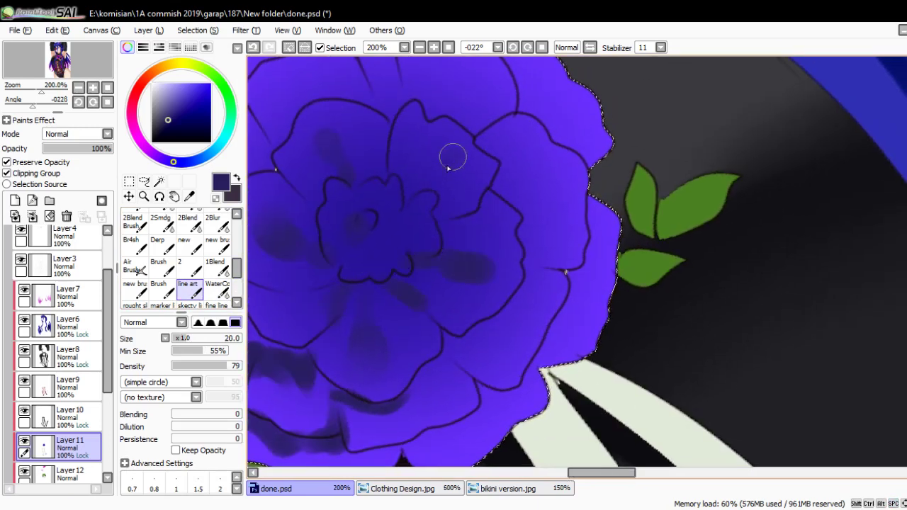
drag(449, 154, 433, 175)
key(bracketright)
click(217, 287)
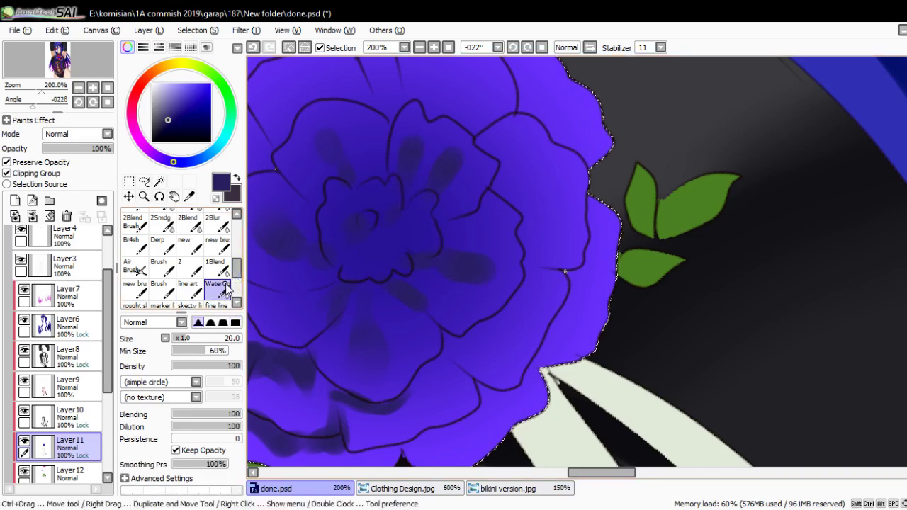
drag(463, 153, 444, 253)
- Paint a dark shadow along the outer rim of the upper-left petals with line art at size 20
click(188, 287)
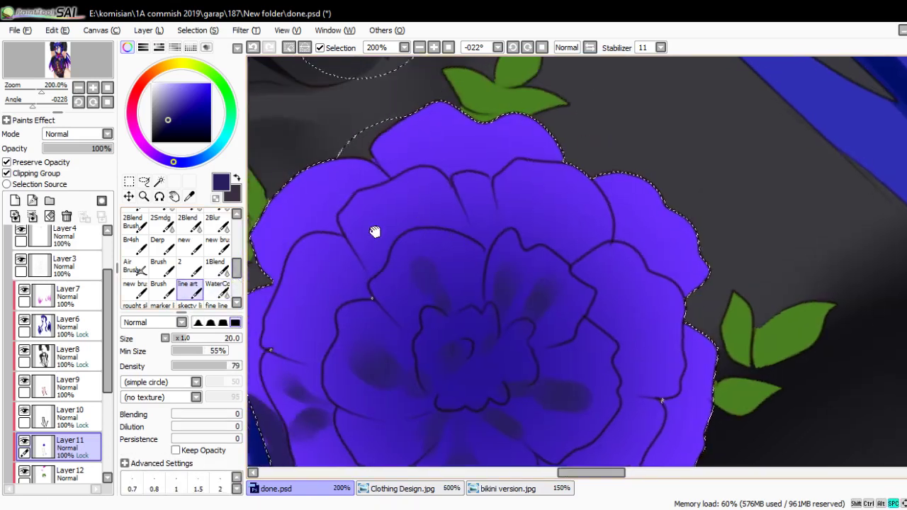
drag(375, 233, 368, 144)
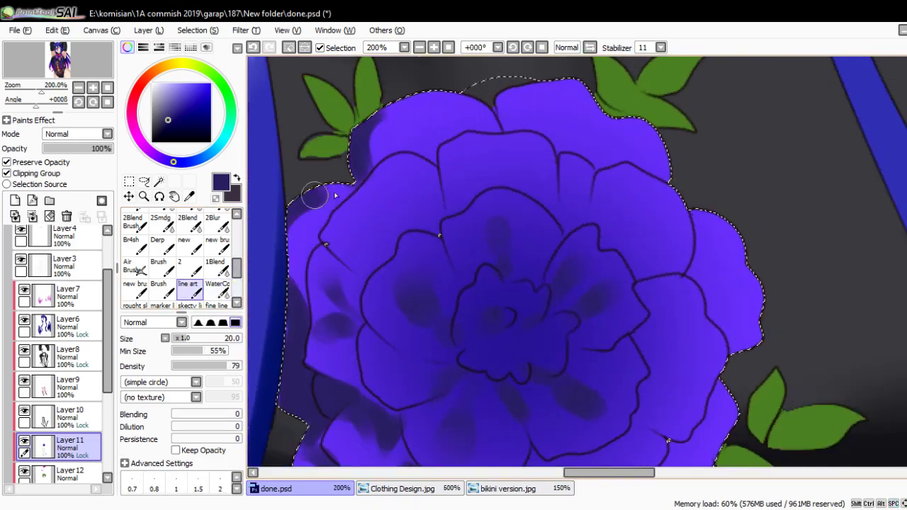
drag(333, 196, 340, 197)
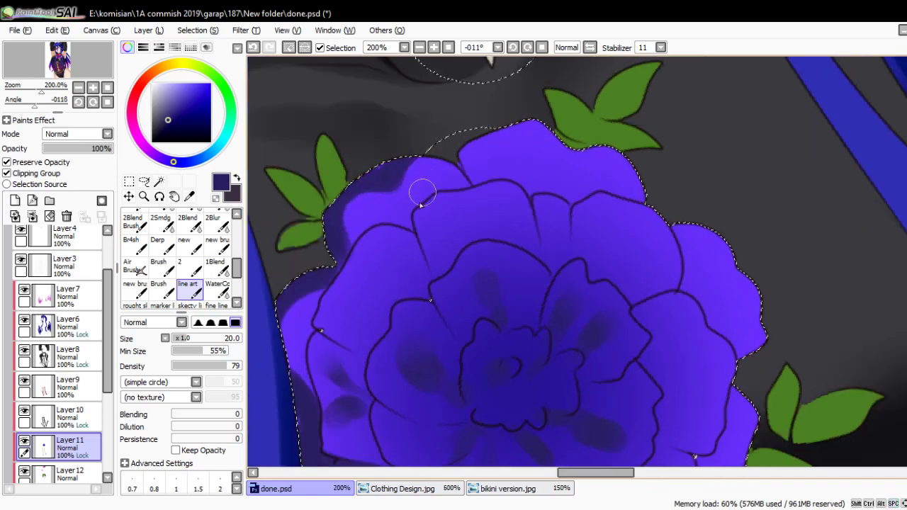
- Add shadow spots to the upper-left middle petals with line art and blend them with the WaterColor brush
mouse_move(354, 280)
mouse_down()
mouse_move(386, 297)
mouse_move(369, 295)
mouse_move(390, 291)
mouse_move(403, 250)
mouse_move(410, 284)
mouse_move(433, 307)
mouse_up()
key(bracketleft)
key(bracketleft)
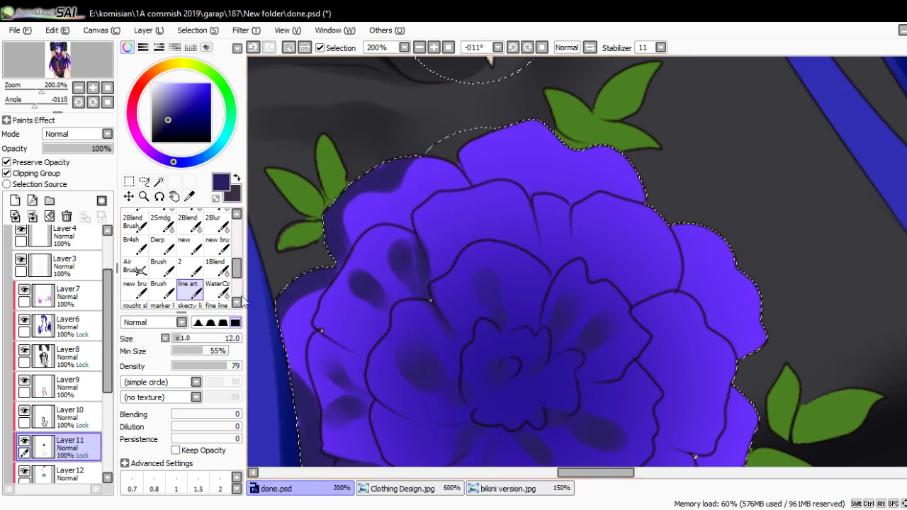
click(217, 289)
drag(356, 281, 351, 269)
scroll(354, 255, down, 2)
- Undo the last stroke and deepen the creases of the left and upper-left petals with line art at sizes 12 and 16
key(n)
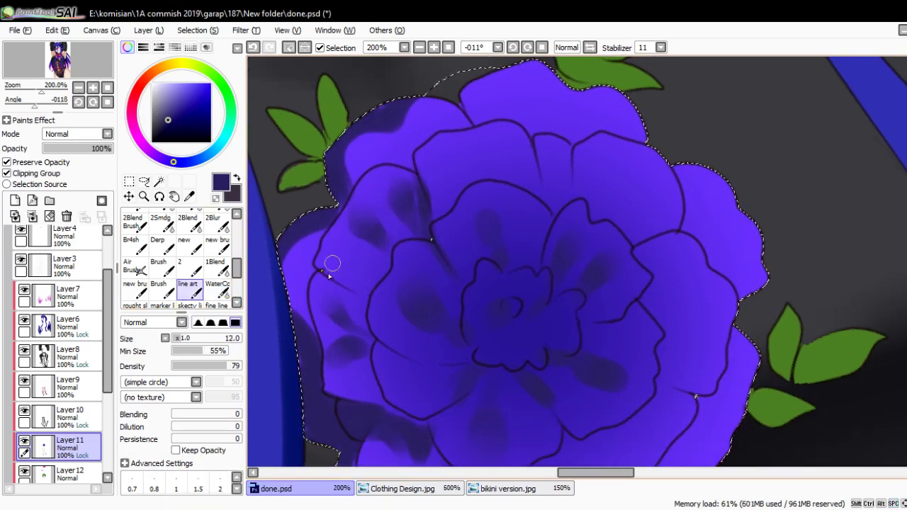
key(ctrl+z)
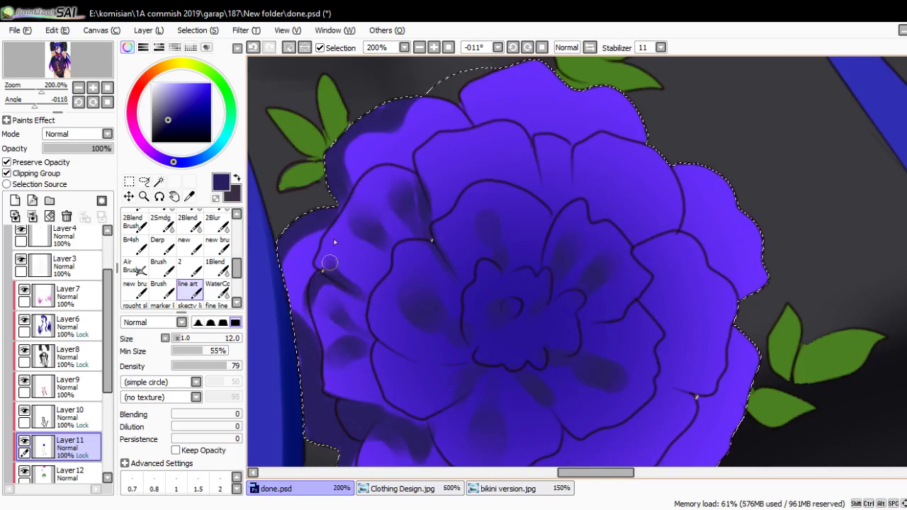
mouse_move(349, 209)
mouse_down()
mouse_move(409, 178)
mouse_move(394, 174)
mouse_move(371, 237)
mouse_up()
key(bracketright)
mouse_move(441, 192)
mouse_down()
mouse_move(471, 169)
mouse_move(457, 168)
mouse_move(516, 189)
mouse_up()
- Paint a thin curved shadow across the left inner petal with line art at size 10
scroll(475, 160, down, 5)
scroll(512, 152, down, 2)
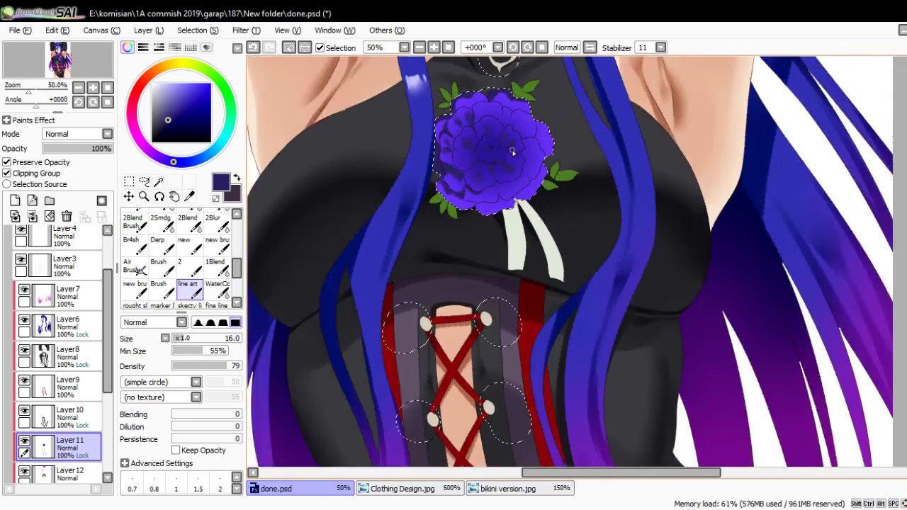
scroll(512, 151, up, 5)
mouse_move(539, 156)
mouse_down()
mouse_move(458, 222)
mouse_move(428, 201)
mouse_up()
key(bracketleft)
key(bracketleft)
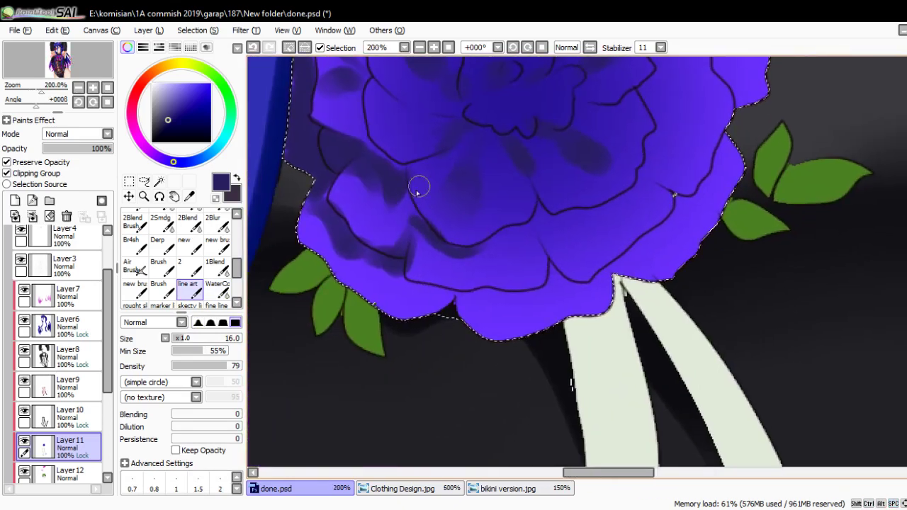
key(bracketleft)
drag(376, 104, 434, 117)
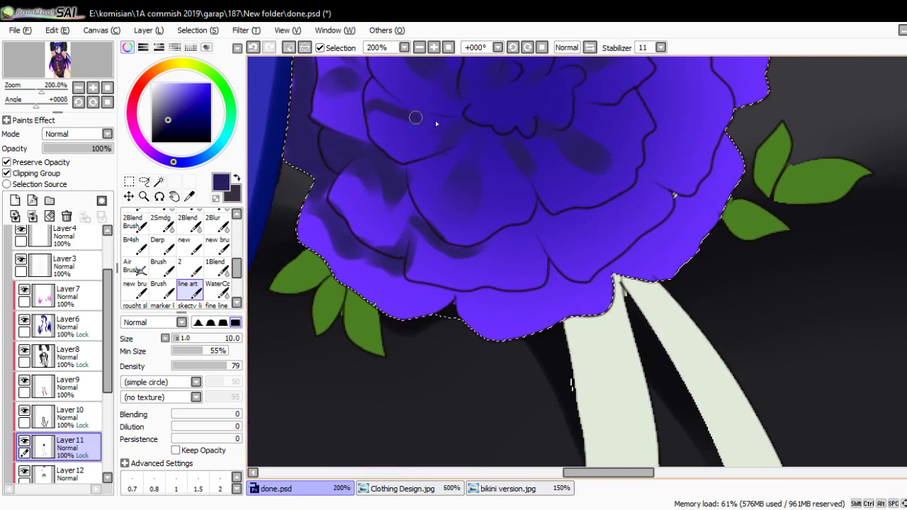
- Paint narrow shadow streaks below the flower centre with line art at size 12 and blend them with WaterColor at size 20
key(bracketright)
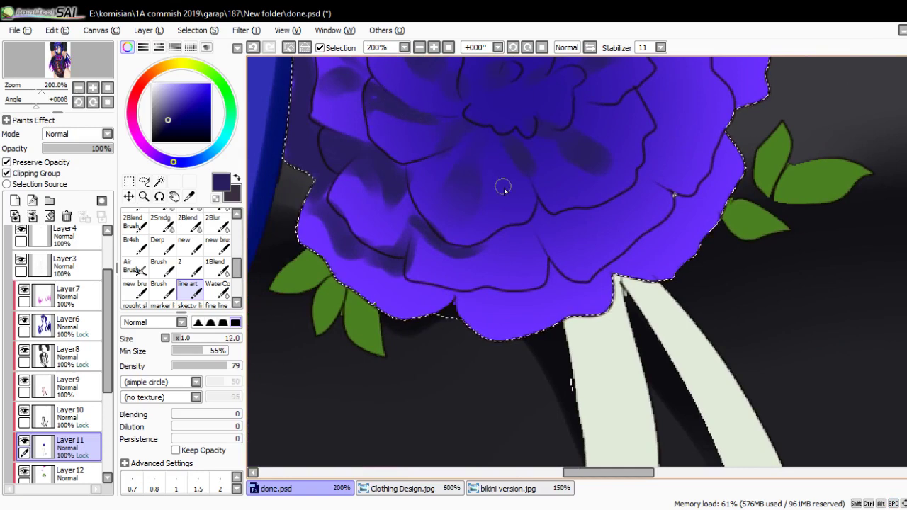
drag(487, 126, 413, 208)
click(218, 287)
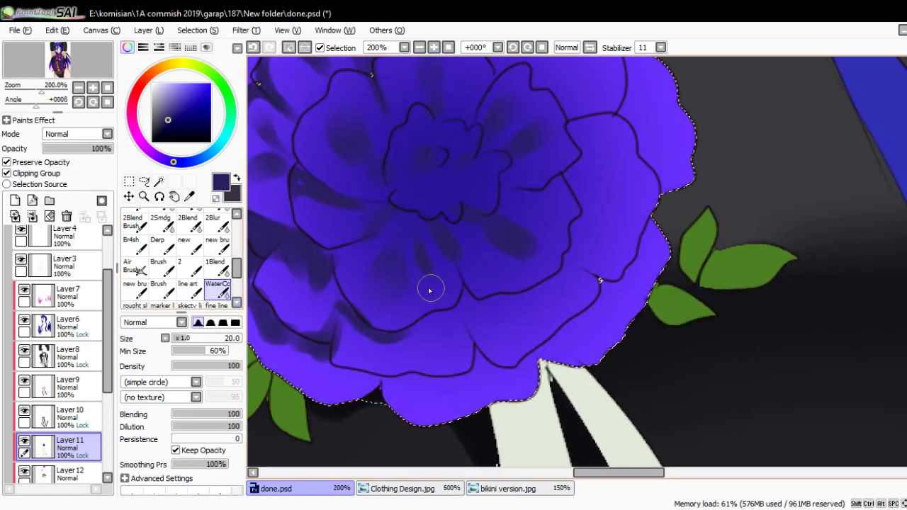
- Shade the overlap between the right inner petals with line art at size 12, rotating the canvas to suit the strokes
key(b)
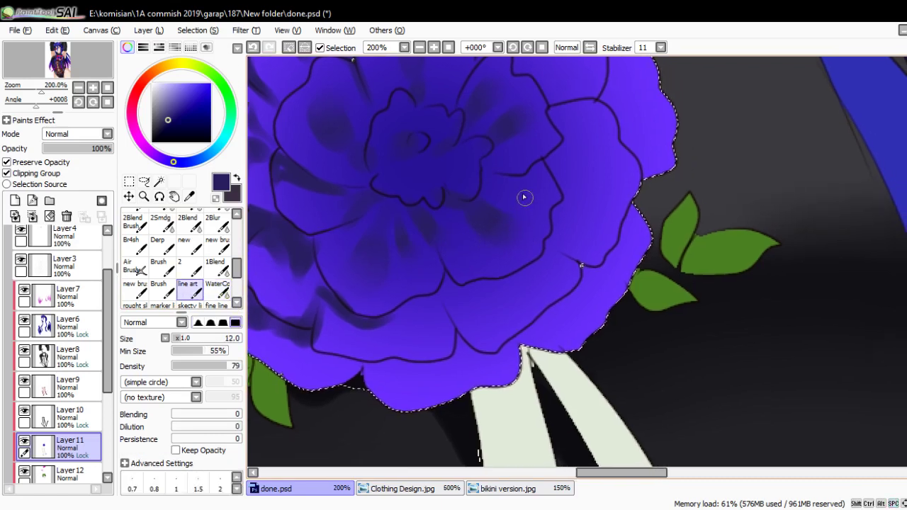
key(Delete)
key(Delete)
key(Delete)
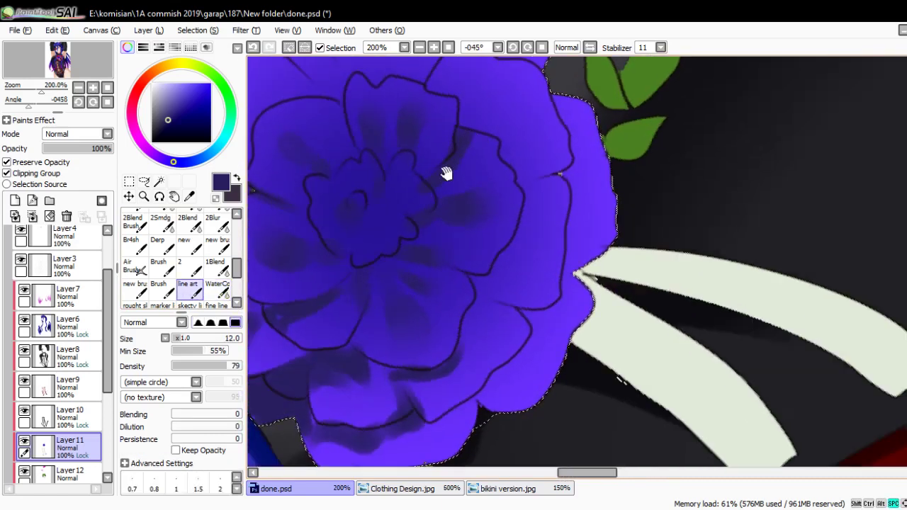
- Paint shadows on the bottom outer petals beneath the petals overlapping them with line art at size 12
mouse_move(454, 163)
mouse_down()
mouse_move(437, 284)
mouse_move(403, 262)
mouse_up()
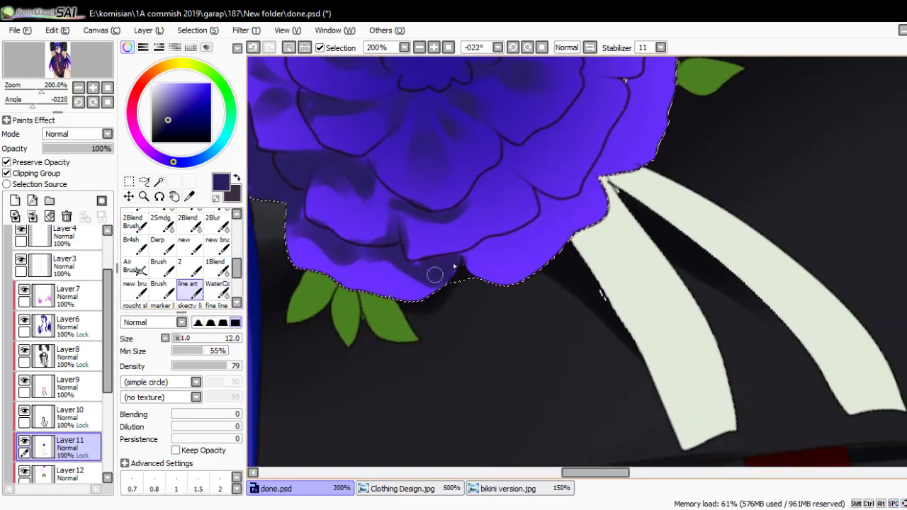
drag(519, 231, 468, 275)
- Shade the lower-right middle petals with line art at sizes 8 to 16 and blend the spots with WaterColor at size 20
key(bracketleft)
key(bracketleft)
key(bracketleft)
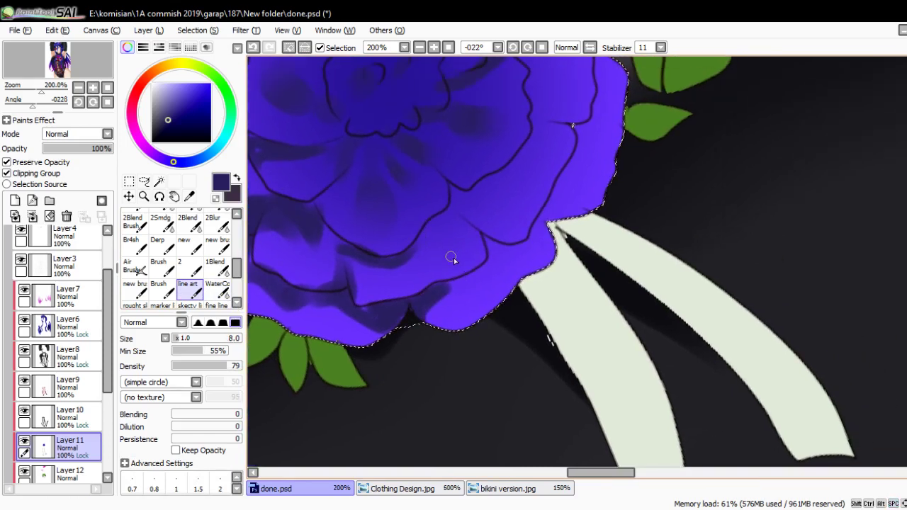
key(bracketright)
key(bracketright)
key(bracketright)
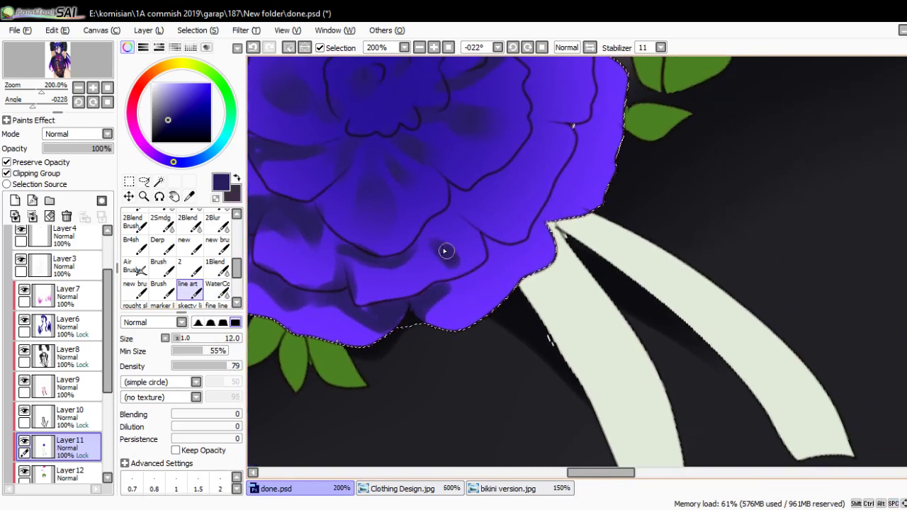
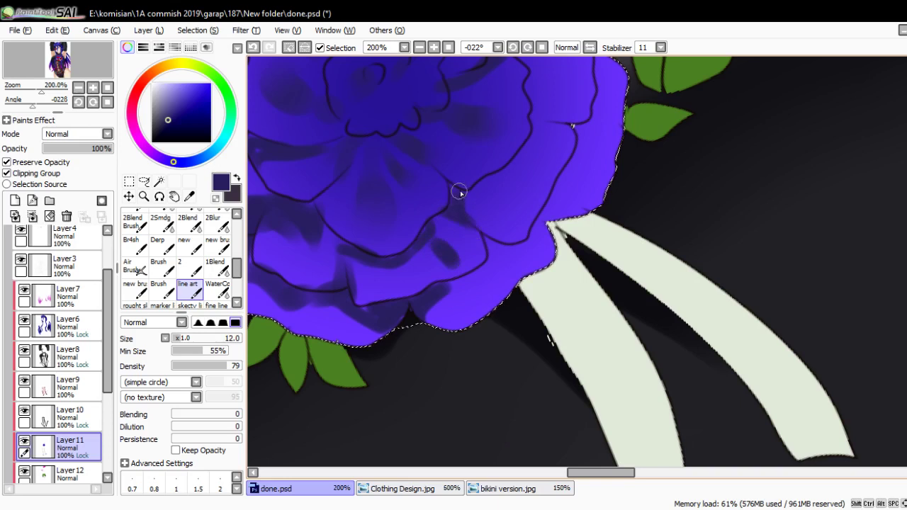
drag(502, 201, 491, 192)
key(bracketright)
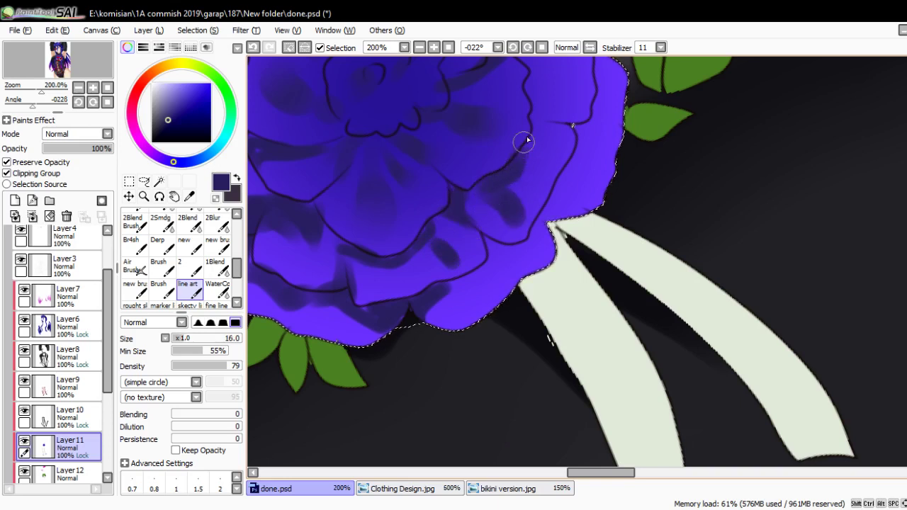
click(226, 292)
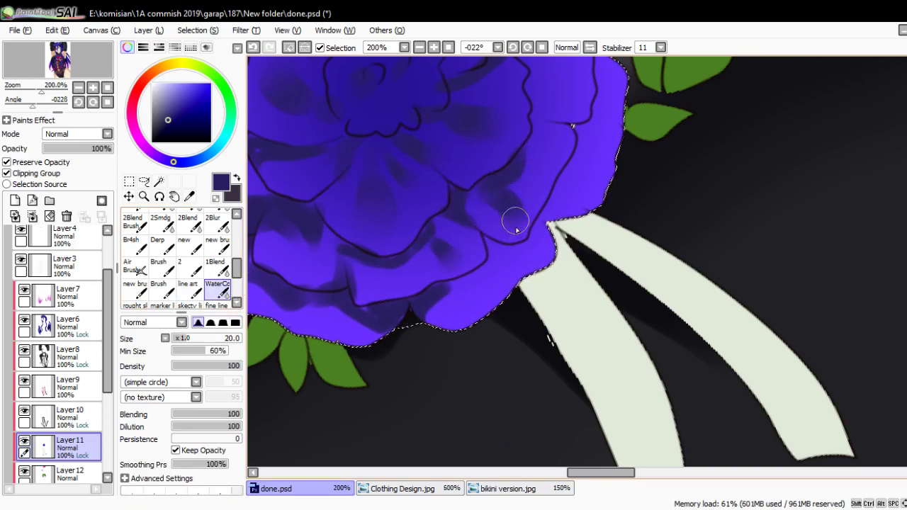
- Shade the outer petals beside the start of the white ribbons with line art
key(n)
mouse_move(516, 230)
mouse_down()
mouse_move(444, 217)
mouse_move(496, 259)
mouse_move(431, 239)
mouse_move(516, 208)
mouse_move(494, 263)
mouse_move(452, 192)
mouse_move(502, 211)
mouse_move(399, 218)
mouse_up()
key(bracketleft)
key(bracketleft)
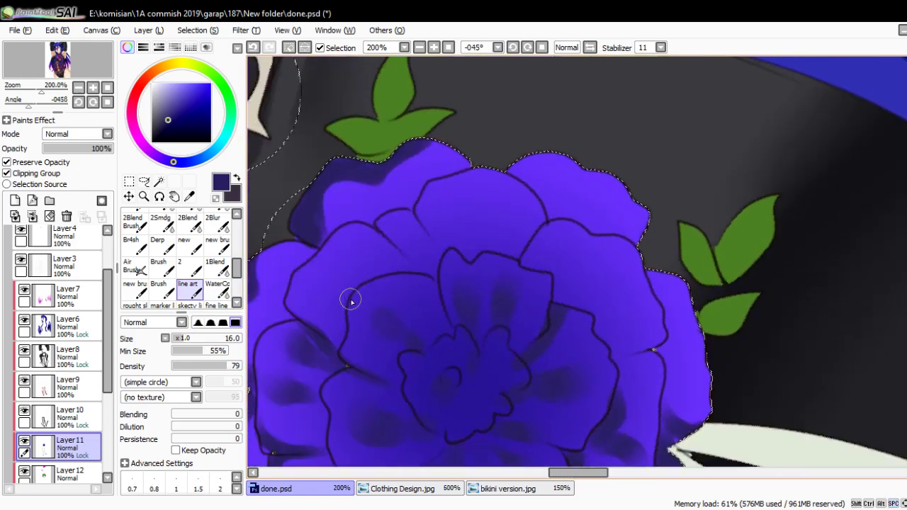
- Paint a crescent shadow and dark spots on the upper middle petals, increasing line art to size 25
key(bracketright)
key(bracketright)
mouse_move(350, 315)
mouse_down()
mouse_move(367, 278)
mouse_move(342, 296)
mouse_move(363, 272)
mouse_move(355, 252)
mouse_move(399, 269)
mouse_move(395, 236)
mouse_up()
key(bracketright)
drag(448, 183, 435, 239)
mouse_move(459, 185)
mouse_down()
mouse_move(439, 248)
mouse_move(438, 225)
mouse_move(475, 231)
mouse_move(498, 217)
mouse_move(465, 259)
mouse_up()
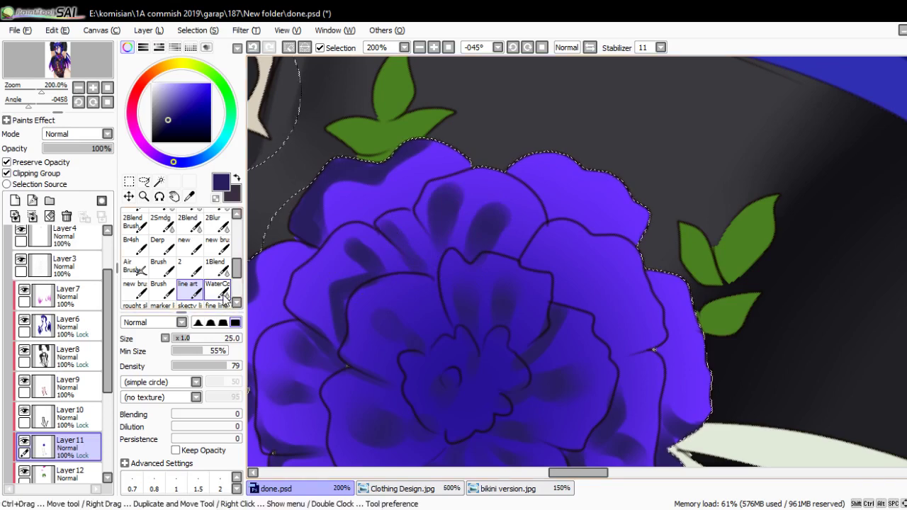
- Blend the new shadow spots on the upper middle petals with the WaterColor brush at size 25
click(217, 289)
key(bracketright)
mouse_move(495, 232)
mouse_down()
mouse_move(495, 209)
mouse_move(464, 205)
mouse_move(449, 181)
mouse_up()
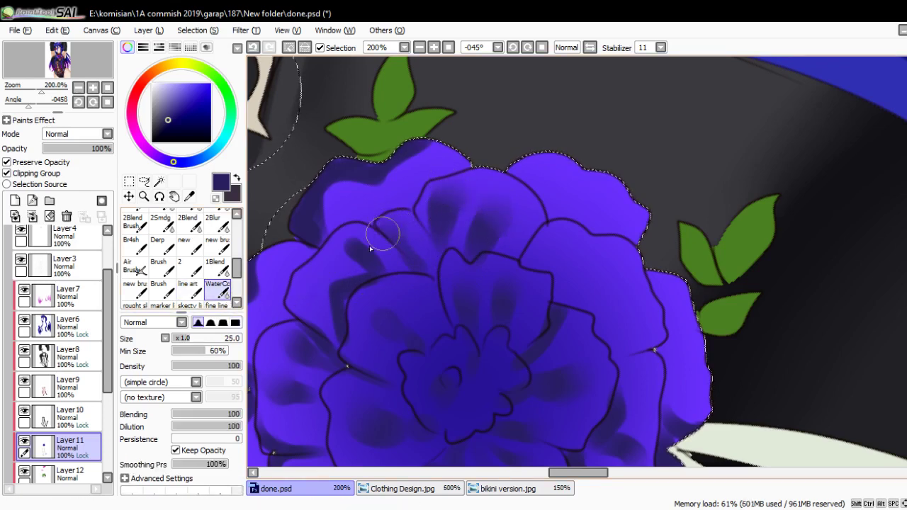
drag(430, 235, 447, 135)
- Paint shadows along the rim of the upper-right outer petal with line art at size 25, then reduce the brush to 12
key(n)
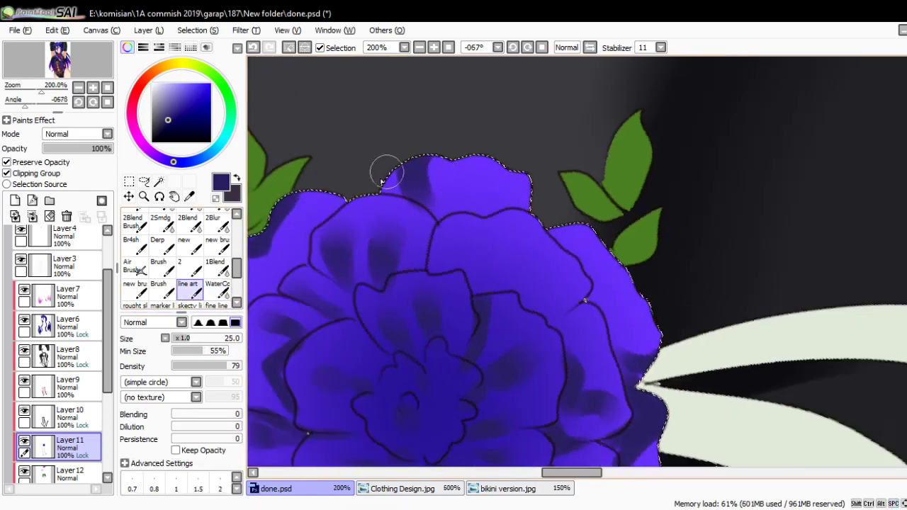
mouse_move(494, 208)
mouse_down()
mouse_move(415, 197)
mouse_move(396, 236)
mouse_move(356, 262)
mouse_up()
key(bracketleft)
key(bracketleft)
key(bracketleft)
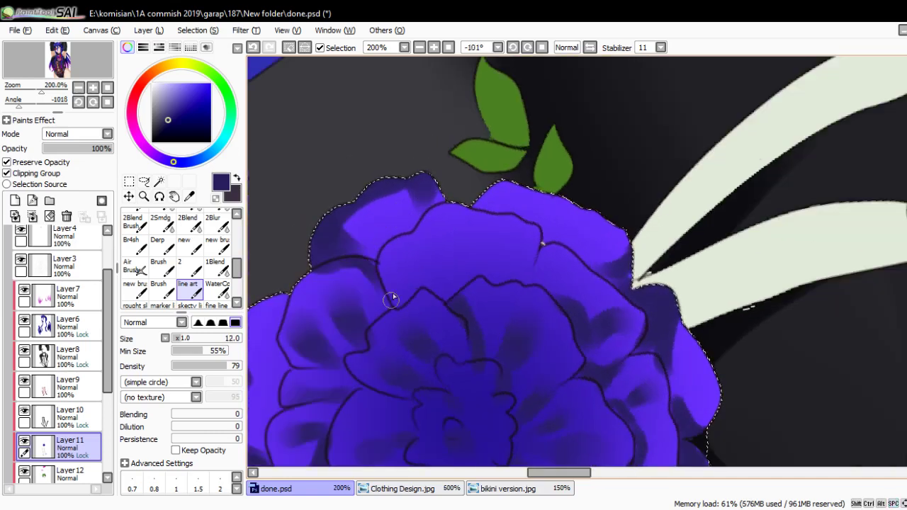
- Paint dark shadow spots on the upper middle petal with line art at size 14 and blend them with the WaterColor brush
key(bracketright)
mouse_move(449, 229)
mouse_down()
mouse_move(439, 272)
mouse_move(430, 296)
mouse_up()
drag(399, 265, 422, 297)
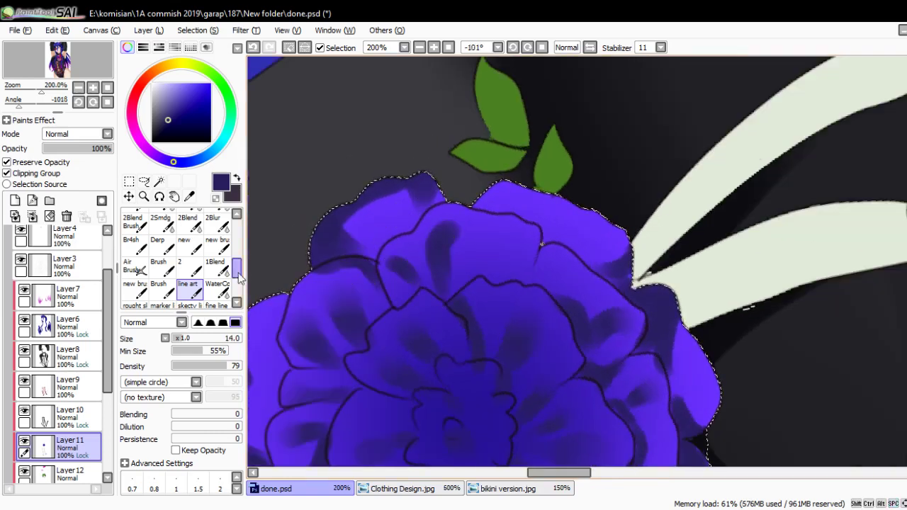
click(218, 287)
mouse_move(455, 237)
mouse_down()
mouse_move(479, 157)
mouse_move(483, 223)
mouse_move(451, 217)
mouse_move(460, 248)
mouse_move(449, 222)
mouse_move(451, 253)
mouse_up()
- Add small spots to the upper middle petal and rim shading behind it with line art at size 14, then blend with WaterColor at size 25
key(n)
key(bracketright)
key(bracketright)
key(bracketleft)
key(bracketleft)
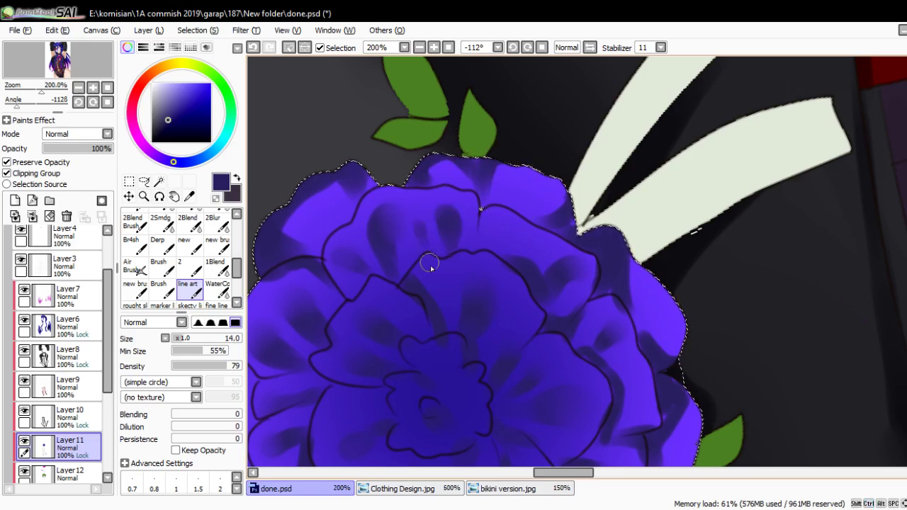
click(228, 296)
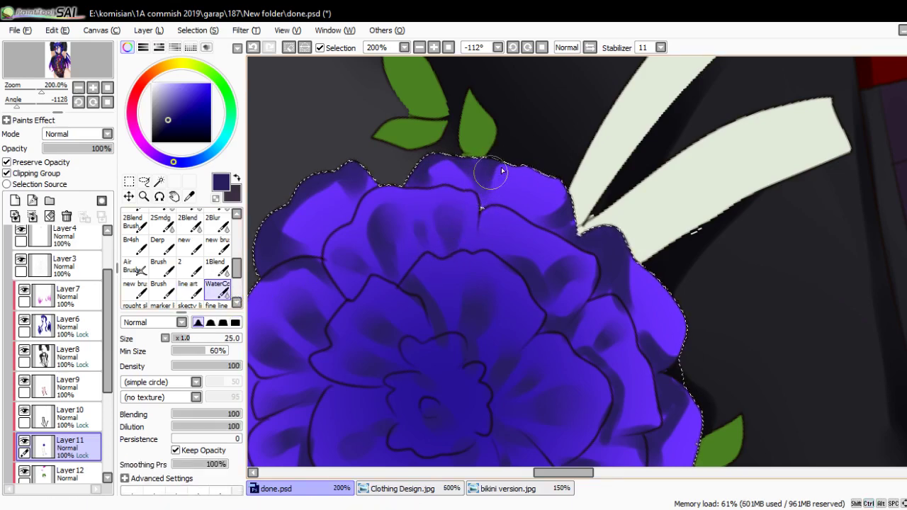
- Paint a muted brown shadow over the lower half of the collar's ring ornament with line art at size 35
scroll(496, 162, down, 4)
drag(512, 195, 581, 306)
scroll(516, 96, up, 3)
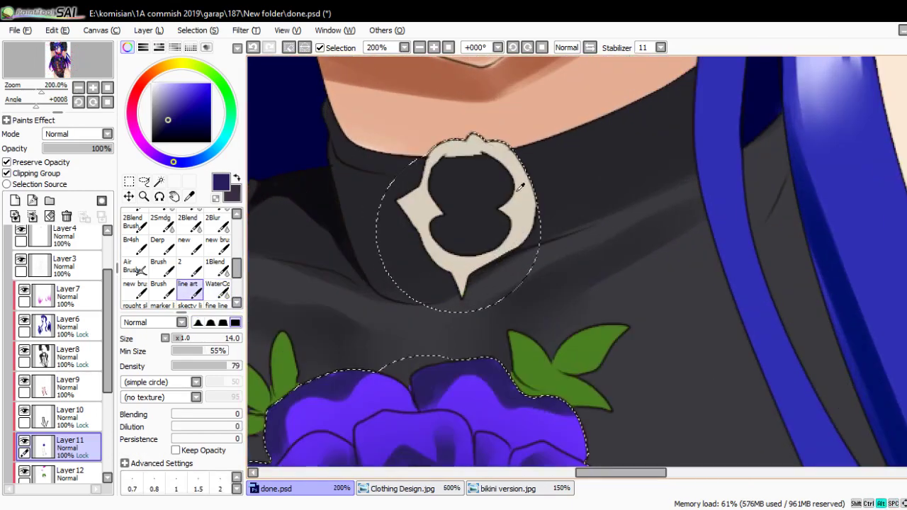
alt+click(521, 186)
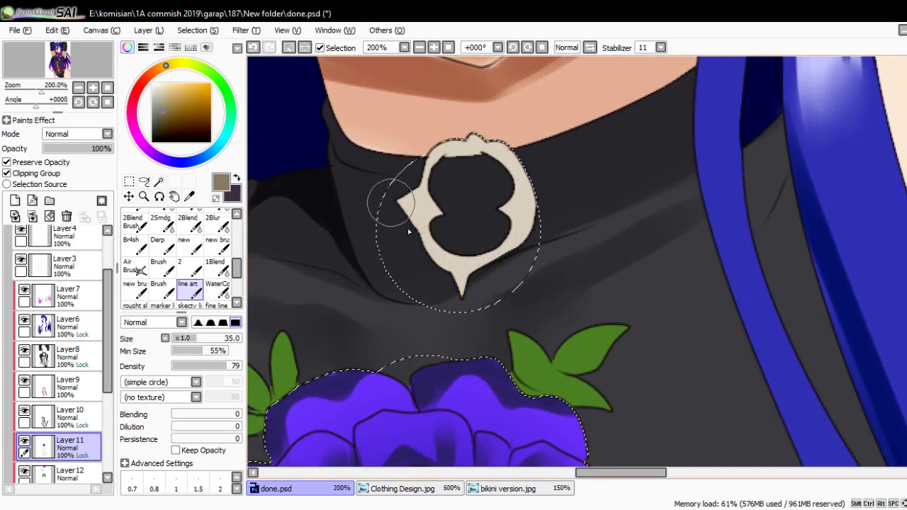
mouse_move(408, 228)
mouse_down()
mouse_move(496, 213)
mouse_move(439, 227)
mouse_up()
- Deepen the collar ornament's shadow with a darker brown and blend it using the WaterColor brush at size 25
click(236, 177)
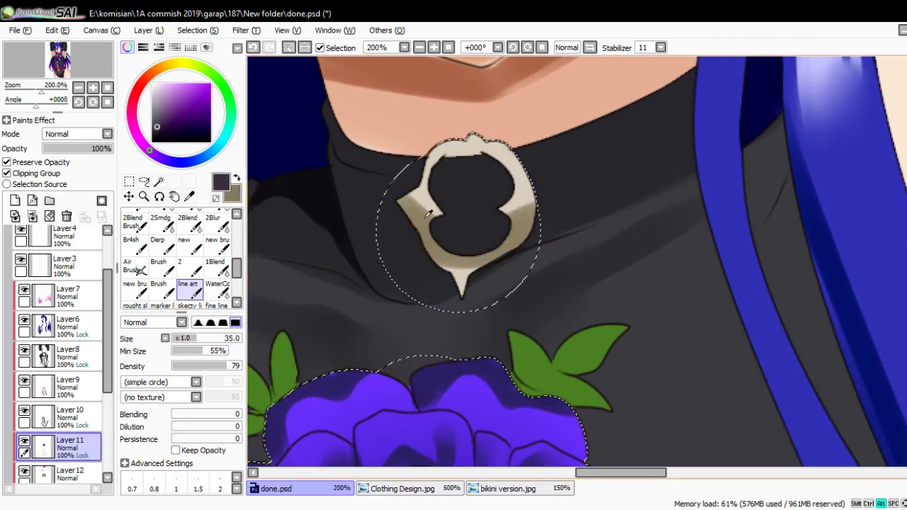
alt+click(419, 214)
click(160, 127)
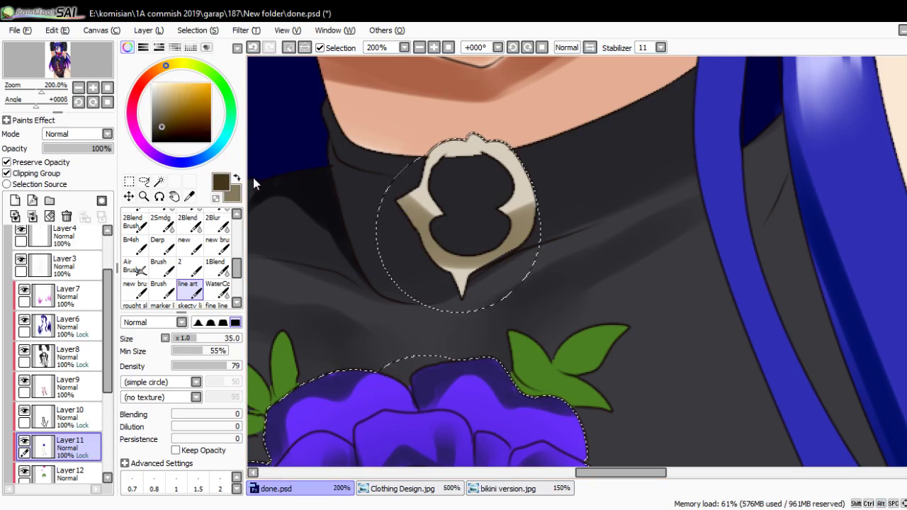
click(156, 128)
key(bracketleft)
key(bracketleft)
key(bracketleft)
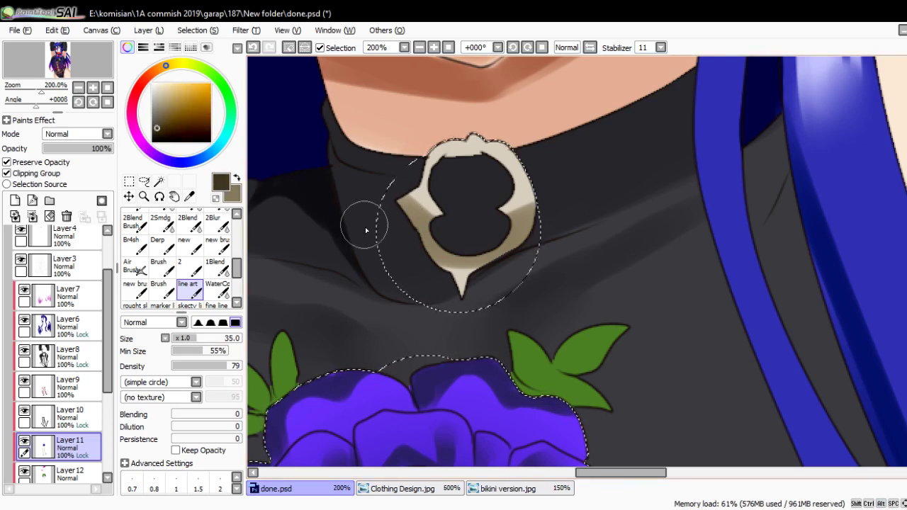
click(217, 287)
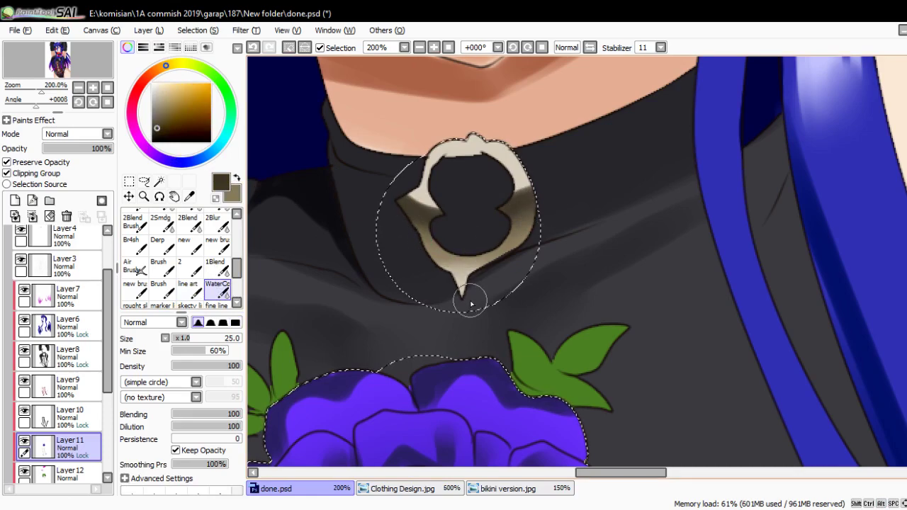
- Shade the cream segments of the waist strap's left ring in dark brown with line art at size 25
scroll(471, 304, down, 3)
drag(471, 303, 550, 179)
scroll(445, 229, up, 3)
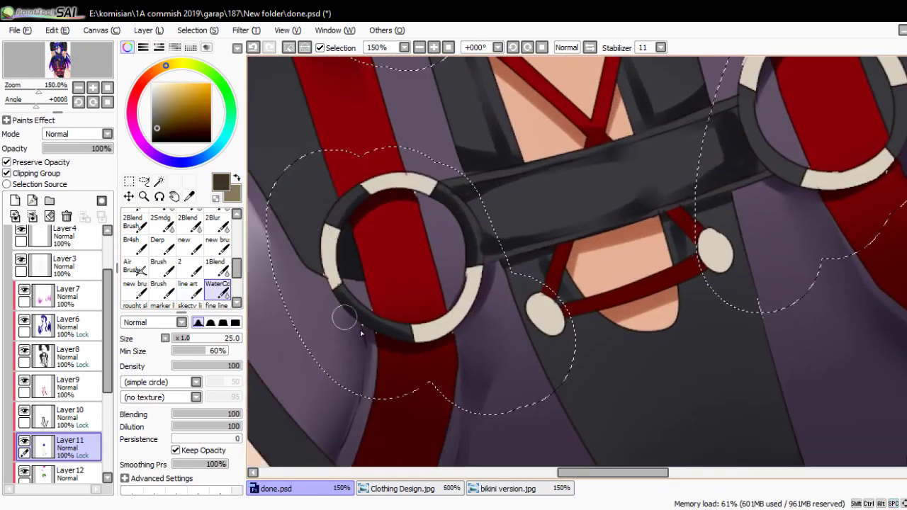
click(188, 286)
mouse_move(319, 223)
mouse_down()
mouse_move(390, 347)
mouse_move(421, 345)
mouse_move(454, 259)
mouse_up()
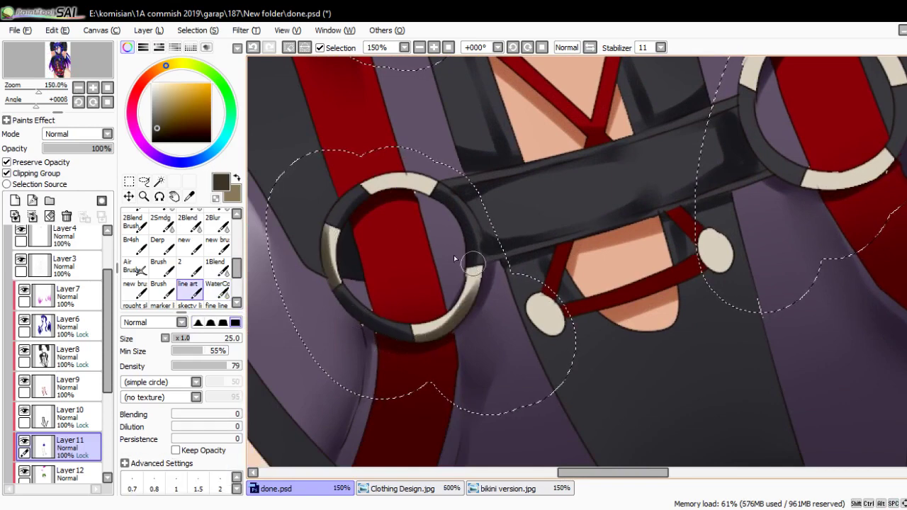
- Shade the cream segments of the waist strap's right ring in dark brown with line art at size 25
drag(435, 202, 405, 196)
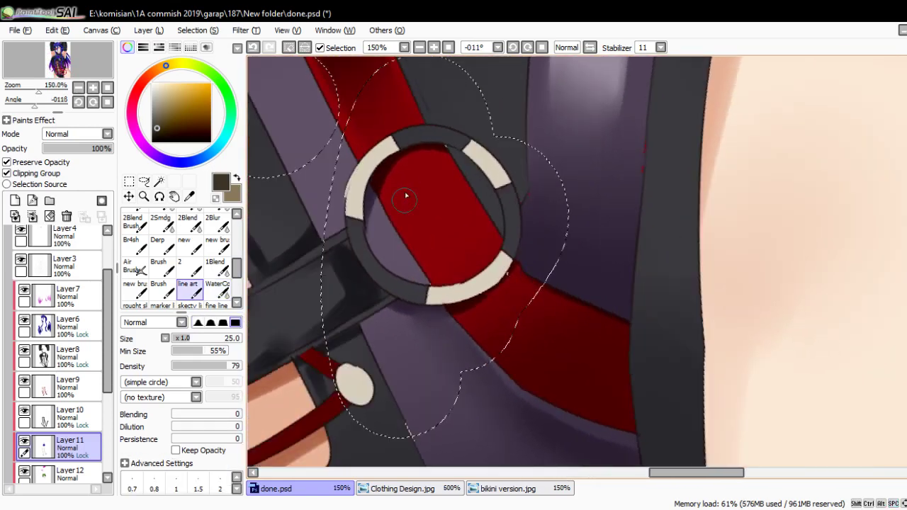
drag(366, 227, 401, 147)
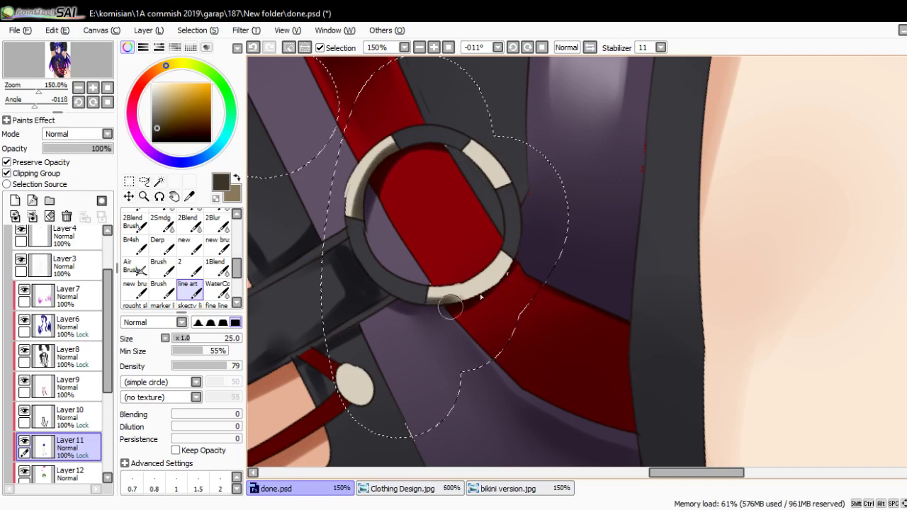
drag(516, 209, 493, 208)
- Reset the canvas rotation and clear the selection around the flower, ornament and rings
scroll(494, 208, down, 3)
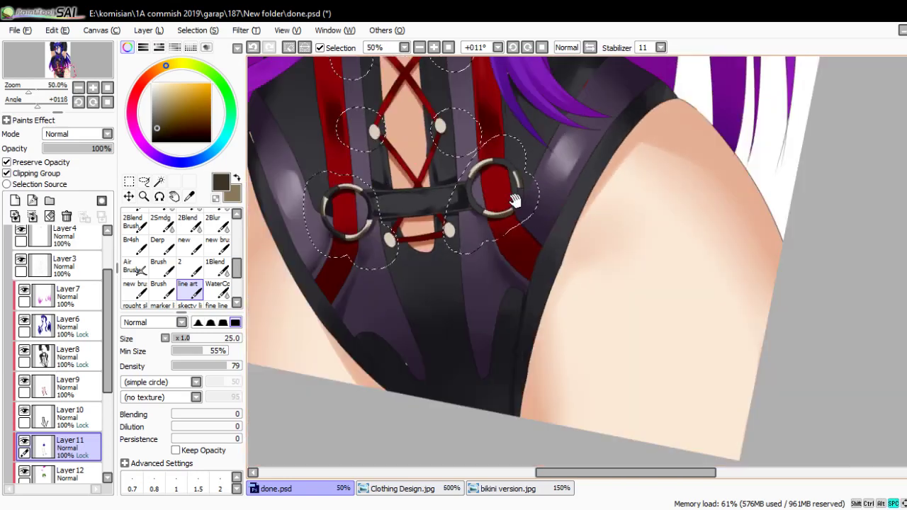
scroll(514, 200, down, 2)
drag(595, 206, 468, 334)
scroll(493, 262, down, 1)
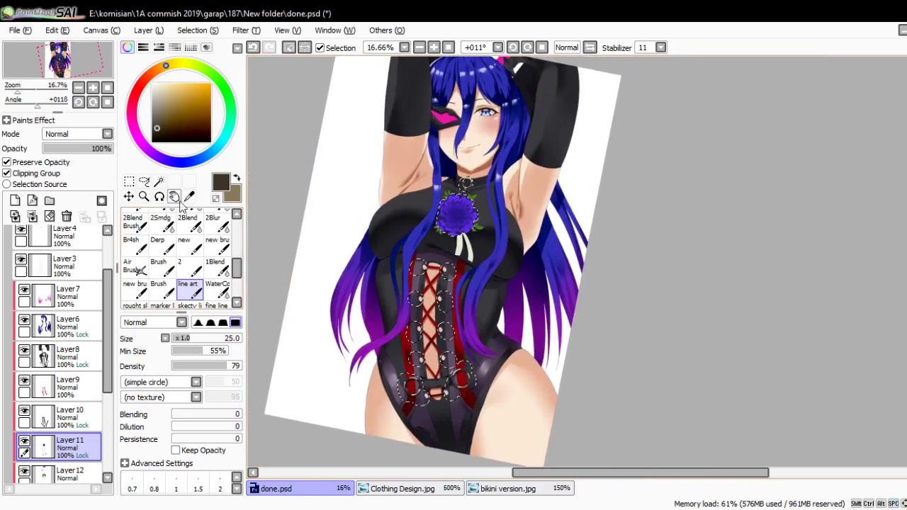
drag(407, 176, 400, 211)
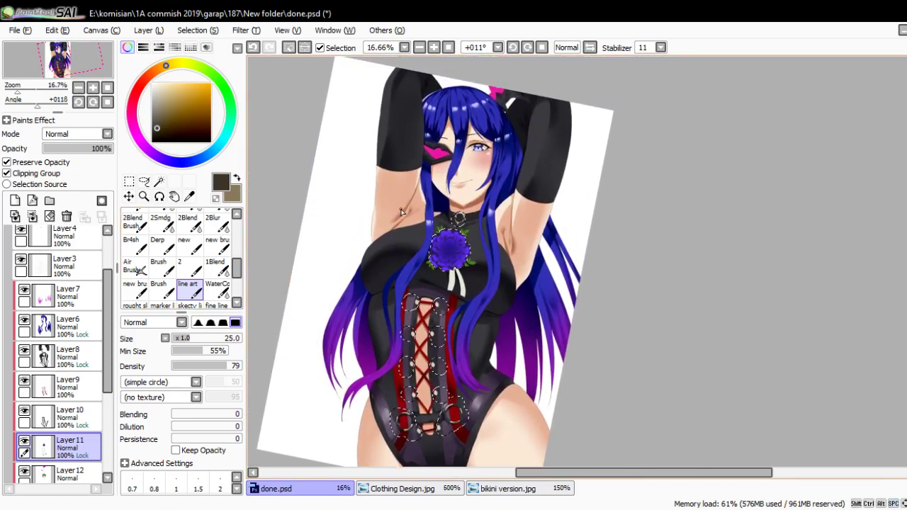
key(Home)
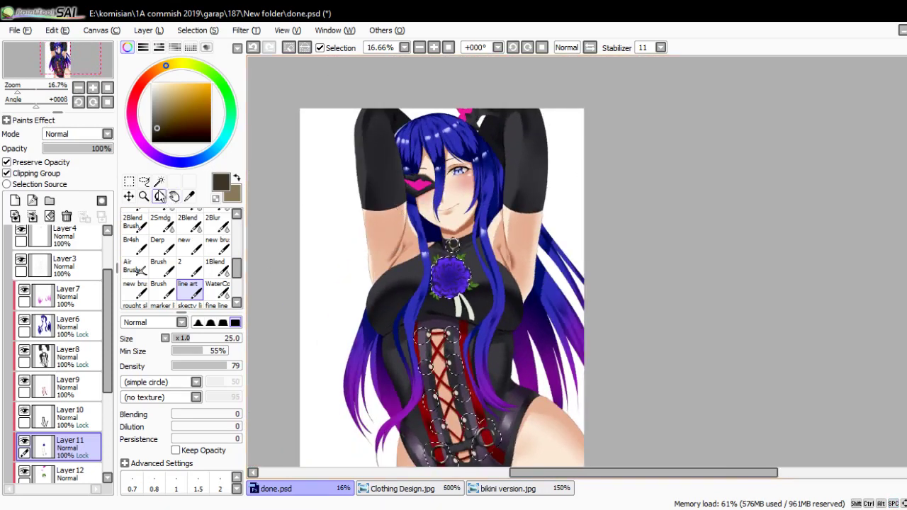
click(129, 181)
key(ctrl+d)
- Toggle the visibility of Layer11 and Layer12 to check which outfit details each one holds
drag(392, 247, 343, 194)
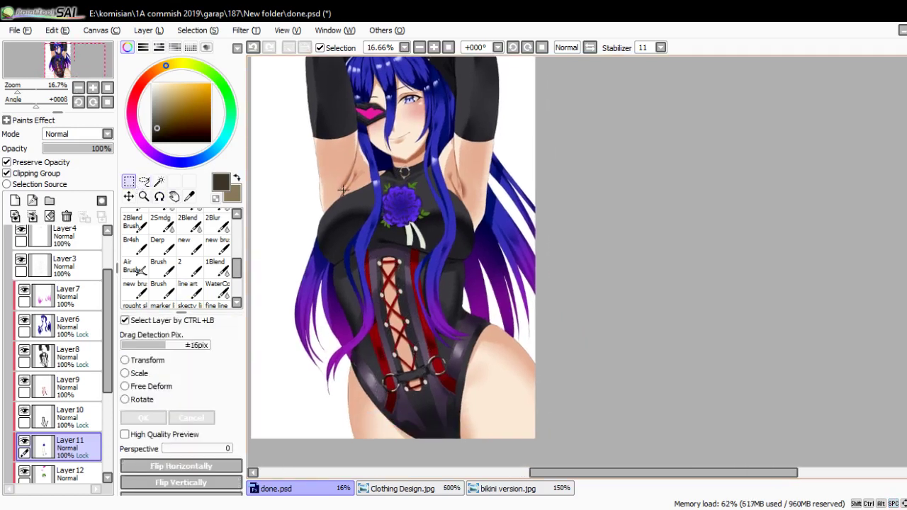
scroll(347, 272, up, 4)
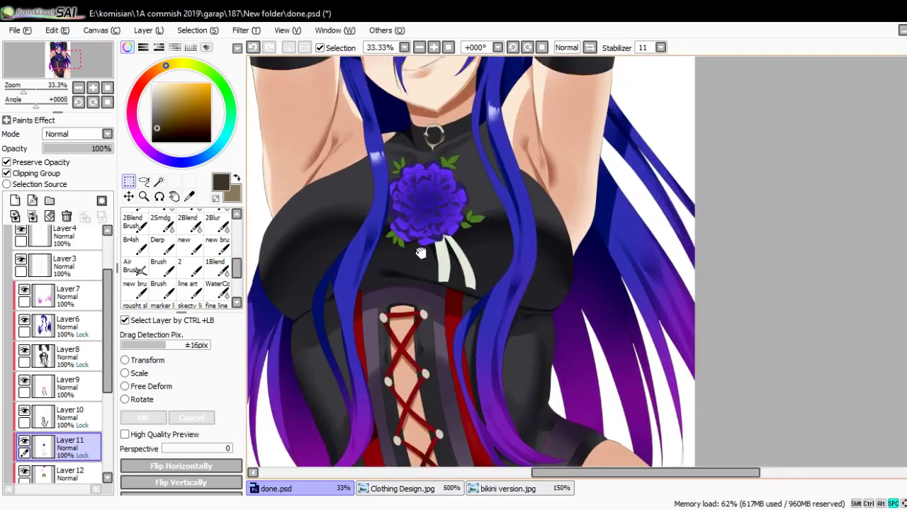
scroll(379, 240, down, 2)
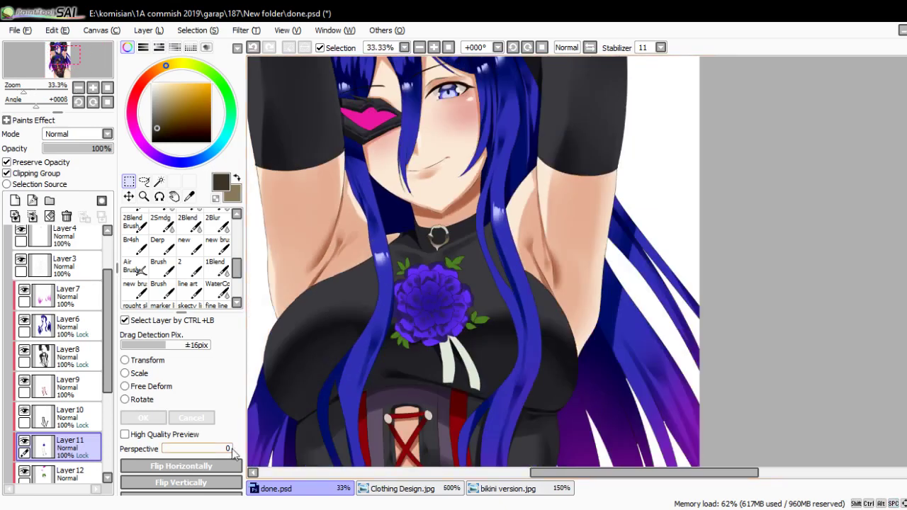
scroll(56, 354, down, 3)
click(24, 398)
click(24, 398)
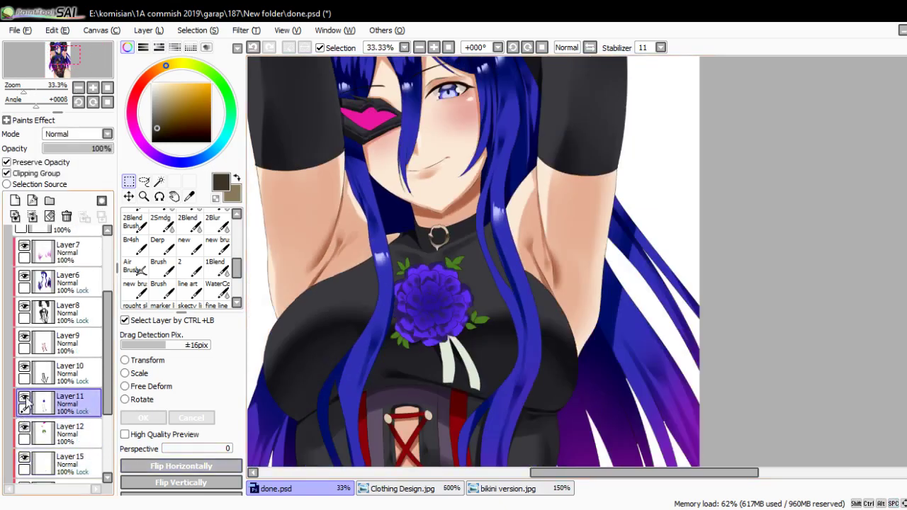
scroll(446, 352, down, 1)
drag(447, 352, 459, 253)
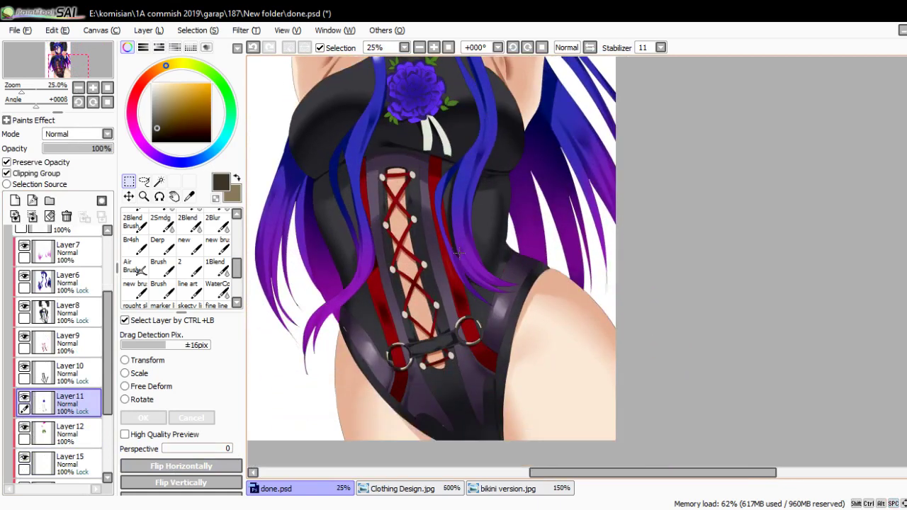
click(24, 428)
click(24, 428)
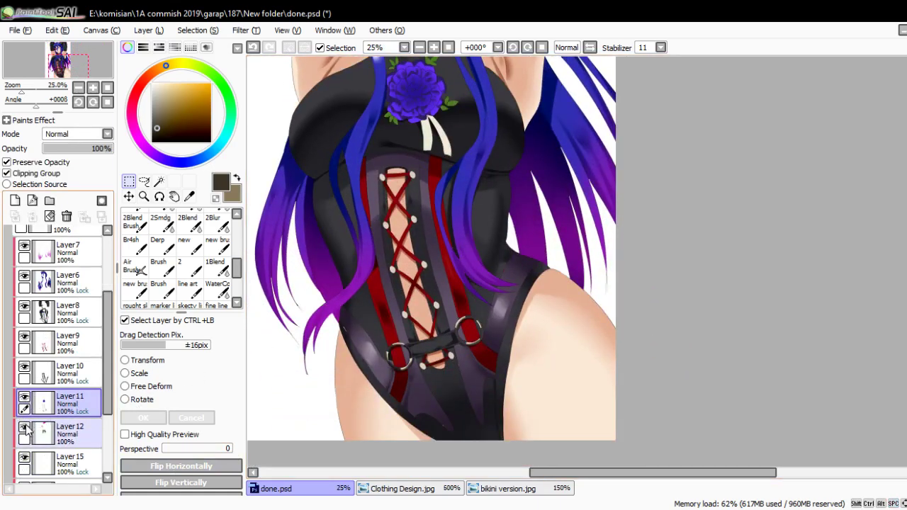
- Make Layer12 active, load its painted areas as the selection, and choose the line art brush for the white ribbons
click(59, 430)
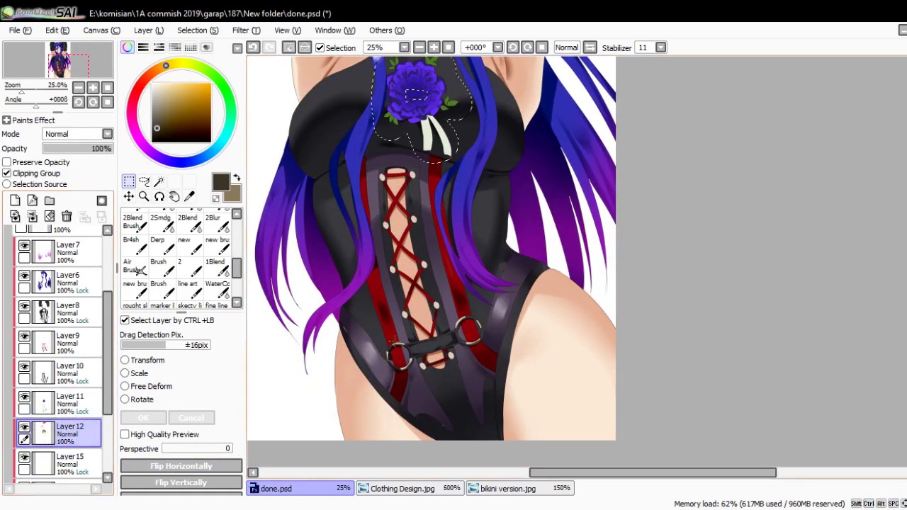
click(187, 288)
scroll(424, 192, up, 2)
drag(424, 192, 405, 156)
scroll(406, 156, down, 1)
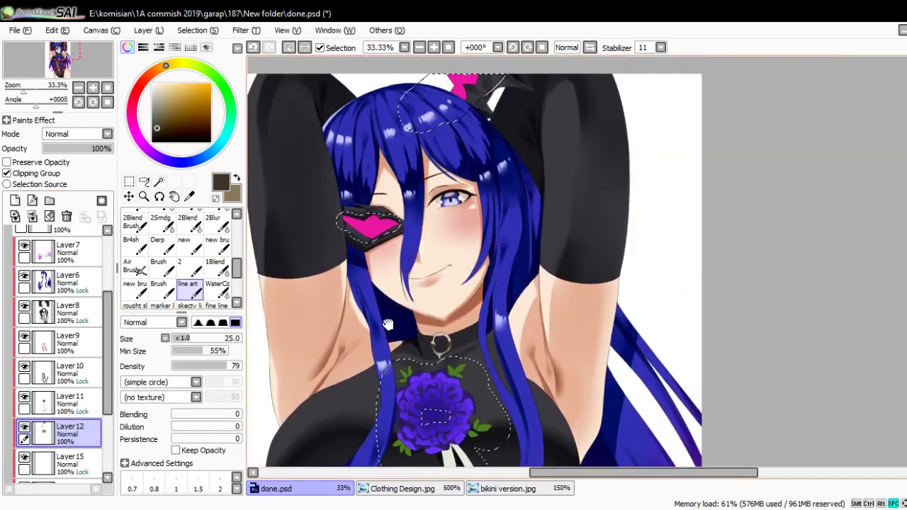
scroll(382, 212, up, 3)
scroll(381, 265, down, 4)
scroll(381, 265, up, 3)
scroll(382, 265, down, 2)
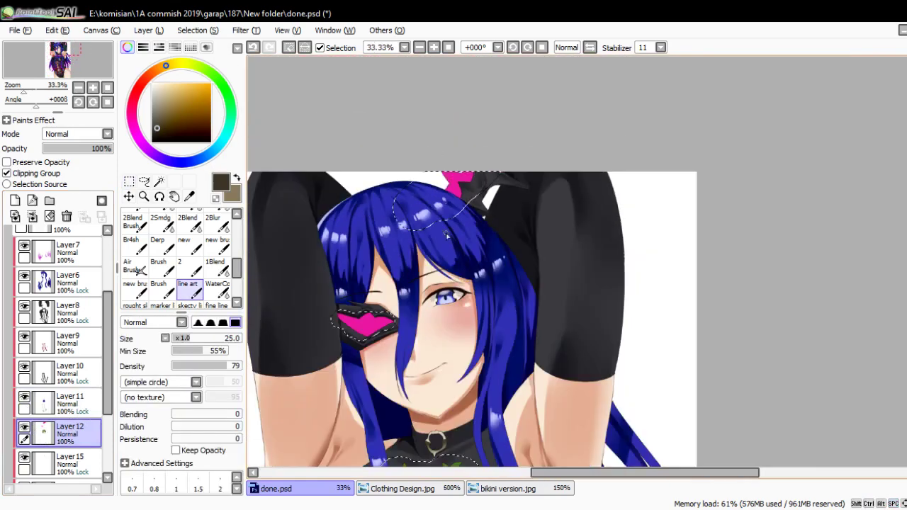
scroll(381, 264, down, 2)
scroll(433, 264, up, 2)
scroll(428, 267, up, 2)
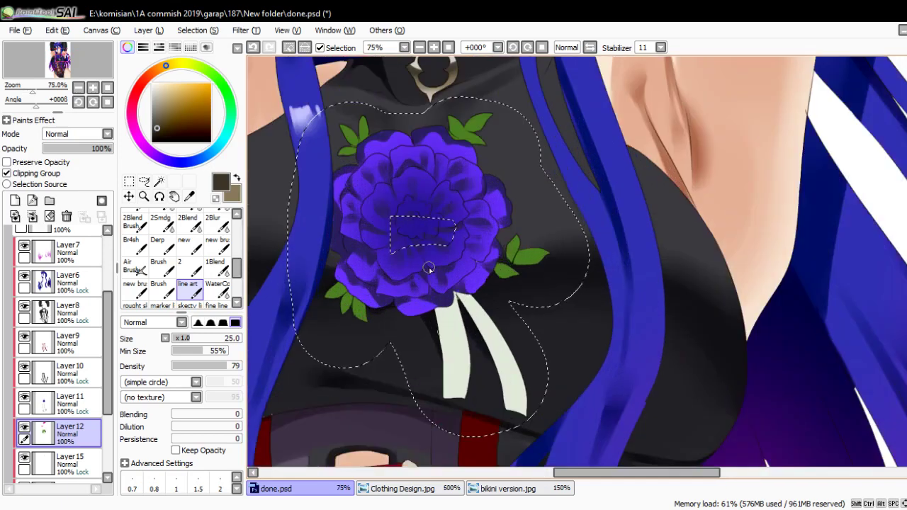
scroll(429, 267, down, 2)
scroll(434, 257, up, 3)
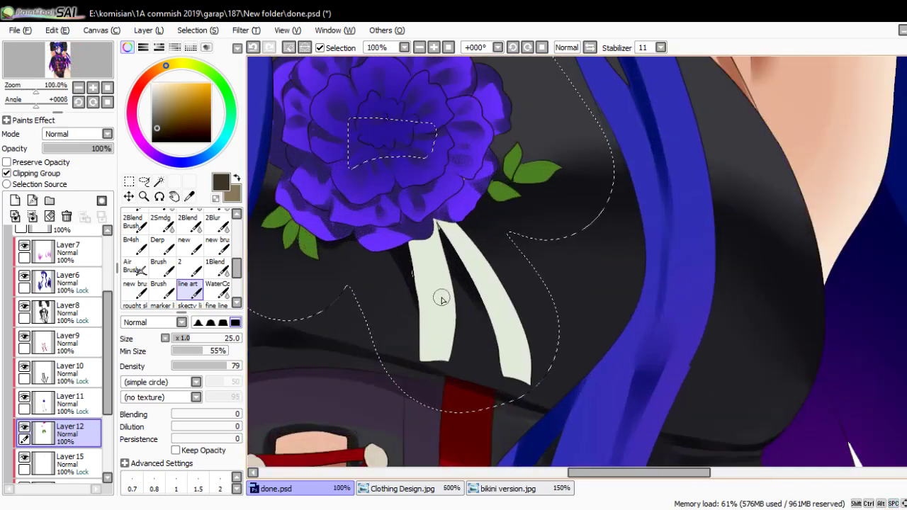
- Paint grey-green shadows on the upper parts and edges of both white ribbons with line art at size 50
alt+click(426, 282)
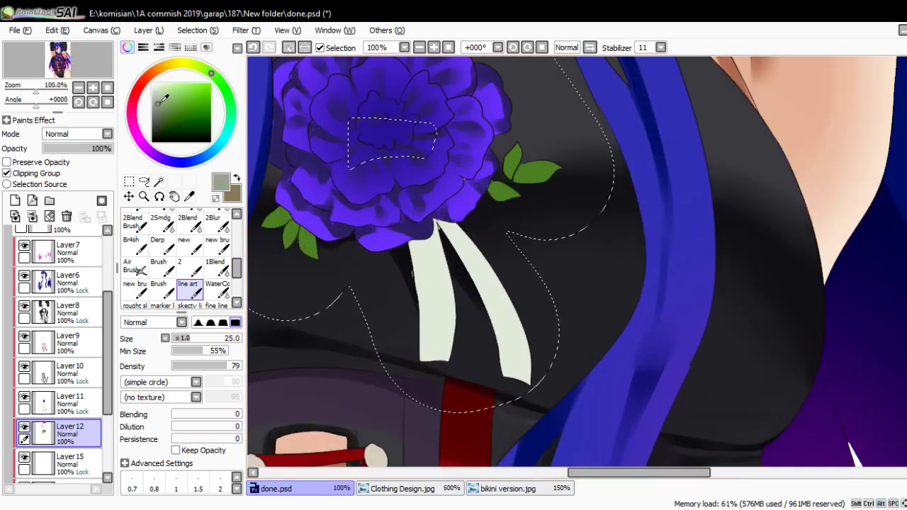
alt+click(378, 223)
key(])
key(])
key(])
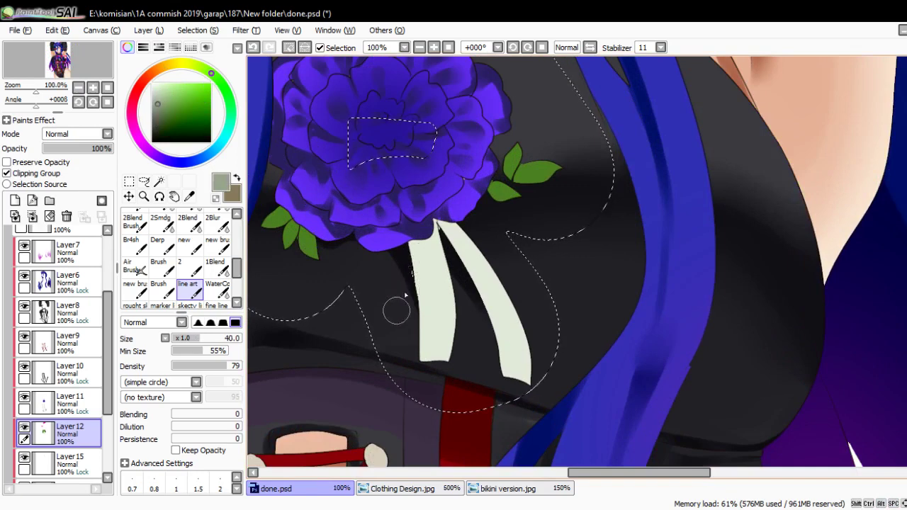
mouse_move(390, 308)
mouse_down()
mouse_move(487, 273)
mouse_move(497, 232)
mouse_move(466, 223)
mouse_move(420, 249)
mouse_up()
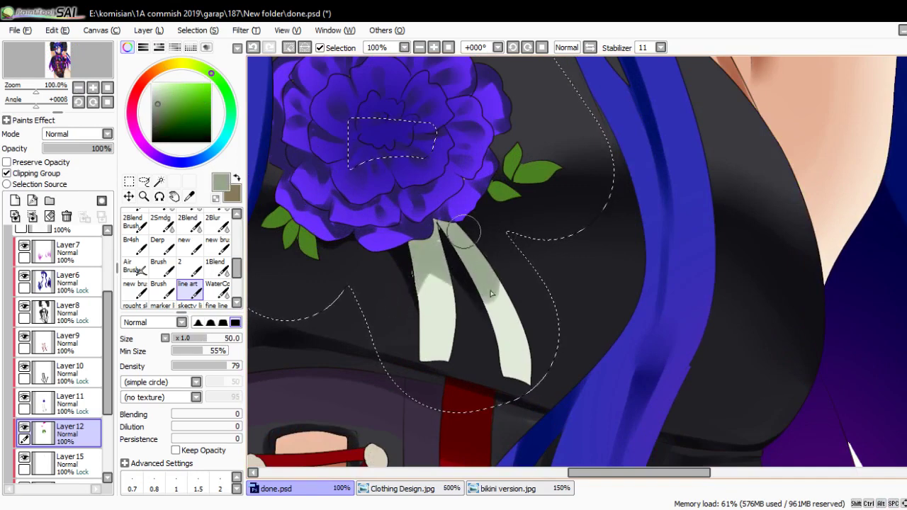
drag(491, 294, 507, 357)
- Clear the selection on Layer12 and review the shading across the whole figure
scroll(489, 298, down, 4)
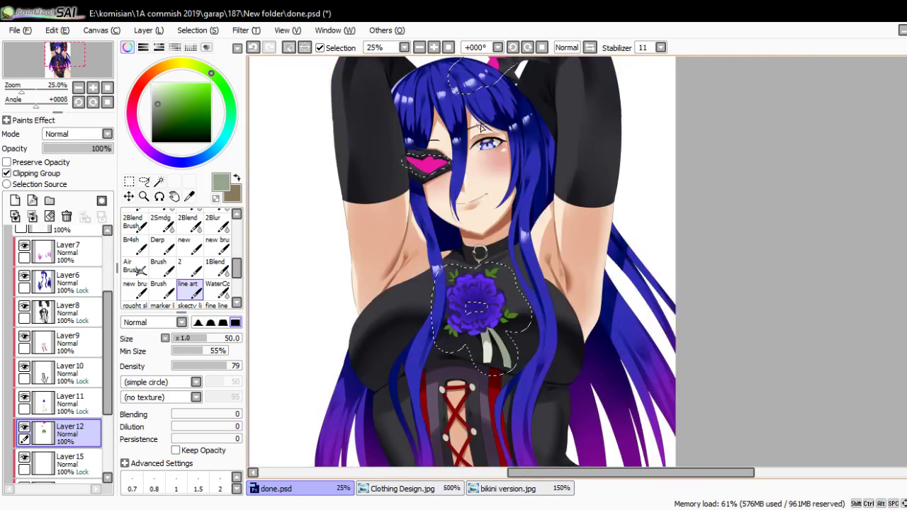
scroll(445, 178, down, 1)
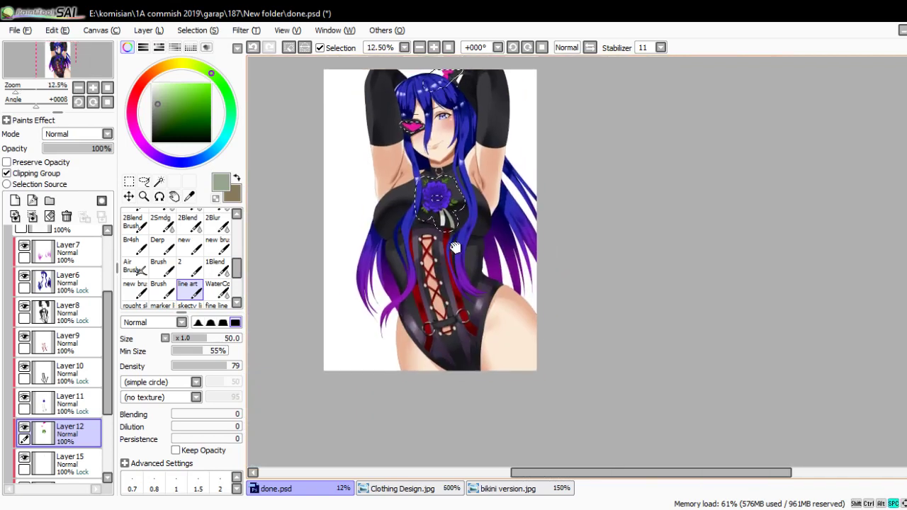
scroll(424, 186, up, 1)
click(128, 181)
click(449, 209)
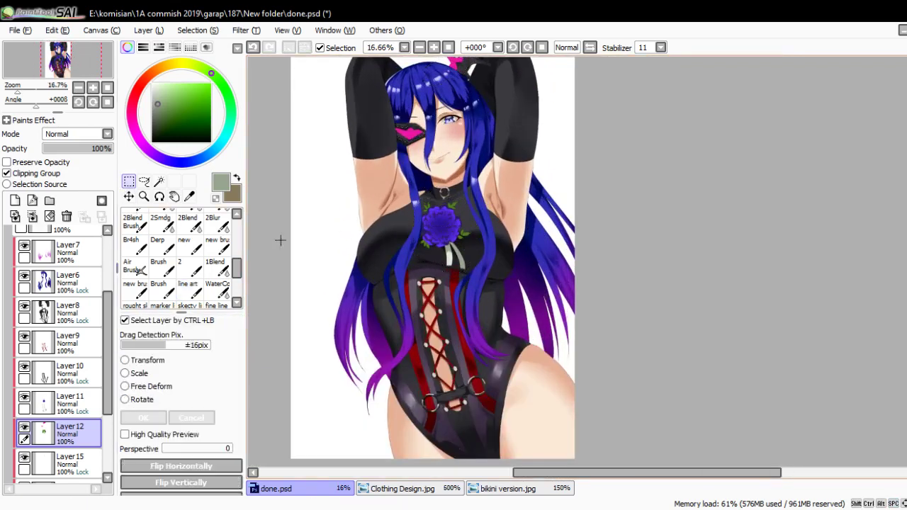
scroll(450, 222, up, 2)
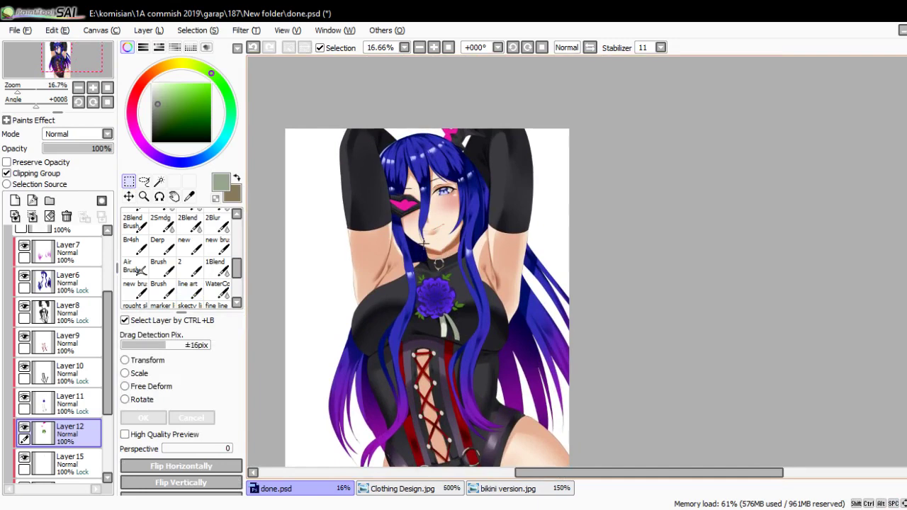
- Add a new layer above Layer16 at the top of Set1
scroll(43, 424, down, 2)
scroll(25, 418, up, 7)
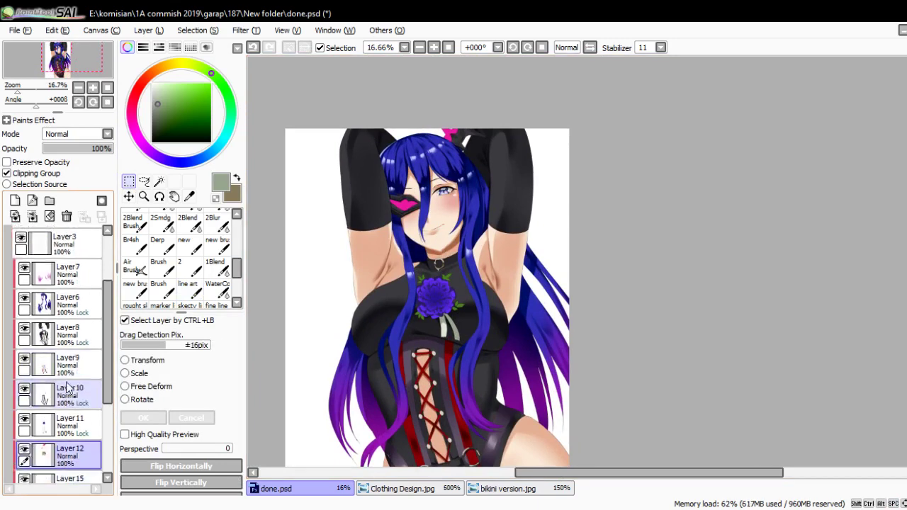
click(67, 264)
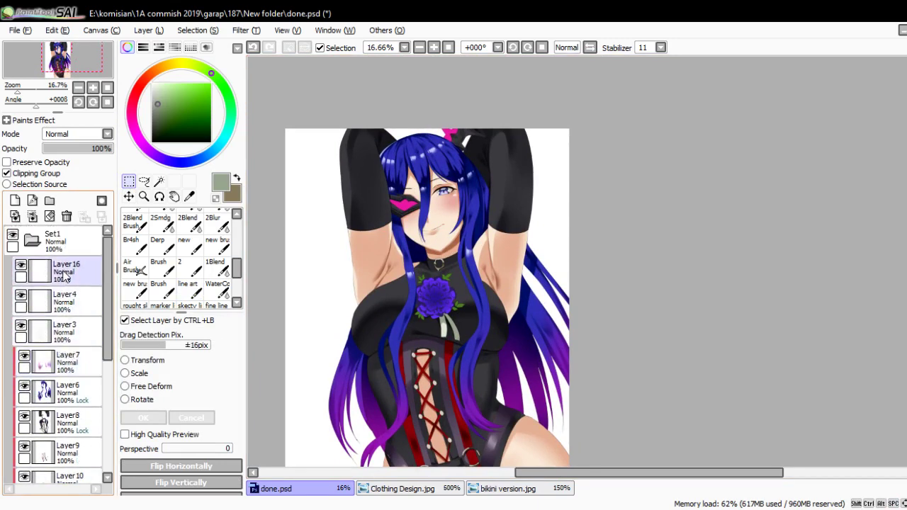
click(15, 200)
- Sample the hair ornament's magenta, set the new layer's blending mode to Luminosity and choose the Air Brush
scroll(458, 191, up, 2)
key(b)
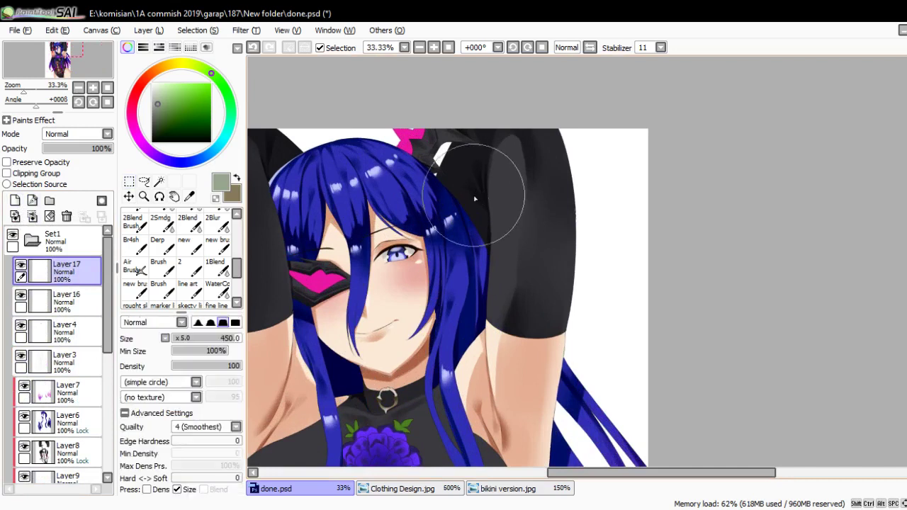
alt+click(410, 134)
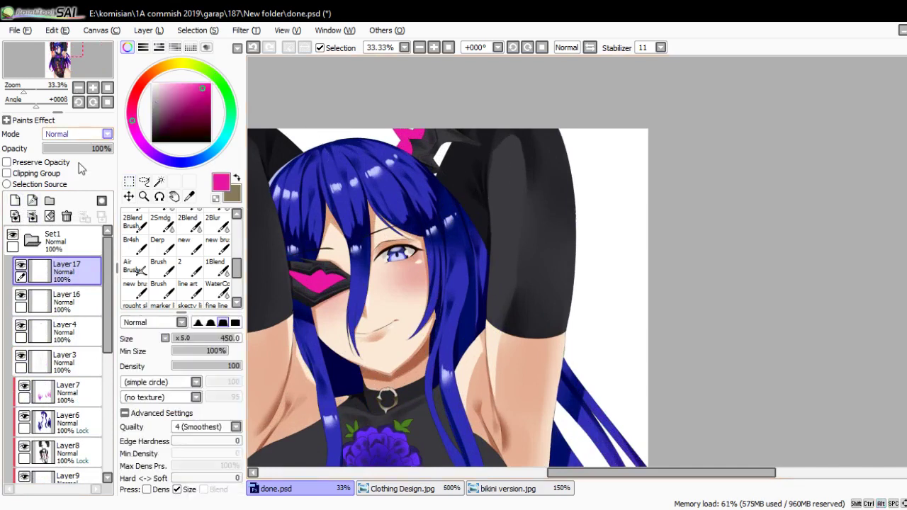
scroll(75, 184, down, 4)
click(134, 266)
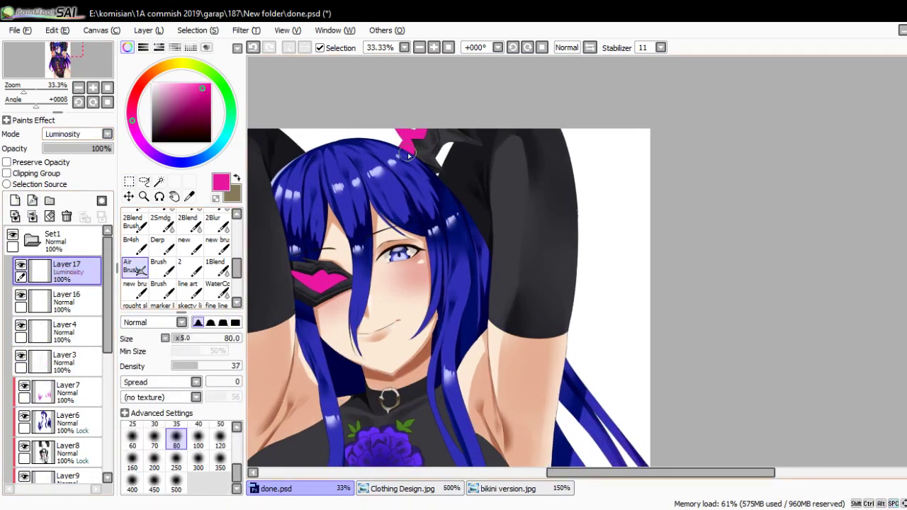
- Airbrush a soft light pink glow around the magenta hair ornament at size 300, undoing the first trial stroke
key(bracketright)
key(bracketright)
key(bracketright)
key(bracketright)
key(bracketright)
key(bracketright)
mouse_move(403, 157)
mouse_down()
mouse_move(402, 127)
mouse_move(416, 119)
mouse_move(425, 128)
mouse_move(379, 154)
mouse_up()
key(ctrl+z)
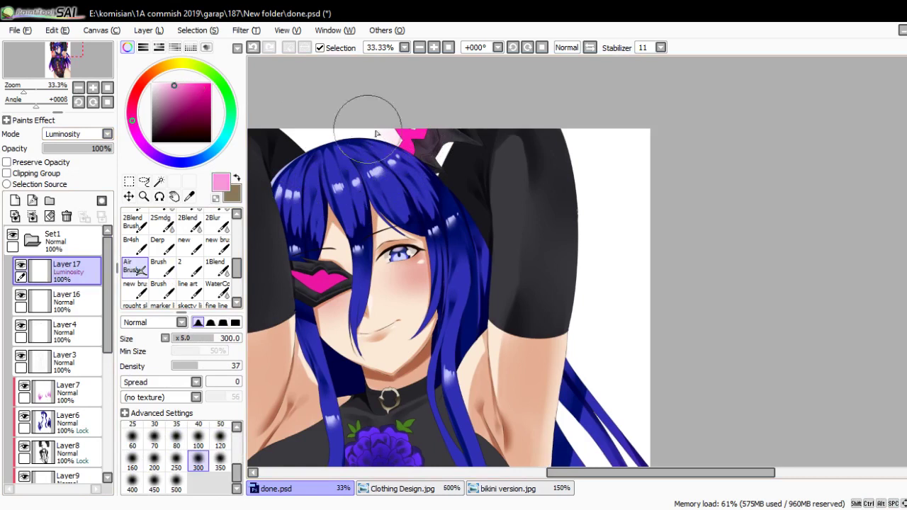
mouse_move(376, 133)
mouse_down()
mouse_move(410, 109)
mouse_move(411, 151)
mouse_move(415, 115)
mouse_up()
- Airbrush the pink glow over the magenta emblem on the eye mask at size 200, refining it at size 120
key(bracketleft)
key(bracketleft)
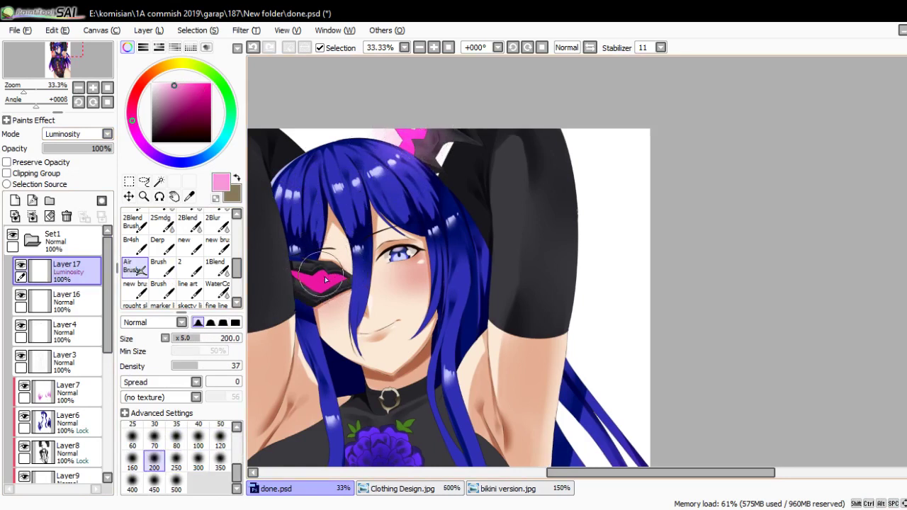
mouse_move(326, 280)
mouse_down()
mouse_move(277, 266)
mouse_move(330, 292)
mouse_move(259, 243)
mouse_up()
key(bracketleft)
key(bracketleft)
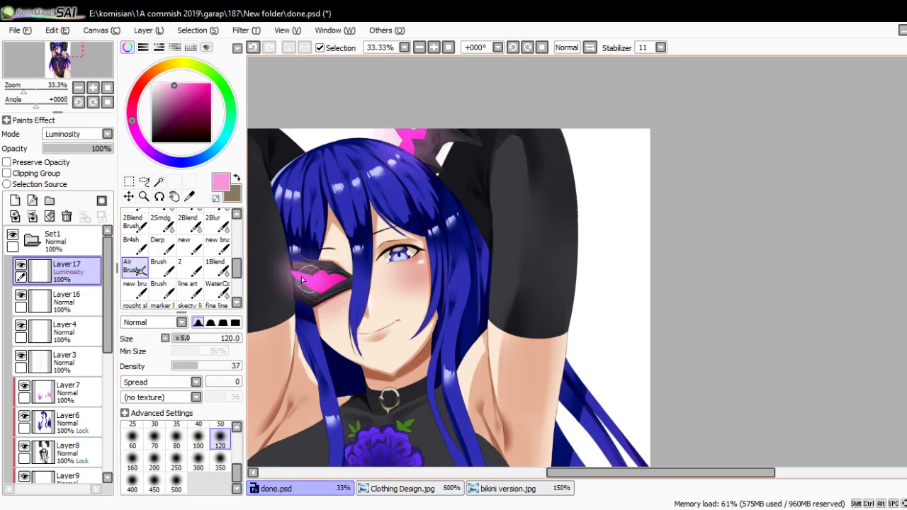
drag(302, 280, 354, 279)
- Bring the whole figure into view and save done.psd
scroll(424, 258, down, 3)
mouse_move(424, 258)
mouse_down()
mouse_move(422, 220)
mouse_move(437, 222)
mouse_up()
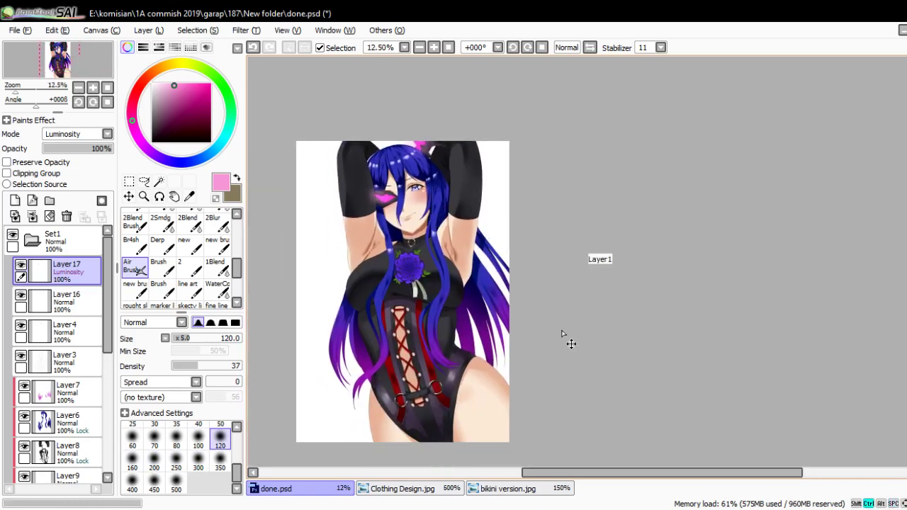
drag(558, 331, 621, 326)
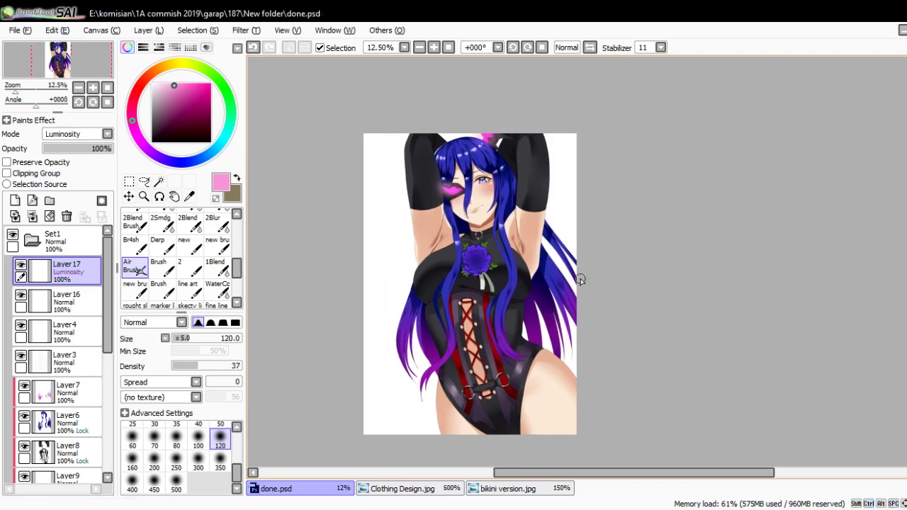
- Examine the whole figure in normal and mirrored view with the interface hidden to judge the finished shading and glow
click(590, 48)
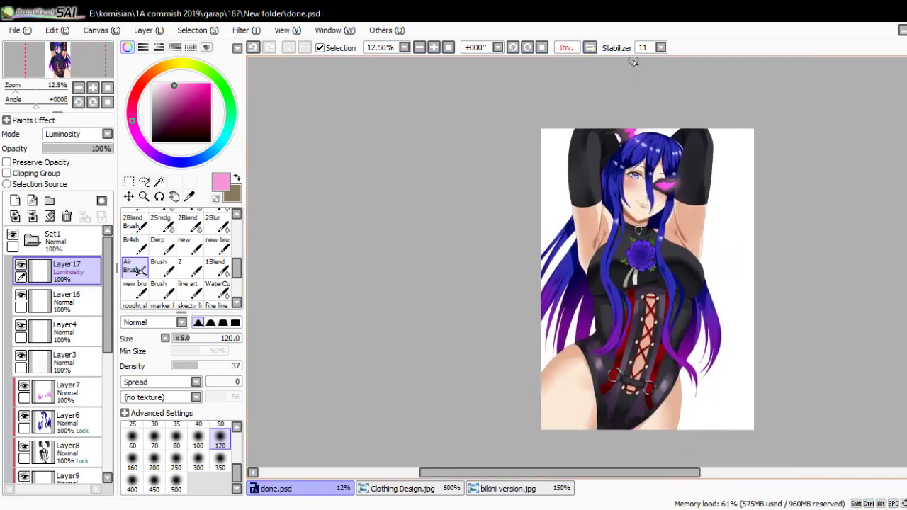
click(590, 49)
key(Tab)
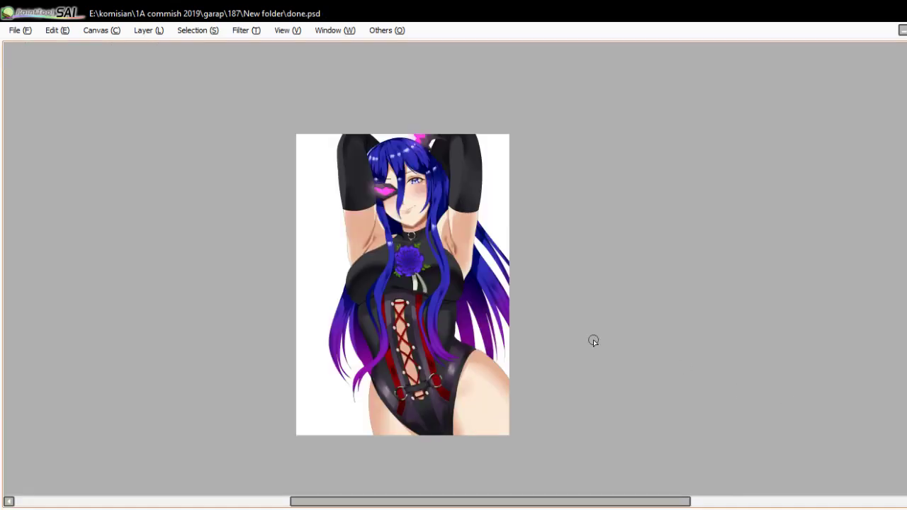
scroll(593, 340, up, 1)
drag(548, 311, 637, 301)
key(Tab)
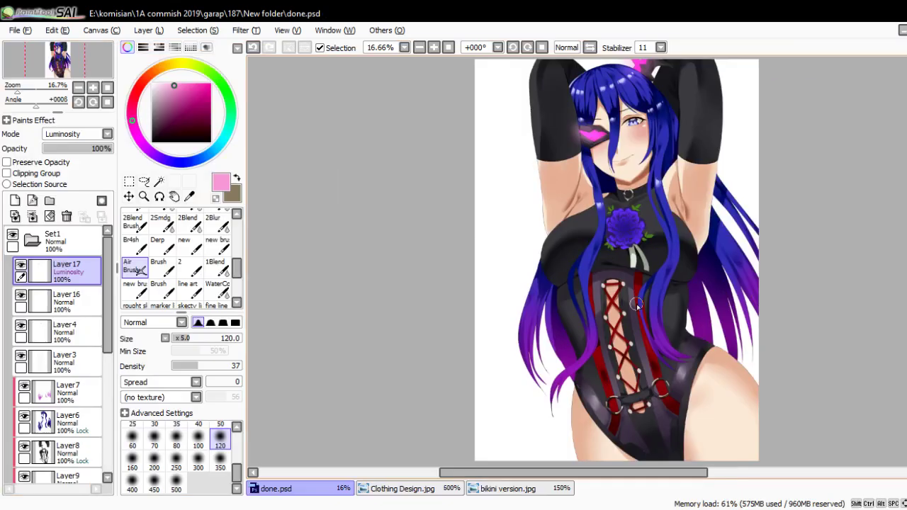
key(Tab)
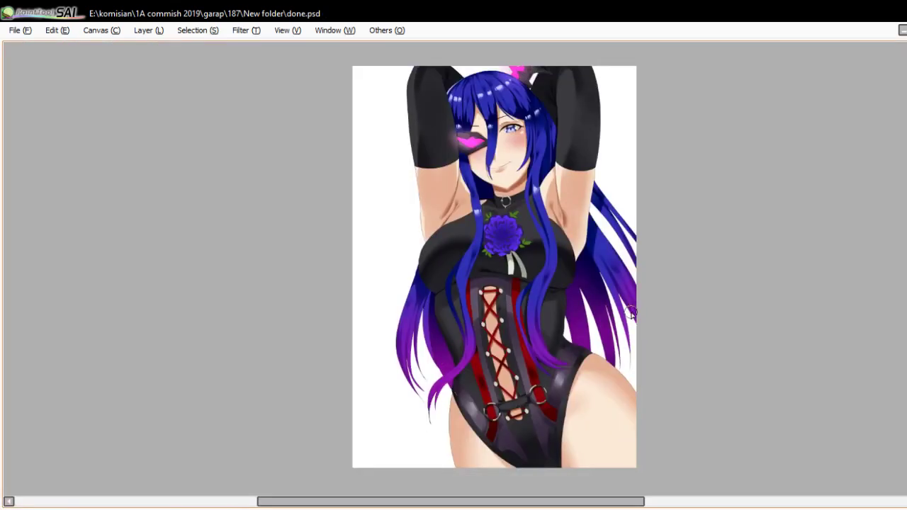
drag(630, 311, 558, 296)
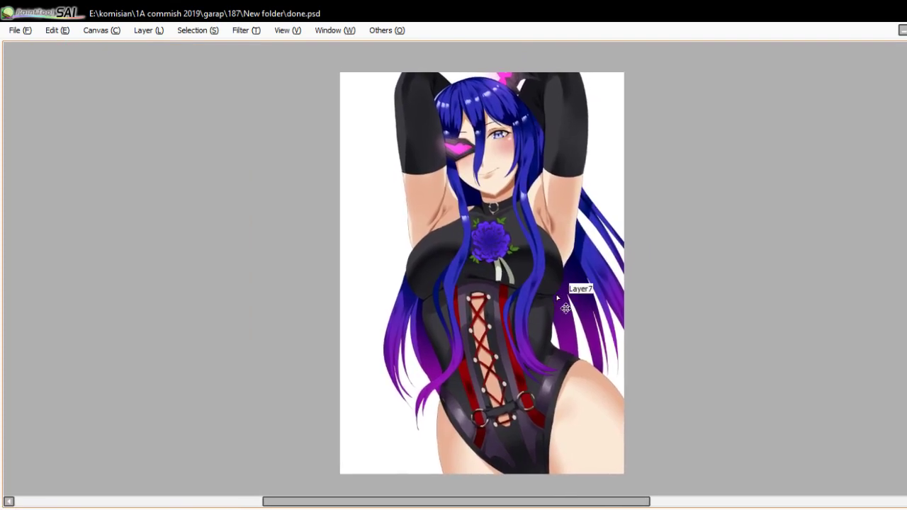
key(Tab)
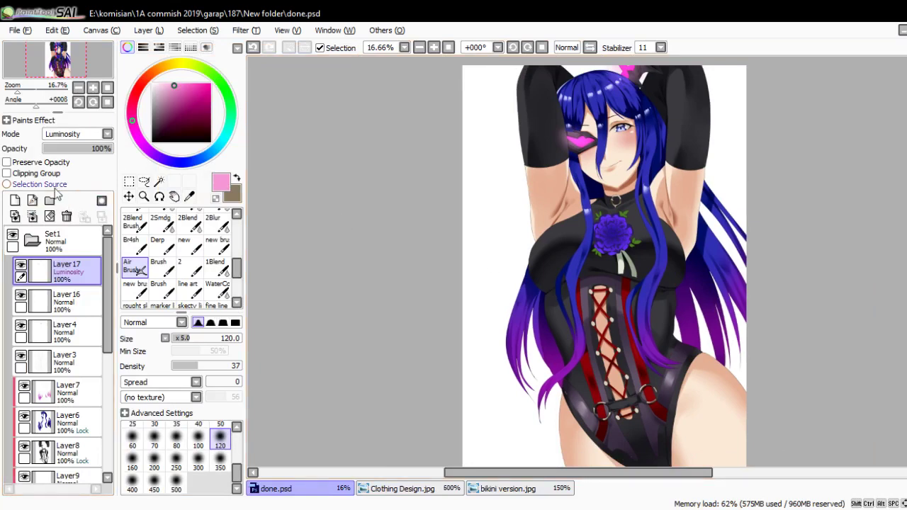
click(589, 47)
key(Tab)
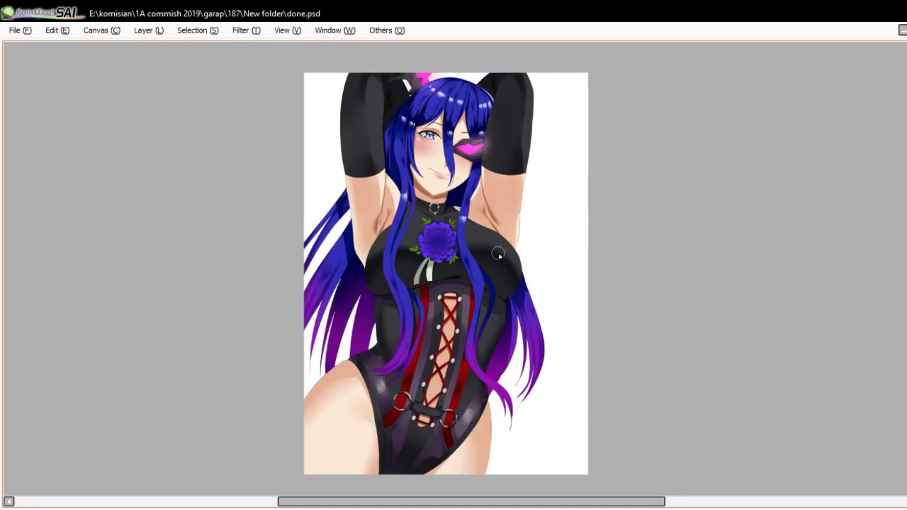
drag(442, 247, 493, 246)
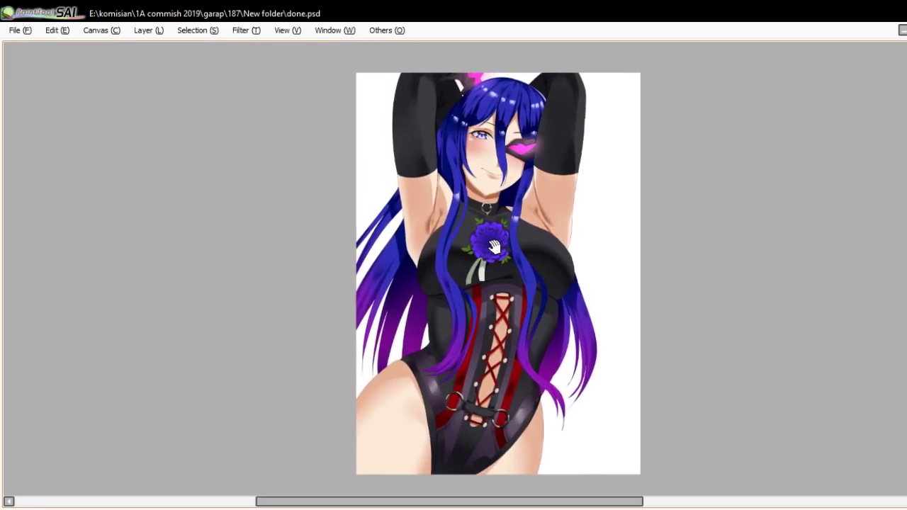